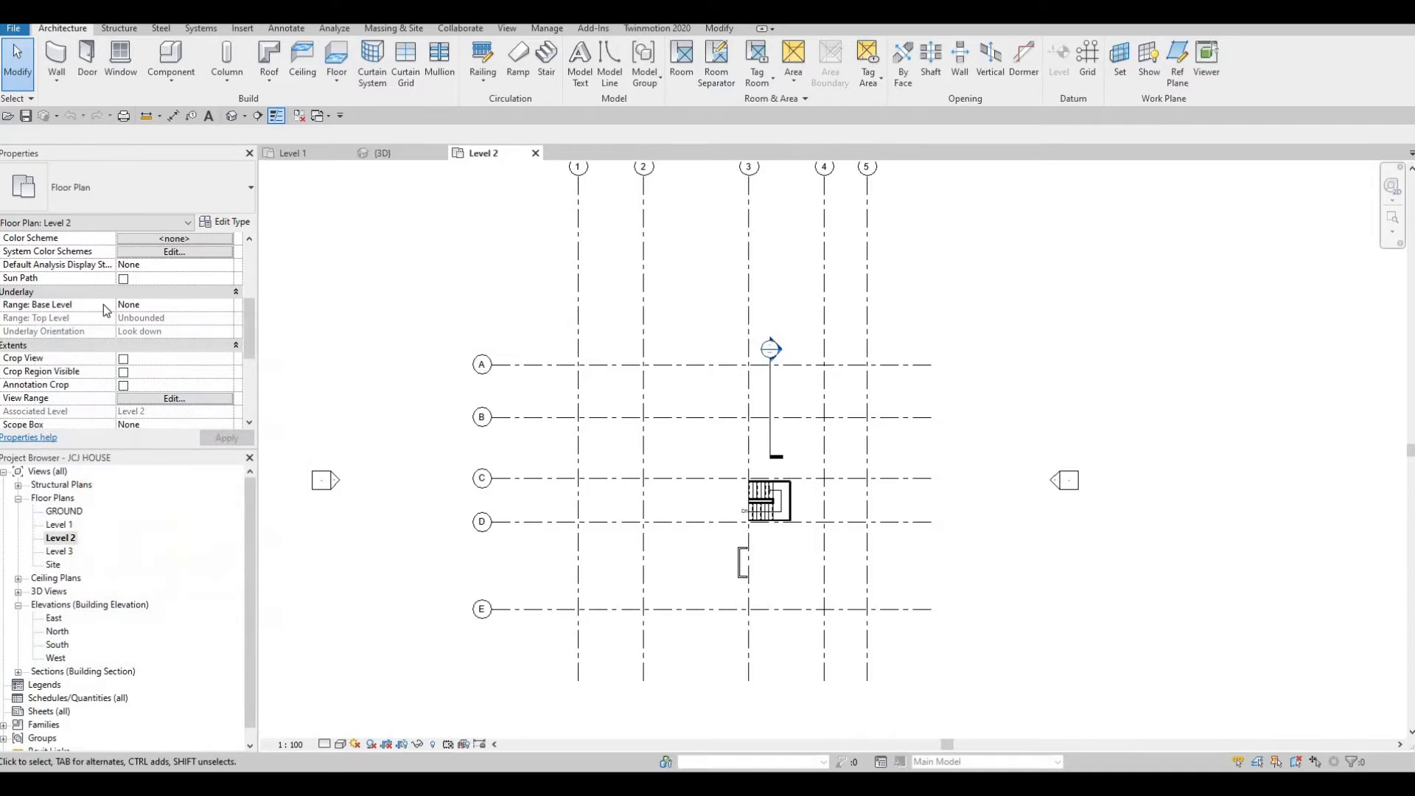
Set the Level 2 plan's underlay base level to Level 1.
{"action": "left_click", "coordinate": [205, 304]}
{"action": "left_click", "coordinate": [191, 308]}
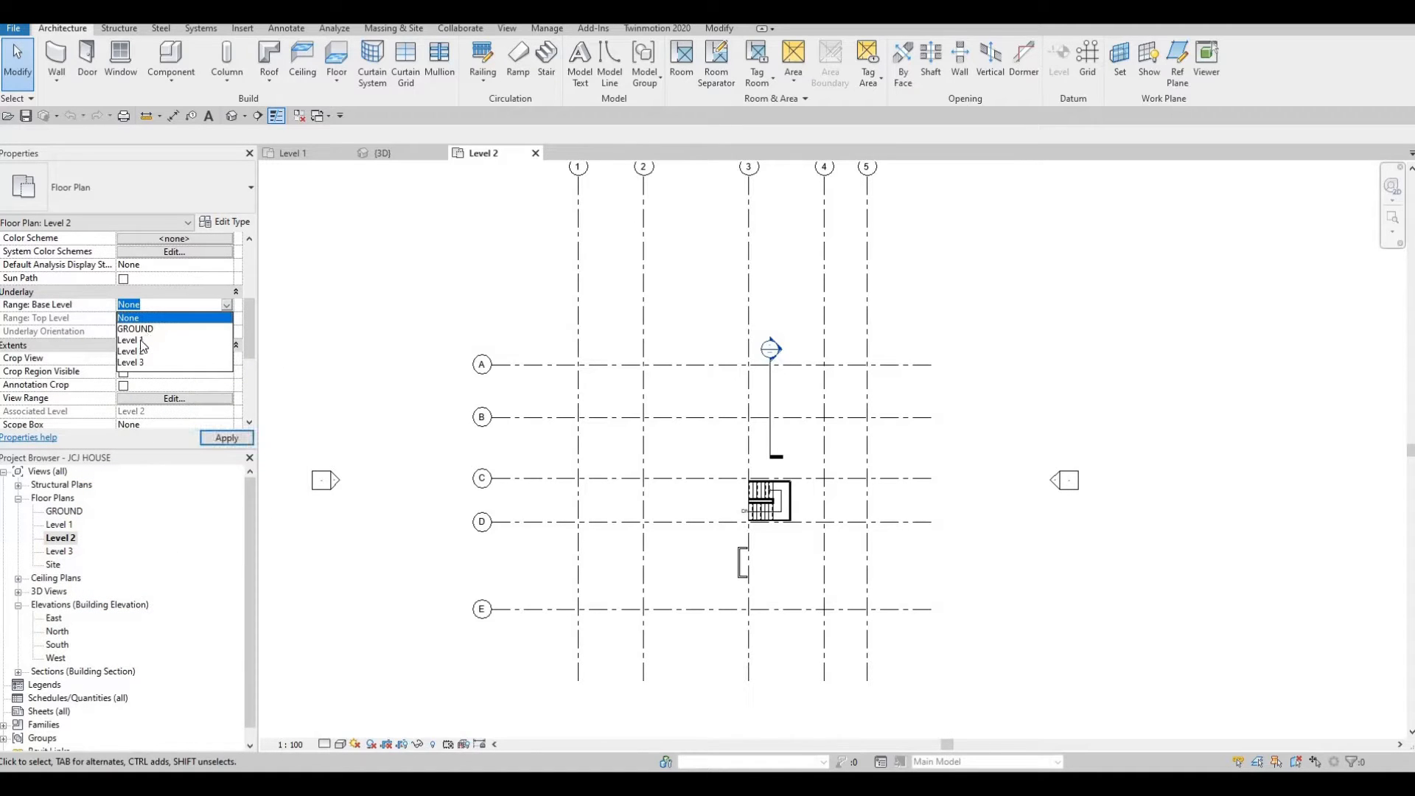
{"action": "left_click", "coordinate": [147, 340]}
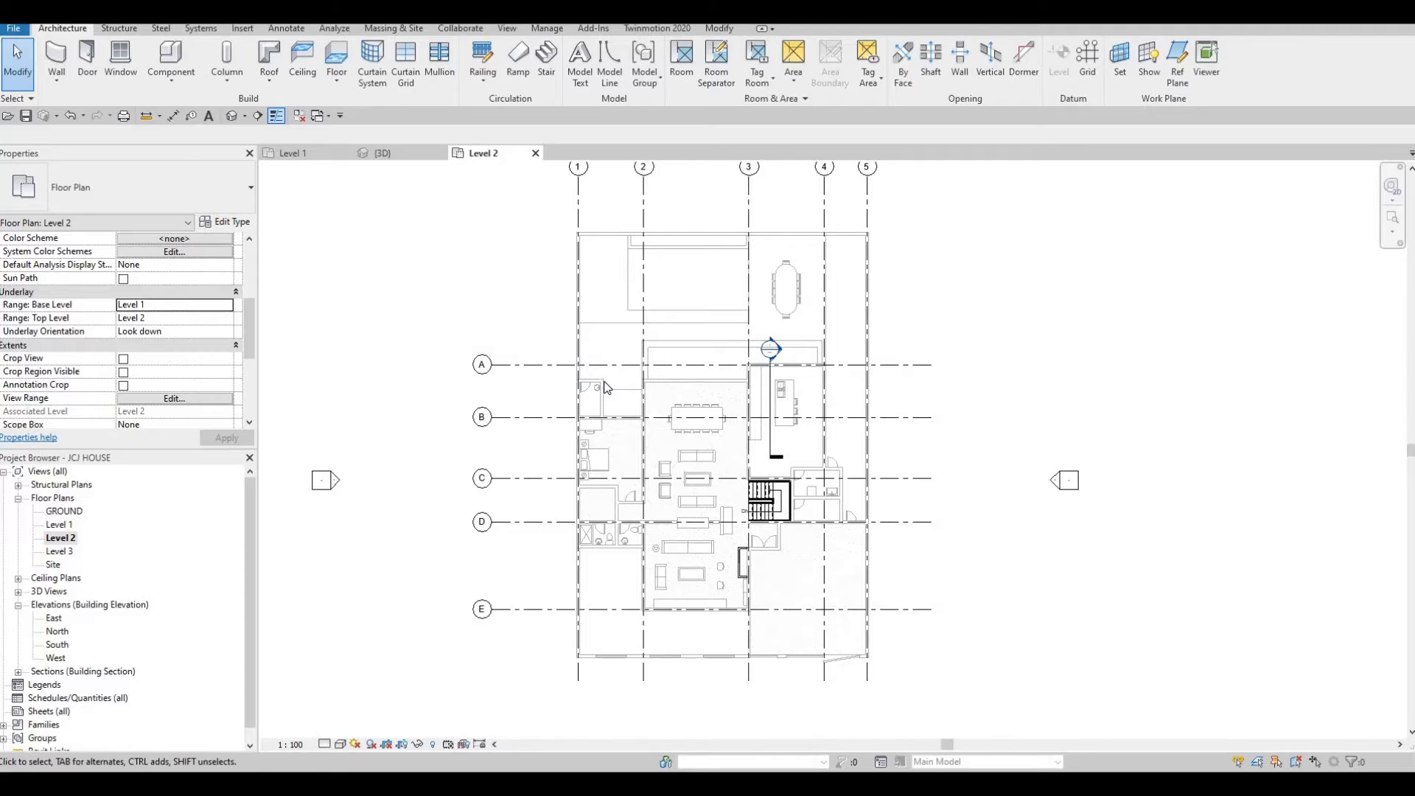
Start the Wall tool and choose the Basic Wall EXTERIOR WALL 1 type.
{"action": "scroll", "coordinate": [639, 391], "scroll_direction": "up", "scroll_amount": 3}
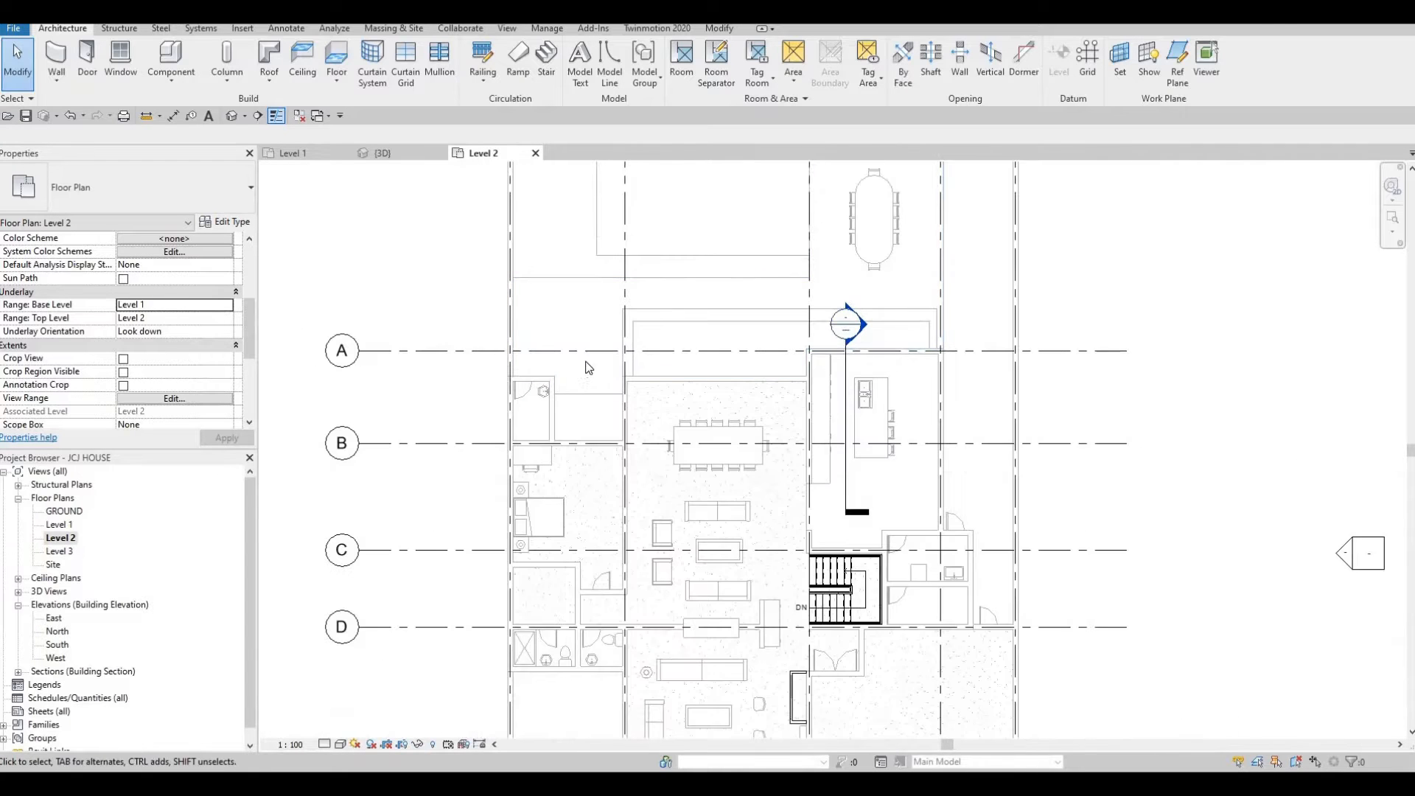
{"action": "scroll", "coordinate": [582, 372], "scroll_direction": "down", "scroll_amount": 2}
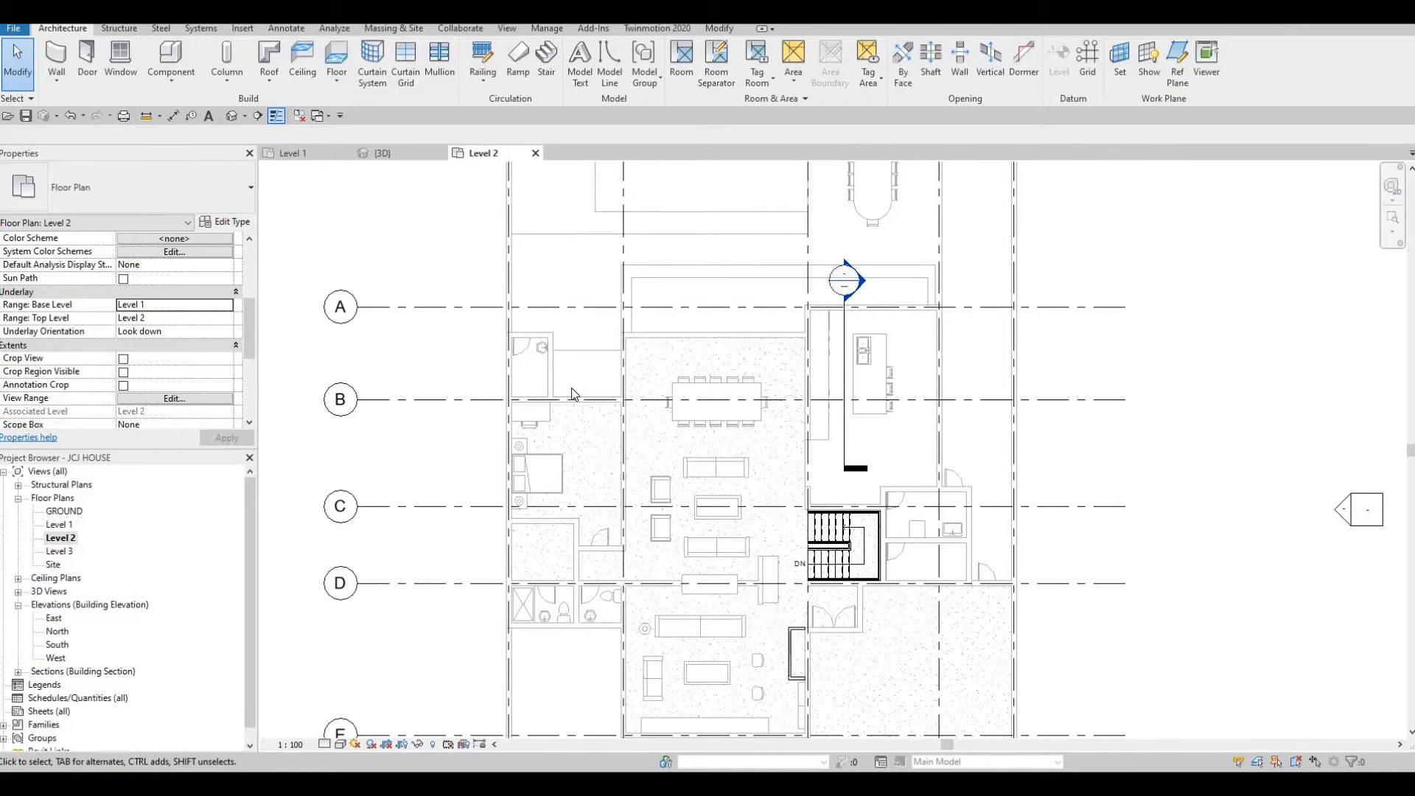
{"action": "scroll", "coordinate": [574, 393], "scroll_direction": "down", "scroll_amount": 1}
{"action": "scroll", "coordinate": [557, 399], "scroll_direction": "up", "scroll_amount": 1}
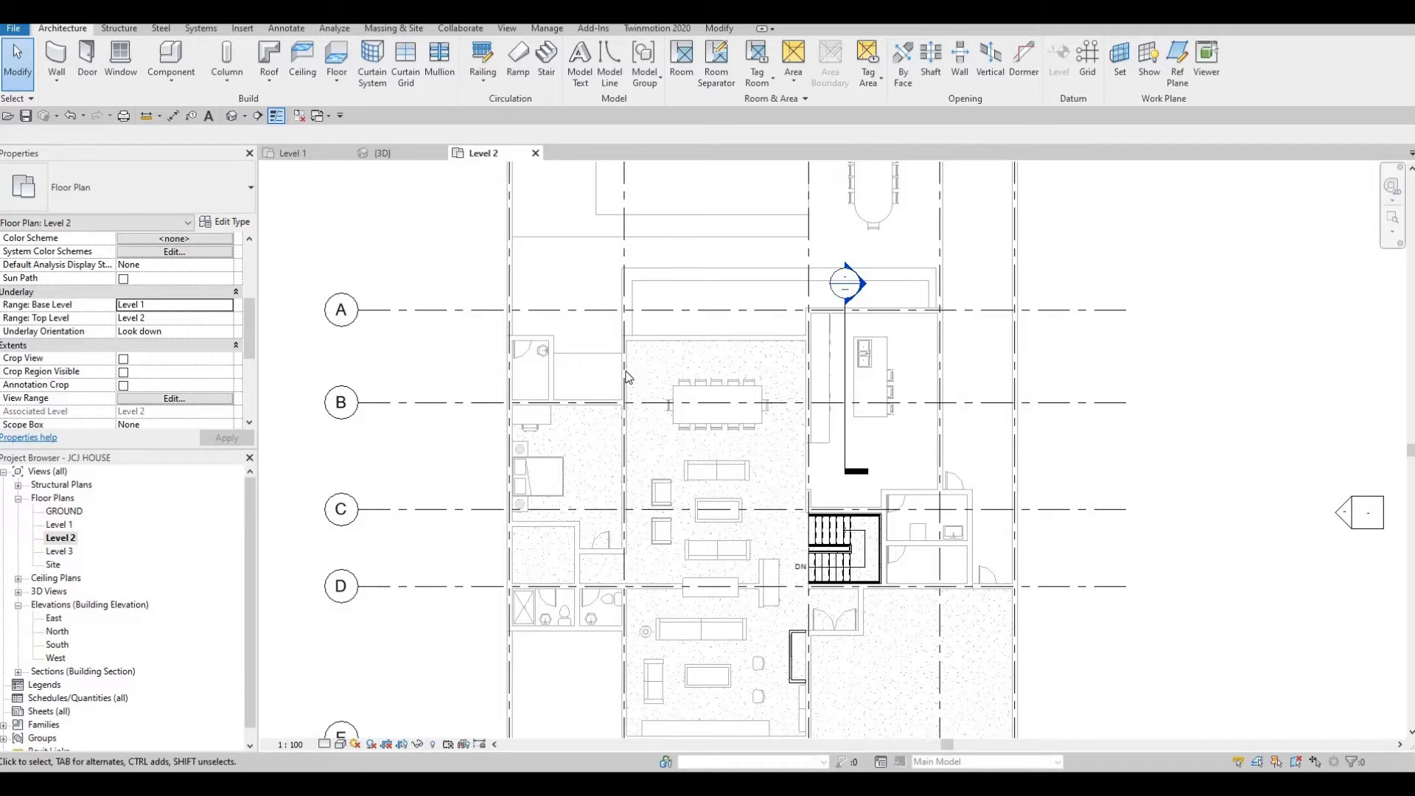
{"action": "scroll", "coordinate": [473, 333], "scroll_direction": "down", "scroll_amount": 1}
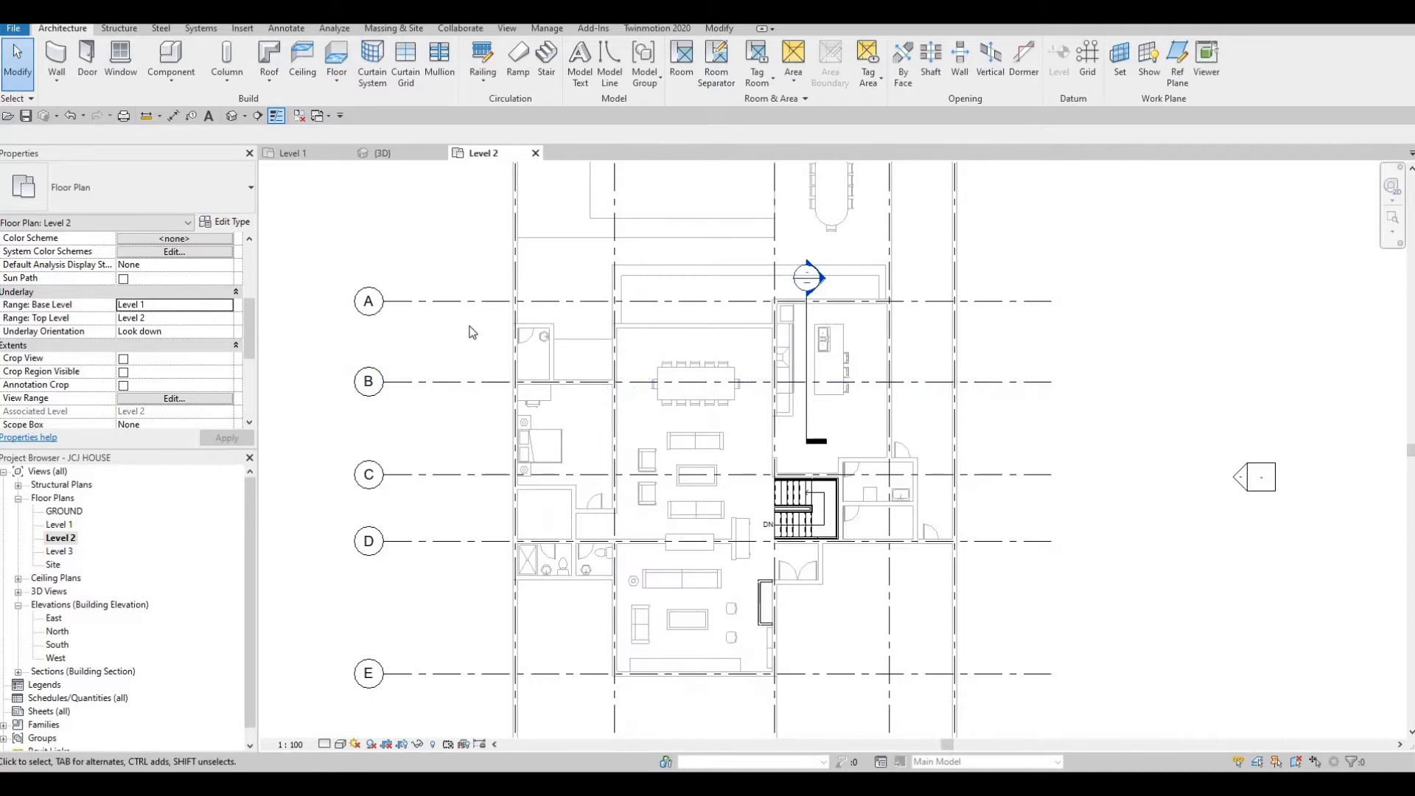
{"action": "middle_click_drag", "start_coordinate": [469, 326], "coordinate": [460, 311]}
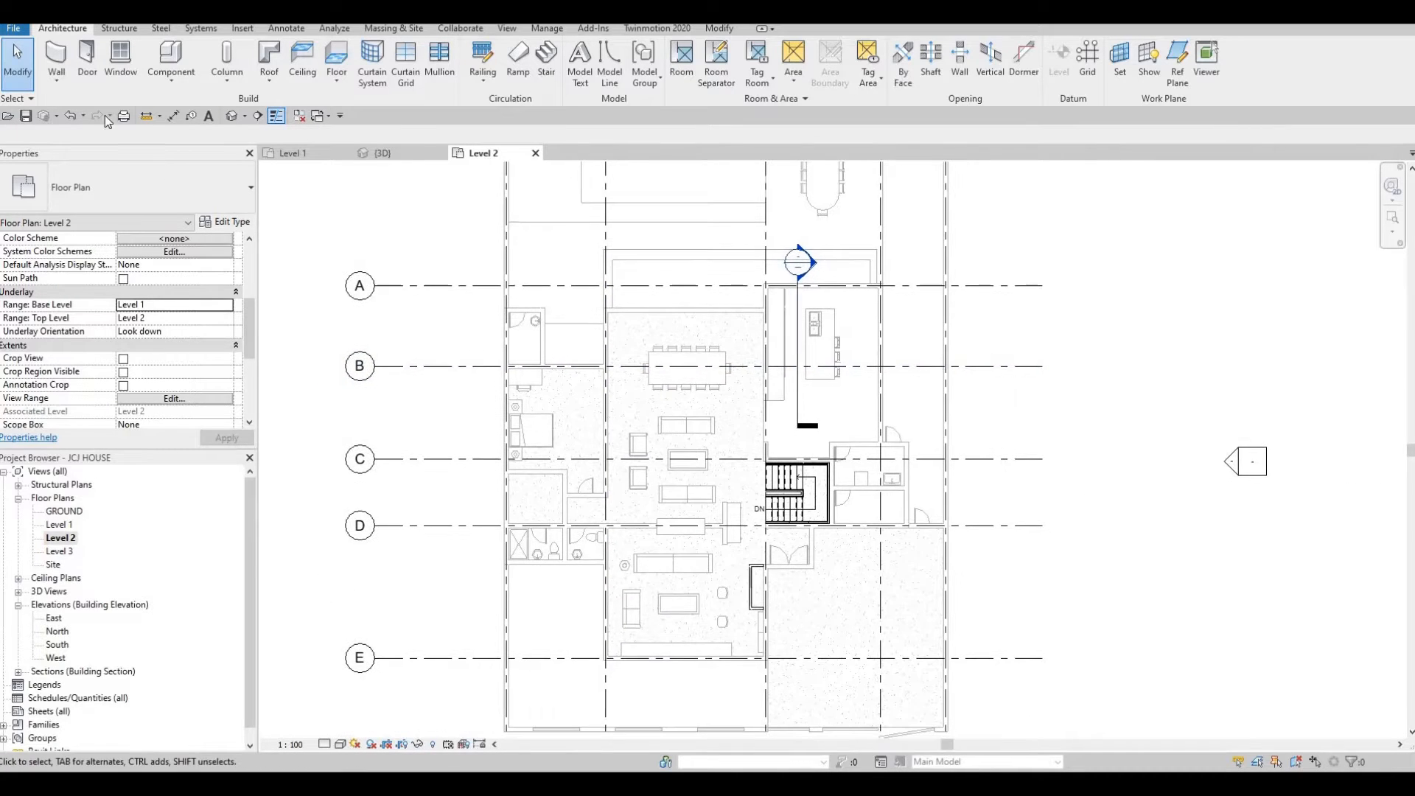
{"action": "left_click", "coordinate": [54, 59]}
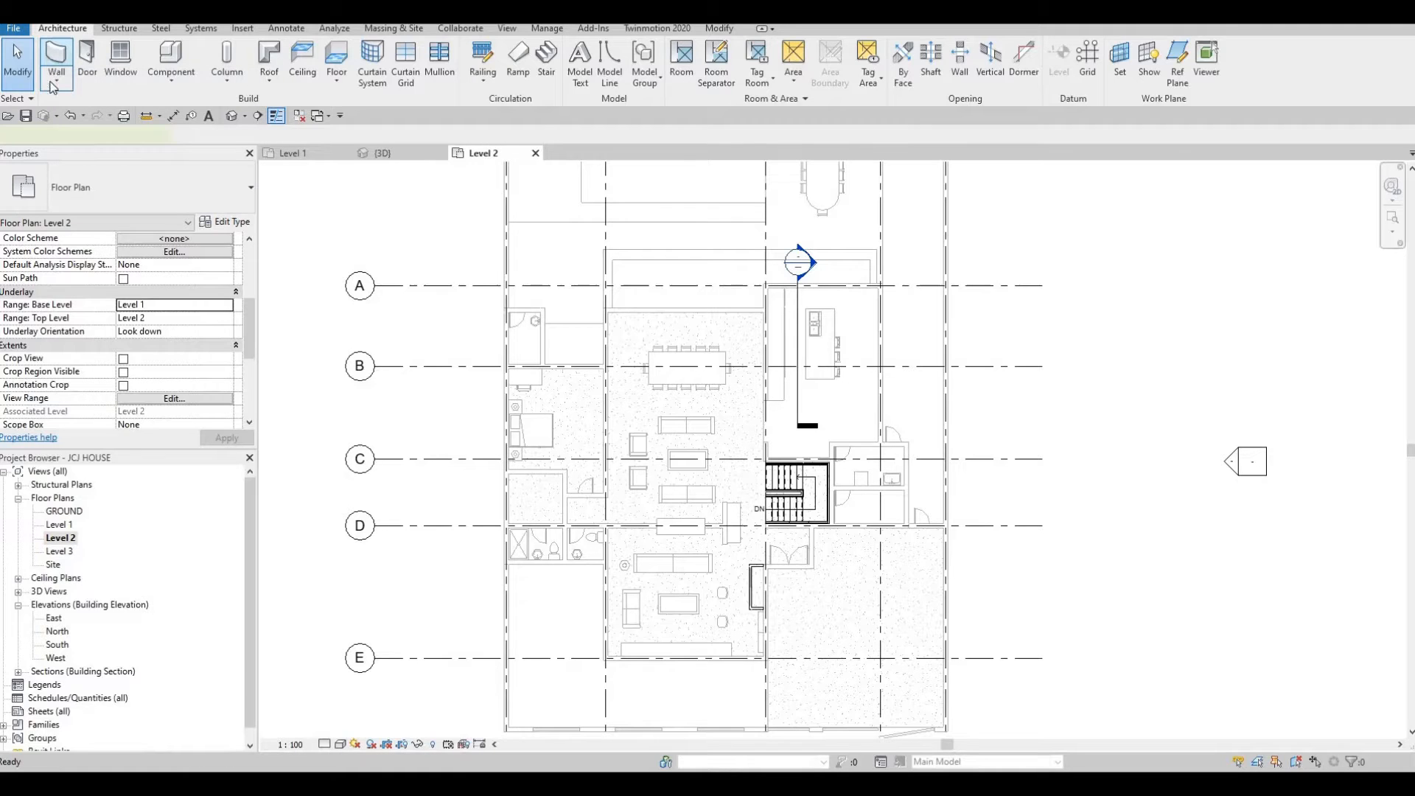
{"action": "left_click", "coordinate": [230, 202]}
{"action": "scroll", "coordinate": [156, 318], "scroll_direction": "up", "scroll_amount": 2}
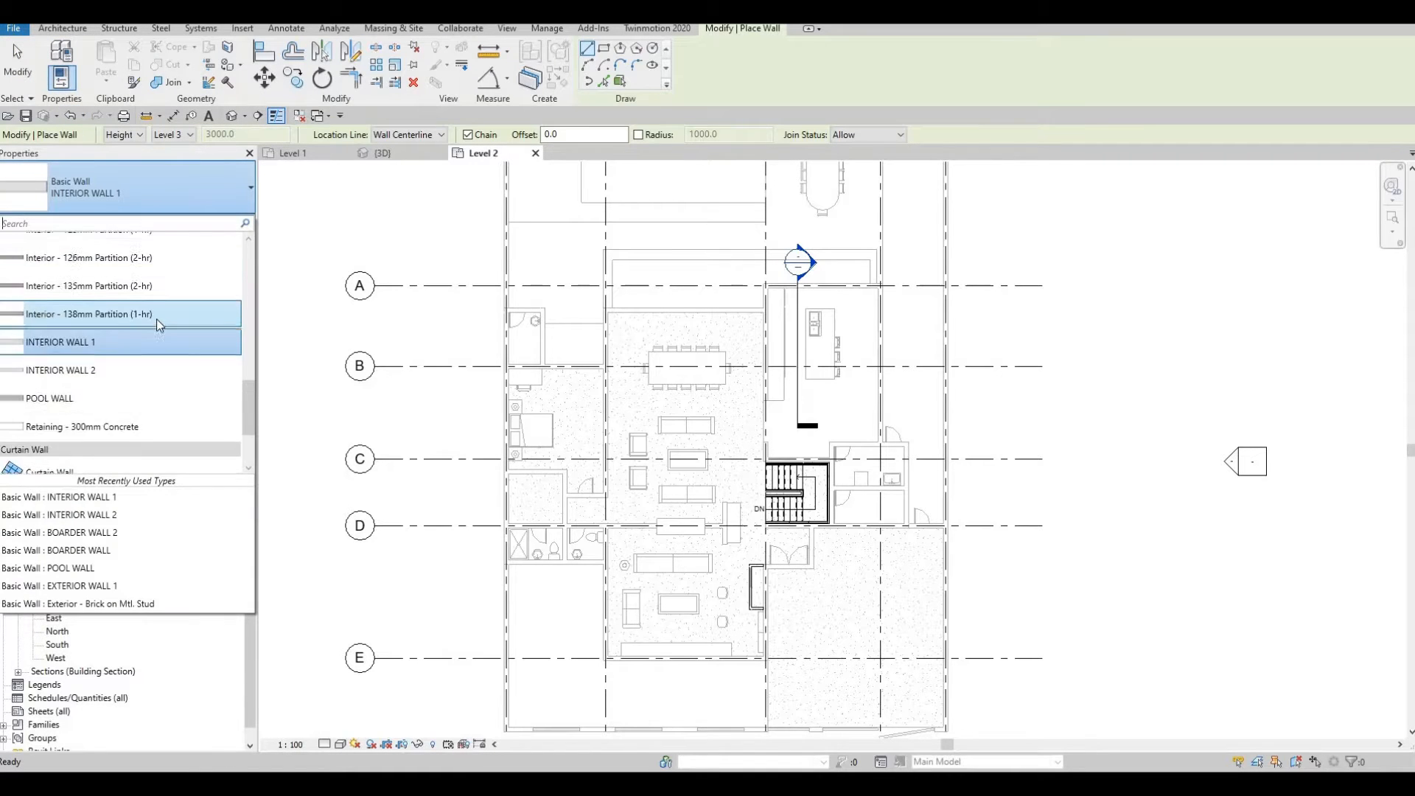
{"action": "scroll", "coordinate": [156, 318], "scroll_direction": "up", "scroll_amount": 5}
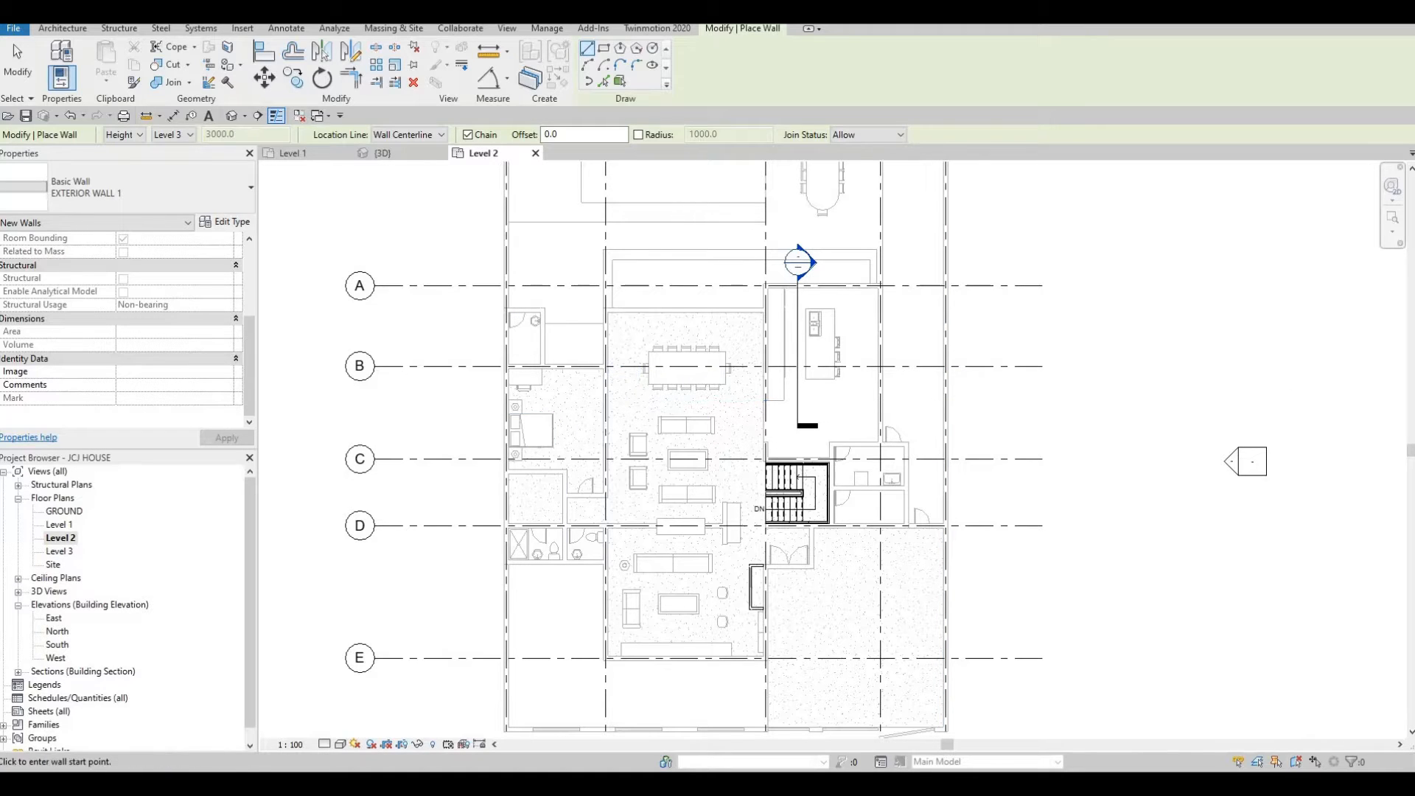
Draw the first exterior wall segment along grid B from grid 1 to grid 2, about 4800 mm long.
{"action": "scroll", "coordinate": [498, 387], "scroll_direction": "up", "scroll_amount": 5}
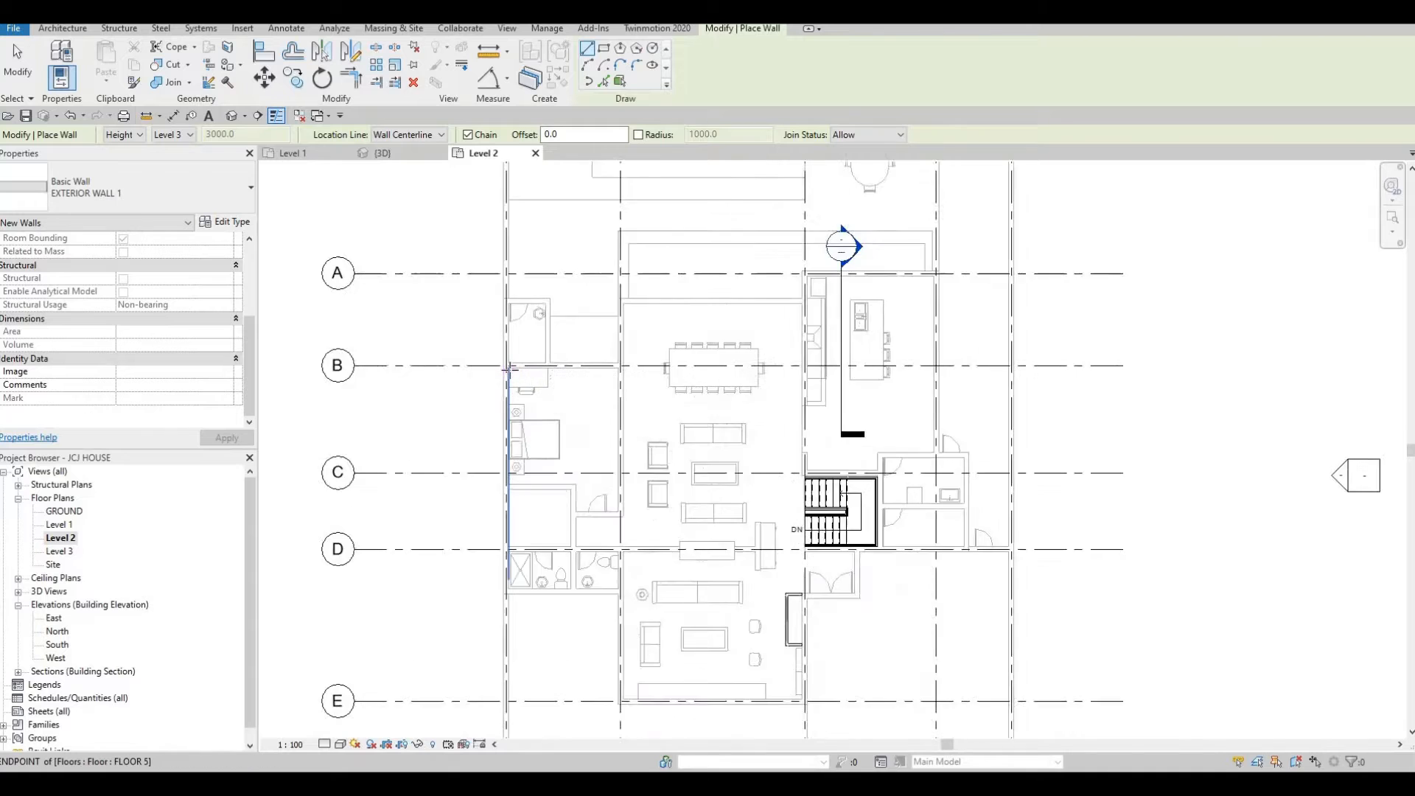
{"action": "middle_click_drag", "start_coordinate": [332, 369], "coordinate": [429, 359]}
{"action": "scroll", "coordinate": [553, 358], "scroll_direction": "down", "scroll_amount": 2}
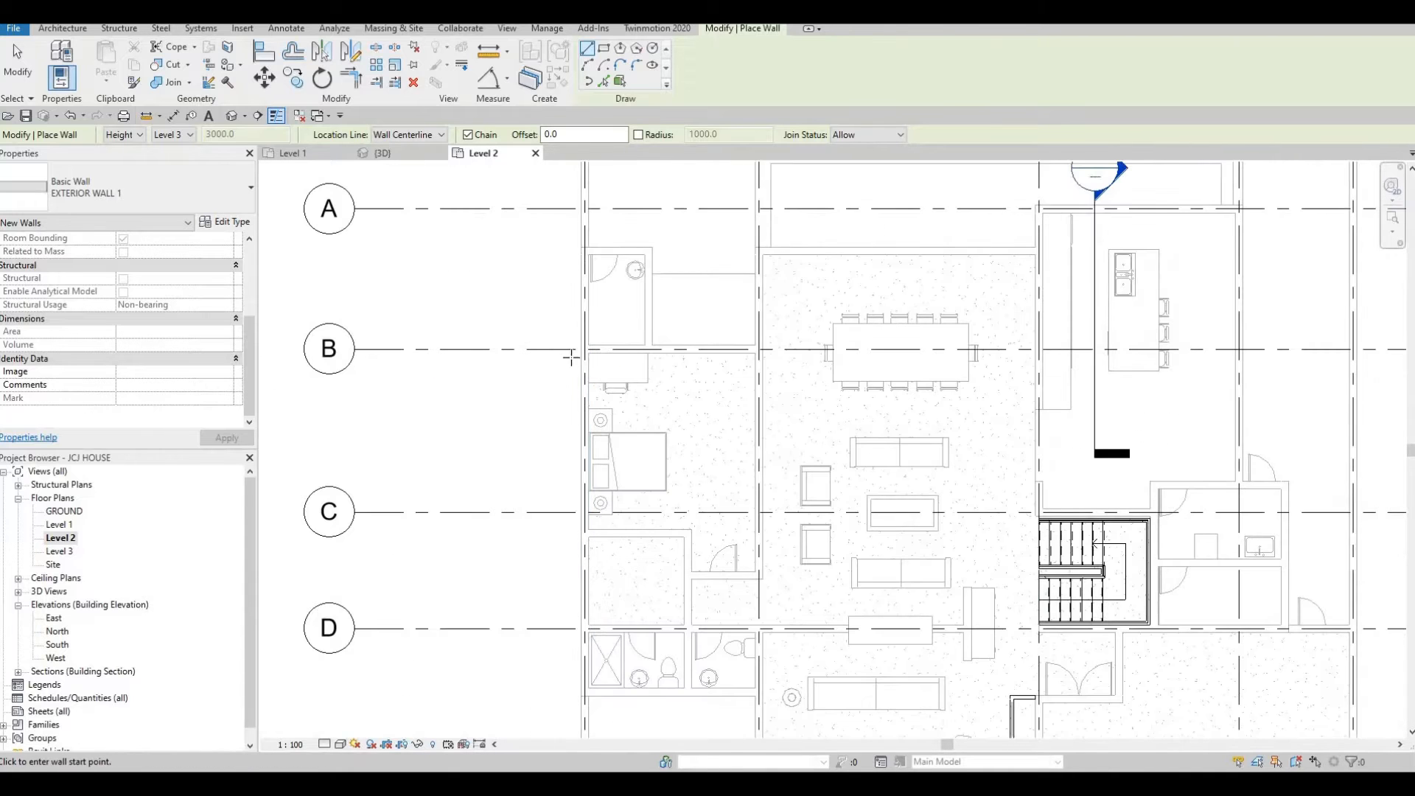
{"action": "scroll", "coordinate": [582, 352], "scroll_direction": "up", "scroll_amount": 2}
{"action": "scroll", "coordinate": [582, 352], "scroll_direction": "down", "scroll_amount": 5}
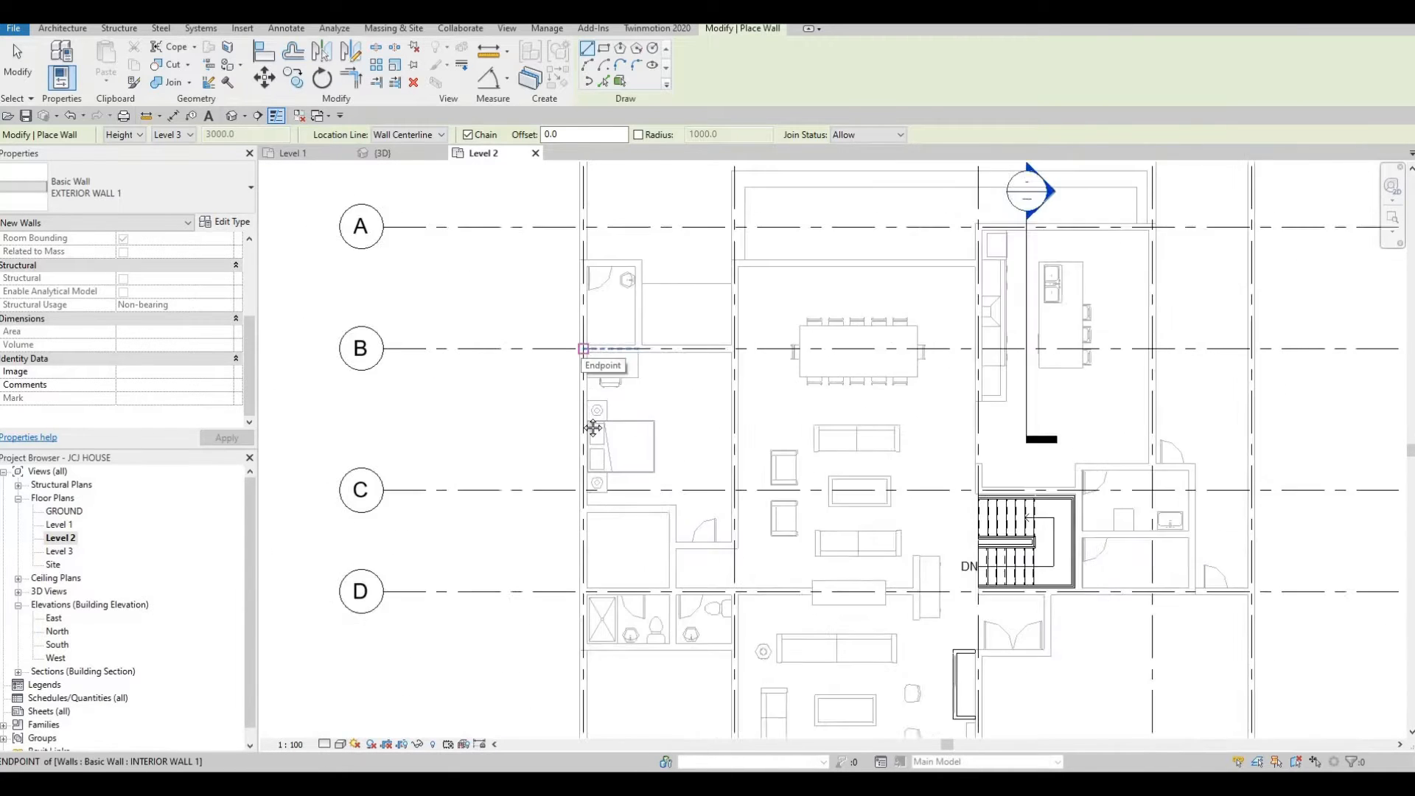
{"action": "scroll", "coordinate": [582, 393], "scroll_direction": "down", "scroll_amount": 1}
{"action": "scroll", "coordinate": [571, 464], "scroll_direction": "up", "scroll_amount": 1}
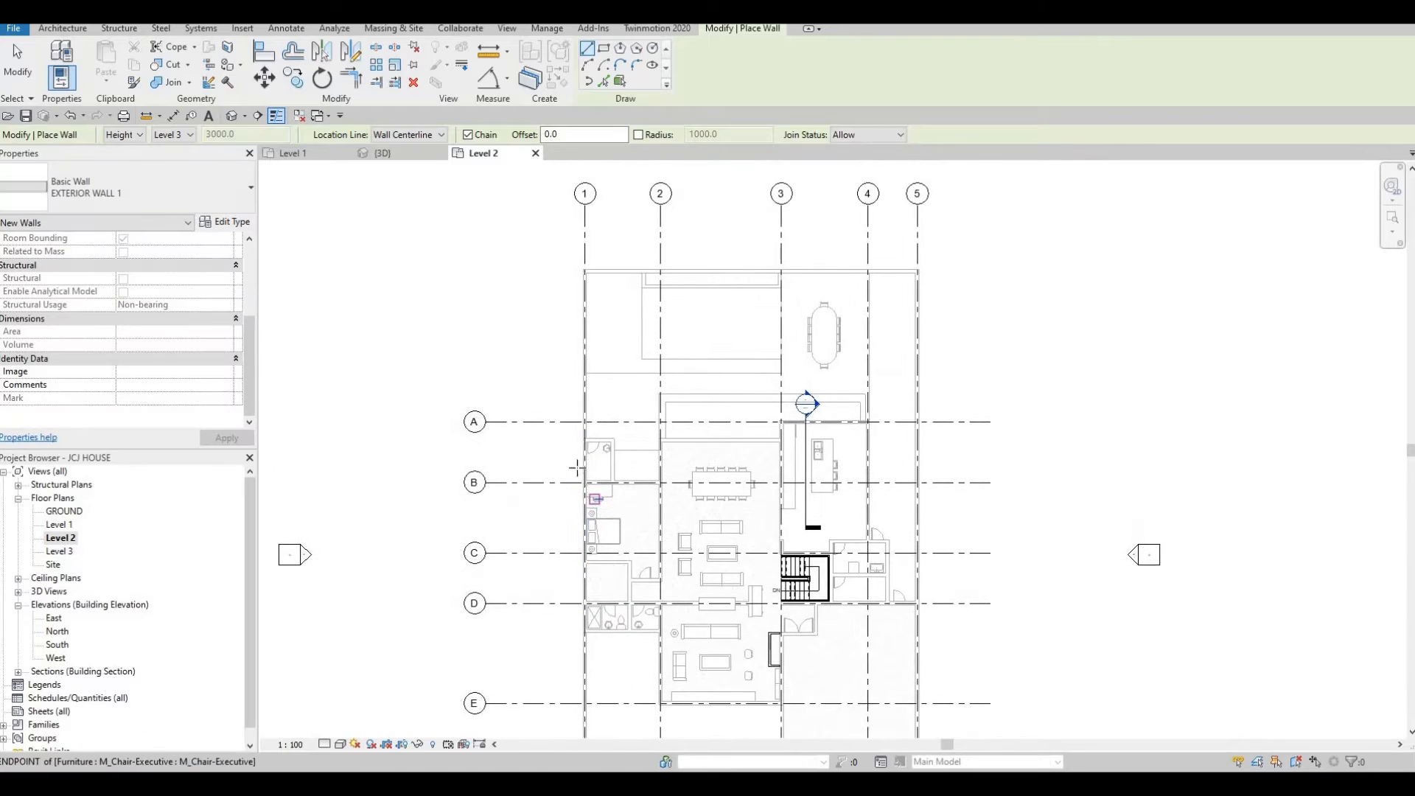
{"action": "scroll", "coordinate": [563, 460], "scroll_direction": "up", "scroll_amount": 3}
{"action": "scroll", "coordinate": [563, 460], "scroll_direction": "up", "scroll_amount": 2}
{"action": "left_click", "coordinate": [563, 463]}
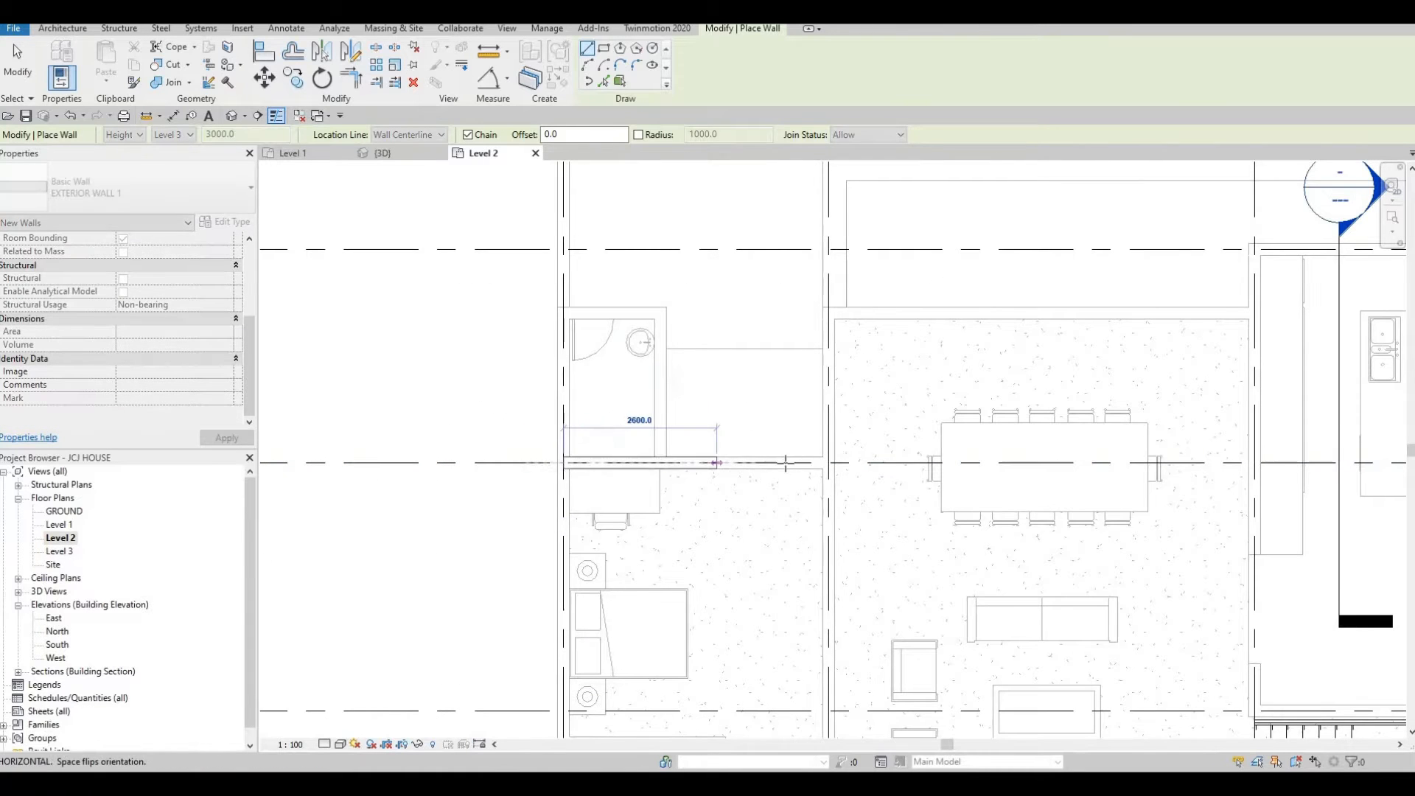
{"action": "scroll", "coordinate": [789, 463], "scroll_direction": "down", "scroll_amount": 3}
{"action": "middle_click_drag", "start_coordinate": [807, 465], "coordinate": [755, 492]}
{"action": "scroll", "coordinate": [763, 493], "scroll_direction": "down", "scroll_amount": 1}
{"action": "scroll", "coordinate": [764, 488], "scroll_direction": "down", "scroll_amount": 1}
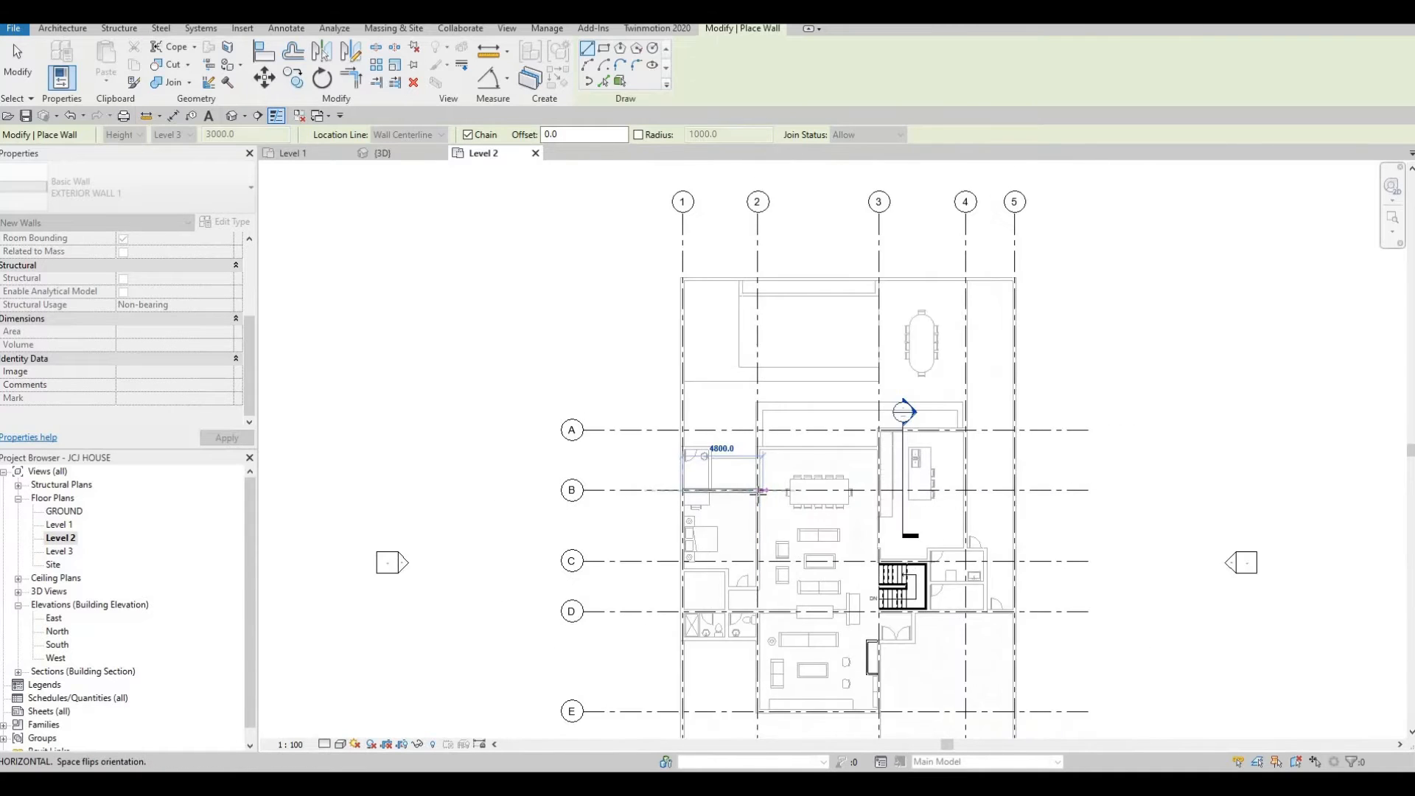
{"action": "scroll", "coordinate": [764, 488], "scroll_direction": "up", "scroll_amount": 4}
{"action": "left_click", "coordinate": [754, 486]}
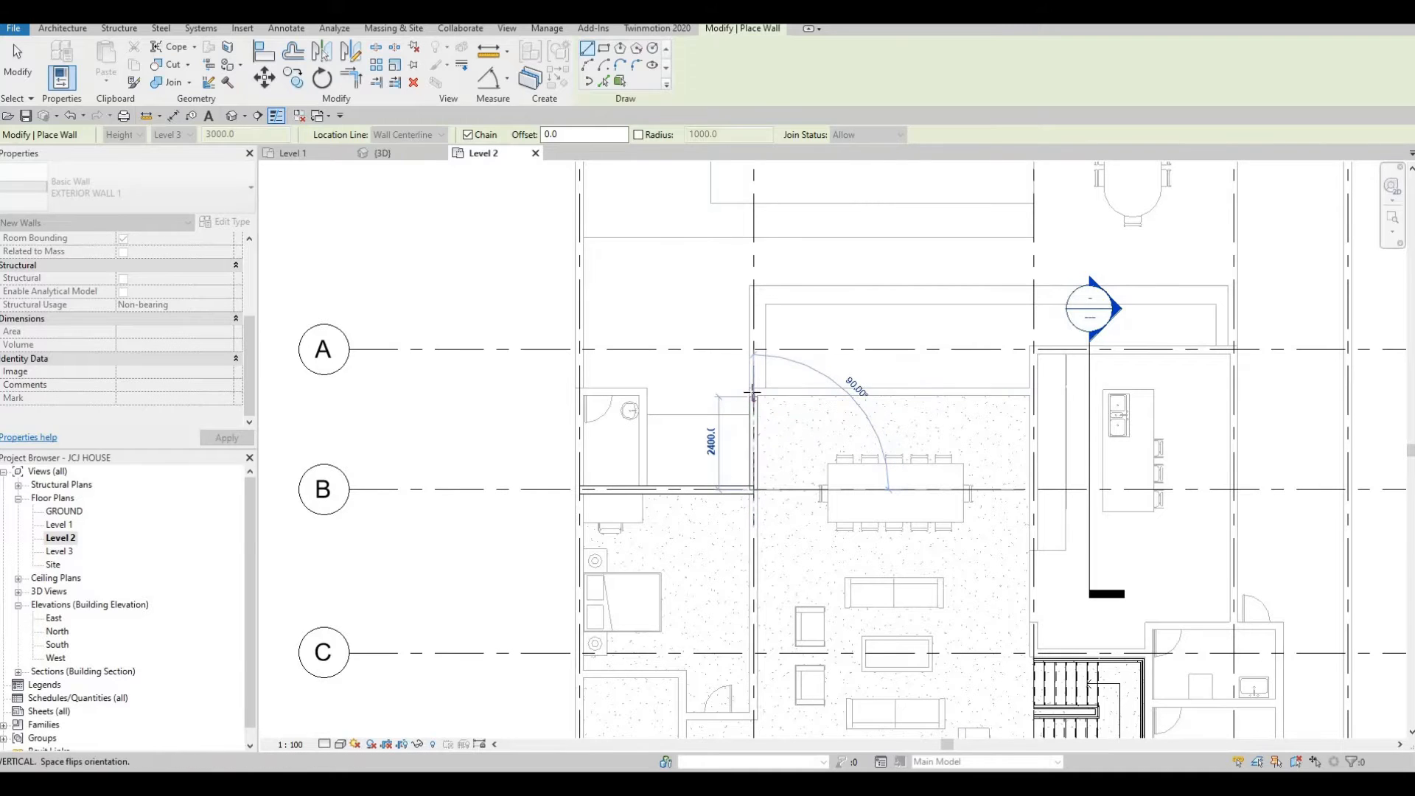
Continue the wall north about 2535 mm and east about 7125 mm toward grid 3.
{"action": "scroll", "coordinate": [754, 392], "scroll_direction": "up", "scroll_amount": 5}
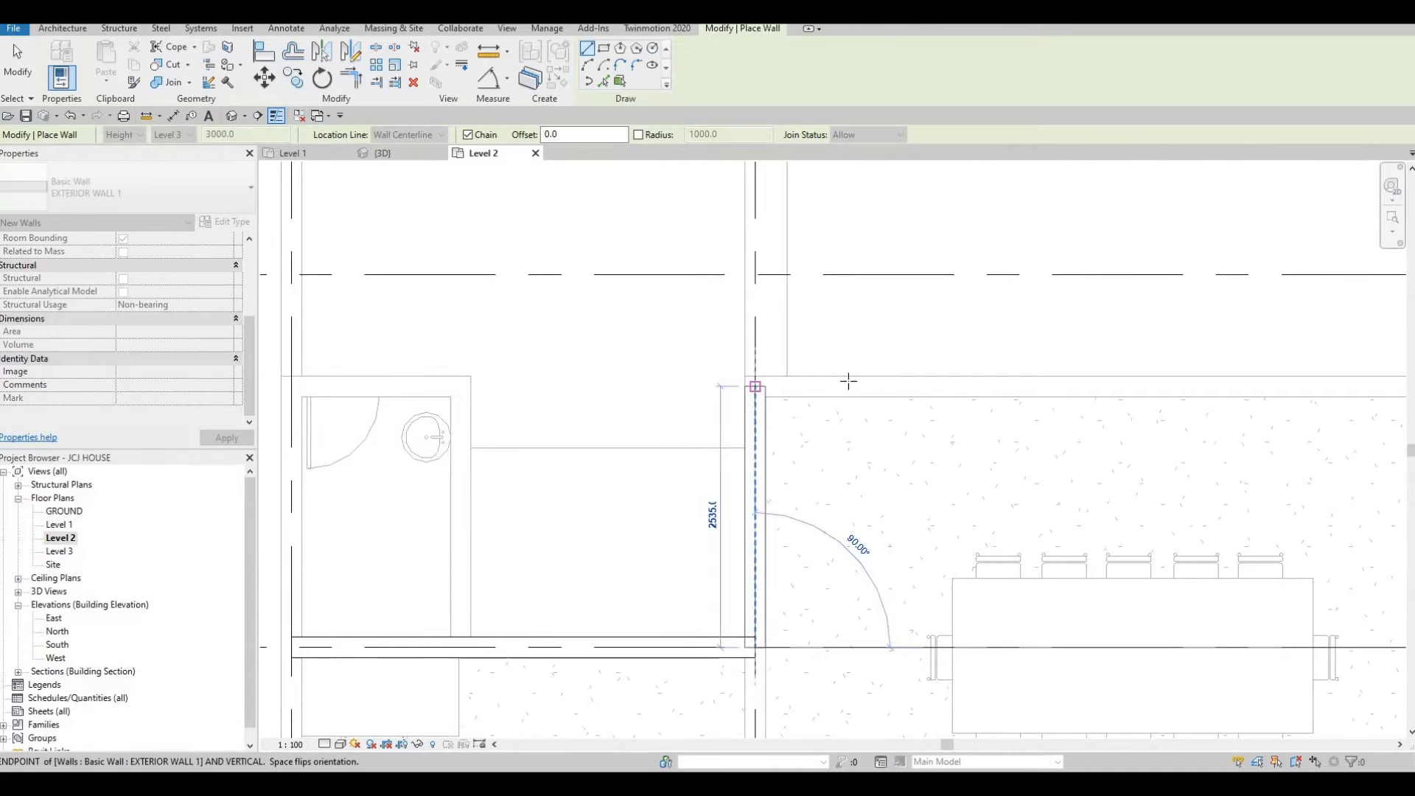
{"action": "left_click", "coordinate": [849, 381]}
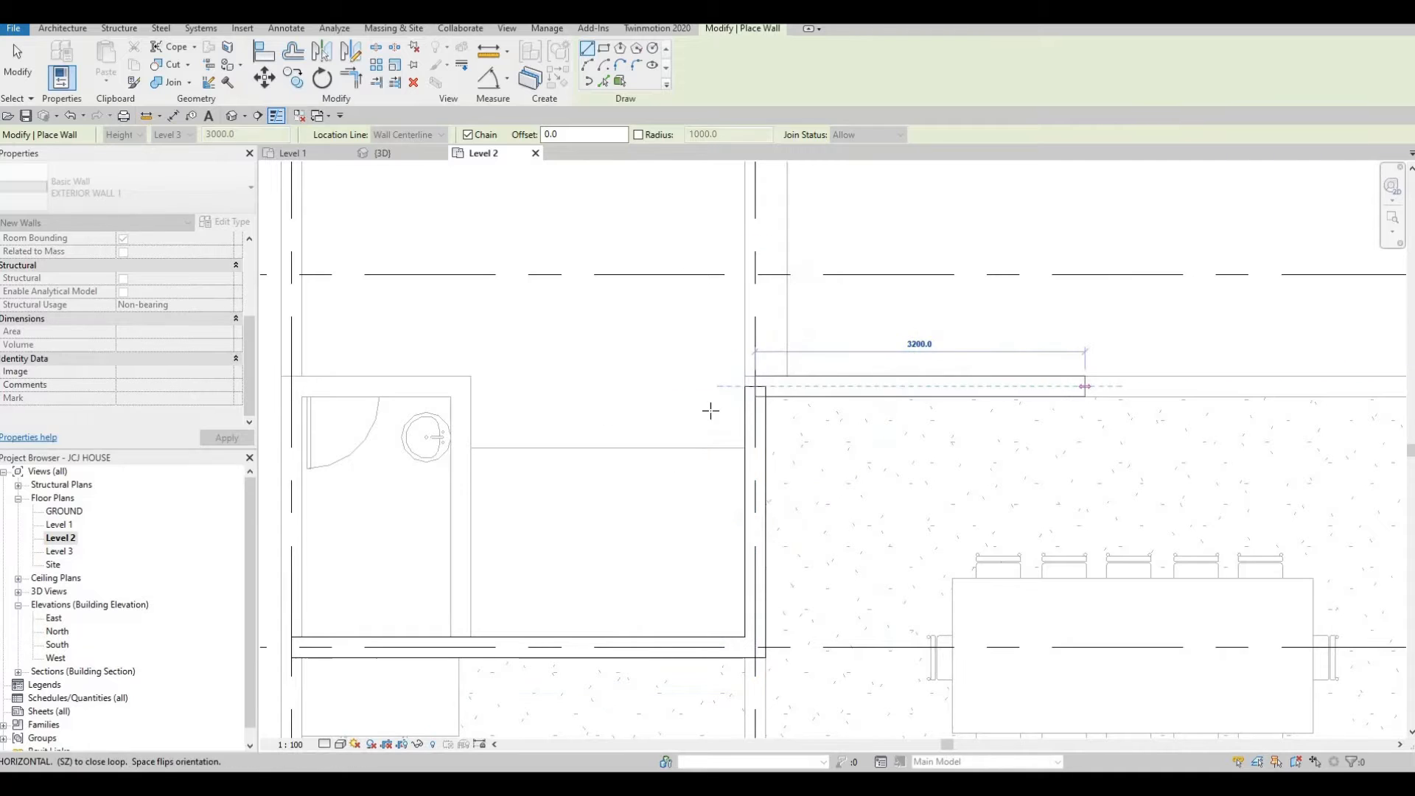
{"action": "middle_click_drag", "start_coordinate": [710, 411], "coordinate": [509, 420]}
{"action": "scroll", "coordinate": [508, 420], "scroll_direction": "down", "scroll_amount": 1}
{"action": "scroll", "coordinate": [796, 420], "scroll_direction": "up", "scroll_amount": 1}
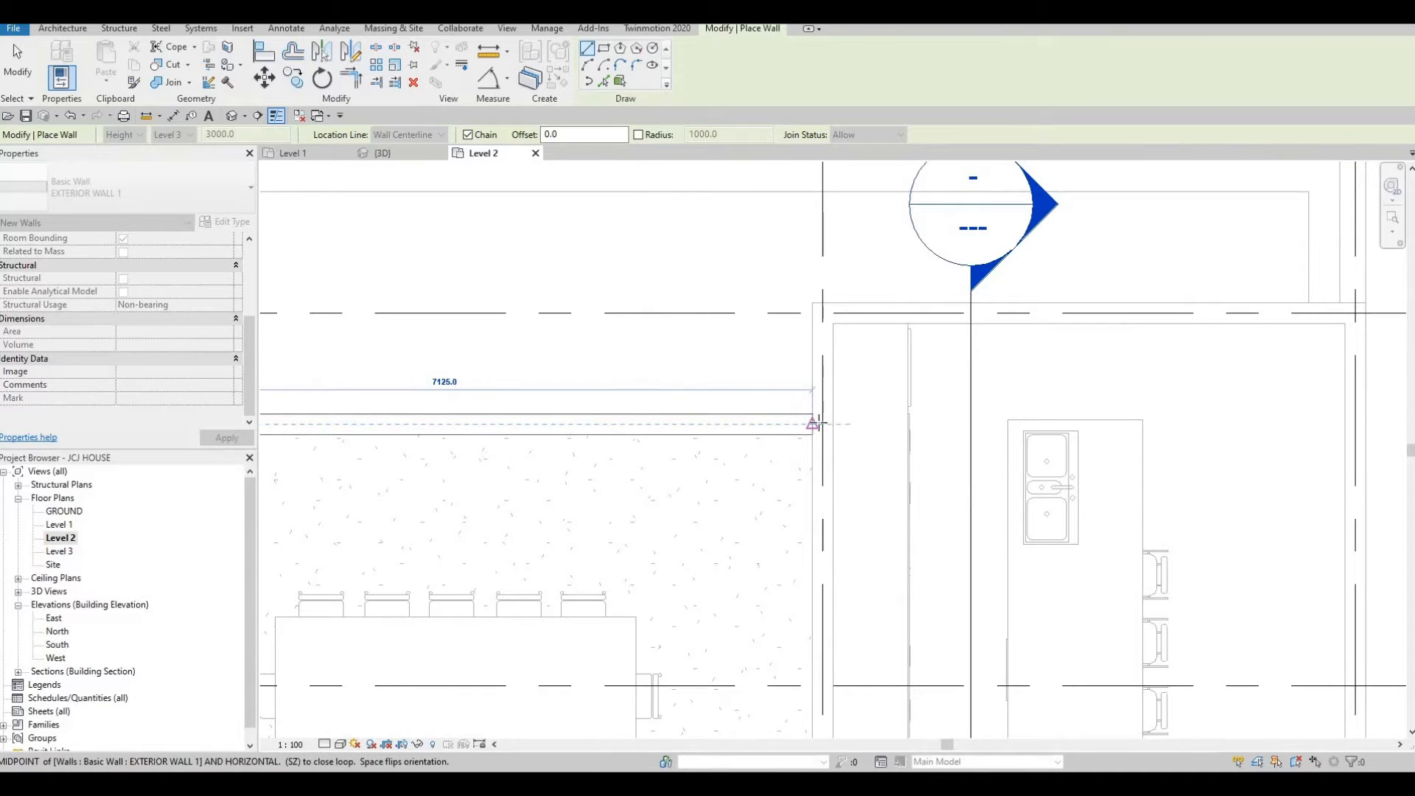
{"action": "left_click", "coordinate": [814, 423]}
Continue the wall north about 1000 mm to grid A and east along grid A about 5100 mm.
{"action": "scroll", "coordinate": [805, 416], "scroll_direction": "down", "scroll_amount": 4}
{"action": "scroll", "coordinate": [808, 426], "scroll_direction": "up", "scroll_amount": 3}
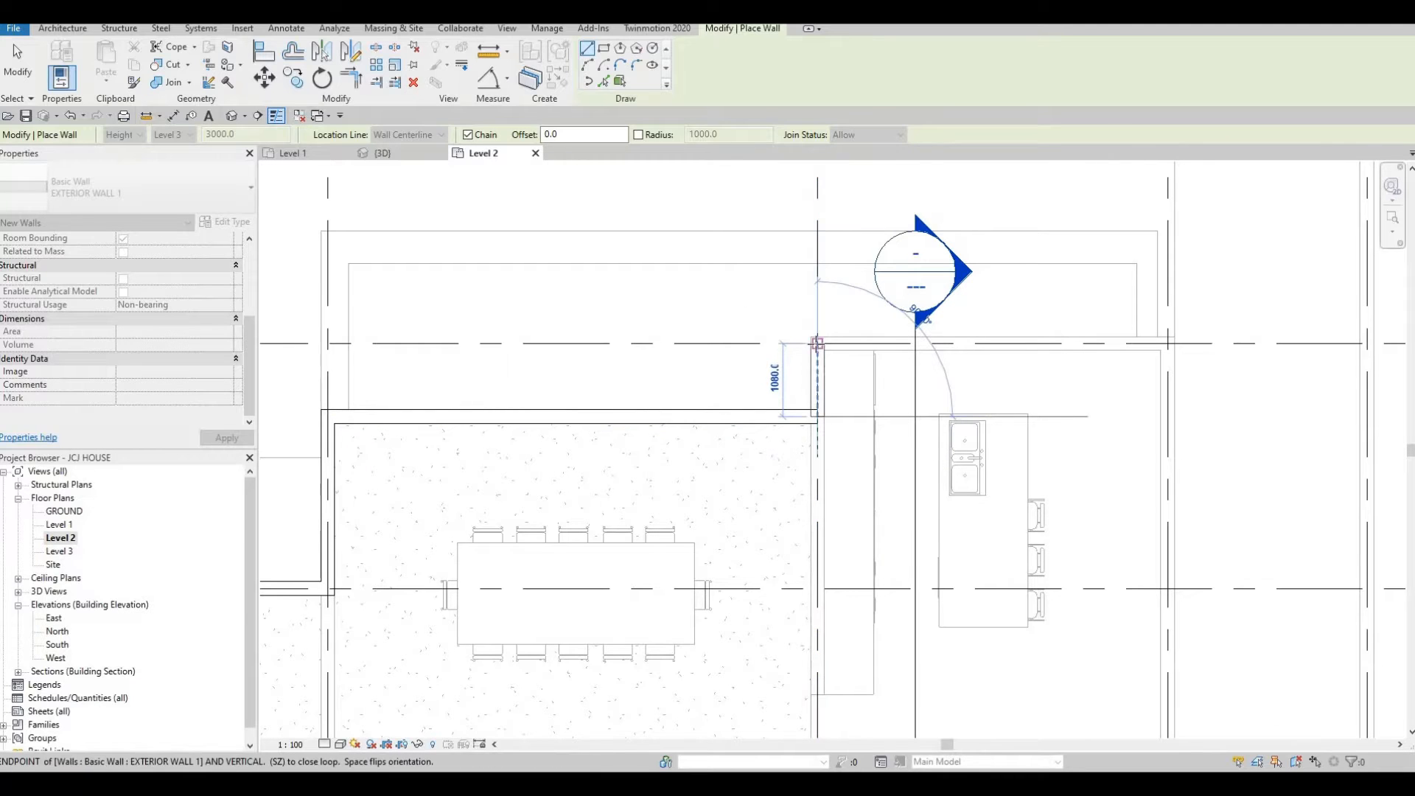
{"action": "left_click", "coordinate": [818, 343]}
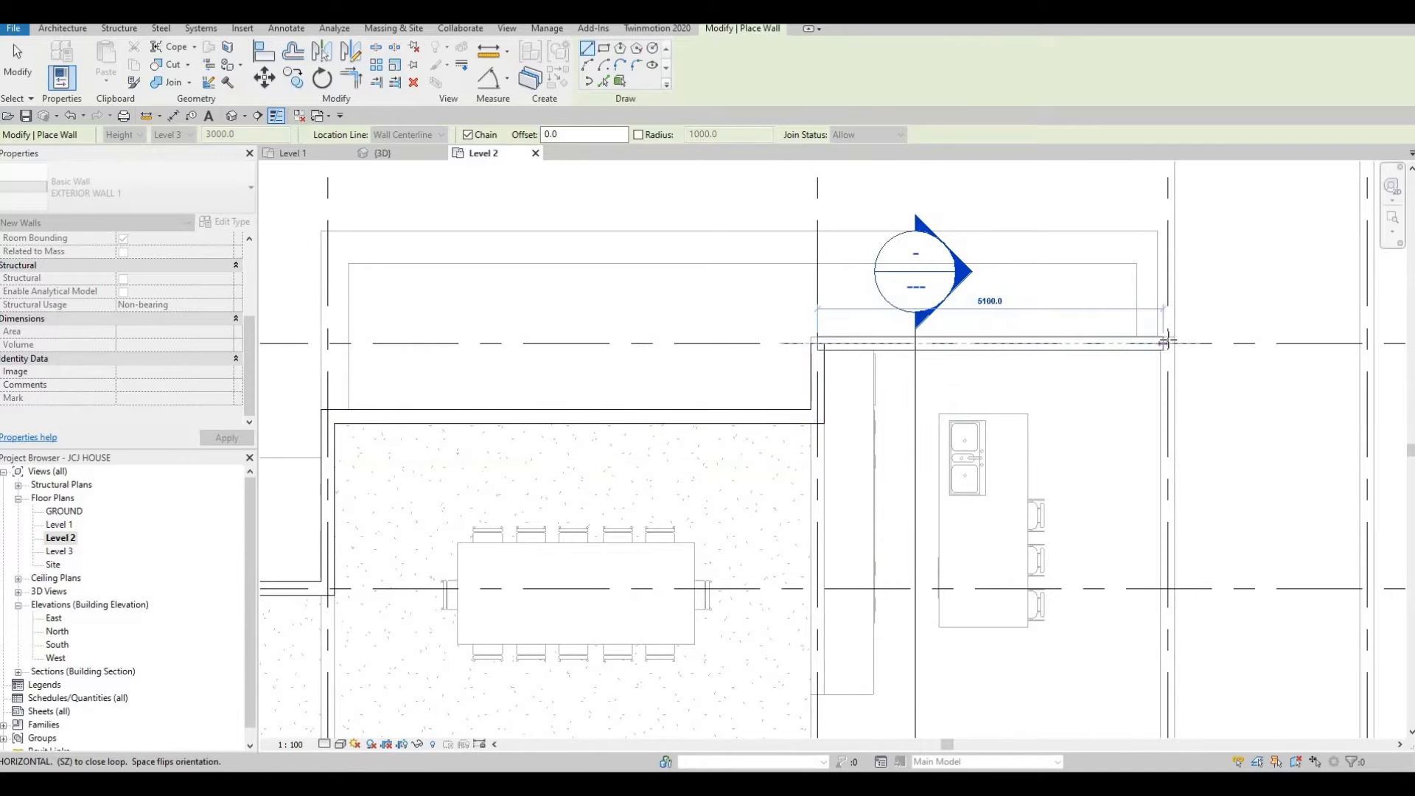
{"action": "left_click", "coordinate": [1167, 345]}
Continue the wall south about 7125 mm toward grid C.
{"action": "scroll", "coordinate": [1169, 353], "scroll_direction": "down", "scroll_amount": 4}
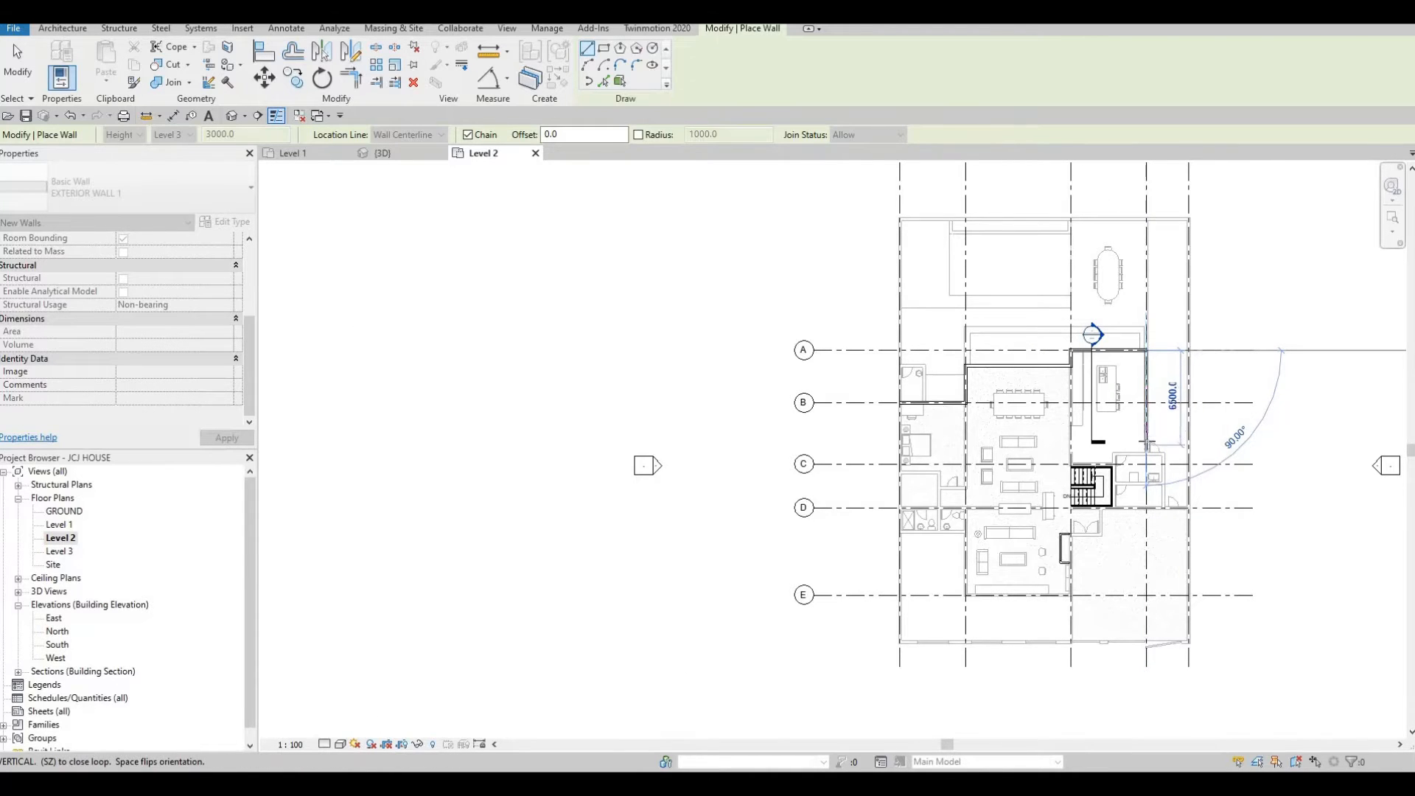
{"action": "scroll", "coordinate": [1146, 441], "scroll_direction": "up", "scroll_amount": 3}
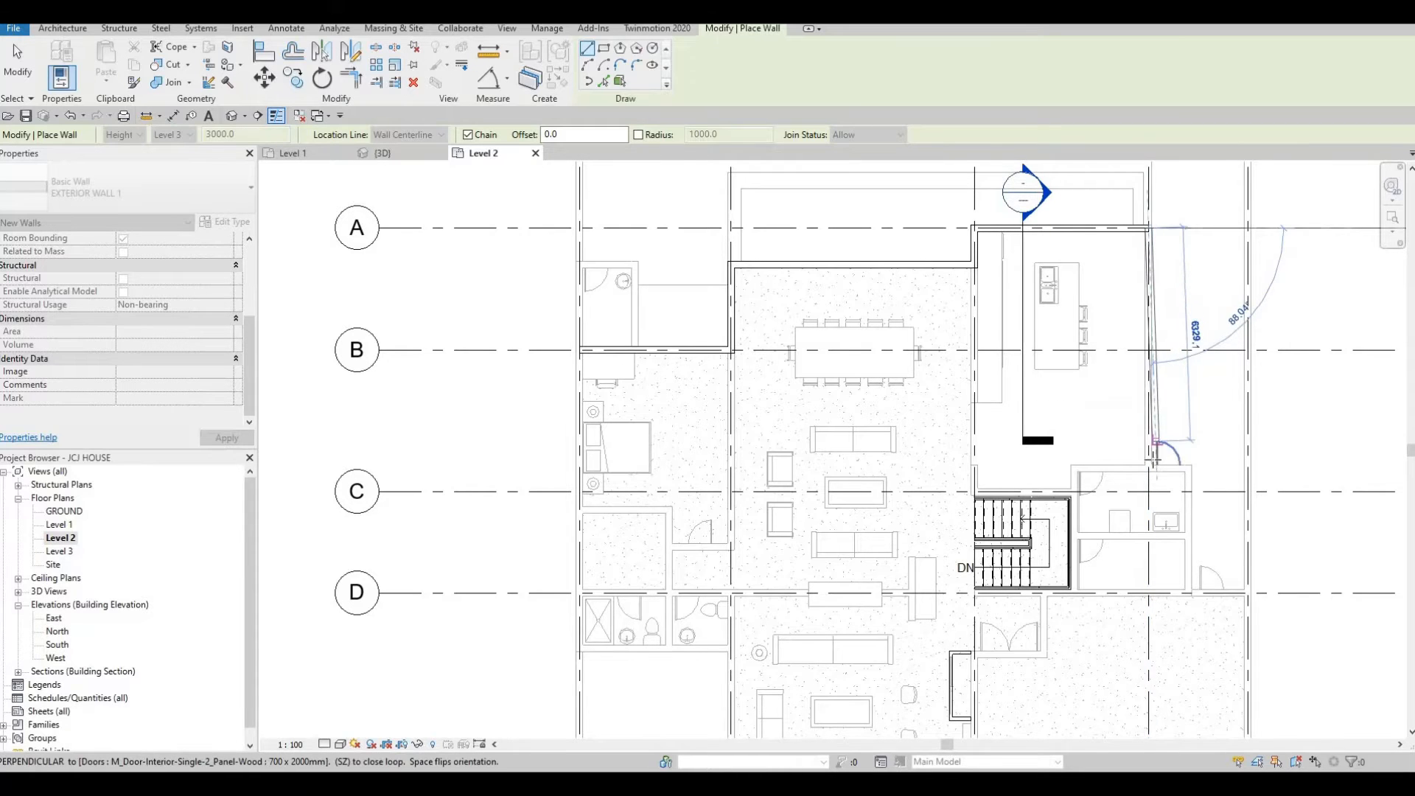
{"action": "scroll", "coordinate": [1148, 455], "scroll_direction": "up", "scroll_amount": 2}
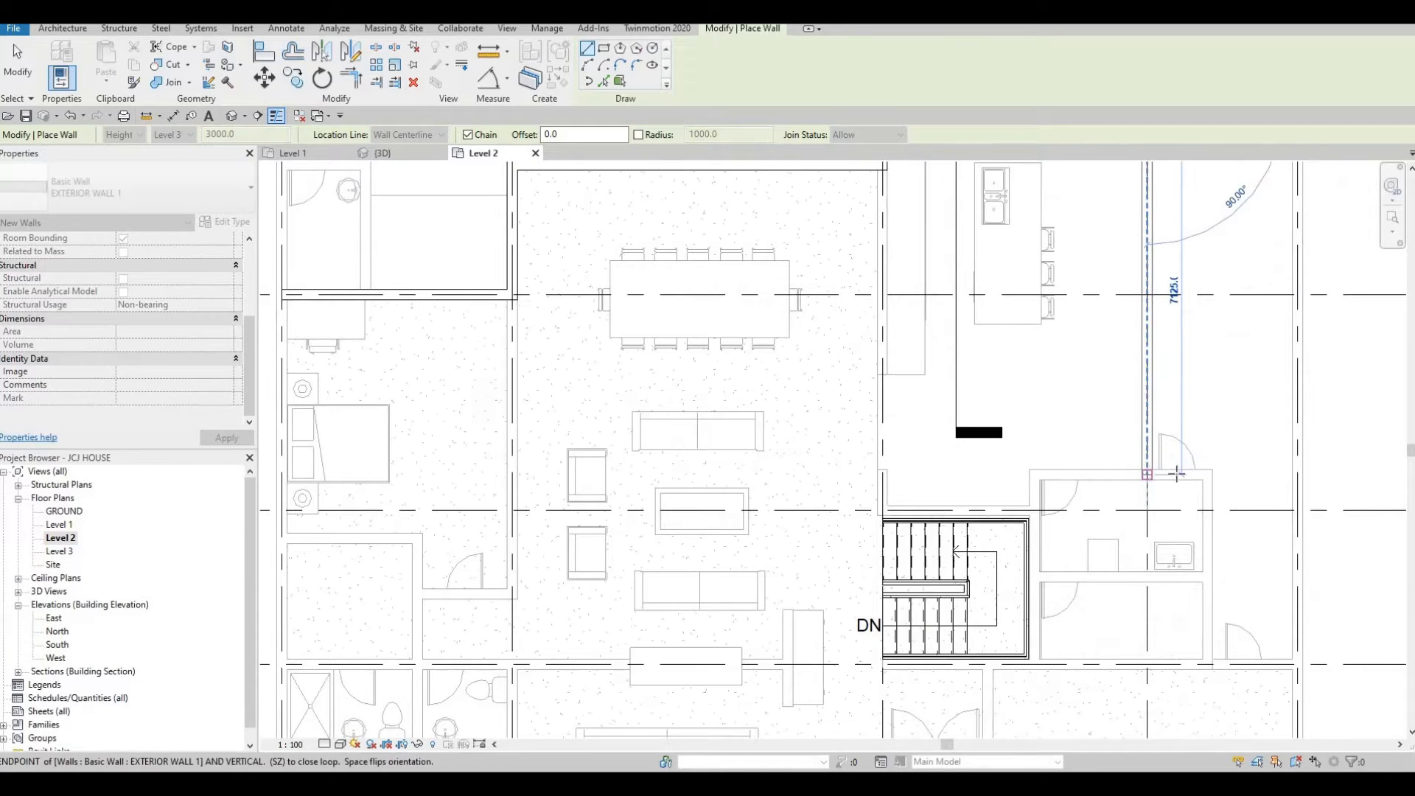
{"action": "left_click", "coordinate": [1177, 473]}
Continue the wall east about 2940 mm to grid 5.
{"action": "scroll", "coordinate": [1187, 476], "scroll_direction": "up", "scroll_amount": 2}
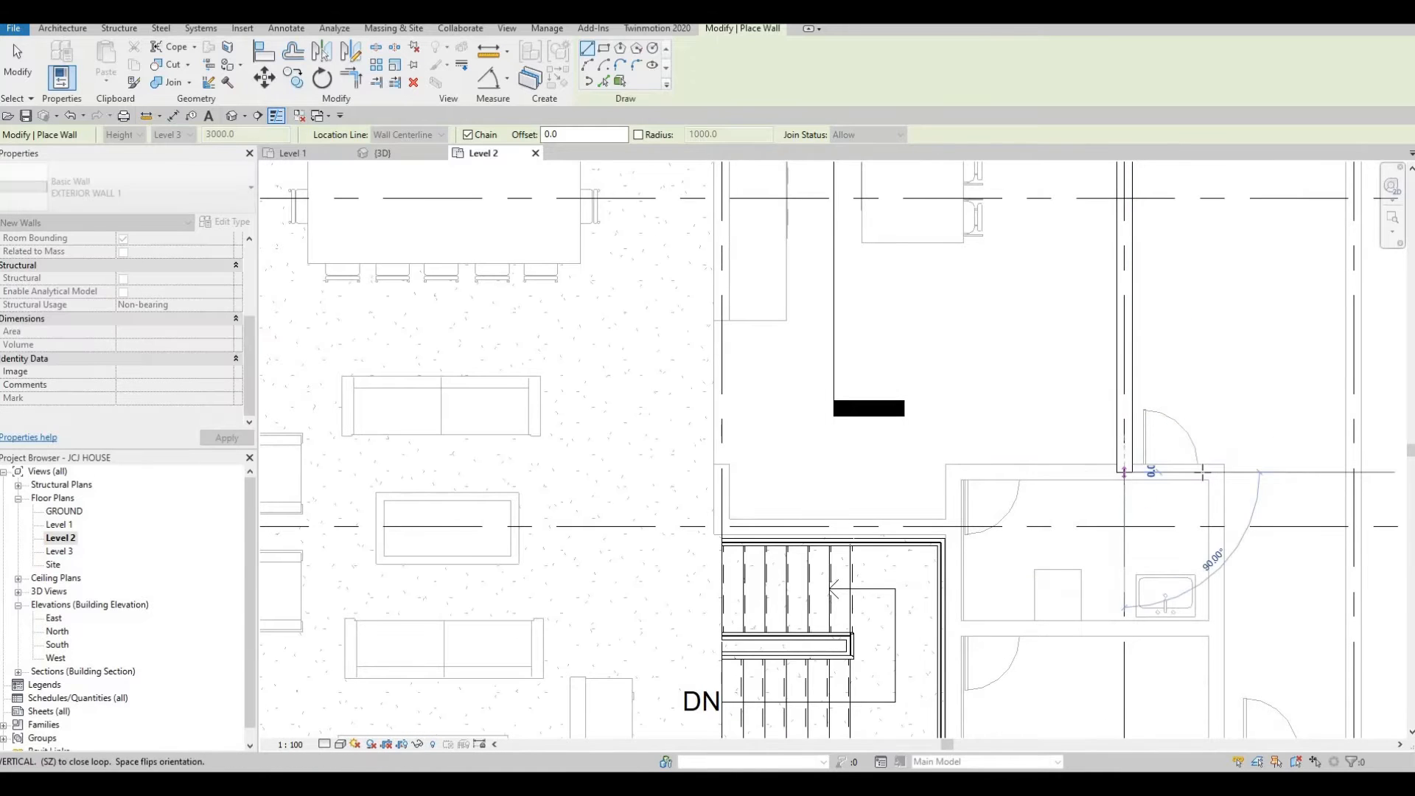
{"action": "scroll", "coordinate": [1089, 459], "scroll_direction": "down", "scroll_amount": 2}
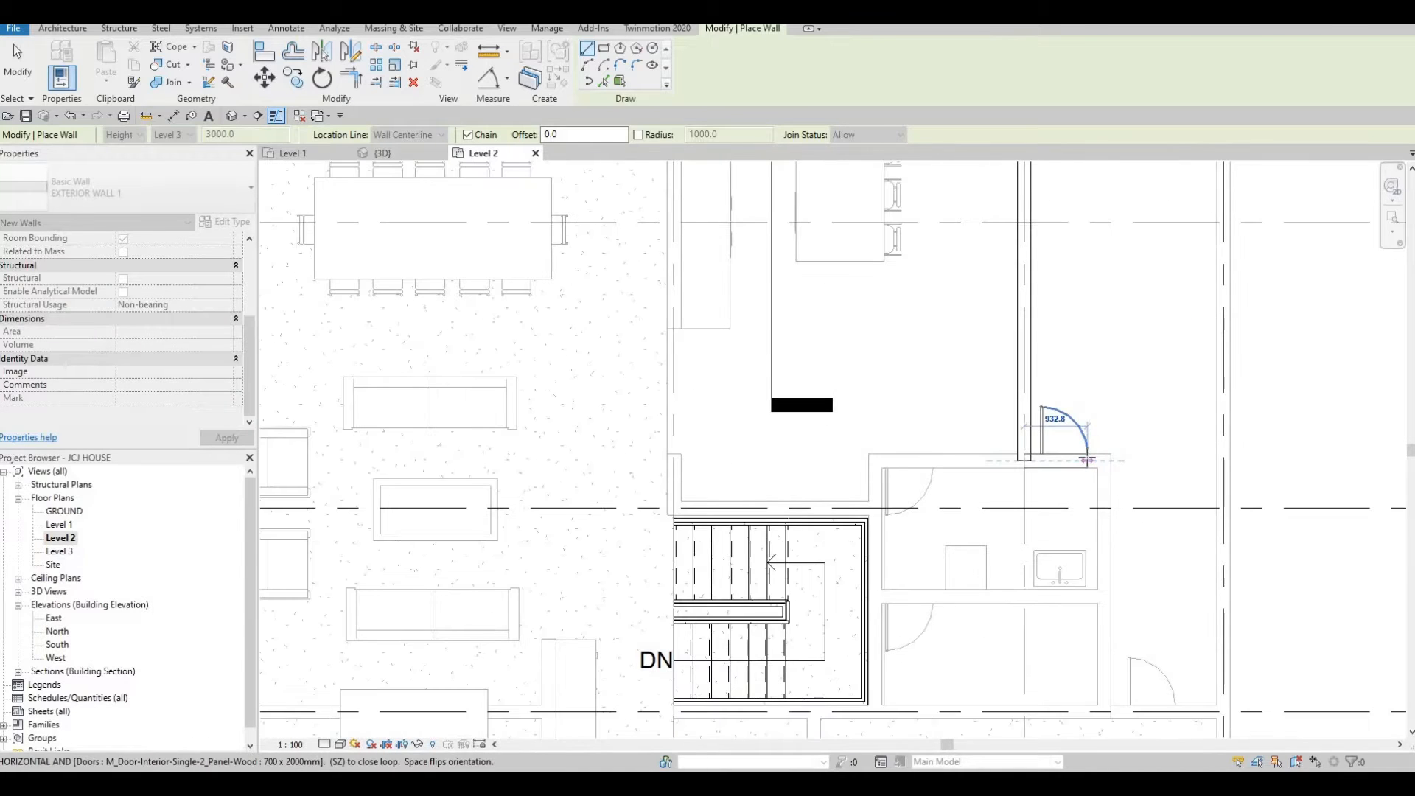
{"action": "scroll", "coordinate": [1082, 459], "scroll_direction": "down", "scroll_amount": 4}
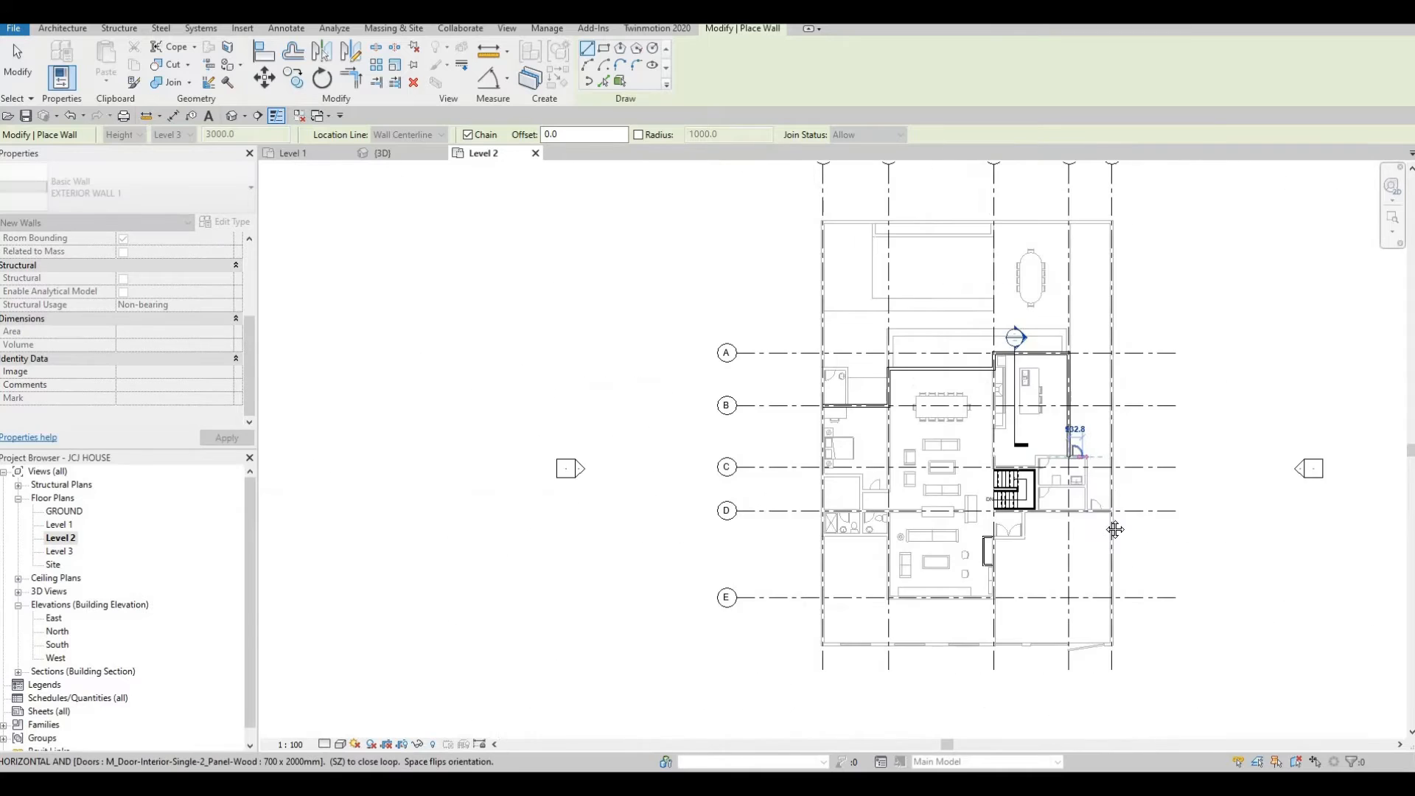
{"action": "scroll", "coordinate": [1104, 508], "scroll_direction": "up", "scroll_amount": 5}
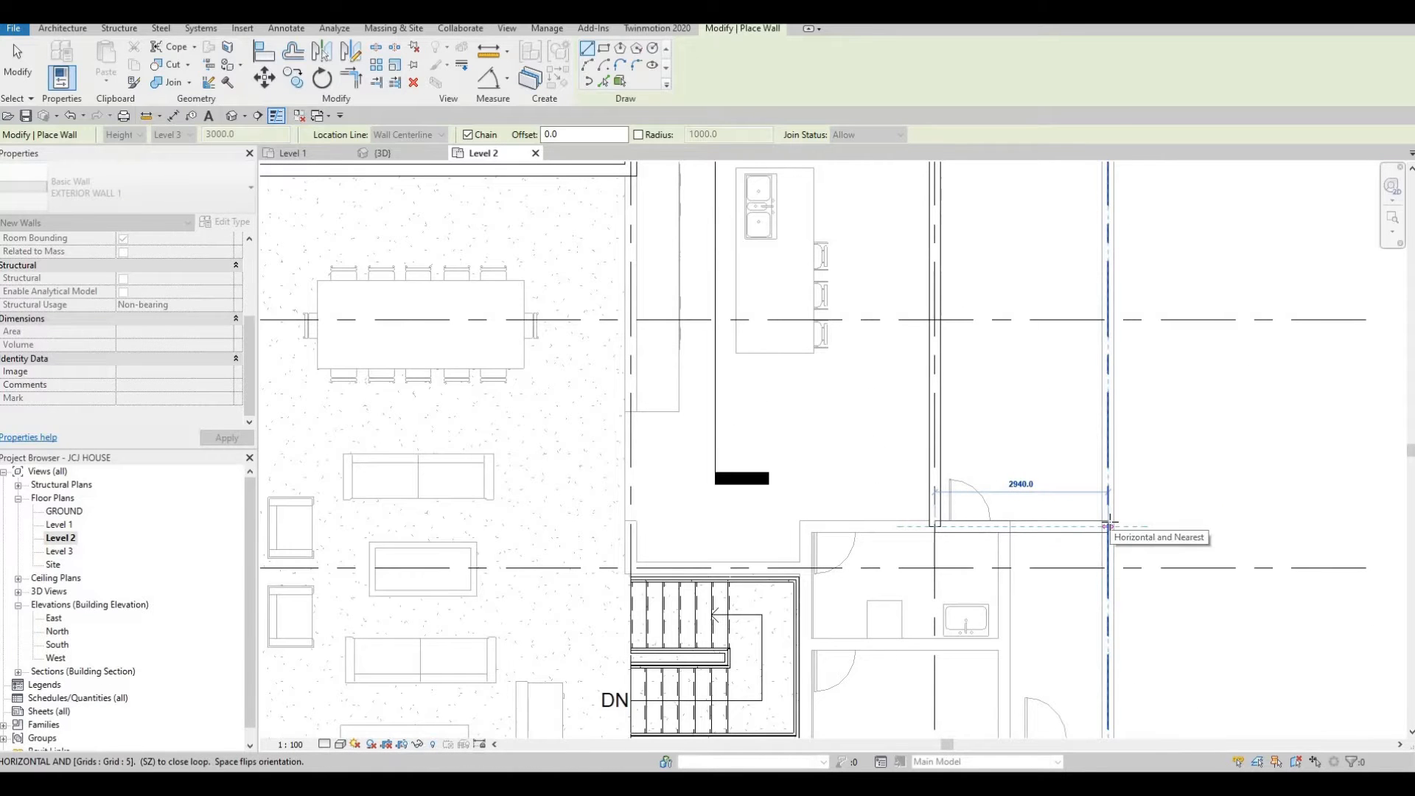
{"action": "left_click", "coordinate": [1108, 525]}
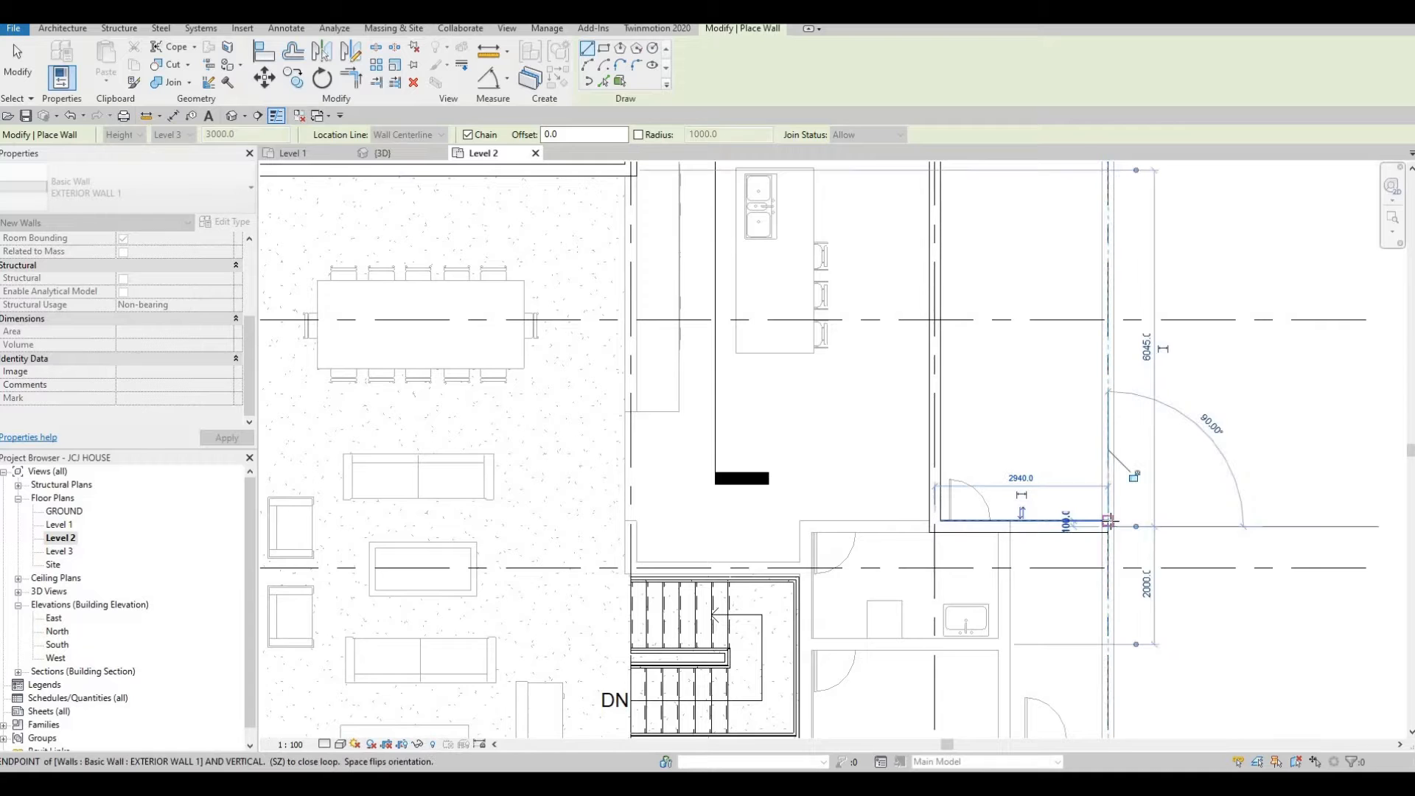
Continue the exterior wall south about 3700 mm from the grid 5 corner to grid D.
{"action": "scroll", "coordinate": [1107, 542], "scroll_direction": "down", "scroll_amount": 3}
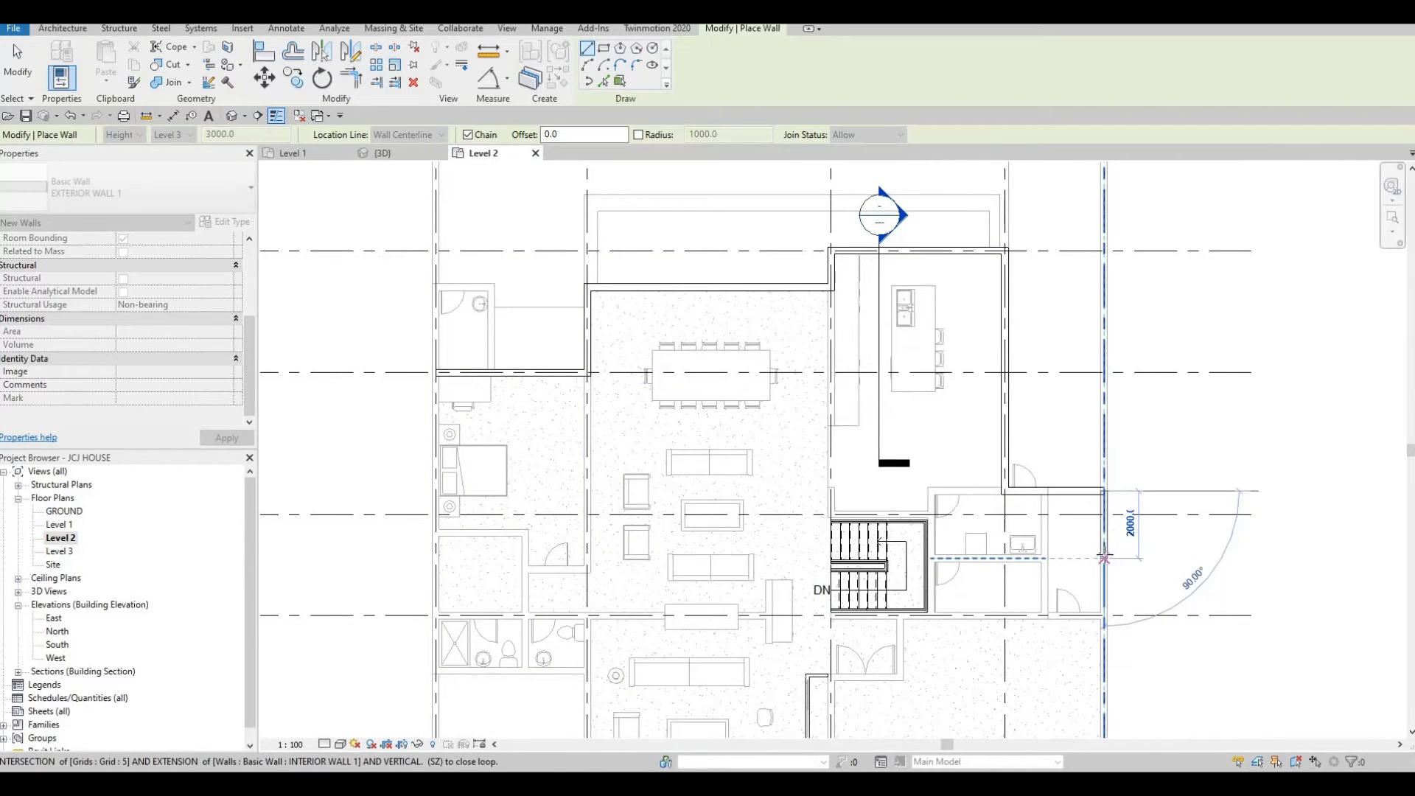
{"action": "scroll", "coordinate": [1104, 558], "scroll_direction": "down", "scroll_amount": 2}
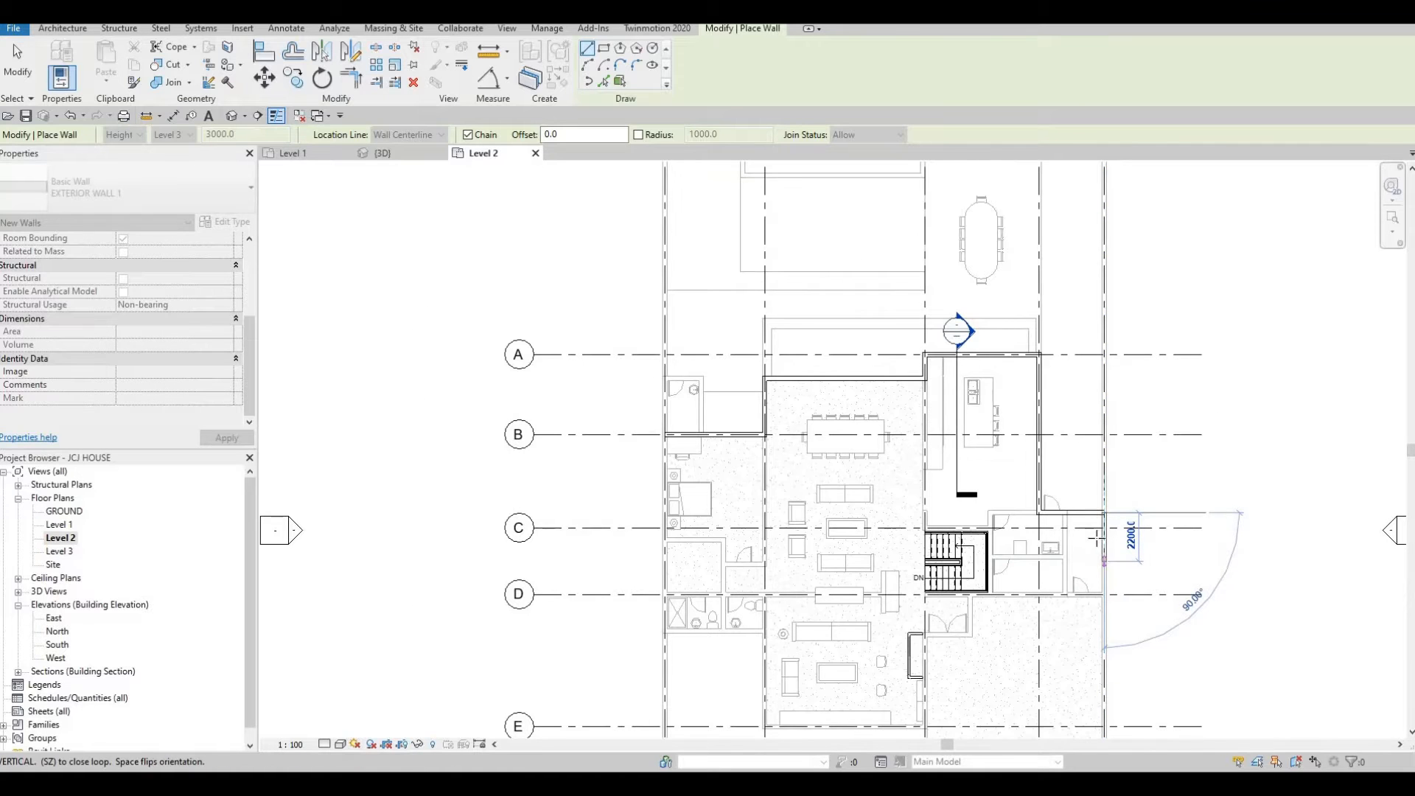
{"action": "middle_click_drag", "start_coordinate": [1103, 557], "coordinate": [1092, 456]}
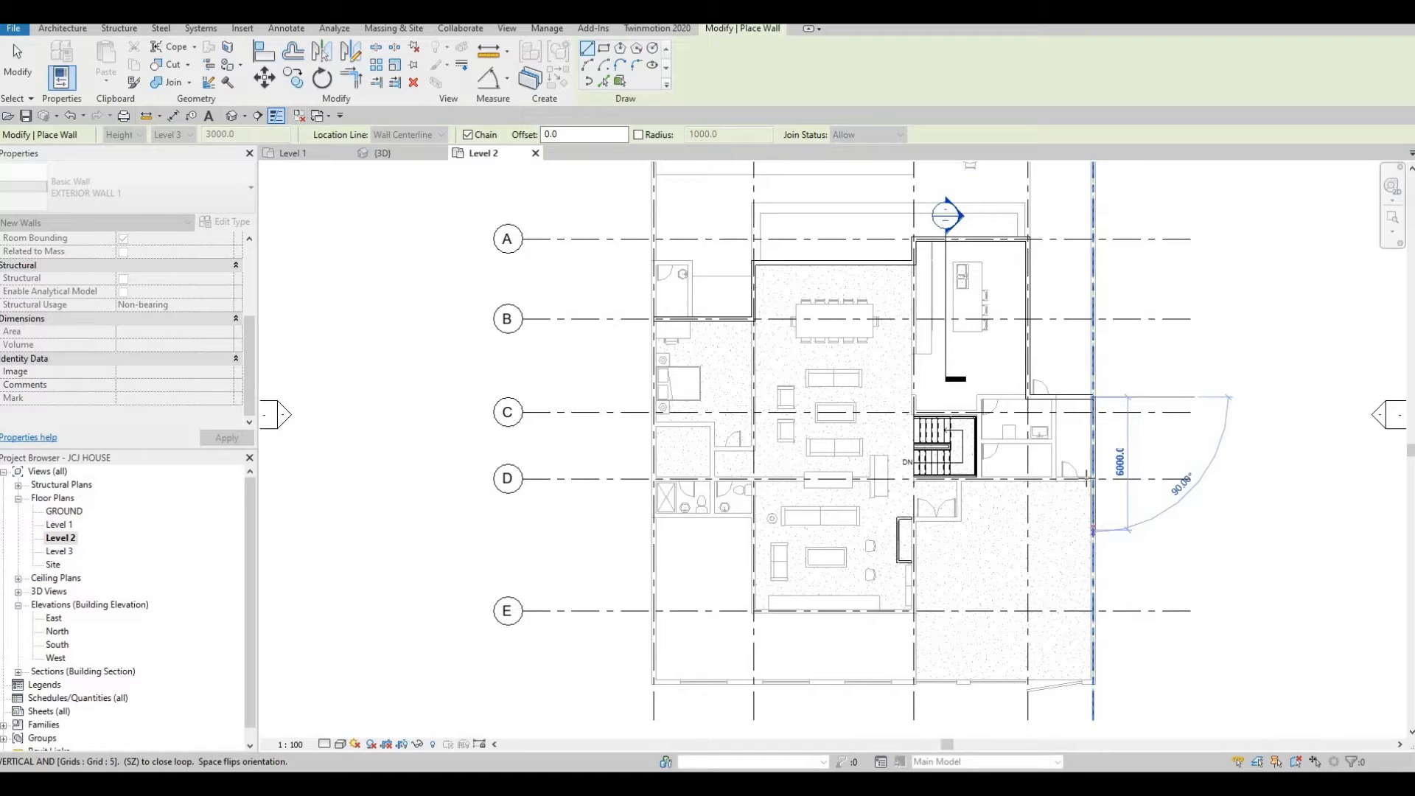
{"action": "scroll", "coordinate": [1089, 478], "scroll_direction": "up", "scroll_amount": 3}
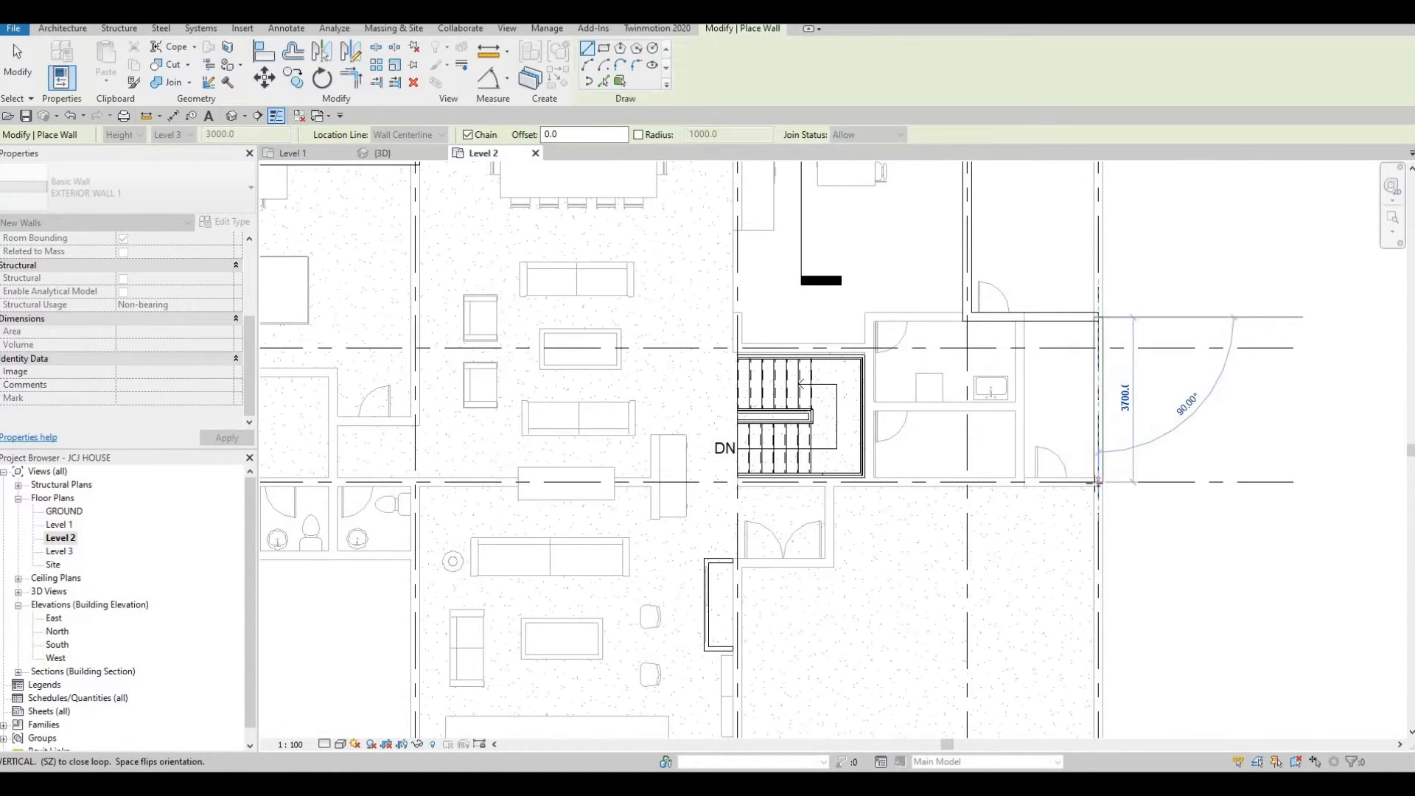
{"action": "scroll", "coordinate": [1097, 483], "scroll_direction": "down", "scroll_amount": 3}
{"action": "scroll", "coordinate": [1095, 483], "scroll_direction": "down", "scroll_amount": 1}
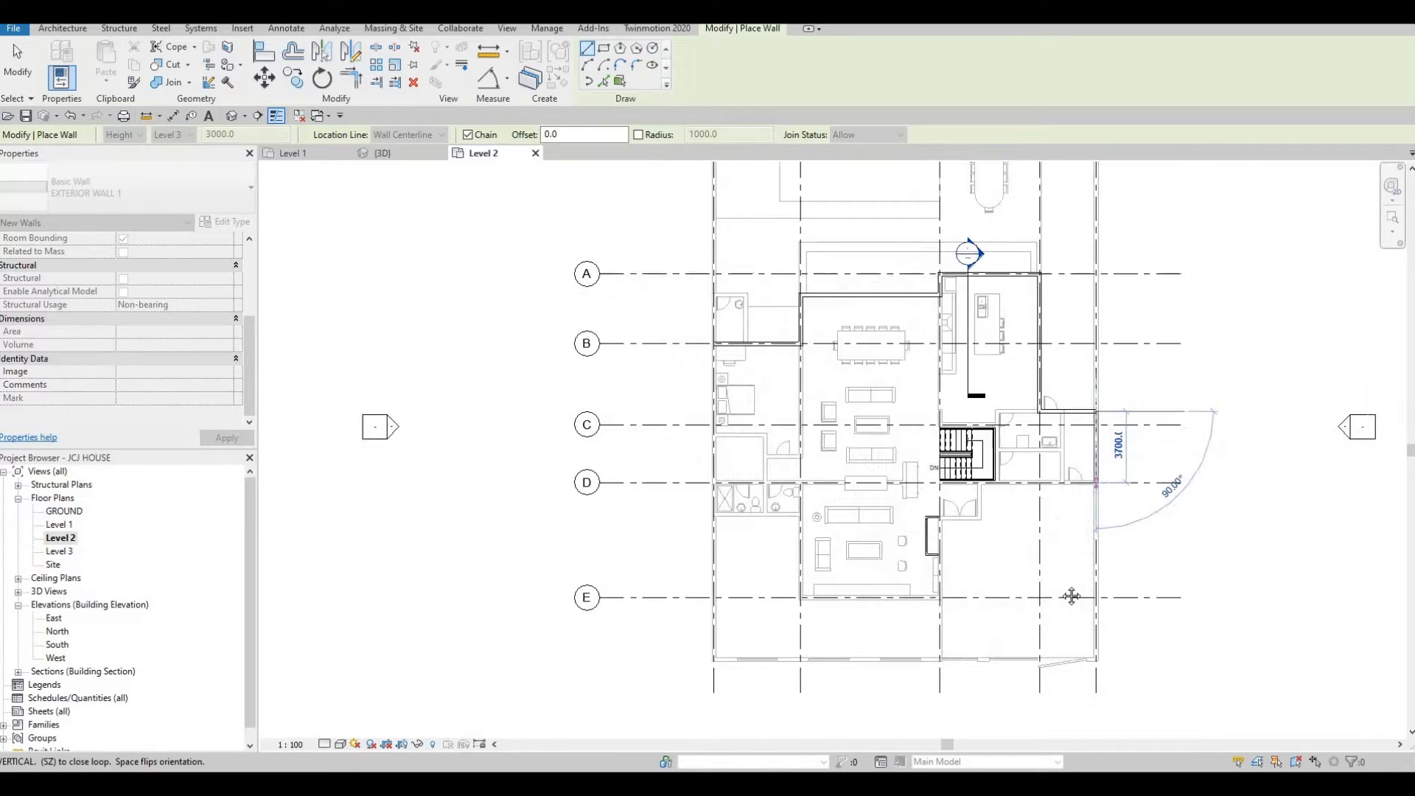
{"action": "middle_click_drag", "start_coordinate": [1014, 569], "coordinate": [970, 708]}
{"action": "middle_click_drag", "start_coordinate": [1089, 536], "coordinate": [1029, 514]}
{"action": "scroll", "coordinate": [997, 605], "scroll_direction": "up", "scroll_amount": 4}
{"action": "left_click", "coordinate": [996, 606]}
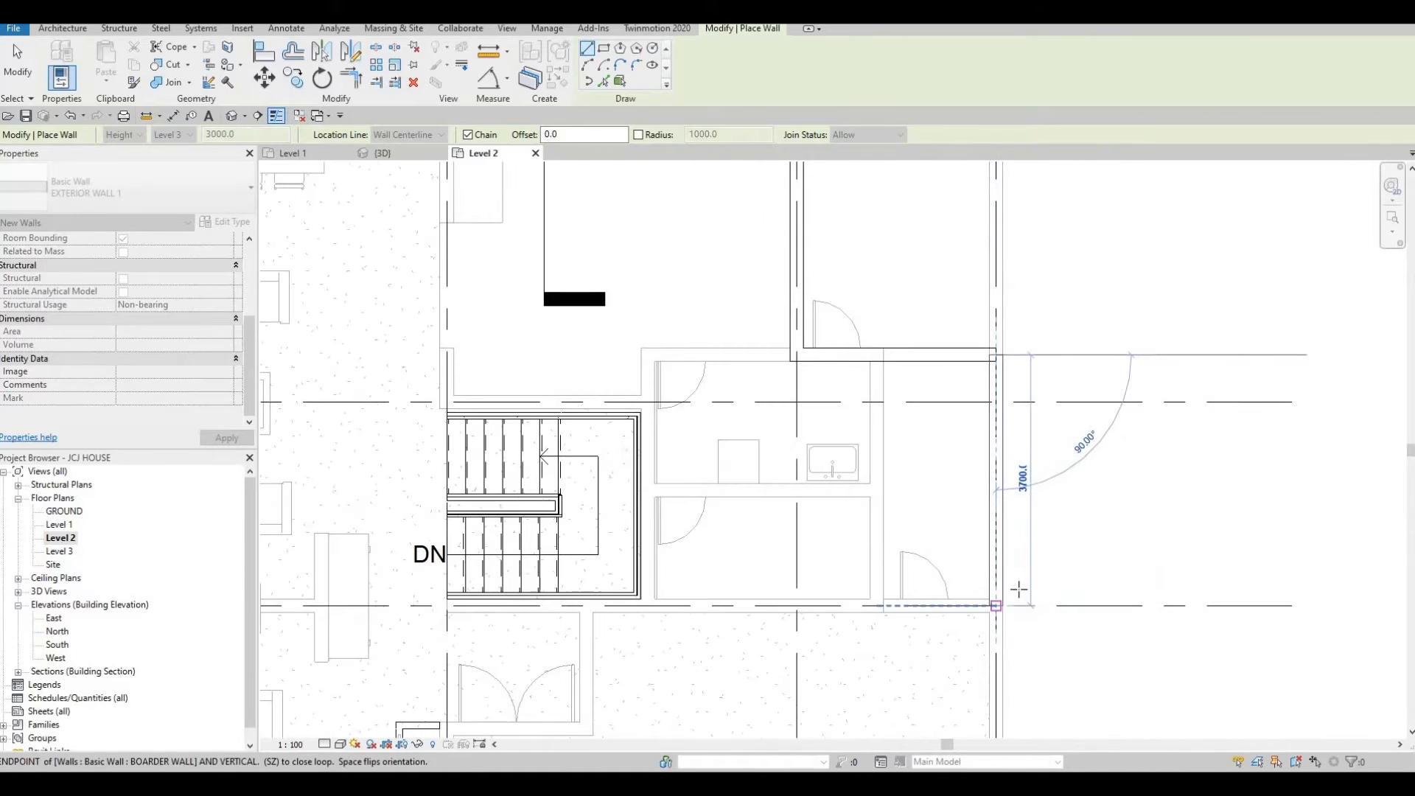
Continue the wall south 4000 mm, then west about 2940 mm to grid 4.
{"action": "scroll", "coordinate": [1033, 517], "scroll_direction": "down", "scroll_amount": 2}
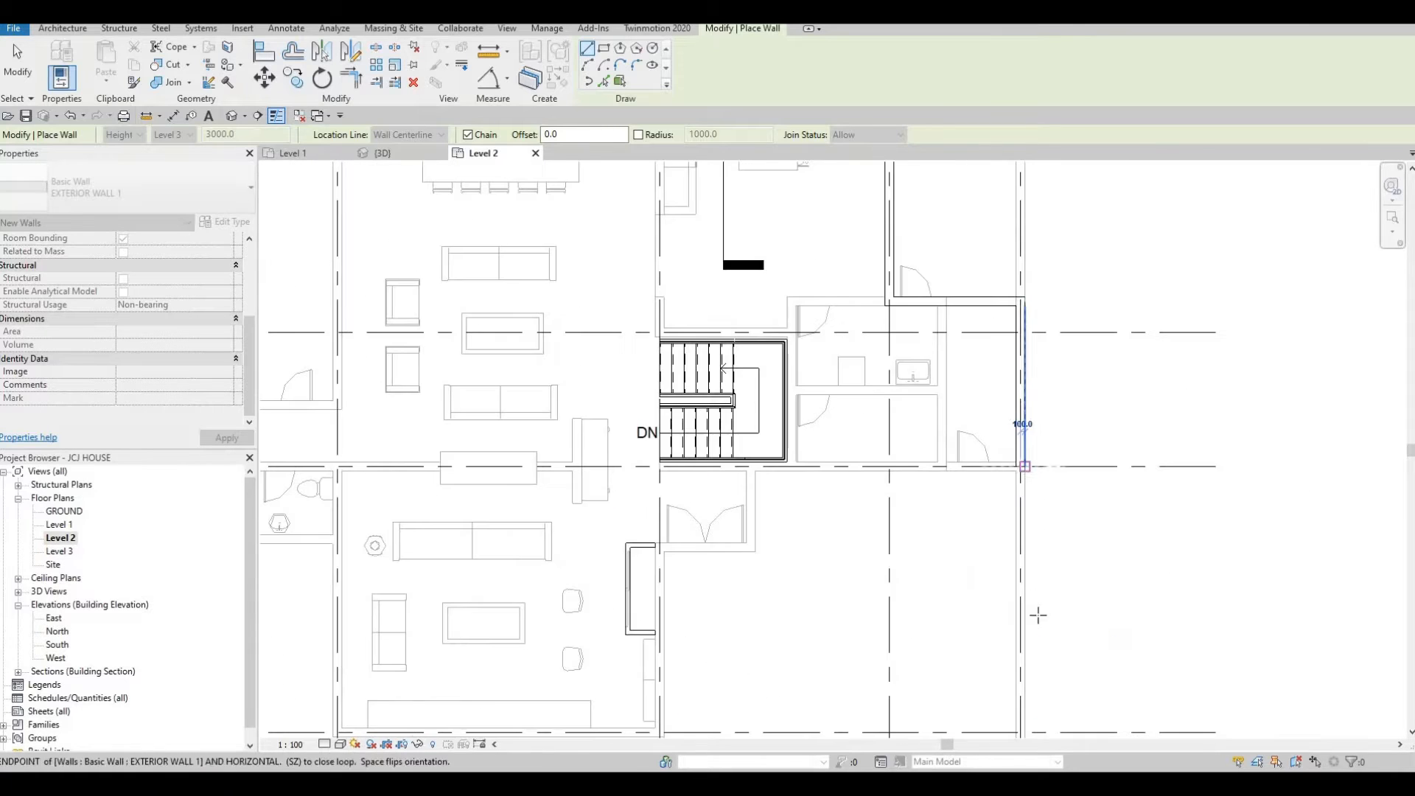
{"action": "scroll", "coordinate": [1026, 600], "scroll_direction": "down", "scroll_amount": 1}
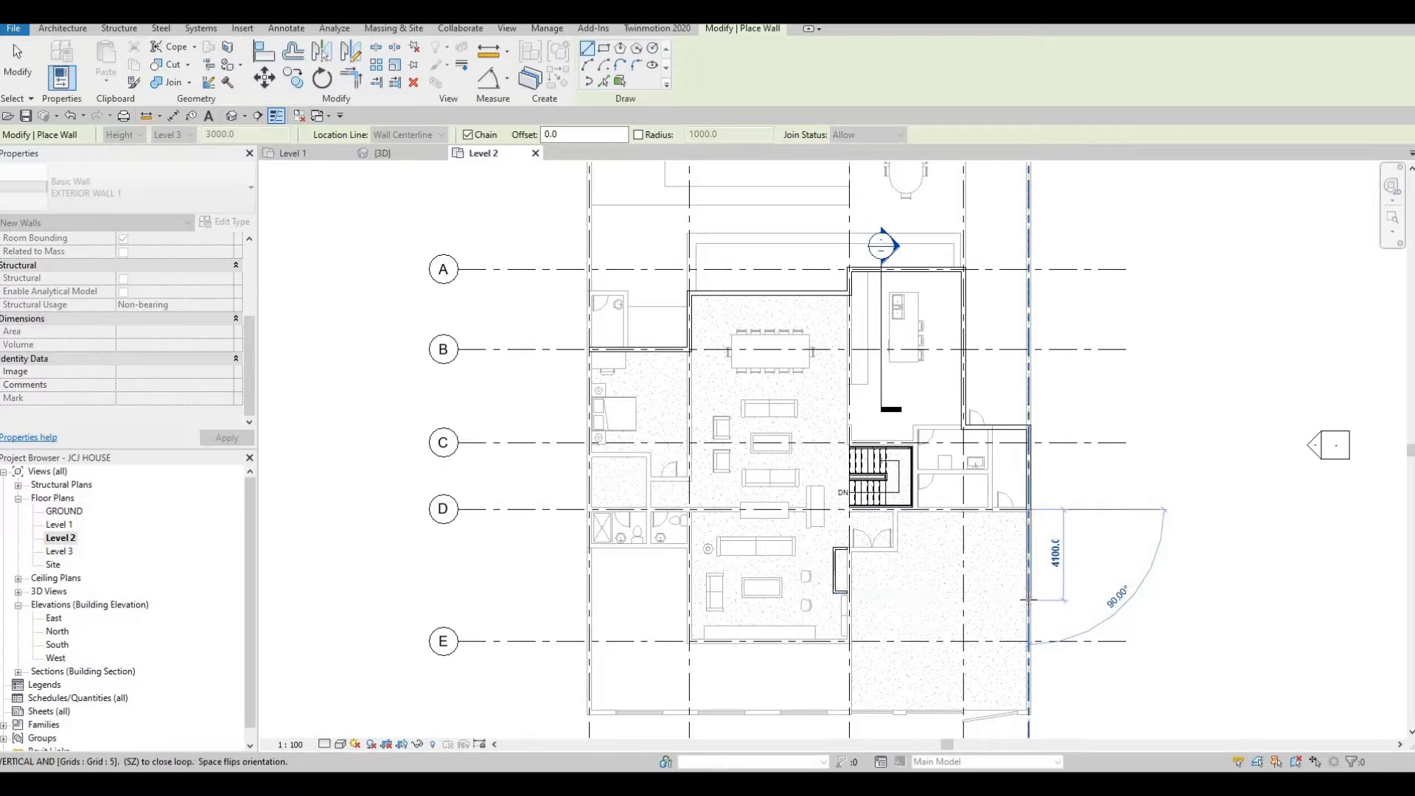
{"action": "type", "text": "4000"}
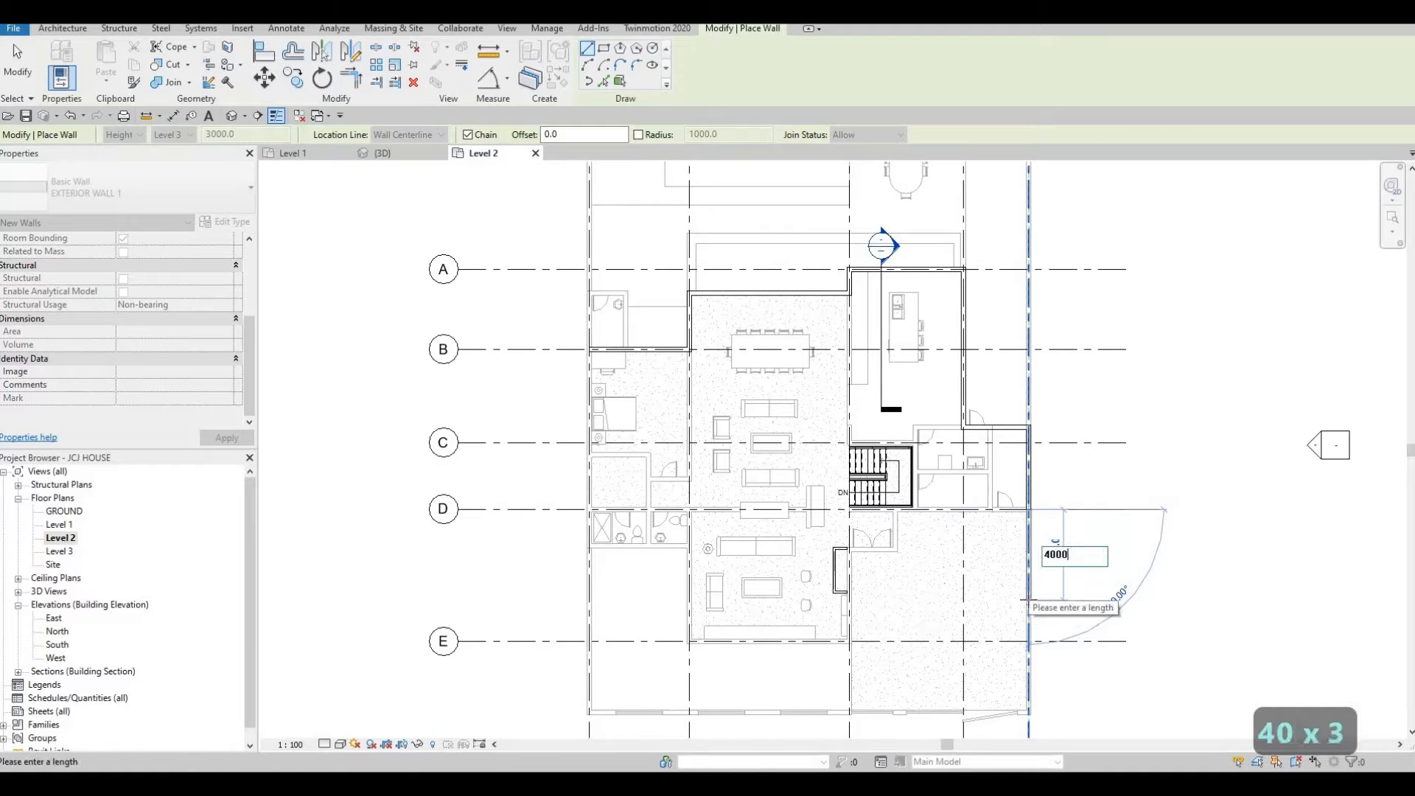
{"action": "key", "text": "Return"}
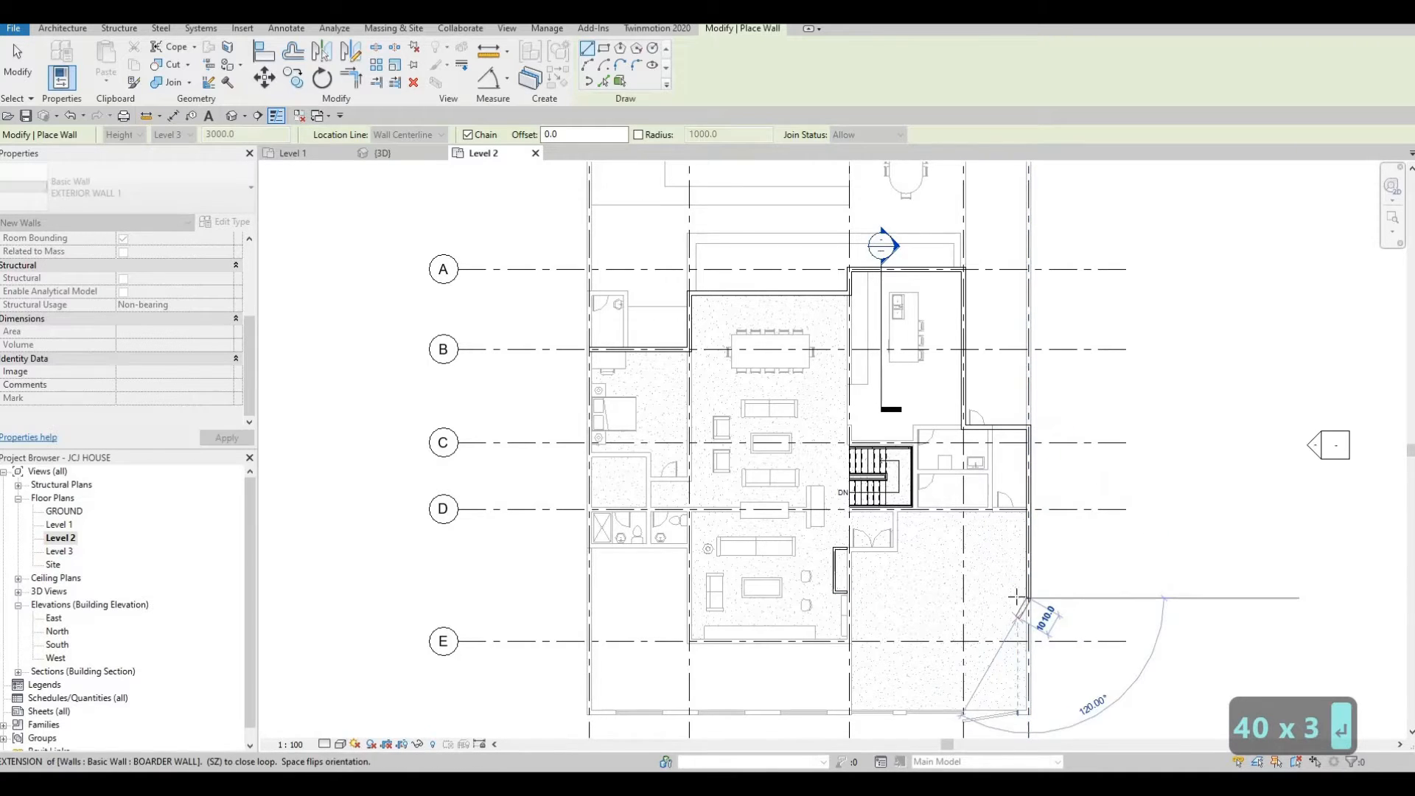
{"action": "left_click", "coordinate": [961, 597]}
Continue the wall south 1000 mm along grid 4.
{"action": "scroll", "coordinate": [961, 597], "scroll_direction": "down", "scroll_amount": 3}
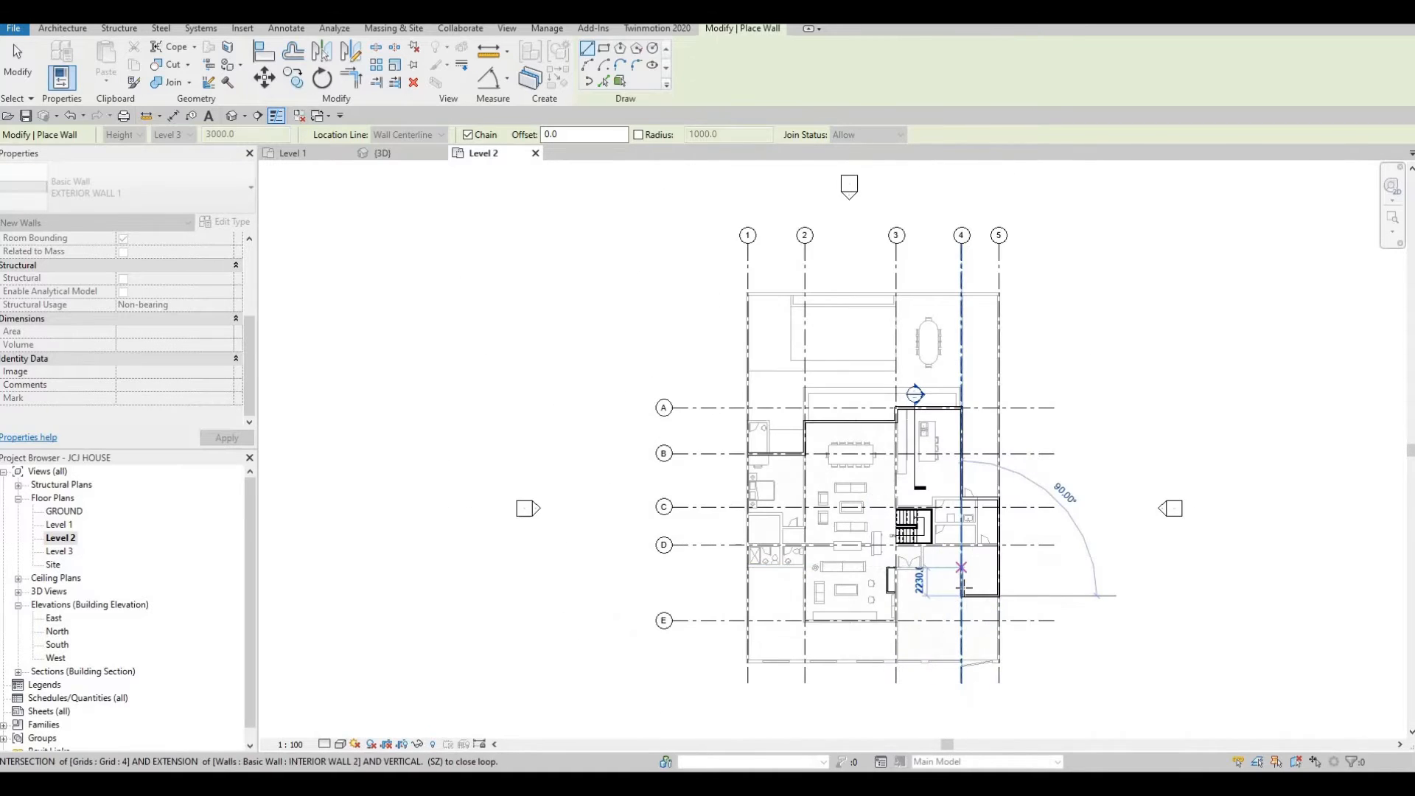
{"action": "scroll", "coordinate": [961, 594], "scroll_direction": "up", "scroll_amount": 3}
{"action": "scroll", "coordinate": [963, 591], "scroll_direction": "up", "scroll_amount": 2}
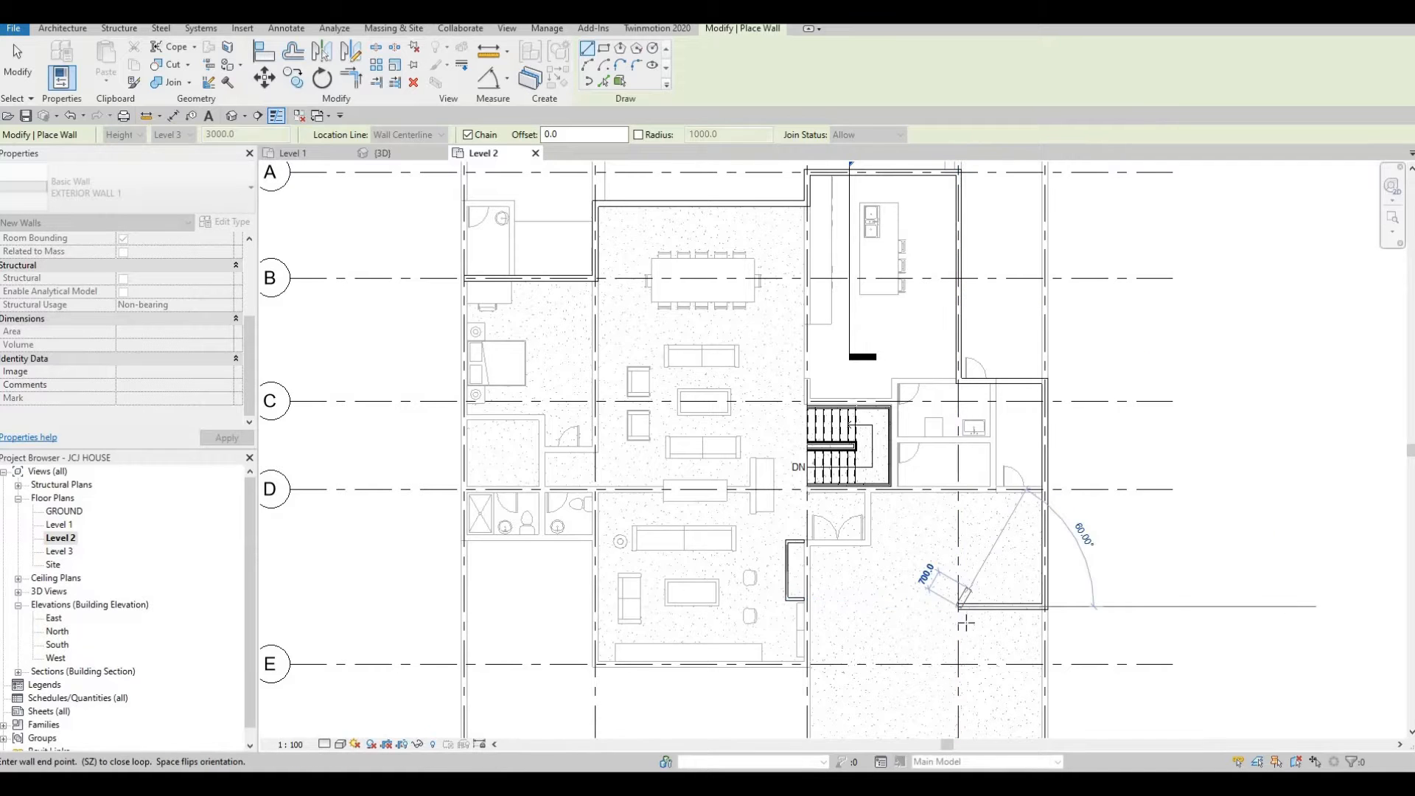
{"action": "middle_click_drag", "start_coordinate": [965, 623], "coordinate": [953, 563]}
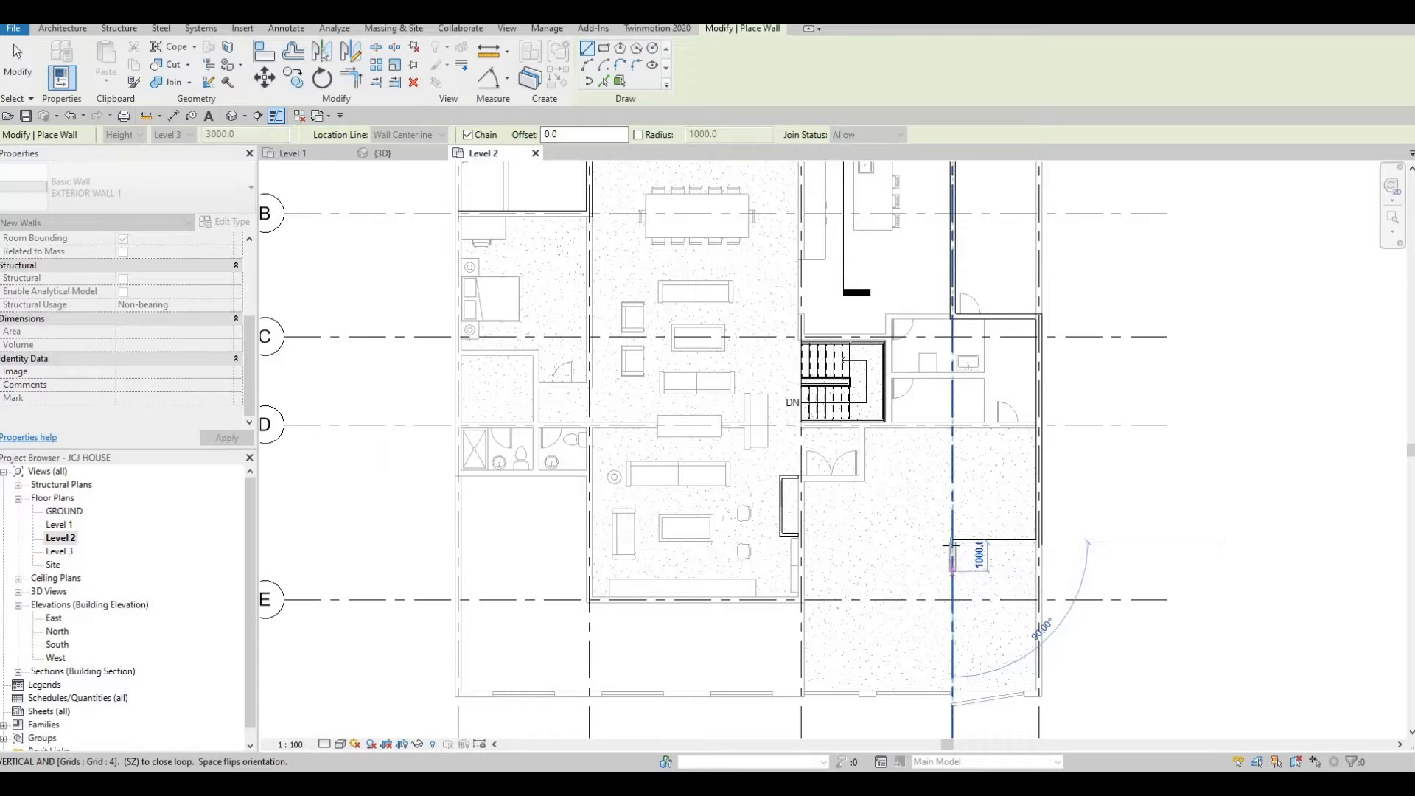
{"action": "middle_click_drag", "start_coordinate": [952, 581], "coordinate": [950, 554]}
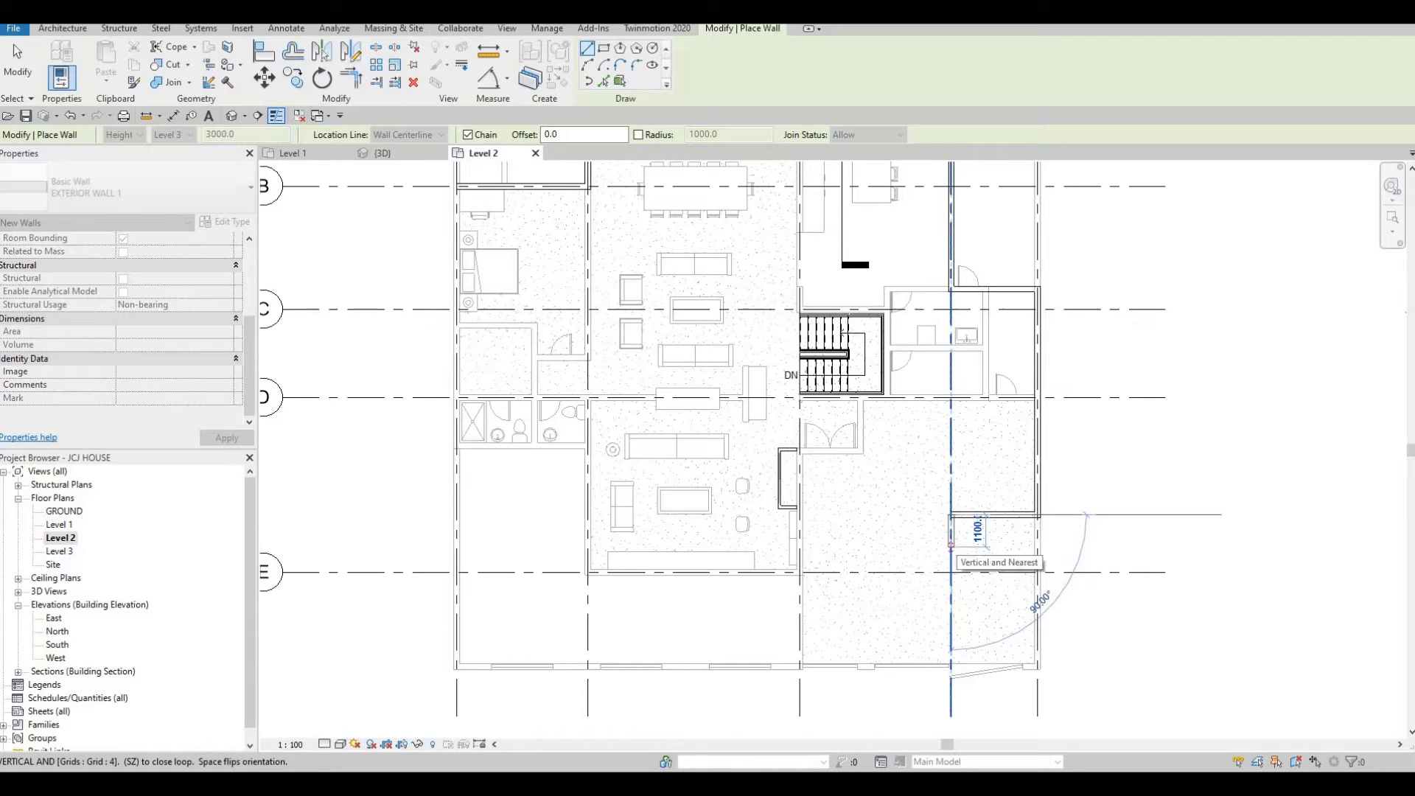
{"action": "type", "text": "1000"}
{"action": "key", "text": "Return"}
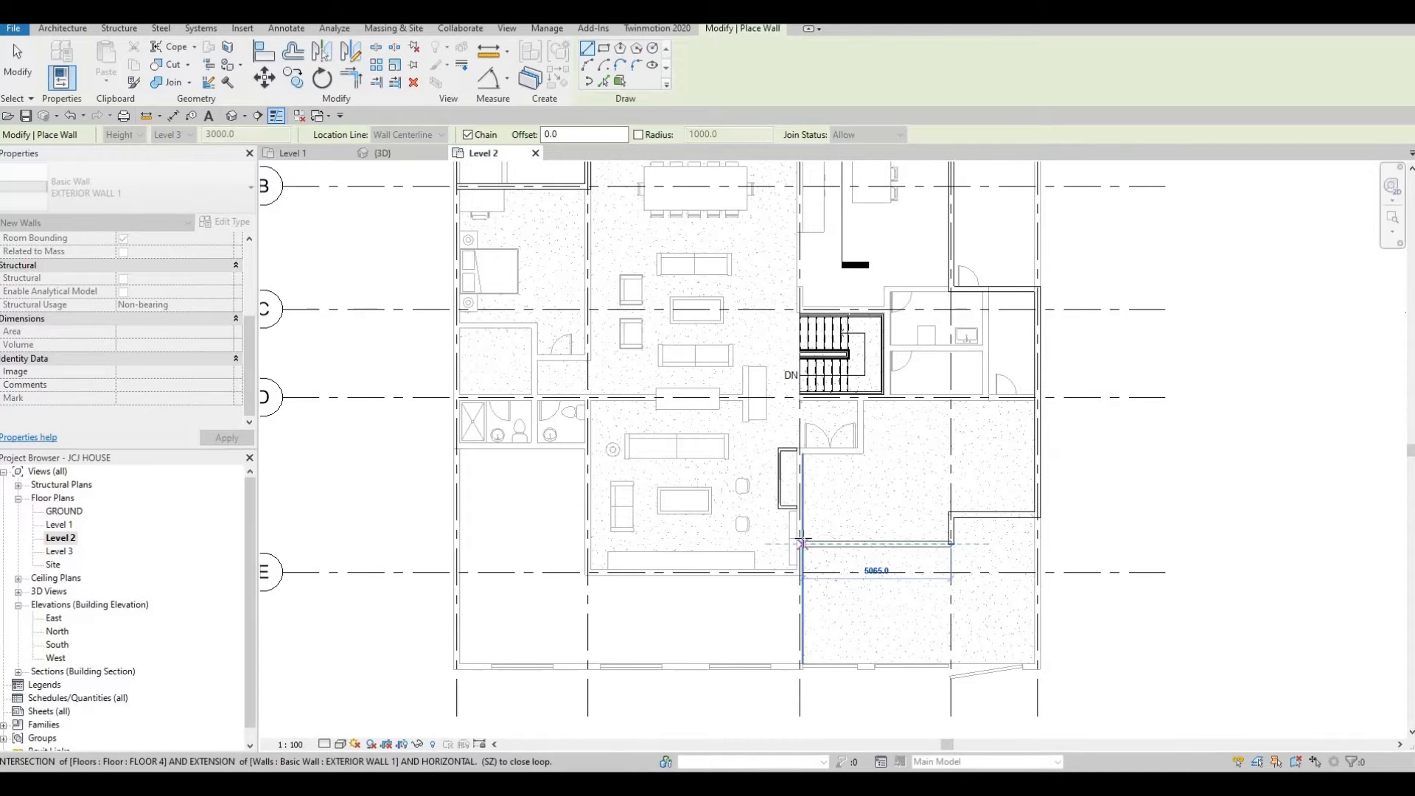
Continue the wall west about 5165 mm to grid 3.
{"action": "scroll", "coordinate": [801, 541], "scroll_direction": "down", "scroll_amount": 2}
{"action": "scroll", "coordinate": [793, 614], "scroll_direction": "down", "scroll_amount": 2}
{"action": "scroll", "coordinate": [793, 613], "scroll_direction": "up", "scroll_amount": 5}
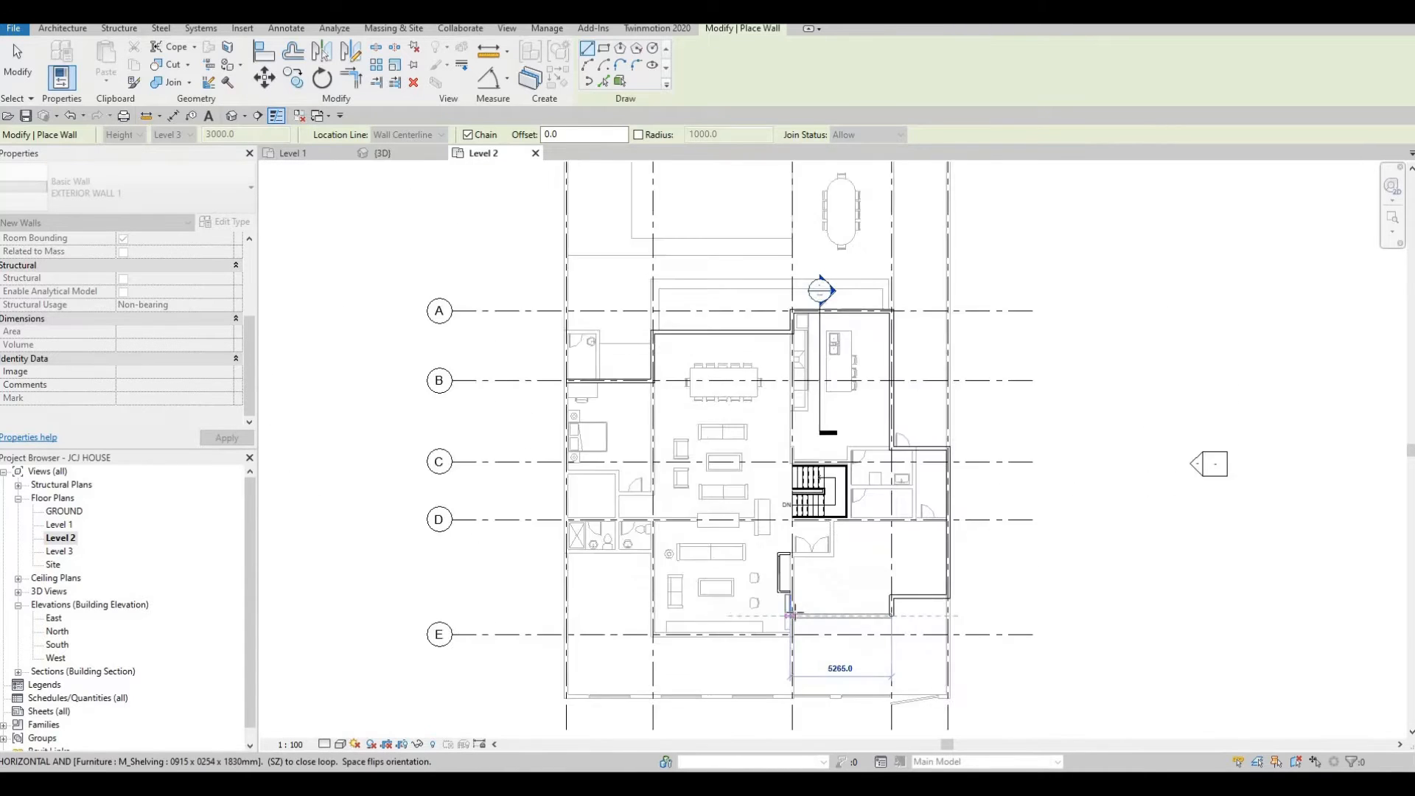
{"action": "scroll", "coordinate": [793, 618], "scroll_direction": "up", "scroll_amount": 3}
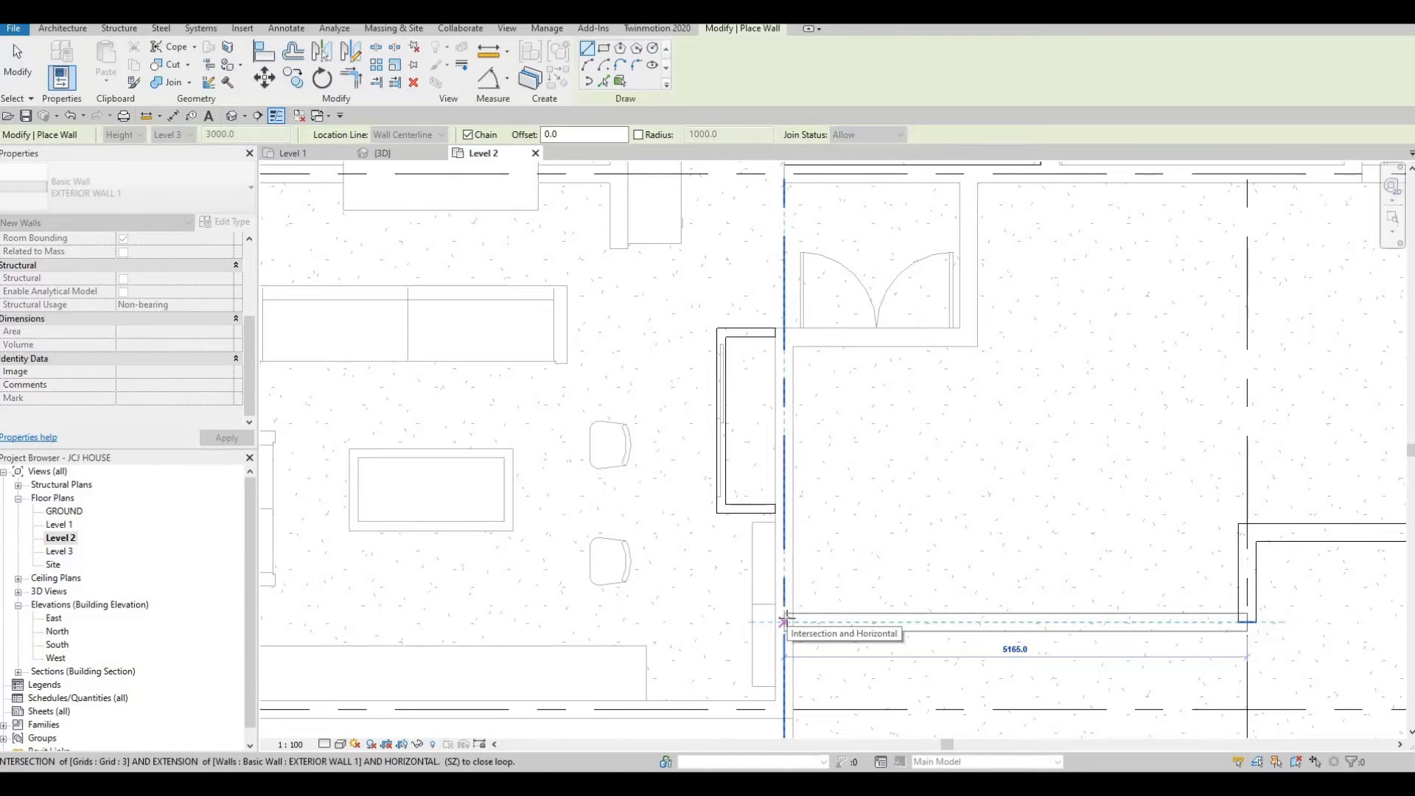
{"action": "left_click", "coordinate": [784, 621]}
Continue the wall south about 870 mm along grid 3 to grid E.
{"action": "scroll", "coordinate": [846, 568], "scroll_direction": "down", "scroll_amount": 3}
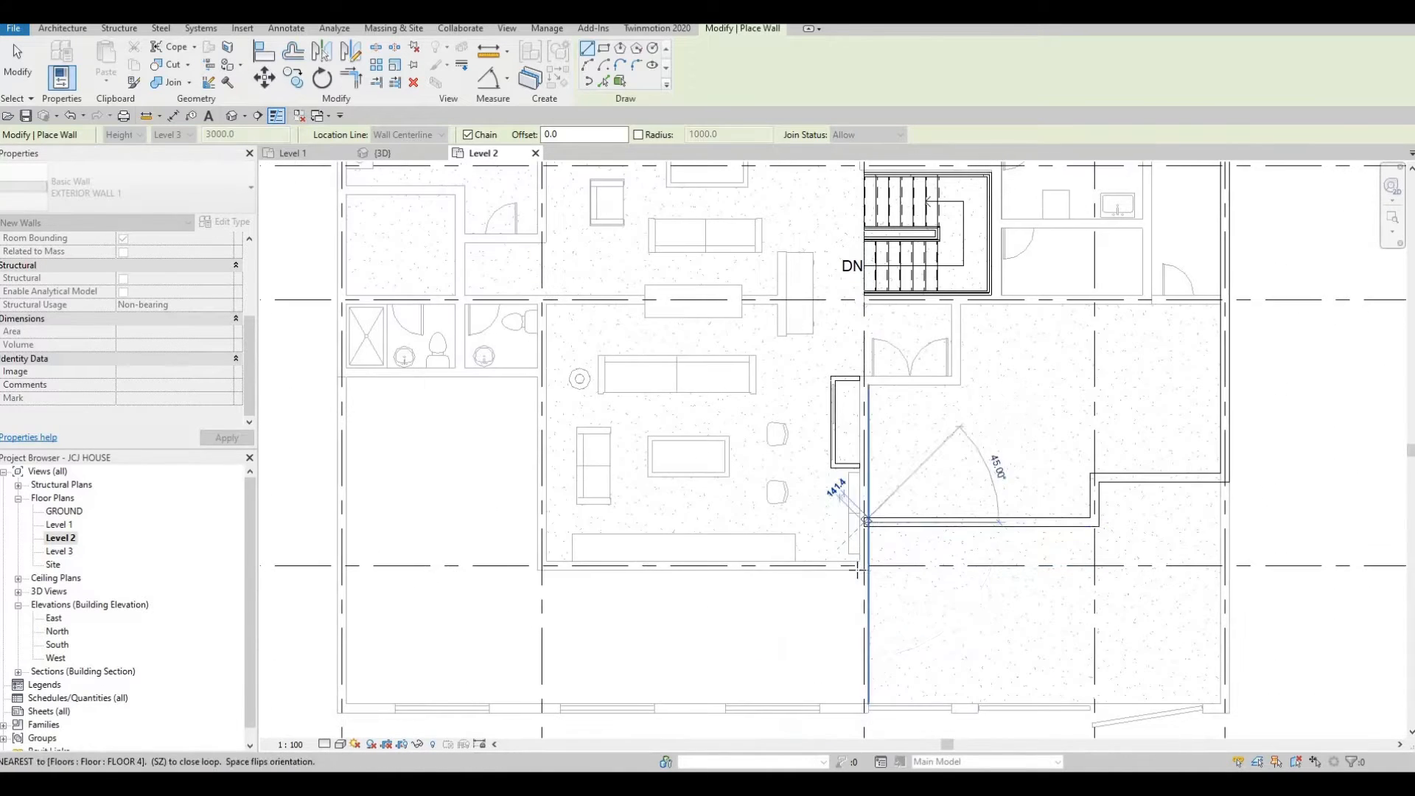
{"action": "scroll", "coordinate": [849, 656], "scroll_direction": "down", "scroll_amount": 4}
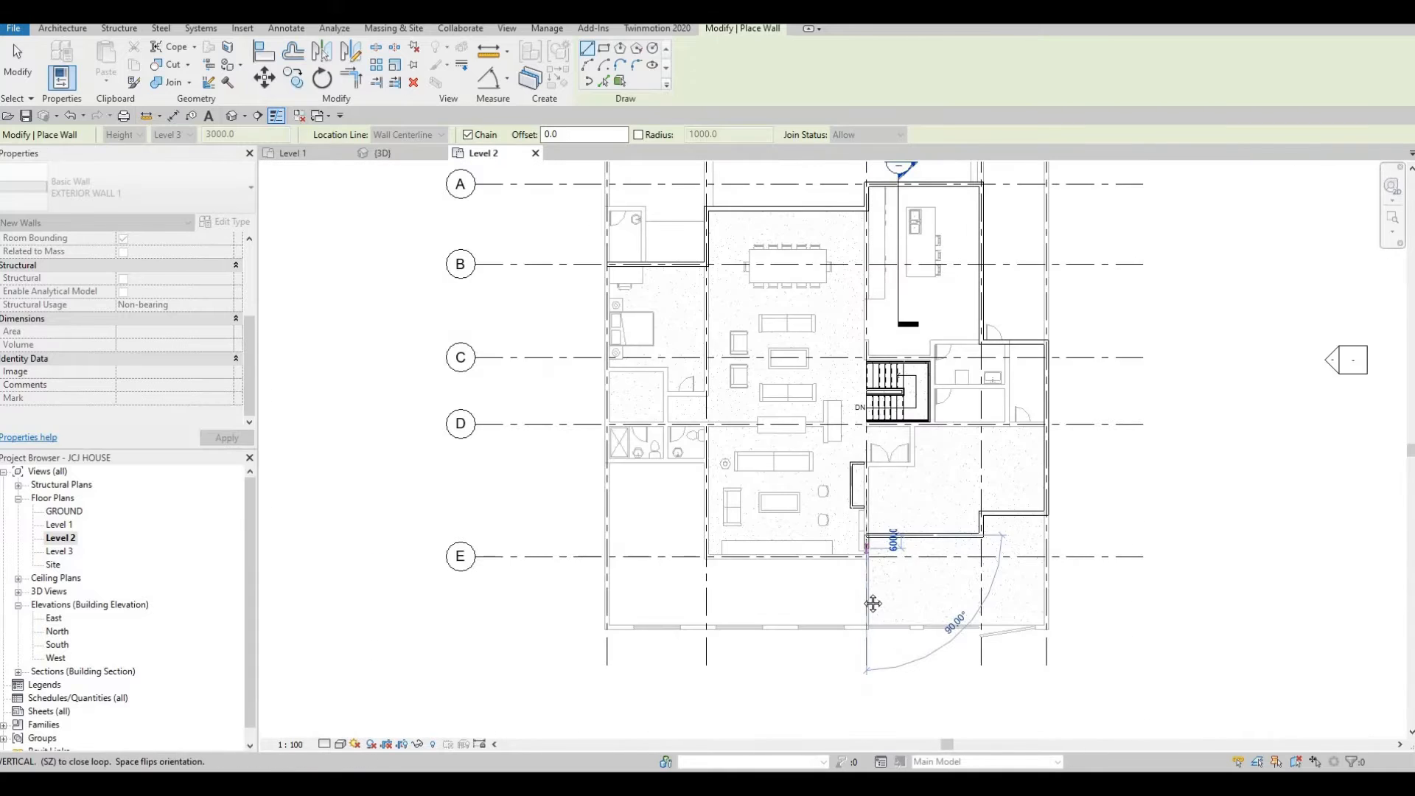
{"action": "scroll", "coordinate": [863, 604], "scroll_direction": "down", "scroll_amount": 4}
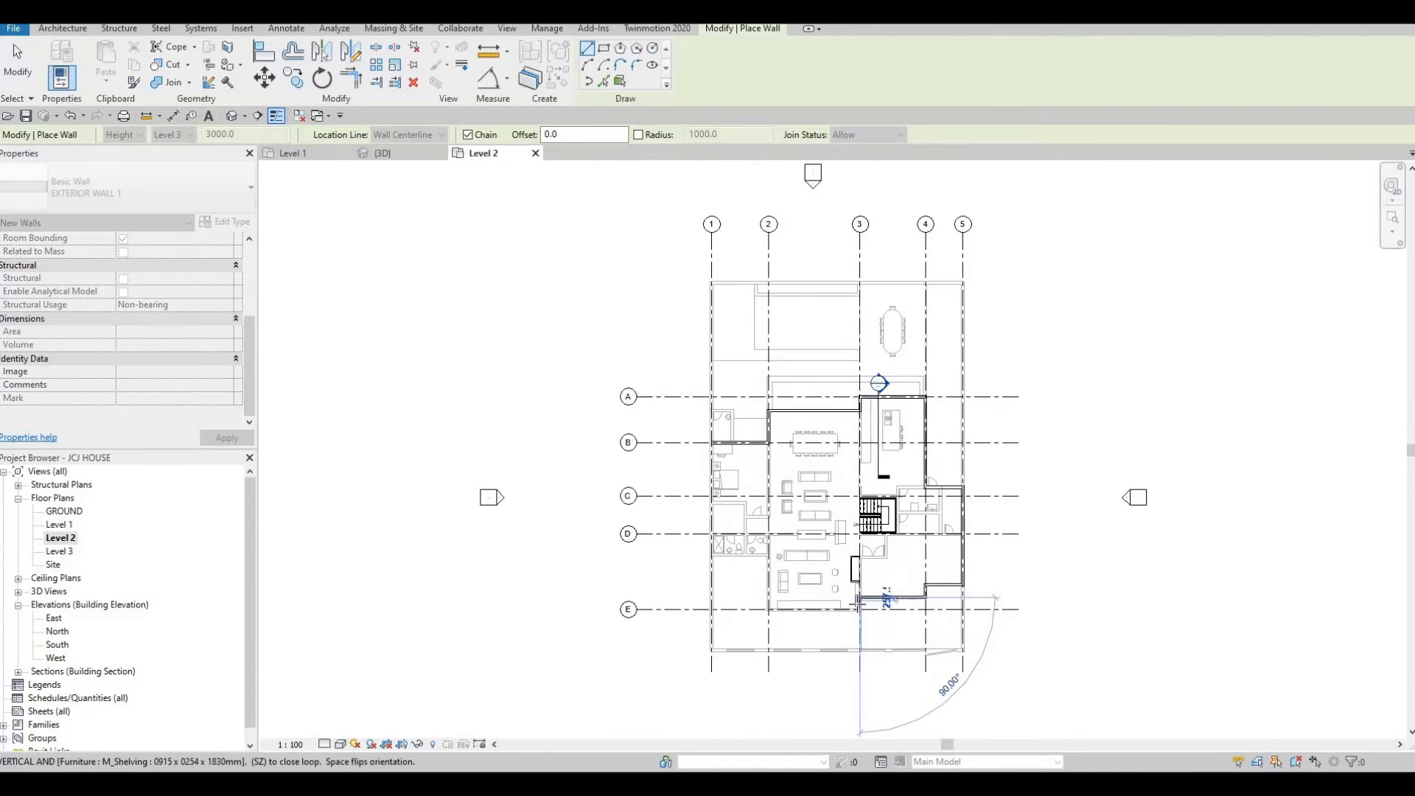
{"action": "scroll", "coordinate": [856, 604], "scroll_direction": "up", "scroll_amount": 3}
{"action": "scroll", "coordinate": [856, 603], "scroll_direction": "up", "scroll_amount": 5}
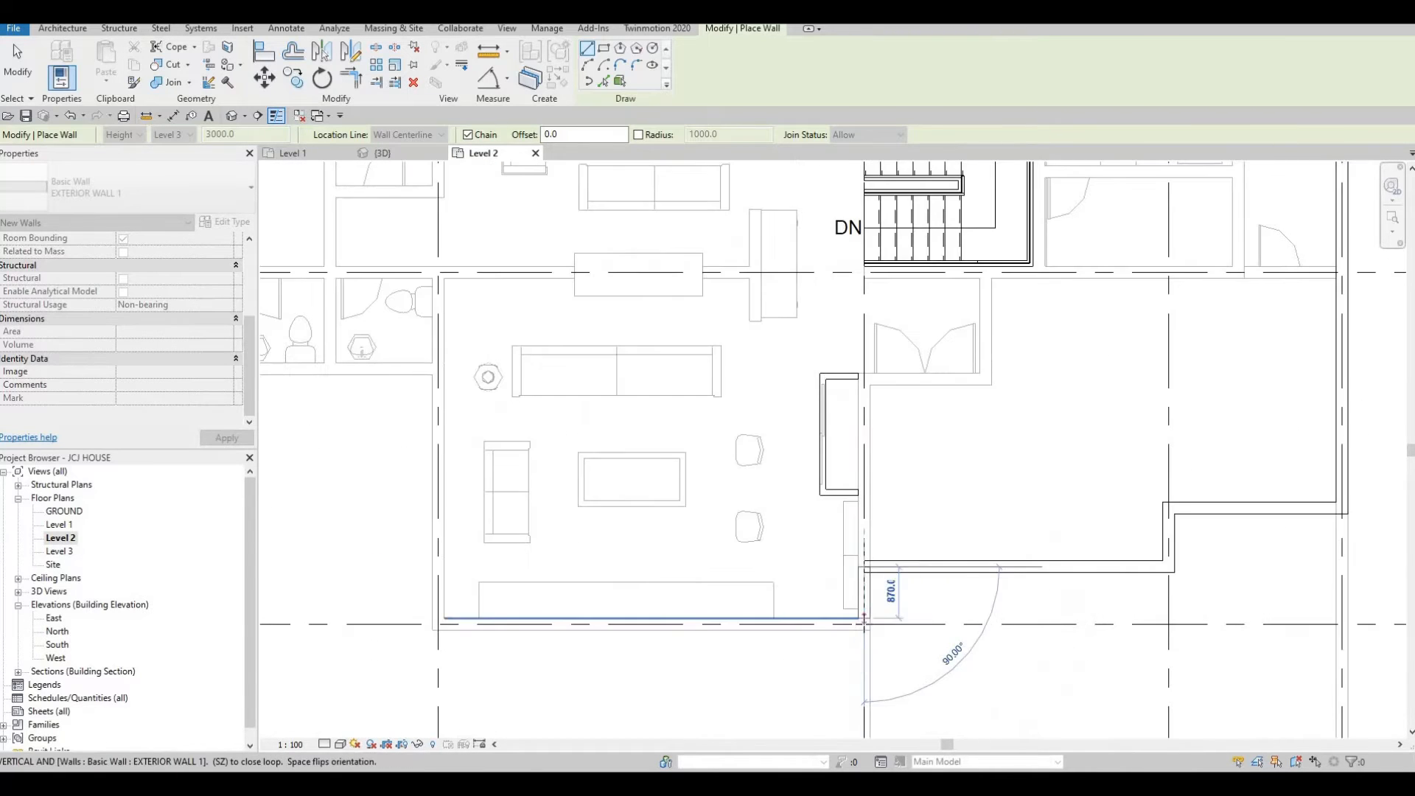
{"action": "left_click", "coordinate": [864, 624]}
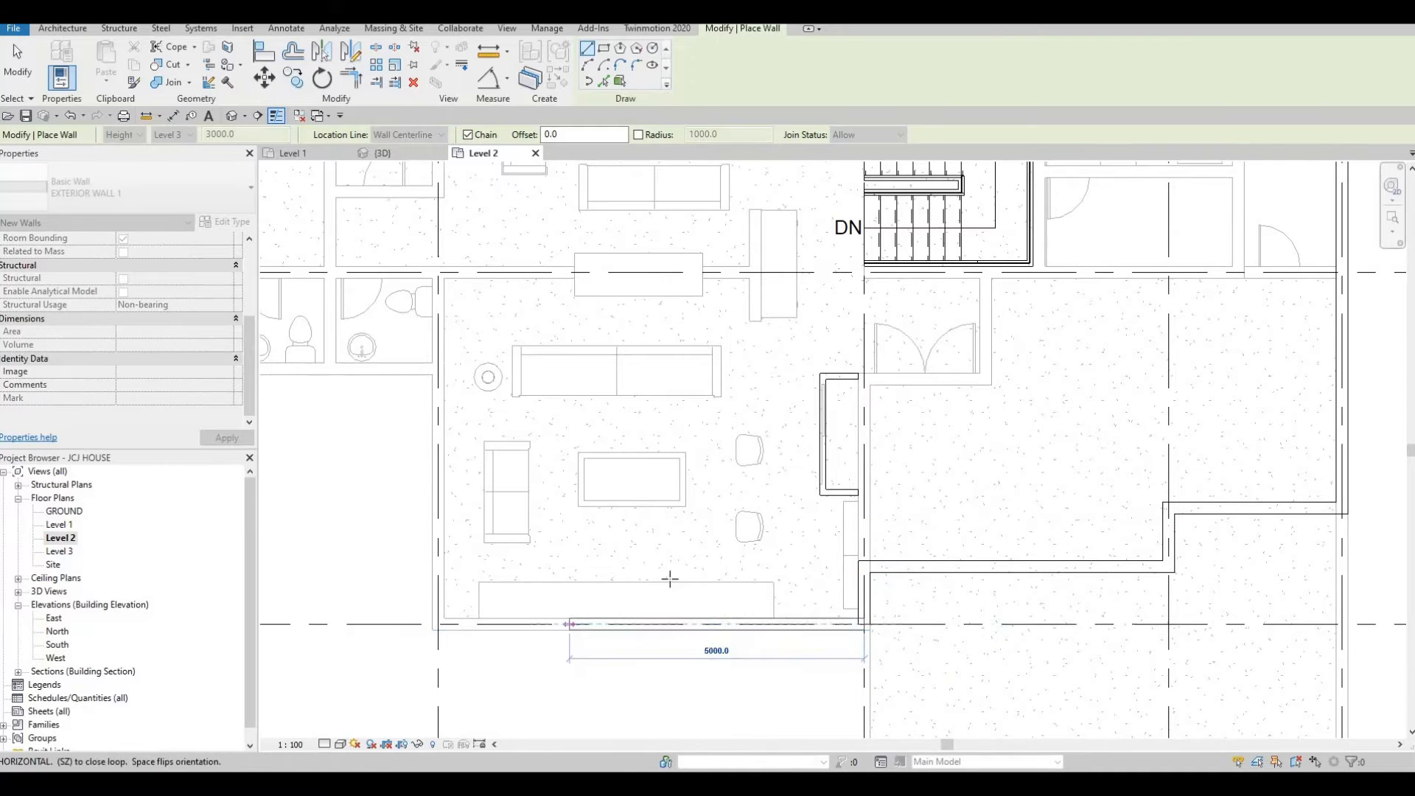
Continue the wall west along grid E about 7225 mm to grid 2.
{"action": "scroll", "coordinate": [670, 583], "scroll_direction": "down", "scroll_amount": 1}
{"action": "scroll", "coordinate": [652, 579], "scroll_direction": "down", "scroll_amount": 6}
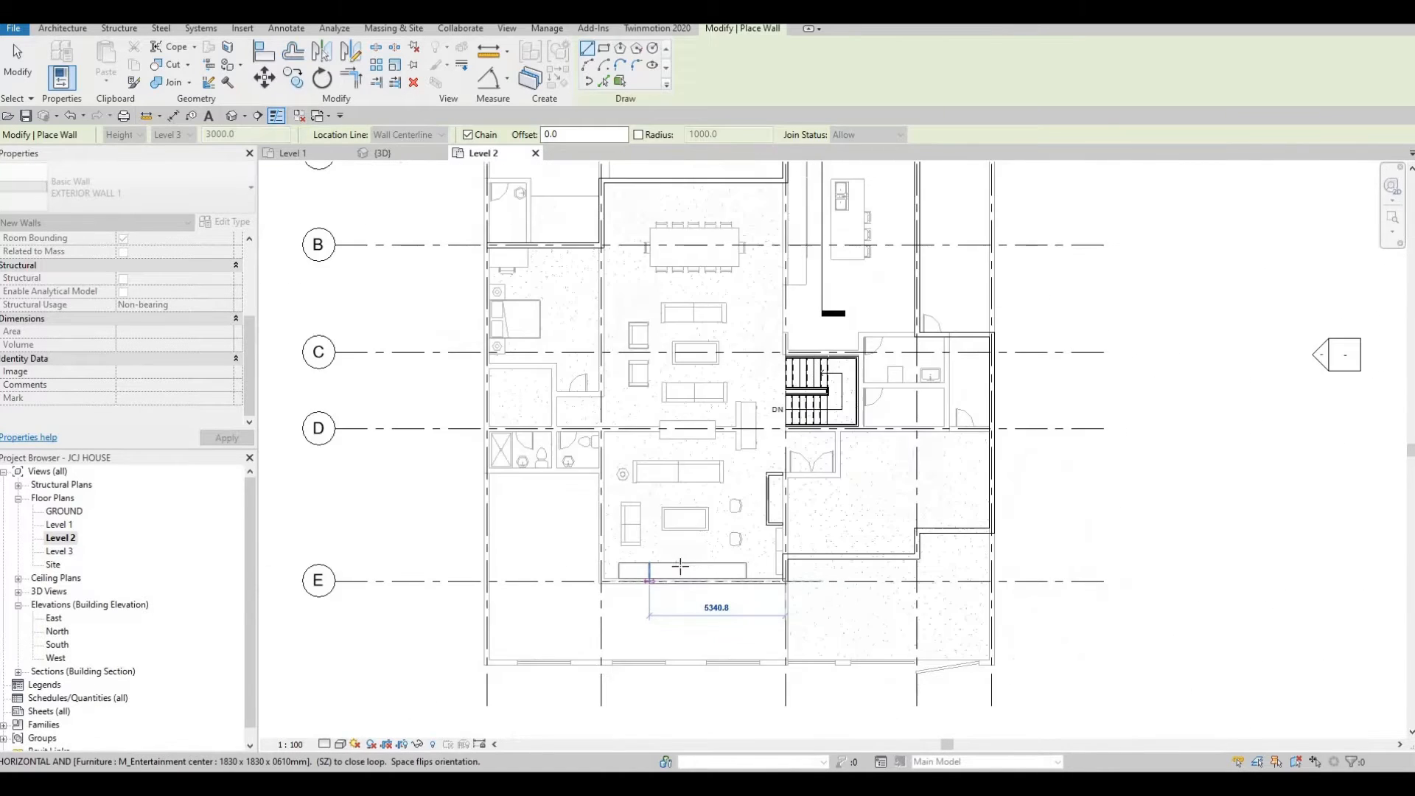
{"action": "middle_click_drag", "start_coordinate": [633, 609], "coordinate": [685, 598]}
{"action": "scroll", "coordinate": [704, 627], "scroll_direction": "down", "scroll_amount": 4}
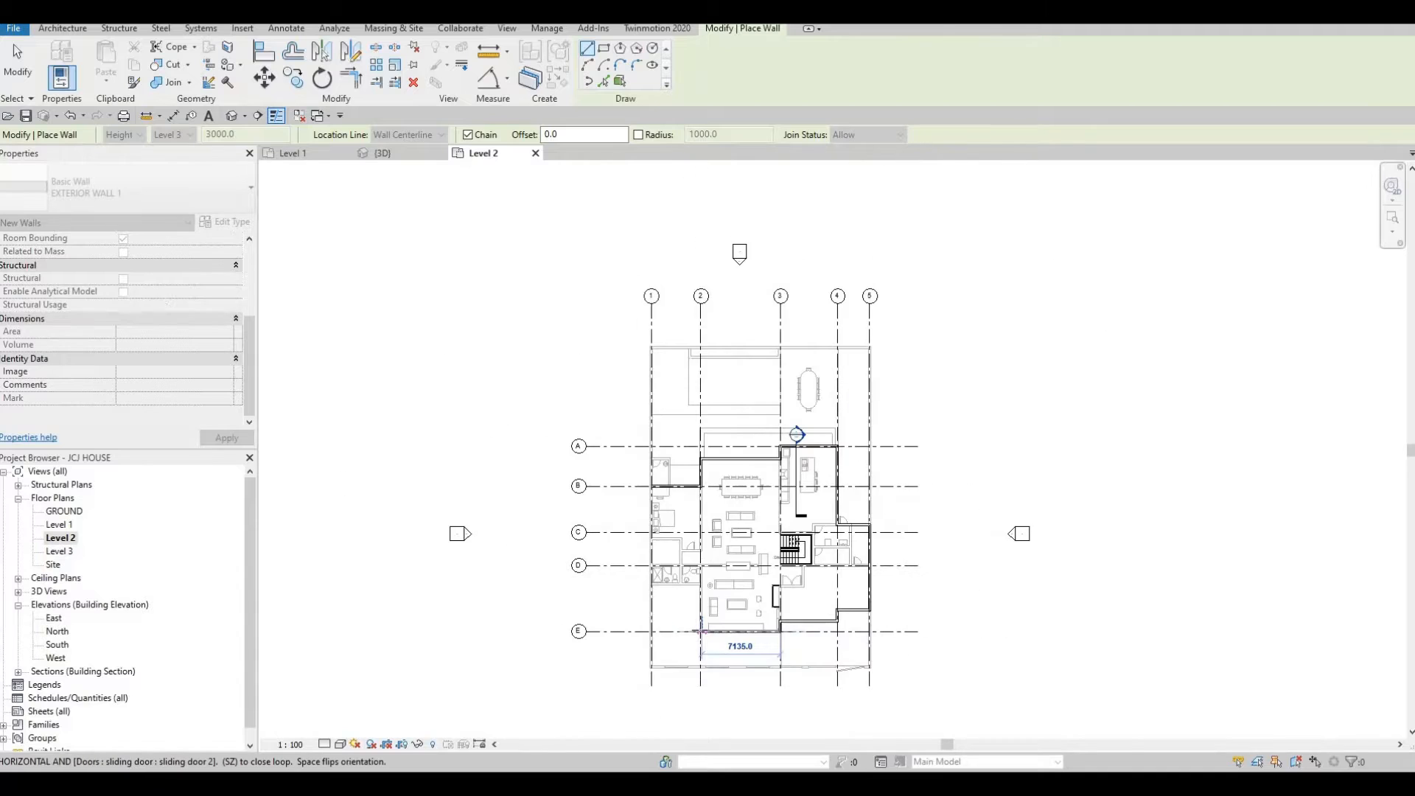
{"action": "scroll", "coordinate": [689, 638], "scroll_direction": "up", "scroll_amount": 8}
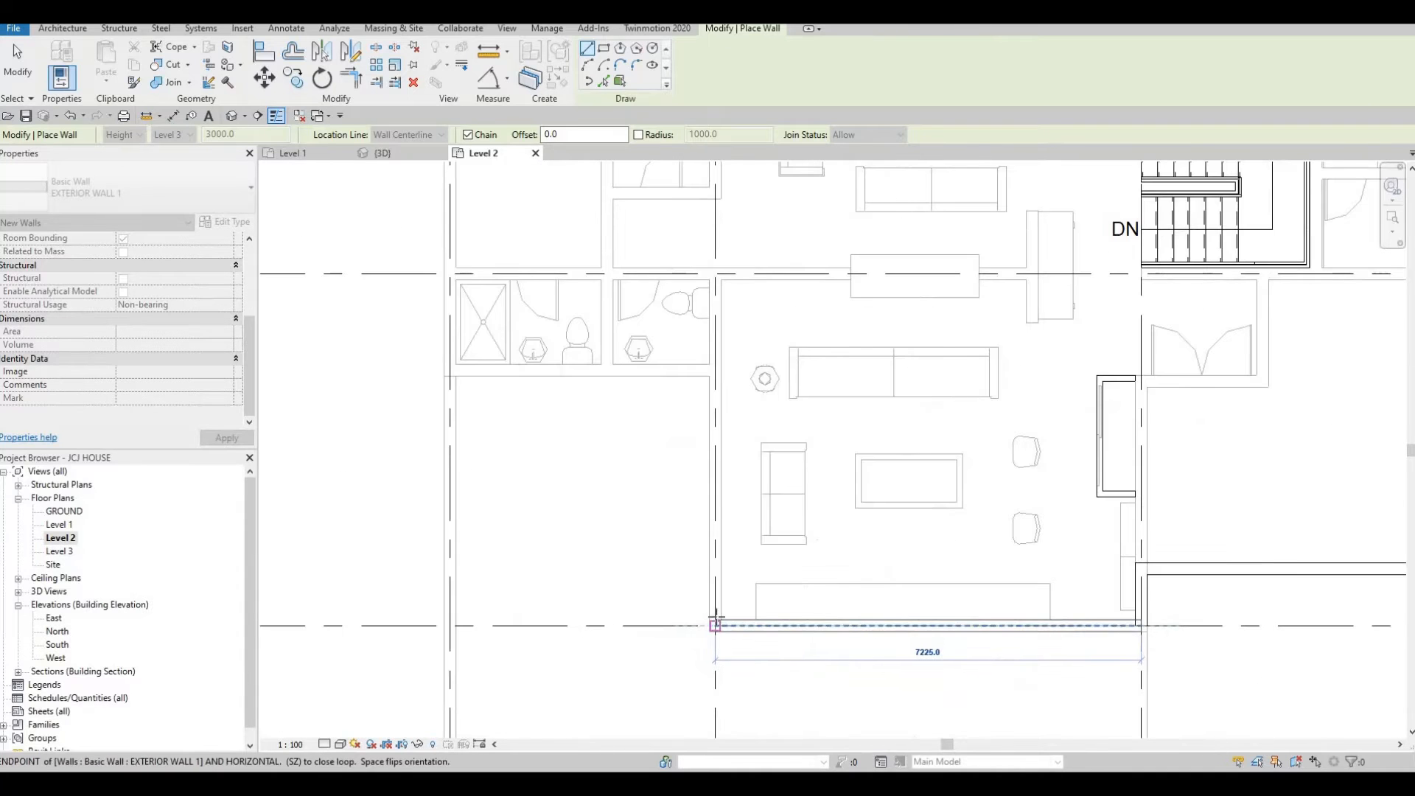
{"action": "left_click", "coordinate": [715, 625]}
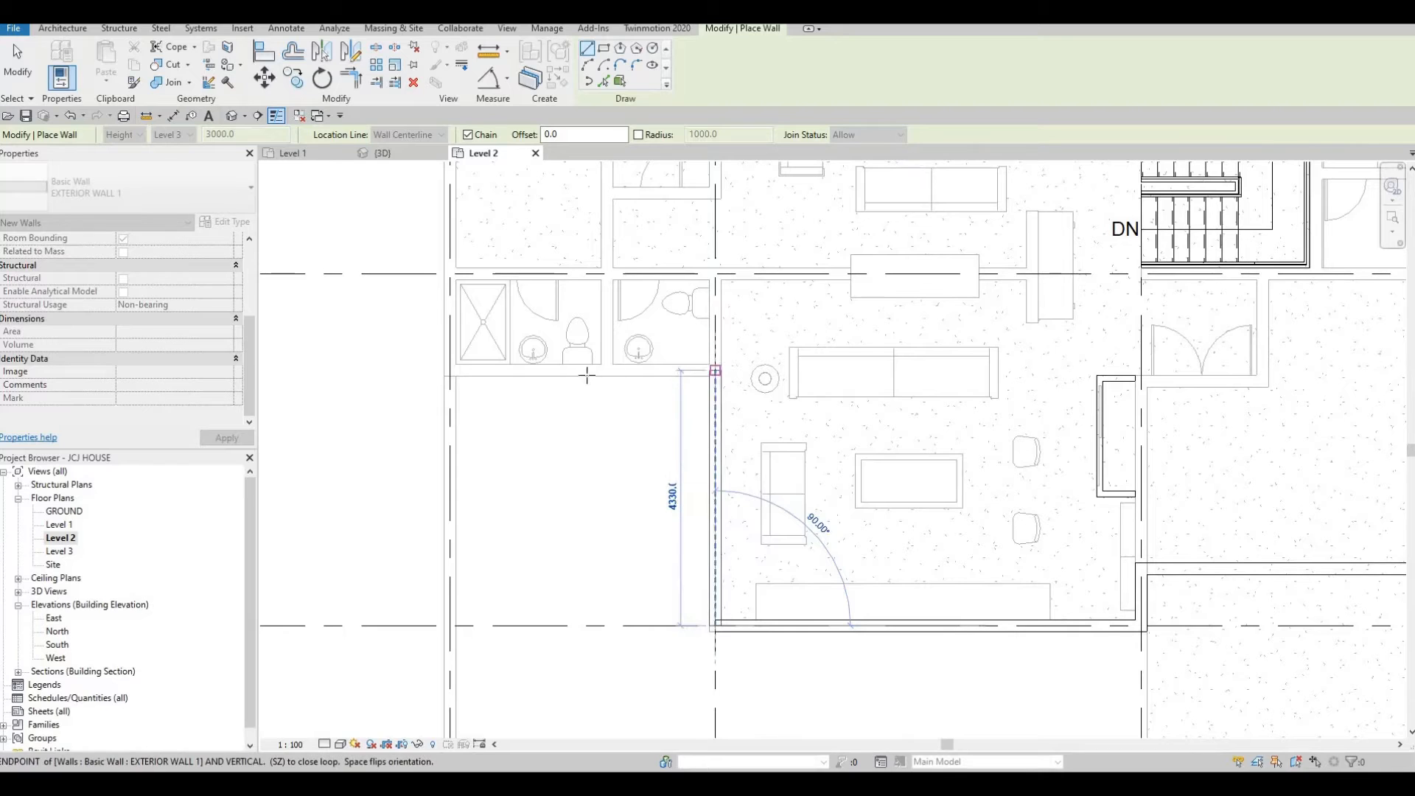
Continue the wall north about 4330 mm and west about 4495 mm to grid 1, then finish the wall chain.
{"action": "left_click", "coordinate": [563, 377]}
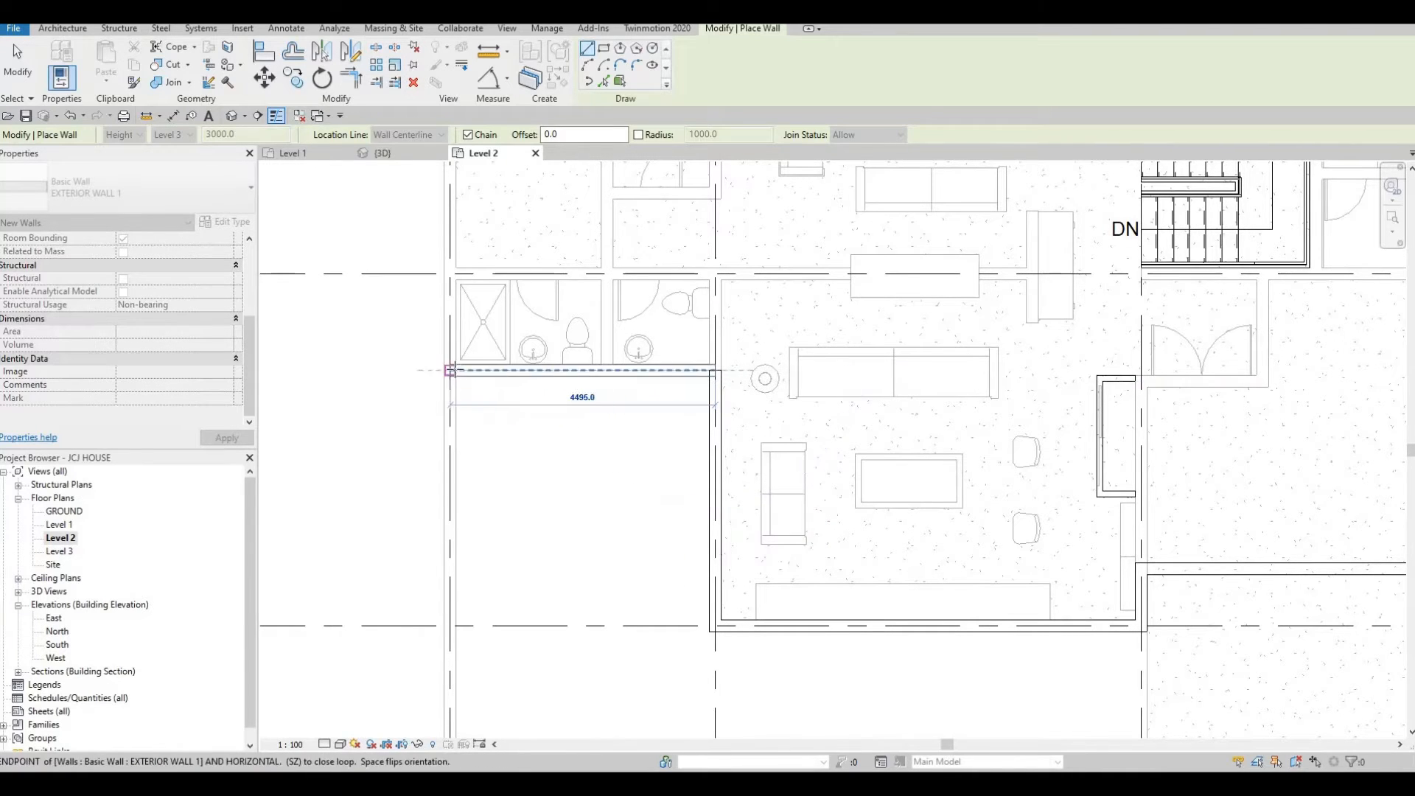
{"action": "left_click", "coordinate": [453, 346]}
{"action": "scroll", "coordinate": [473, 391], "scroll_direction": "down", "scroll_amount": 3}
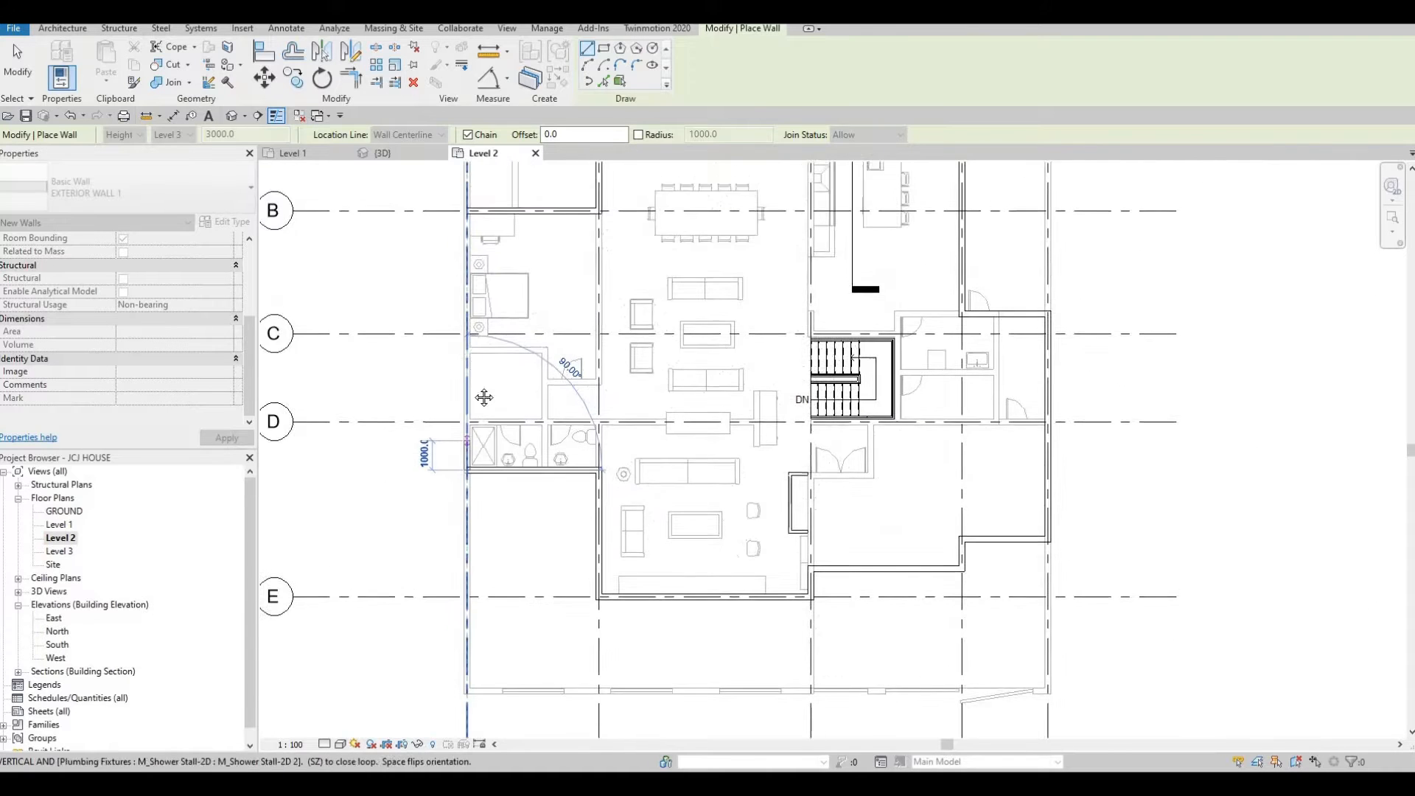
{"action": "scroll", "coordinate": [460, 351], "scroll_direction": "up", "scroll_amount": 3}
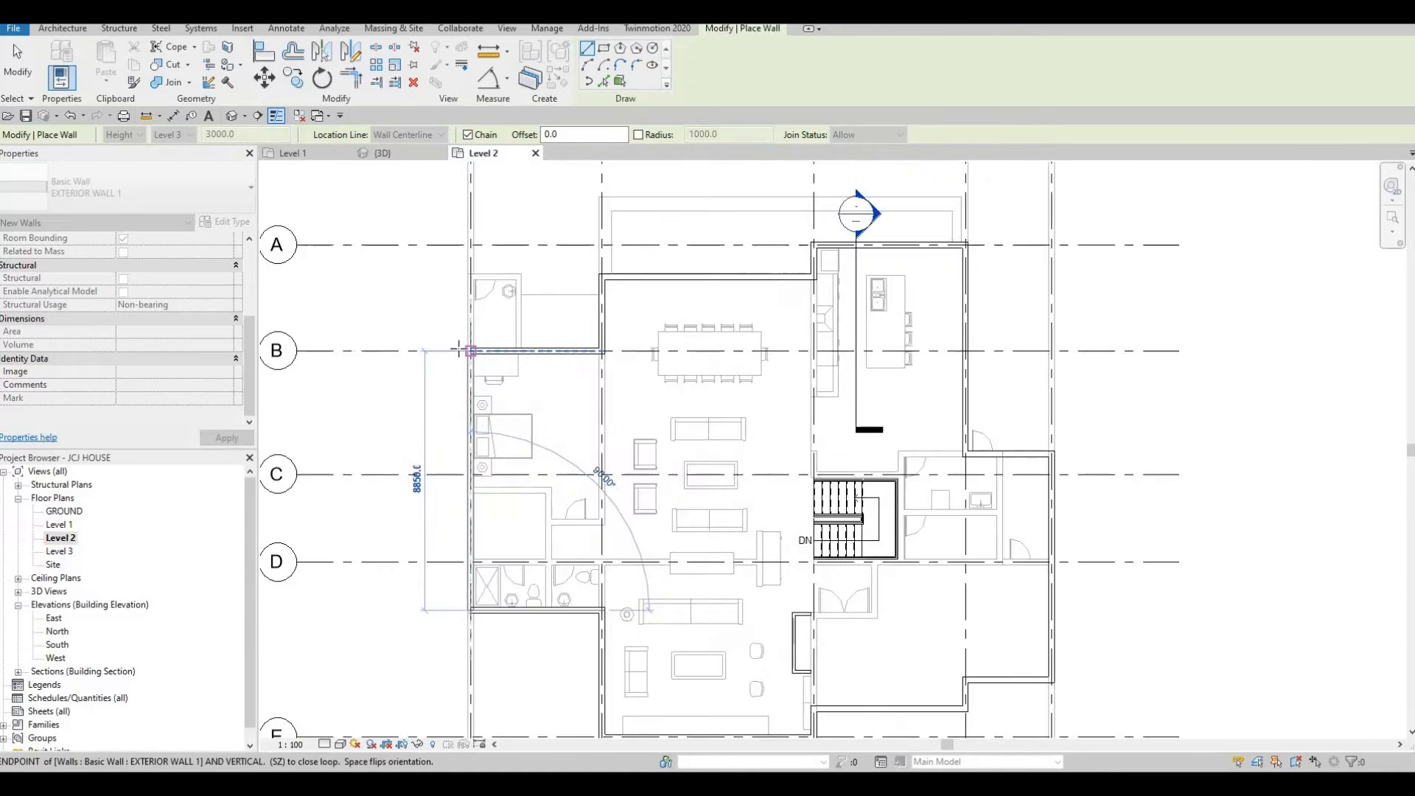
{"action": "scroll", "coordinate": [461, 352], "scroll_direction": "up", "scroll_amount": 1}
{"action": "scroll", "coordinate": [469, 382], "scroll_direction": "up", "scroll_amount": 3}
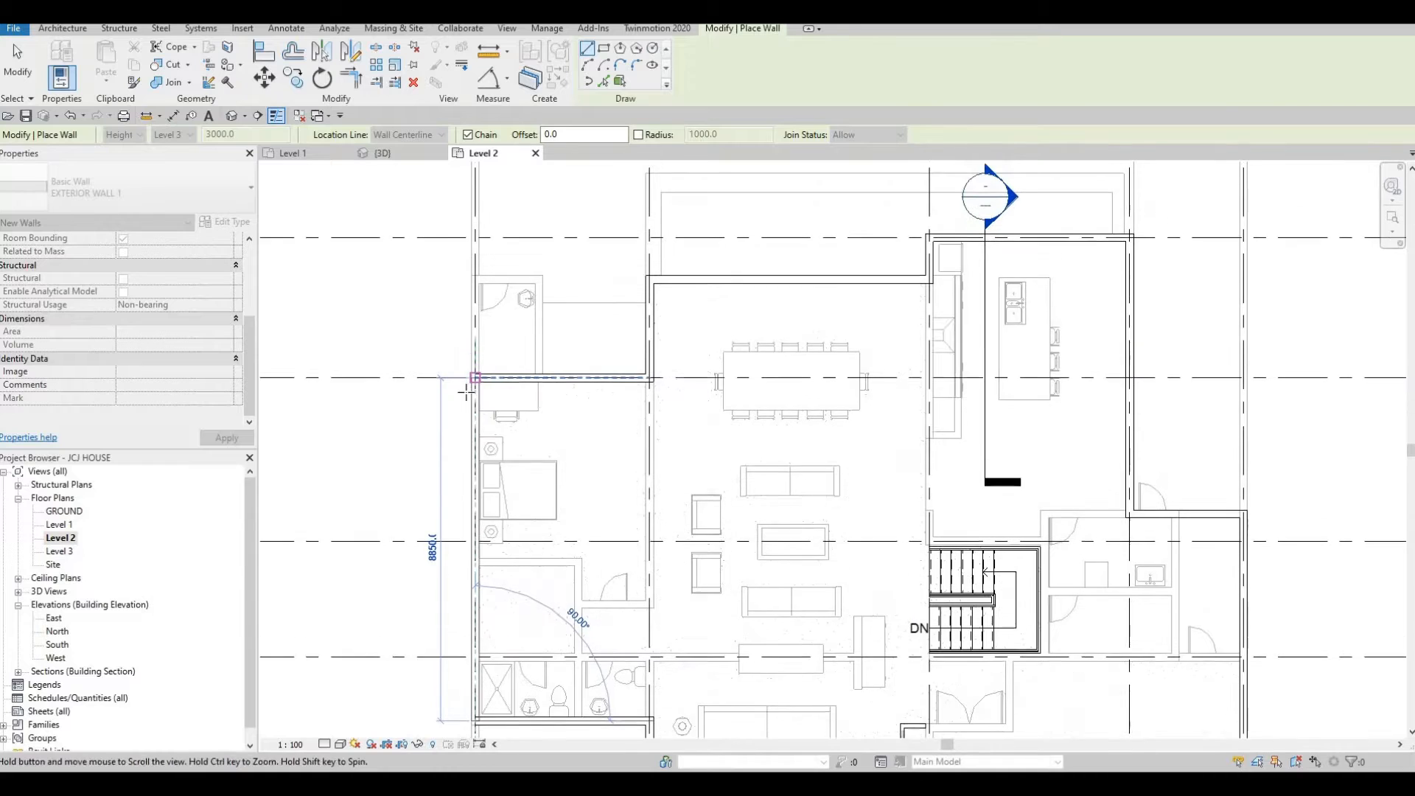
{"action": "scroll", "coordinate": [533, 353], "scroll_direction": "down", "scroll_amount": 7}
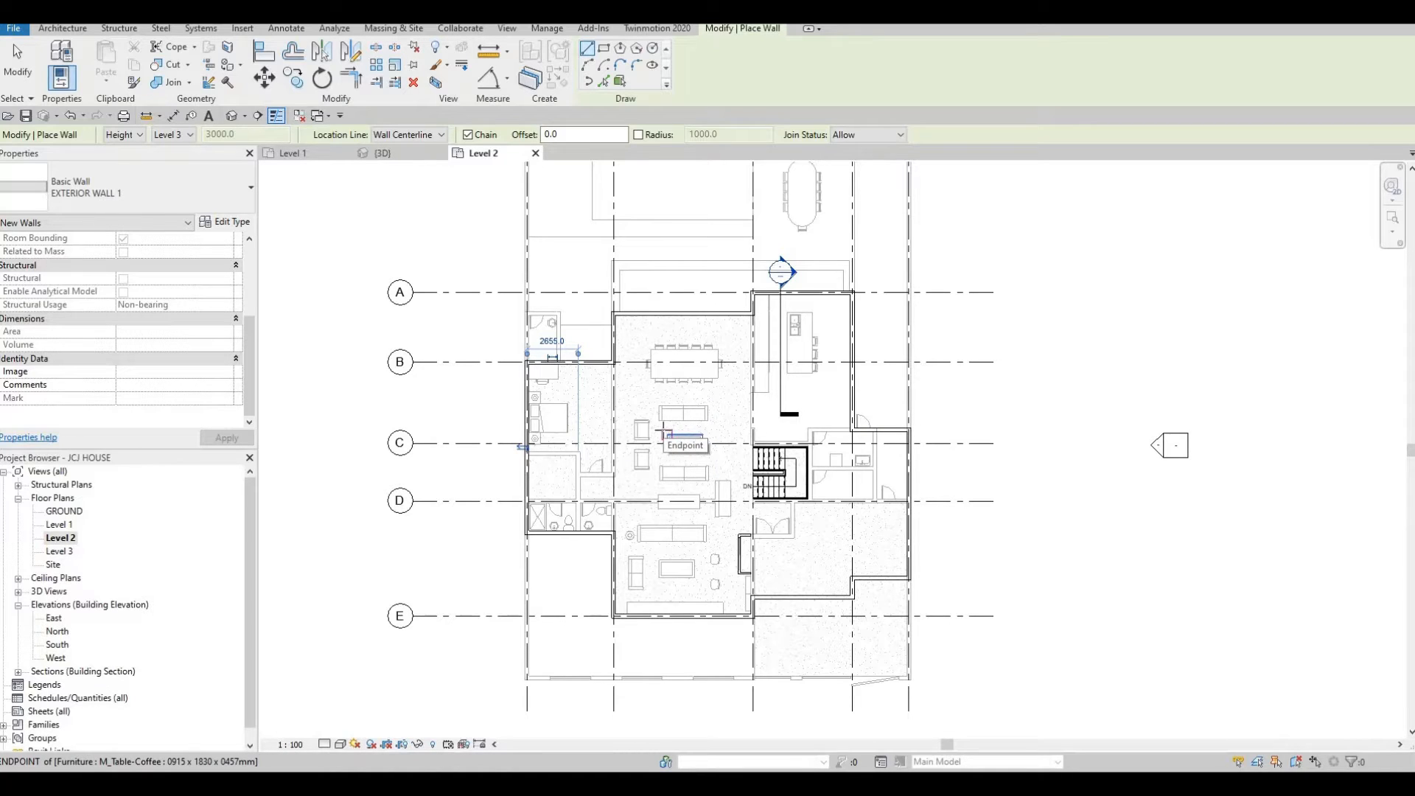
{"action": "key", "text": "Escape"}
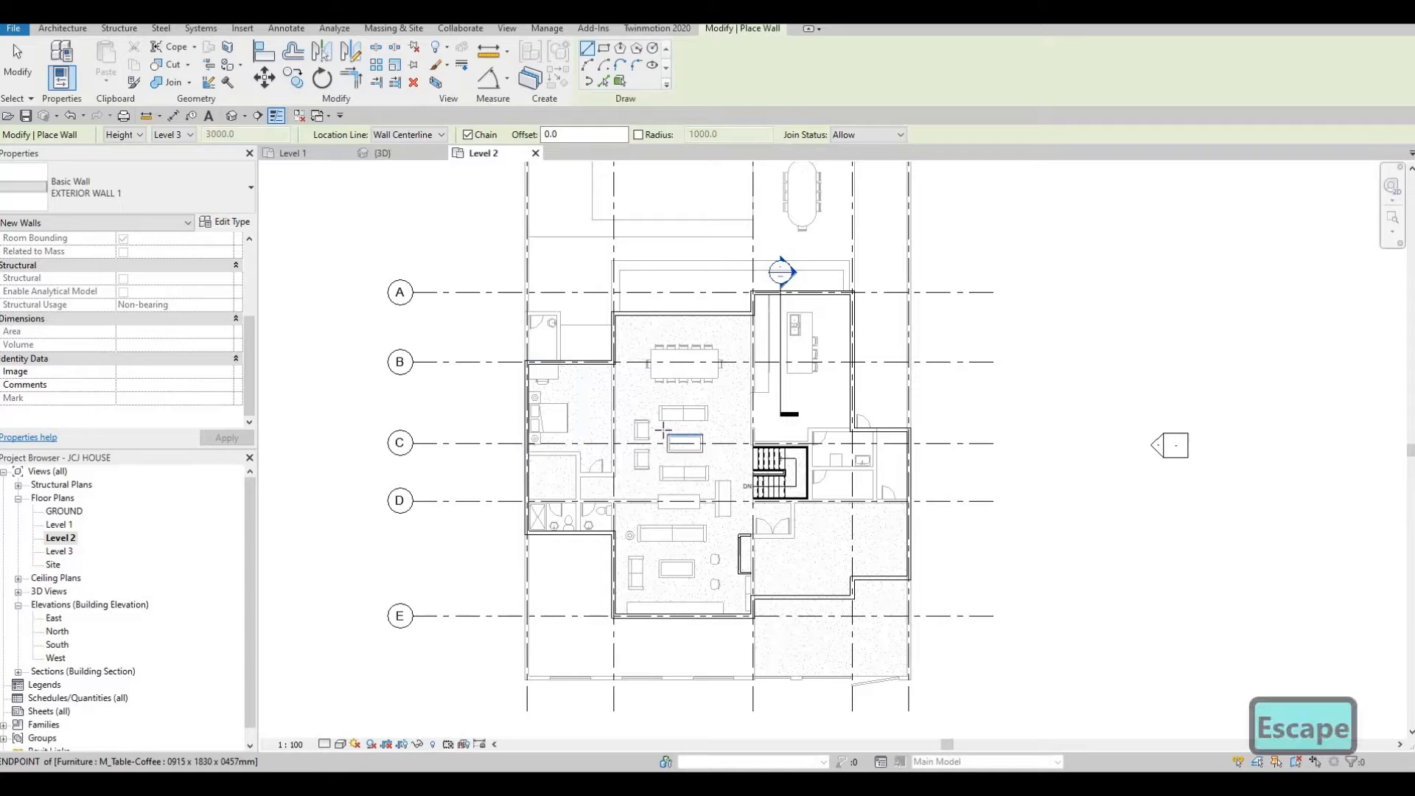
{"action": "key", "text": "Escape"}
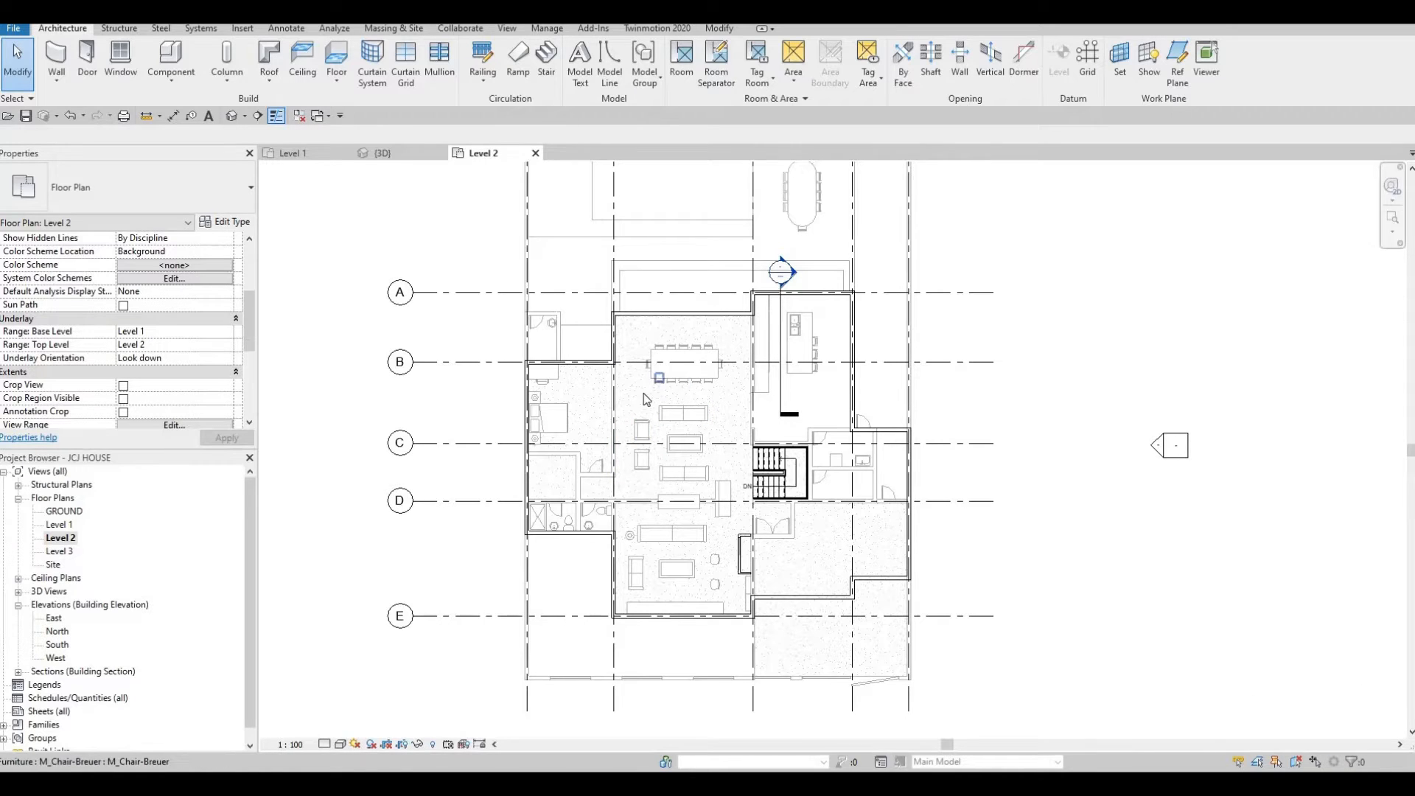
Set the Level 2 view's underlay base level to None.
{"action": "left_click", "coordinate": [223, 330]}
{"action": "left_click", "coordinate": [226, 331]}
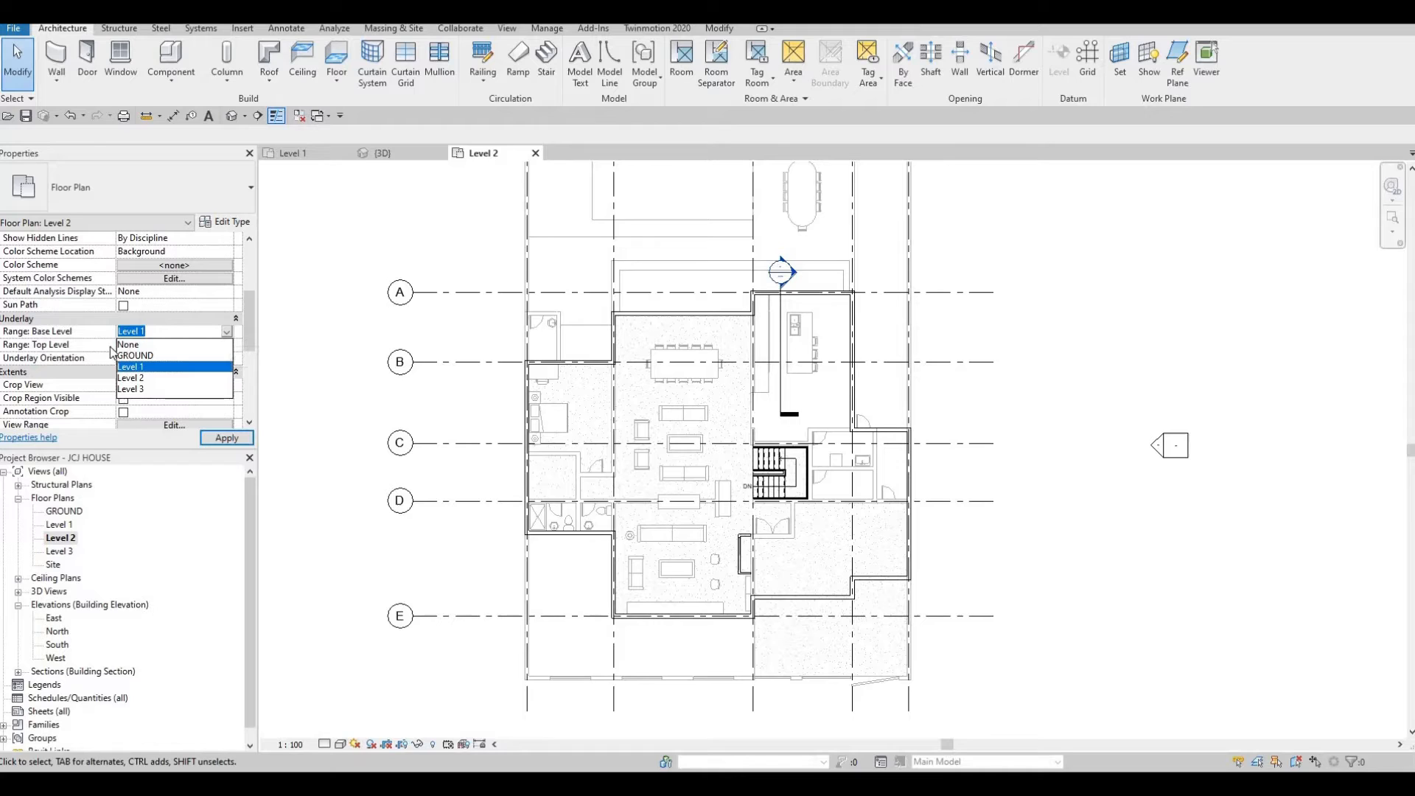
{"action": "left_click", "coordinate": [125, 344]}
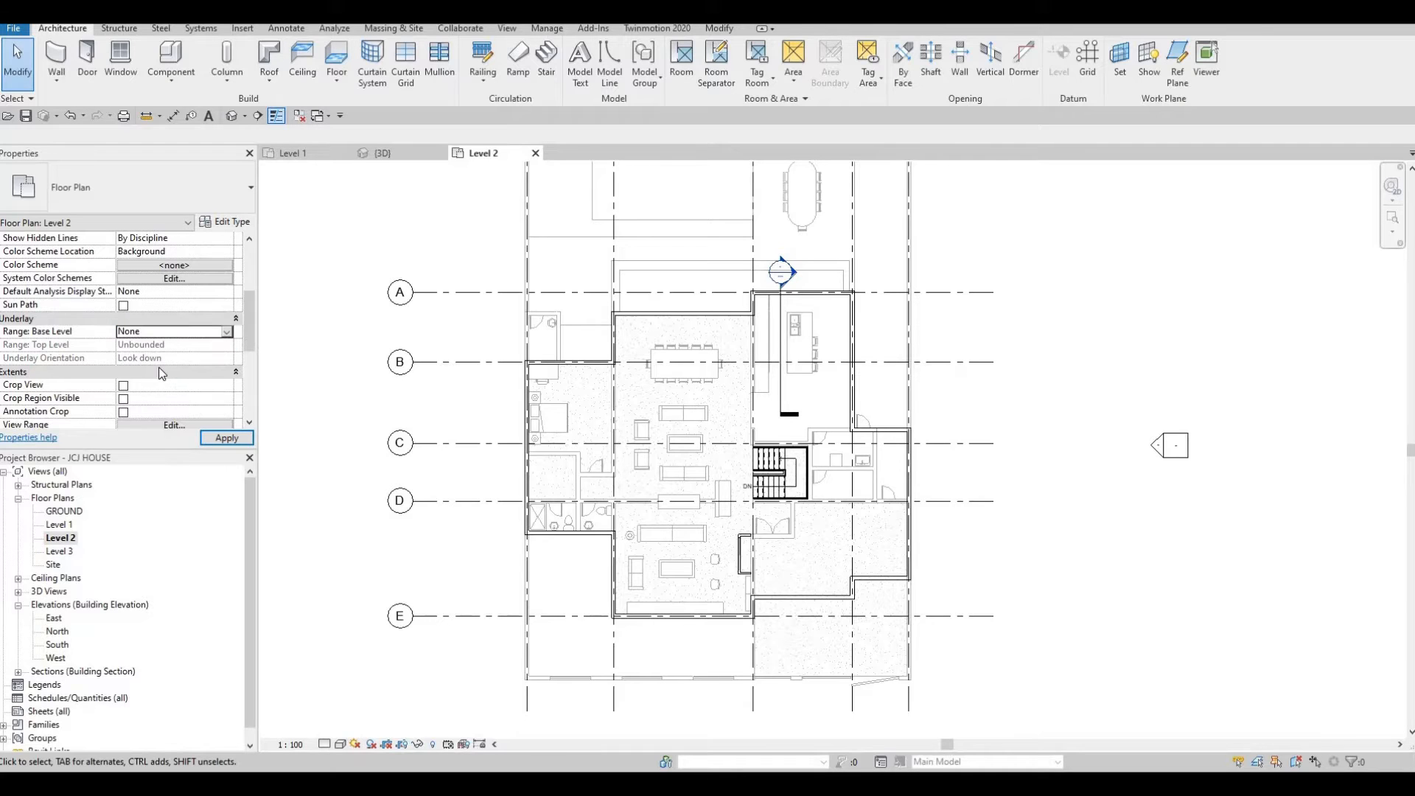
Apply the underlay setting and delete the section line crossing the Level 2 plan.
{"action": "left_click", "coordinate": [221, 438]}
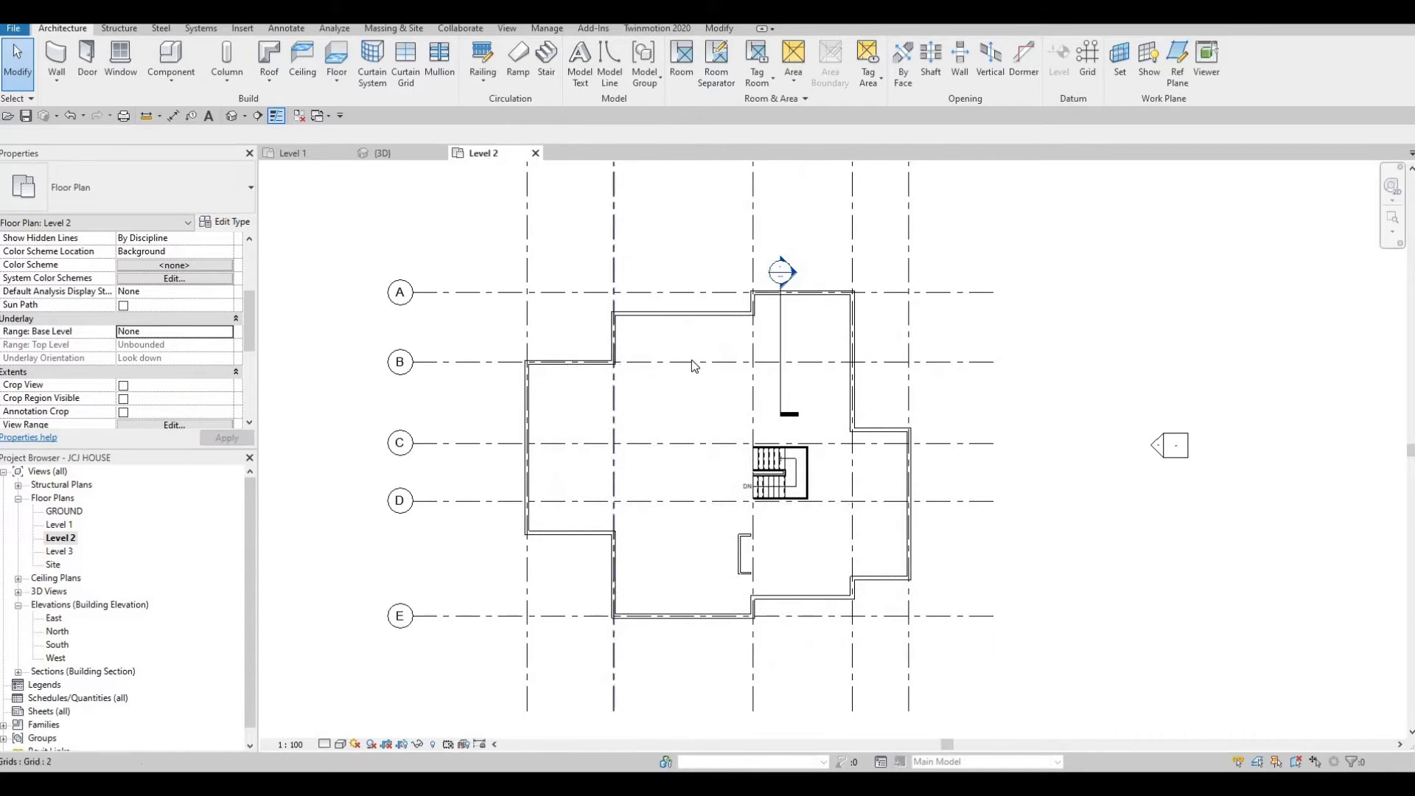
{"action": "key", "text": "Escape"}
{"action": "left_click", "coordinate": [780, 325]}
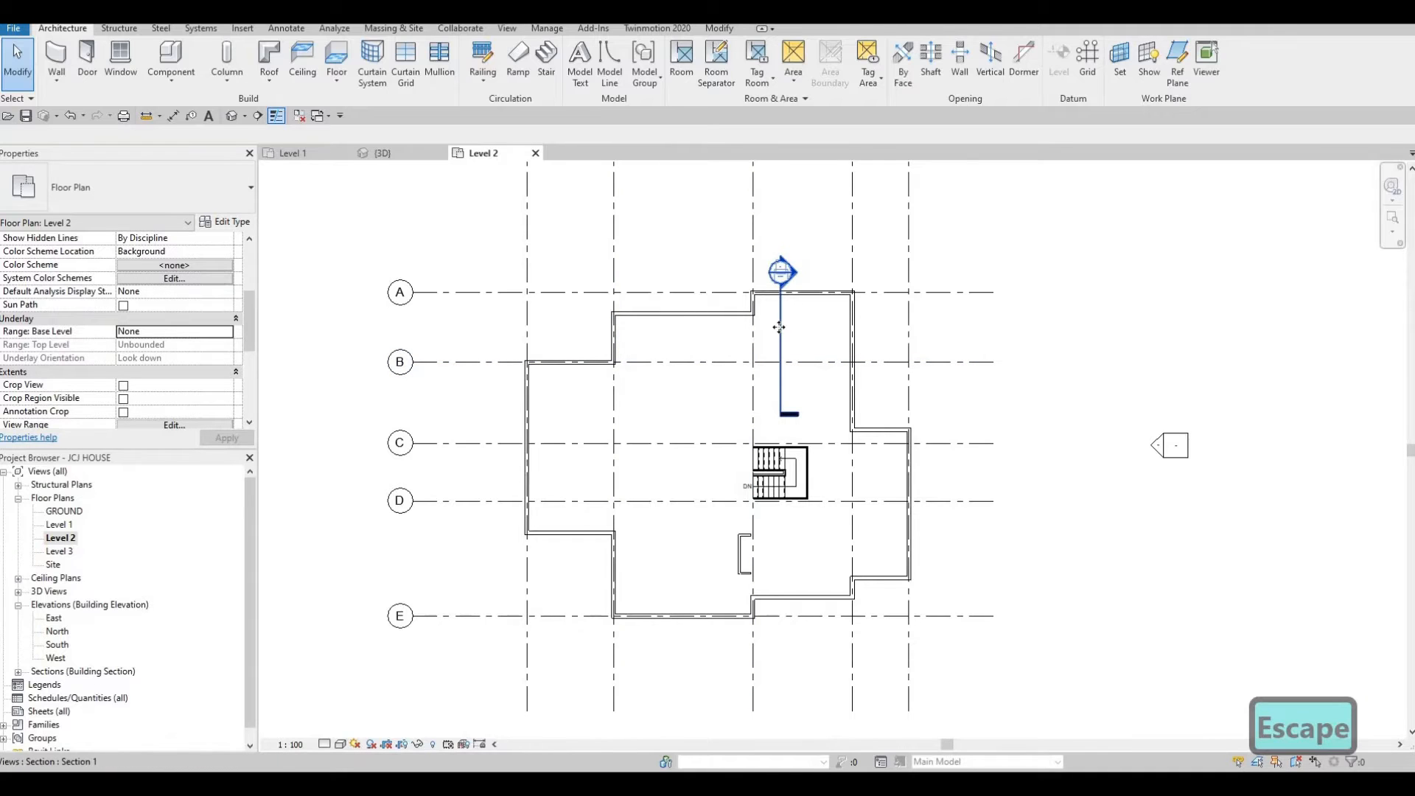
{"action": "key", "text": "Delete"}
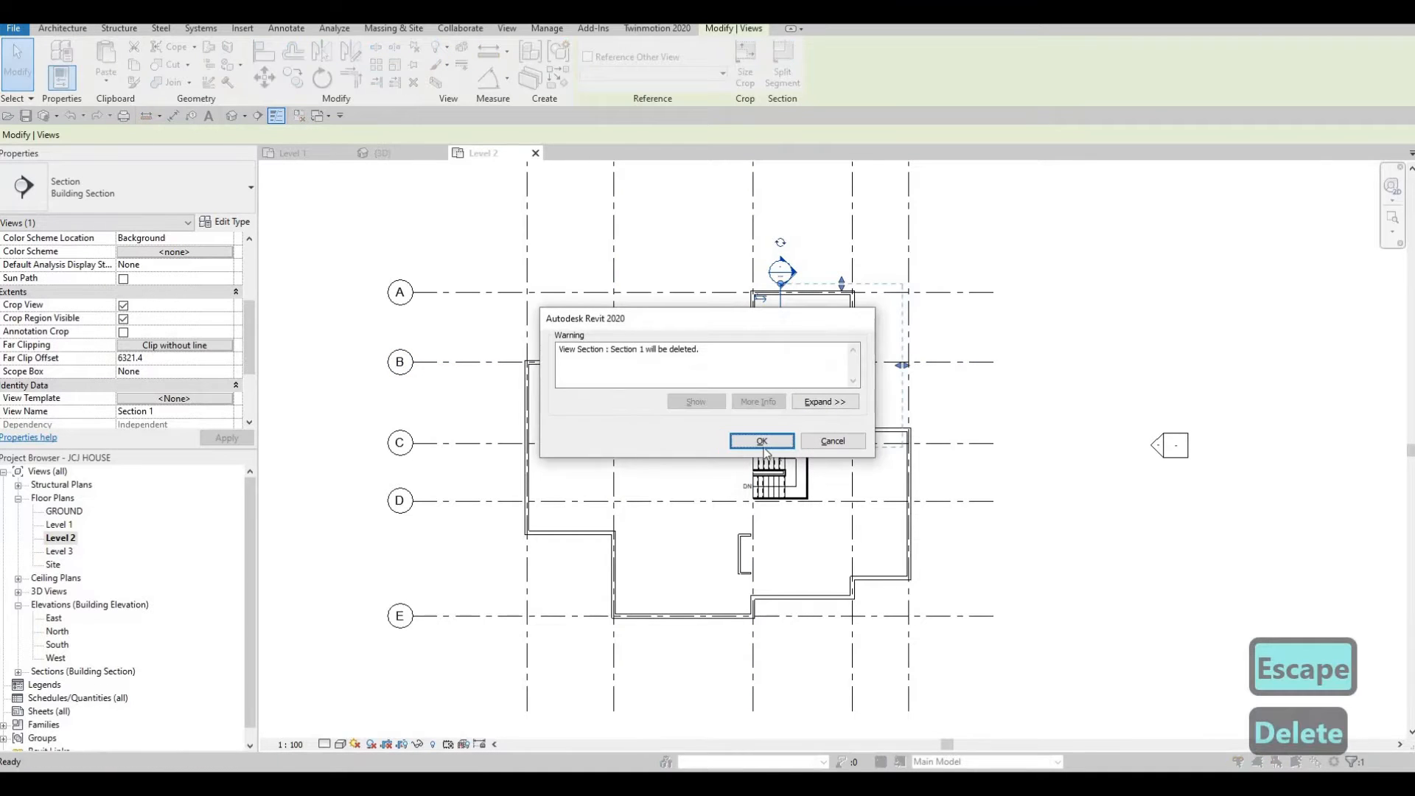
{"action": "left_click", "coordinate": [763, 442]}
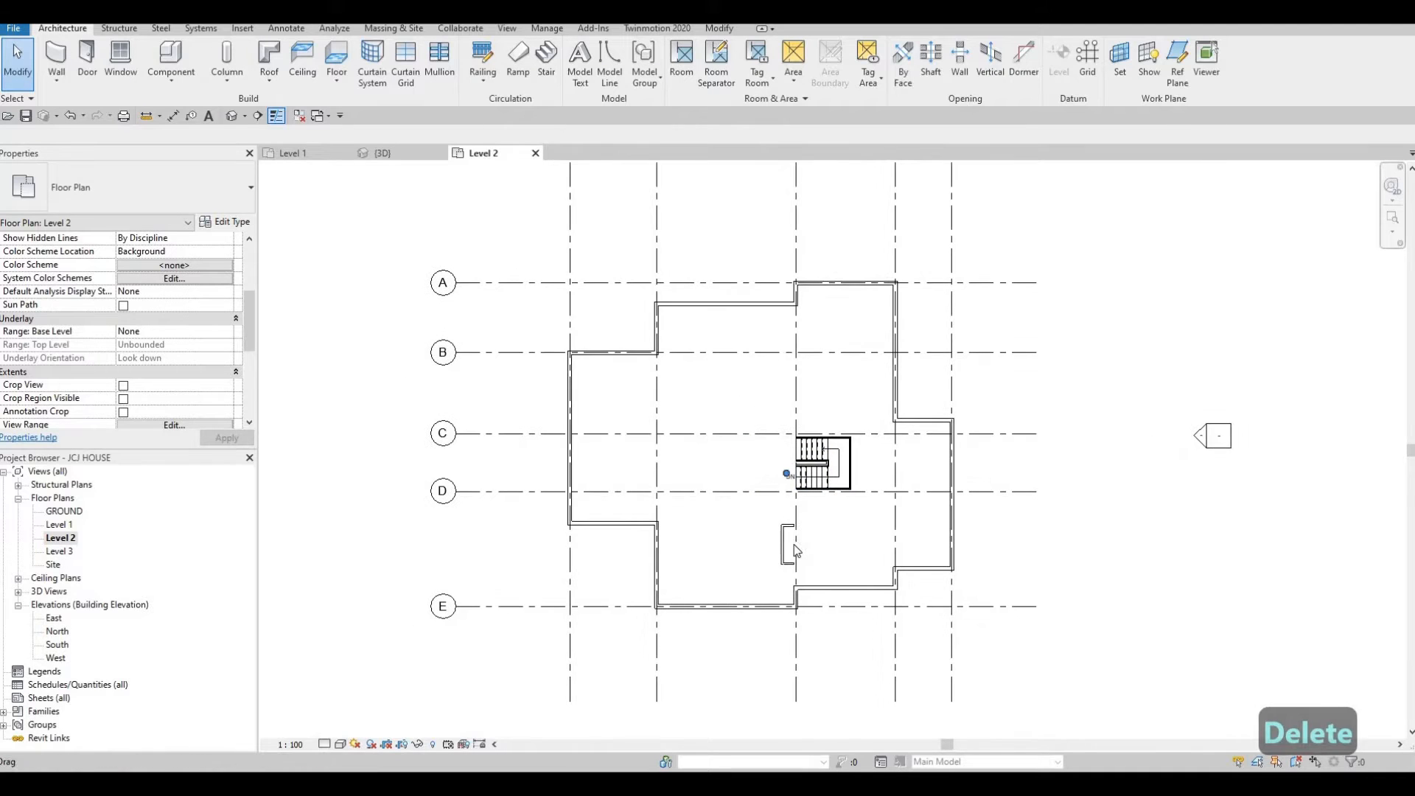
Try to set the top constraint of the small wall chain below the stair to Up to level: Level 1.
{"action": "scroll", "coordinate": [795, 552], "scroll_direction": "up", "scroll_amount": 3}
{"action": "scroll", "coordinate": [796, 551], "scroll_direction": "up", "scroll_amount": 1}
{"action": "key", "text": "Tab"}
{"action": "left_click", "coordinate": [796, 551]}
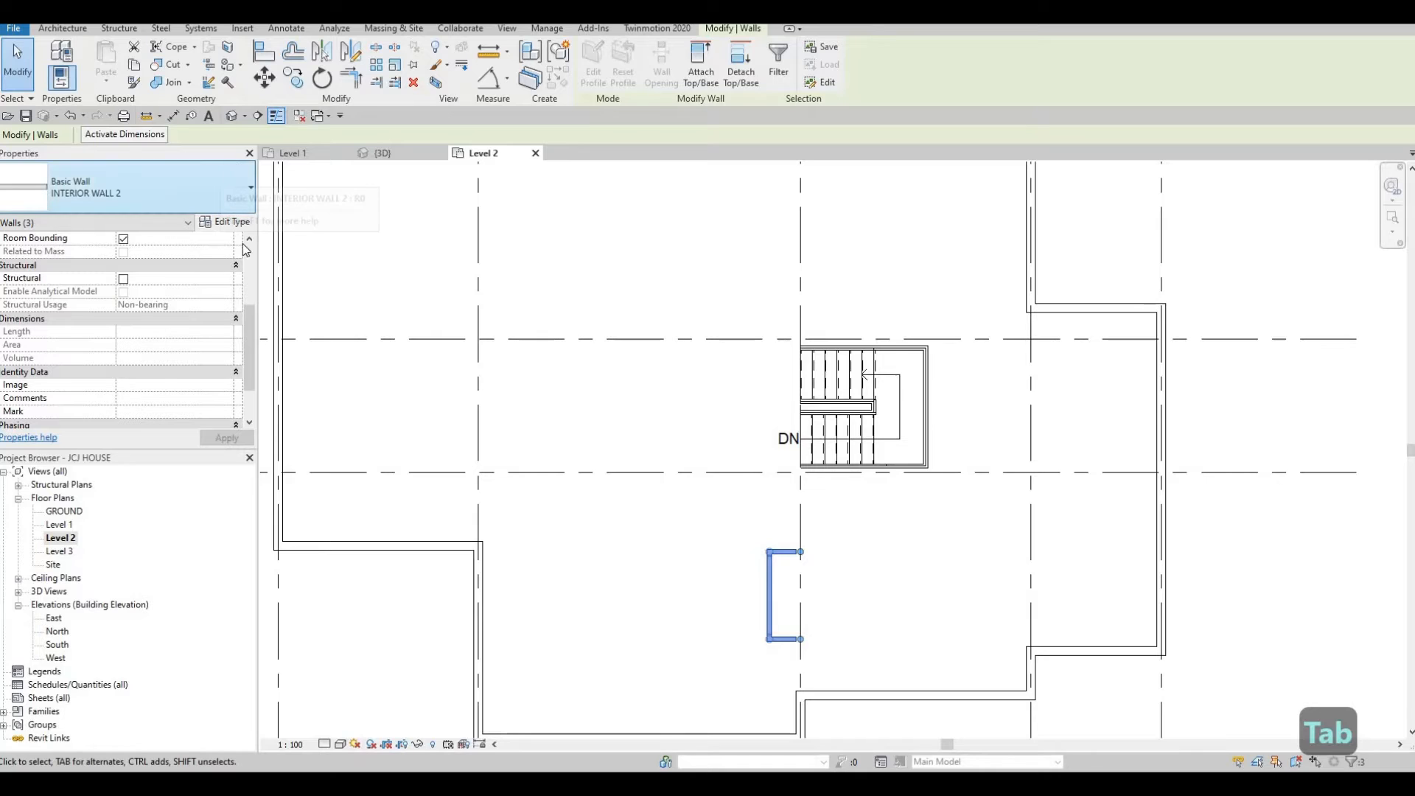
{"action": "scroll", "coordinate": [208, 251], "scroll_direction": "up", "scroll_amount": 5}
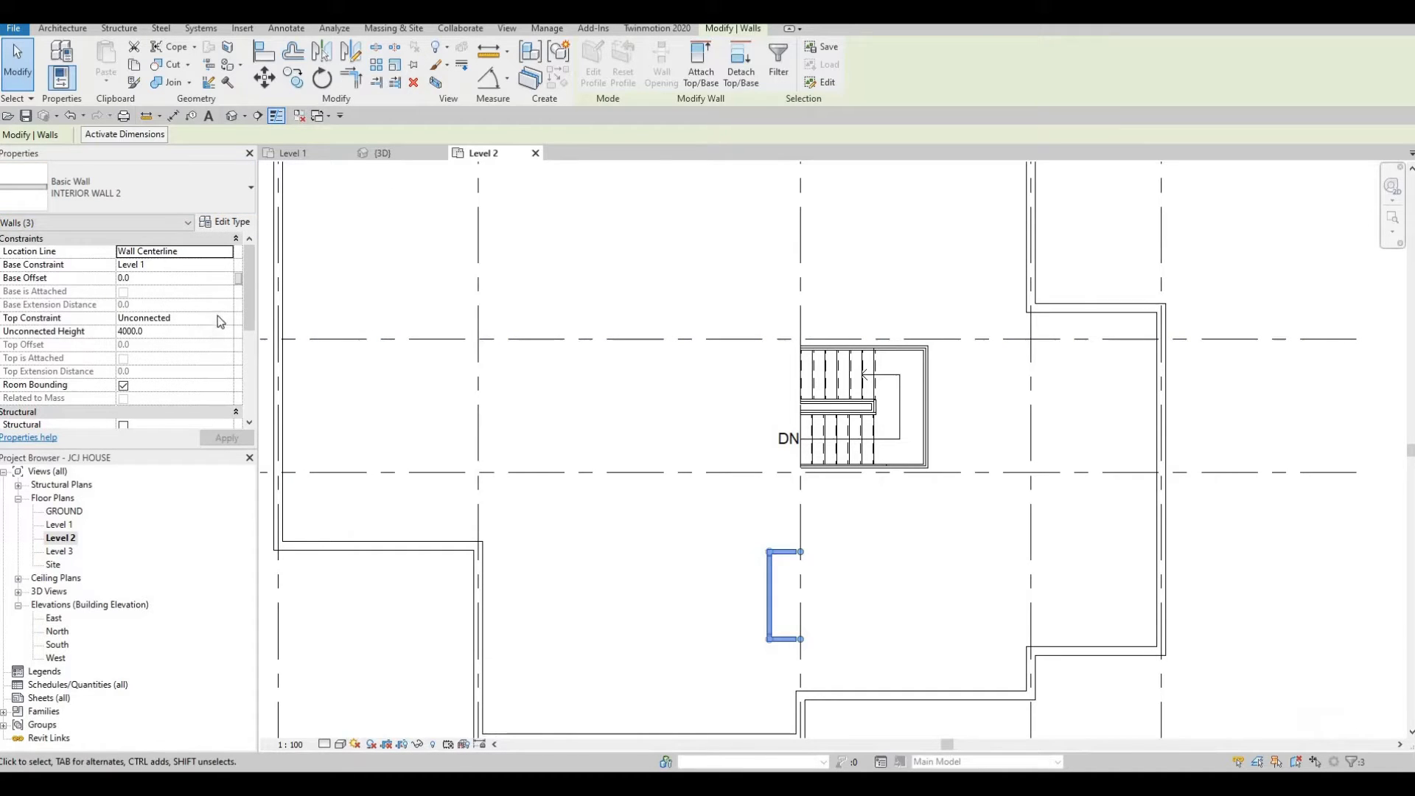
{"action": "left_click", "coordinate": [224, 318]}
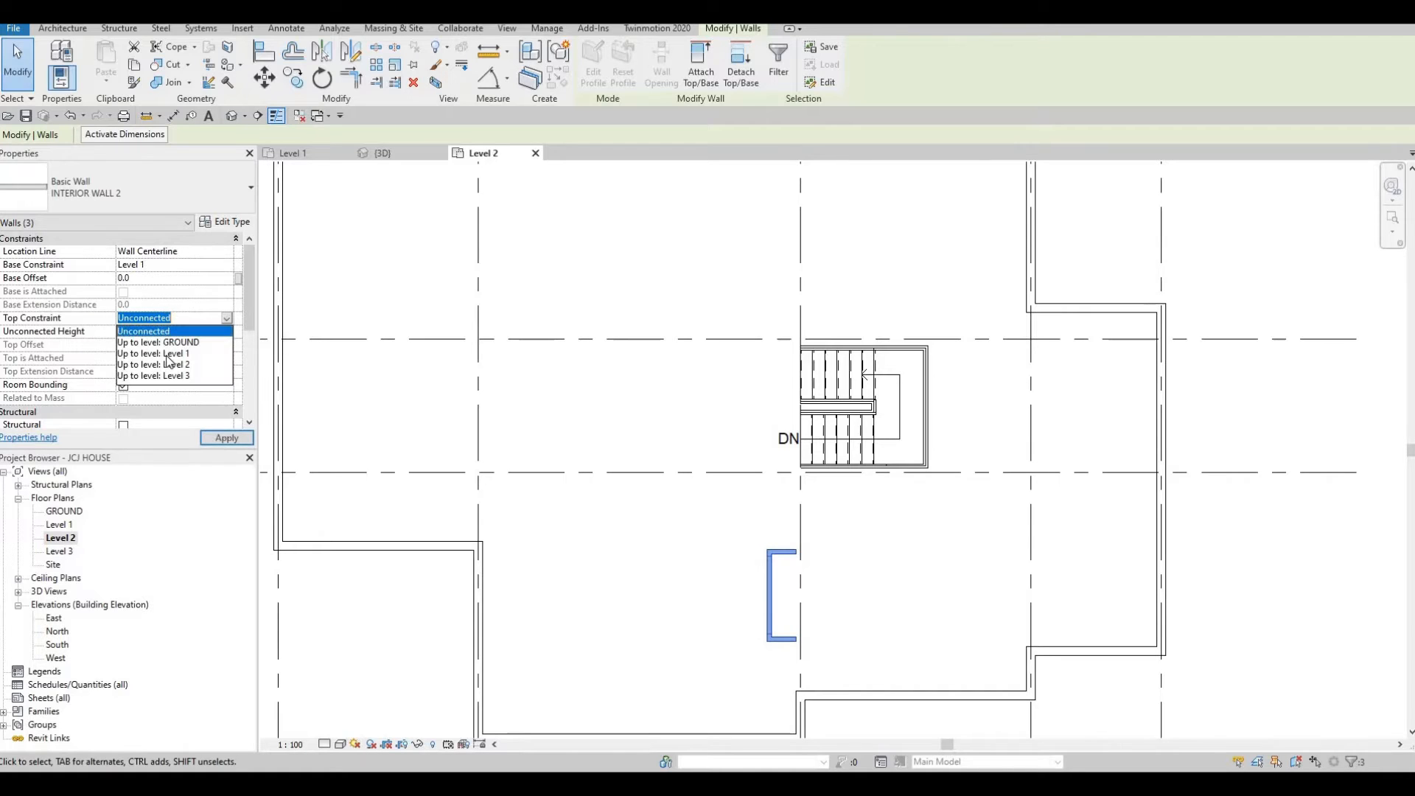
{"action": "key", "text": "Down"}
{"action": "key", "text": "Down"}
{"action": "key", "text": "Return"}
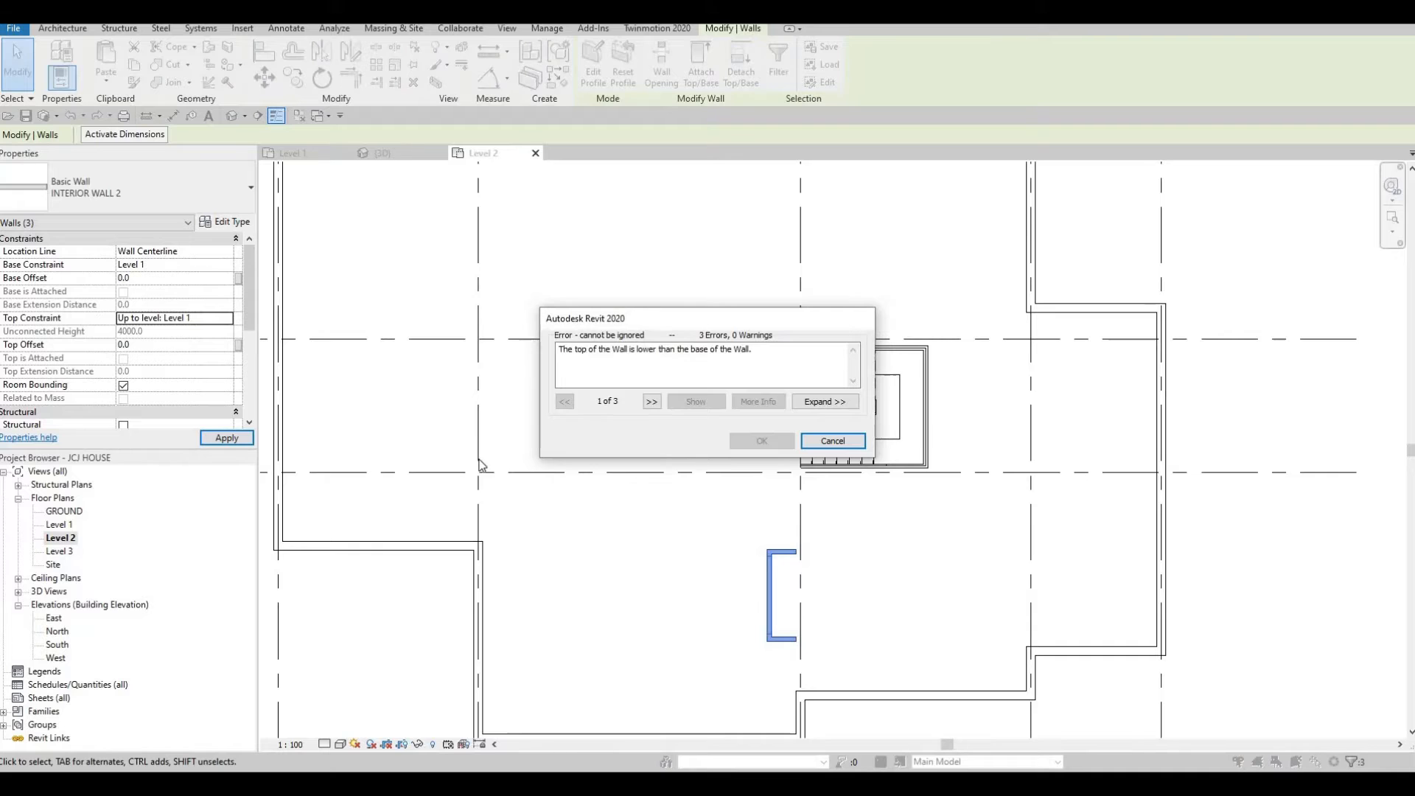
{"action": "key", "text": "Escape"}
{"action": "key", "text": "Escape"}
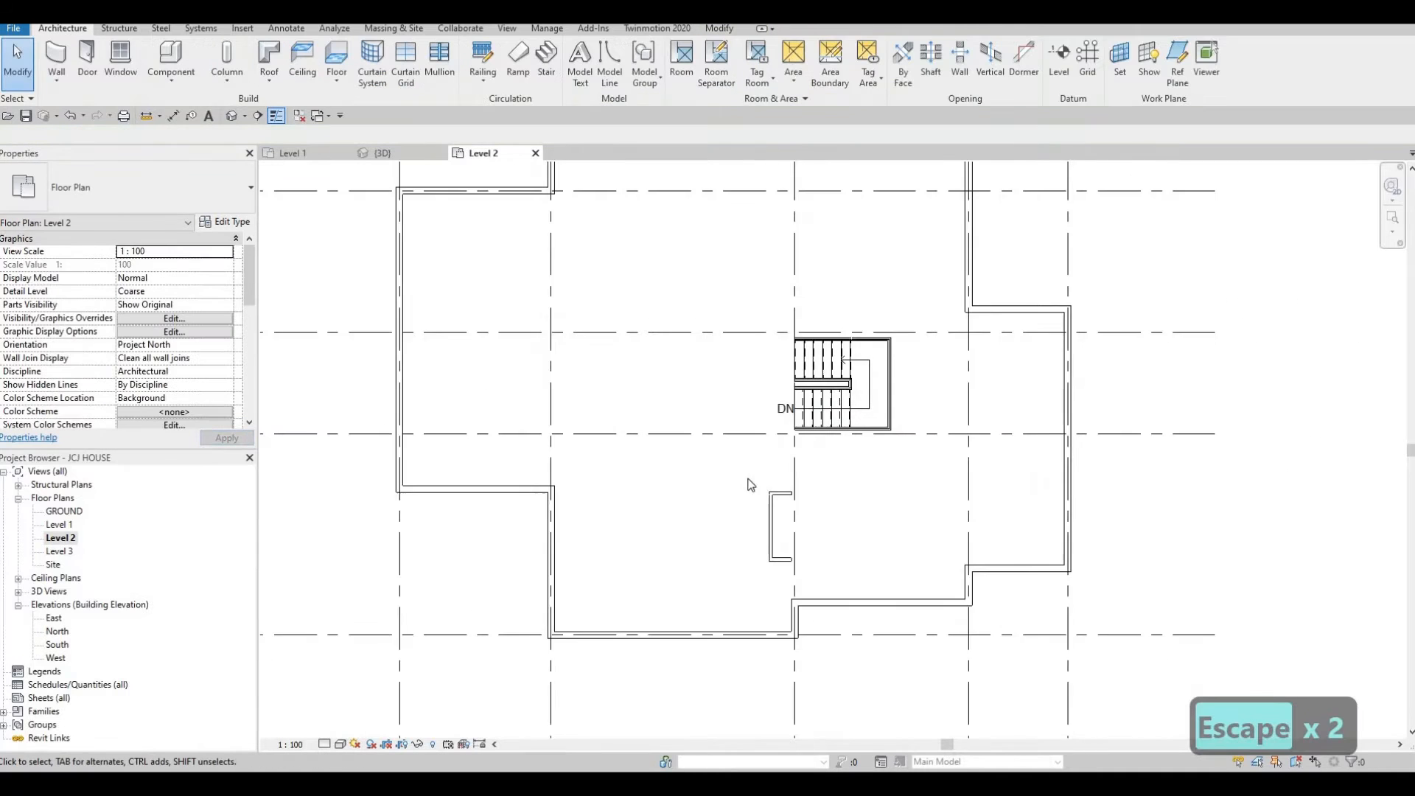
Inspect the matching walls in the Level 1 plan, then return to the Level 2 view.
{"action": "left_click", "coordinate": [298, 153]}
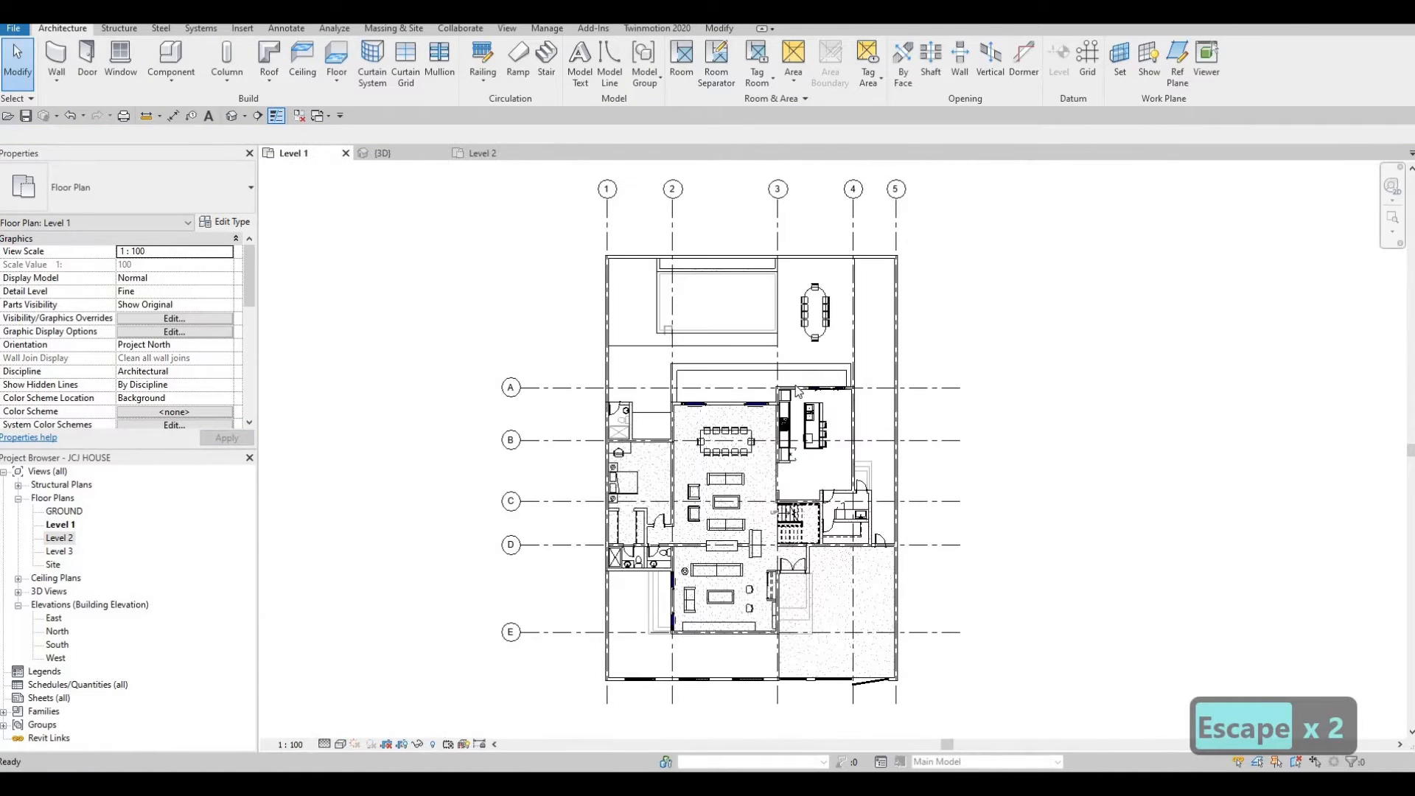
{"action": "scroll", "coordinate": [741, 466], "scroll_direction": "up", "scroll_amount": 3}
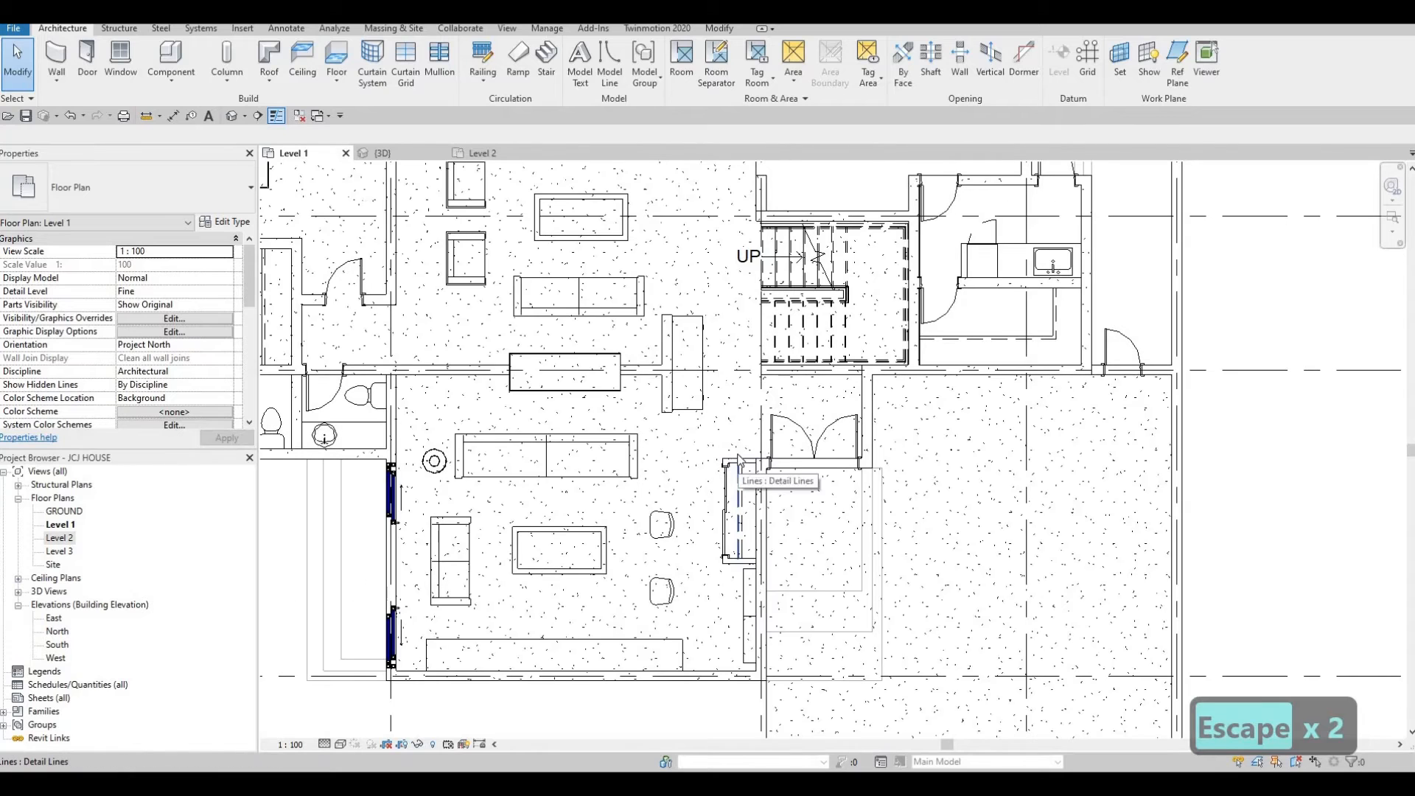
{"action": "left_click", "coordinate": [740, 469]}
{"action": "key", "text": "Escape"}
{"action": "left_click", "coordinate": [483, 154]}
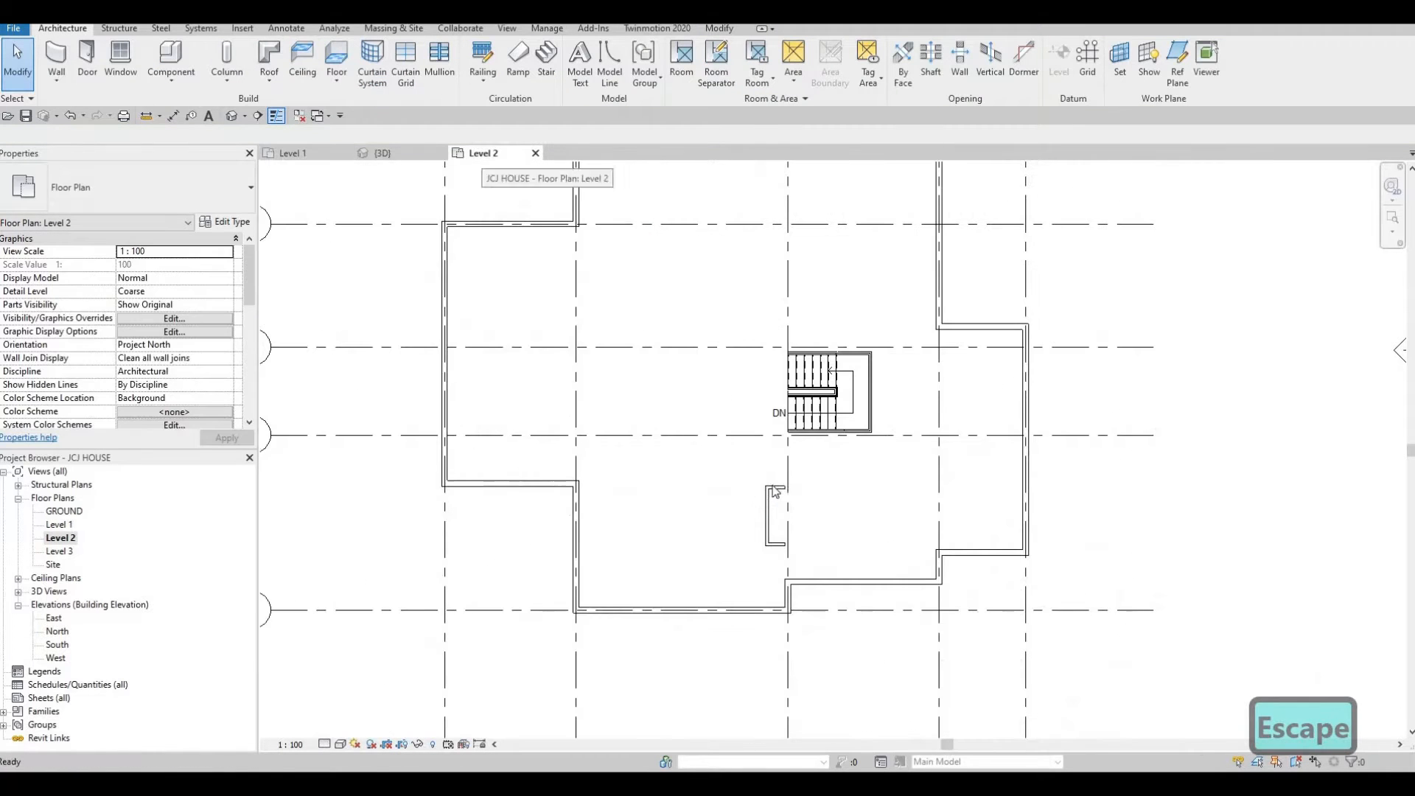
Set the top constraint of the small wall chain below the stair to Up to level: Level 2.
{"action": "key", "text": "Tab"}
{"action": "left_click", "coordinate": [750, 473]}
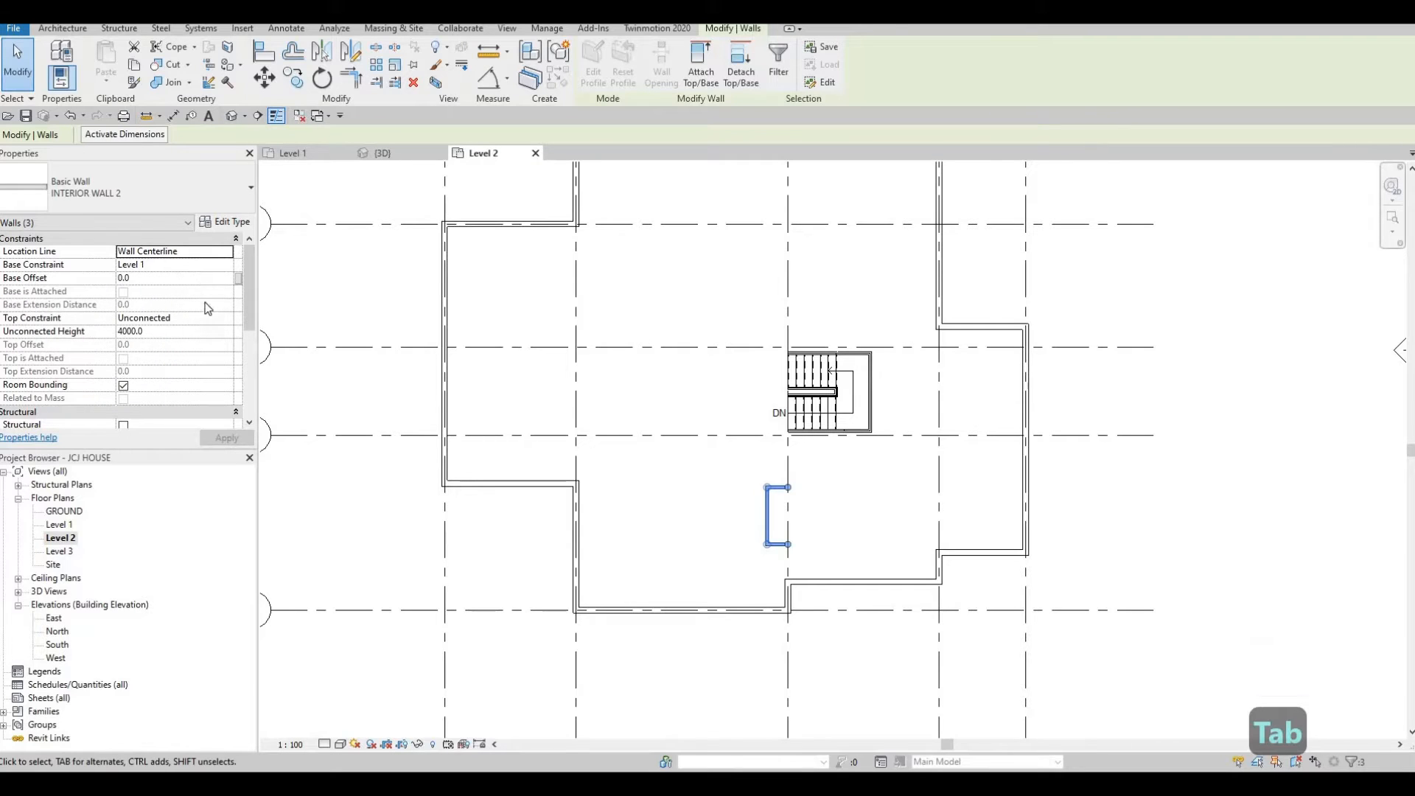
{"action": "left_click", "coordinate": [231, 320]}
{"action": "left_click", "coordinate": [228, 318]}
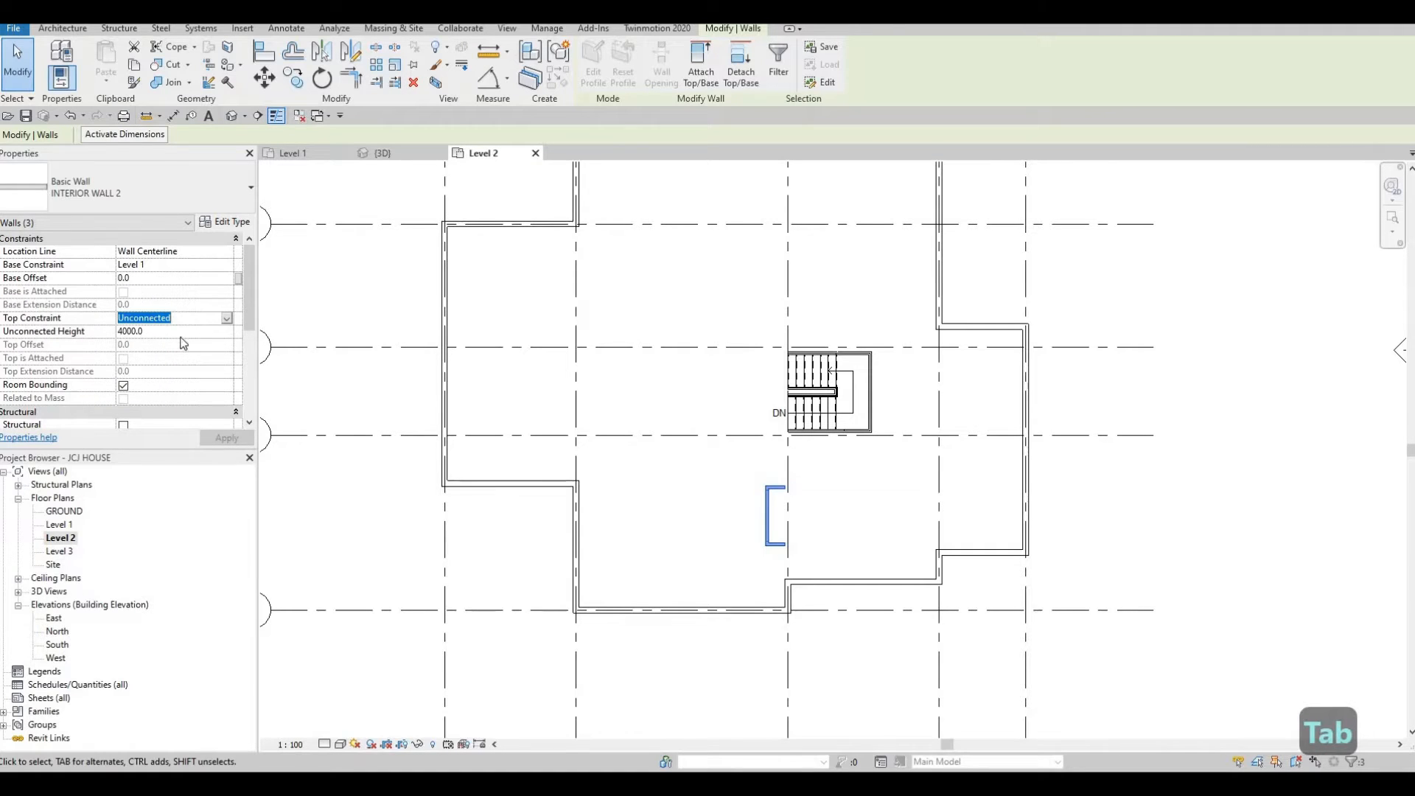
{"action": "left_click", "coordinate": [210, 436]}
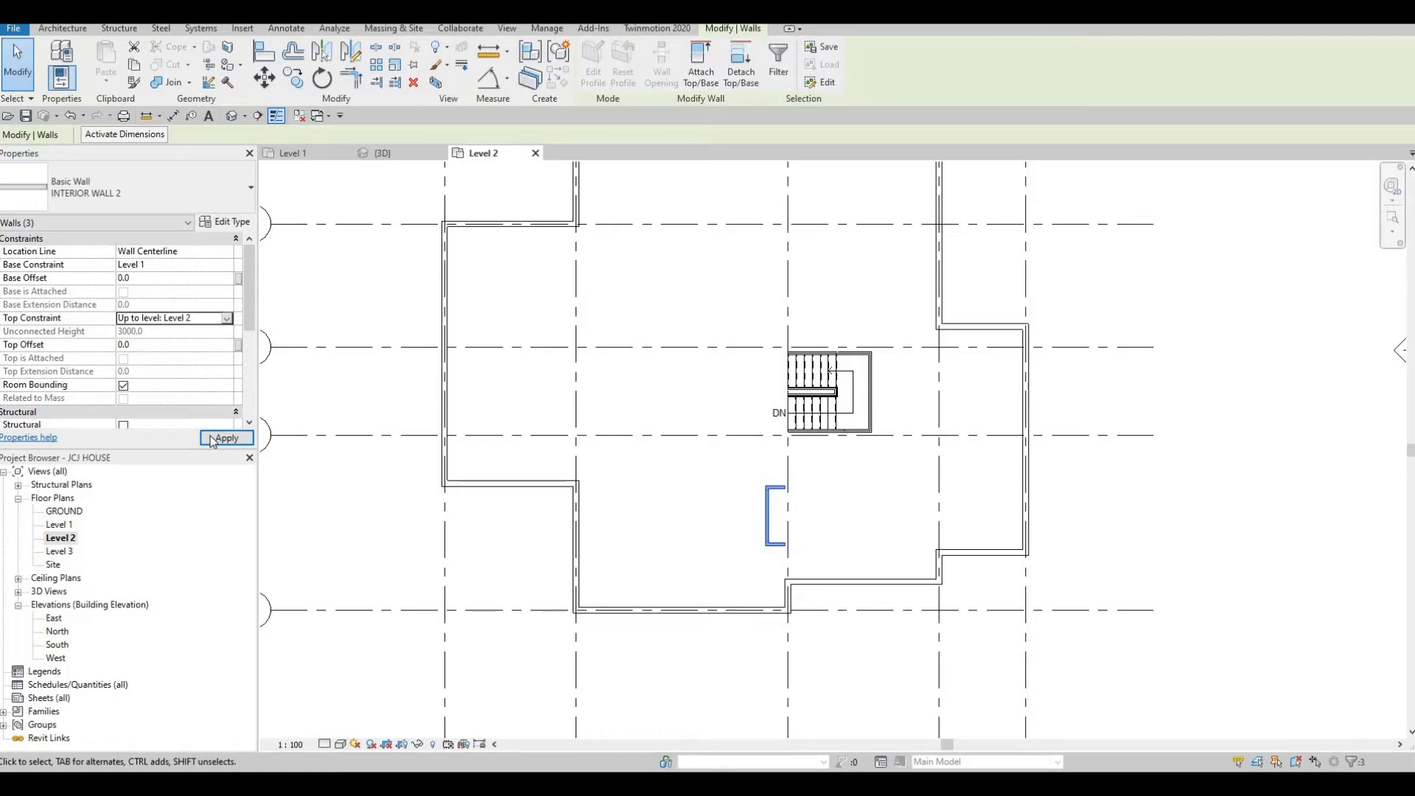
{"action": "key", "text": "Escape"}
{"action": "key", "text": "Escape"}
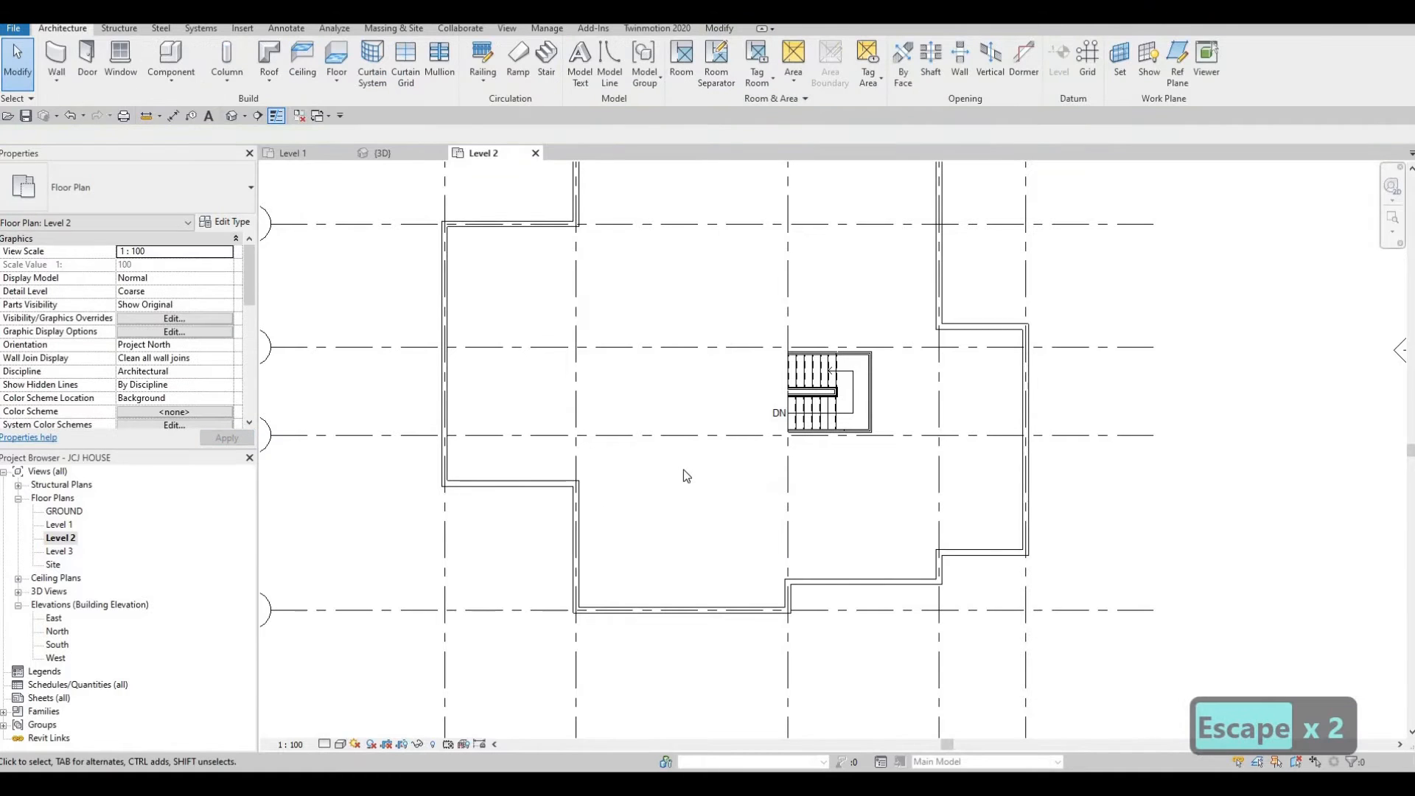
Draw an INTERIOR WALL 1 wall along grid D from the east exterior wall to the west exterior wall.
{"action": "scroll", "coordinate": [683, 470], "scroll_direction": "down", "scroll_amount": 2}
{"action": "scroll", "coordinate": [799, 449], "scroll_direction": "down", "scroll_amount": 1}
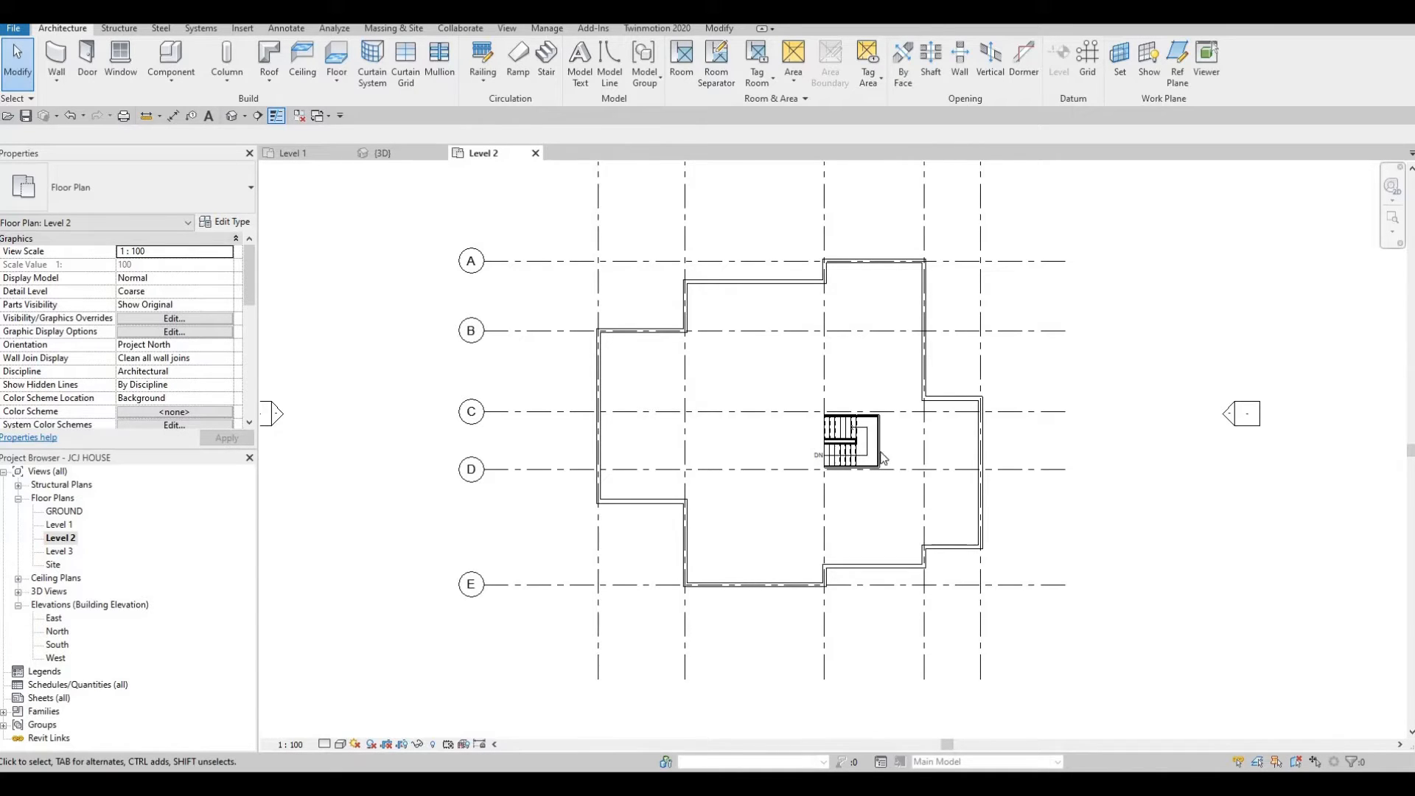
{"action": "left_click", "coordinate": [56, 59]}
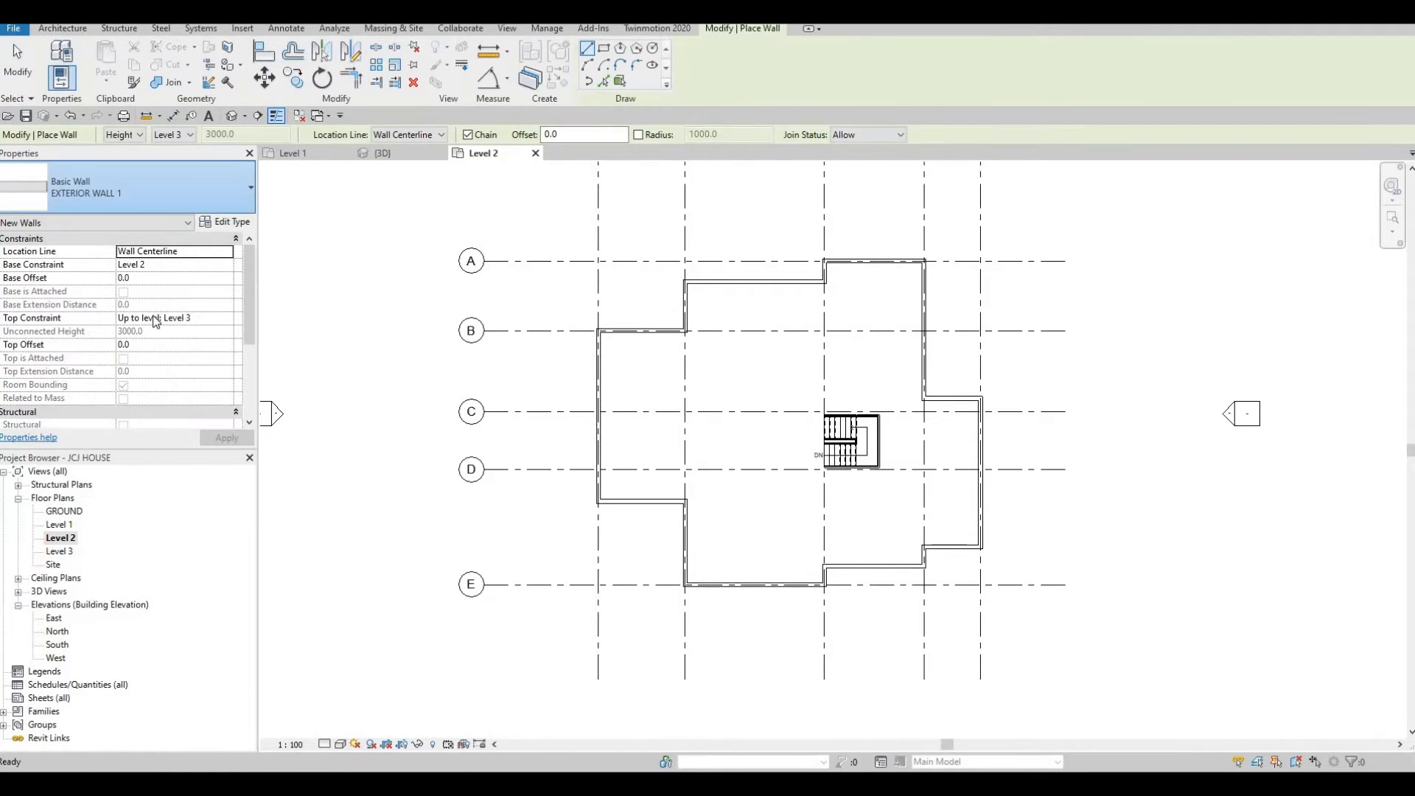
{"action": "left_click", "coordinate": [184, 193]}
{"action": "scroll", "coordinate": [135, 376], "scroll_direction": "down", "scroll_amount": 1}
{"action": "scroll", "coordinate": [131, 387], "scroll_direction": "down", "scroll_amount": 3}
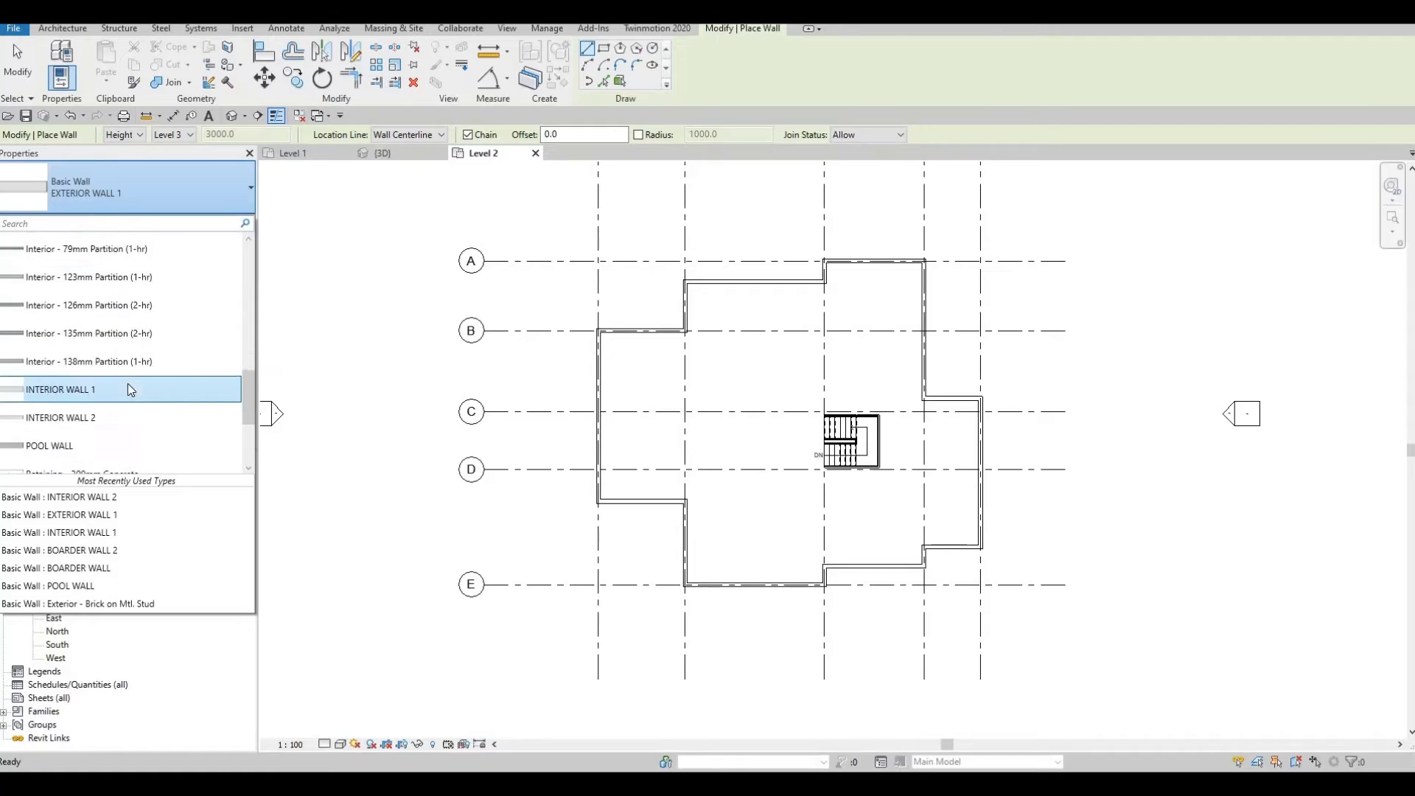
{"action": "left_click", "coordinate": [125, 356]}
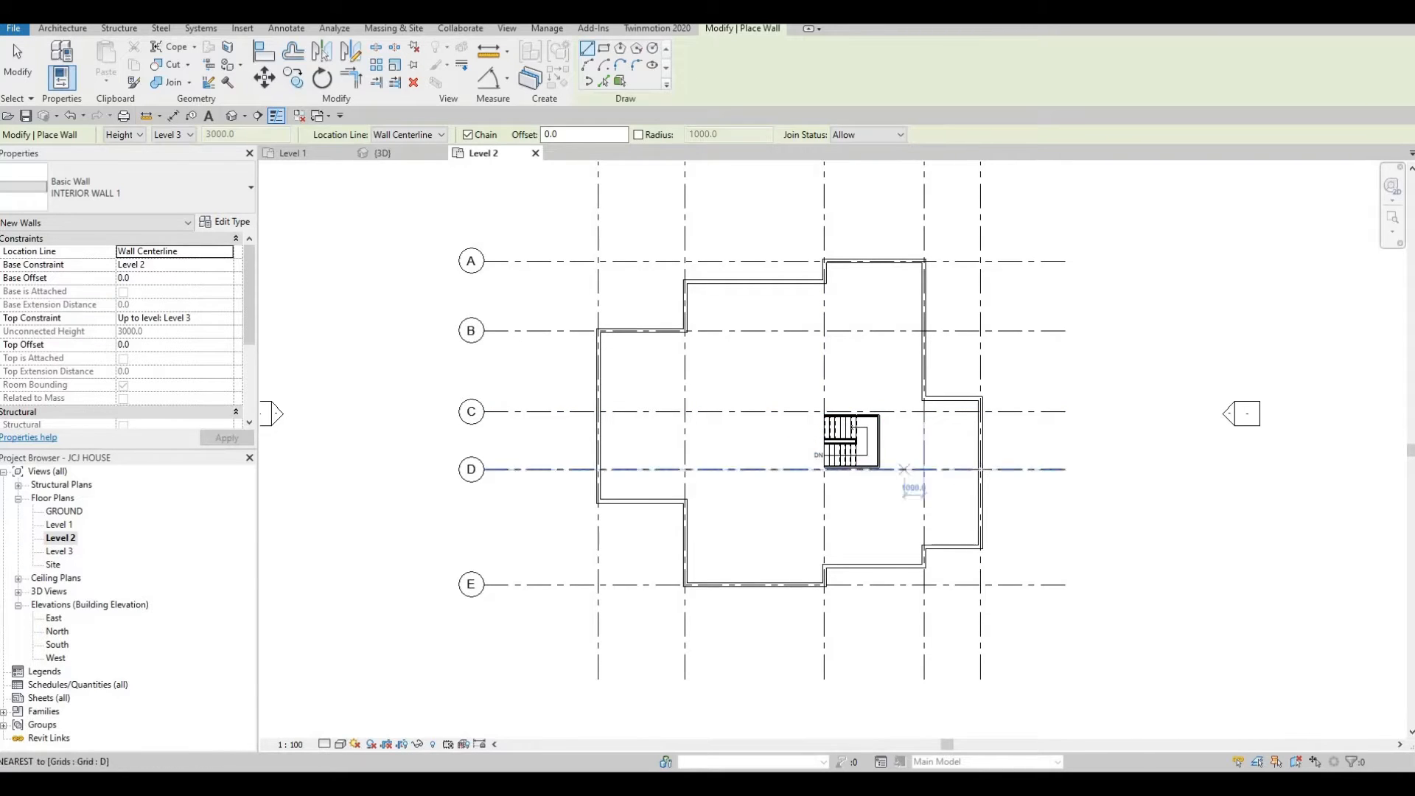
{"action": "scroll", "coordinate": [983, 472], "scroll_direction": "up", "scroll_amount": 1}
{"action": "scroll", "coordinate": [984, 471], "scroll_direction": "up", "scroll_amount": 3}
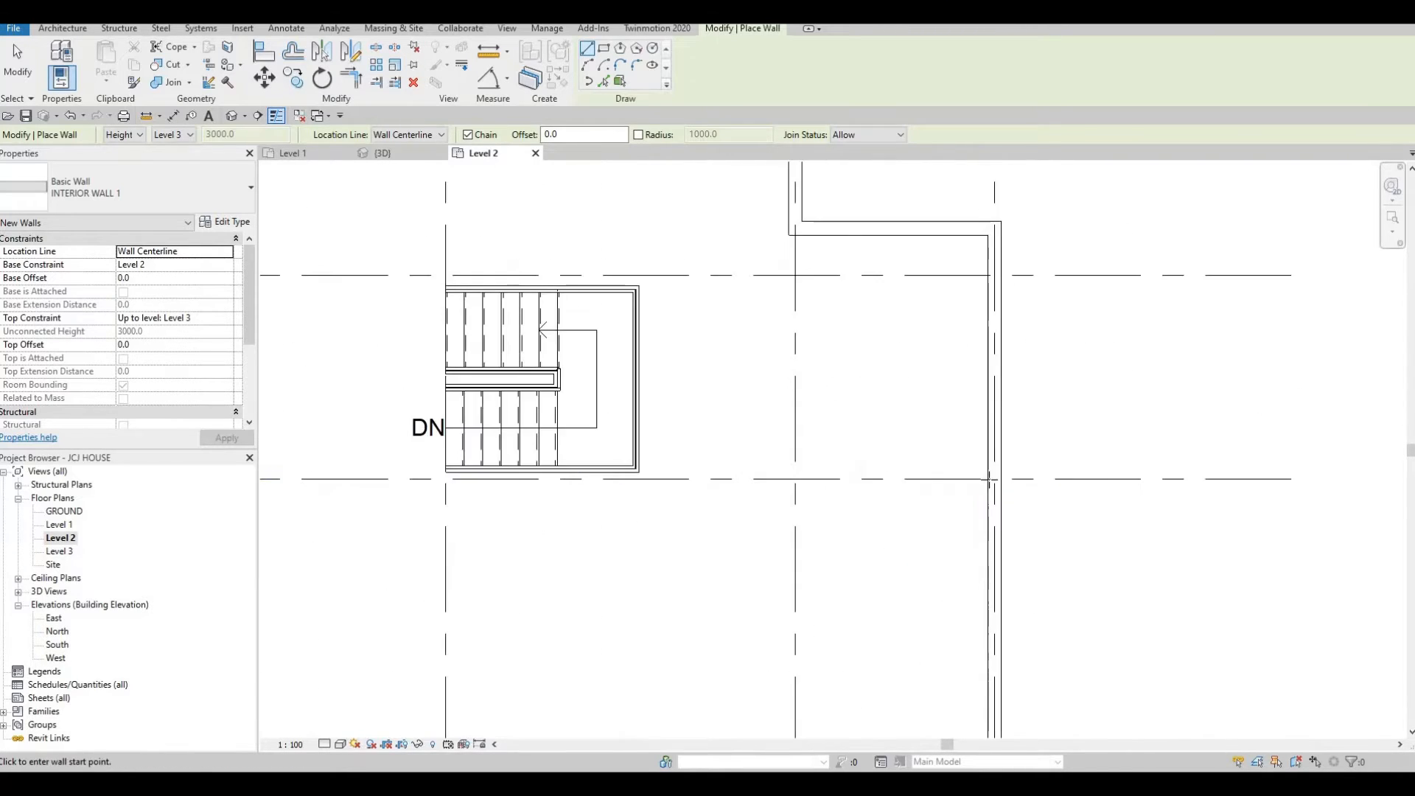
{"action": "left_click", "coordinate": [979, 470]}
{"action": "middle_click_drag", "start_coordinate": [859, 502], "coordinate": [1177, 494]}
{"action": "scroll", "coordinate": [1177, 494], "scroll_direction": "down", "scroll_amount": 1}
{"action": "middle_click_drag", "start_coordinate": [527, 496], "coordinate": [711, 509]}
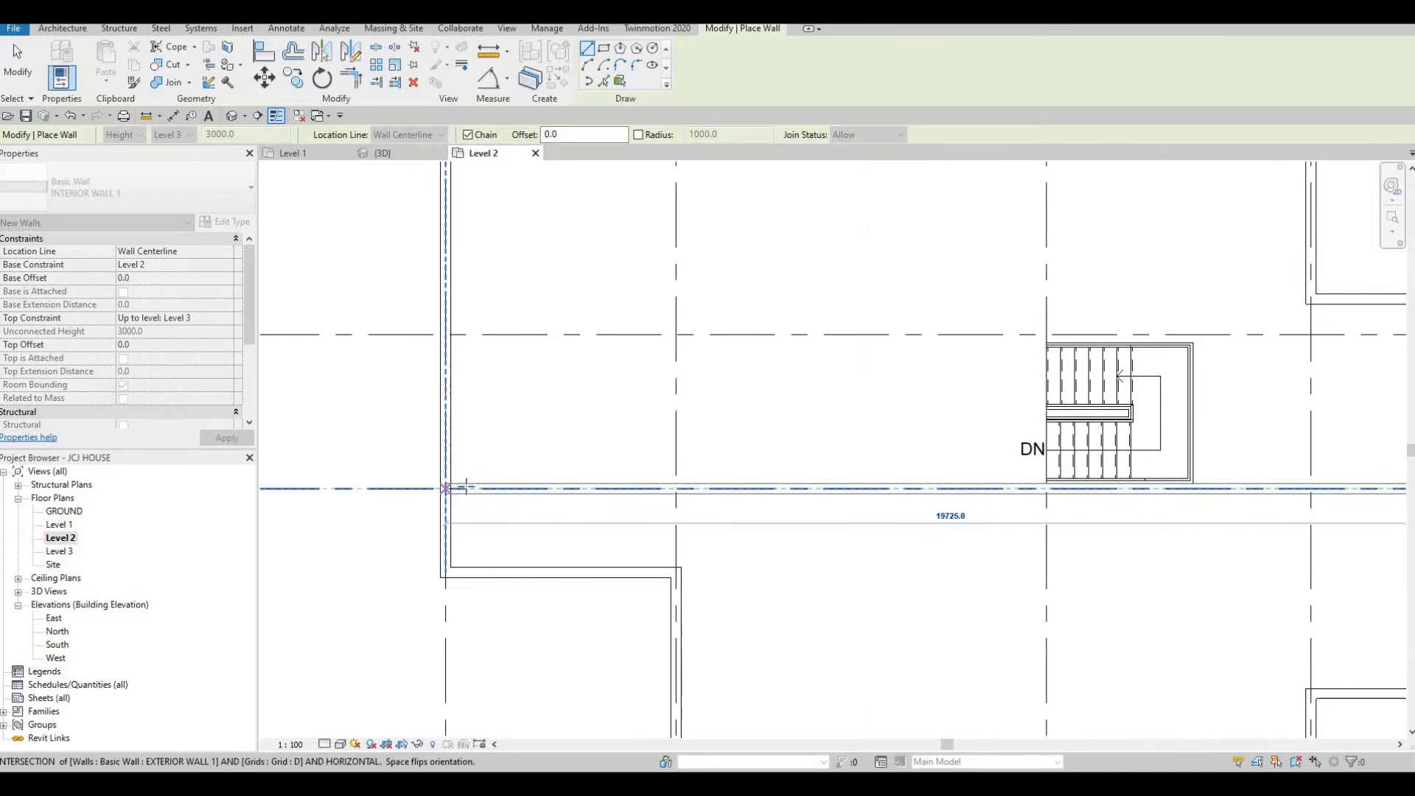
{"action": "left_click", "coordinate": [466, 488]}
{"action": "key", "text": "Escape"}
Draw an interior wall along grid 4 closing off the east bump-out between the exterior wall corners.
{"action": "scroll", "coordinate": [979, 479], "scroll_direction": "down", "scroll_amount": 2}
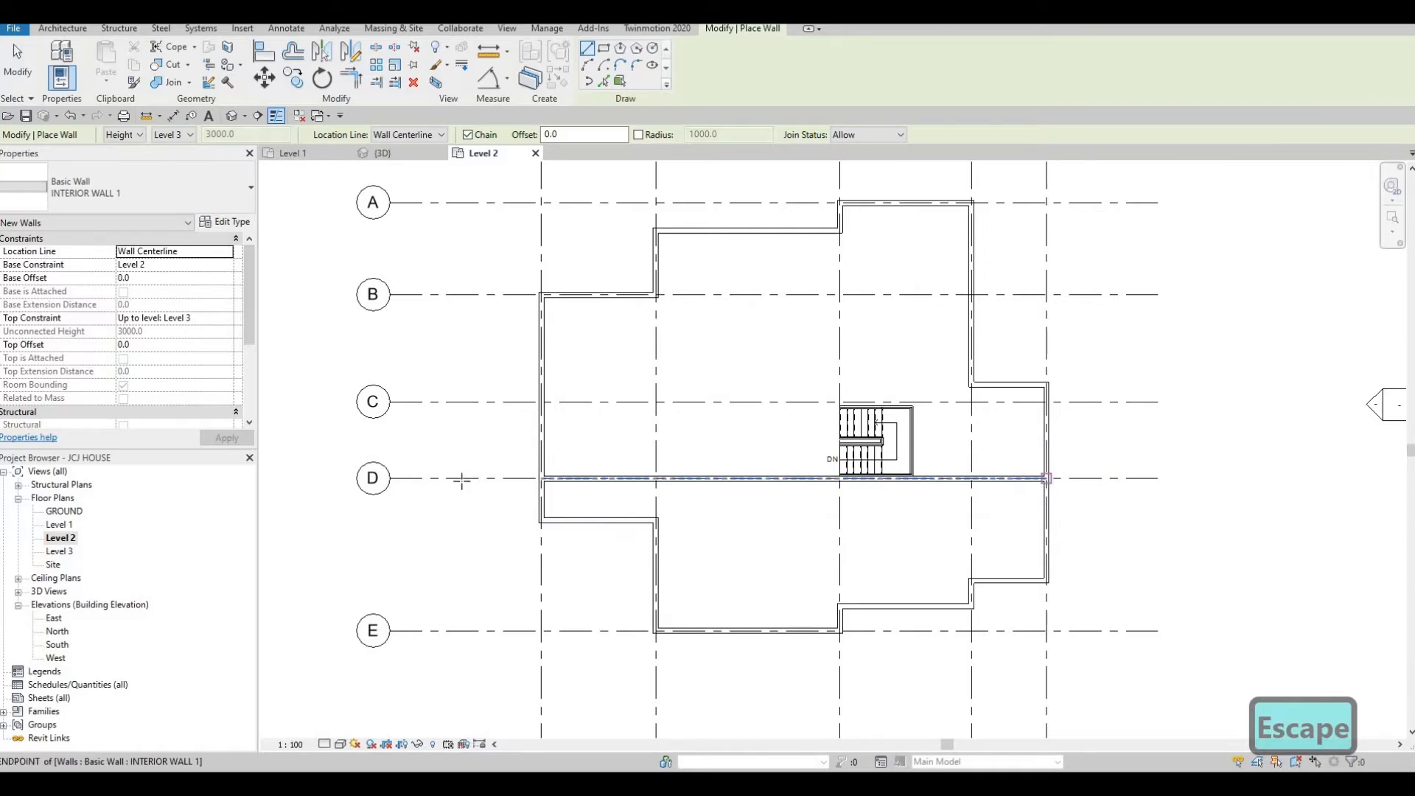
{"action": "scroll", "coordinate": [474, 487], "scroll_direction": "down", "scroll_amount": 1}
{"action": "middle_click_drag", "start_coordinate": [486, 478], "coordinate": [499, 557]}
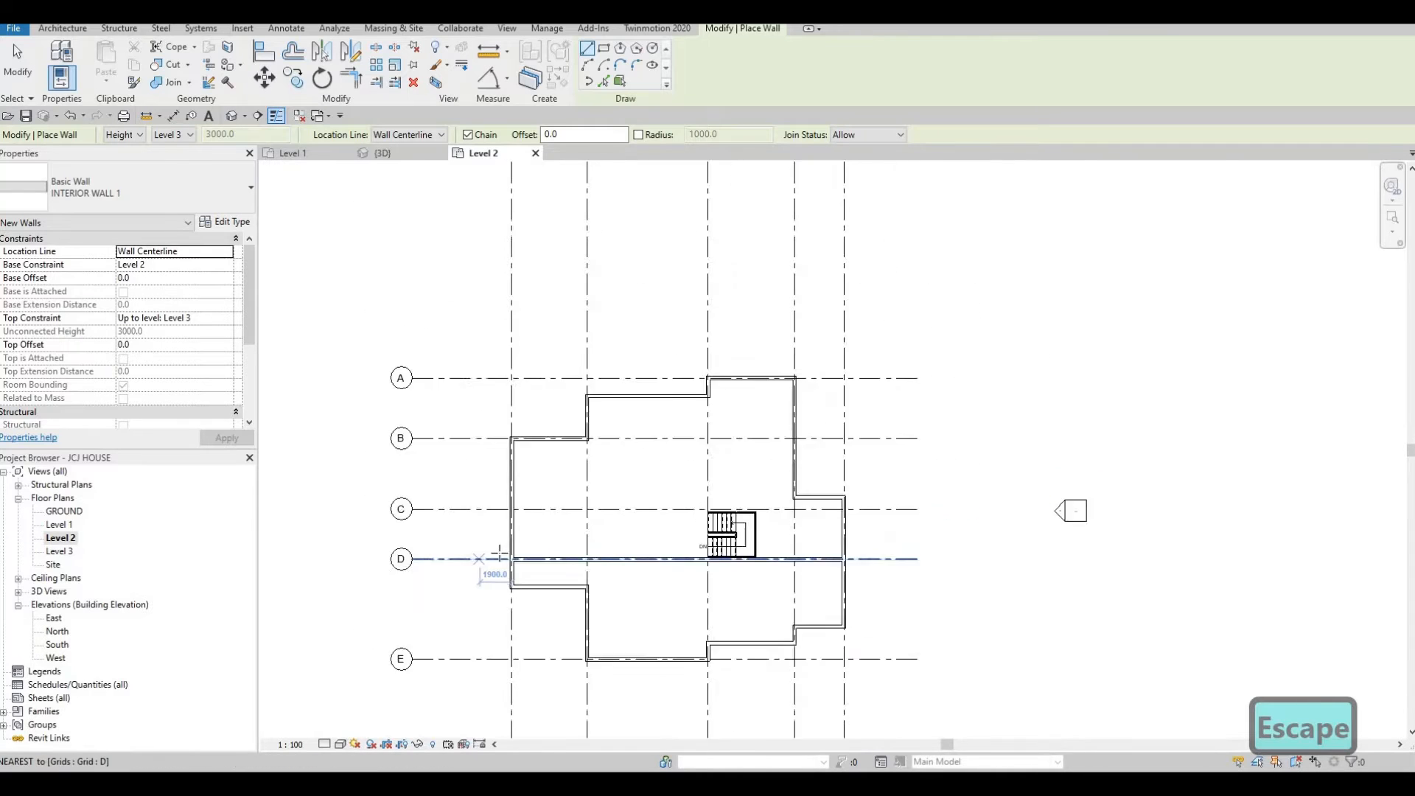
{"action": "scroll", "coordinate": [495, 557], "scroll_direction": "down", "scroll_amount": 1}
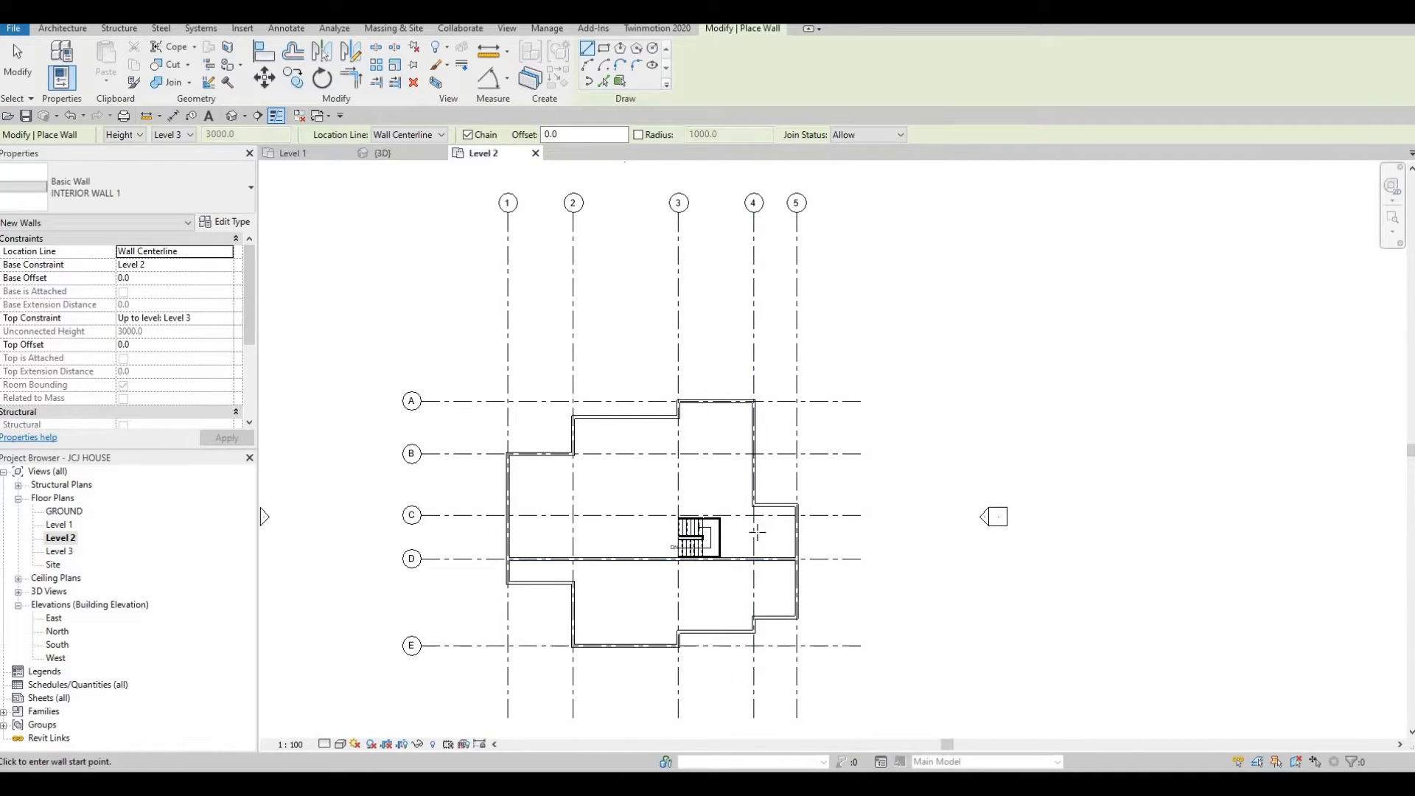
{"action": "scroll", "coordinate": [763, 535], "scroll_direction": "up", "scroll_amount": 4}
{"action": "scroll", "coordinate": [737, 464], "scroll_direction": "up", "scroll_amount": 3}
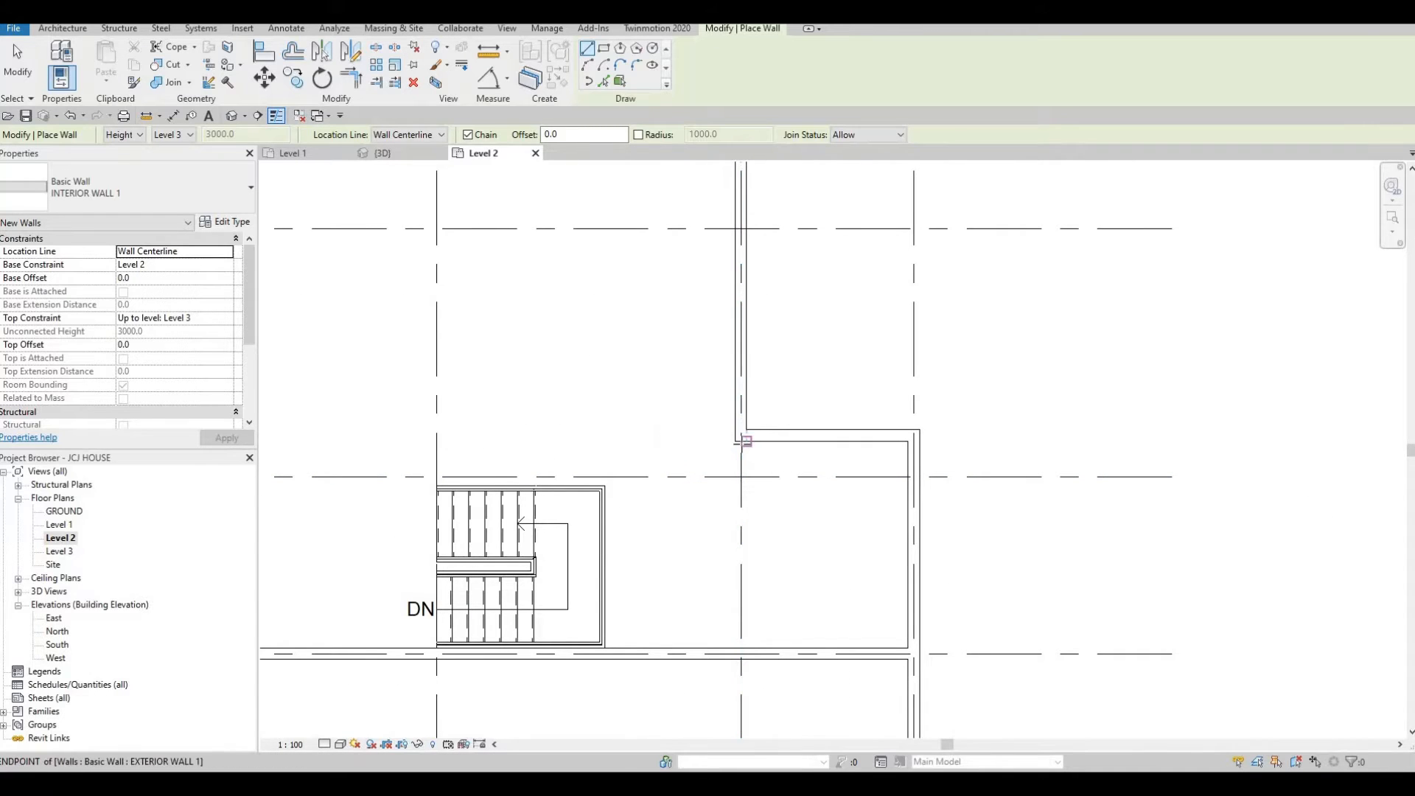
{"action": "left_click", "coordinate": [740, 443]}
{"action": "scroll", "coordinate": [737, 442], "scroll_direction": "up", "scroll_amount": 2}
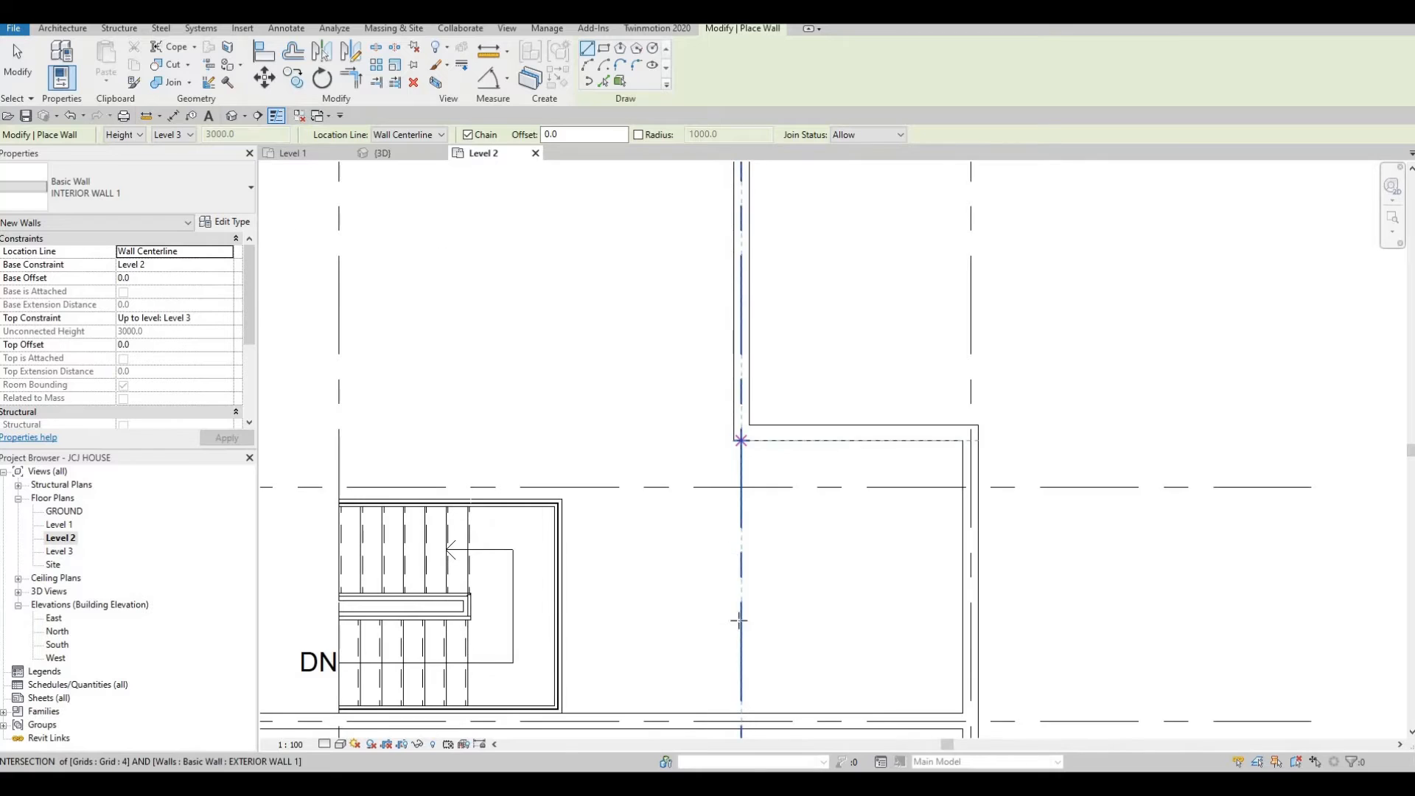
{"action": "scroll", "coordinate": [740, 623], "scroll_direction": "down", "scroll_amount": 5}
{"action": "middle_click_drag", "start_coordinate": [728, 713], "coordinate": [721, 501]}
{"action": "scroll", "coordinate": [722, 503], "scroll_direction": "down", "scroll_amount": 2}
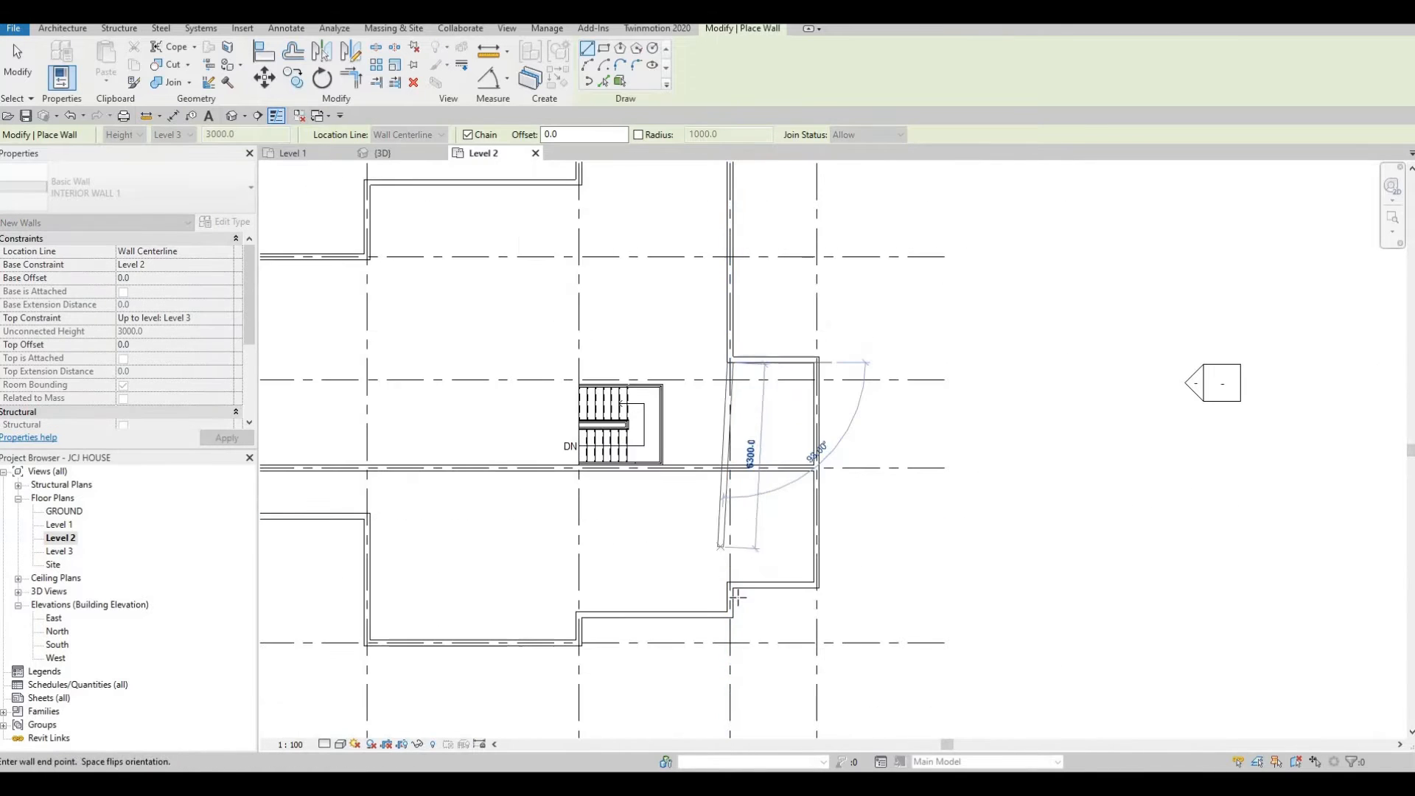
{"action": "scroll", "coordinate": [728, 569], "scroll_direction": "up", "scroll_amount": 3}
{"action": "scroll", "coordinate": [726, 588], "scroll_direction": "up", "scroll_amount": 3}
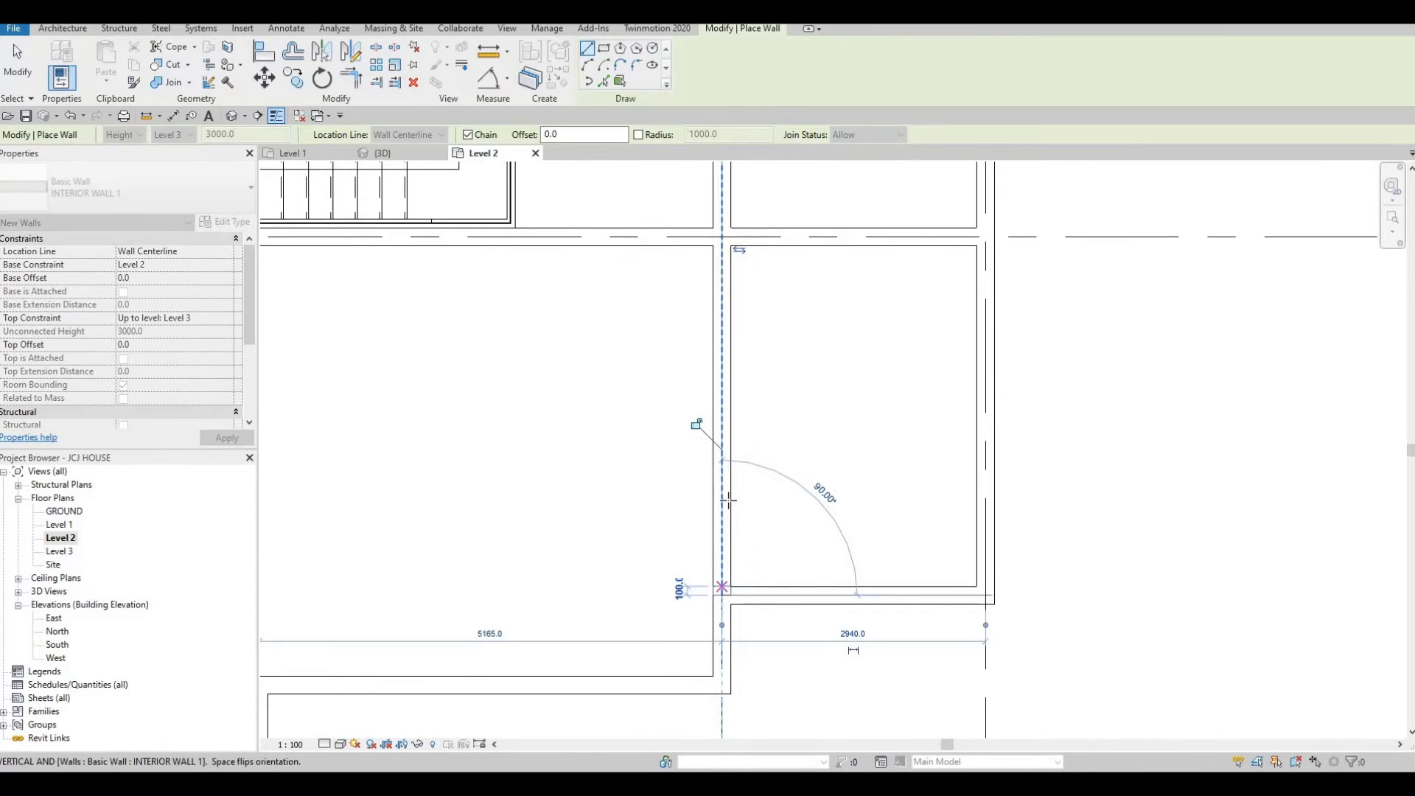
{"action": "scroll", "coordinate": [725, 516], "scroll_direction": "down", "scroll_amount": 3}
{"action": "key", "text": "Escape"}
{"action": "scroll", "coordinate": [728, 471], "scroll_direction": "down", "scroll_amount": 4}
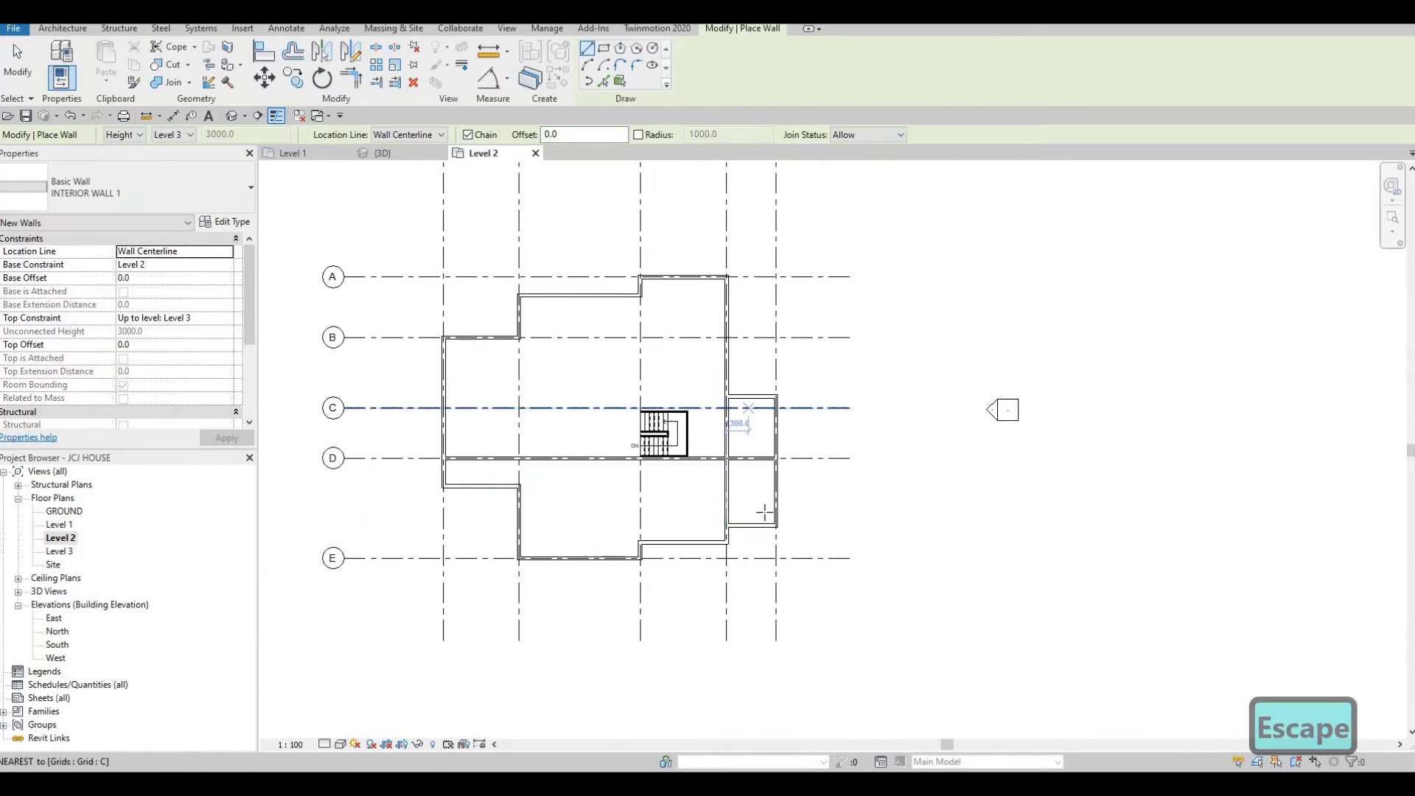
{"action": "left_click", "coordinate": [757, 457]}
{"action": "scroll", "coordinate": [653, 412], "scroll_direction": "up", "scroll_amount": 3}
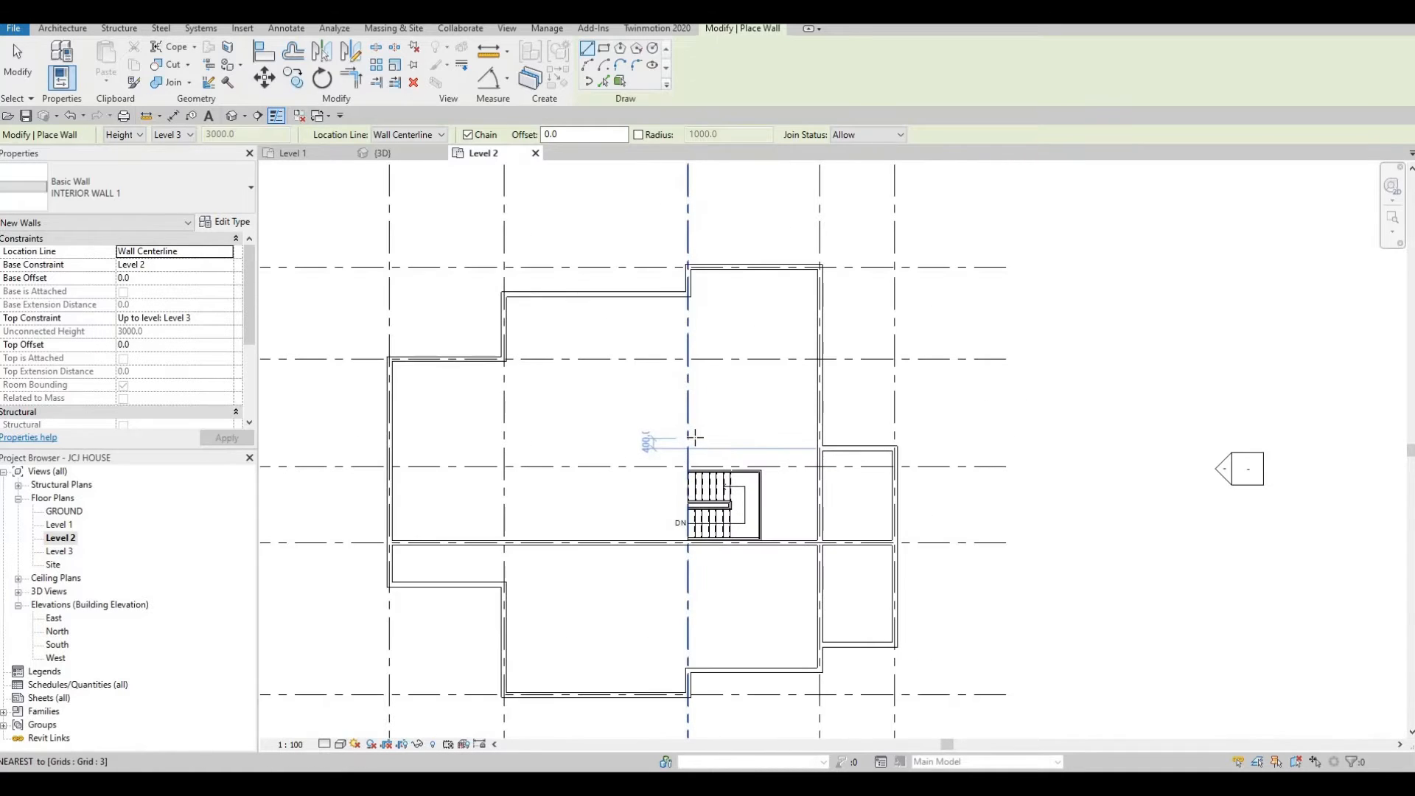
{"action": "key", "text": "Escape"}
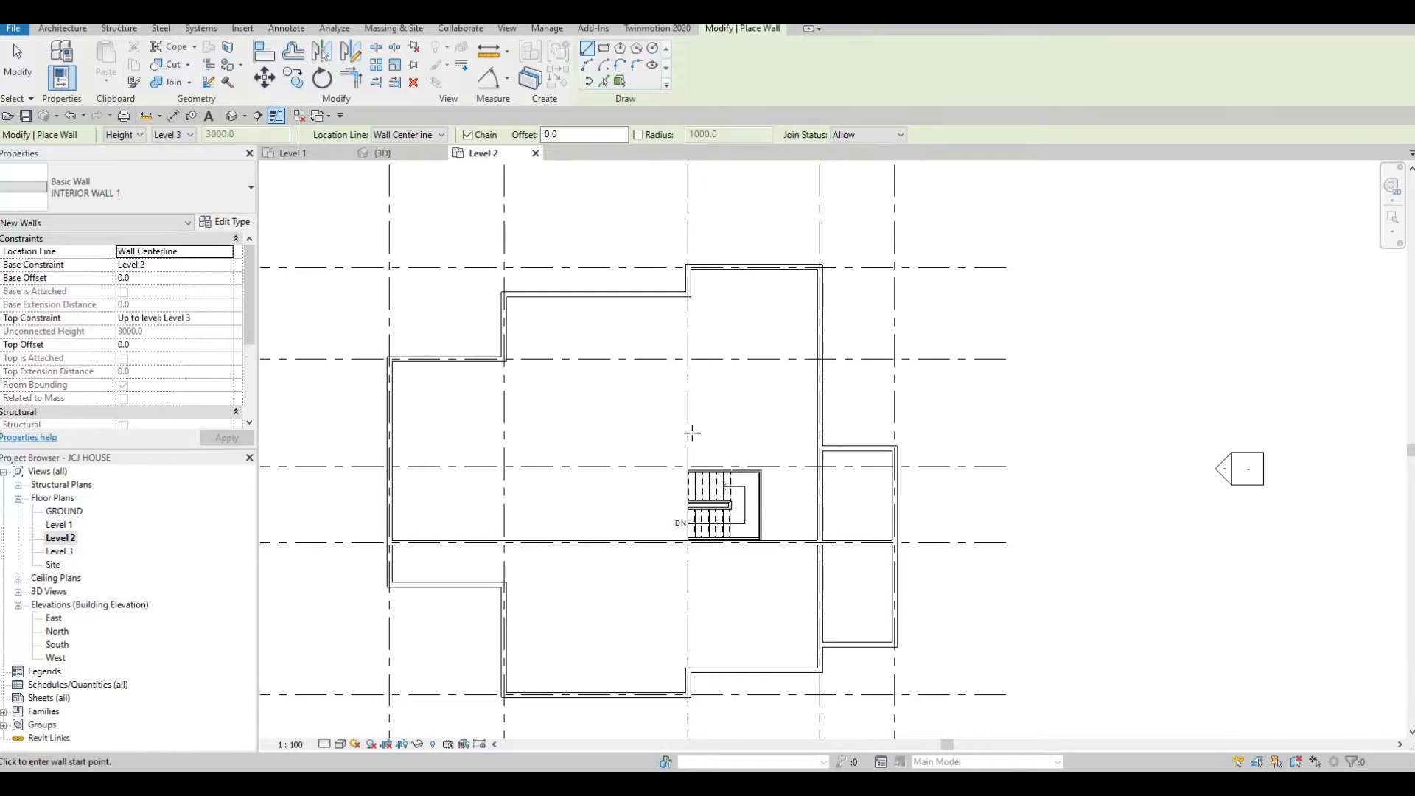
Draw an interior wall along grid 3 from the grid C intersection by the stair up to the north exterior wall.
{"action": "scroll", "coordinate": [692, 434], "scroll_direction": "up", "scroll_amount": 2}
{"action": "scroll", "coordinate": [675, 517], "scroll_direction": "up", "scroll_amount": 3}
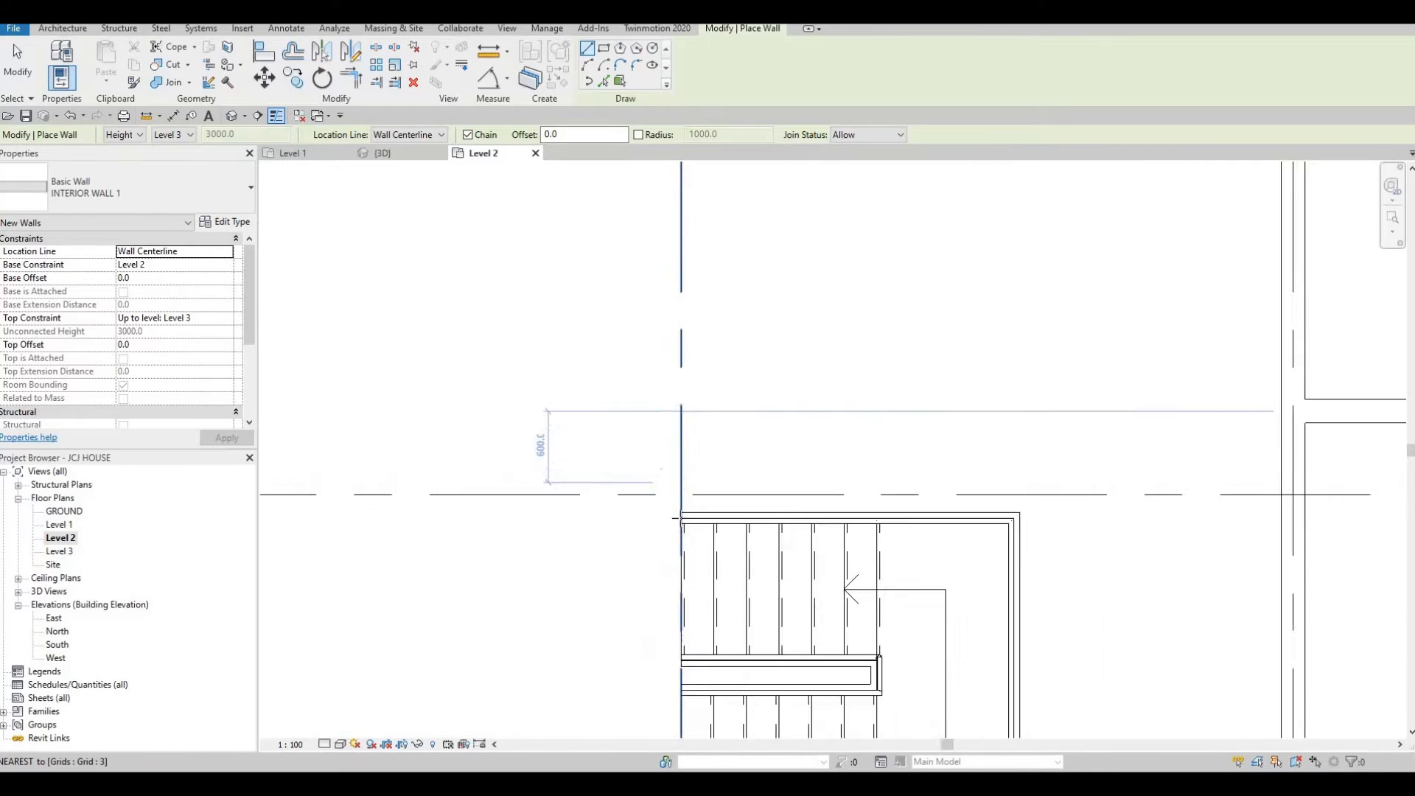
{"action": "scroll", "coordinate": [675, 518], "scroll_direction": "up", "scroll_amount": 1}
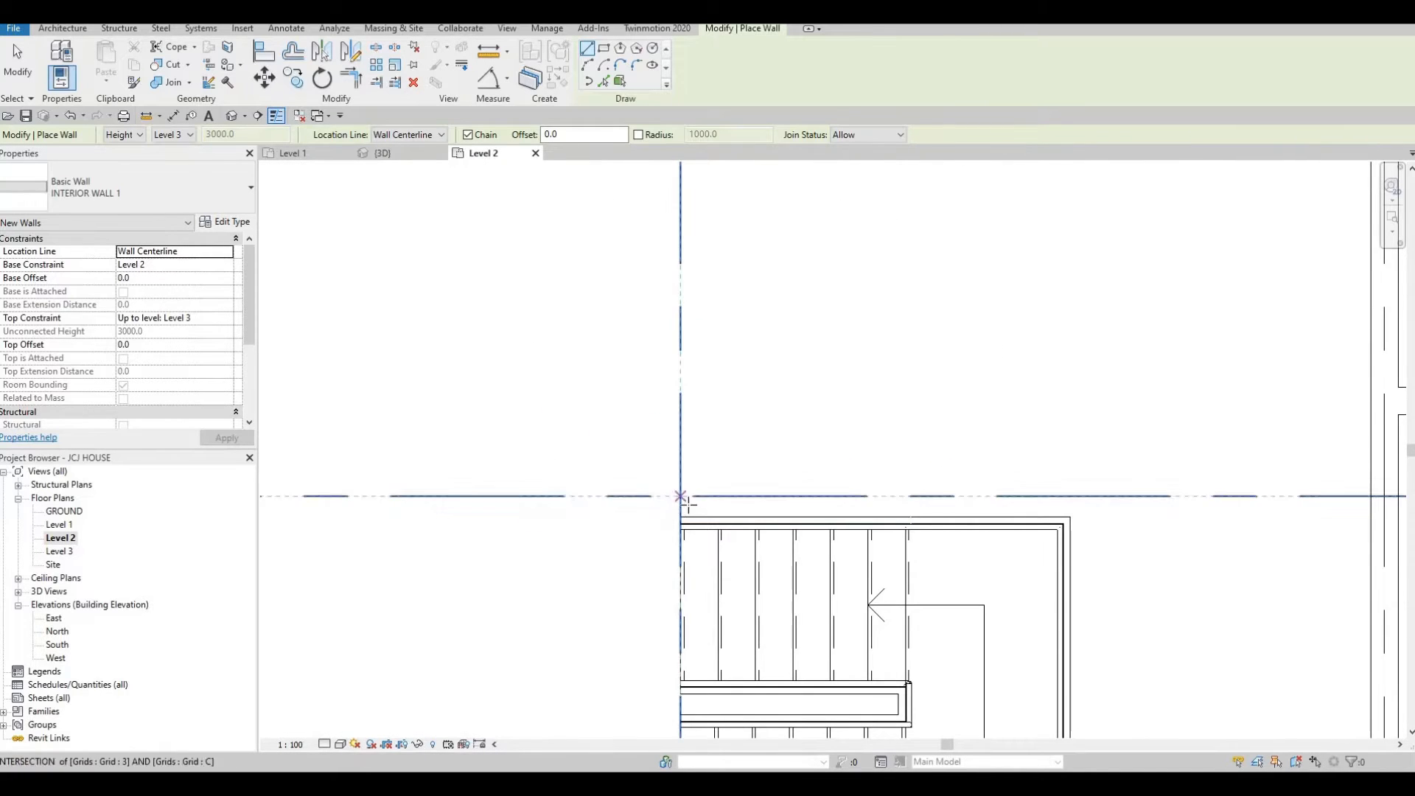
{"action": "left_click", "coordinate": [679, 506]}
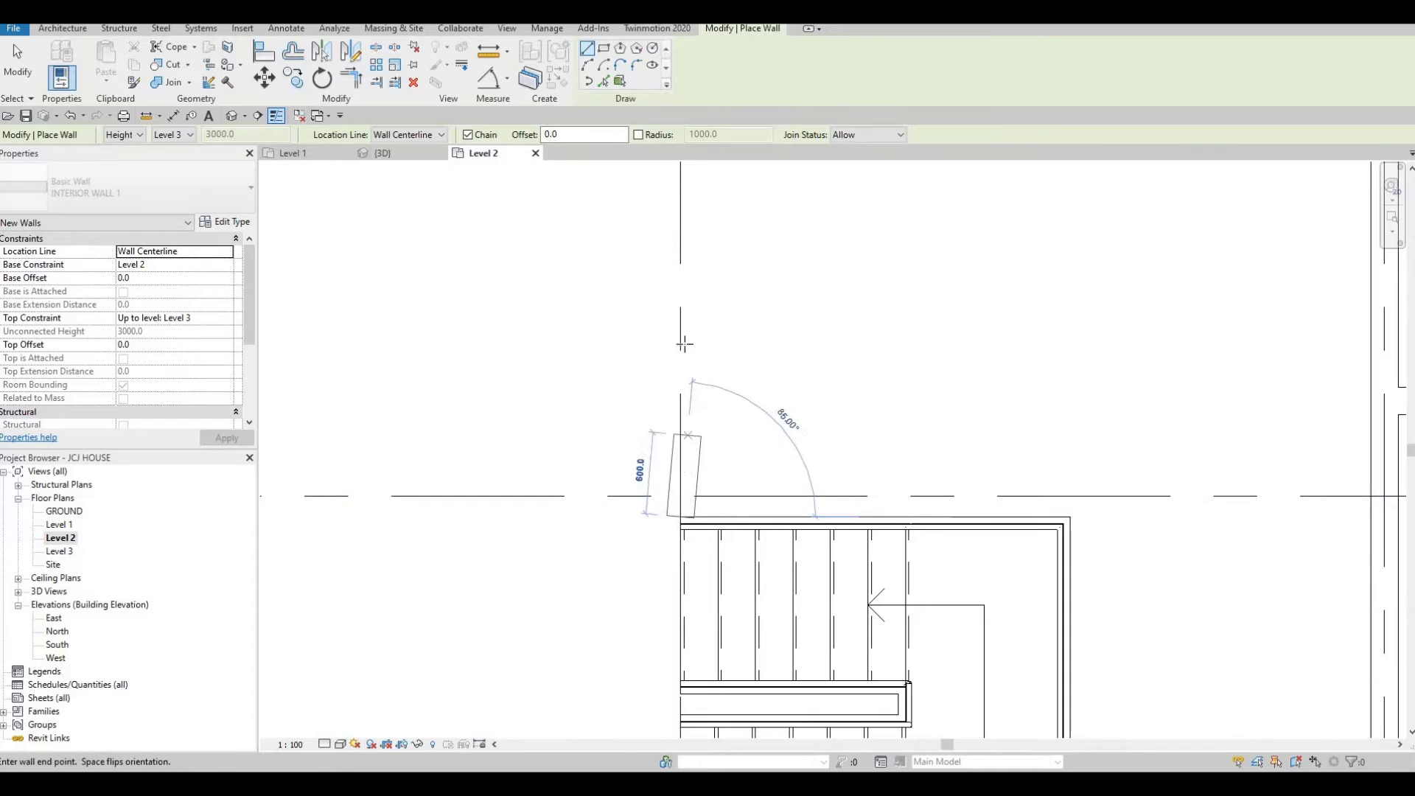
{"action": "scroll", "coordinate": [684, 531], "scroll_direction": "down", "scroll_amount": 3}
{"action": "scroll", "coordinate": [684, 240], "scroll_direction": "up", "scroll_amount": 3}
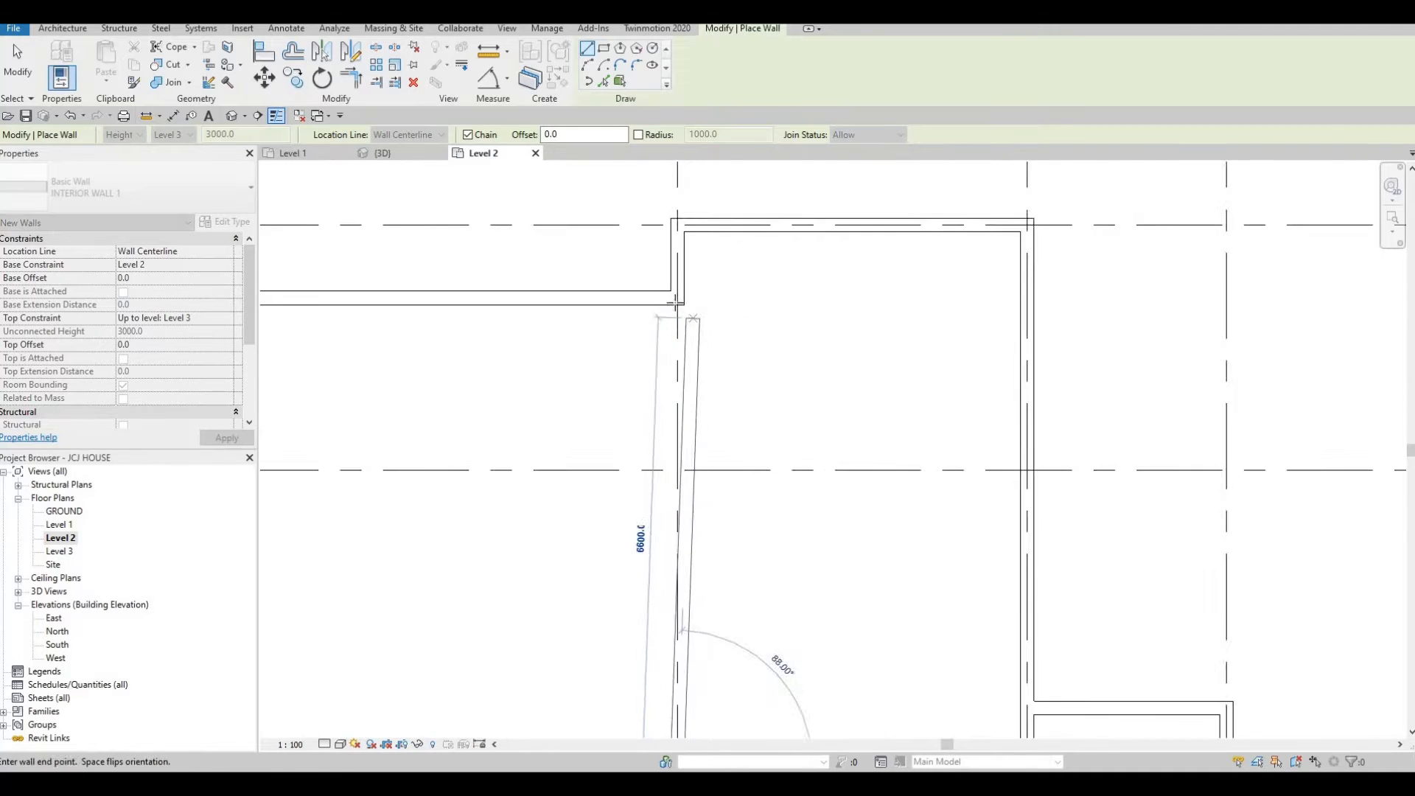
{"action": "left_click", "coordinate": [731, 431]}
{"action": "key", "text": "Escape"}
{"action": "scroll", "coordinate": [936, 475], "scroll_direction": "down", "scroll_amount": 5}
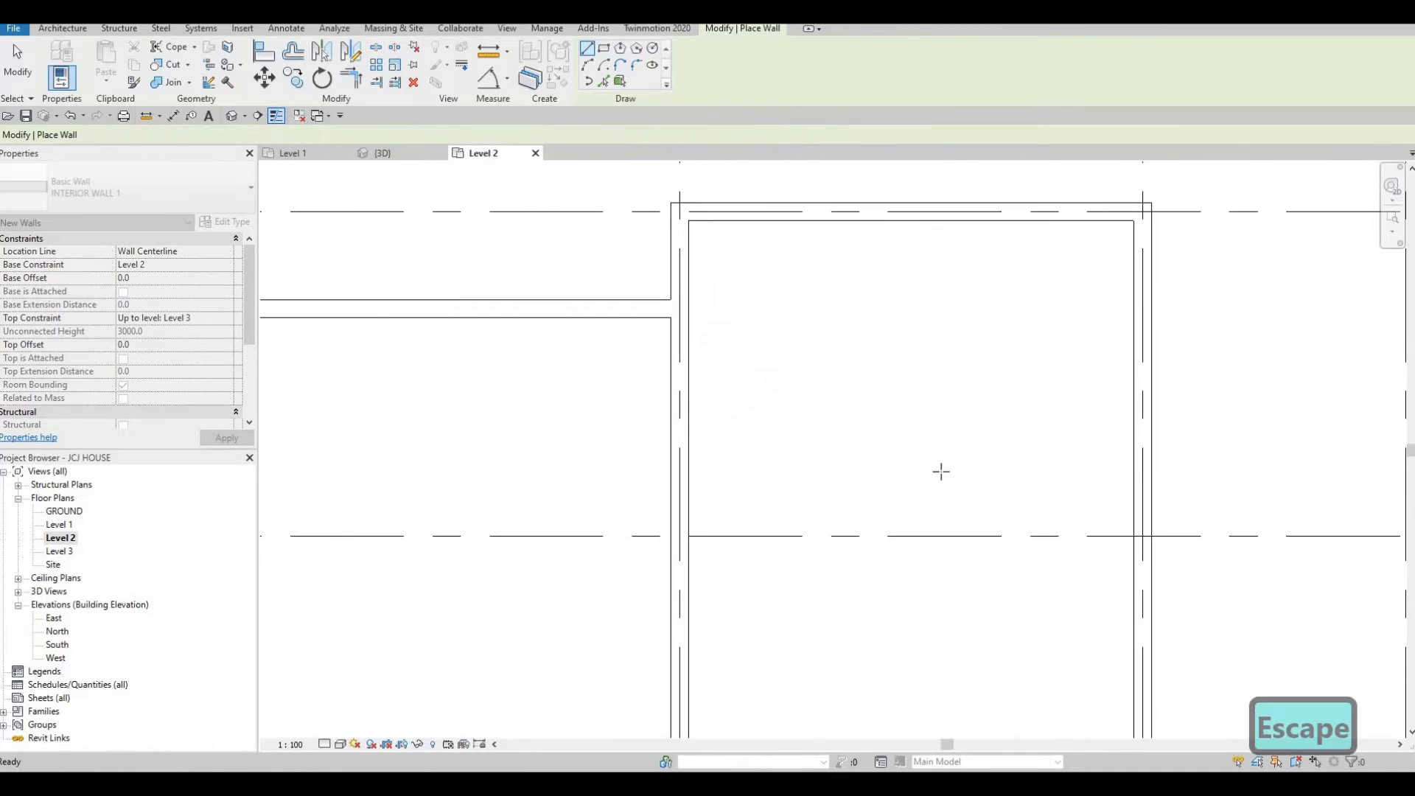
Draw an interior wall from the grid D wall south to the south exterior wall near grid E.
{"action": "middle_click_drag", "start_coordinate": [929, 496], "coordinate": [928, 412]}
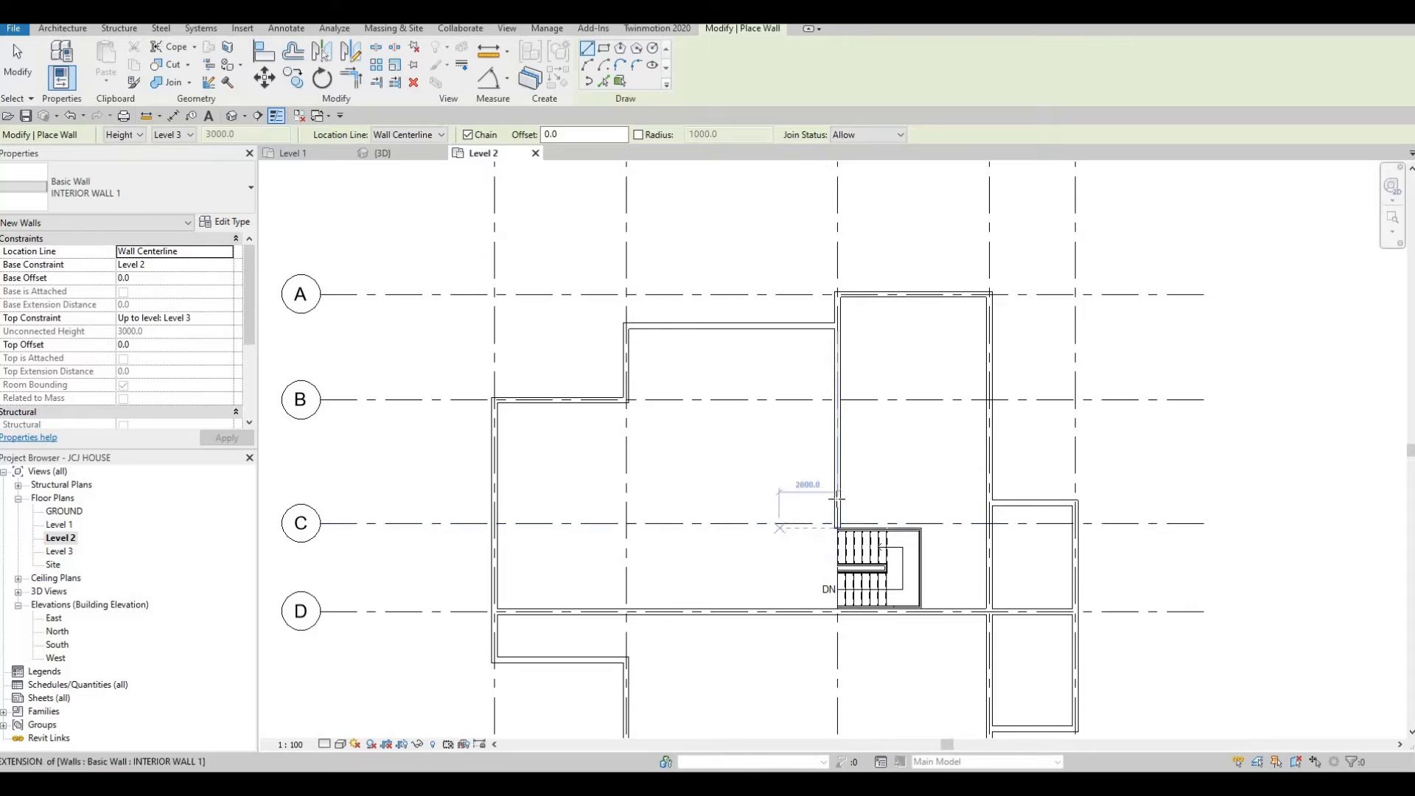
{"action": "middle_click_drag", "start_coordinate": [834, 496], "coordinate": [899, 448]}
{"action": "middle_click_drag", "start_coordinate": [802, 523], "coordinate": [811, 490]}
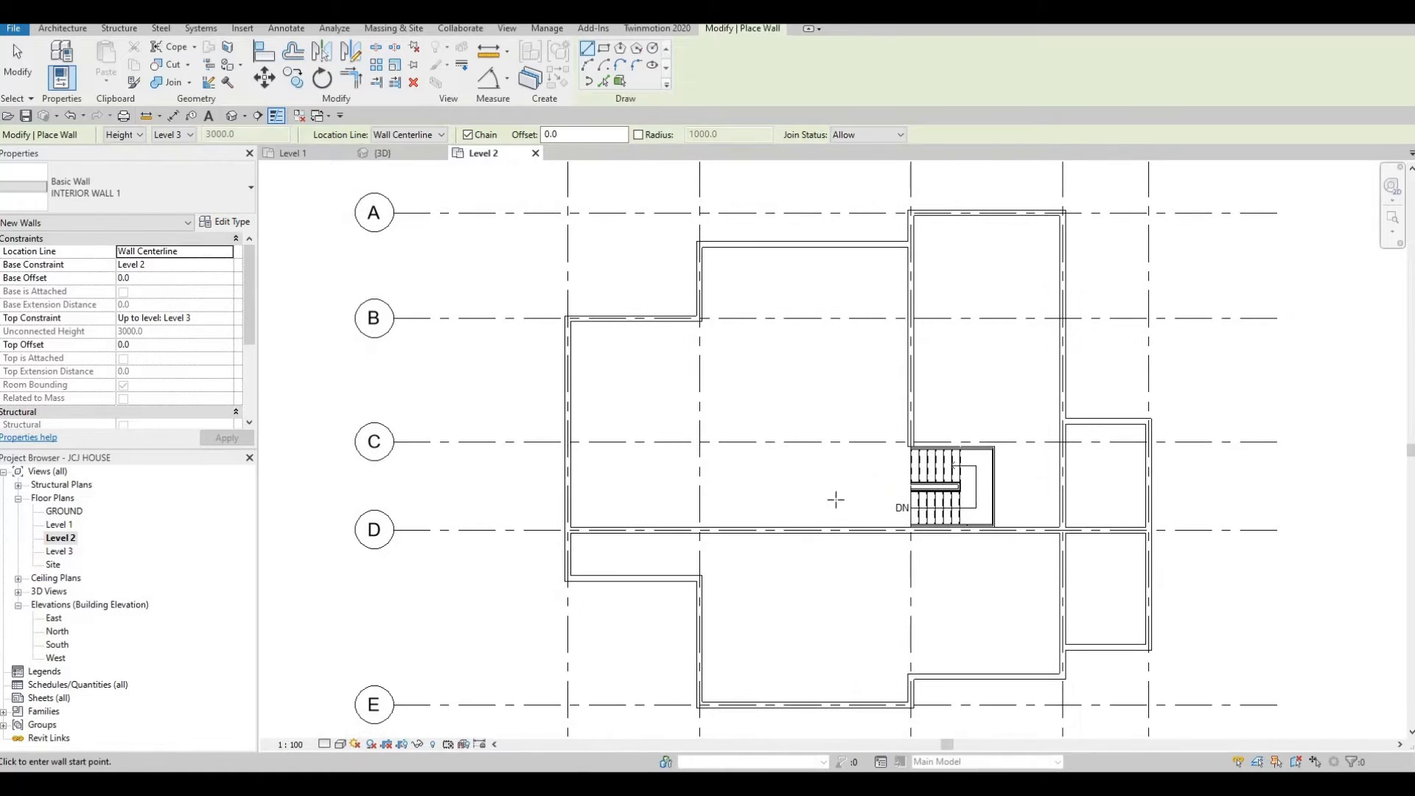
{"action": "middle_click_drag", "start_coordinate": [882, 564], "coordinate": [852, 509]}
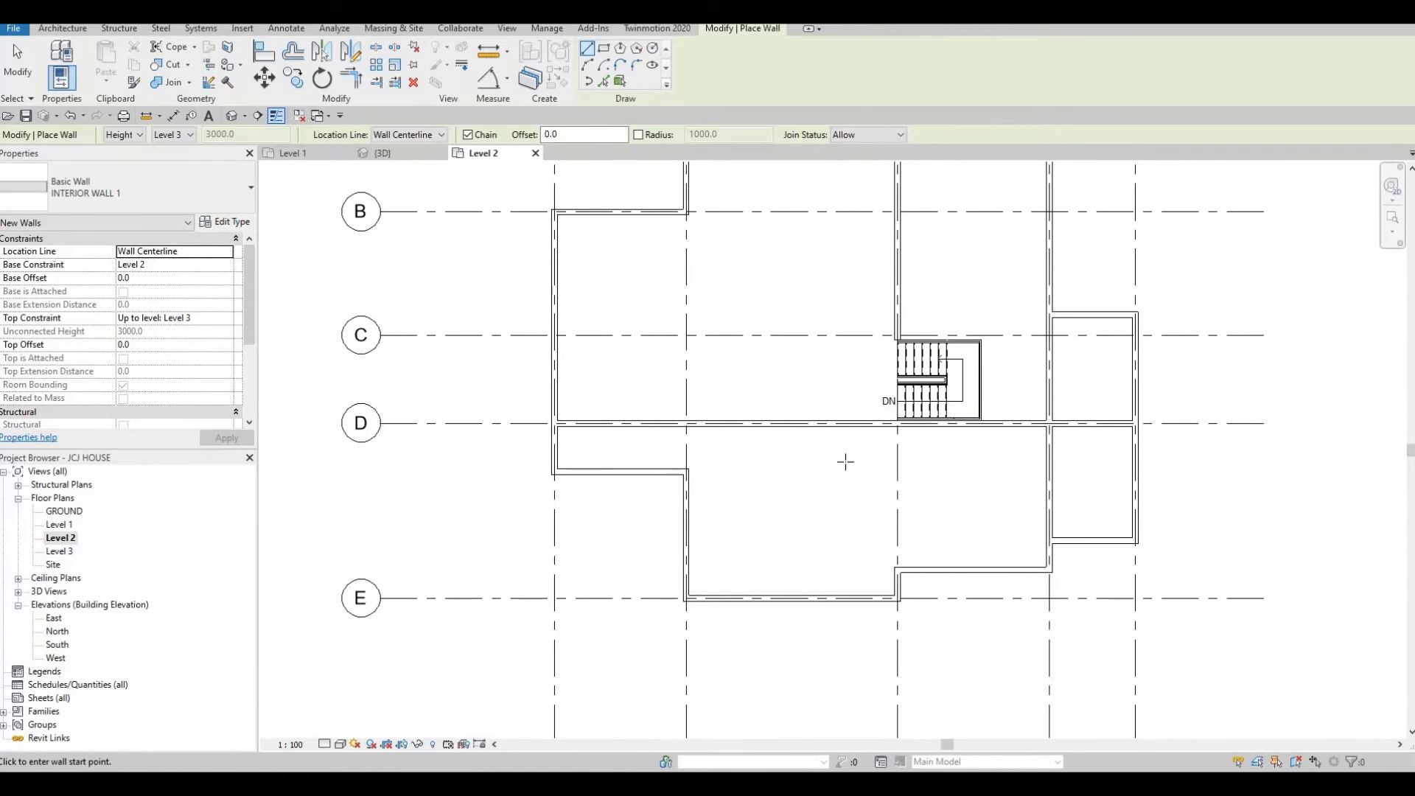
{"action": "left_click", "coordinate": [845, 424]}
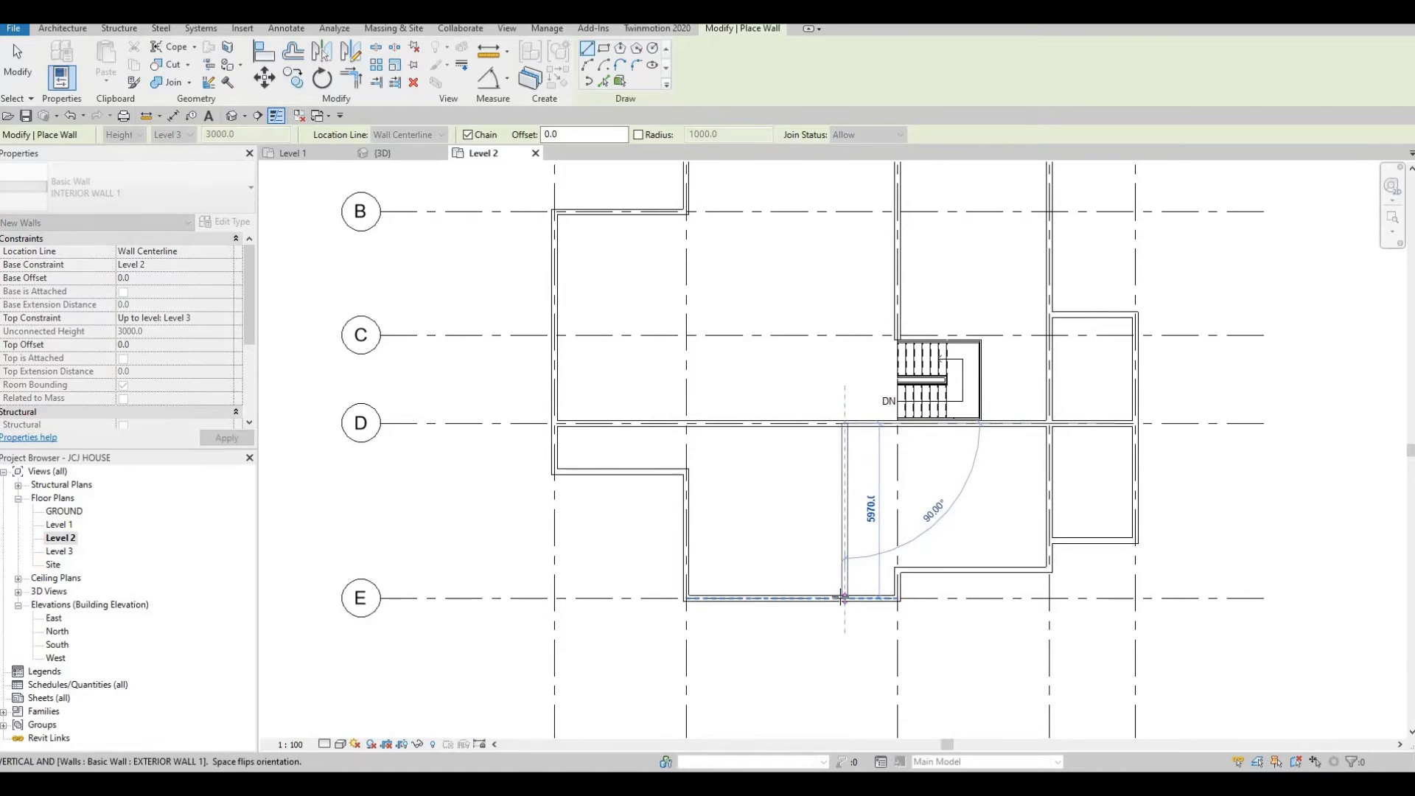
{"action": "left_click", "coordinate": [845, 598]}
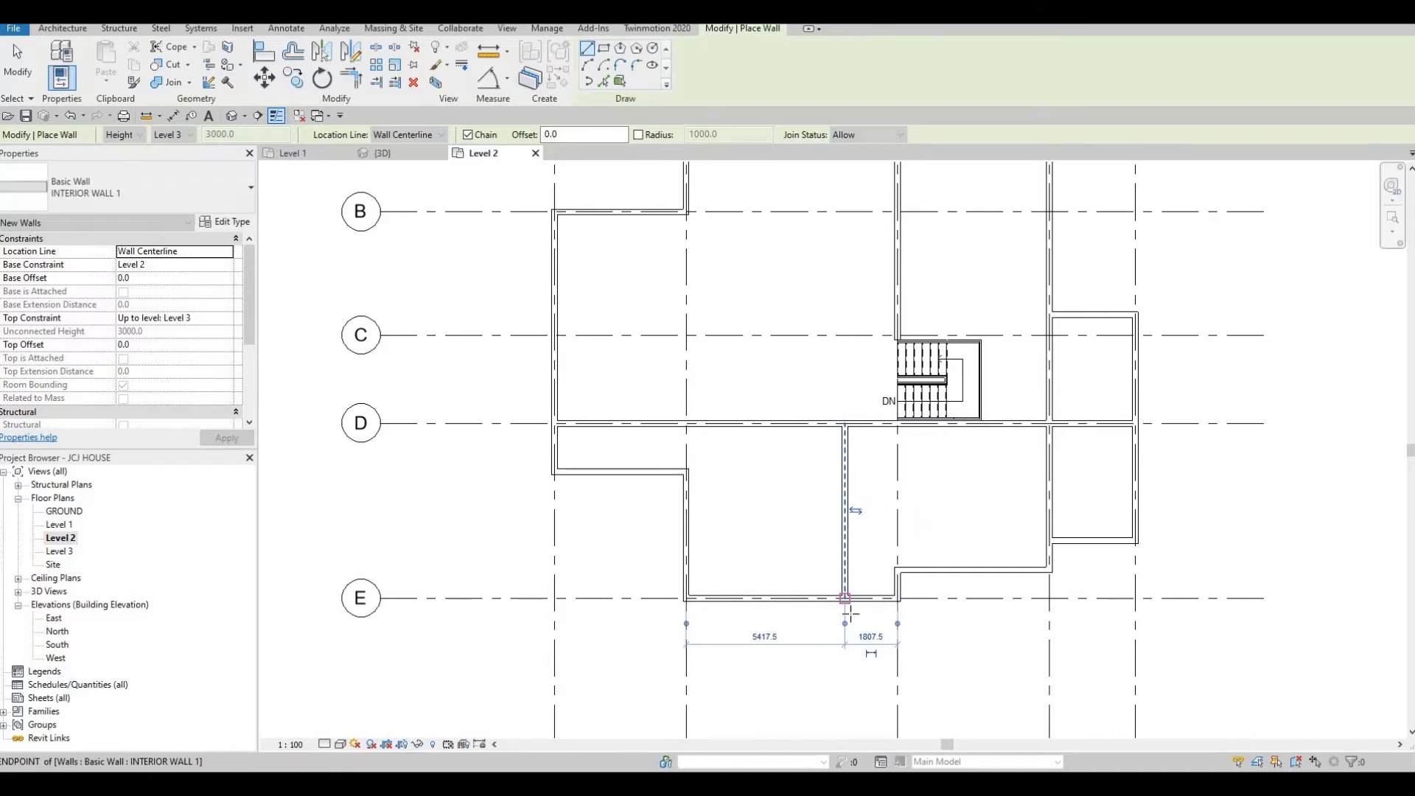
{"action": "key", "text": "Escape"}
{"action": "key", "text": "Escape"}
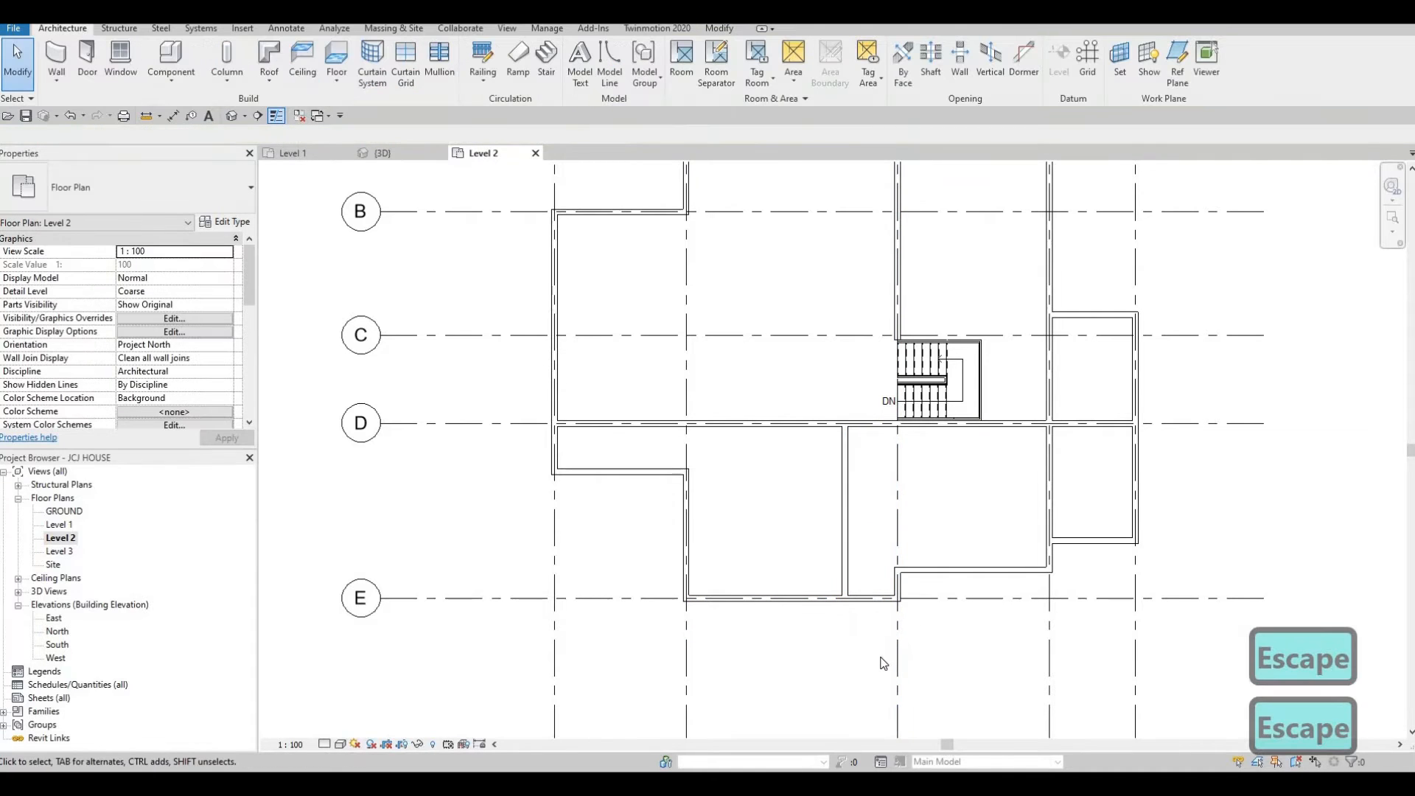
Select the new wall and set its distance to the exterior wall corner to 2350 mm.
{"action": "key", "text": "F1"}
{"action": "key", "text": "F1"}
{"action": "left_click", "coordinate": [844, 477]}
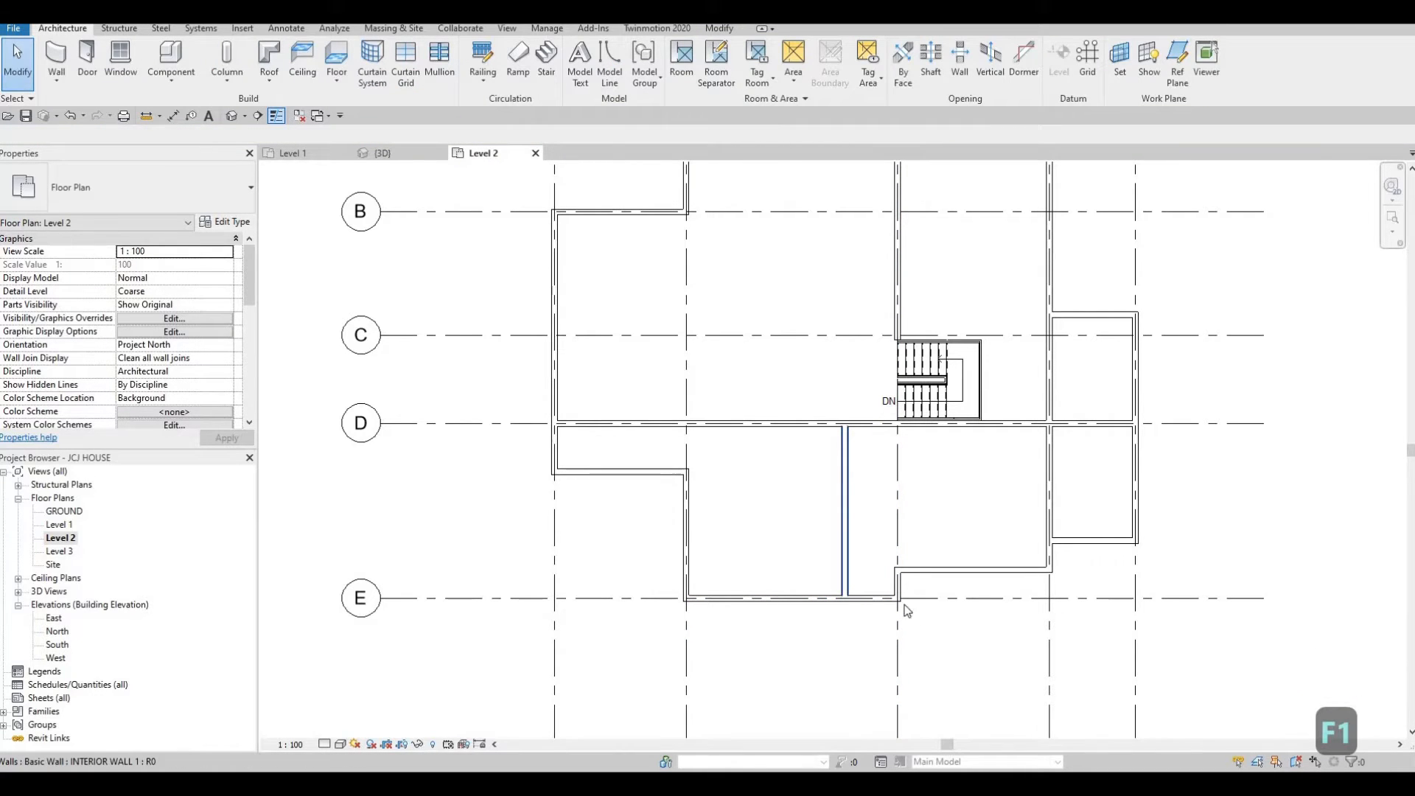
{"action": "left_click", "coordinate": [871, 636]}
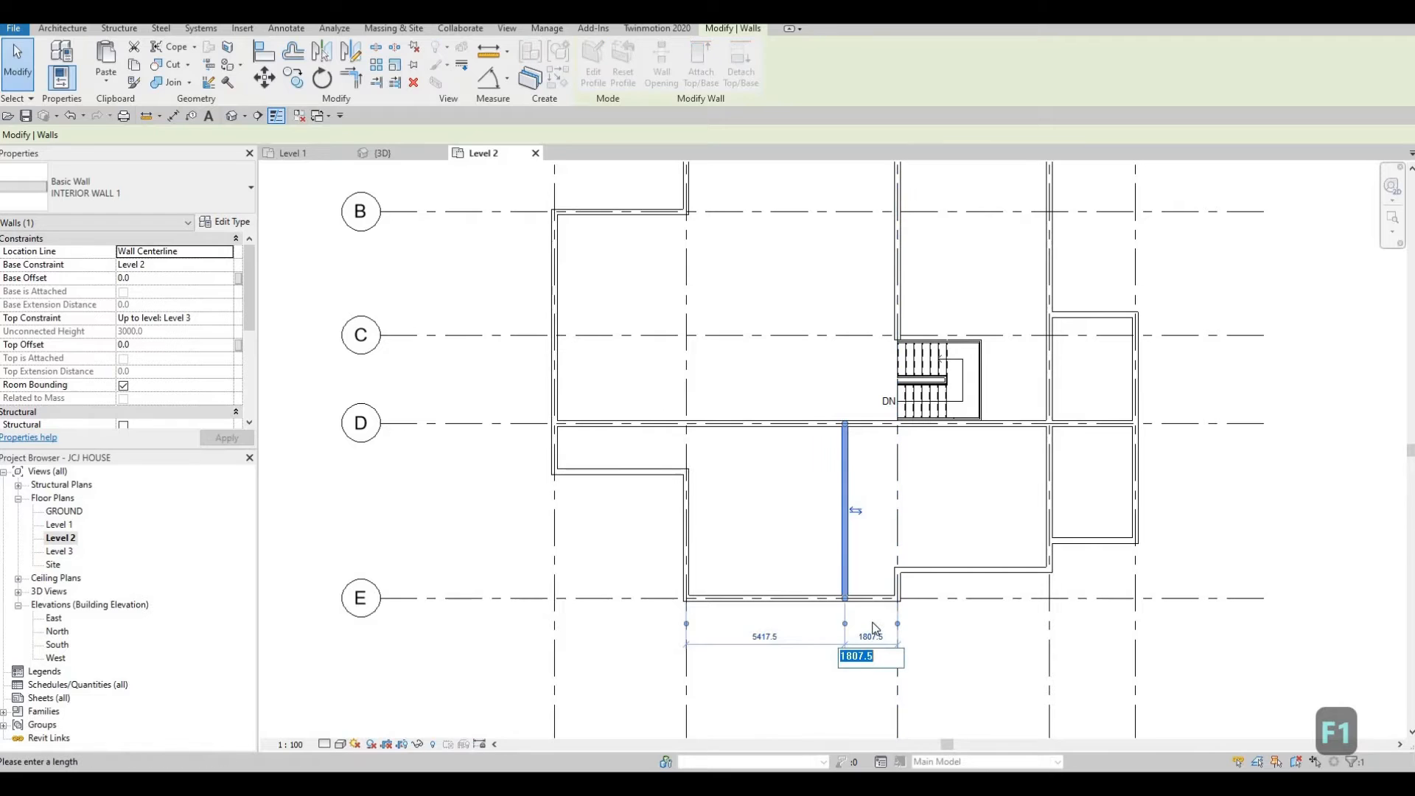
{"action": "type", "text": "2350"}
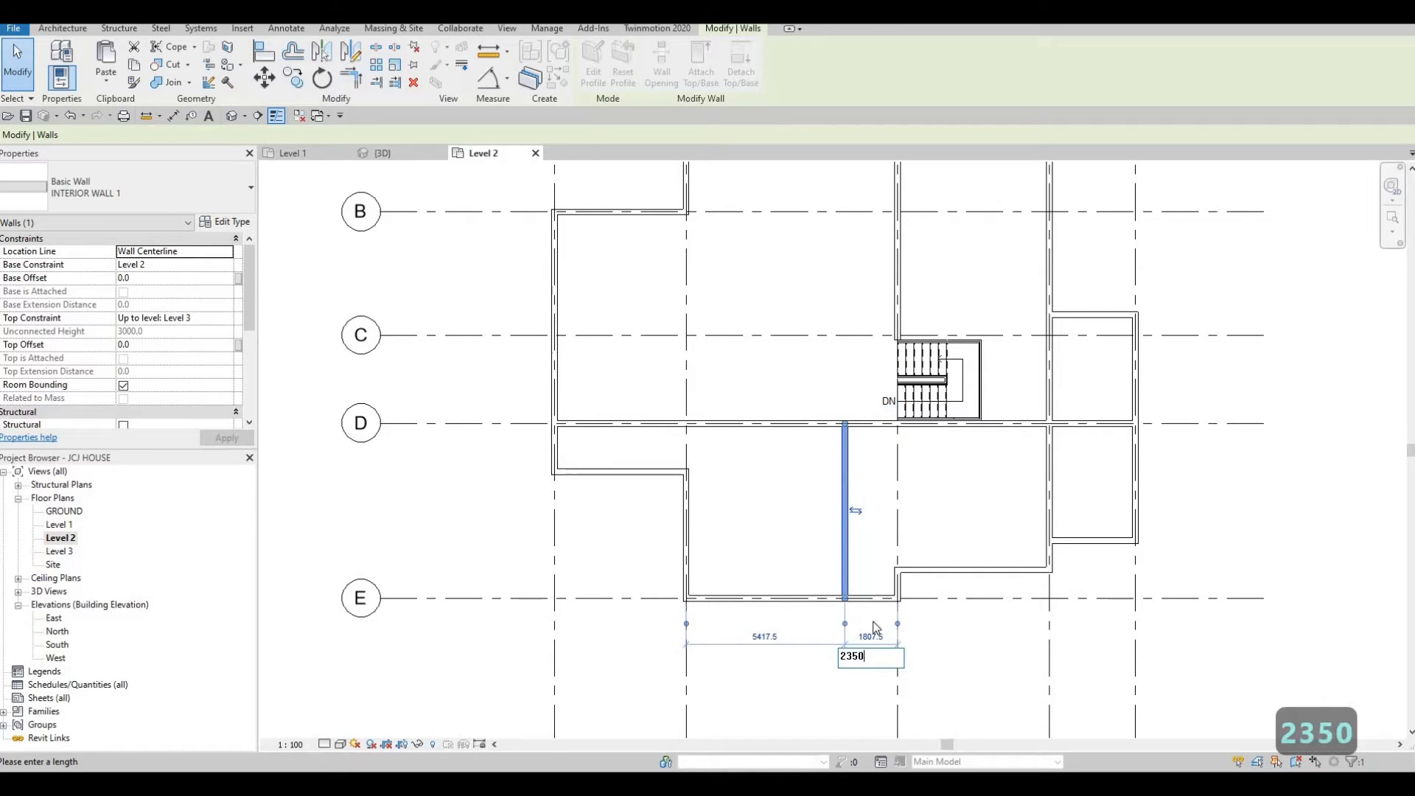
{"action": "key", "text": "Return"}
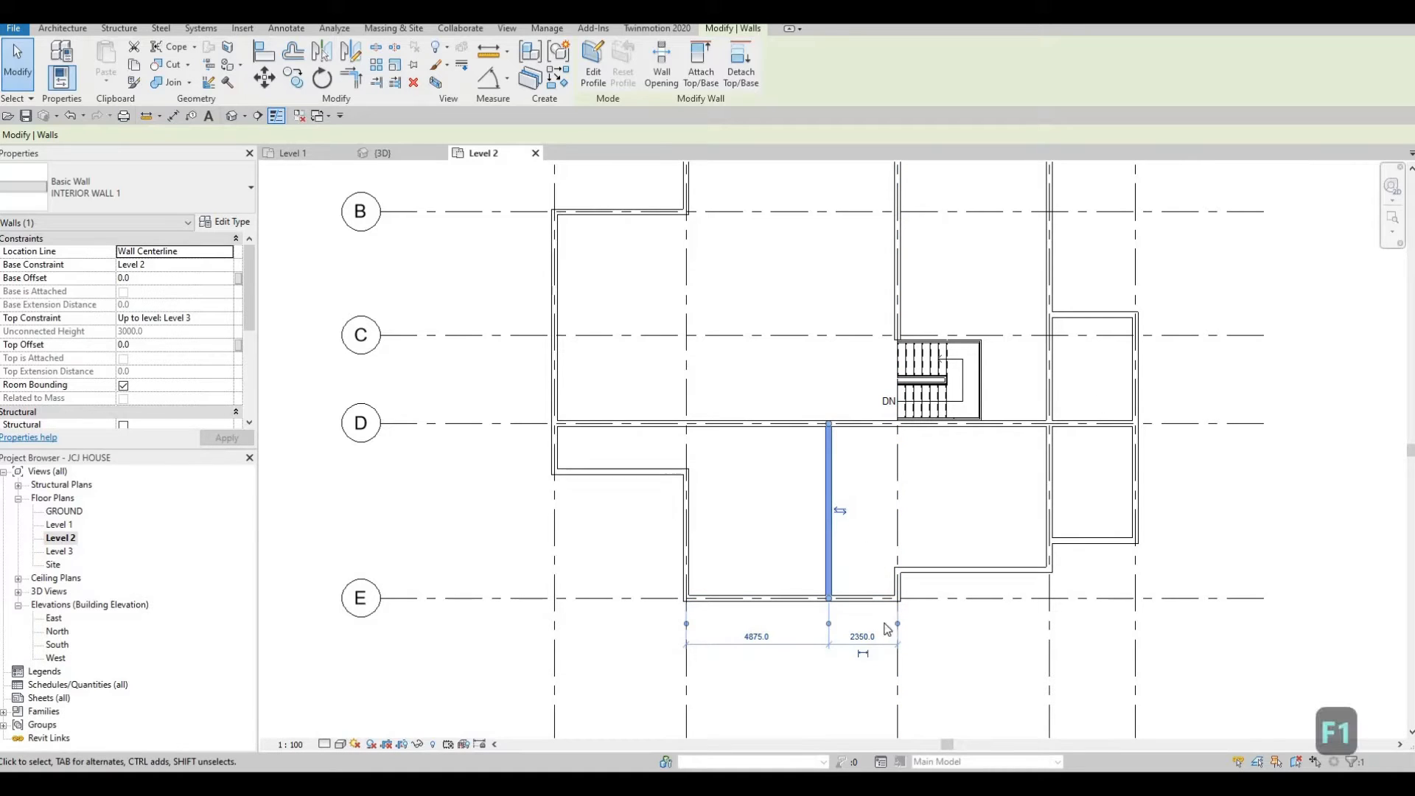
Set the new wall's distance to the exterior wall corner to 1200 mm.
{"action": "left_click", "coordinate": [864, 637]}
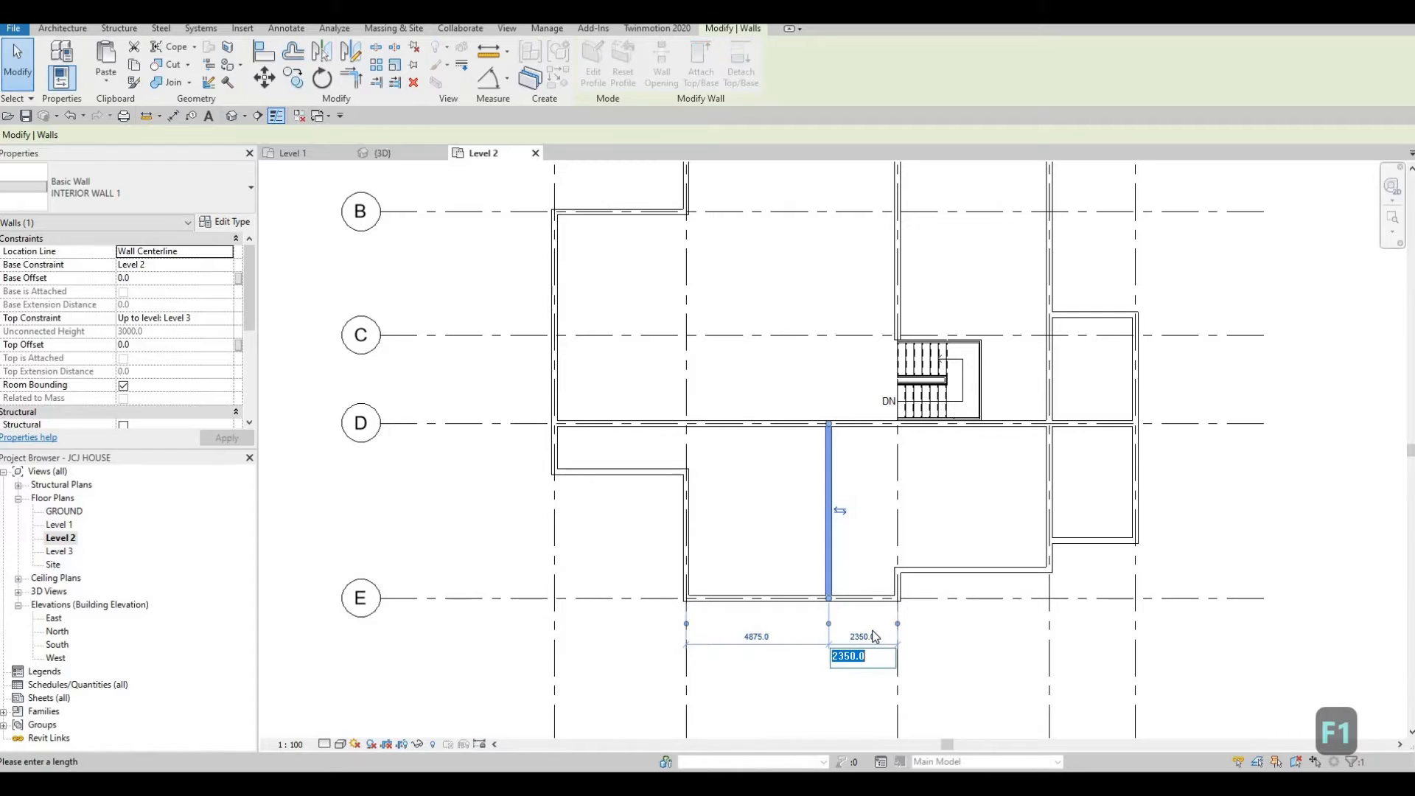
{"action": "type", "text": "1200"}
{"action": "key", "text": "Return"}
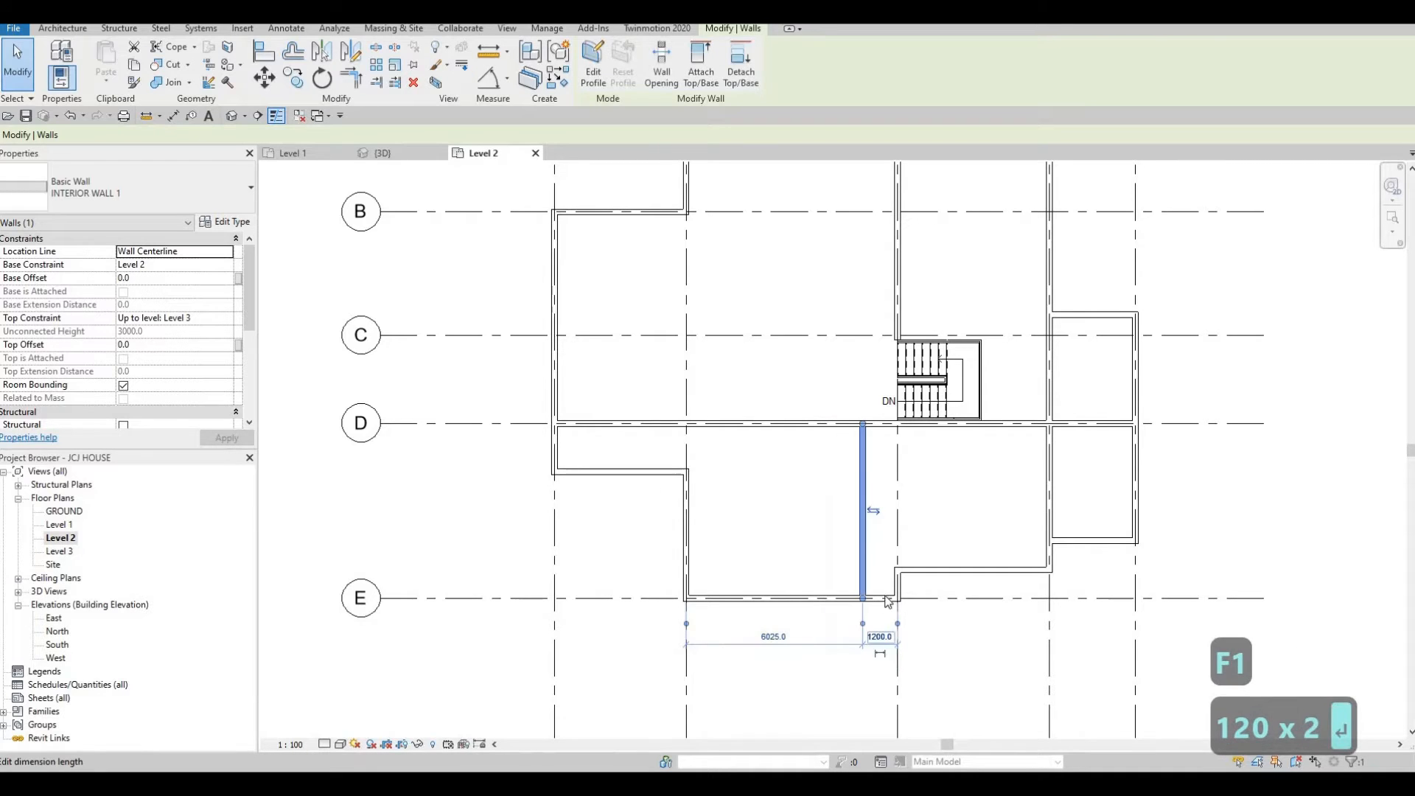
{"action": "key", "text": "Escape"}
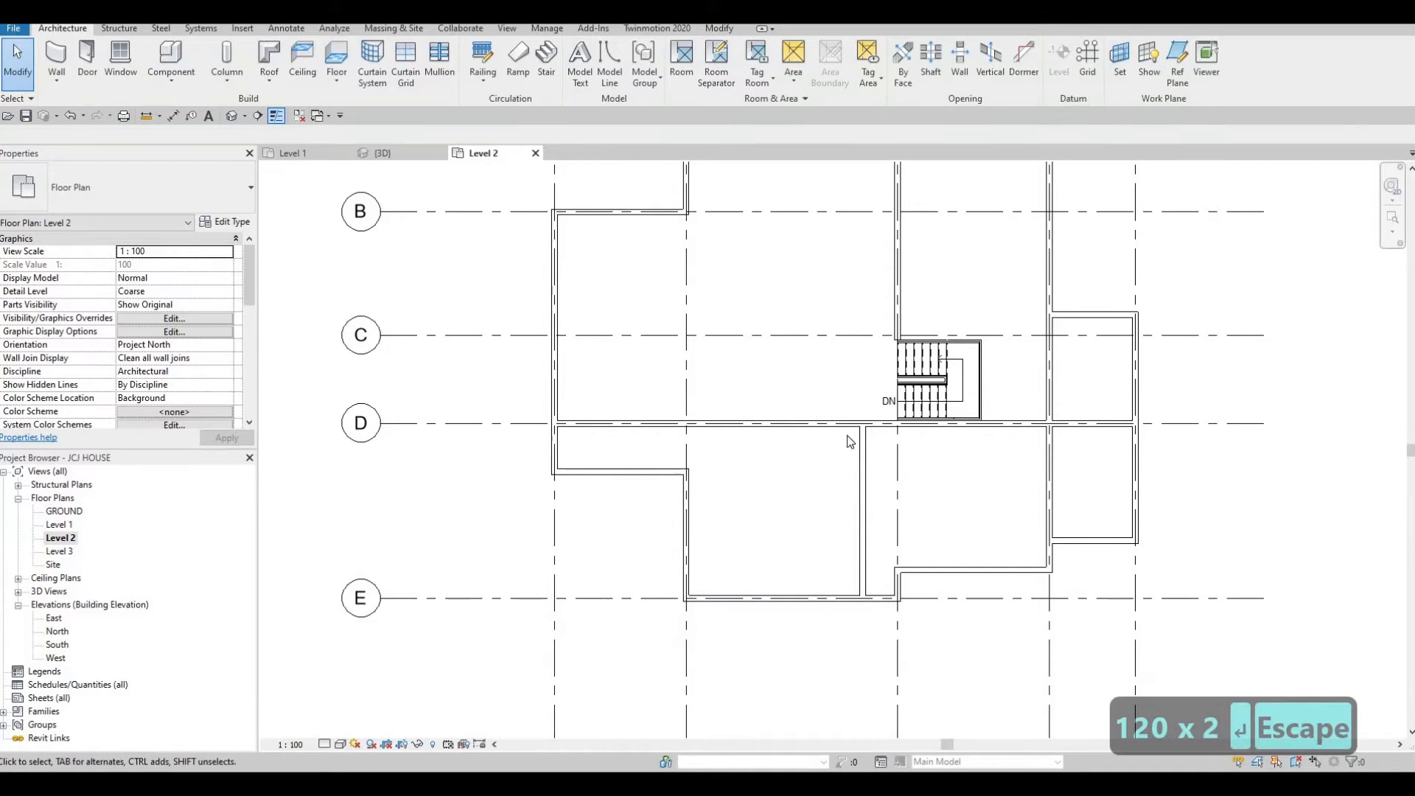
Create a similar INTERIOR WALL 1 wall from the grid D wall down to the inner corner of the exterior wall.
{"action": "middle_click_drag", "start_coordinate": [913, 506], "coordinate": [927, 522]}
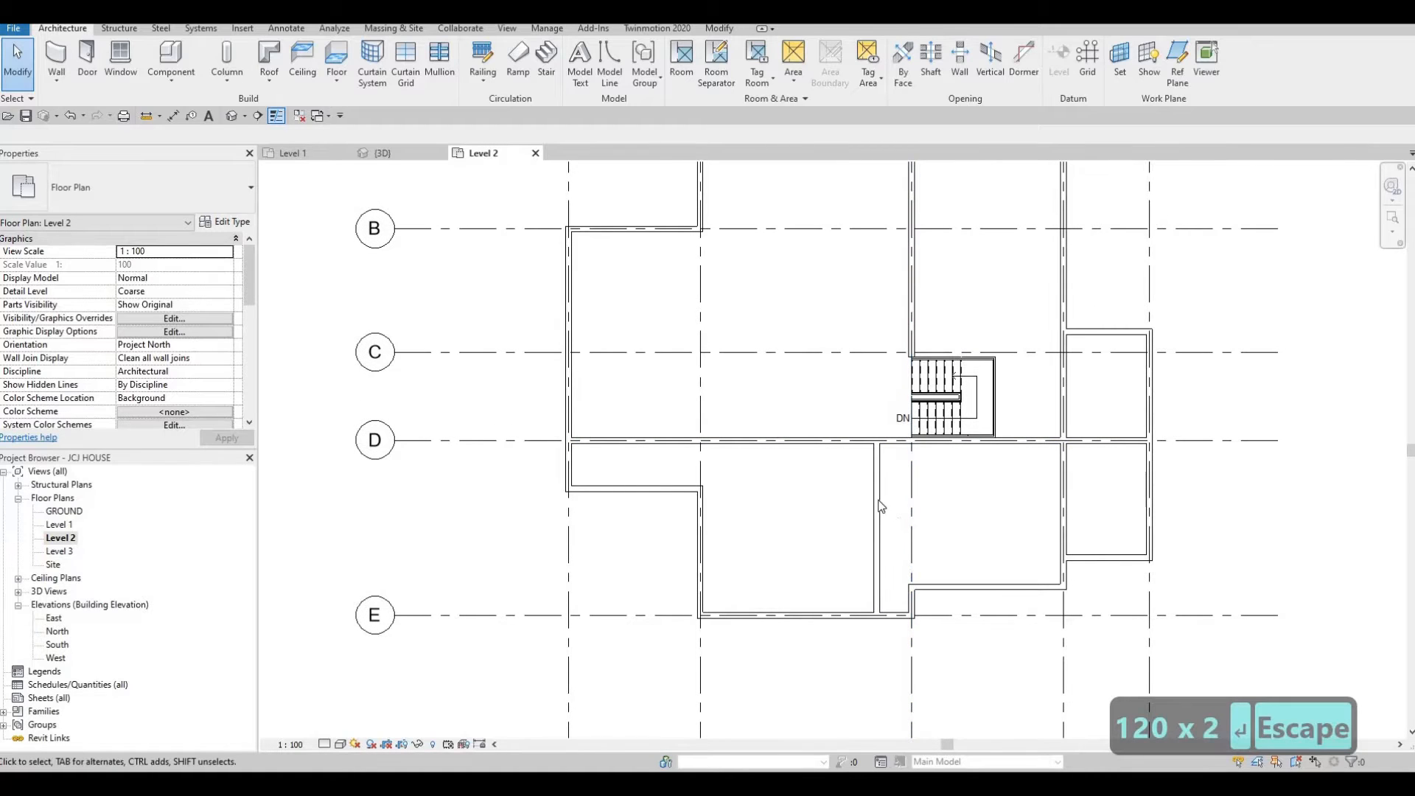
{"action": "scroll", "coordinate": [891, 442], "scroll_direction": "up", "scroll_amount": 3}
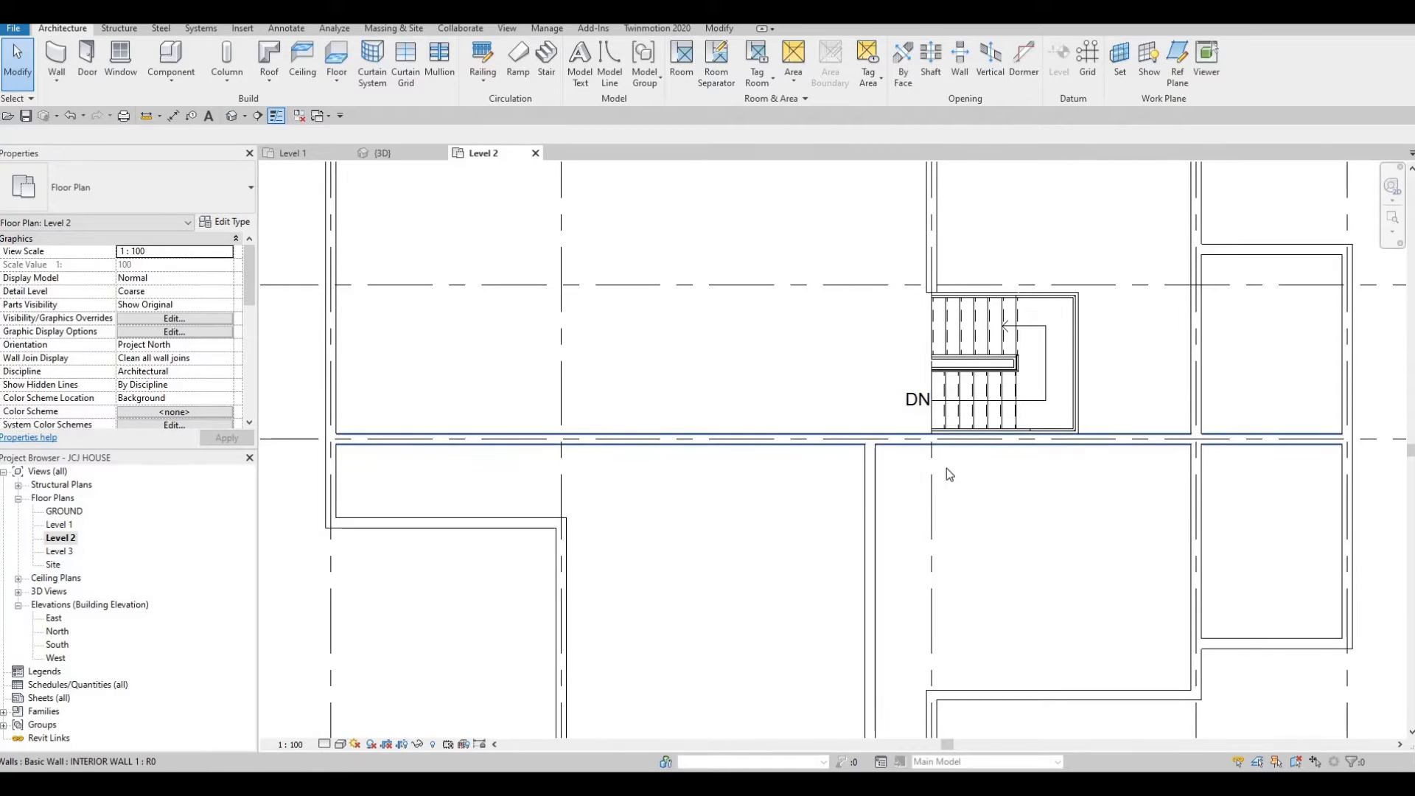
{"action": "scroll", "coordinate": [943, 474], "scroll_direction": "down", "scroll_amount": 2}
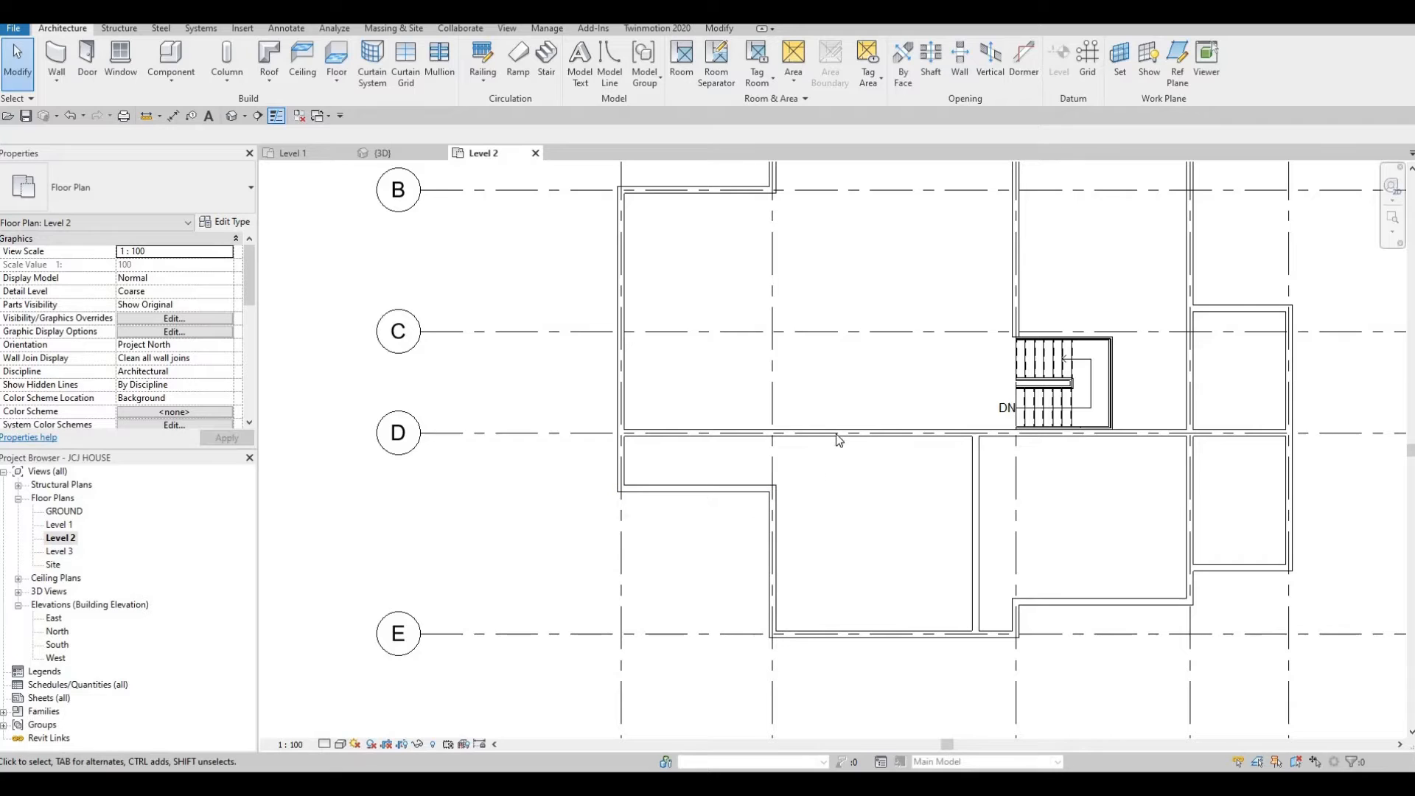
{"action": "left_click", "coordinate": [814, 473]}
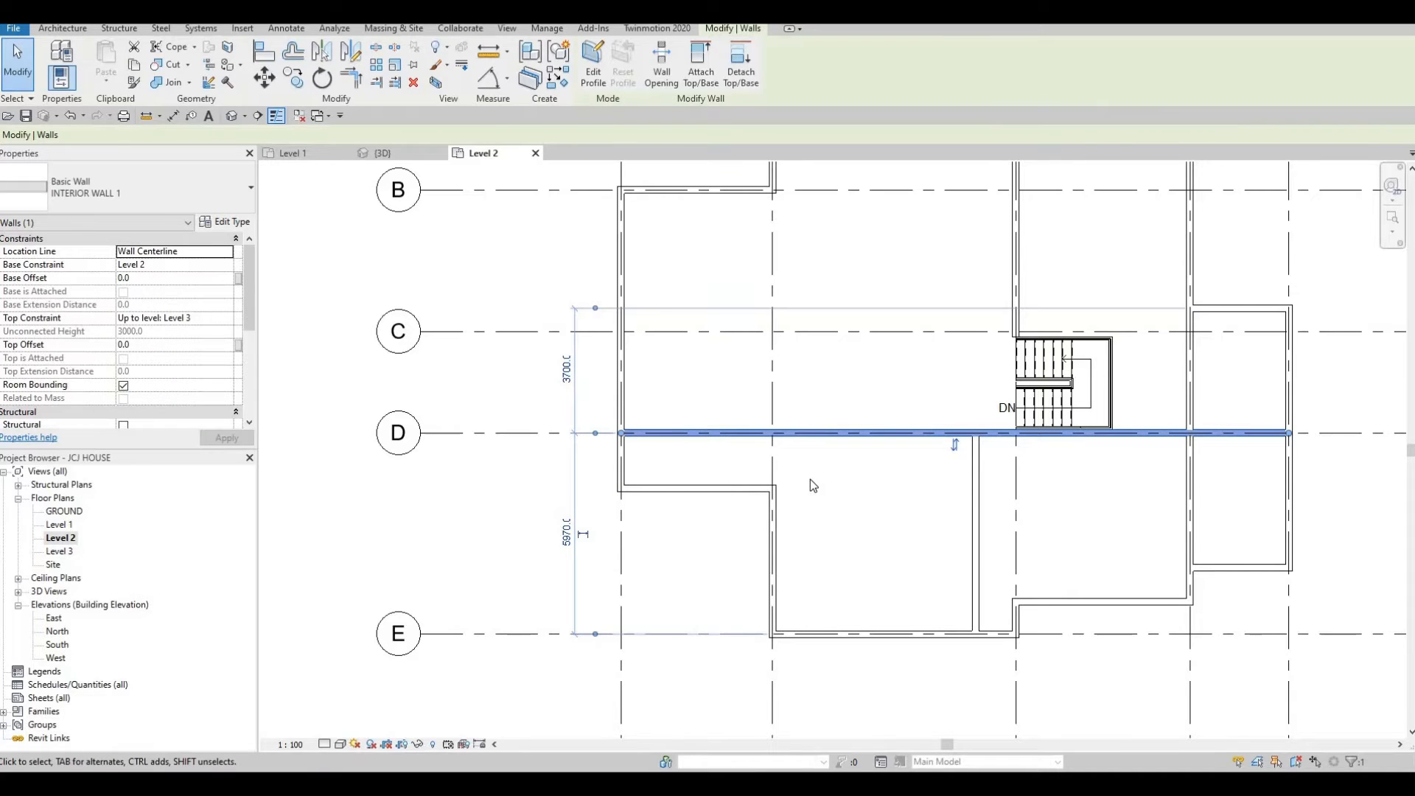
{"action": "key", "text": "c"}
{"action": "key", "text": "s"}
{"action": "scroll", "coordinate": [779, 476], "scroll_direction": "up", "scroll_amount": 3}
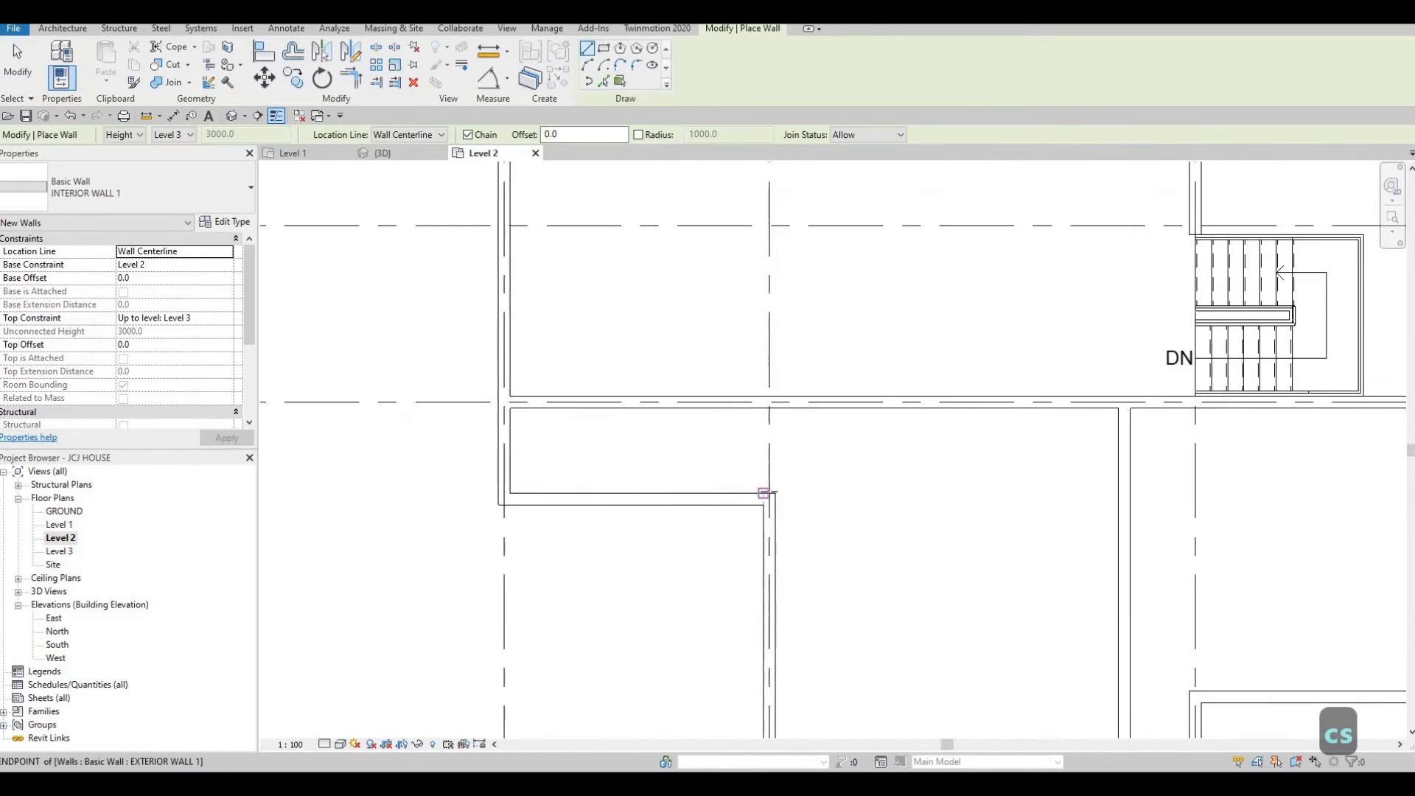
{"action": "scroll", "coordinate": [766, 493], "scroll_direction": "up", "scroll_amount": 2}
{"action": "left_click", "coordinate": [759, 409]}
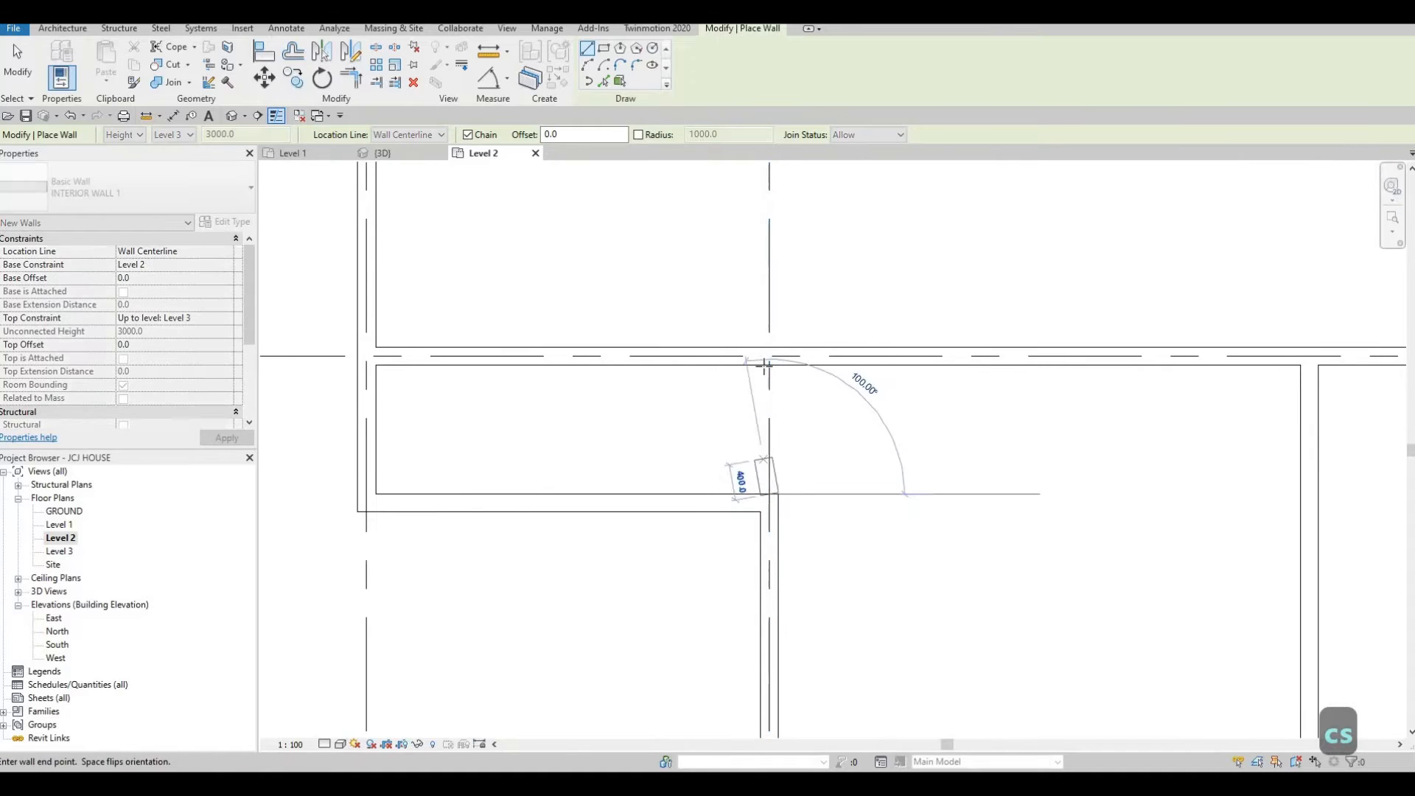
{"action": "left_click", "coordinate": [769, 493]}
{"action": "key", "text": "Escape"}
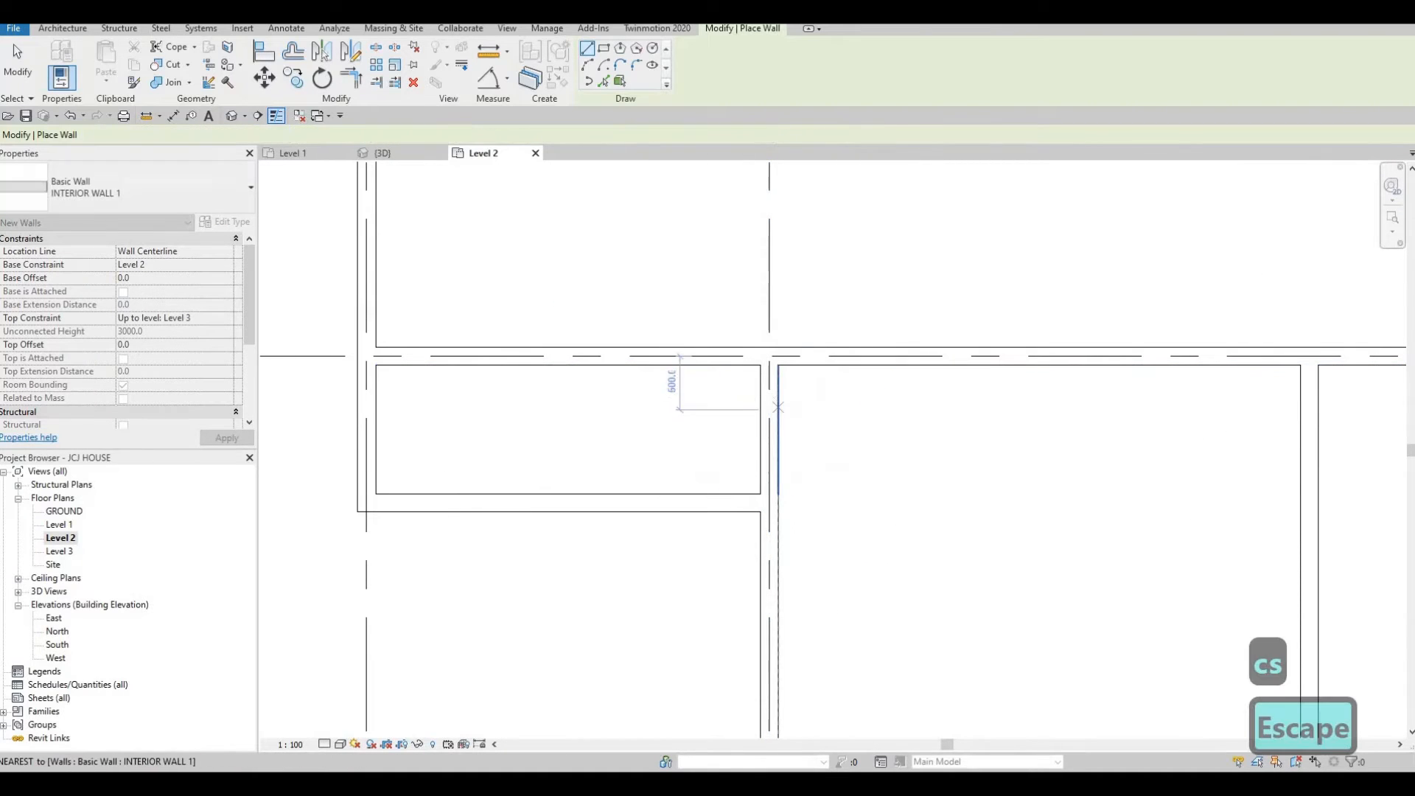
Draw an interior wall from the grid D wall down to the exterior wall, dividing the small western room.
{"action": "left_click", "coordinate": [565, 365]}
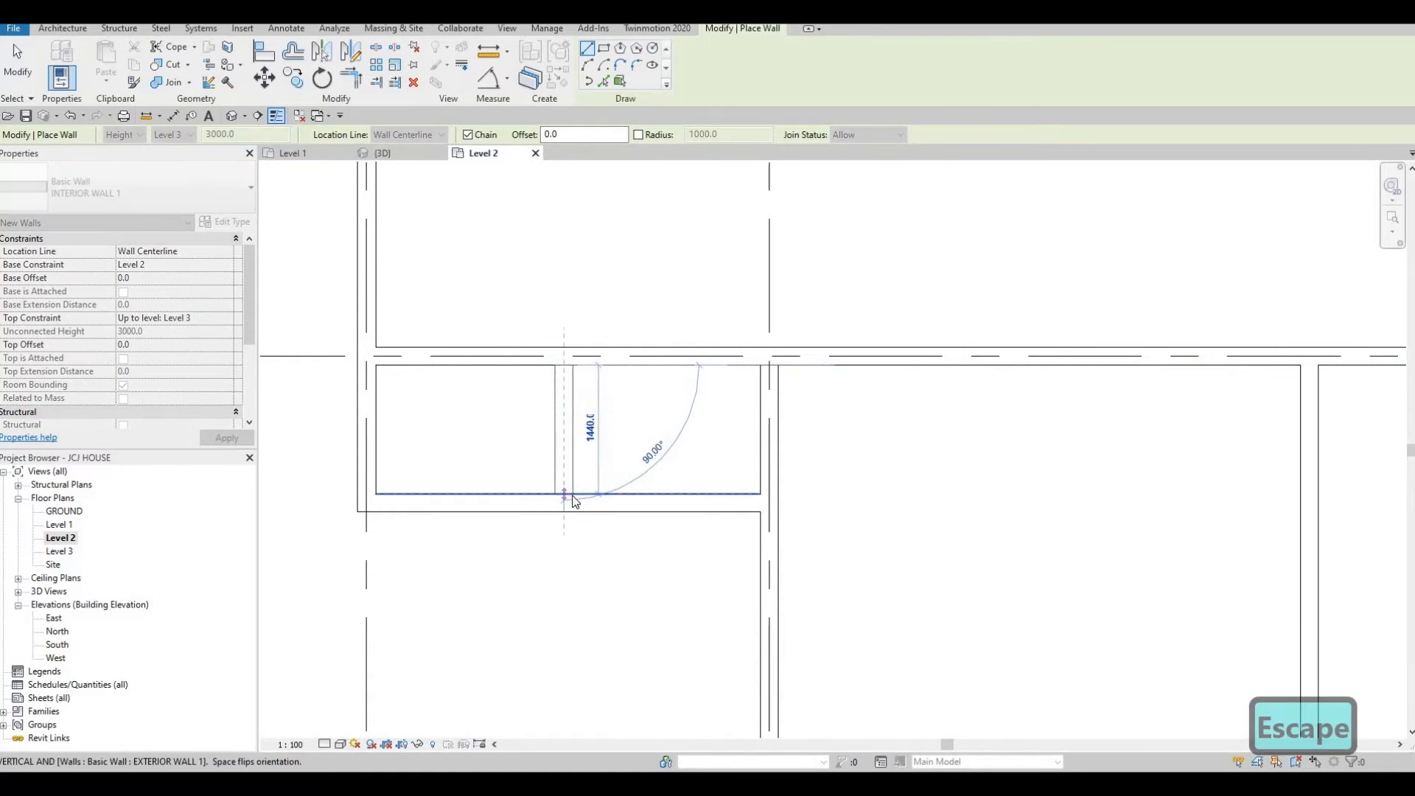
{"action": "left_click", "coordinate": [566, 493]}
{"action": "key", "text": "Escape"}
{"action": "key", "text": "Escape"}
Set the dividing wall's distance from the west exterior wall to 2700 mm.
{"action": "left_click", "coordinate": [564, 457]}
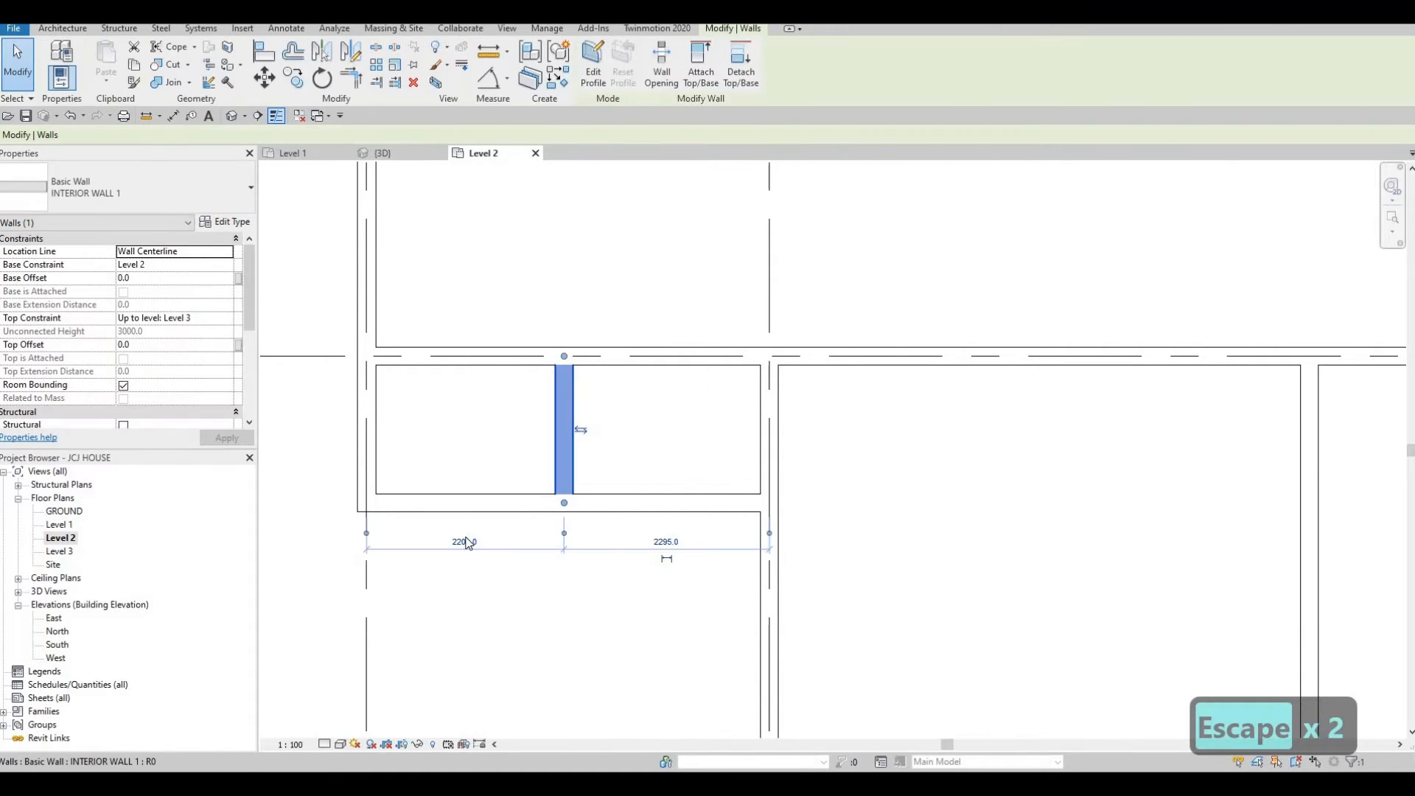
{"action": "left_click", "coordinate": [465, 542]}
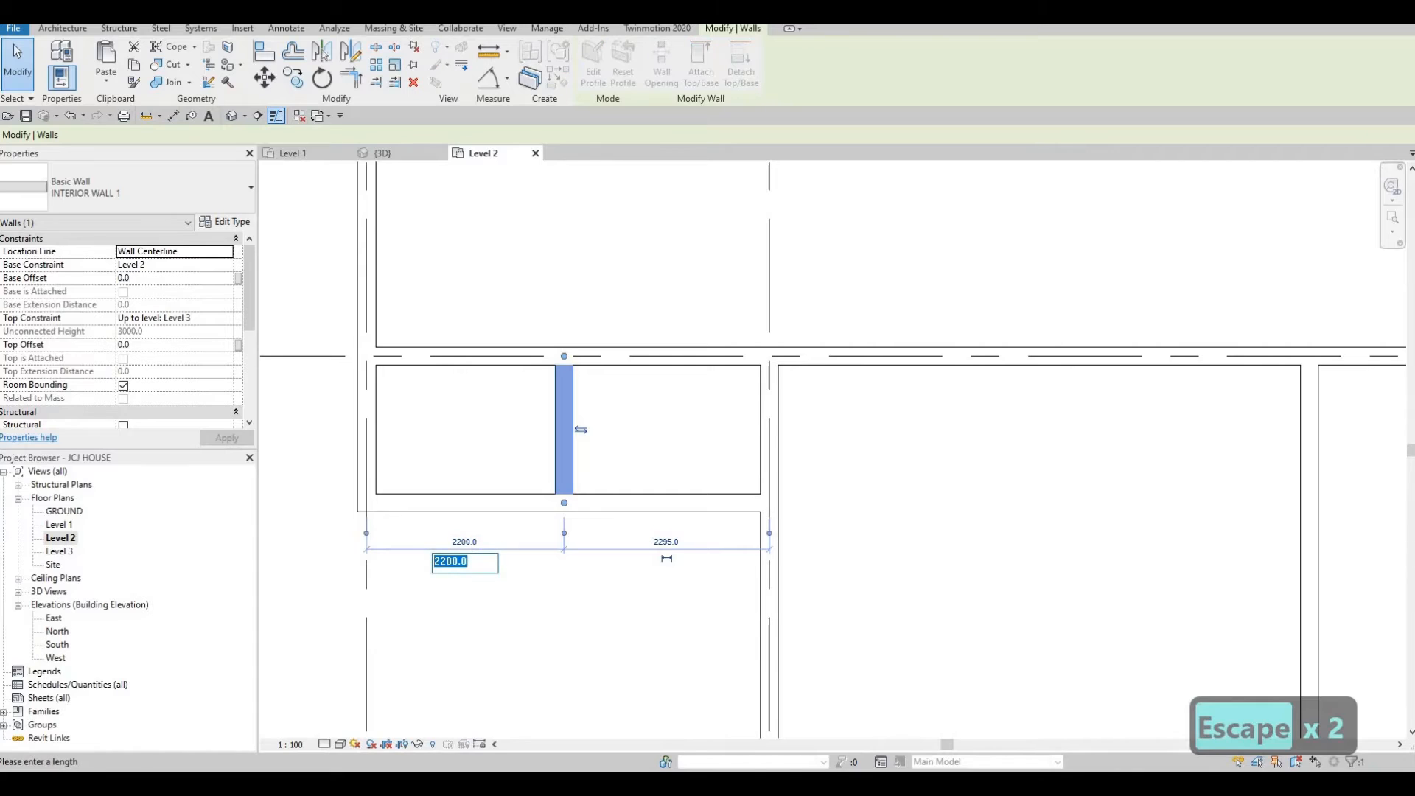
{"action": "type", "text": "2700"}
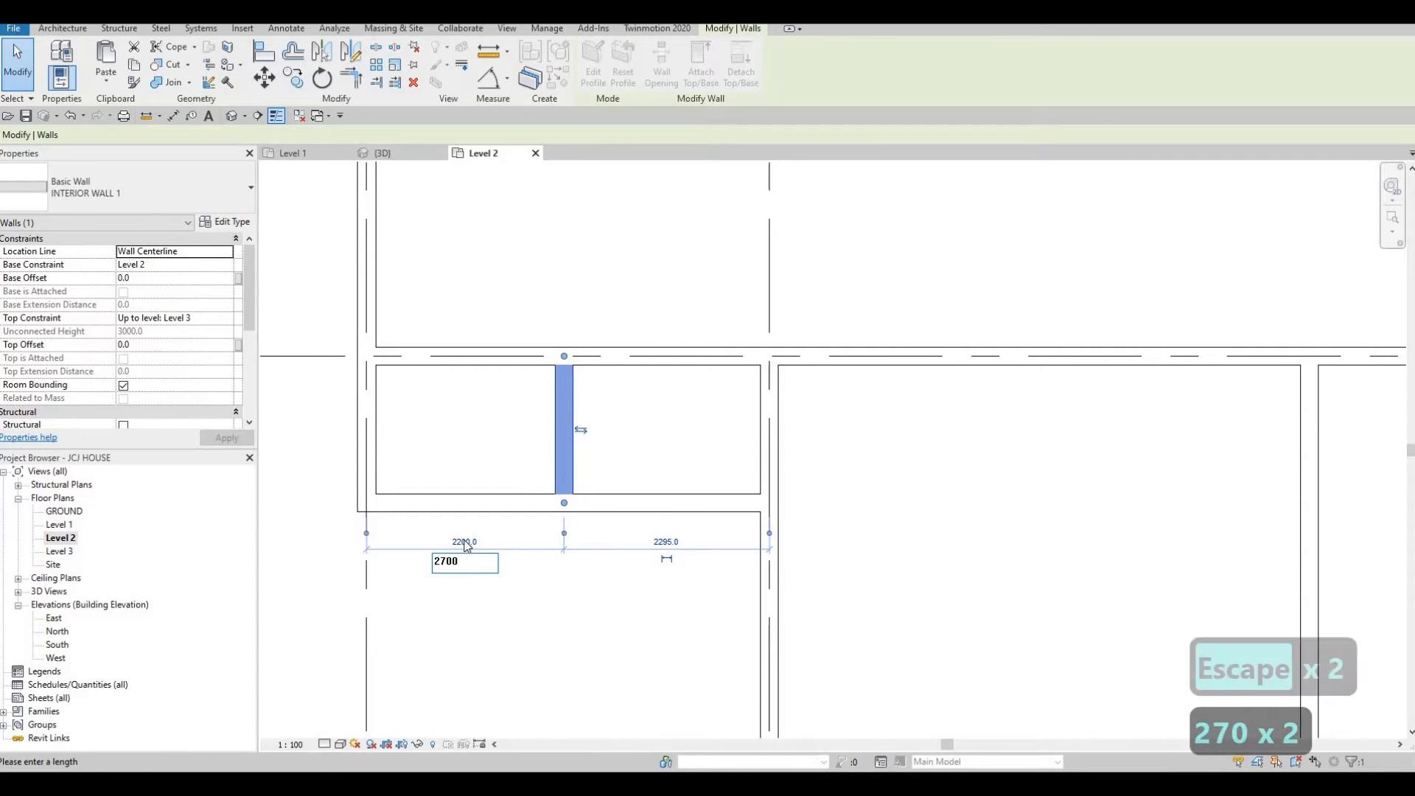
{"action": "key", "text": "Return"}
{"action": "key", "text": "Escape"}
{"action": "key", "text": "Escape"}
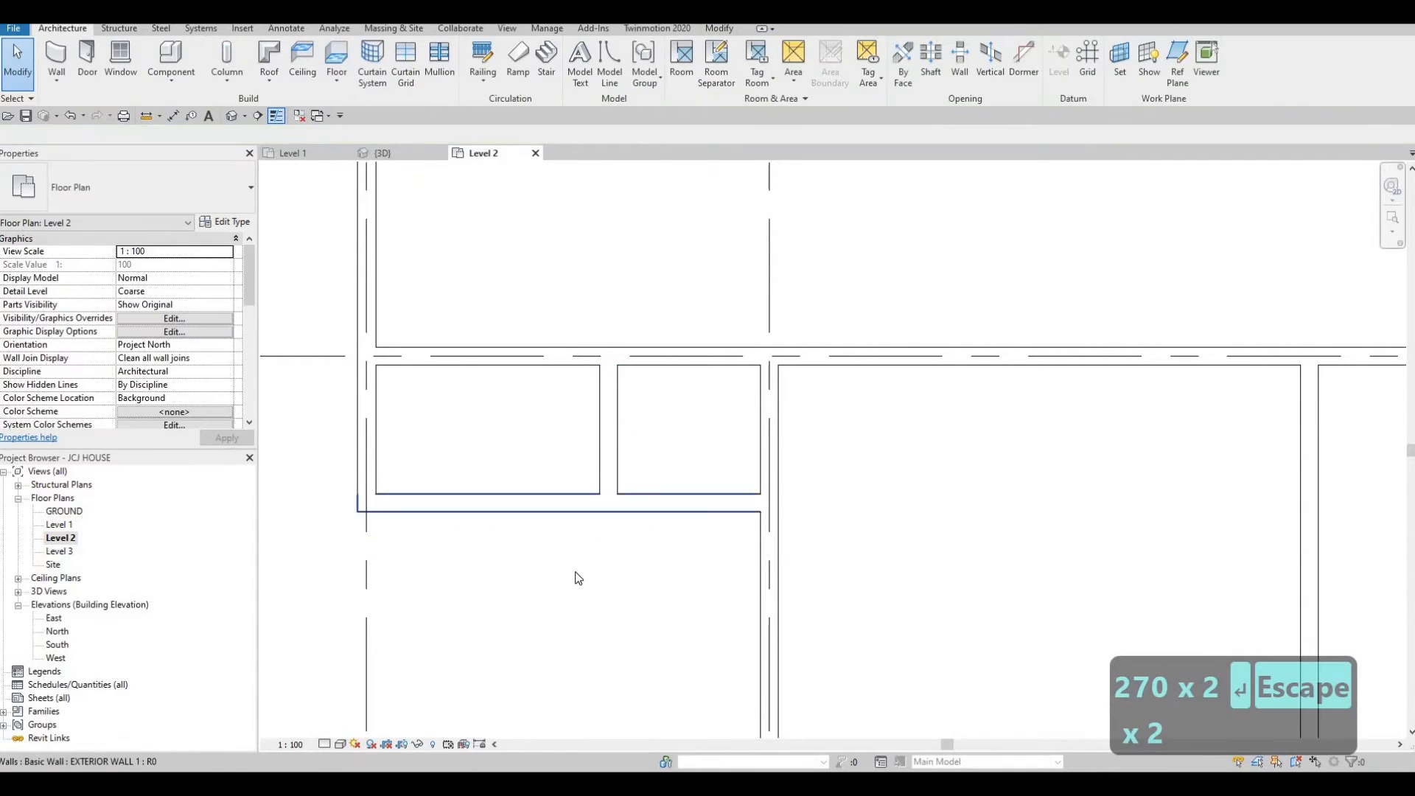
Move the short interior wall below the grid D wall eastward to a new position.
{"action": "scroll", "coordinate": [664, 553], "scroll_direction": "down", "scroll_amount": 1}
{"action": "middle_click_drag", "start_coordinate": [747, 484], "coordinate": [781, 491]}
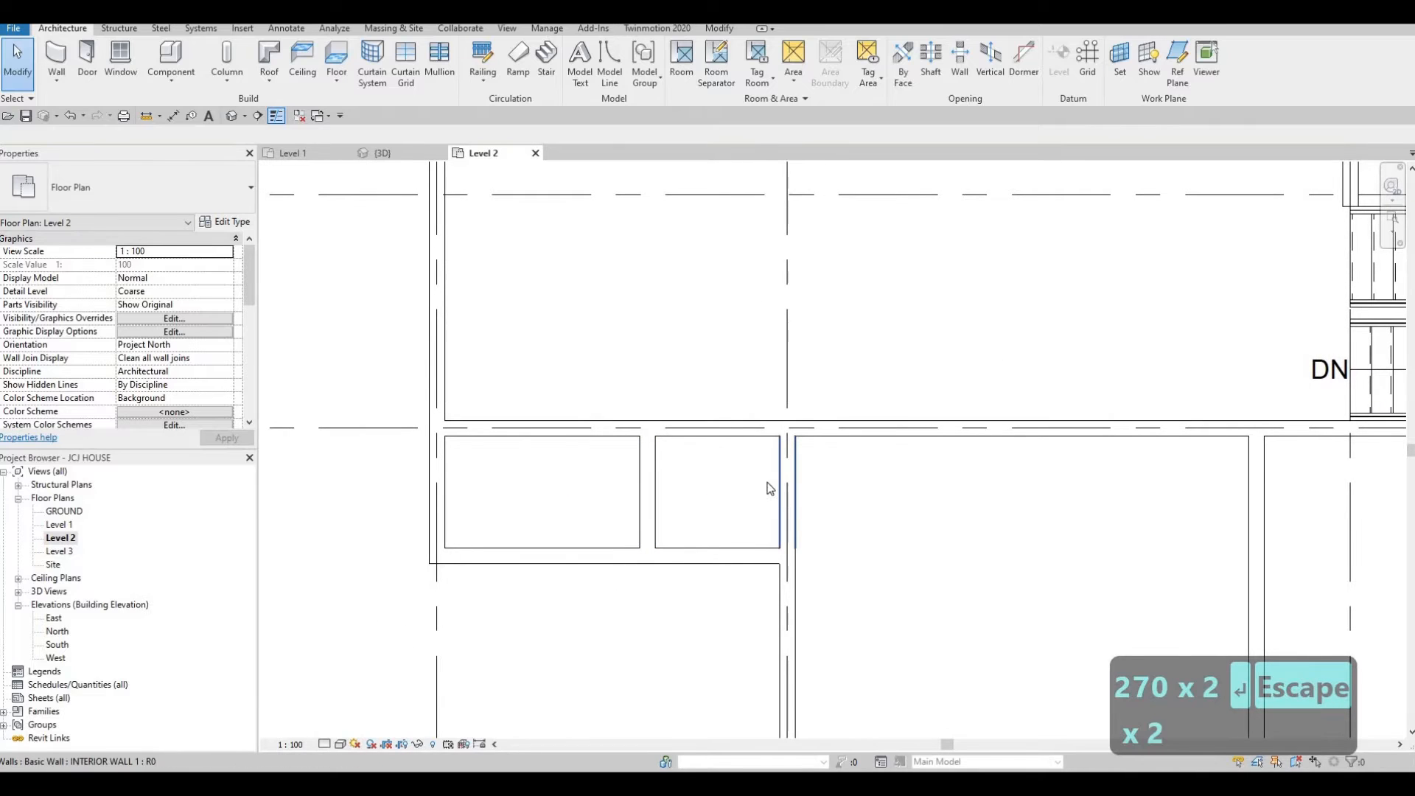
{"action": "left_click", "coordinate": [770, 487]}
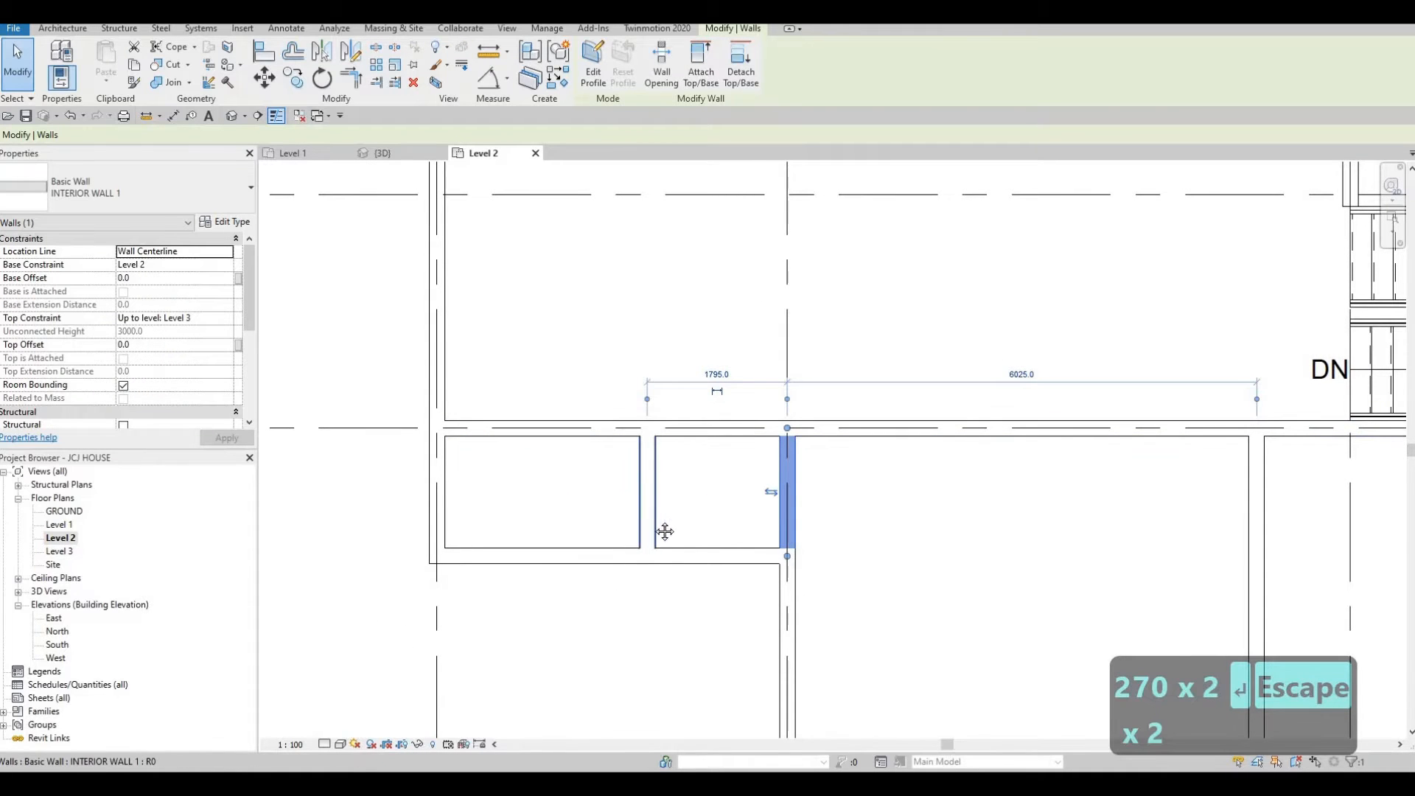
{"action": "middle_click_drag", "start_coordinate": [655, 507], "coordinate": [705, 557]}
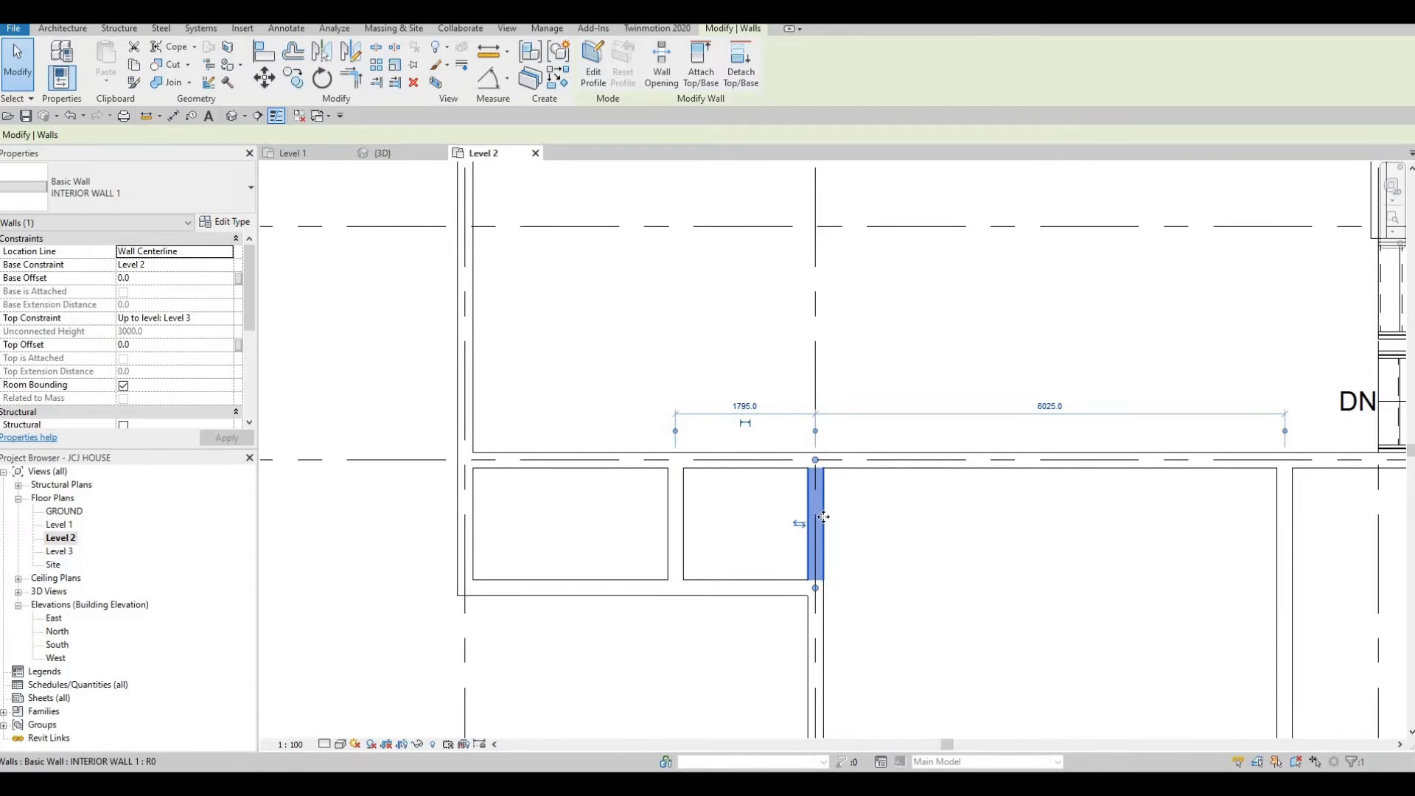
{"action": "left_click_drag", "start_coordinate": [817, 585], "coordinate": [871, 522]}
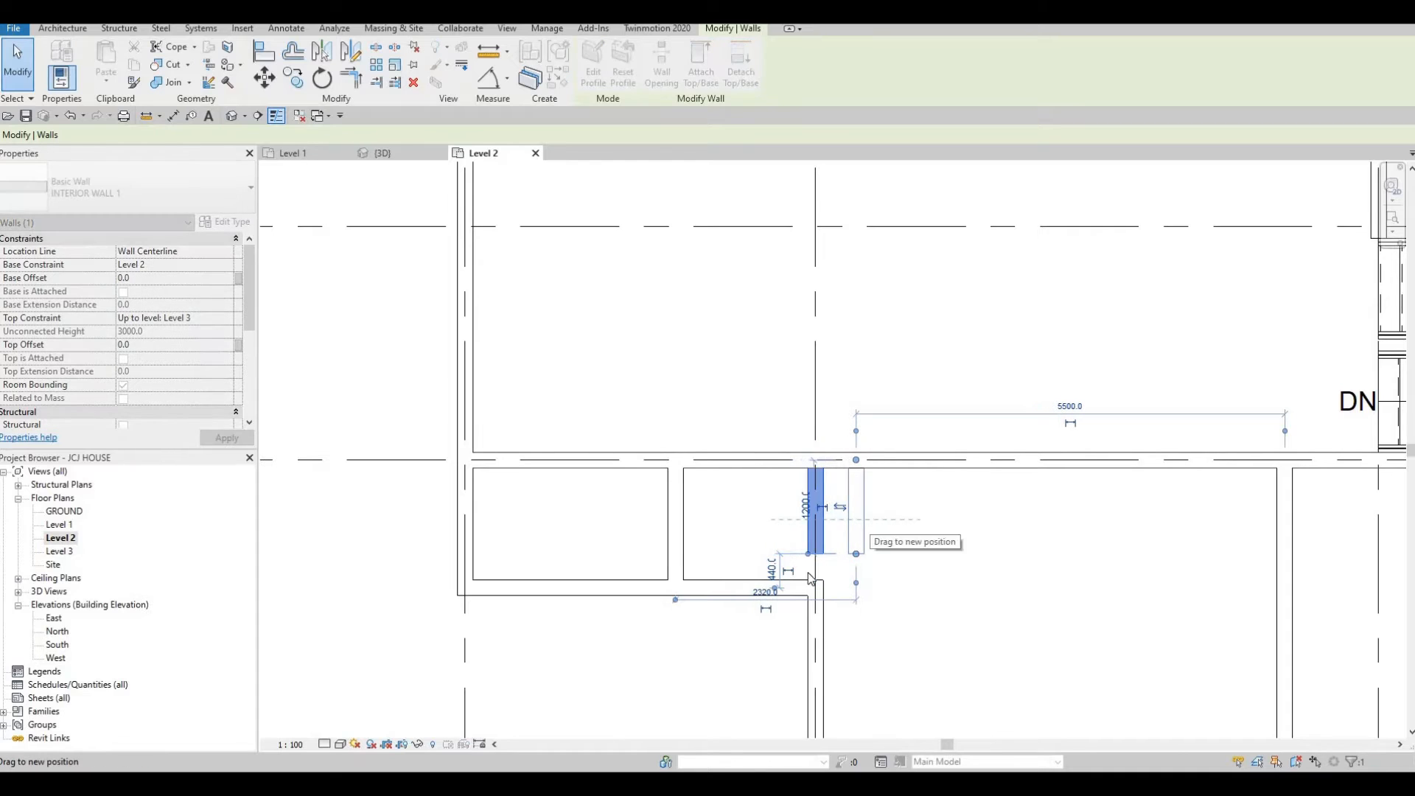
{"action": "key", "text": "Escape"}
{"action": "key", "text": "Escape"}
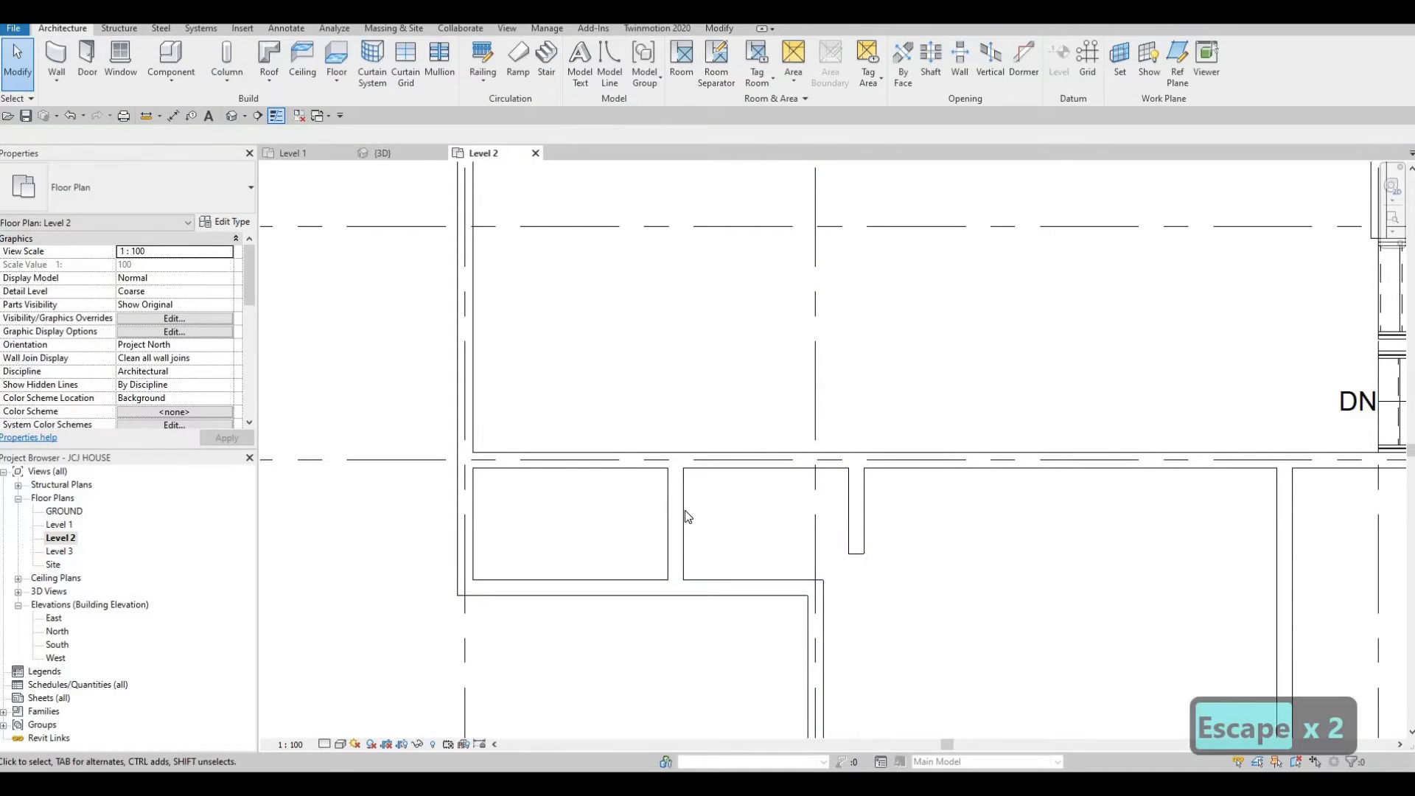
Set the short interior wall's distance from the west wall to 2550 mm.
{"action": "left_click", "coordinate": [855, 516]}
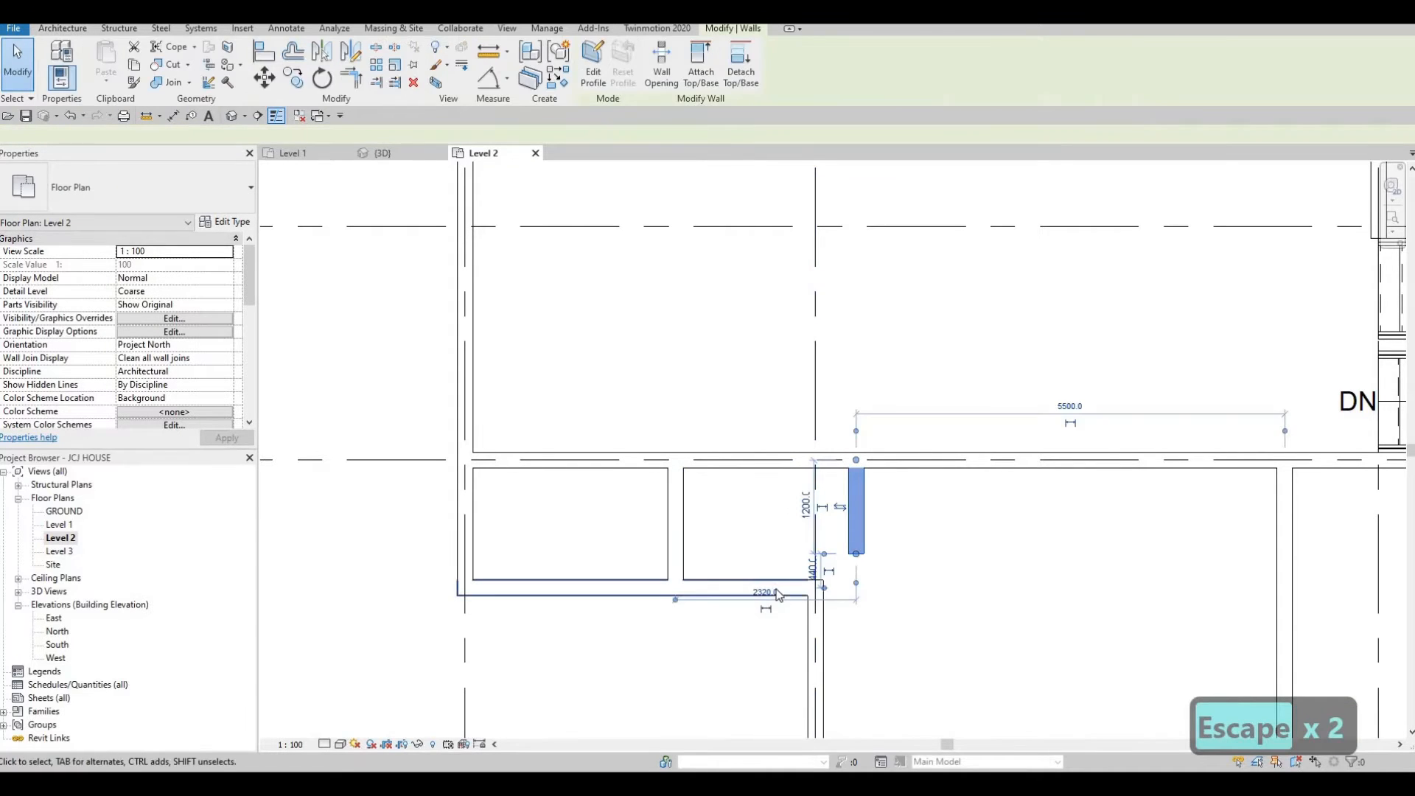
{"action": "left_click", "coordinate": [755, 588]}
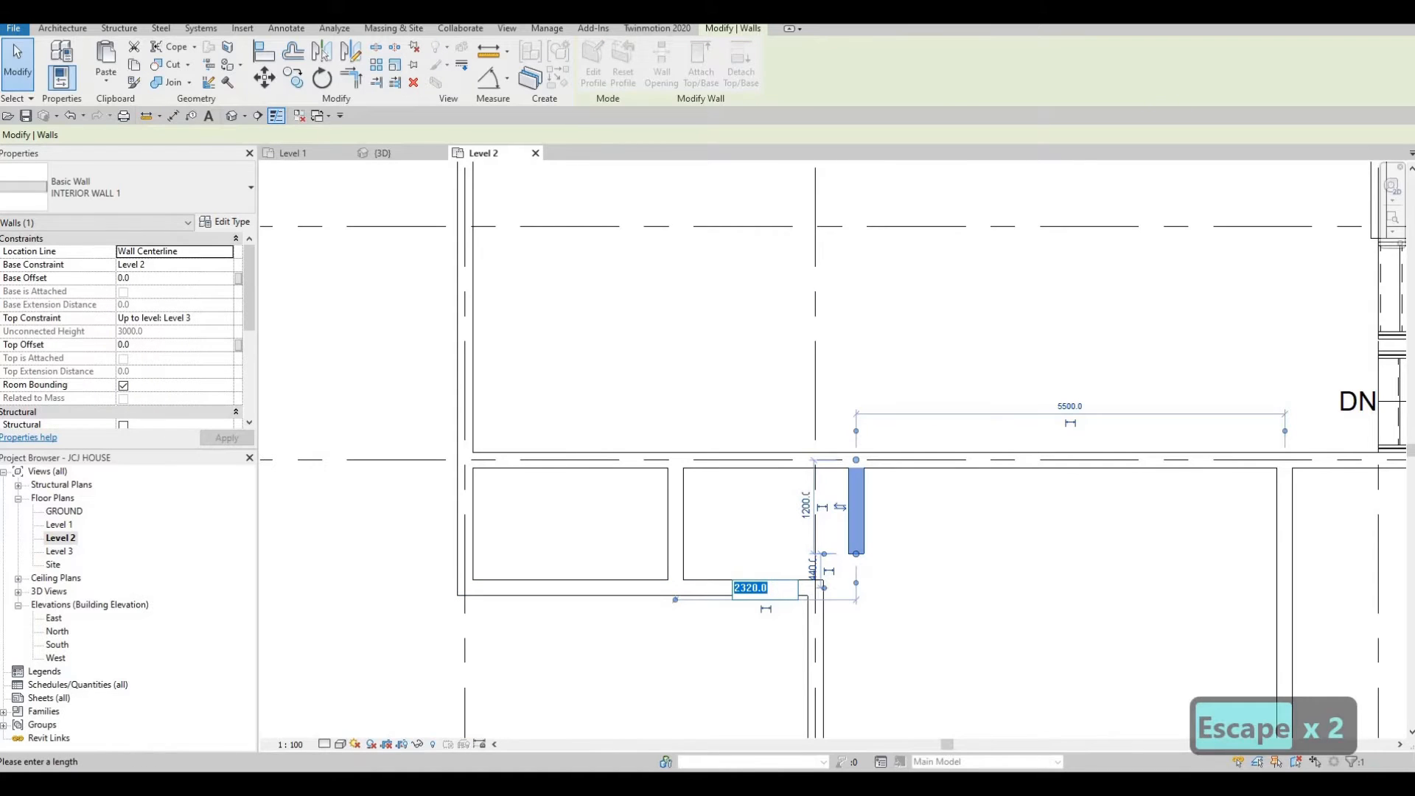
{"action": "type", "text": "2550"}
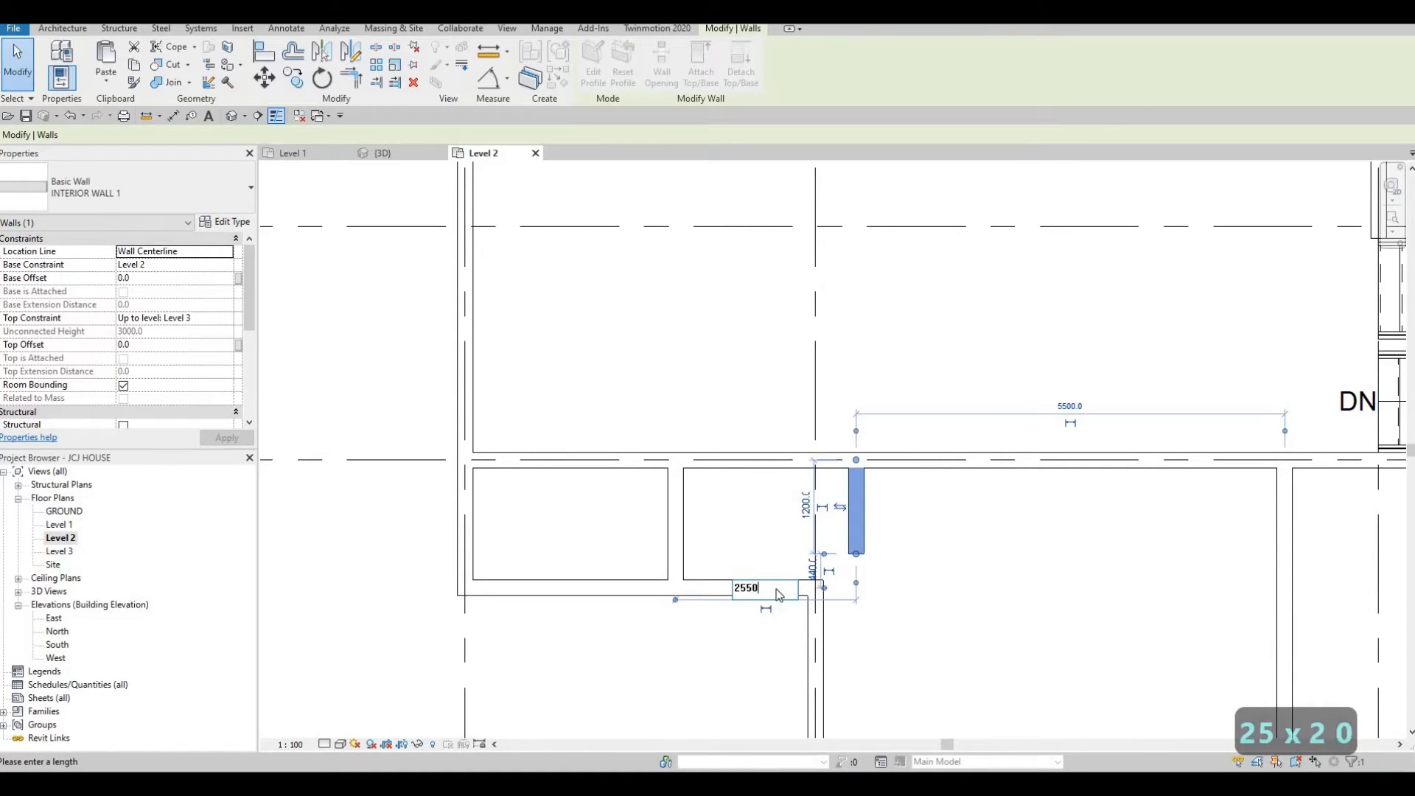
{"action": "key", "text": "Return"}
{"action": "key", "text": "Escape"}
{"action": "key", "text": "Escape"}
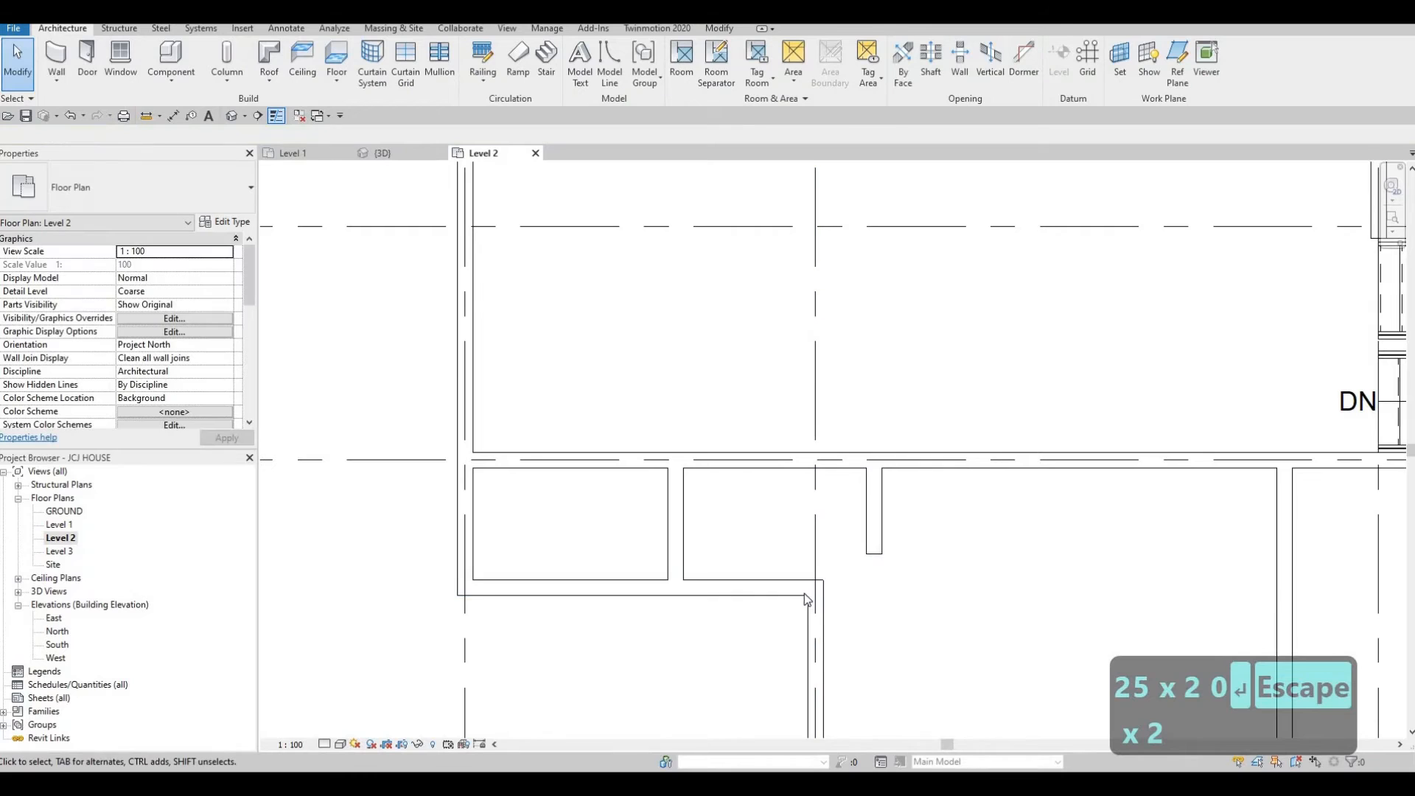
{"action": "left_click", "coordinate": [864, 521]}
{"action": "key", "text": "c"}
{"action": "key", "text": "s"}
{"action": "scroll", "coordinate": [849, 574], "scroll_direction": "up", "scroll_amount": 2}
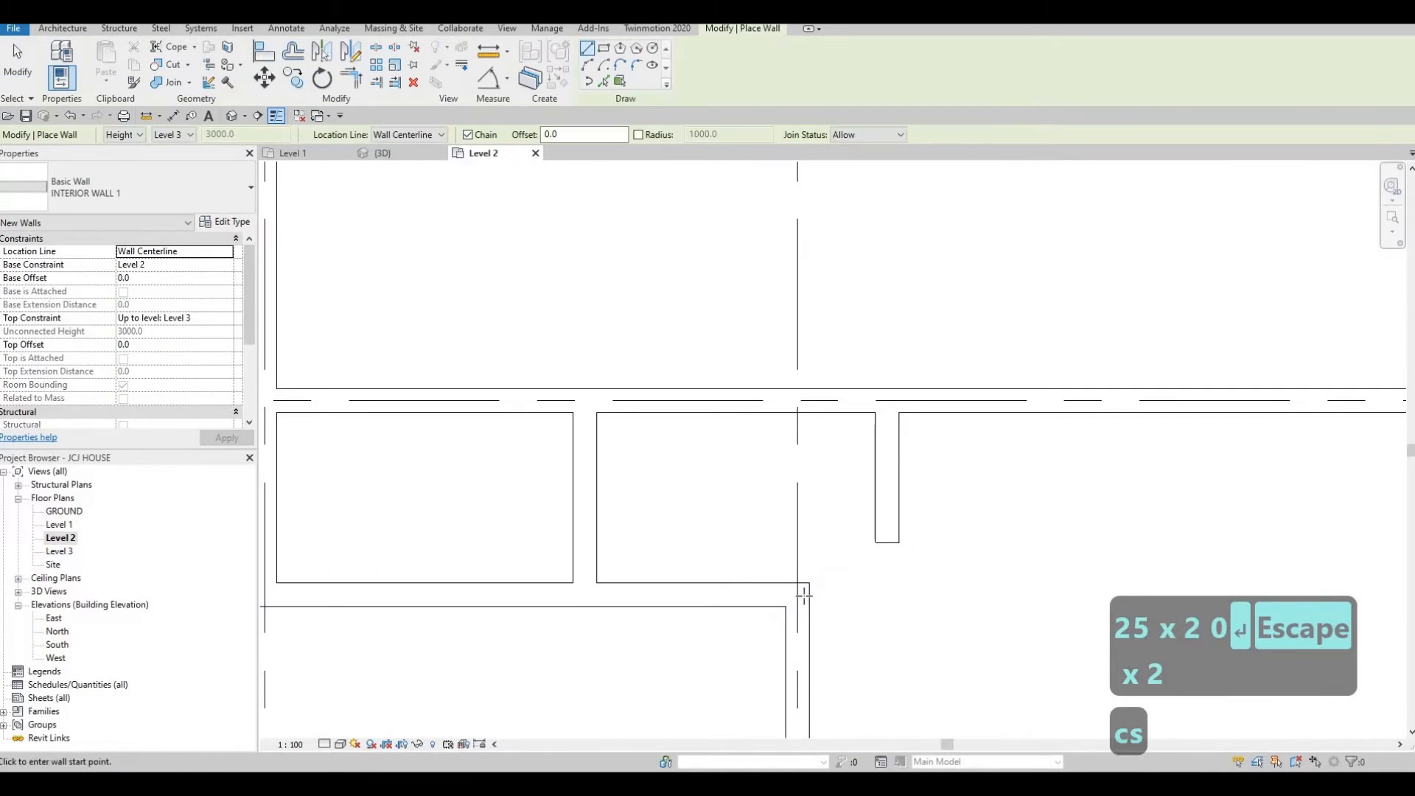
{"action": "left_click", "coordinate": [871, 594]}
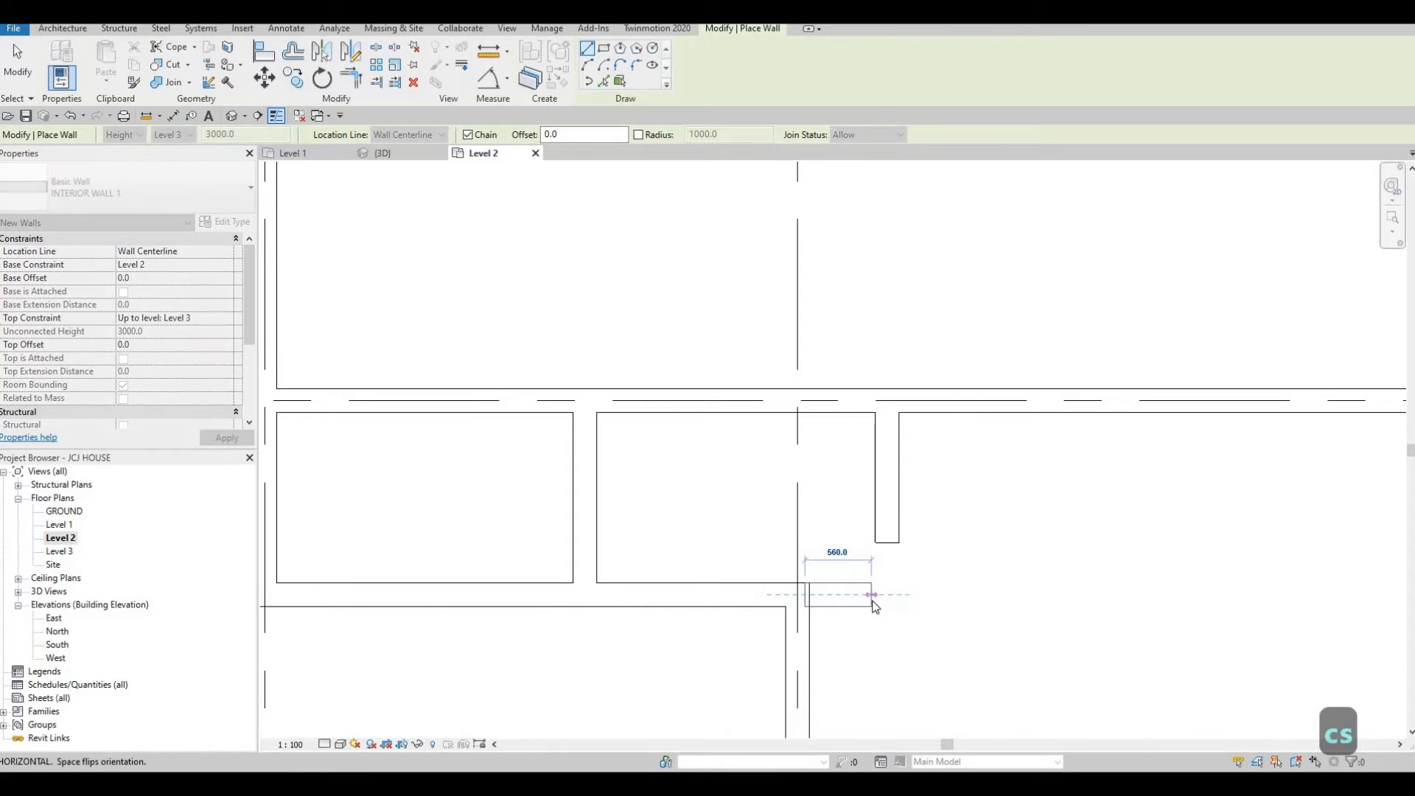
{"action": "key", "text": "Escape"}
{"action": "key", "text": "Escape"}
{"action": "key", "text": "t"}
{"action": "key", "text": "r"}
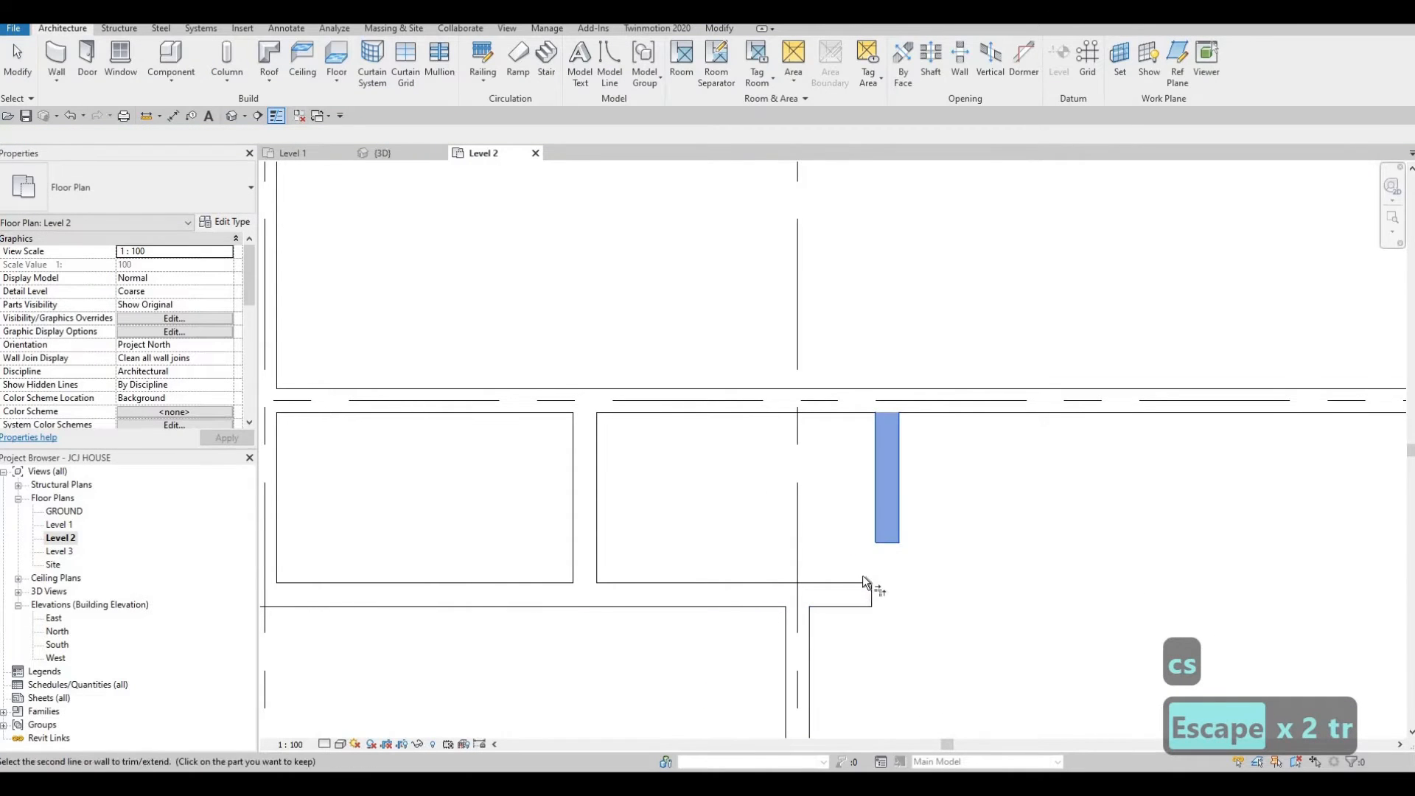
{"action": "scroll", "coordinate": [890, 570], "scroll_direction": "down", "scroll_amount": 5}
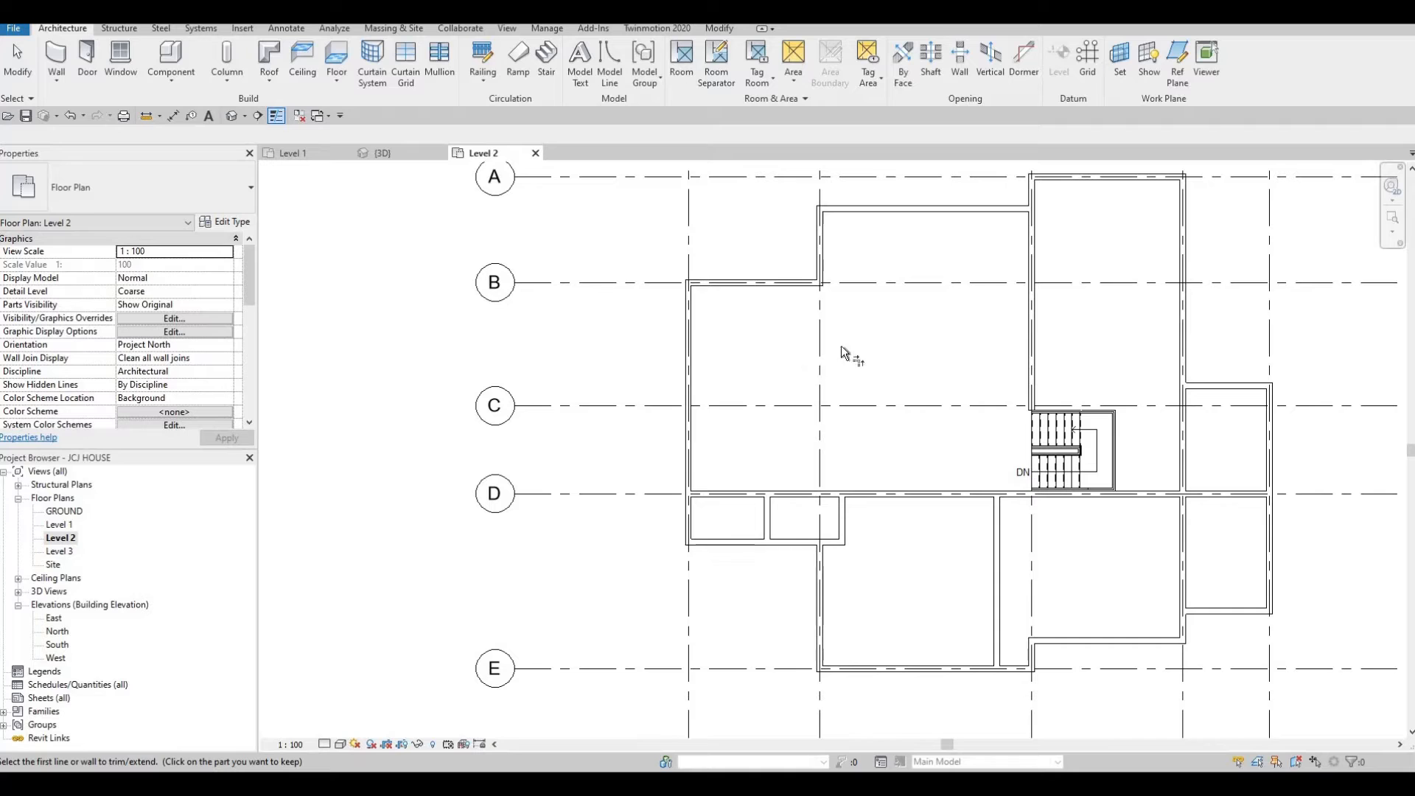
{"action": "middle_click_drag", "start_coordinate": [808, 329], "coordinate": [770, 419]}
{"action": "scroll", "coordinate": [770, 419], "scroll_direction": "up", "scroll_amount": 1}
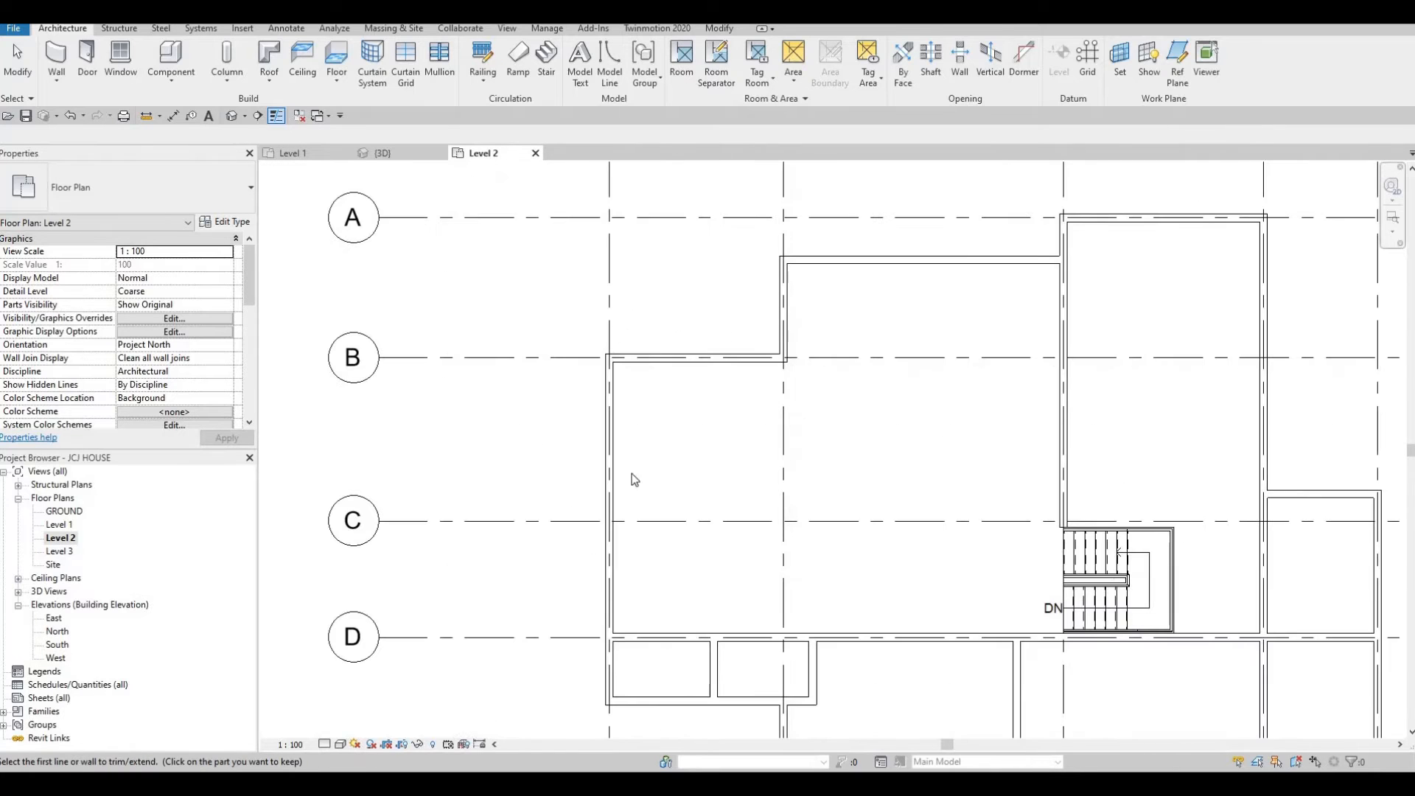
{"action": "key", "text": "Escape"}
Create a similar INTERIOR WALL 1 wall running horizontally east from grid 2 between grids B and C.
{"action": "left_click", "coordinate": [743, 639]}
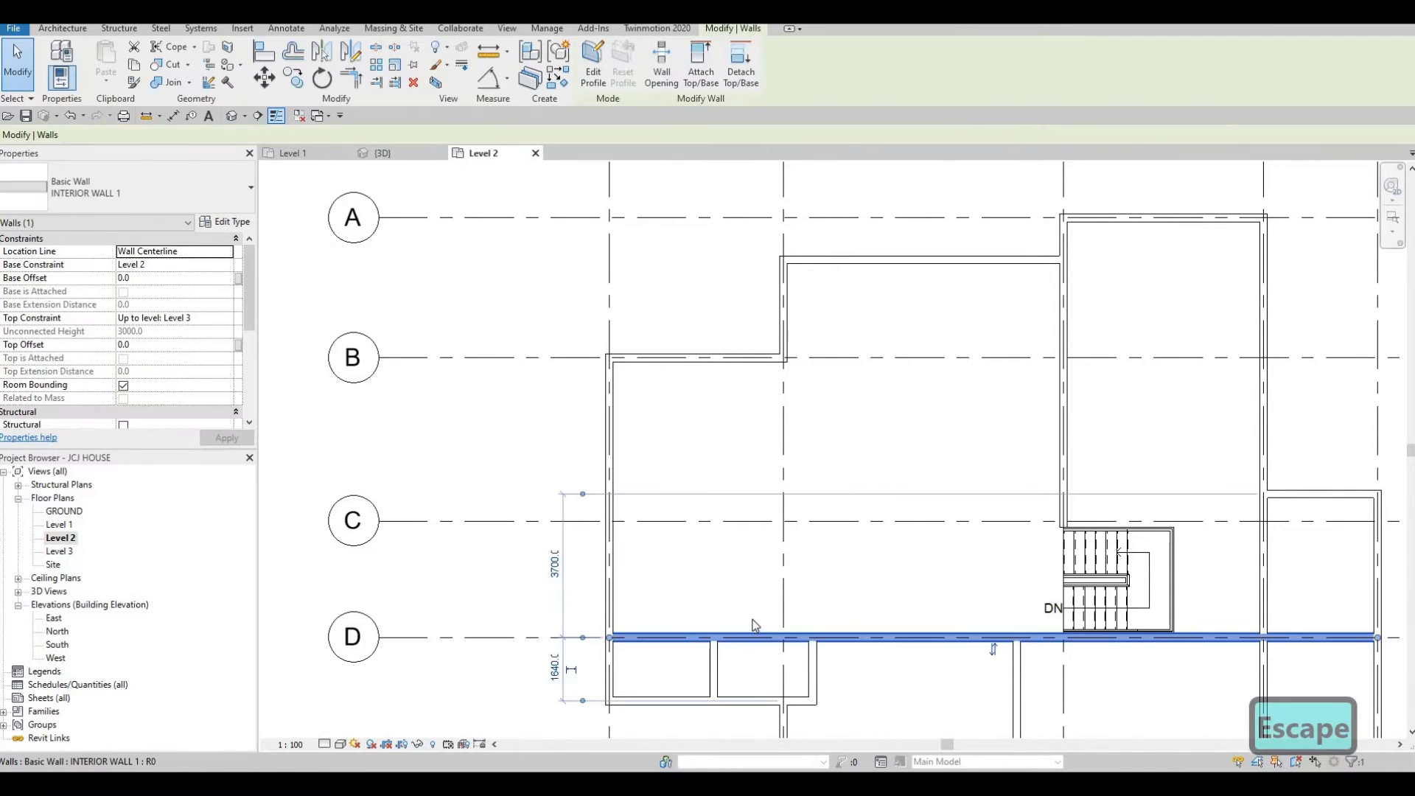
{"action": "key", "text": "c"}
{"action": "key", "text": "s"}
{"action": "left_click", "coordinate": [784, 429]}
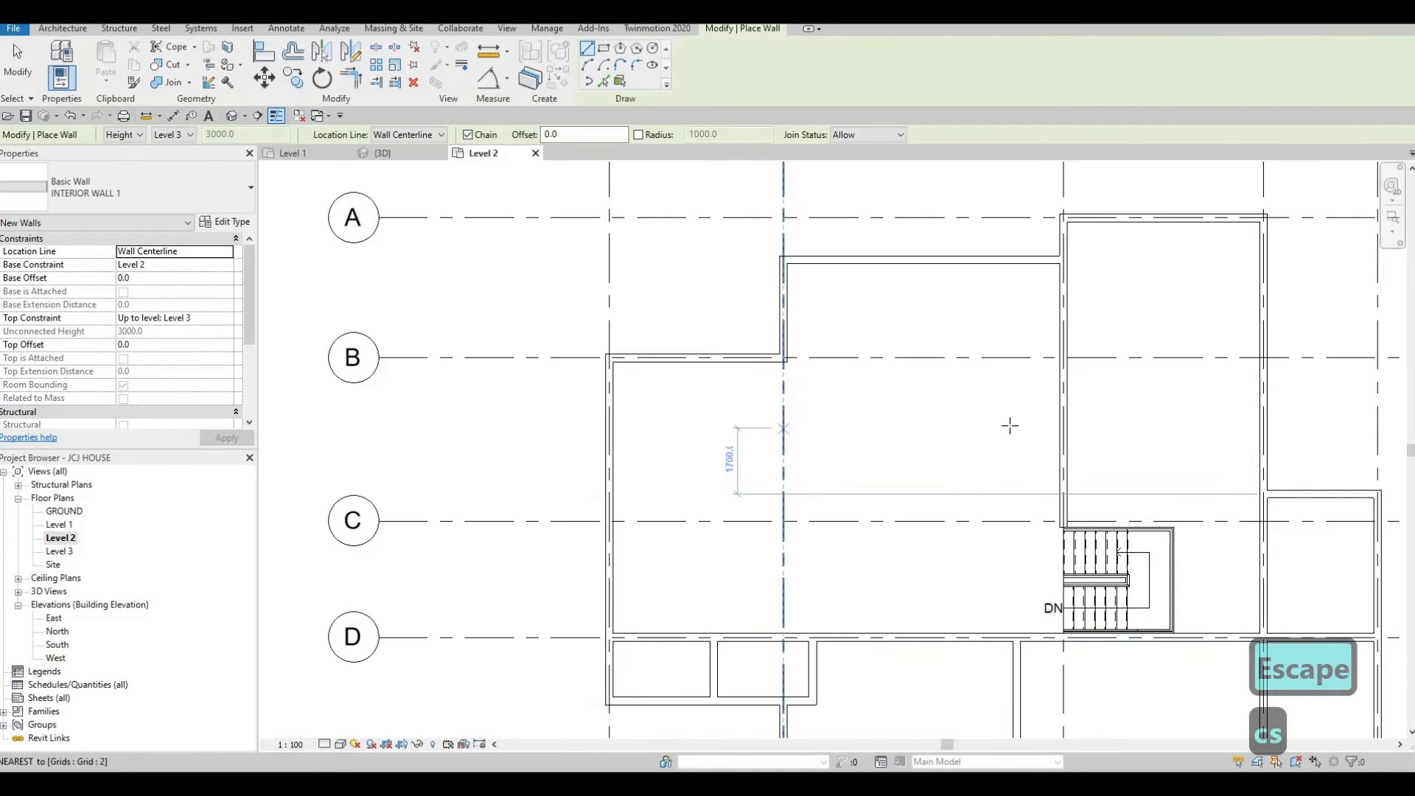
{"action": "key", "text": "Escape"}
{"action": "key", "text": "Escape"}
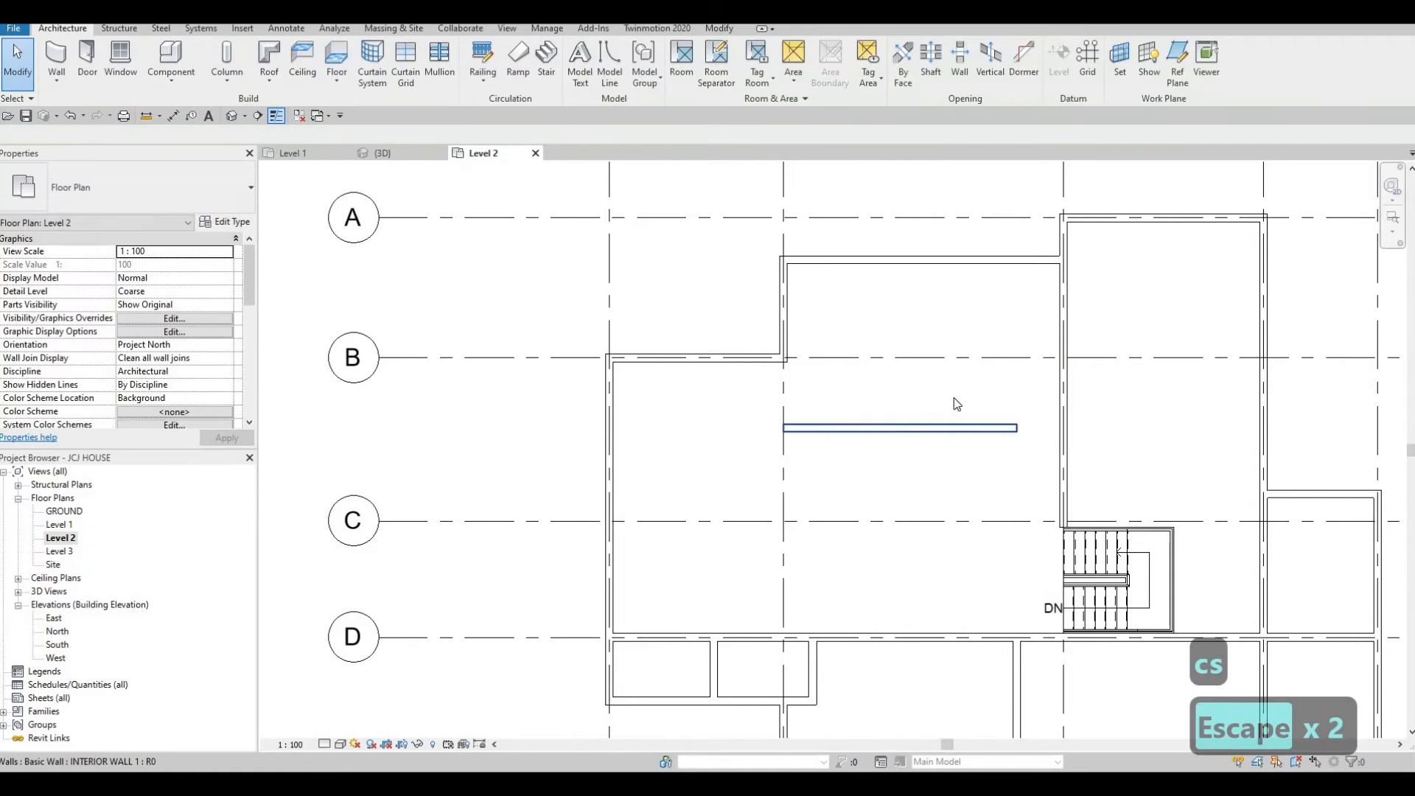
Set the new horizontal wall's distance from the wall above it to 2350 mm.
{"action": "left_click", "coordinate": [958, 428]}
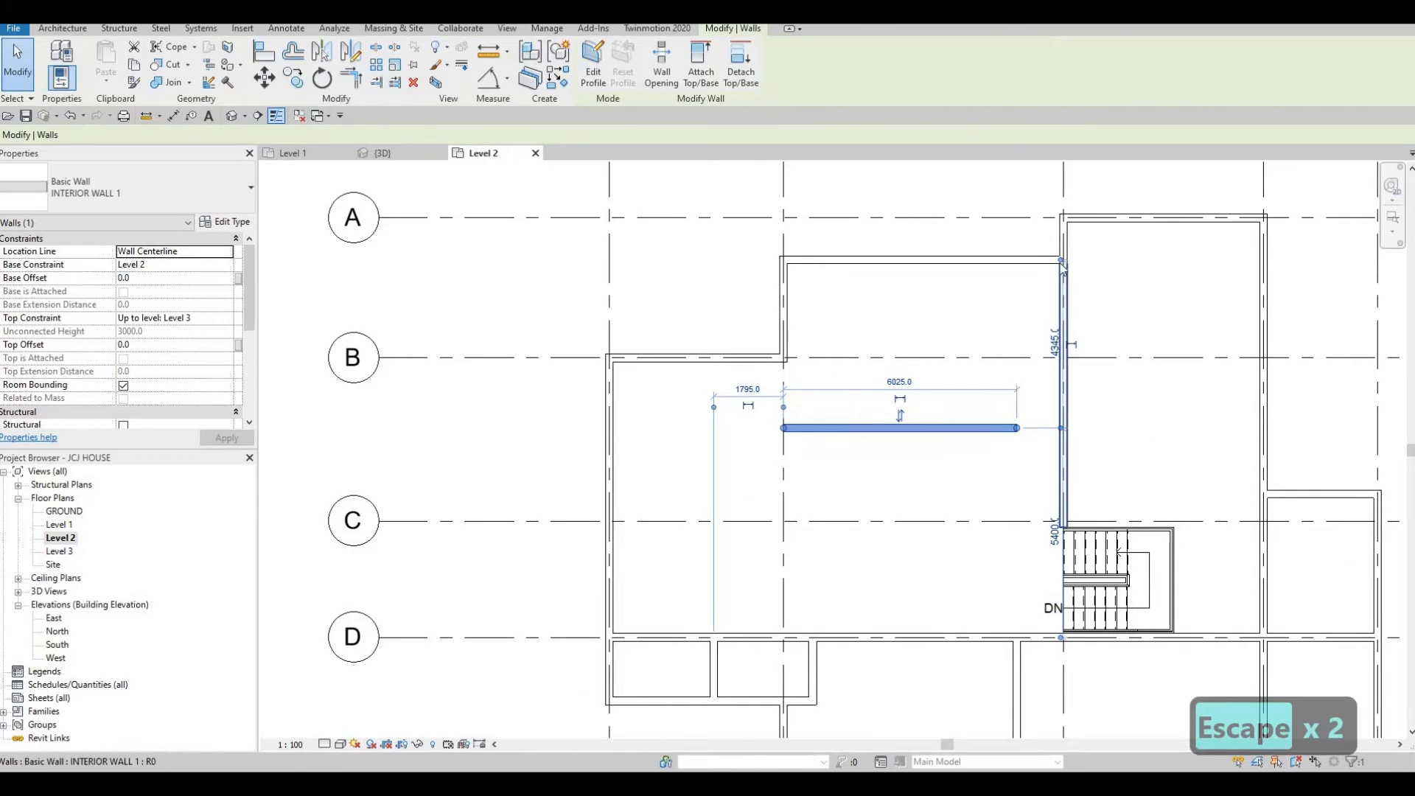
{"action": "left_click", "coordinate": [1021, 360]}
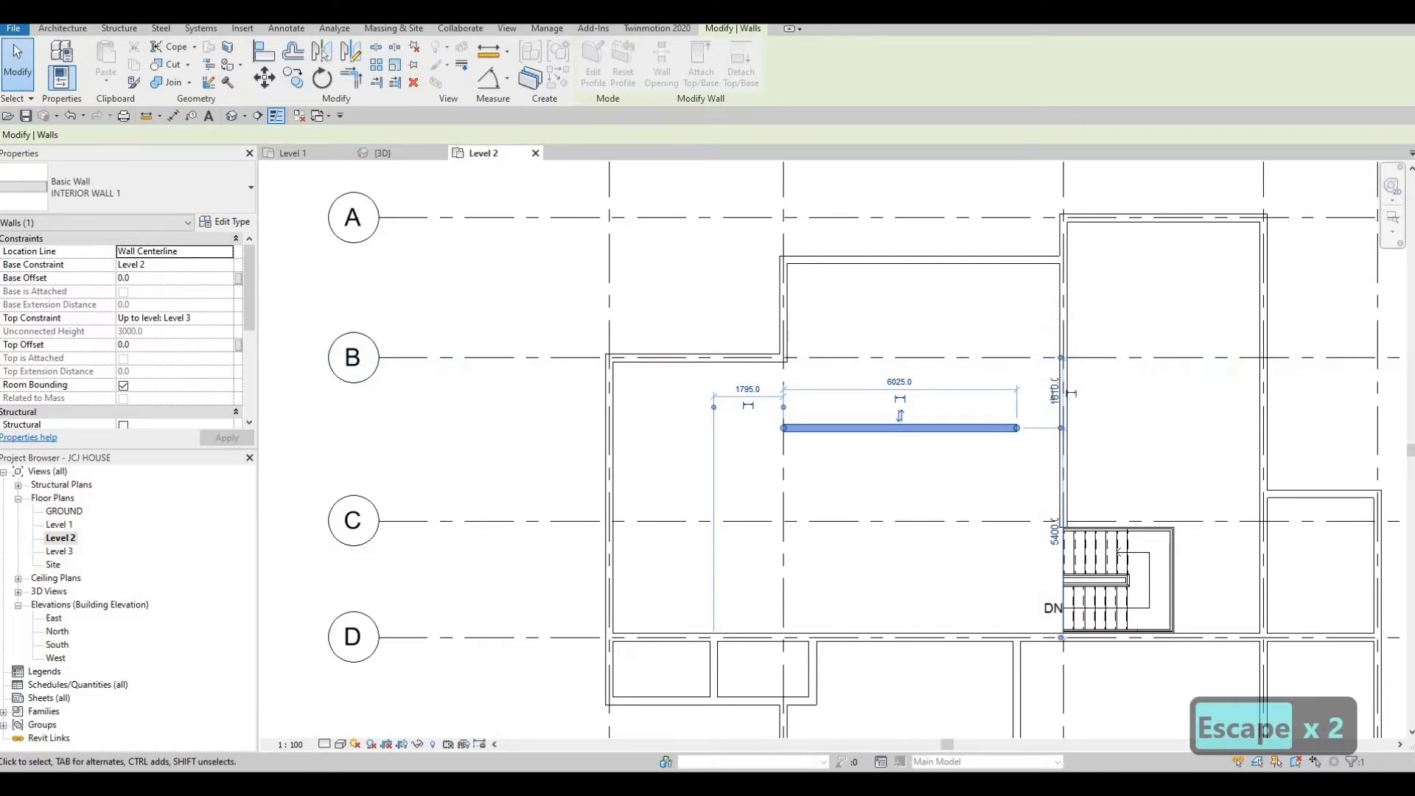
{"action": "left_click", "coordinate": [1054, 392]}
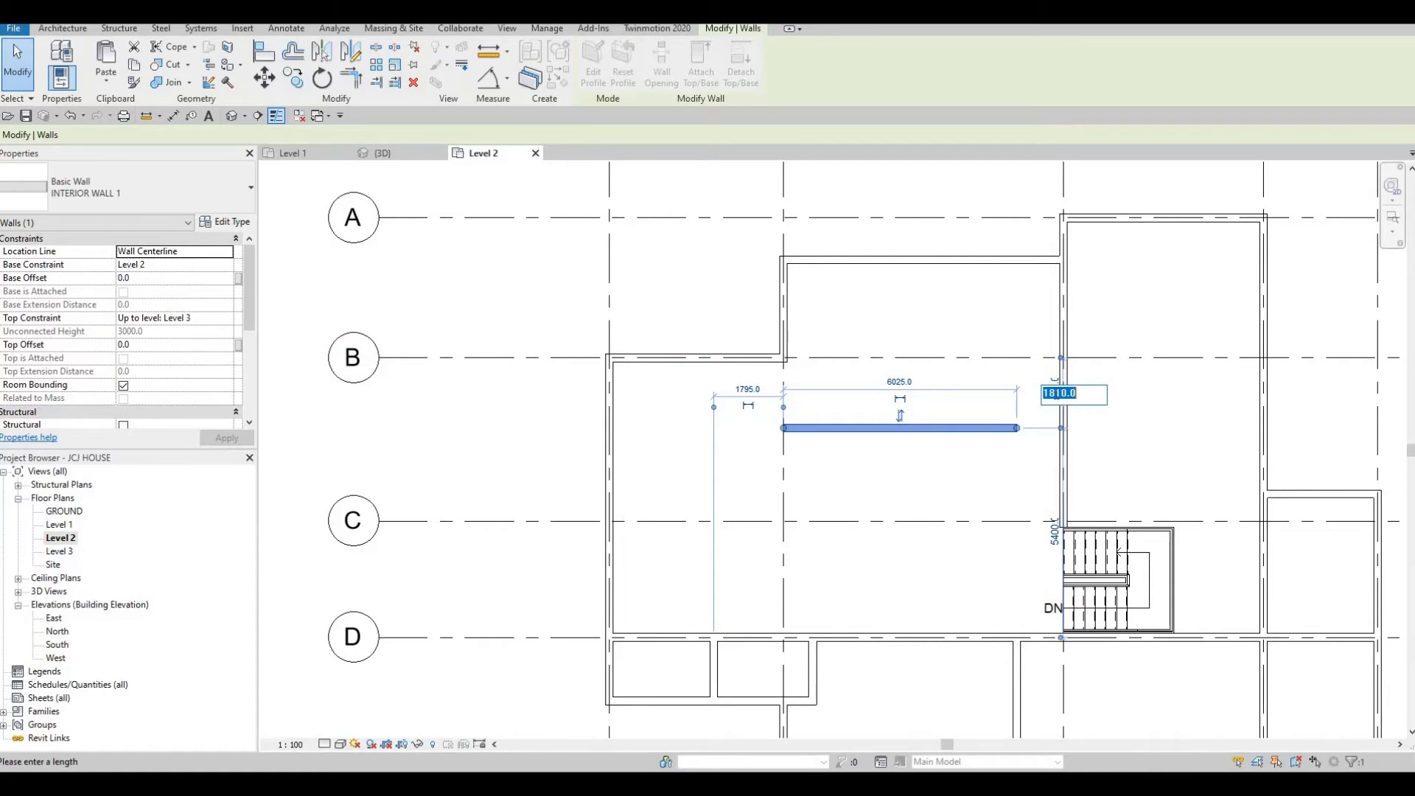
{"action": "type", "text": "2350"}
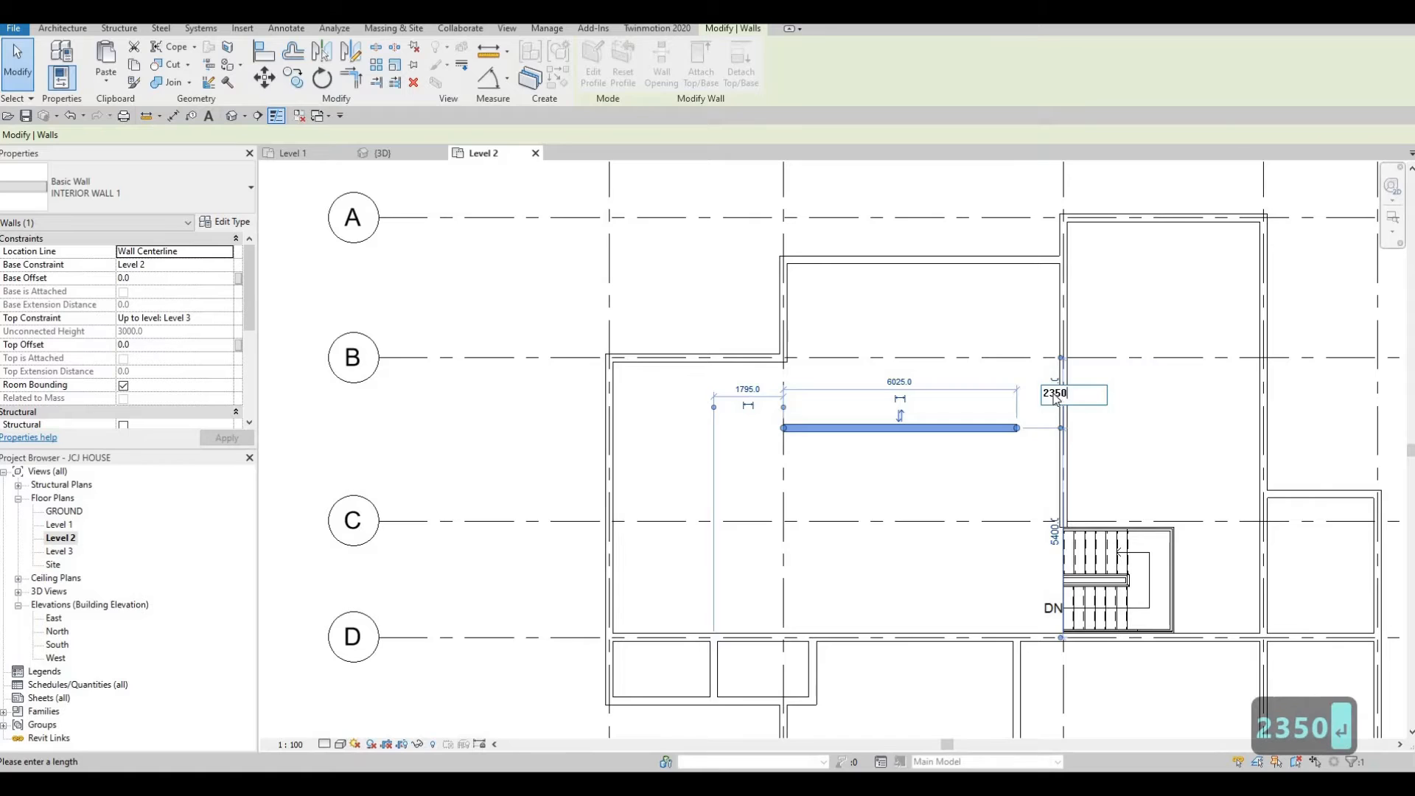
{"action": "key", "text": "Return"}
{"action": "key", "text": "Escape"}
{"action": "key", "text": "Escape"}
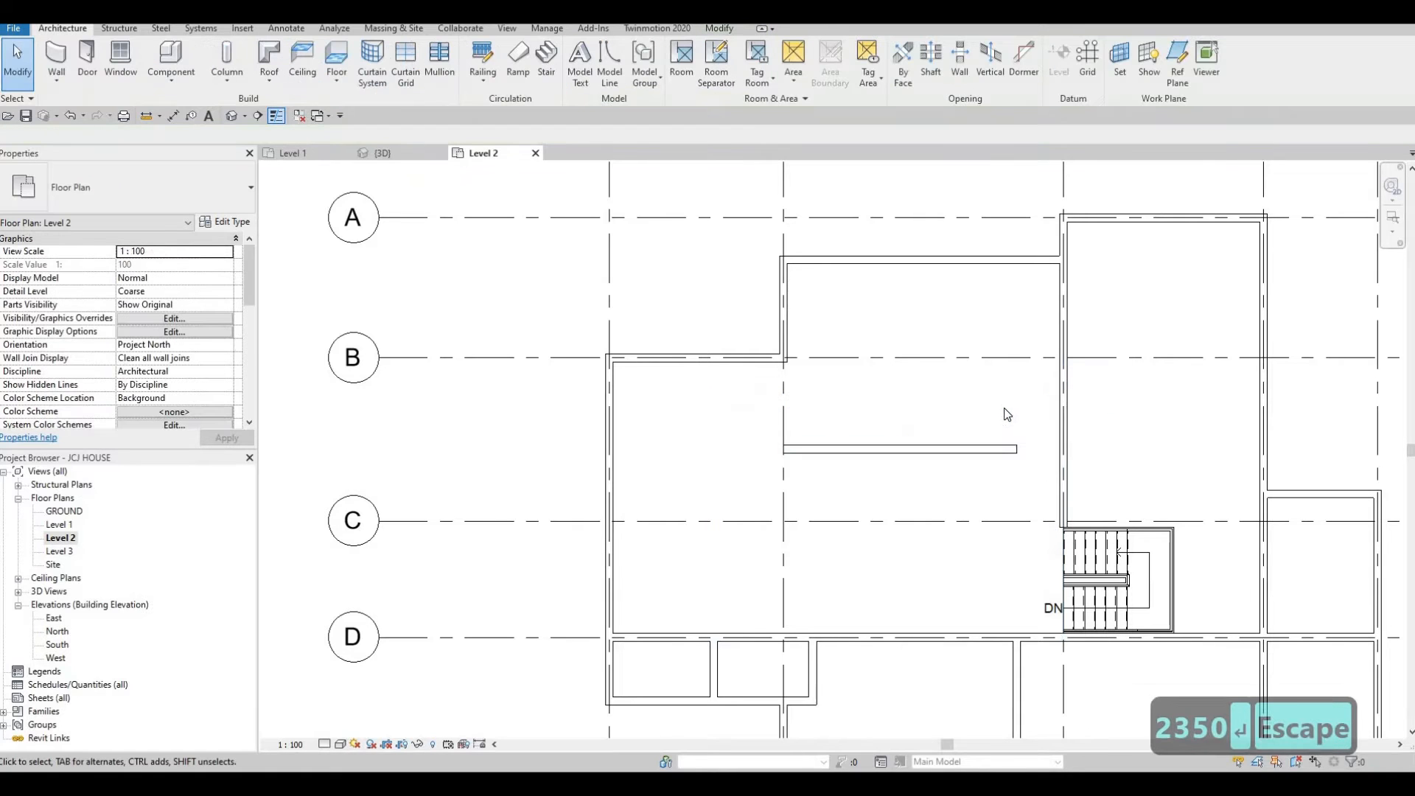
Extend the horizontal wall's east end to meet the vertical wall beside the stair.
{"action": "left_click", "coordinate": [1014, 450]}
{"action": "left_click_drag", "start_coordinate": [1017, 449], "coordinate": [1062, 449]}
{"action": "key", "text": "Escape"}
{"action": "key", "text": "Escape"}
{"action": "left_click", "coordinate": [971, 463]}
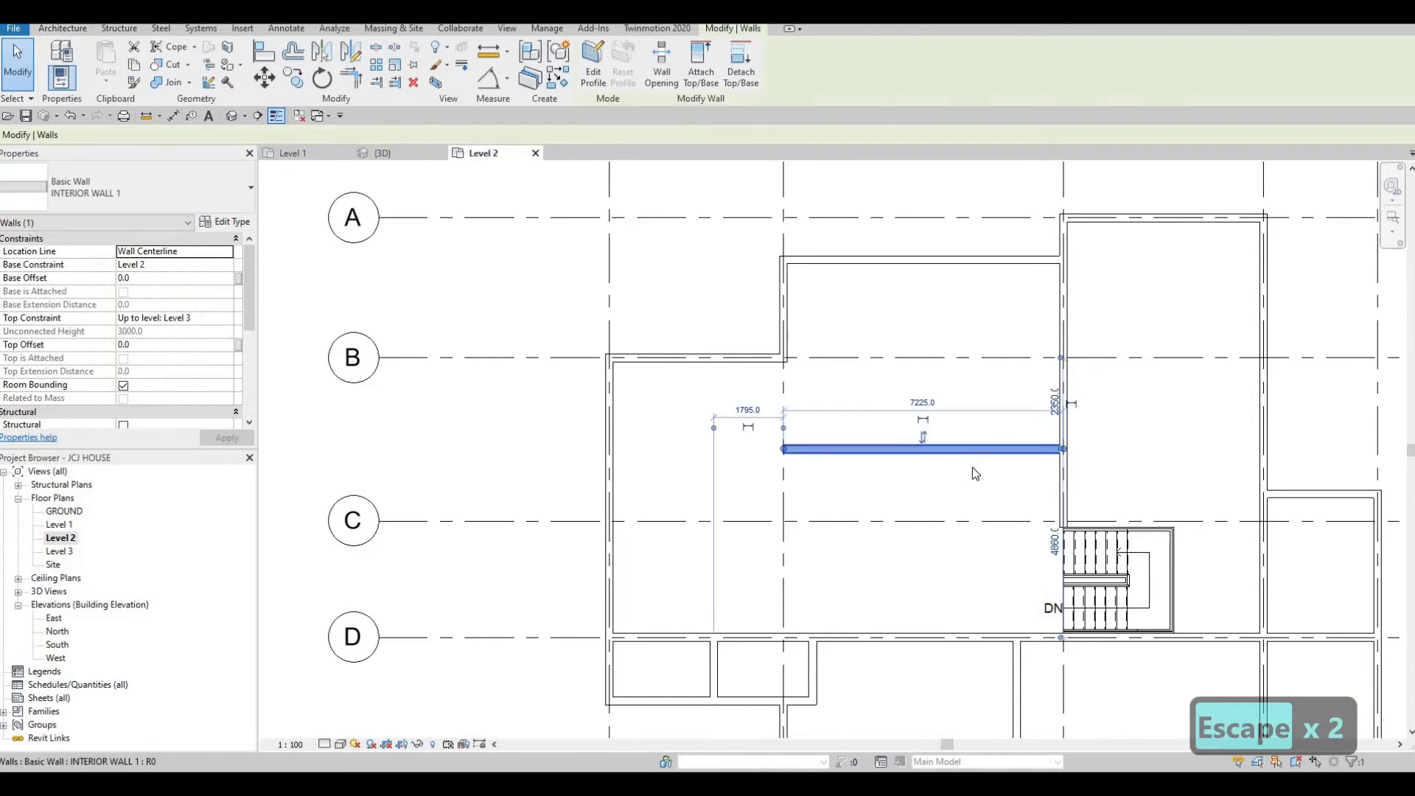
{"action": "key", "text": "c"}
{"action": "key", "text": "s"}
{"action": "scroll", "coordinate": [773, 442], "scroll_direction": "up", "scroll_amount": 3}
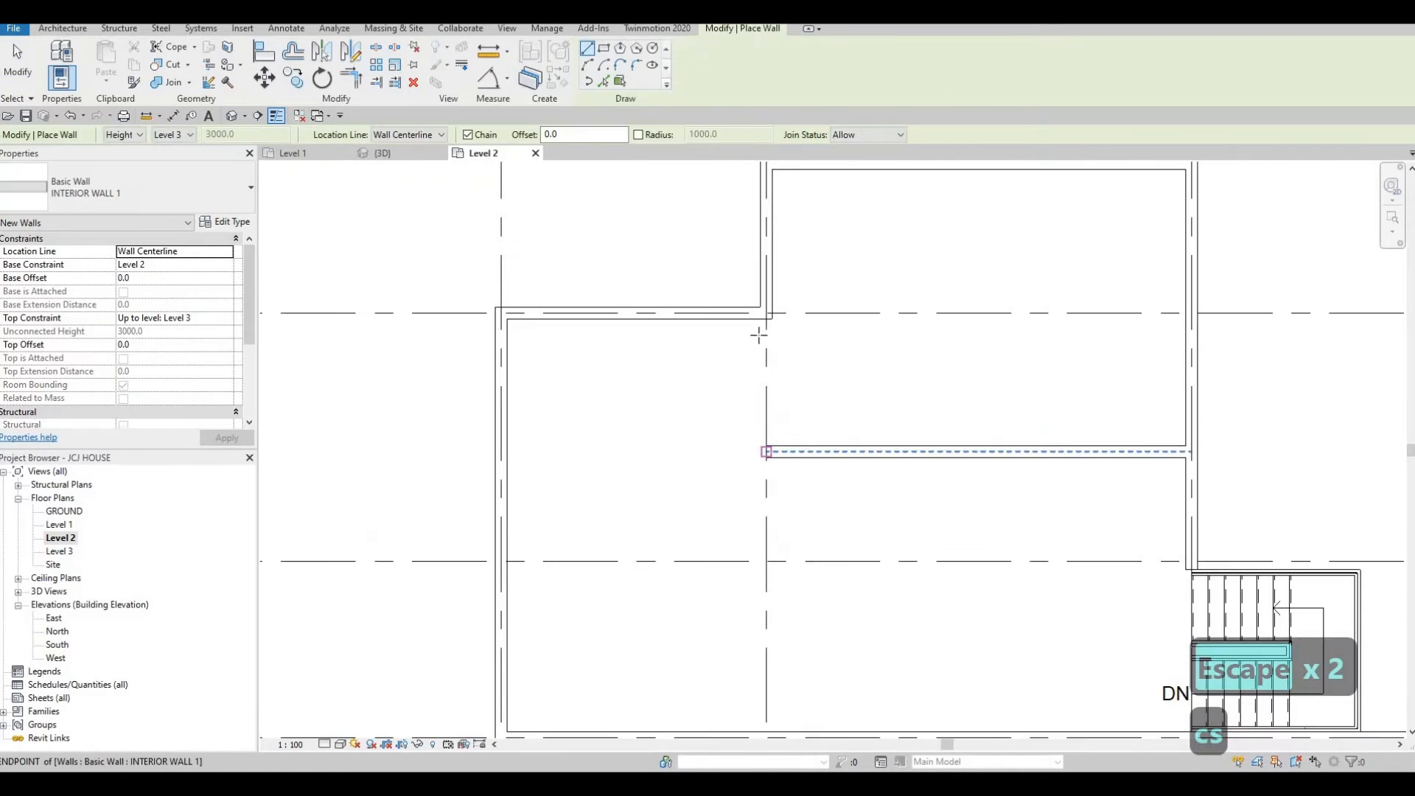
{"action": "left_click", "coordinate": [783, 449]}
{"action": "key", "text": "Escape"}
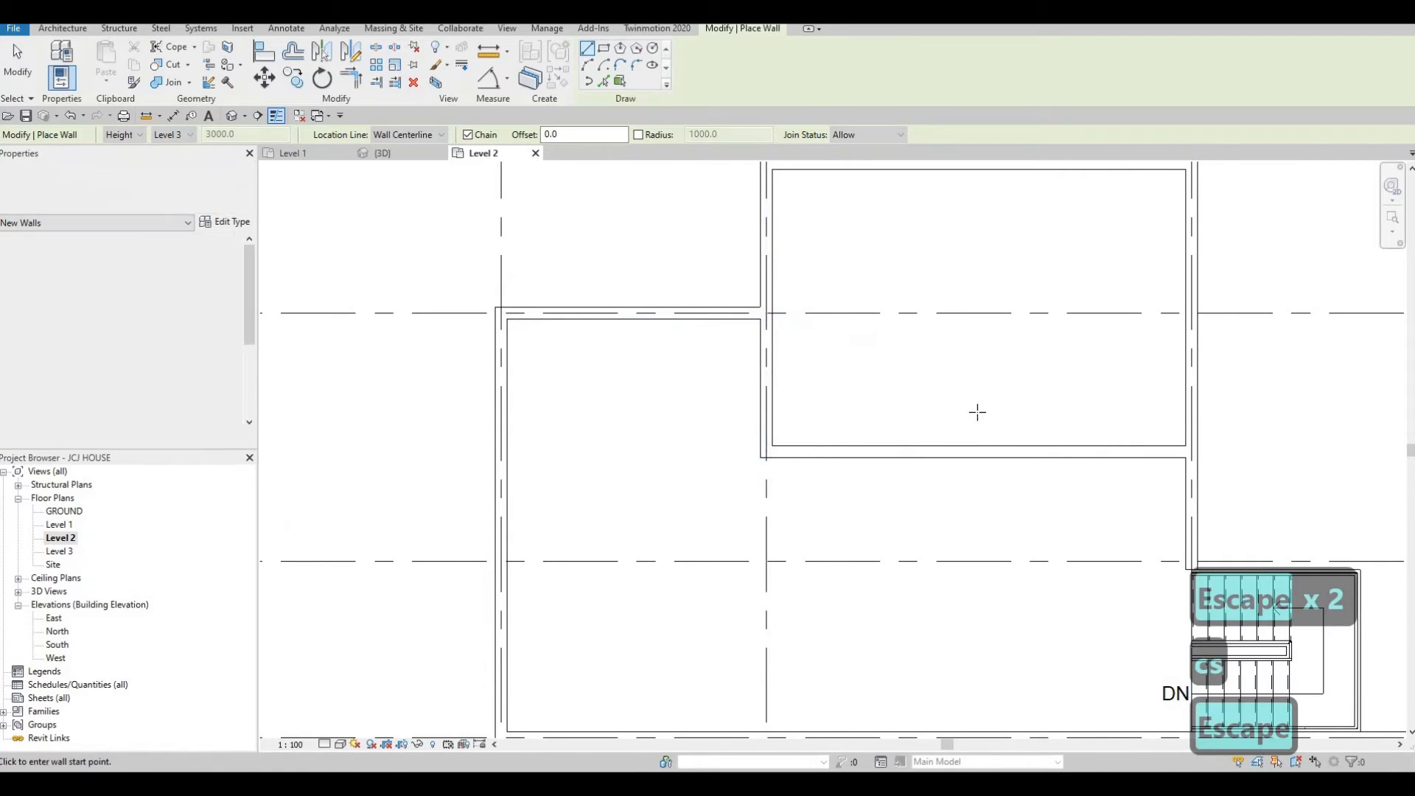
{"action": "scroll", "coordinate": [1044, 410], "scroll_direction": "down", "scroll_amount": 2}
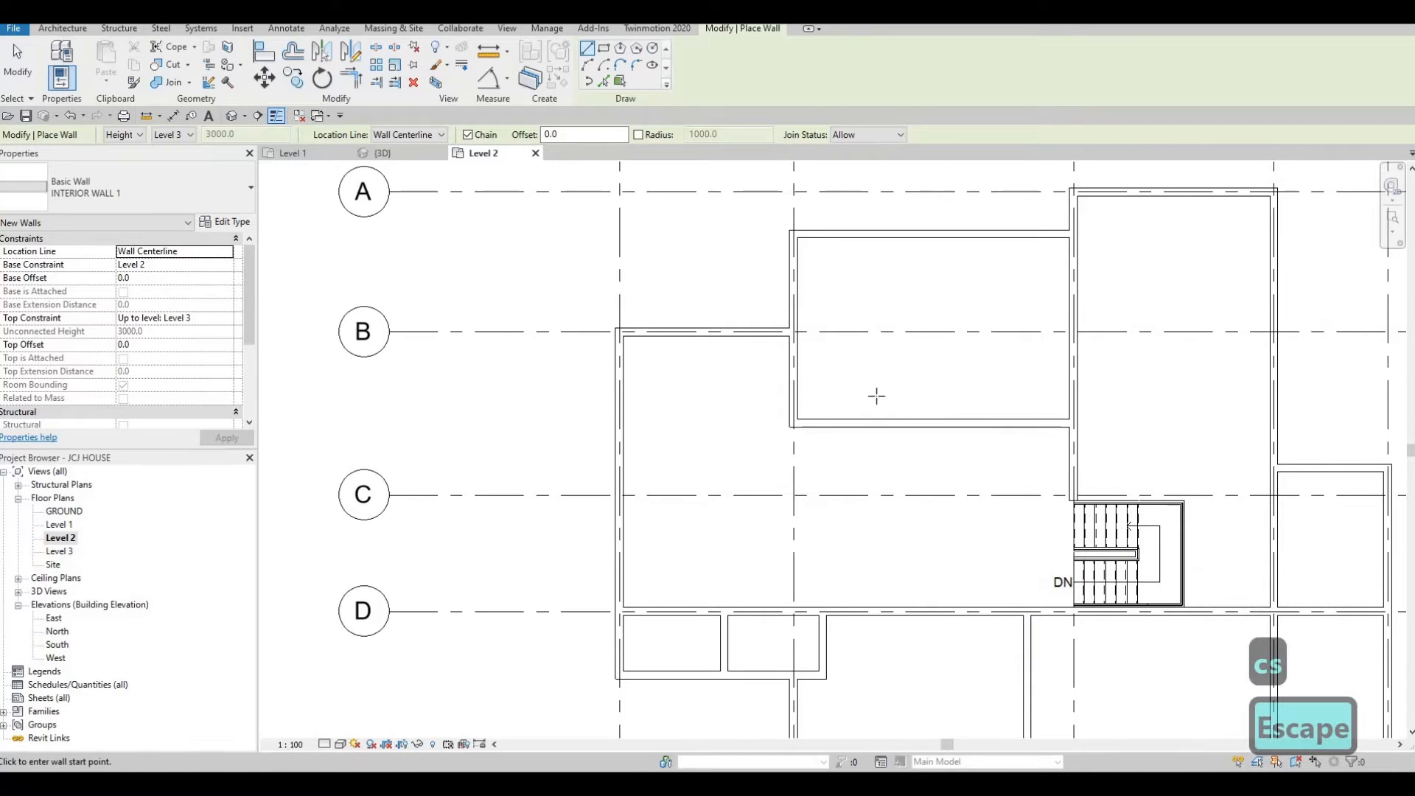
{"action": "scroll", "coordinate": [815, 376], "scroll_direction": "down", "scroll_amount": 1}
{"action": "key", "text": "Escape"}
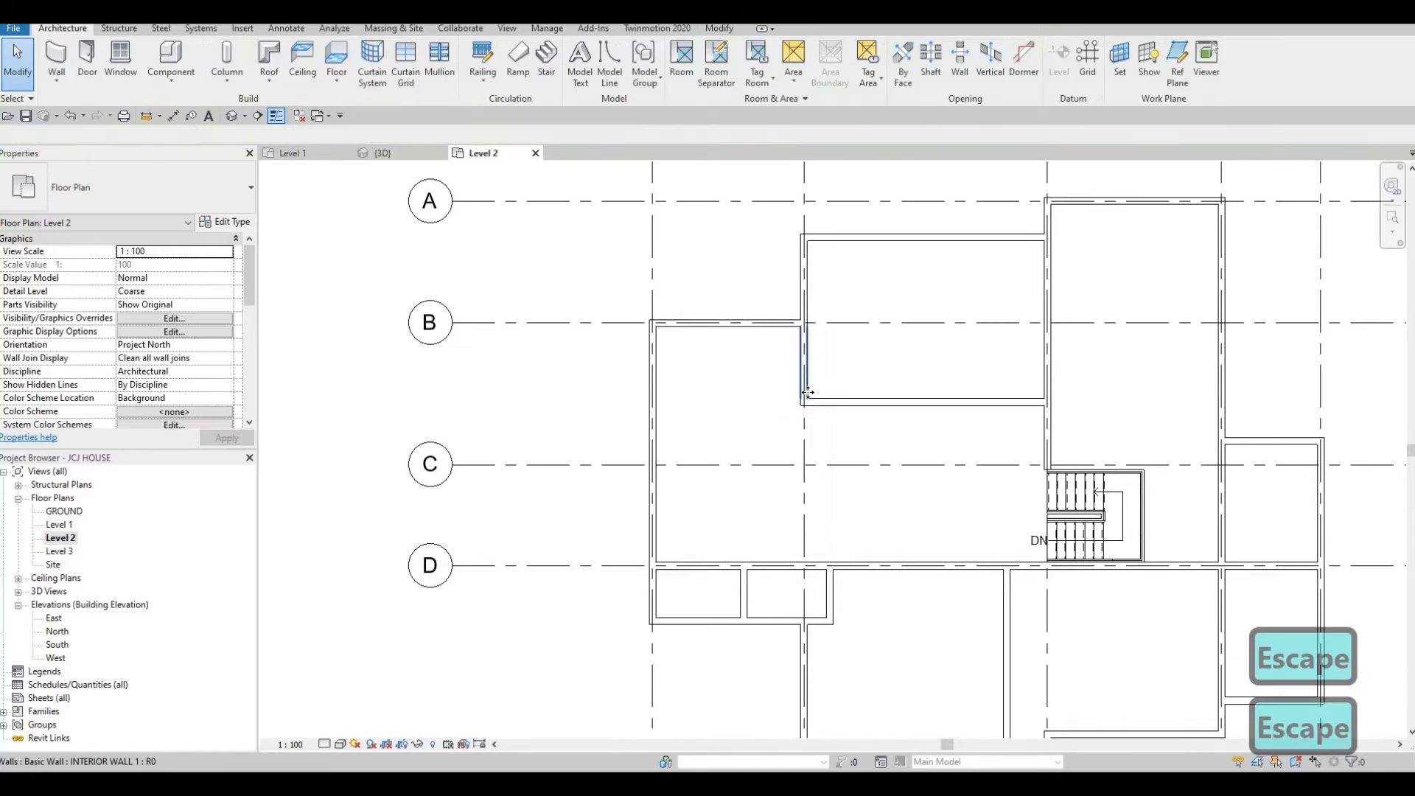
Extend the vertical interior wall on grid 2 down to the grid D wall.
{"action": "left_click", "coordinate": [804, 365]}
{"action": "left_click_drag", "start_coordinate": [816, 507], "coordinate": [807, 562]}
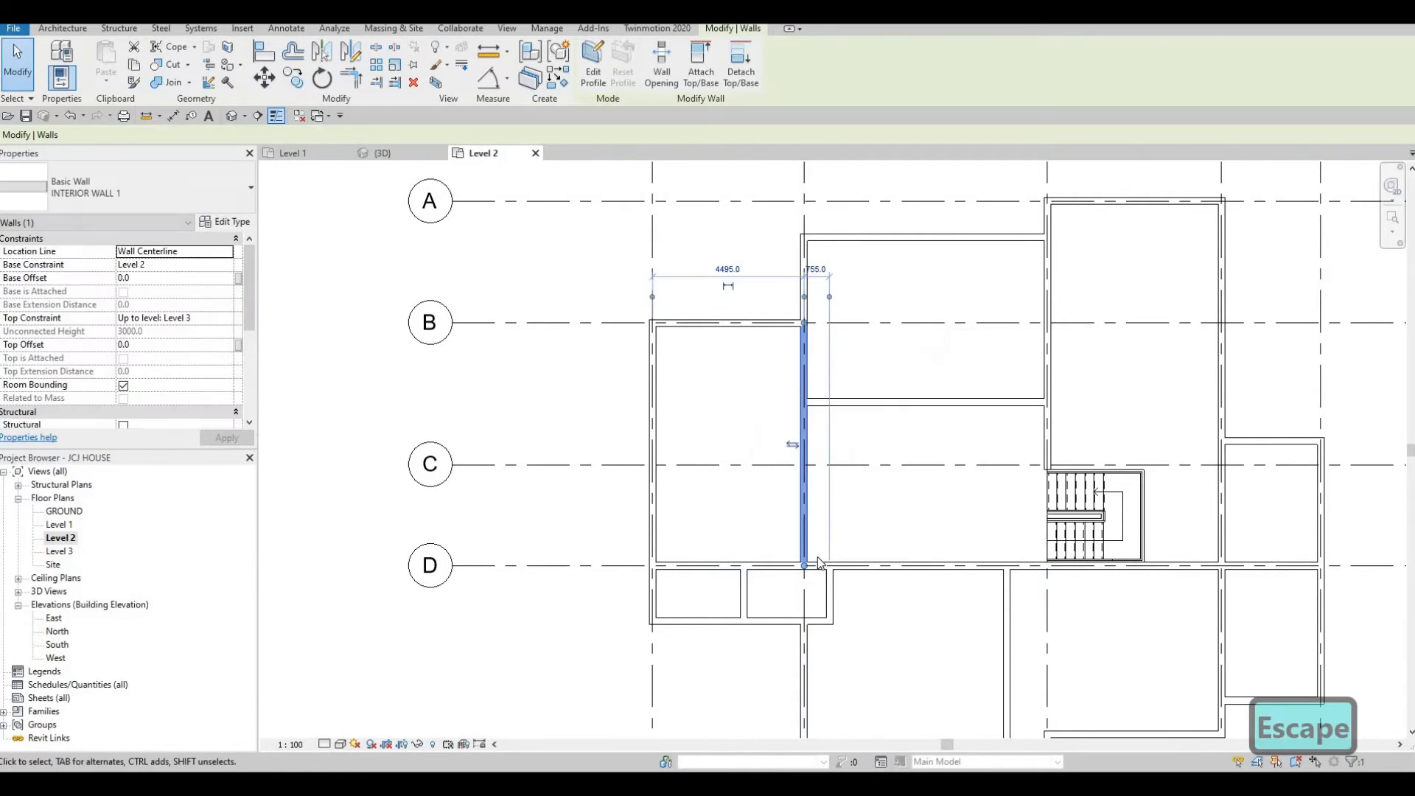
{"action": "key", "text": "Escape"}
Create similar interior walls enclosing the stair along its north and east sides down to the grid D wall.
{"action": "middle_click_drag", "start_coordinate": [809, 414], "coordinate": [819, 364]}
{"action": "scroll", "coordinate": [948, 346], "scroll_direction": "down", "scroll_amount": 2}
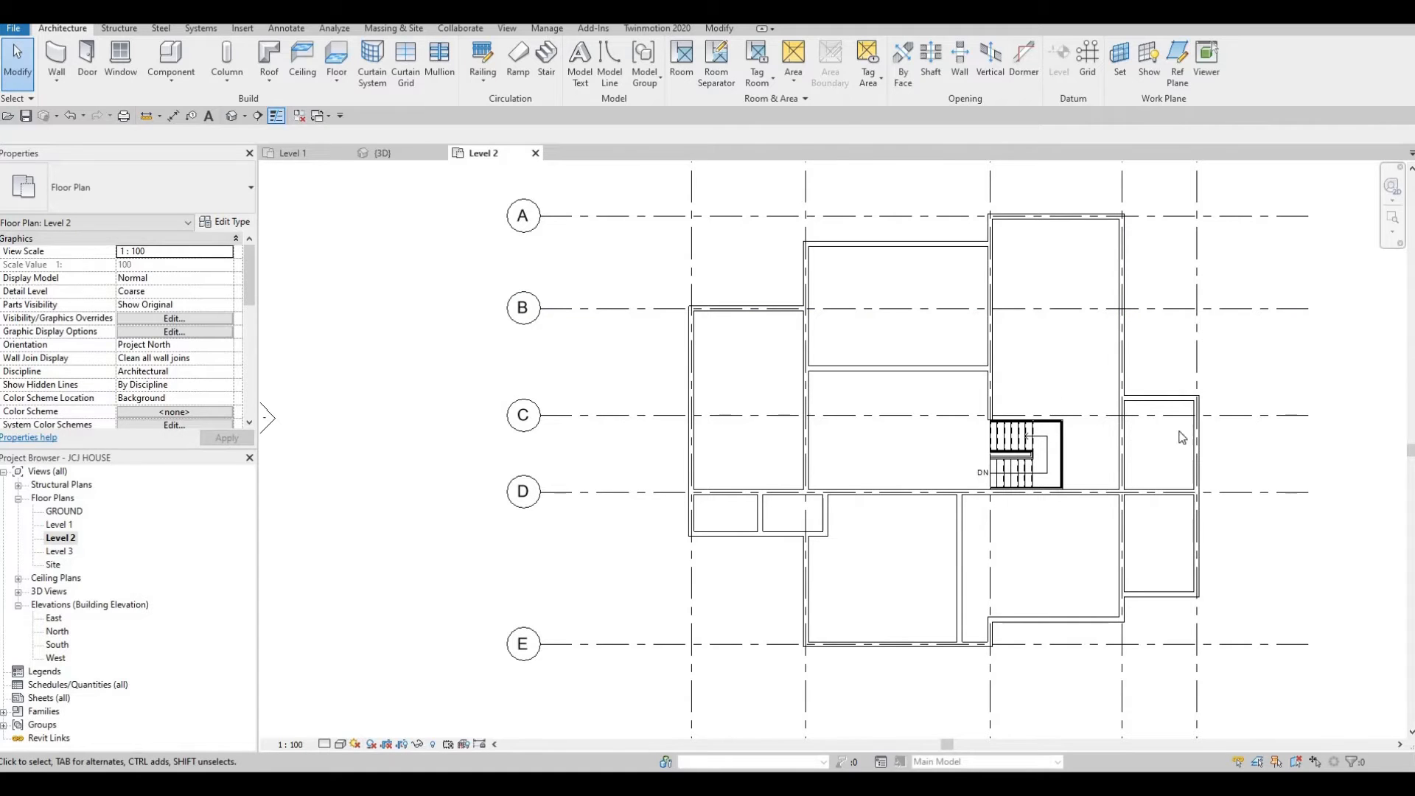
{"action": "scroll", "coordinate": [990, 422], "scroll_direction": "up", "scroll_amount": 3}
{"action": "key", "text": "Escape"}
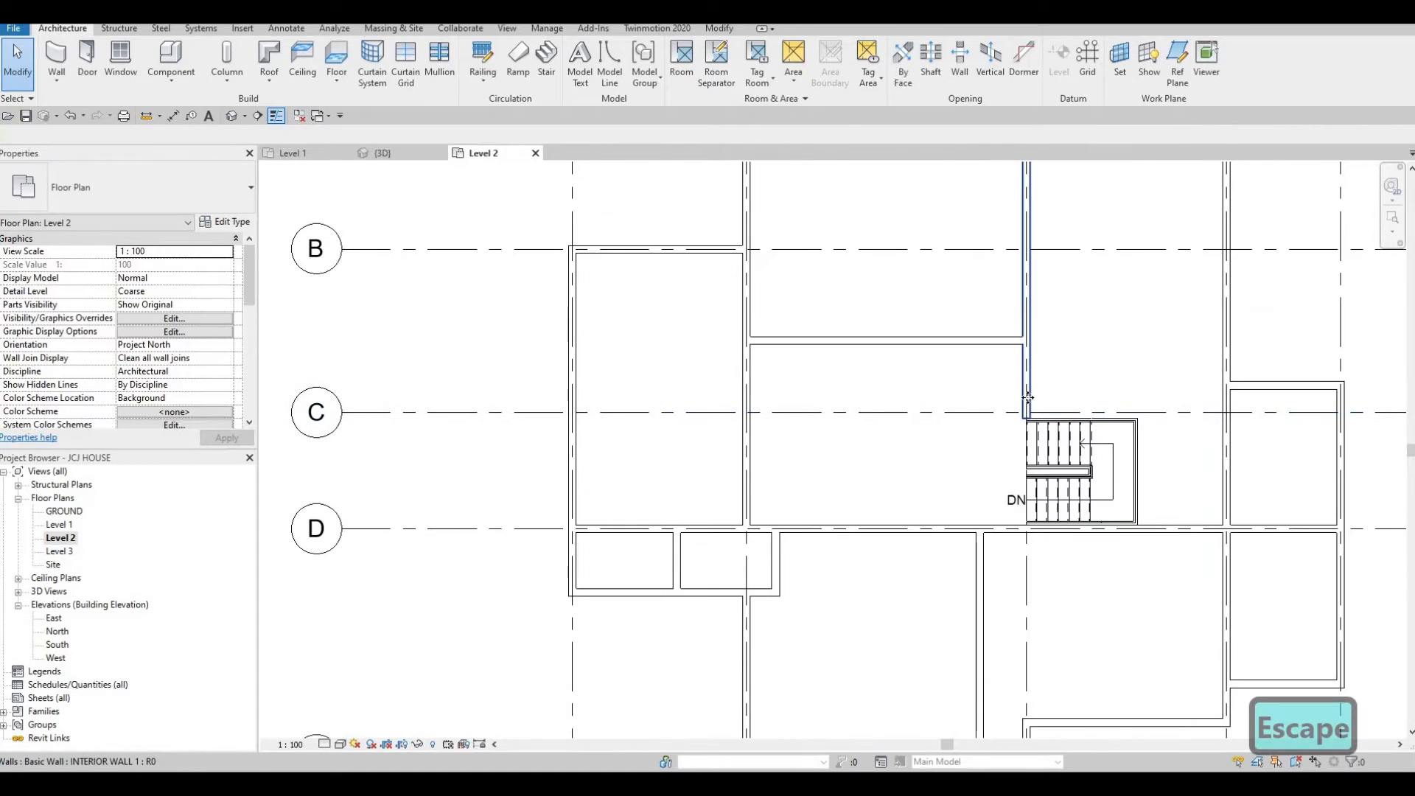
{"action": "left_click", "coordinate": [1026, 398]}
{"action": "key", "text": "c"}
{"action": "key", "text": "s"}
{"action": "scroll", "coordinate": [1058, 412], "scroll_direction": "up", "scroll_amount": 4}
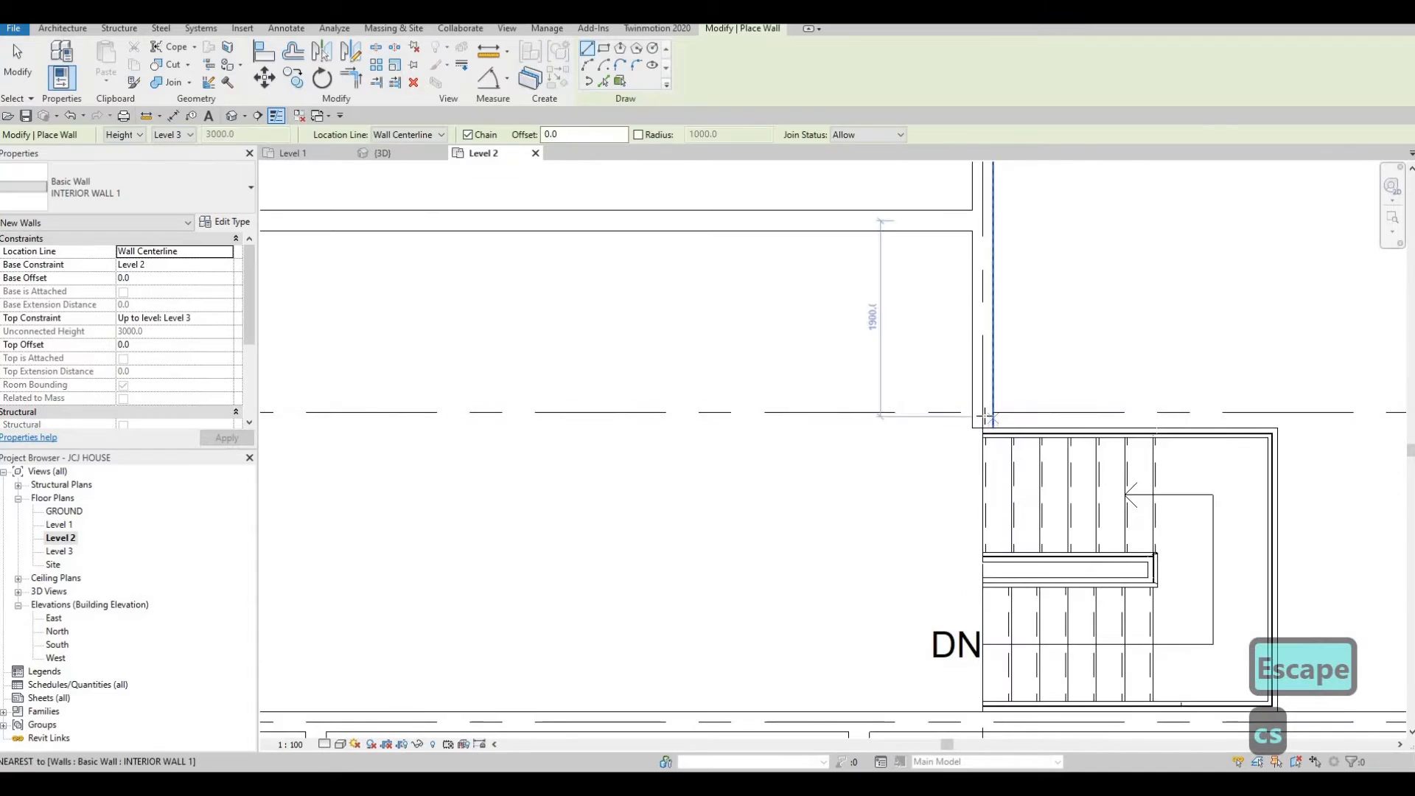
{"action": "left_click", "coordinate": [982, 412]}
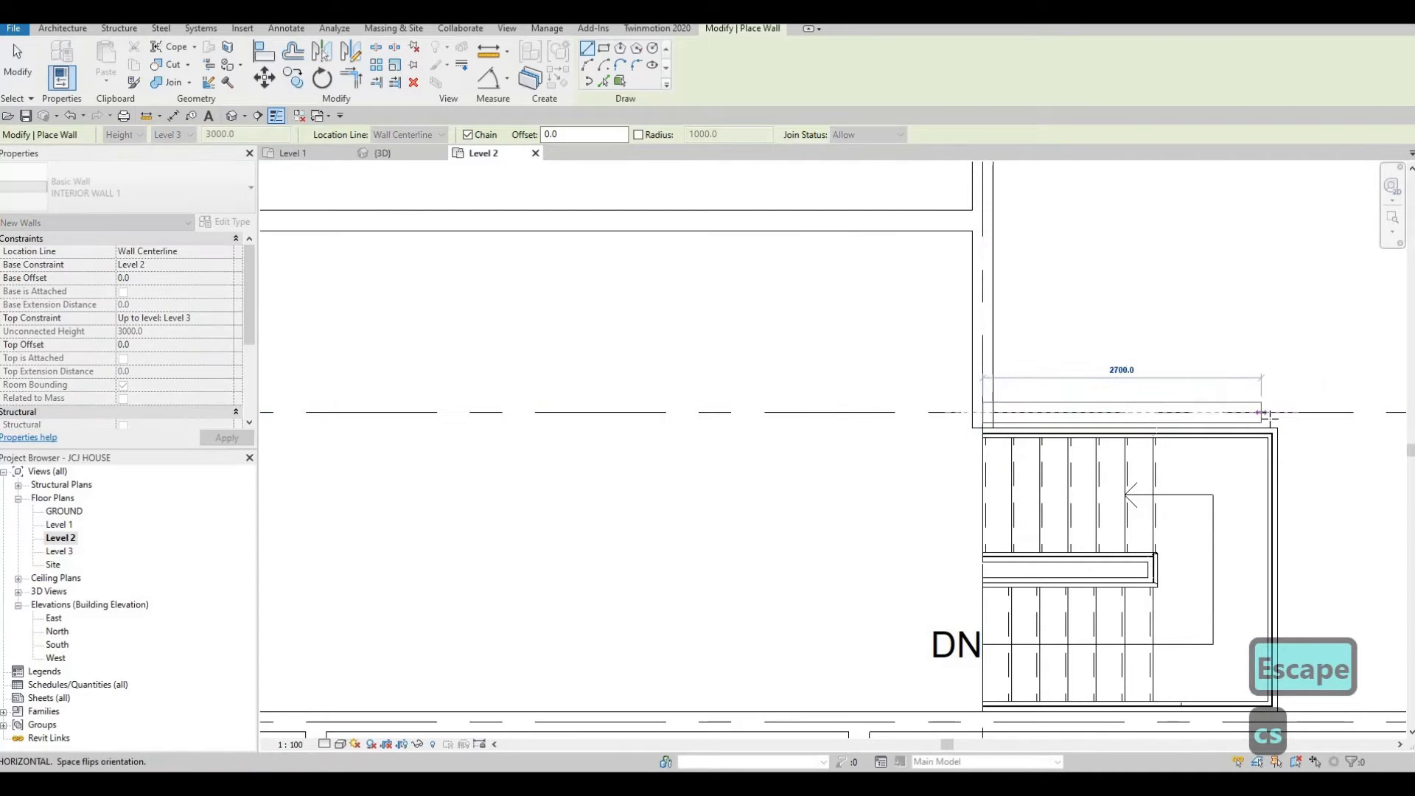
{"action": "left_click", "coordinate": [1292, 532]}
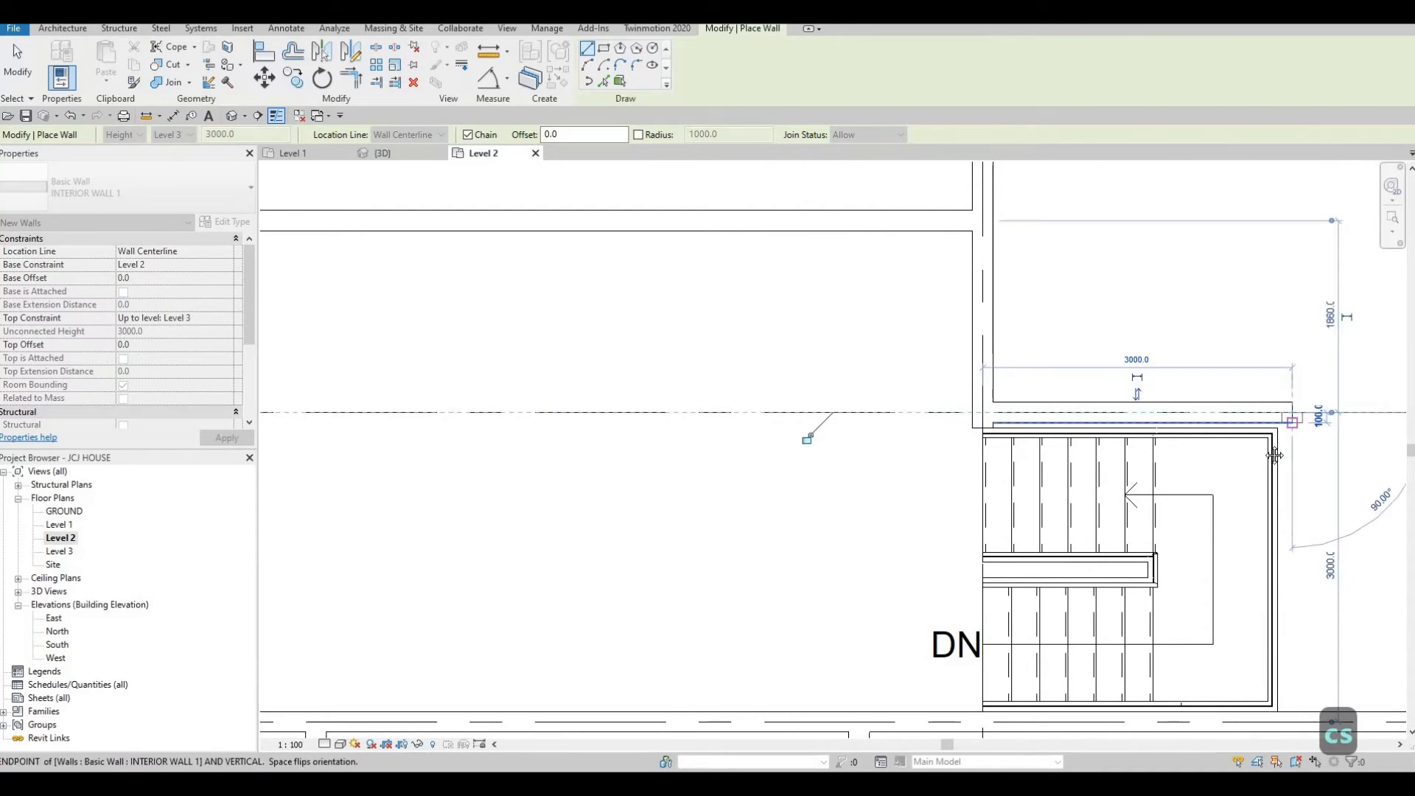
{"action": "middle_click_drag", "start_coordinate": [1300, 587], "coordinate": [1269, 481]}
{"action": "left_click", "coordinate": [1258, 590]}
{"action": "key", "text": "Escape"}
{"action": "key", "text": "Escape"}
{"action": "key", "text": "Escape"}
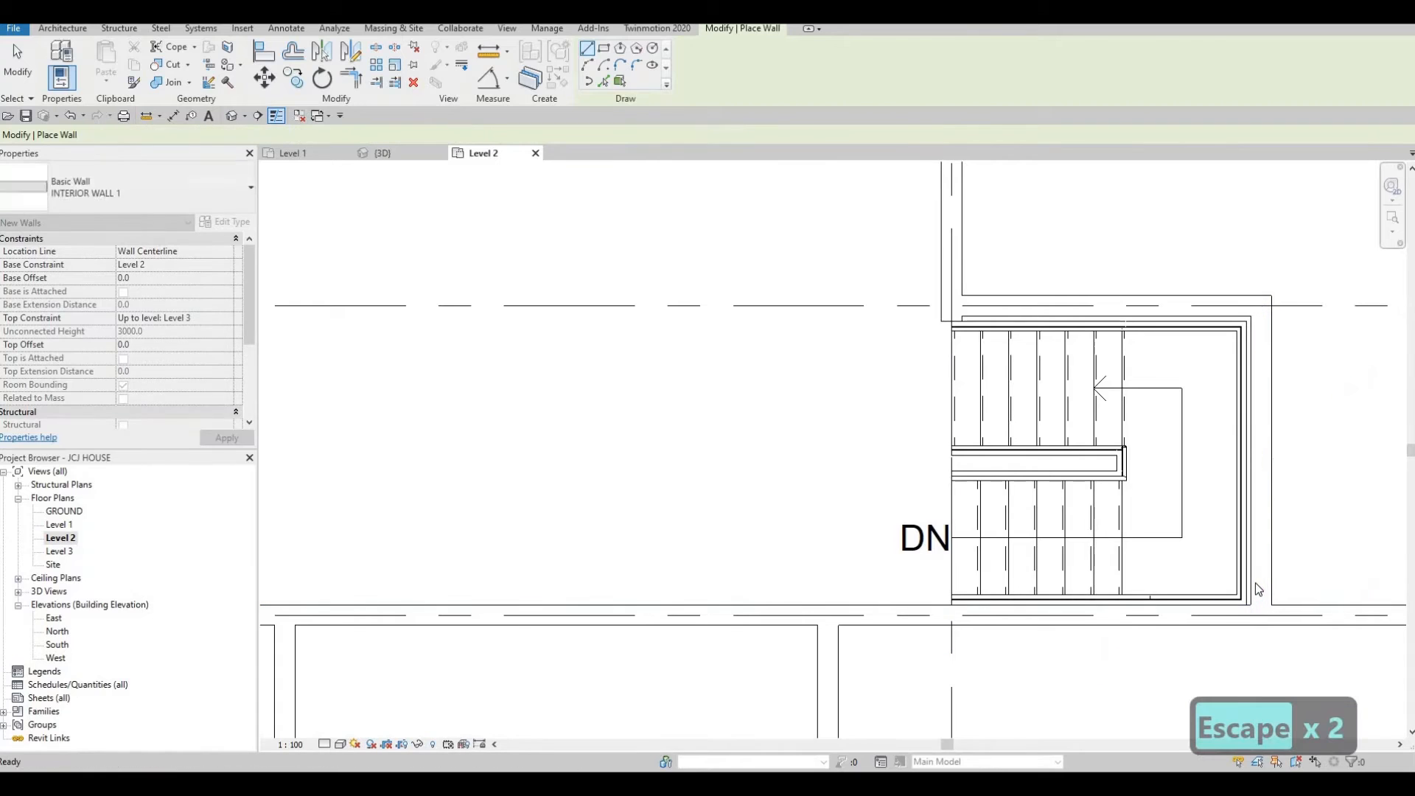
Align the stair's north edge with the inner face of the new wall above it.
{"action": "key", "text": "a"}
{"action": "key", "text": "l"}
{"action": "scroll", "coordinate": [1238, 484], "scroll_direction": "up", "scroll_amount": 2}
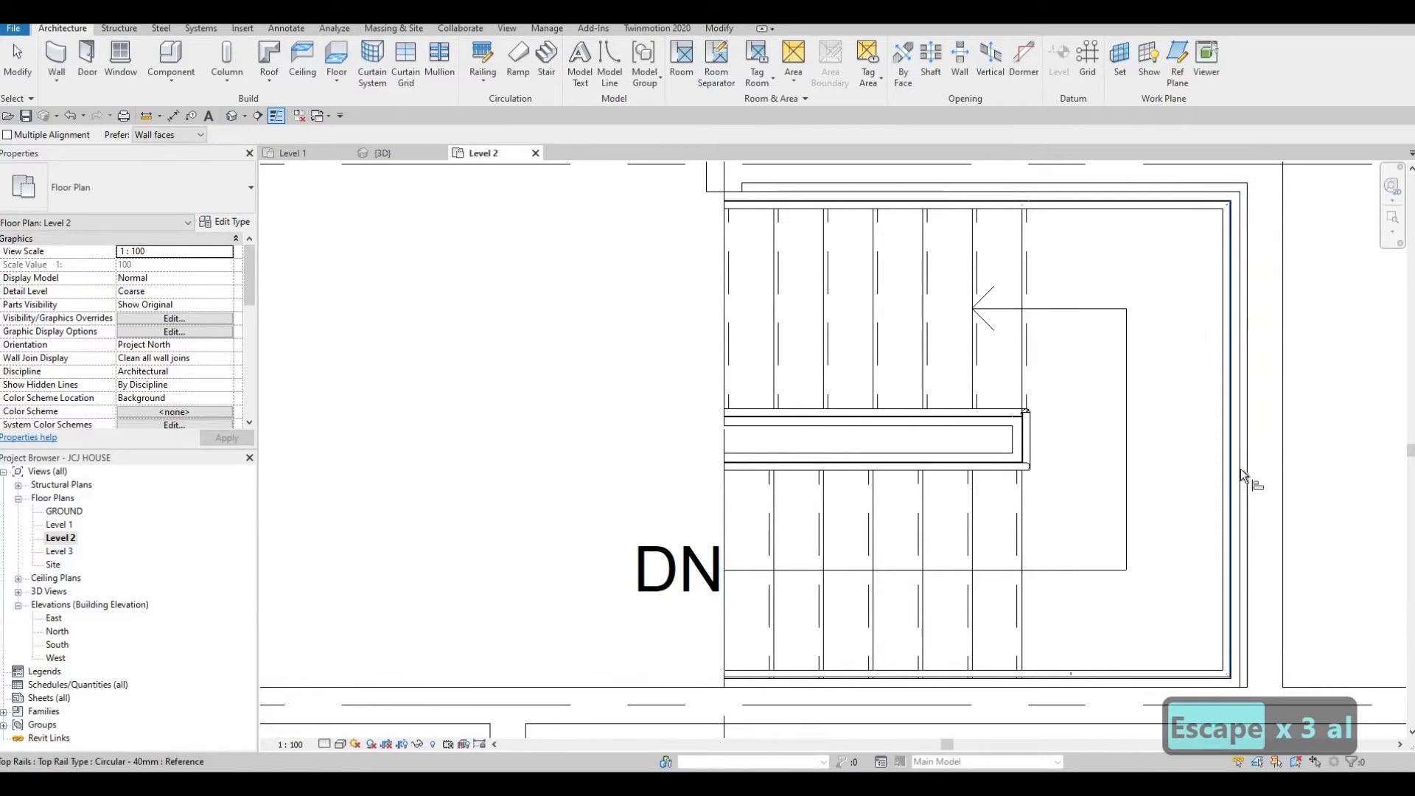
{"action": "left_click", "coordinate": [857, 180]}
{"action": "left_click", "coordinate": [847, 184]}
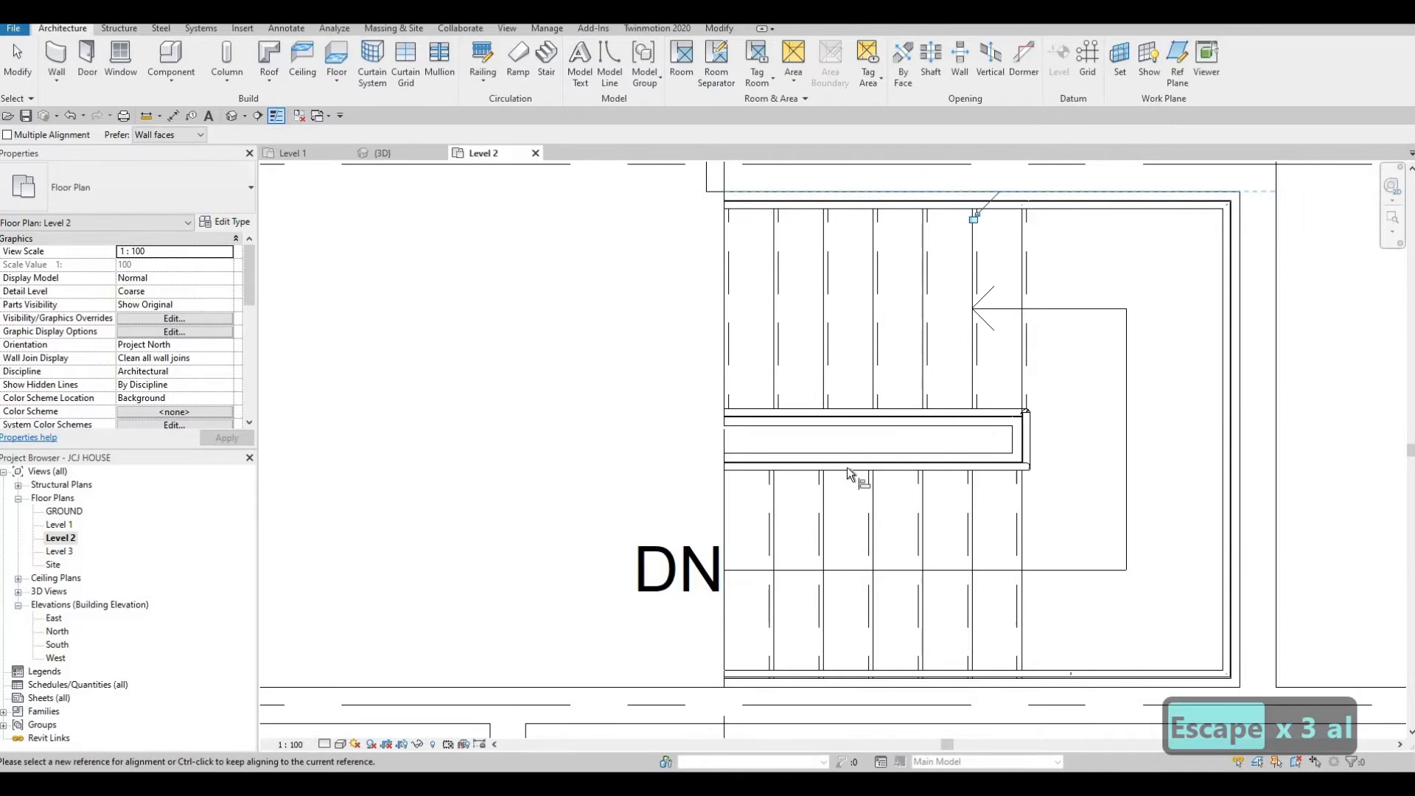
{"action": "middle_click_drag", "start_coordinate": [819, 360], "coordinate": [841, 579]}
{"action": "key", "text": "Escape"}
Extend the wall along grid C above the stair east to meet the next vertical wall.
{"action": "scroll", "coordinate": [913, 461], "scroll_direction": "down", "scroll_amount": 4}
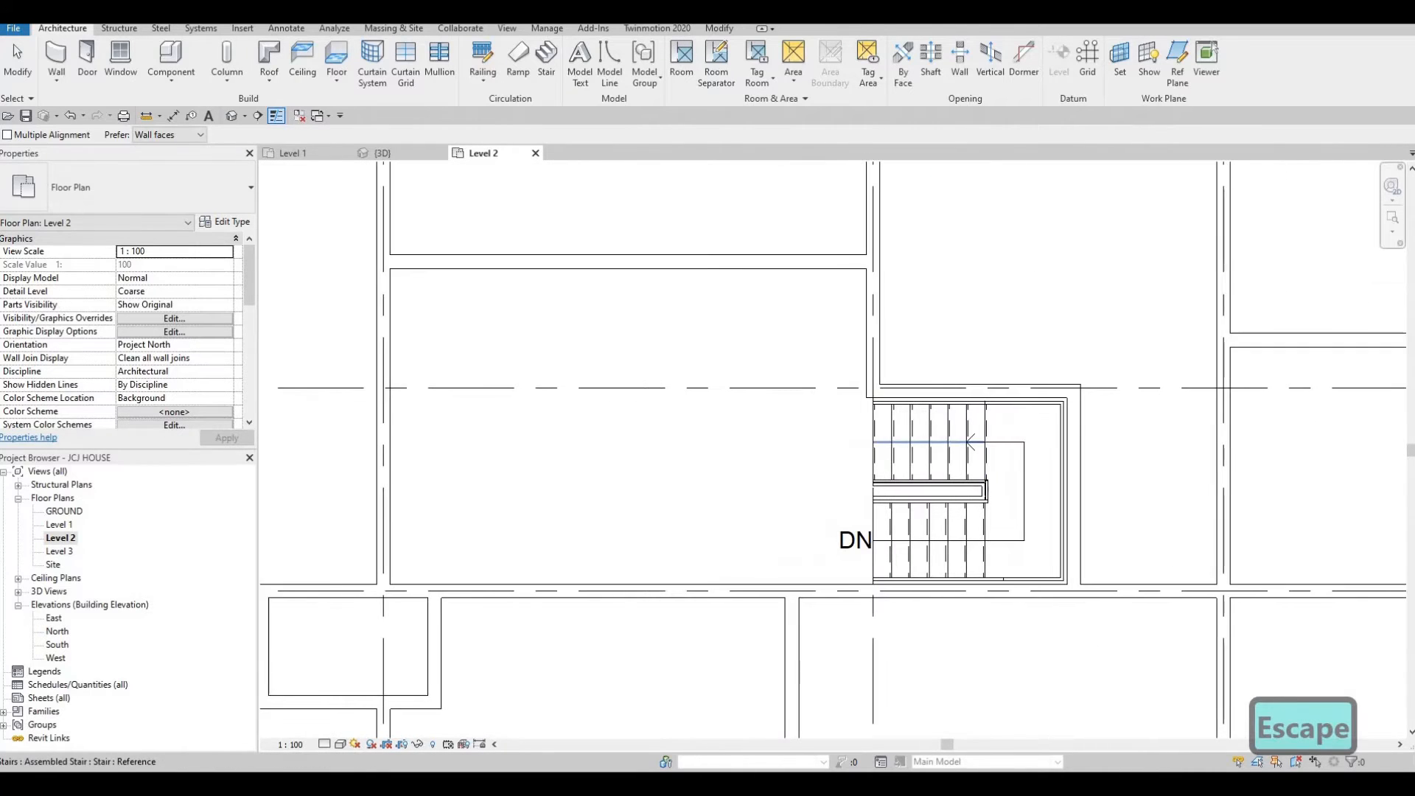
{"action": "scroll", "coordinate": [915, 460], "scroll_direction": "down", "scroll_amount": 5}
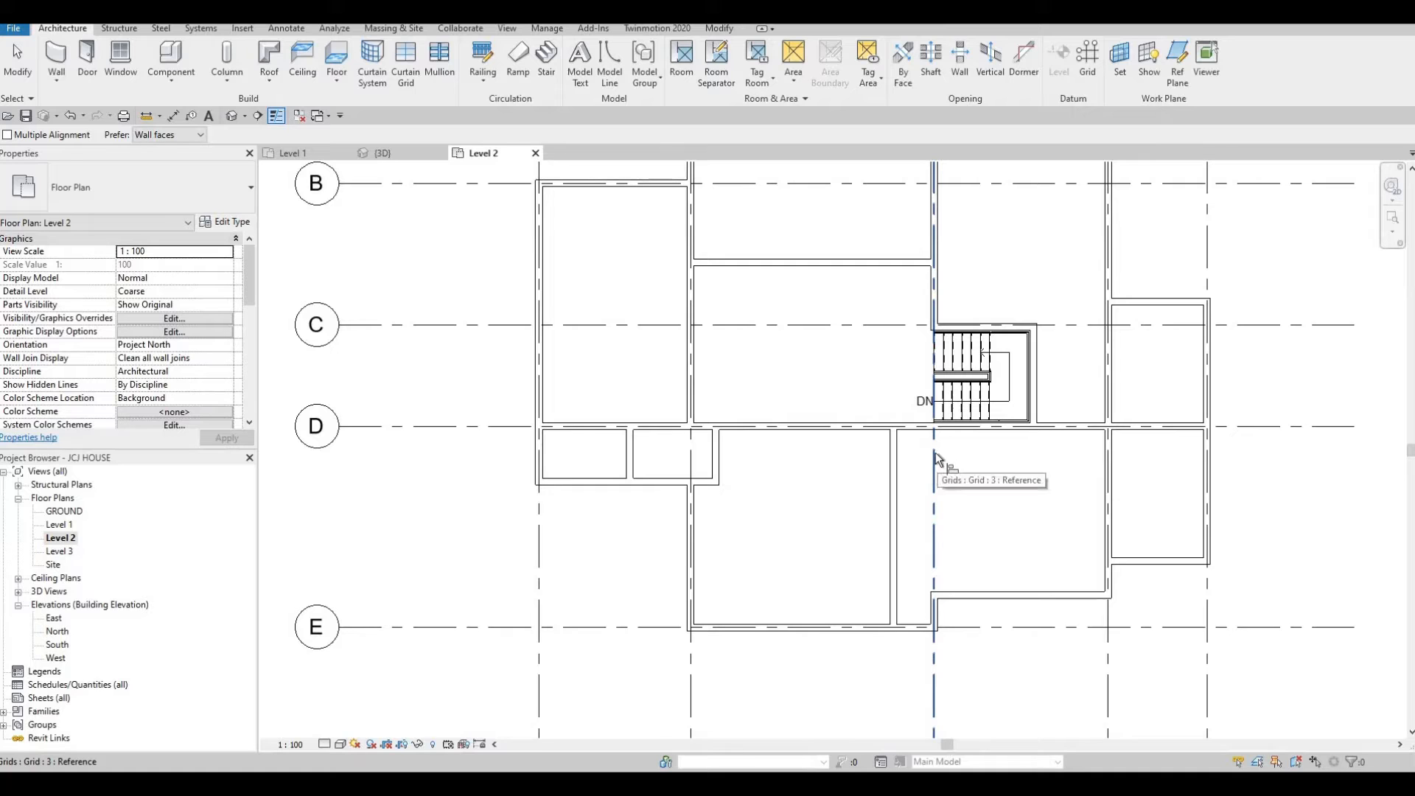
{"action": "middle_click_drag", "start_coordinate": [956, 426], "coordinate": [1002, 488]}
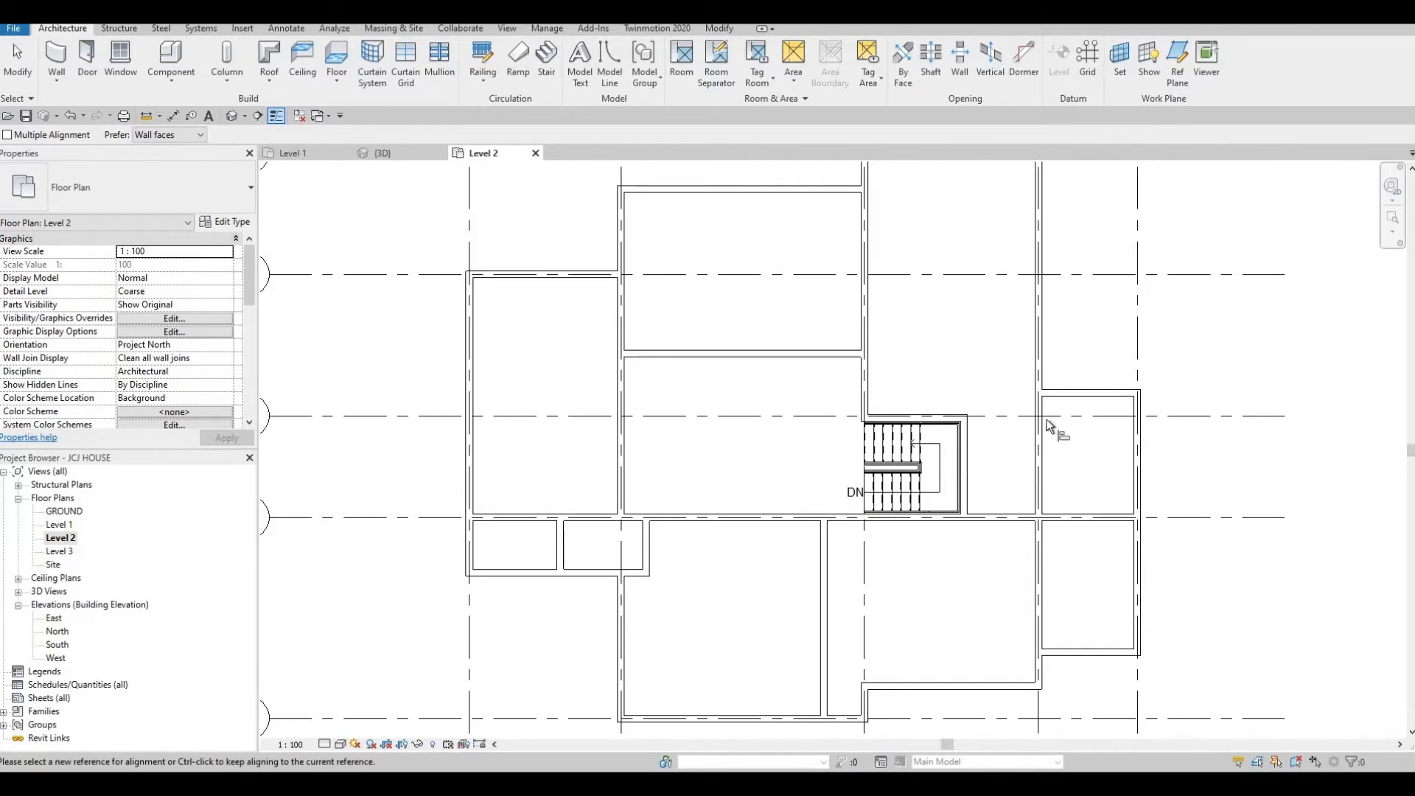
{"action": "scroll", "coordinate": [1038, 436], "scroll_direction": "up", "scroll_amount": 2}
{"action": "key", "text": "Escape"}
{"action": "key", "text": "Escape"}
{"action": "left_click", "coordinate": [920, 411]}
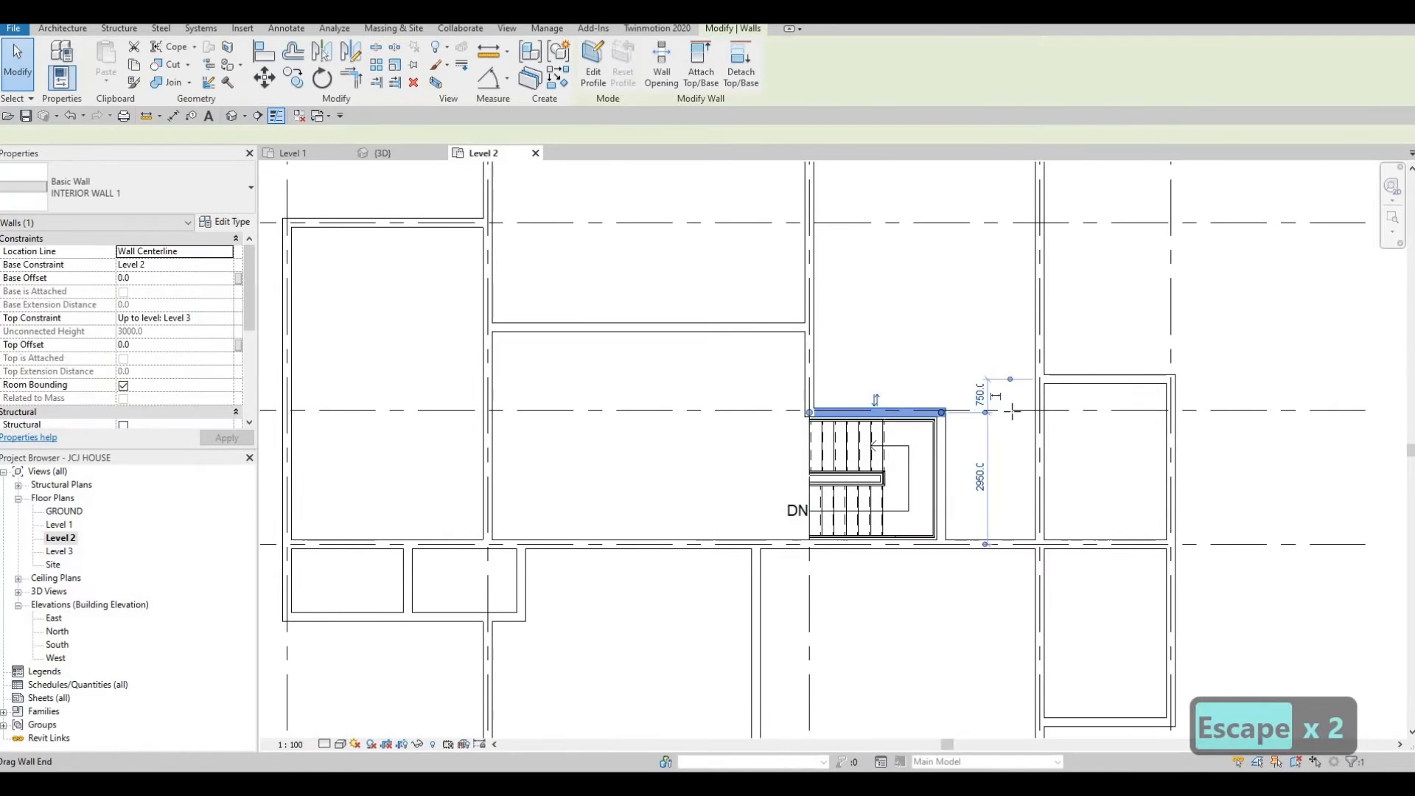
{"action": "left_click_drag", "start_coordinate": [941, 412], "coordinate": [1043, 415]}
{"action": "scroll", "coordinate": [1031, 410], "scroll_direction": "up", "scroll_amount": 3}
{"action": "key", "text": "Escape"}
{"action": "key", "text": "Escape"}
{"action": "scroll", "coordinate": [1044, 401], "scroll_direction": "up", "scroll_amount": 2}
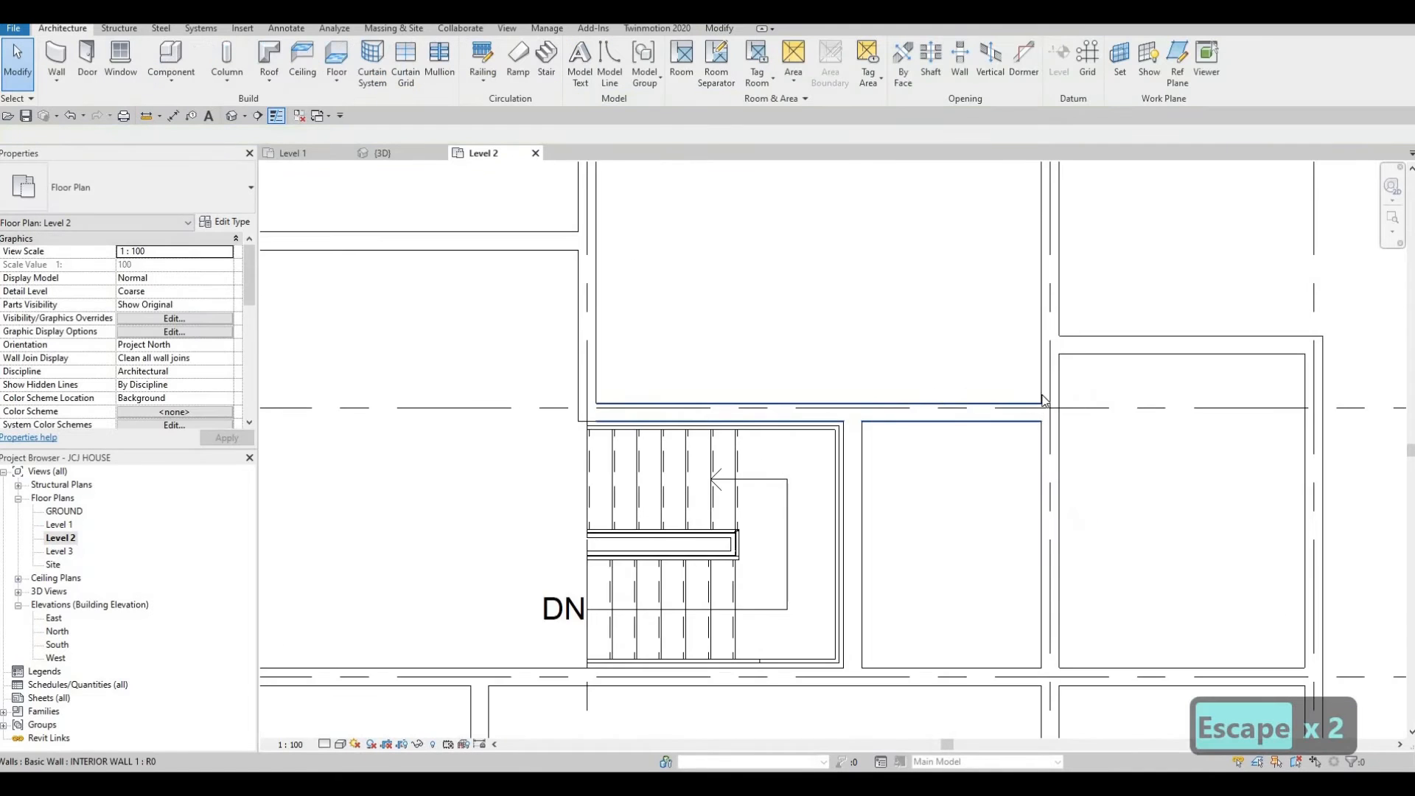
{"action": "scroll", "coordinate": [1074, 402], "scroll_direction": "down", "scroll_amount": 3}
{"action": "scroll", "coordinate": [962, 444], "scroll_direction": "down", "scroll_amount": 4}
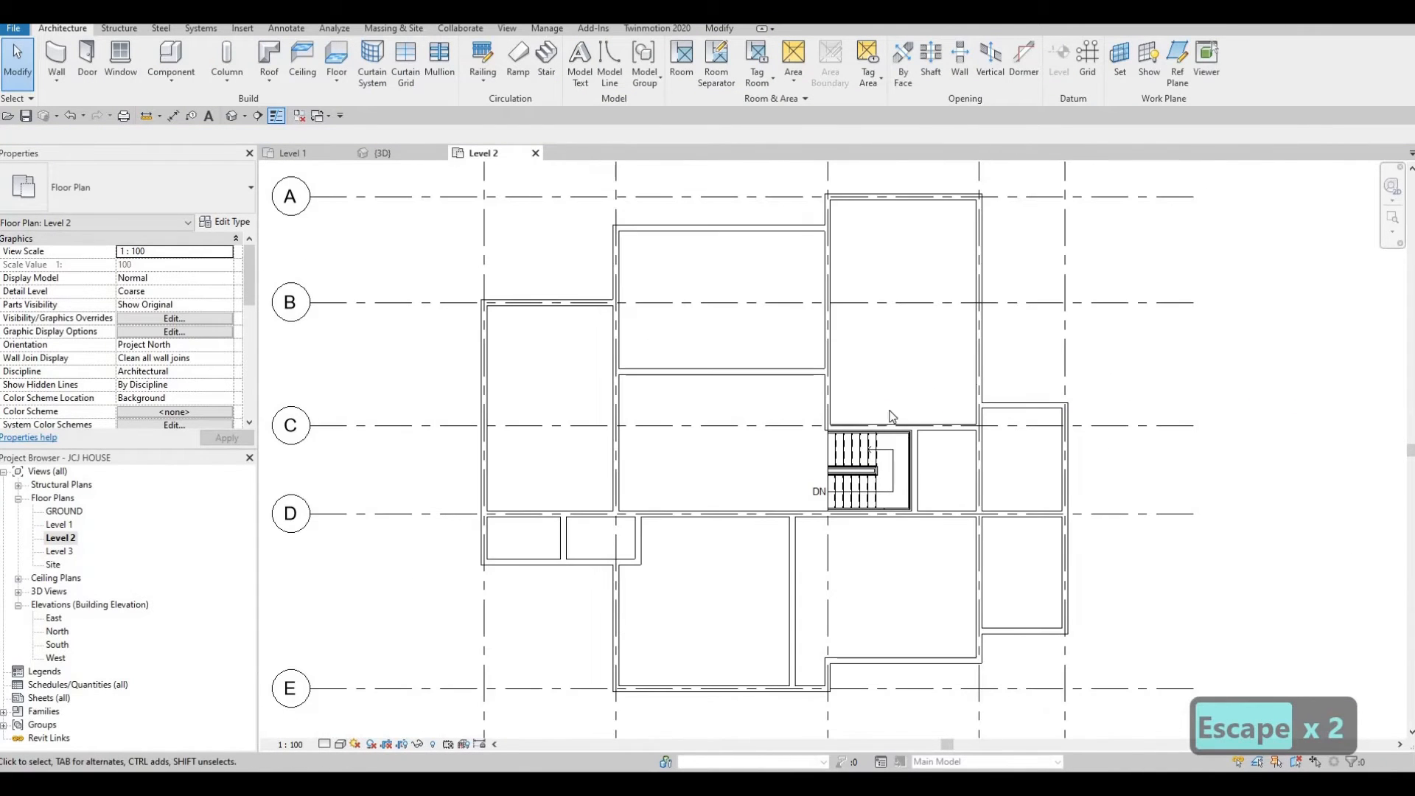
{"action": "middle_click_drag", "start_coordinate": [925, 430], "coordinate": [927, 420]}
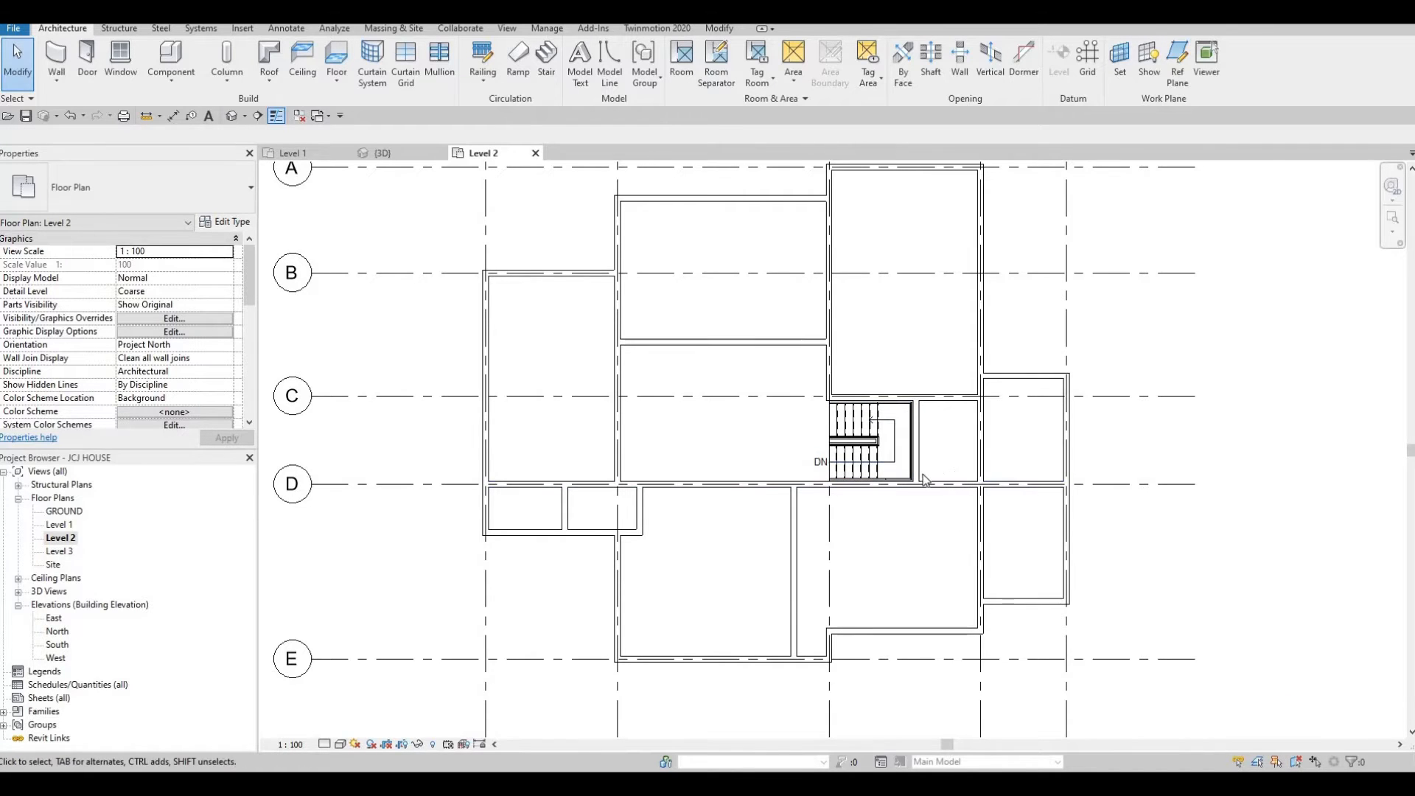
{"action": "scroll", "coordinate": [893, 454], "scroll_direction": "down", "scroll_amount": 1}
{"action": "middle_click_drag", "start_coordinate": [893, 453], "coordinate": [912, 439]}
{"action": "middle_click_drag", "start_coordinate": [898, 513], "coordinate": [1005, 478]}
{"action": "scroll", "coordinate": [970, 475], "scroll_direction": "down", "scroll_amount": 1}
{"action": "scroll", "coordinate": [1001, 467], "scroll_direction": "up", "scroll_amount": 1}
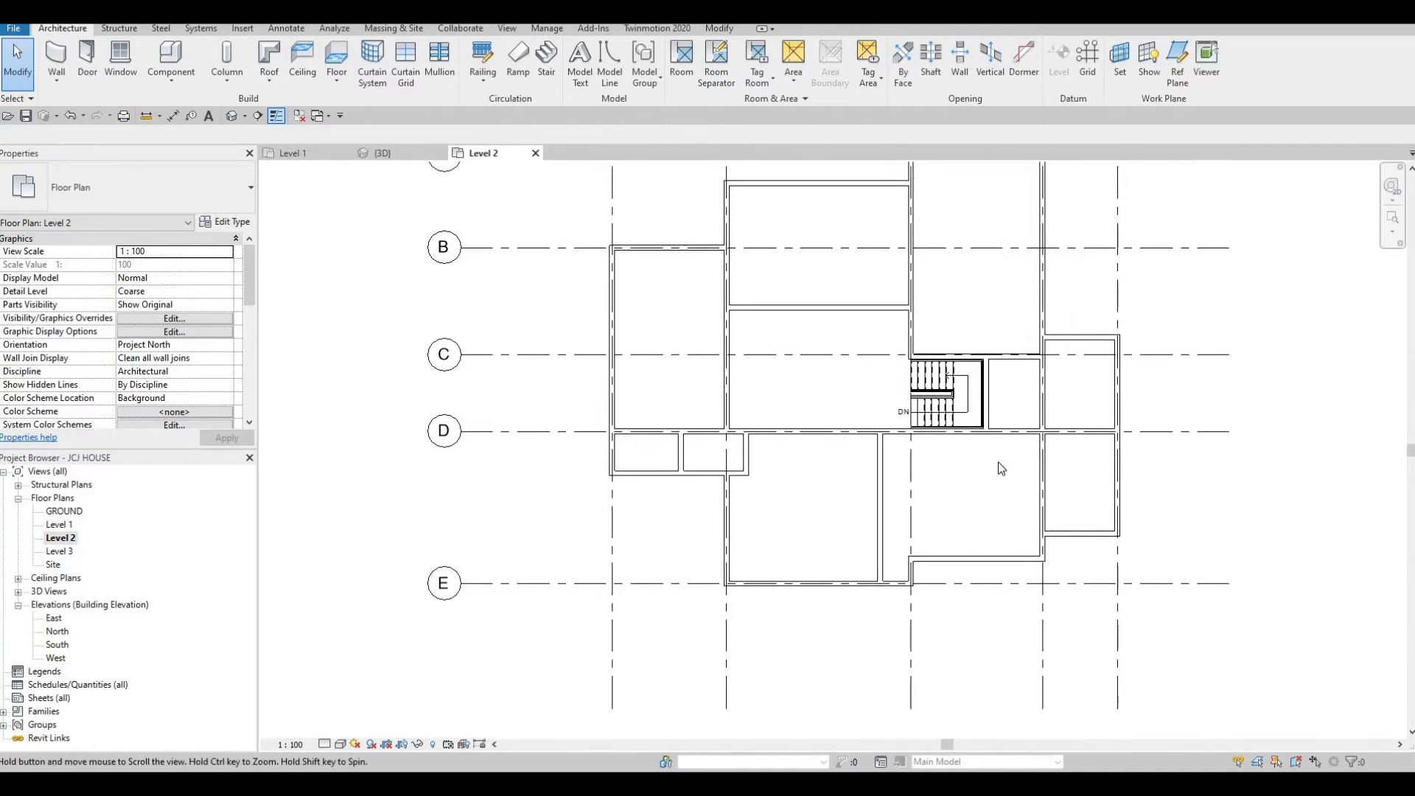
{"action": "scroll", "coordinate": [1001, 467], "scroll_direction": "down", "scroll_amount": 1}
{"action": "middle_click_drag", "start_coordinate": [976, 562], "coordinate": [1031, 671]}
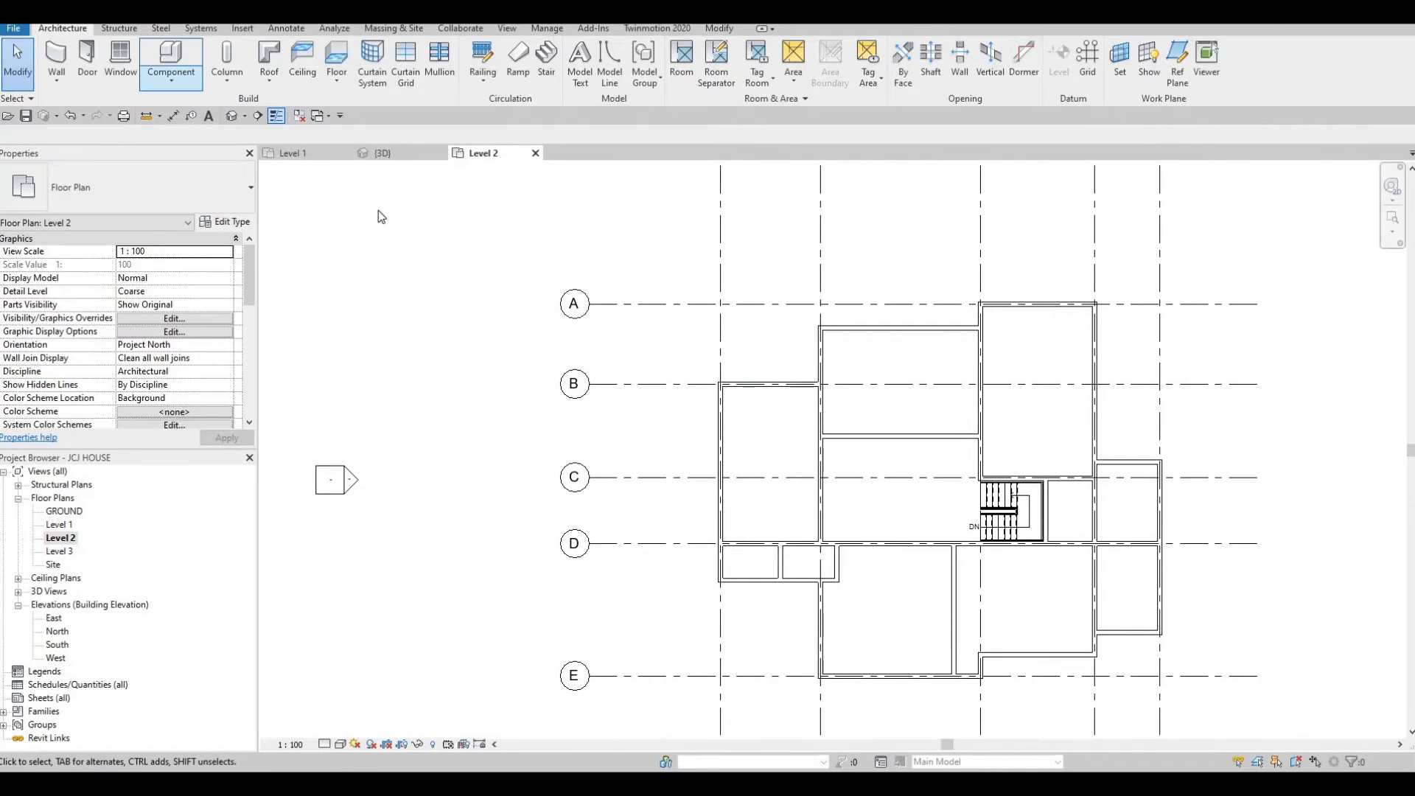
Place an M_Door-Interior-Single-2_Panel-Wood 800 x 2000mm door in the grid D wall just west of the stair.
{"action": "left_click", "coordinate": [87, 57]}
{"action": "left_click", "coordinate": [147, 189]}
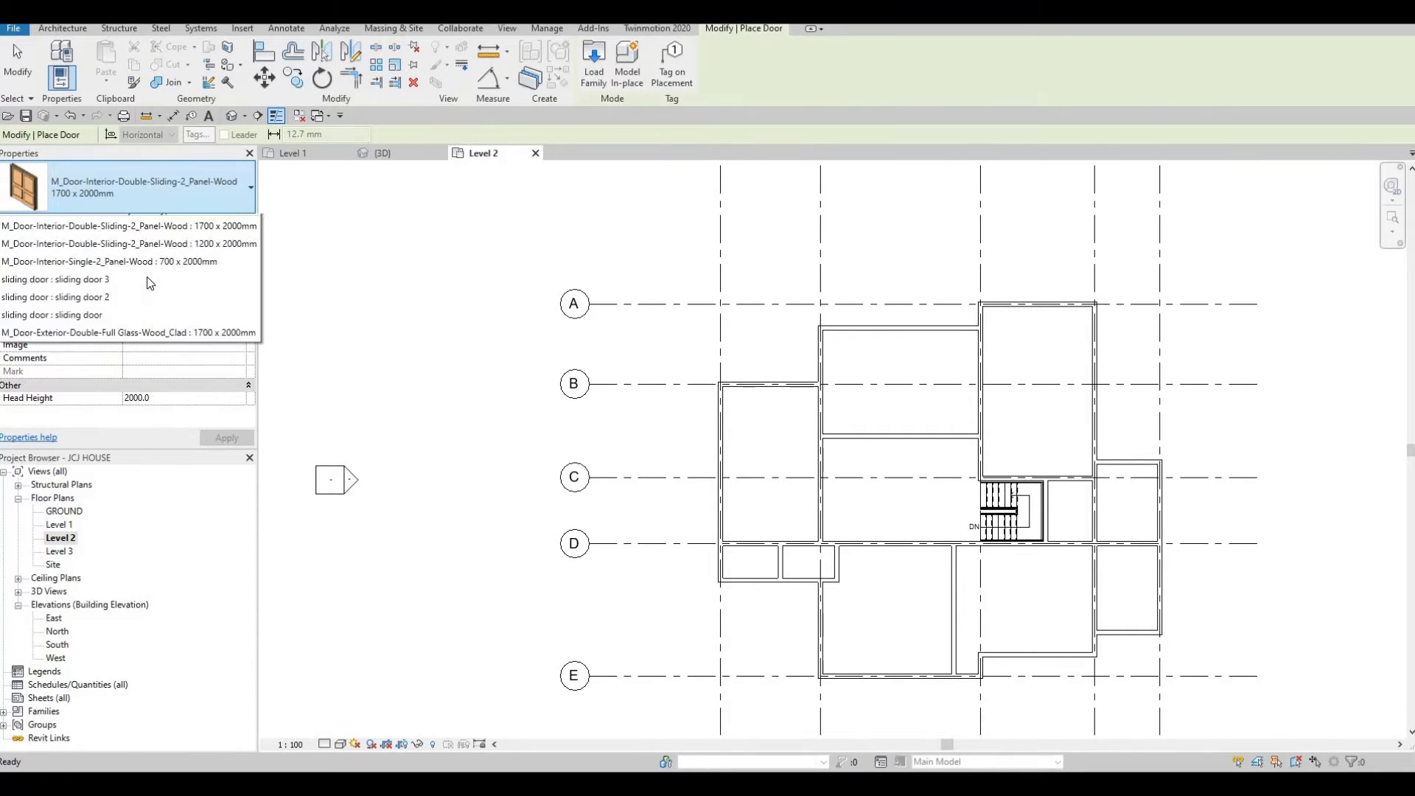
{"action": "scroll", "coordinate": [132, 314], "scroll_direction": "up", "scroll_amount": 3}
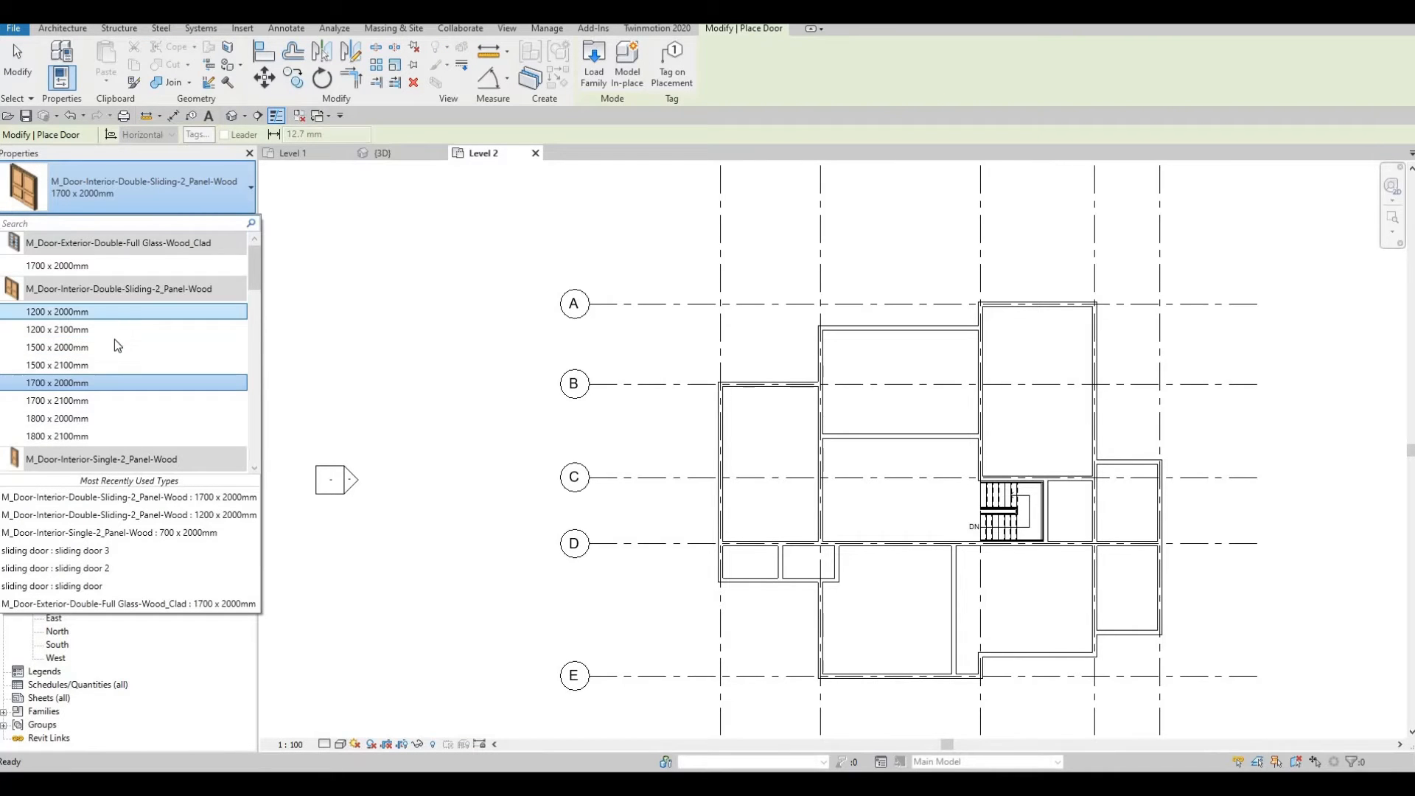
{"action": "scroll", "coordinate": [113, 340], "scroll_direction": "down", "scroll_amount": 4}
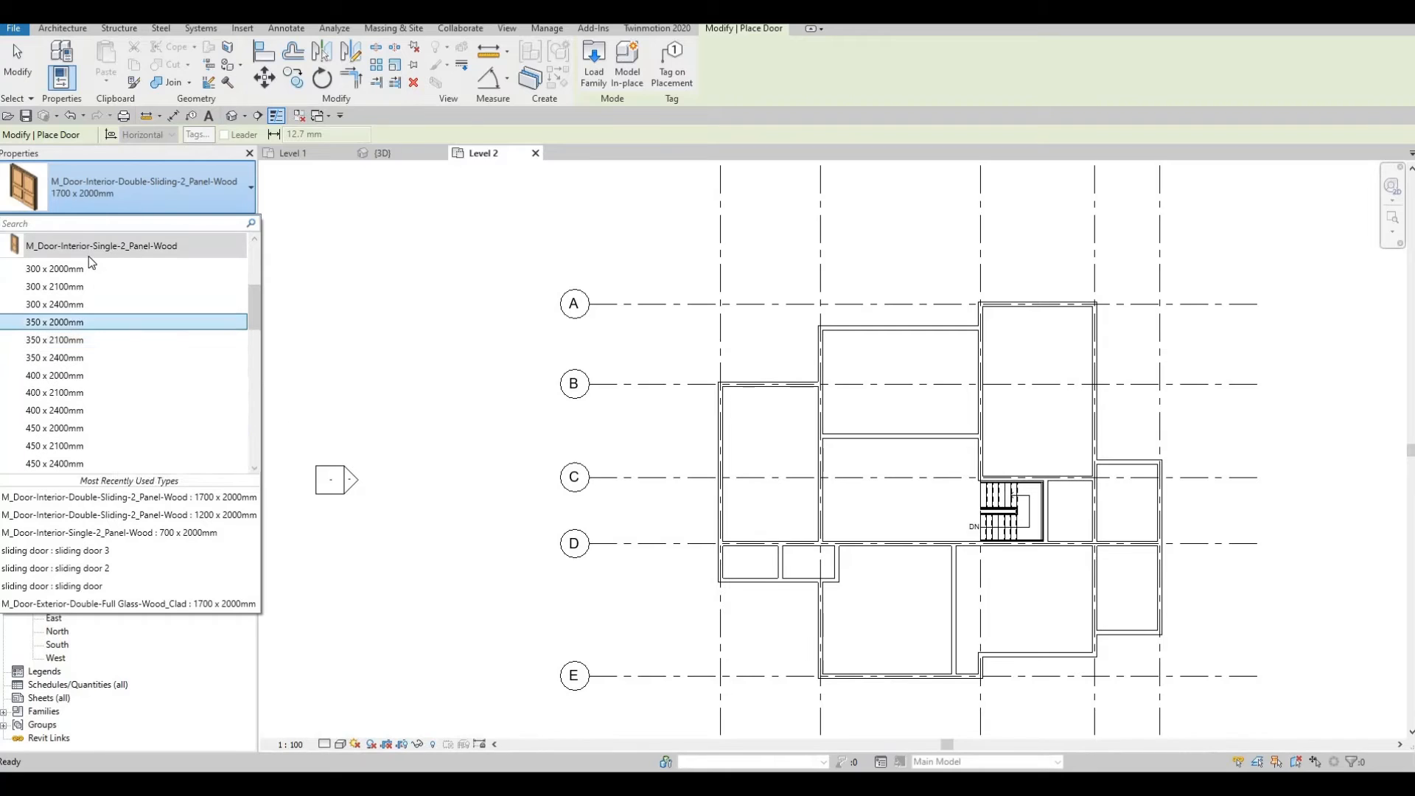
{"action": "scroll", "coordinate": [77, 391], "scroll_direction": "down", "scroll_amount": 3}
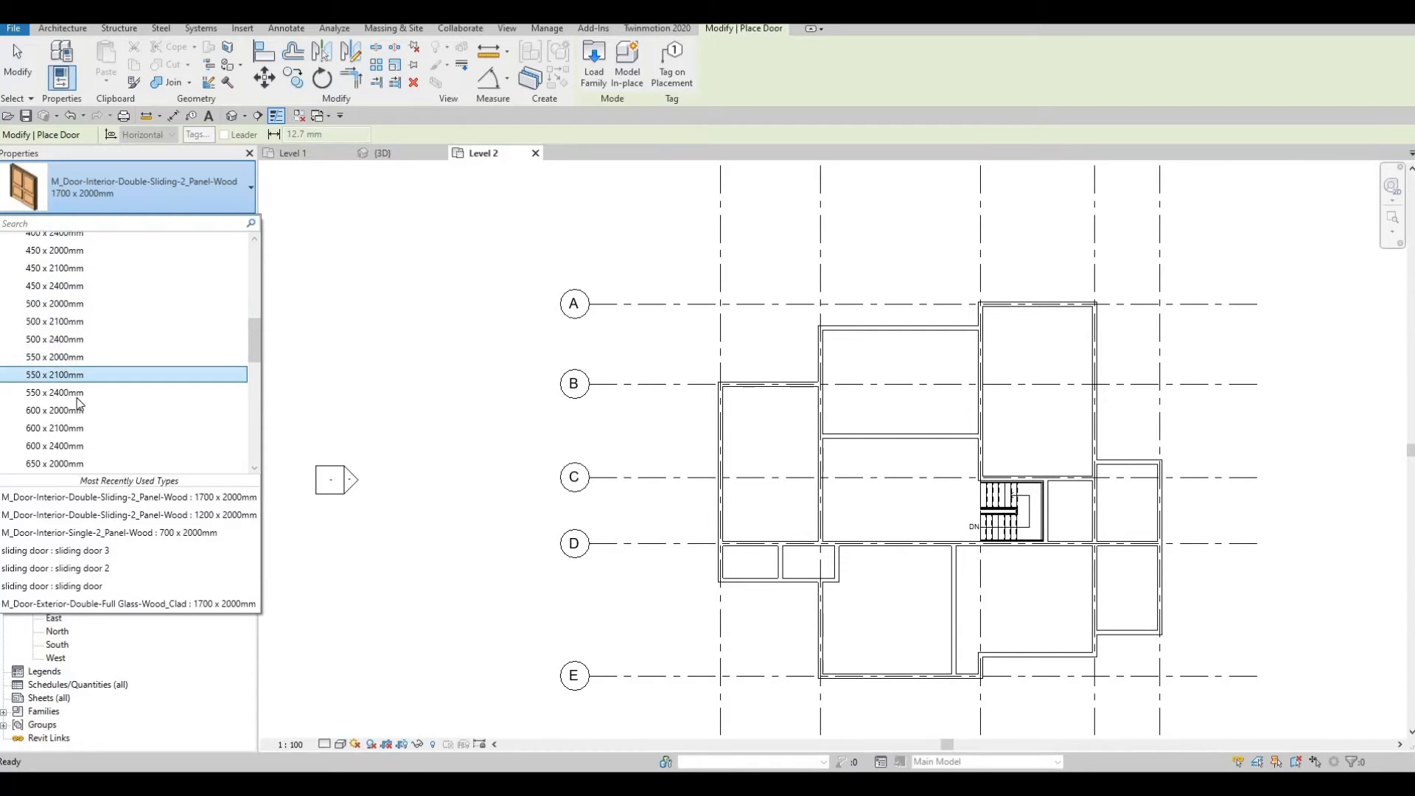
{"action": "scroll", "coordinate": [76, 398], "scroll_direction": "down", "scroll_amount": 1}
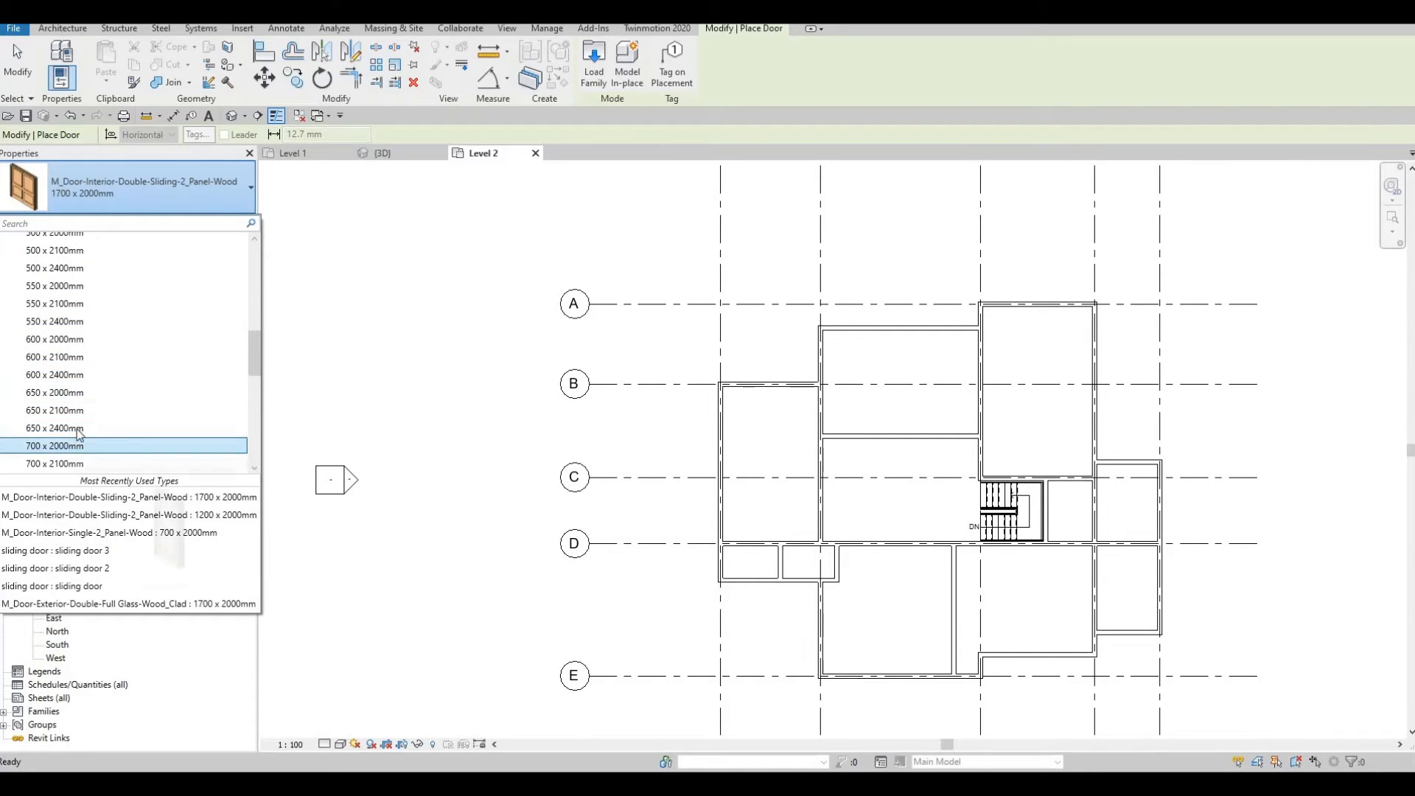
{"action": "scroll", "coordinate": [77, 429], "scroll_direction": "down", "scroll_amount": 2}
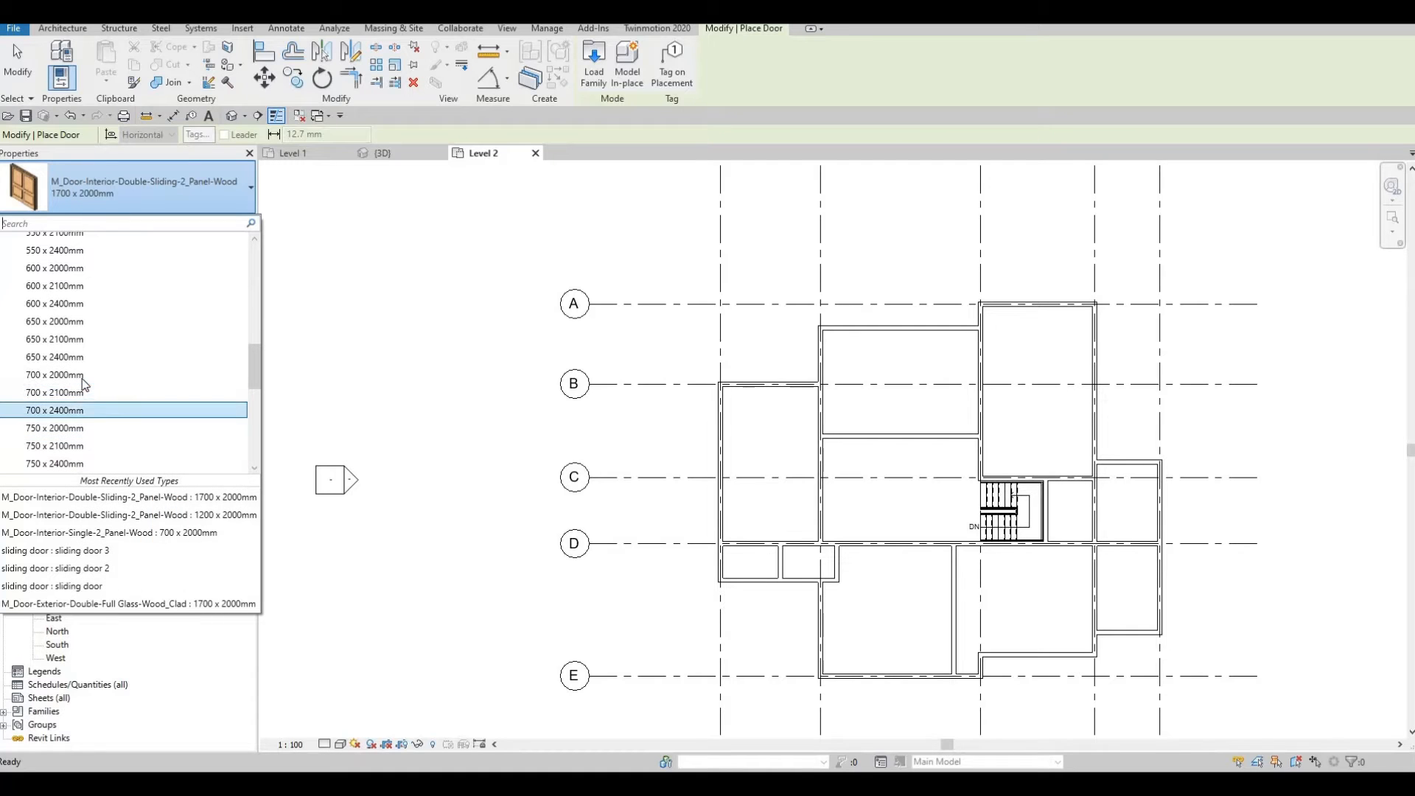
{"action": "scroll", "coordinate": [1008, 458], "scroll_direction": "up", "scroll_amount": 2}
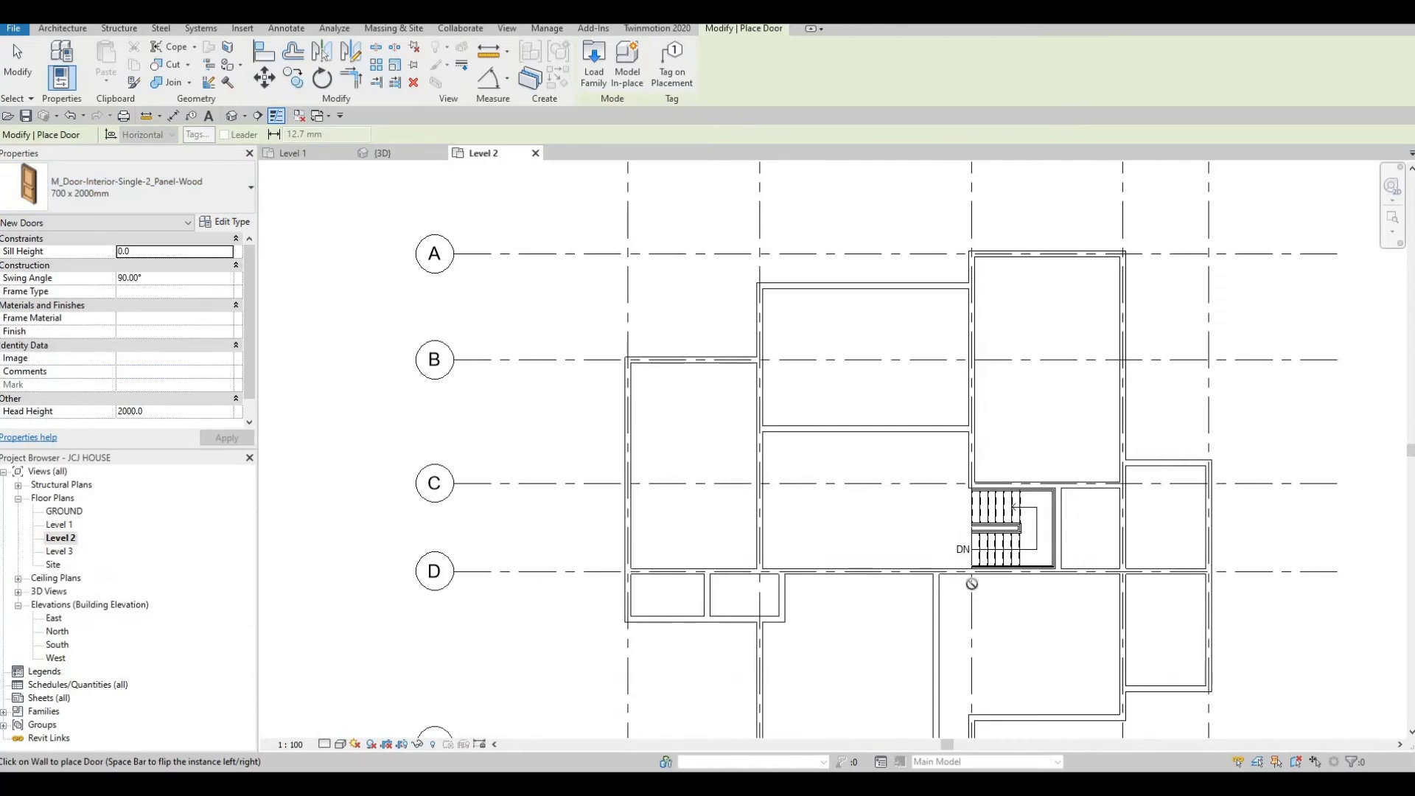
{"action": "scroll", "coordinate": [946, 578], "scroll_direction": "up", "scroll_amount": 4}
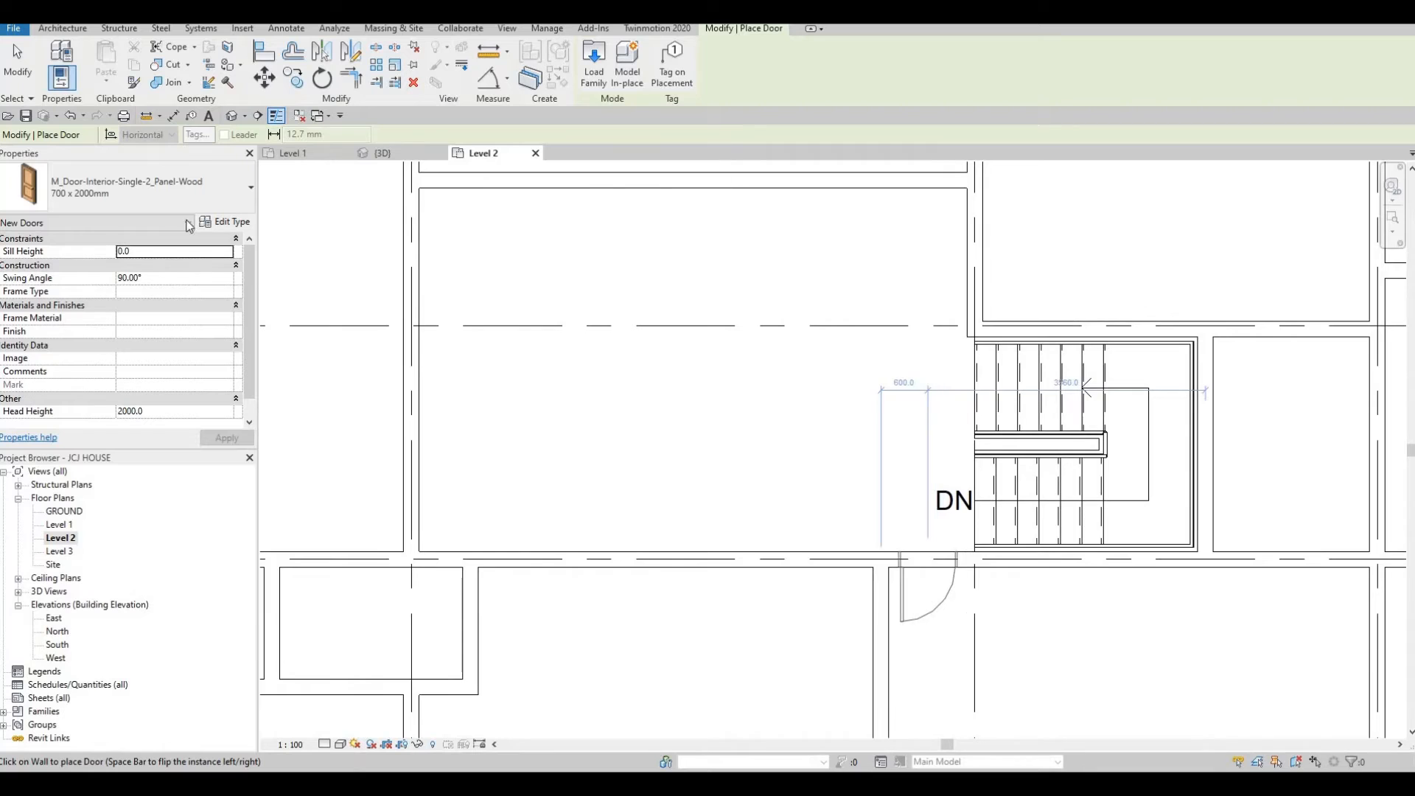
{"action": "left_click", "coordinate": [161, 188]}
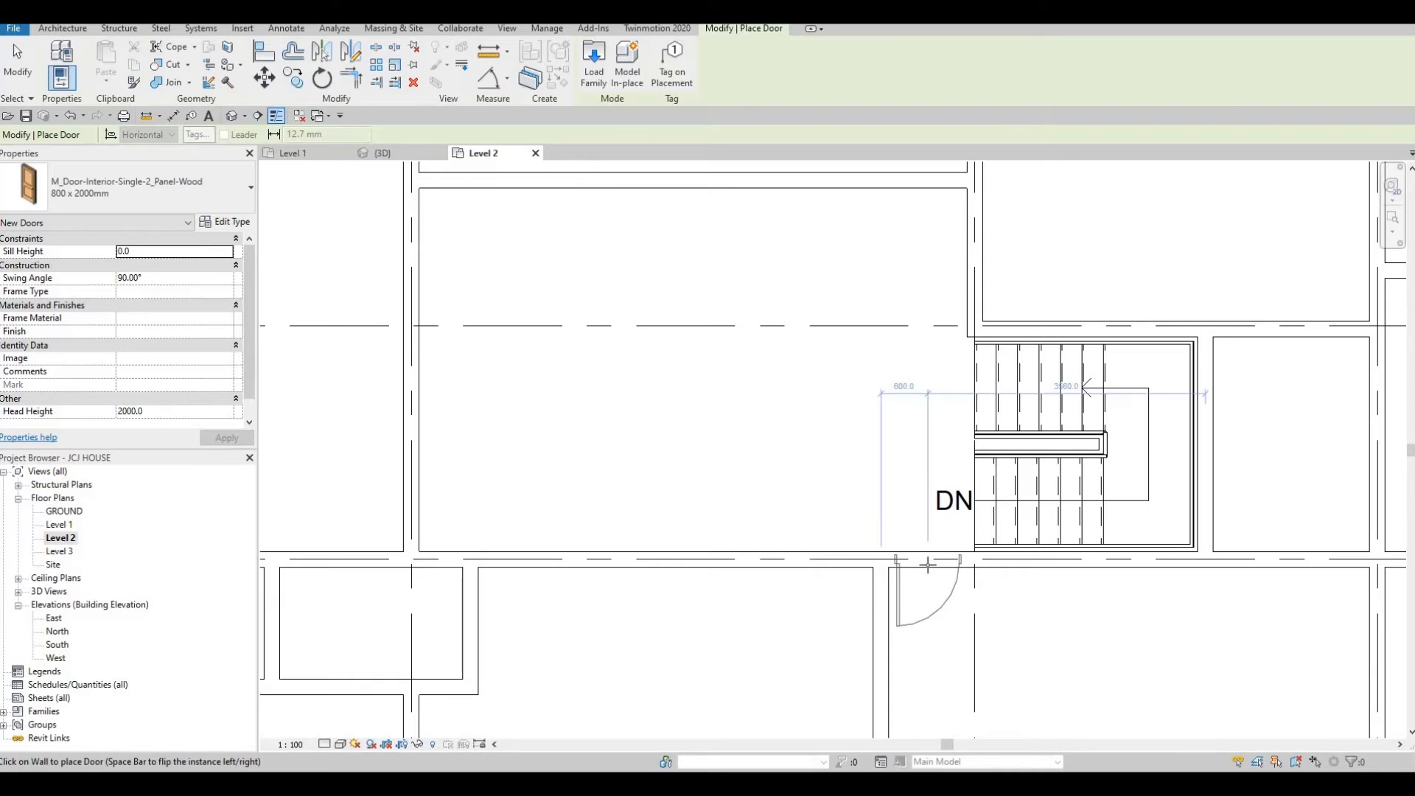
{"action": "left_click", "coordinate": [919, 542]}
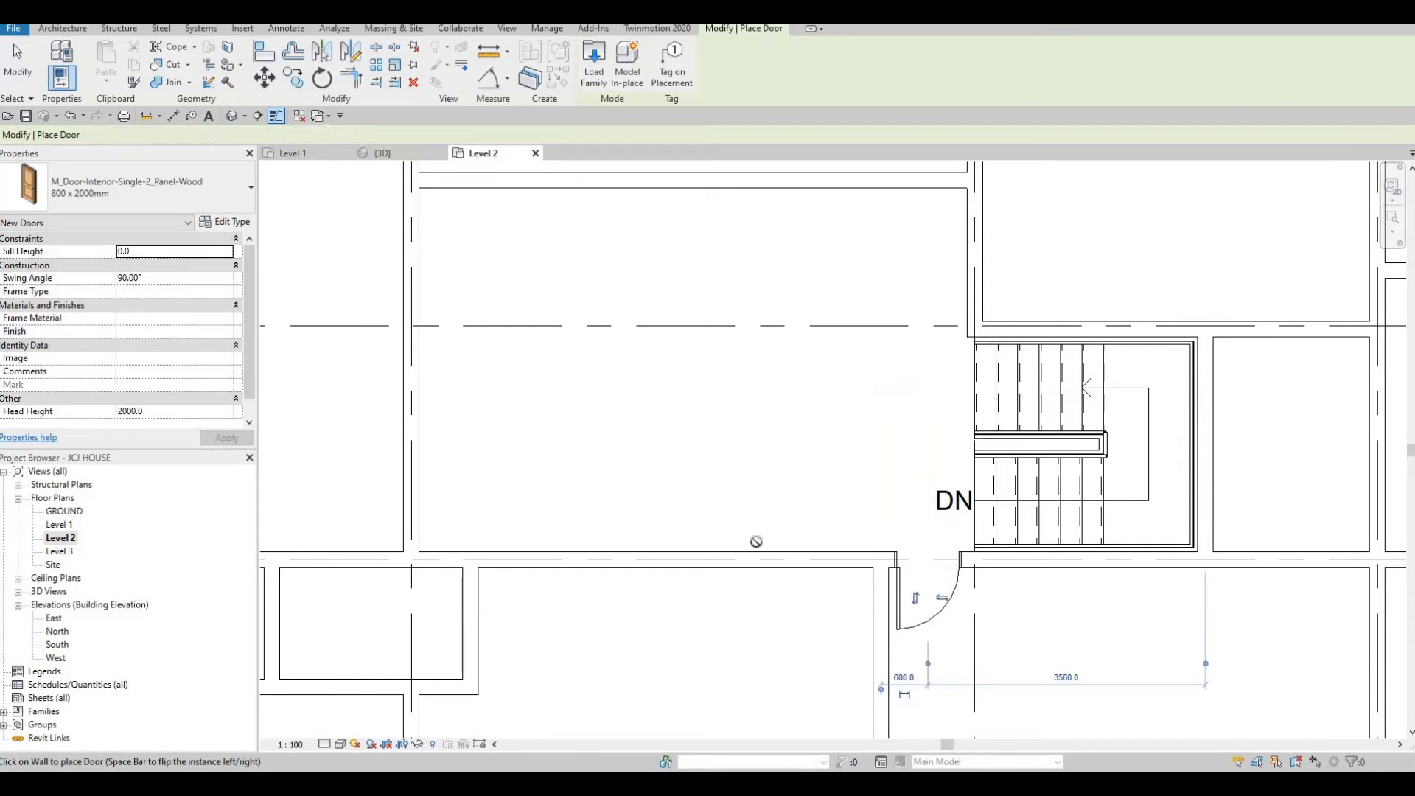
{"action": "scroll", "coordinate": [925, 604], "scroll_direction": "up", "scroll_amount": 1}
{"action": "key", "text": "Escape"}
{"action": "key", "text": "Escape"}
Create a similar door, flipped, in the grid D wall just west of the first door.
{"action": "left_click", "coordinate": [925, 605]}
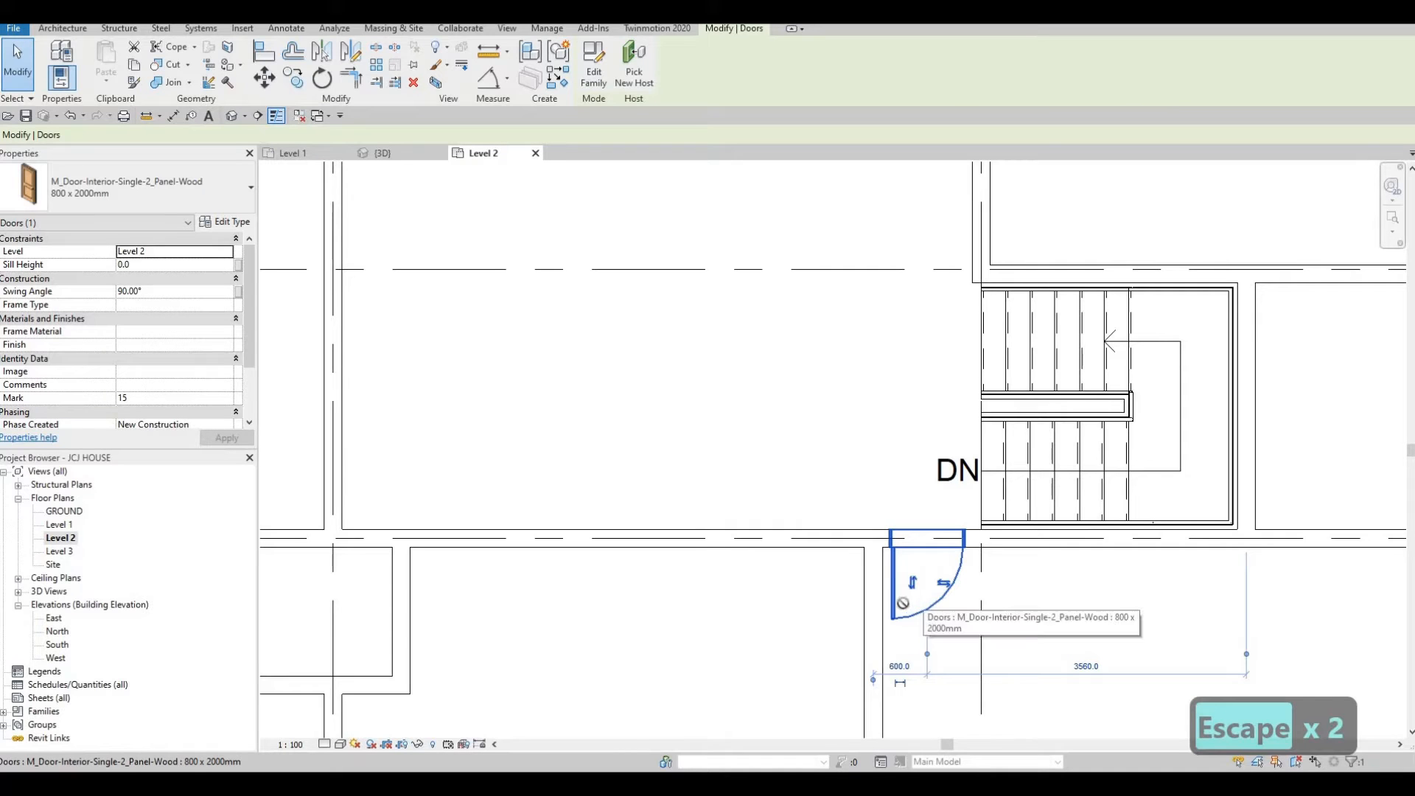
{"action": "key", "text": "c"}
{"action": "key", "text": "s"}
{"action": "scroll", "coordinate": [877, 533], "scroll_direction": "up", "scroll_amount": 3}
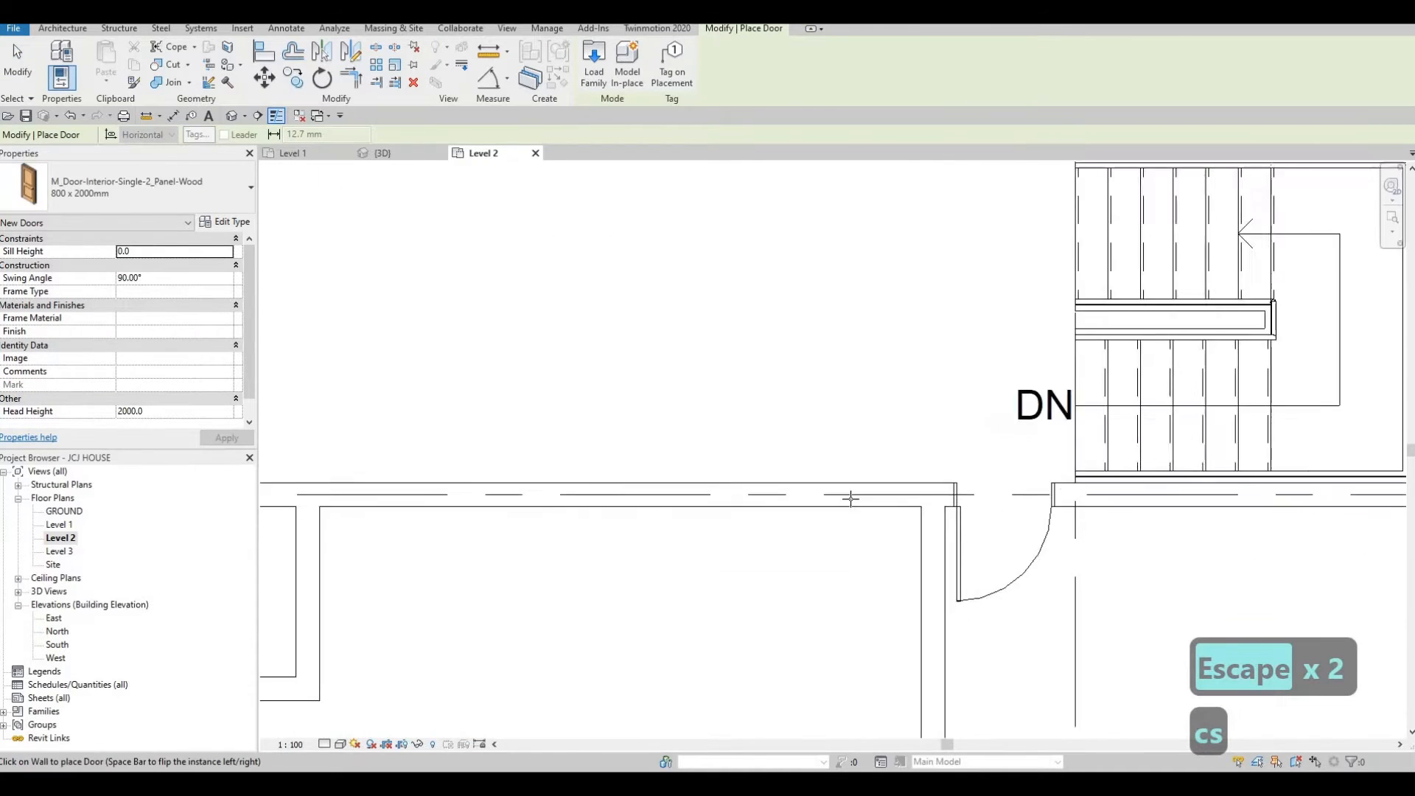
{"action": "key", "text": "space"}
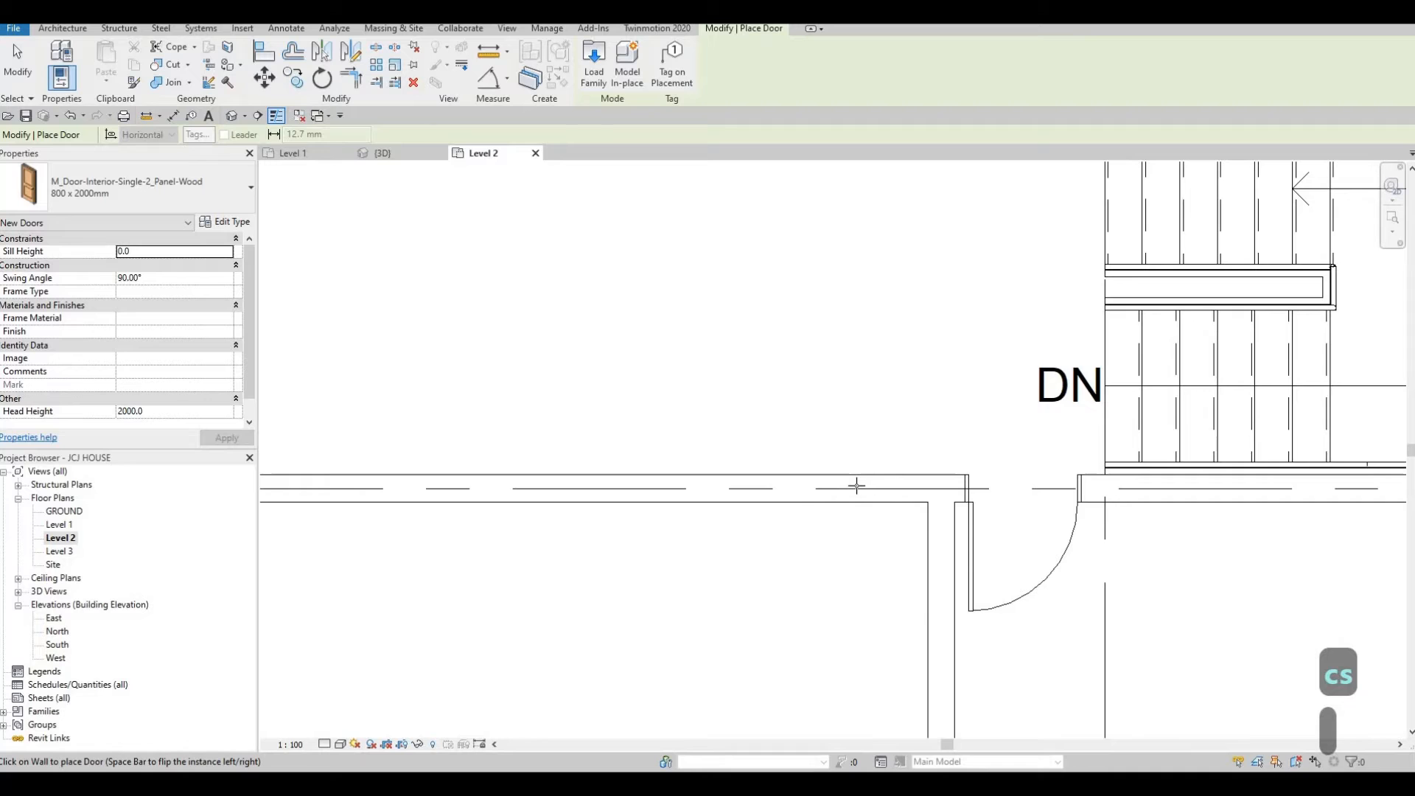
{"action": "left_click", "coordinate": [884, 451]}
Place another similar door in the short vertical wall south of grid D, west of the corridor.
{"action": "scroll", "coordinate": [829, 449], "scroll_direction": "down", "scroll_amount": 4}
{"action": "middle_click_drag", "start_coordinate": [829, 465], "coordinate": [862, 502]}
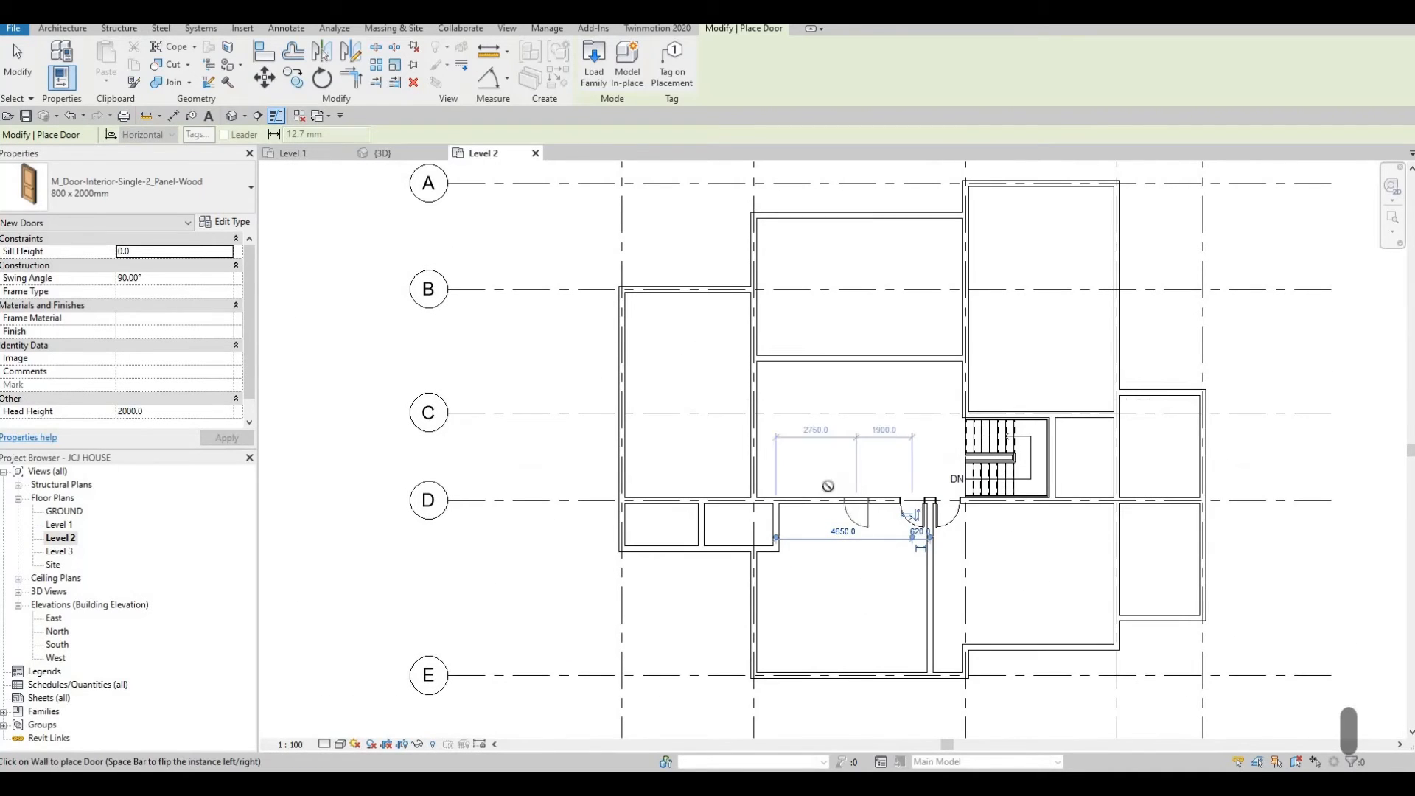
{"action": "scroll", "coordinate": [771, 536], "scroll_direction": "up", "scroll_amount": 3}
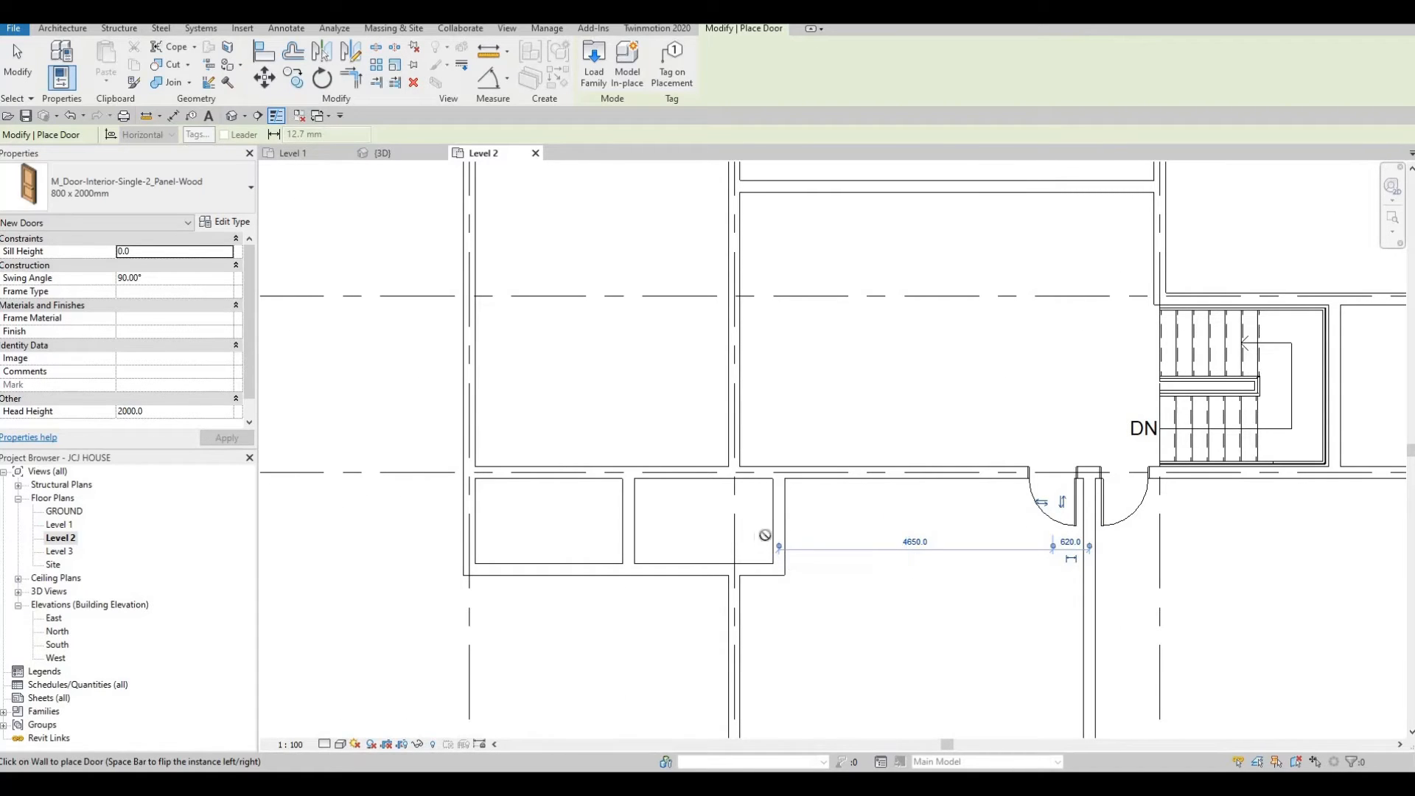
{"action": "scroll", "coordinate": [771, 536], "scroll_direction": "up", "scroll_amount": 2}
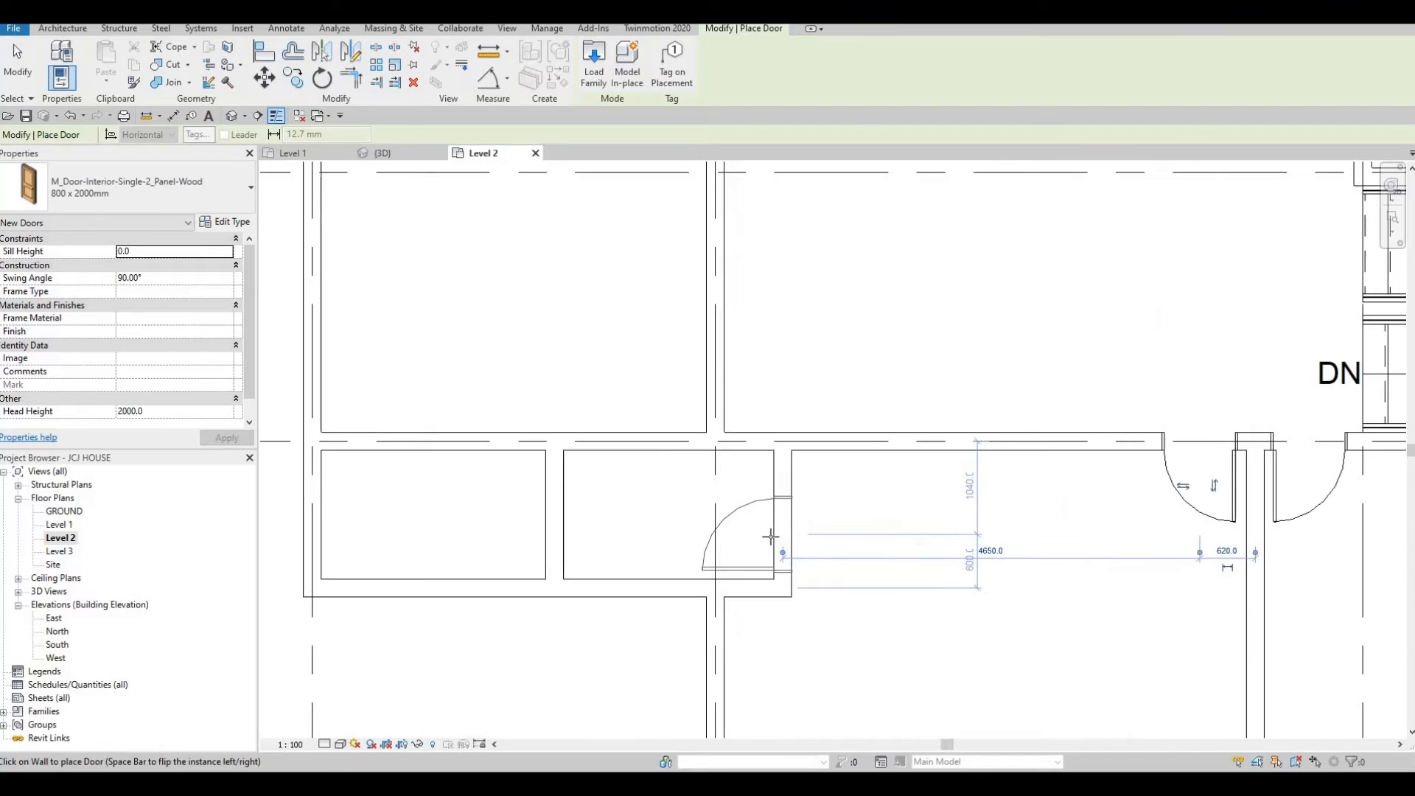
{"action": "scroll", "coordinate": [771, 539], "scroll_direction": "up", "scroll_amount": 1}
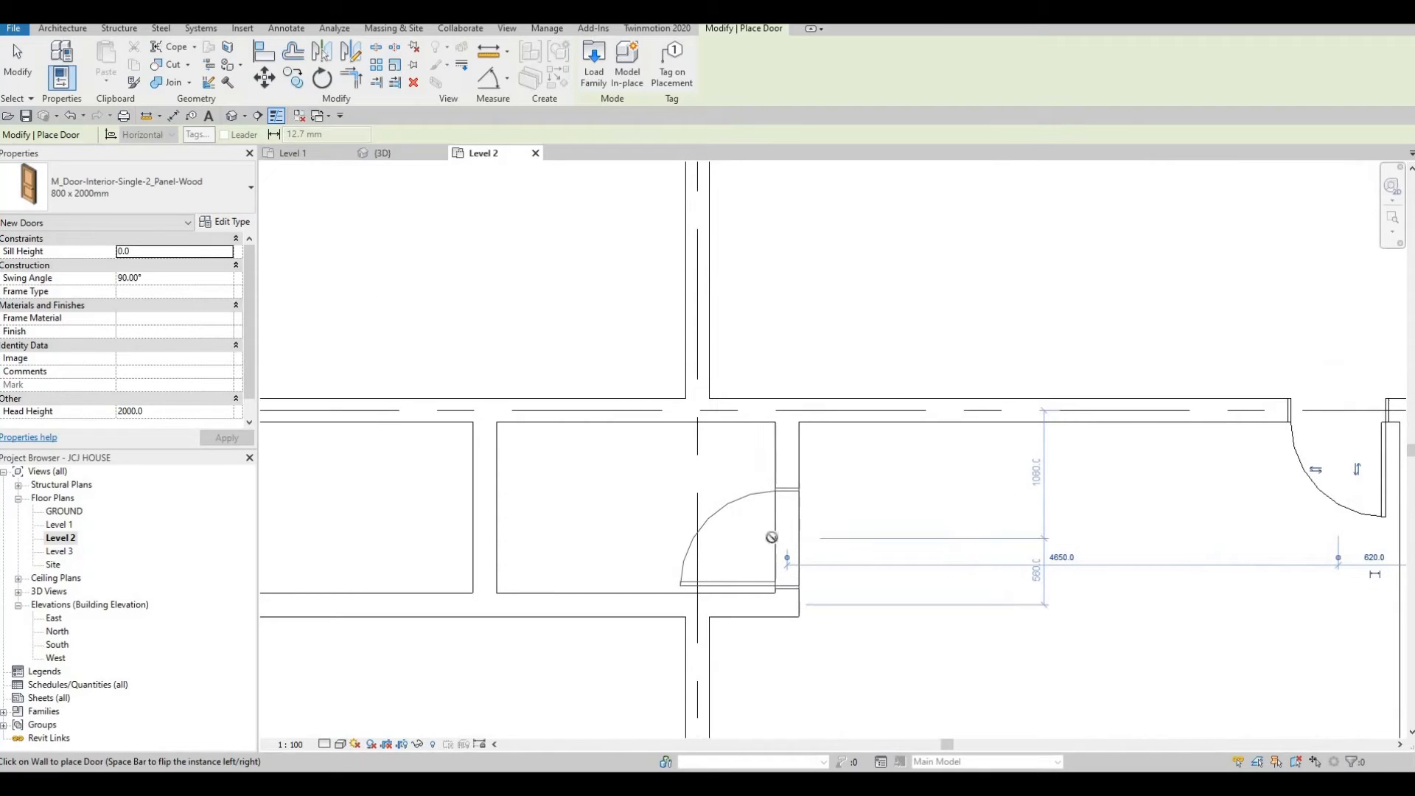
{"action": "scroll", "coordinate": [771, 532], "scroll_direction": "down", "scroll_amount": 3}
{"action": "left_click", "coordinate": [780, 535]}
{"action": "key", "text": "Escape"}
{"action": "key", "text": "Escape"}
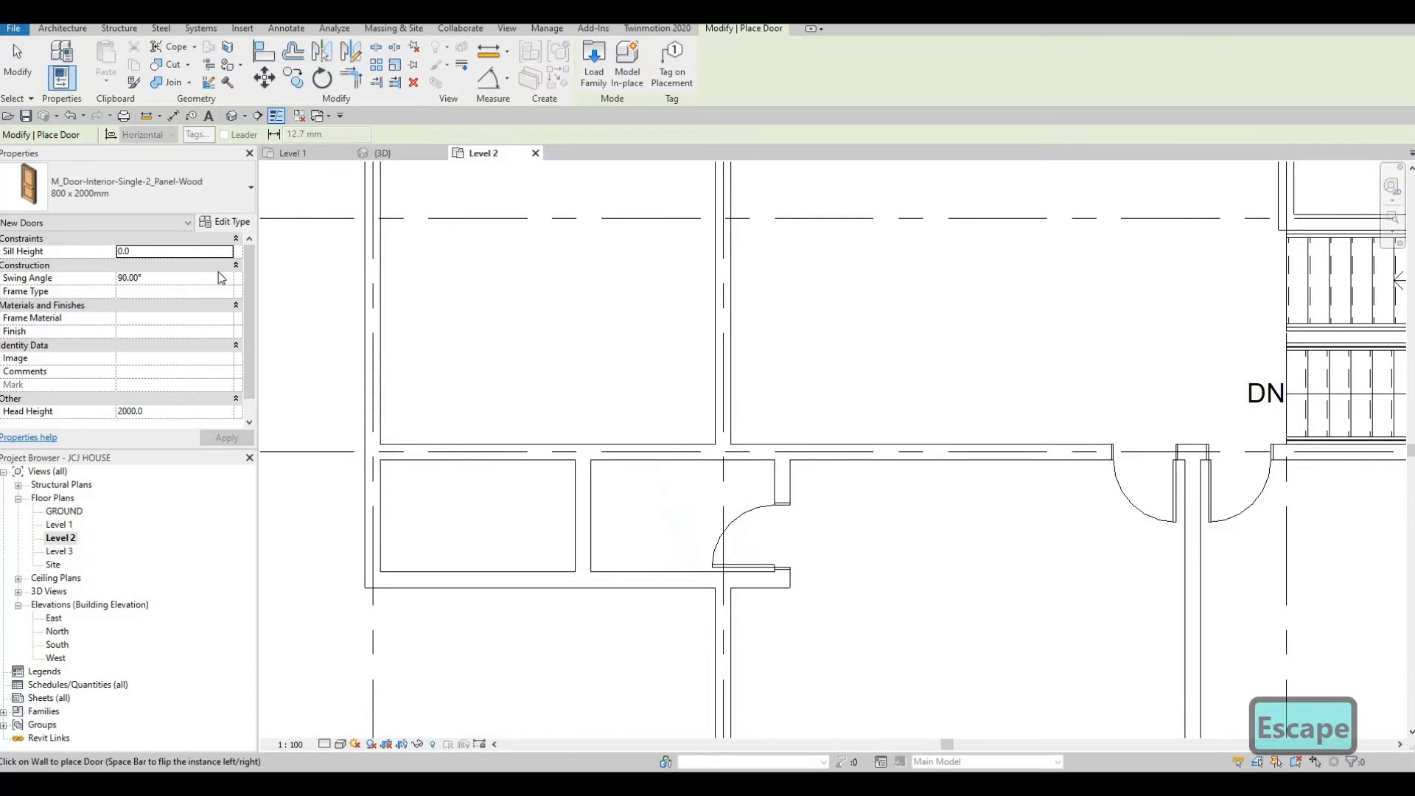
Change that door's type to 700 x 2000mm and nudge it slightly down along its wall.
{"action": "left_click", "coordinate": [151, 185]}
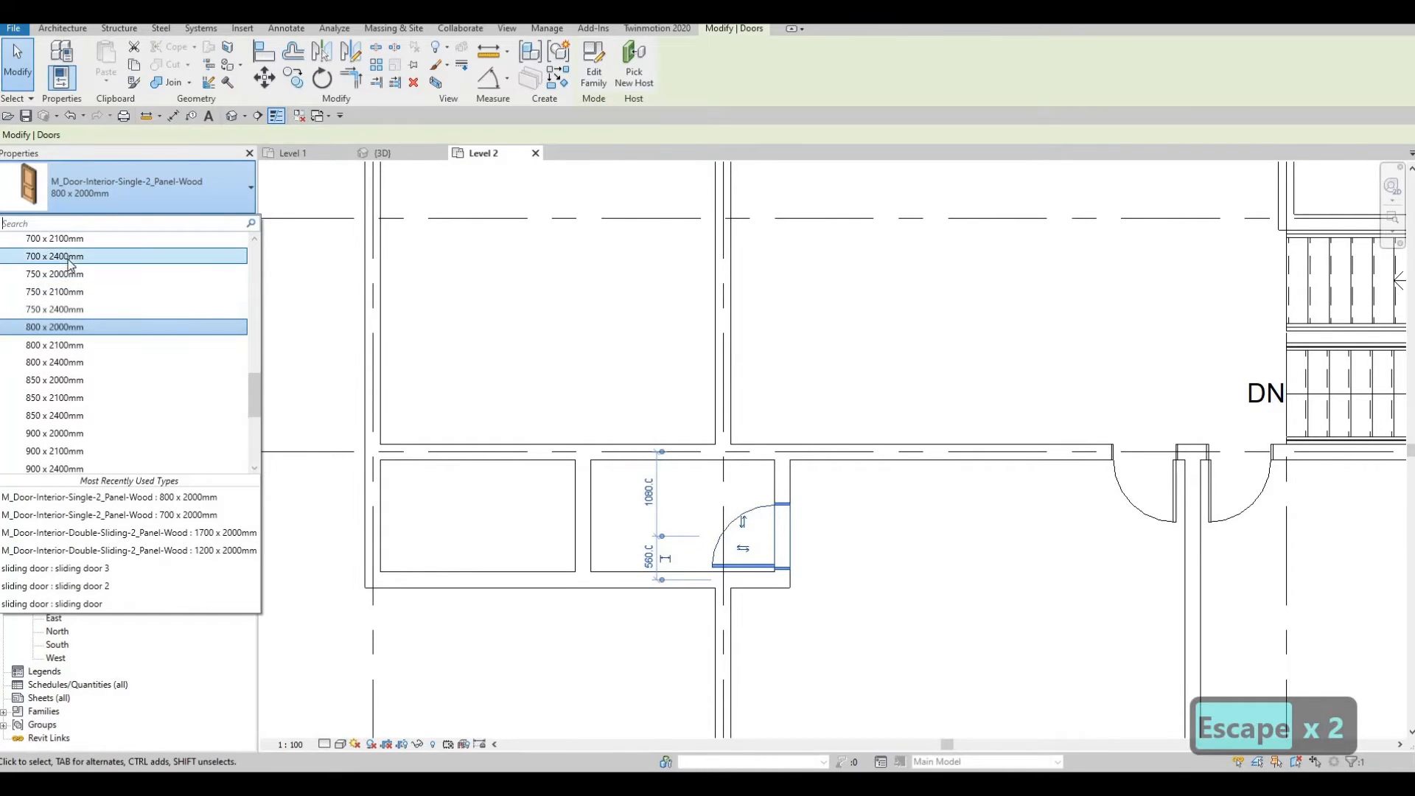
{"action": "scroll", "coordinate": [68, 279], "scroll_direction": "up", "scroll_amount": 2}
{"action": "left_click", "coordinate": [55, 289]}
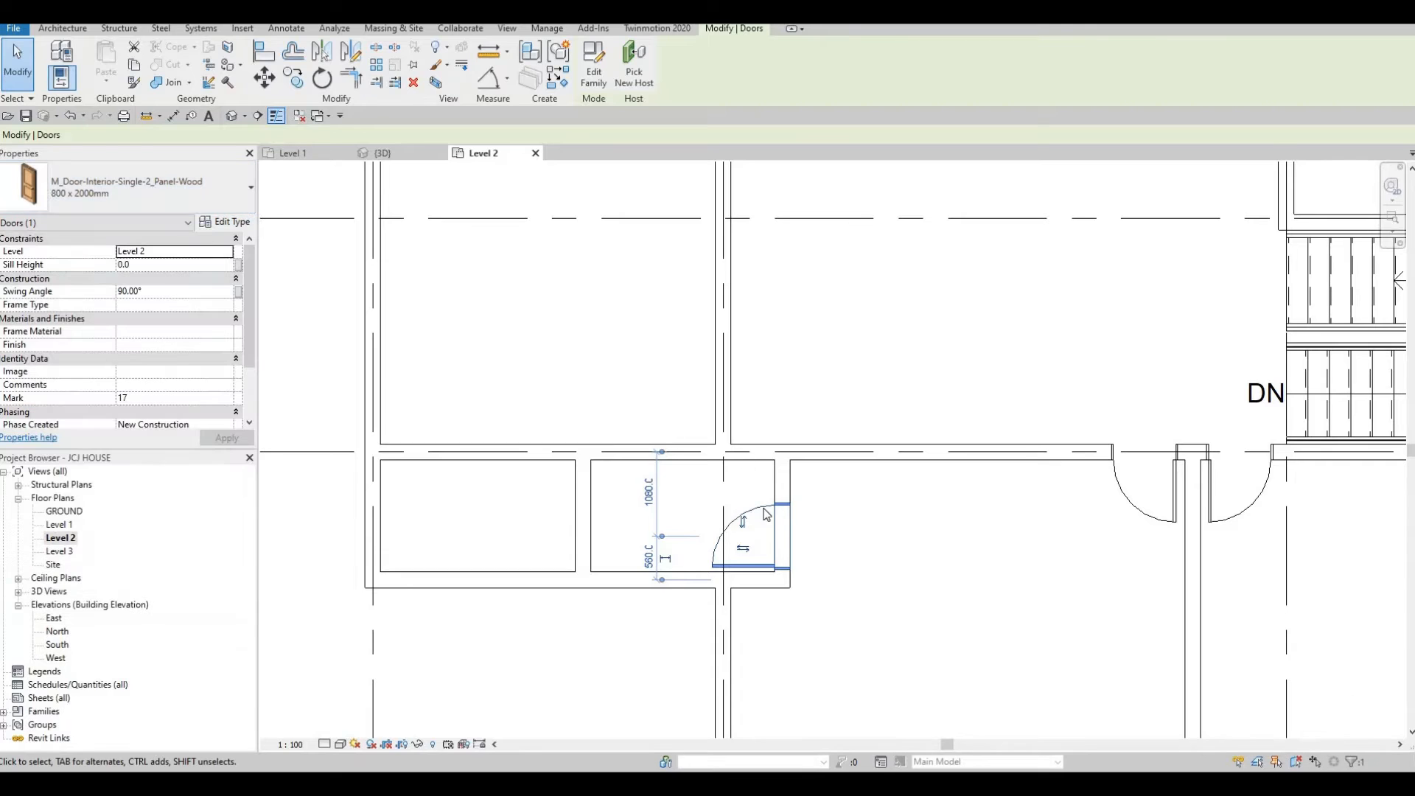
{"action": "scroll", "coordinate": [745, 455], "scroll_direction": "up", "scroll_amount": 1}
{"action": "key", "text": "Escape"}
{"action": "left_click", "coordinate": [766, 529]}
{"action": "key", "text": "Down"}
{"action": "key", "text": "Down"}
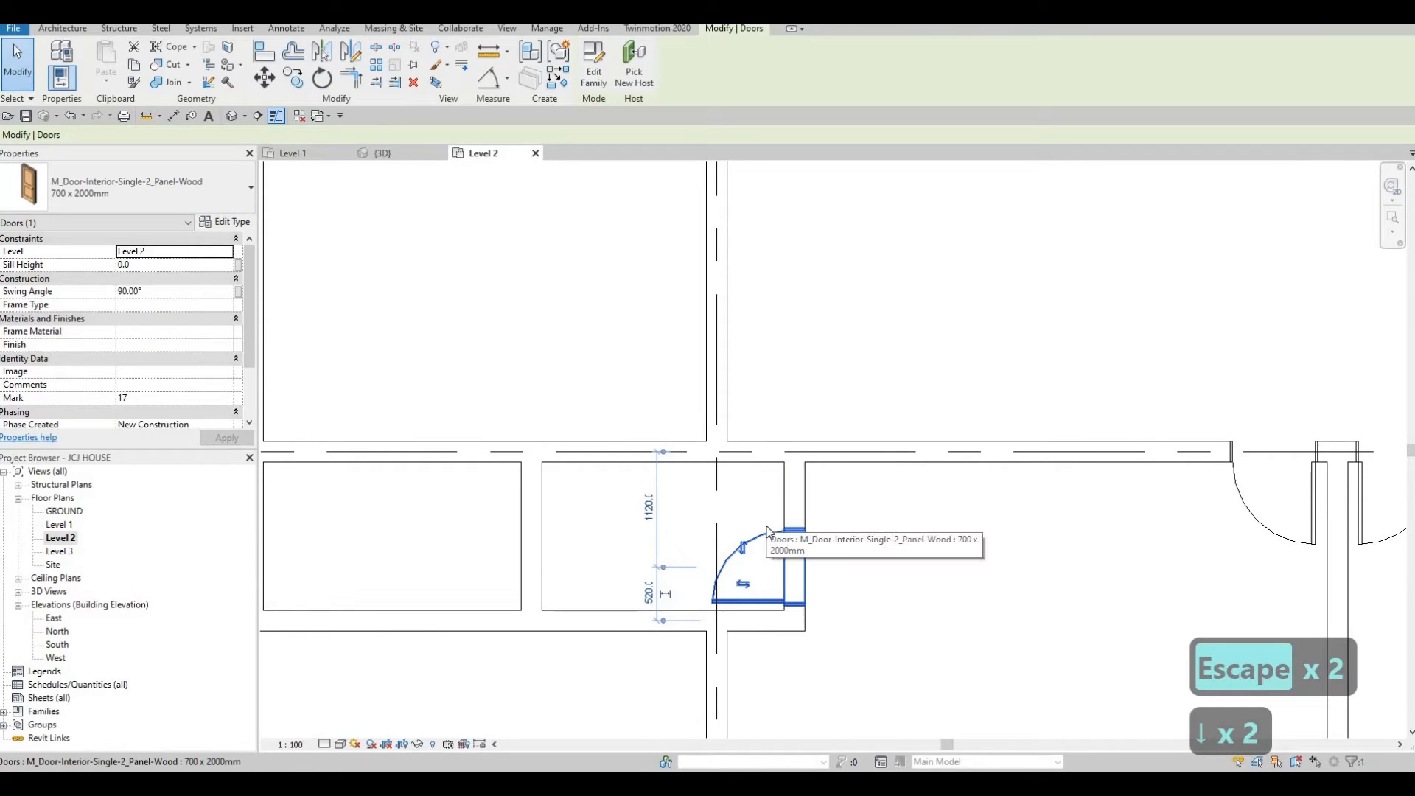
{"action": "key", "text": "Escape"}
{"action": "key", "text": "Escape"}
Create a similar door in the vertical wall west of the stair, between grids C and D.
{"action": "scroll", "coordinate": [767, 470], "scroll_direction": "down", "scroll_amount": 2}
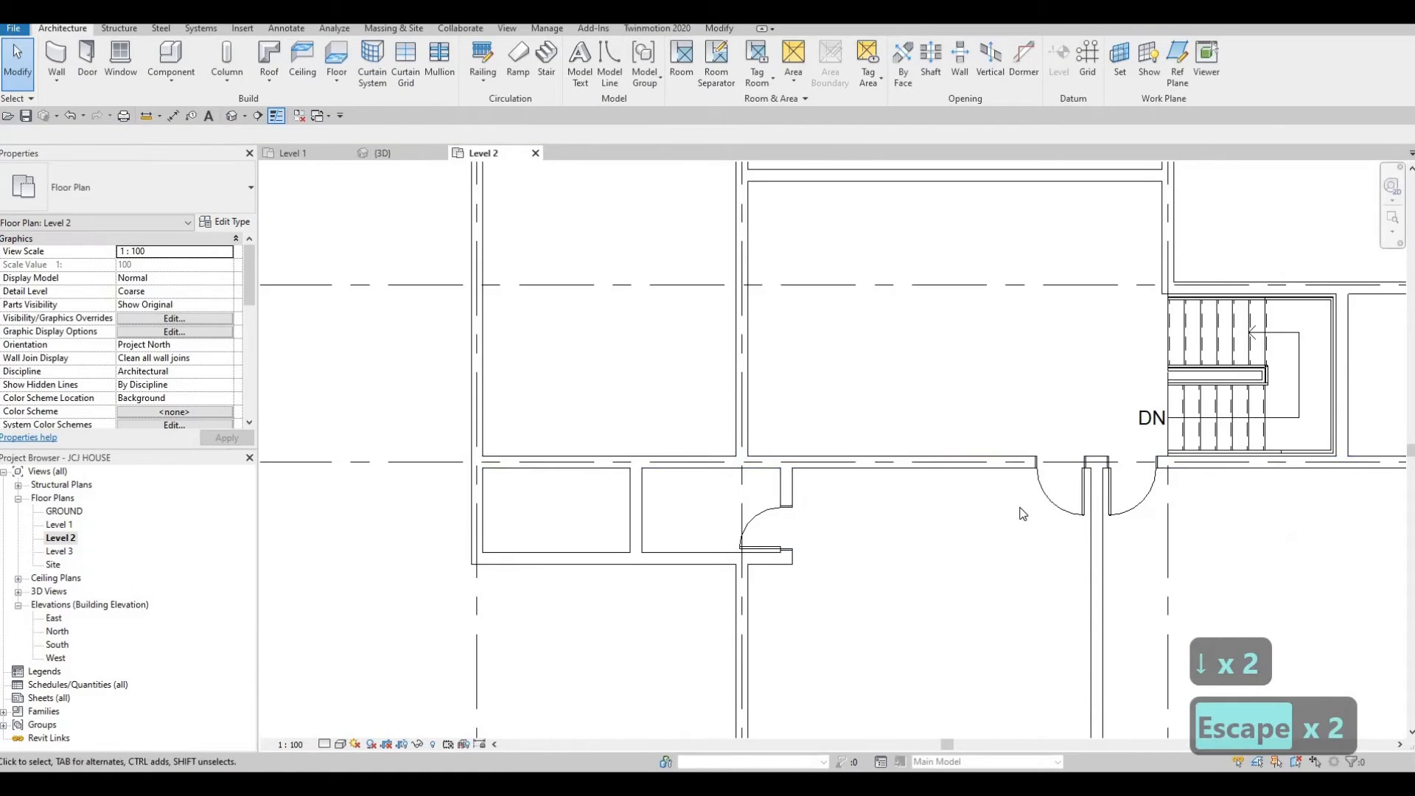
{"action": "middle_click_drag", "start_coordinate": [1023, 514], "coordinate": [1009, 528]}
{"action": "key", "text": "Escape"}
{"action": "left_click", "coordinate": [1024, 506]}
{"action": "key", "text": "c"}
{"action": "key", "text": "s"}
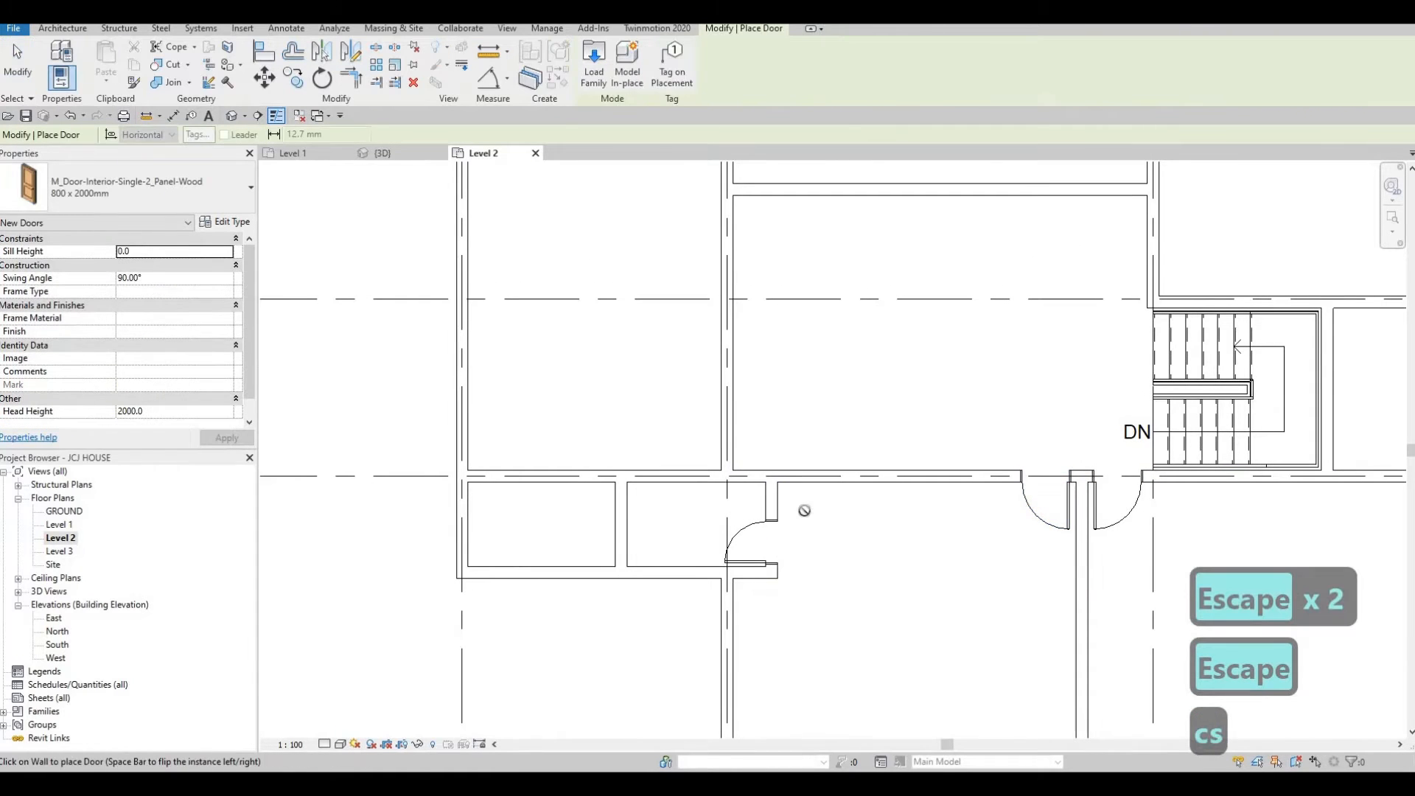
{"action": "middle_click_drag", "start_coordinate": [867, 476], "coordinate": [665, 614]}
{"action": "scroll", "coordinate": [840, 492], "scroll_direction": "down", "scroll_amount": 1}
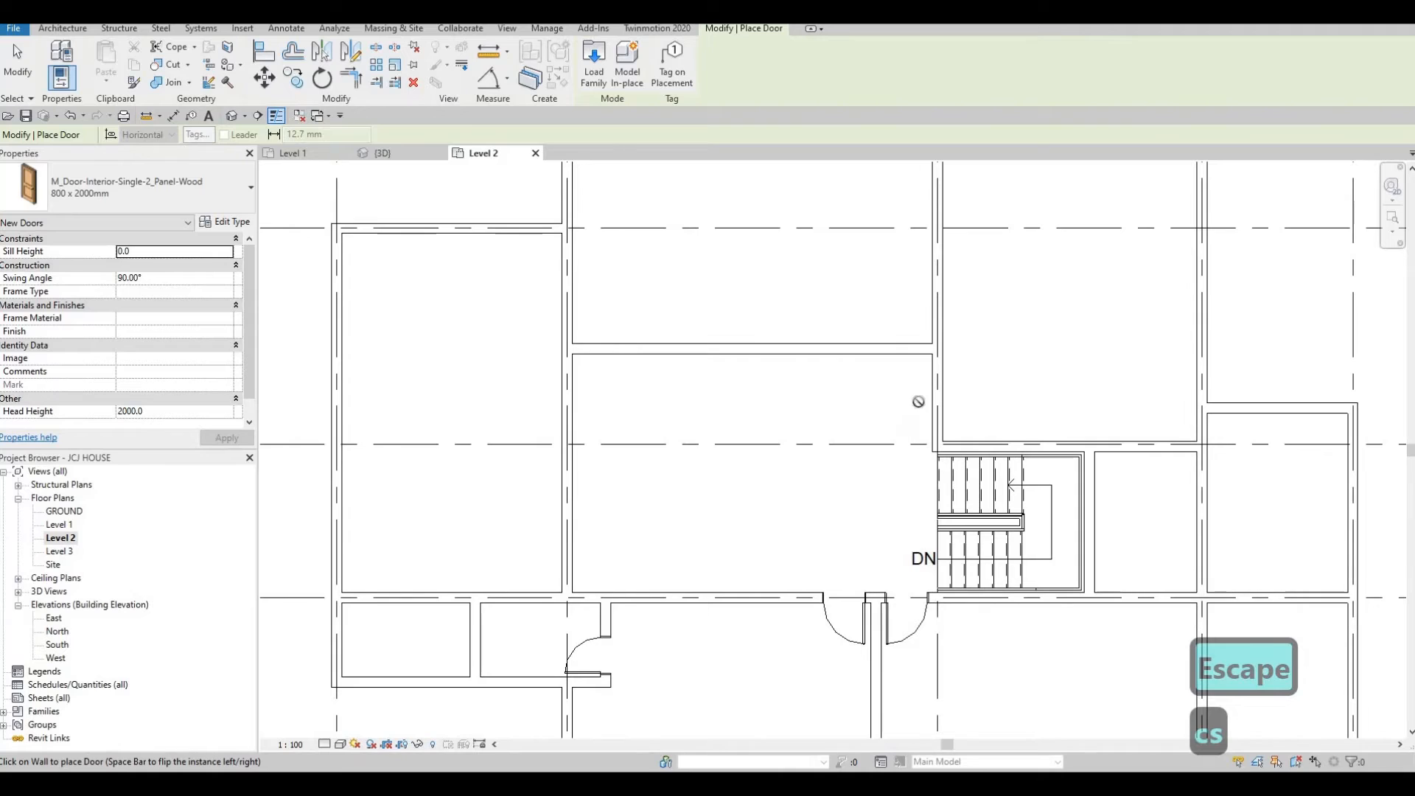
{"action": "scroll", "coordinate": [938, 383], "scroll_direction": "up", "scroll_amount": 1}
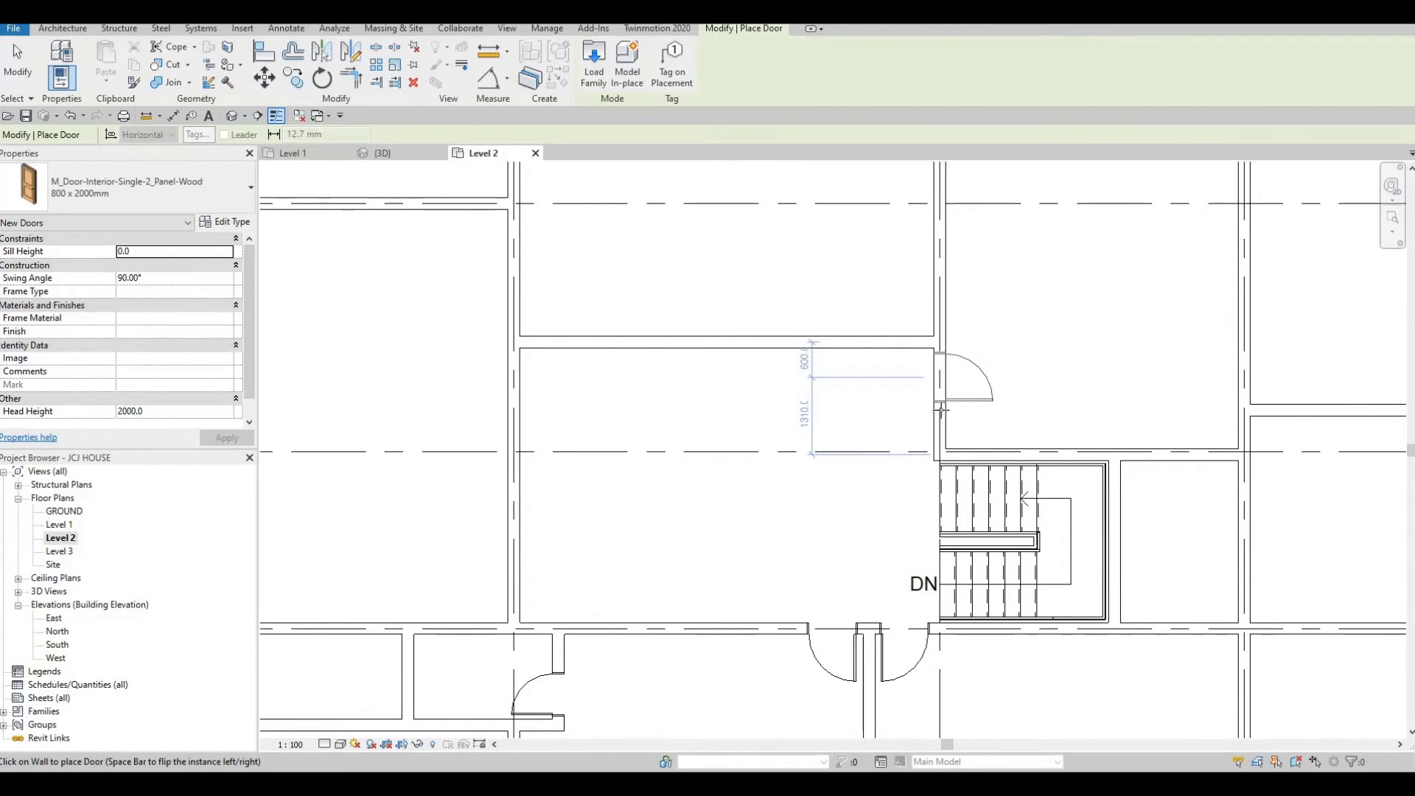
{"action": "scroll", "coordinate": [939, 413], "scroll_direction": "down", "scroll_amount": 2}
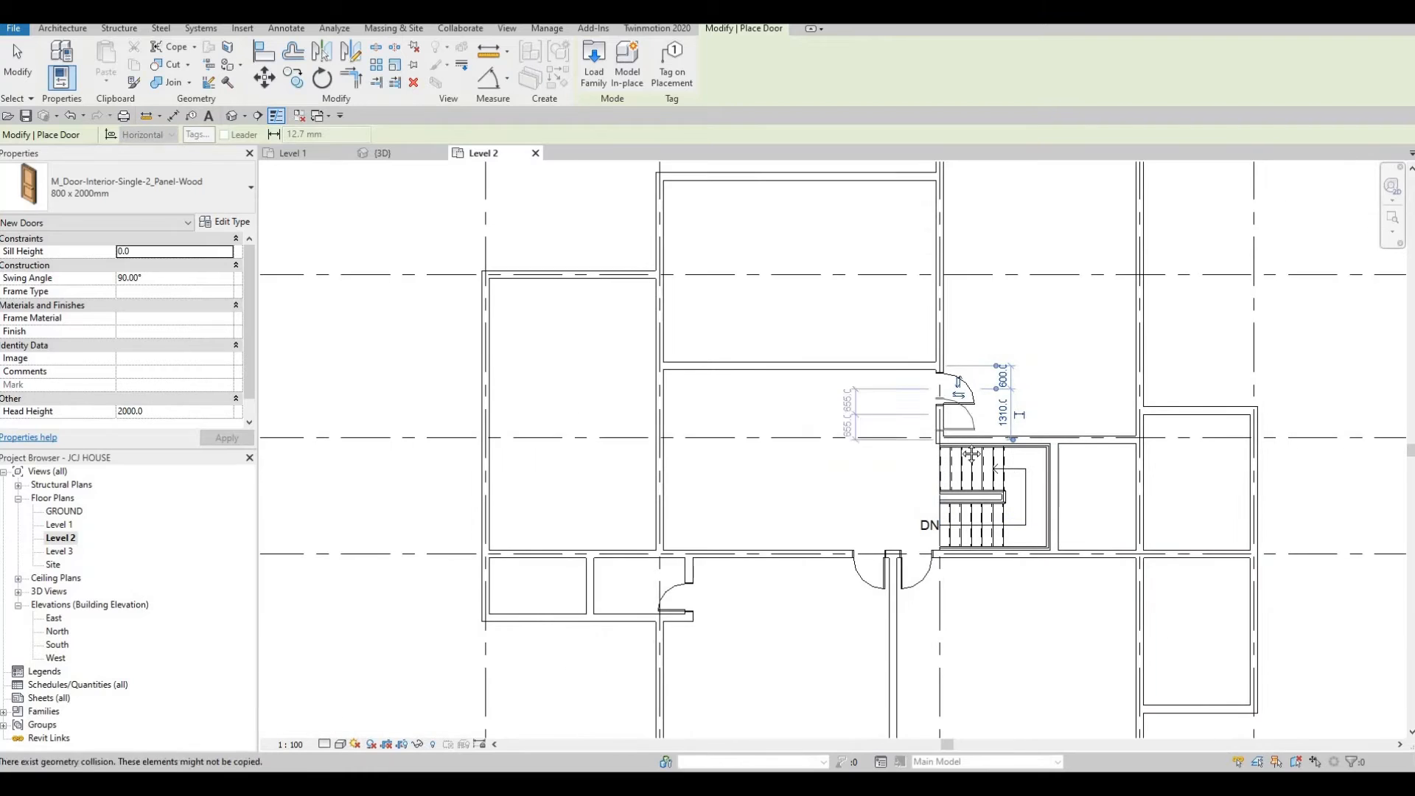
Place a similar door in the grid D wall of the eastern room, east of the stair.
{"action": "middle_click_drag", "start_coordinate": [1021, 488], "coordinate": [932, 457]}
{"action": "middle_click_drag", "start_coordinate": [1023, 516], "coordinate": [1013, 475]}
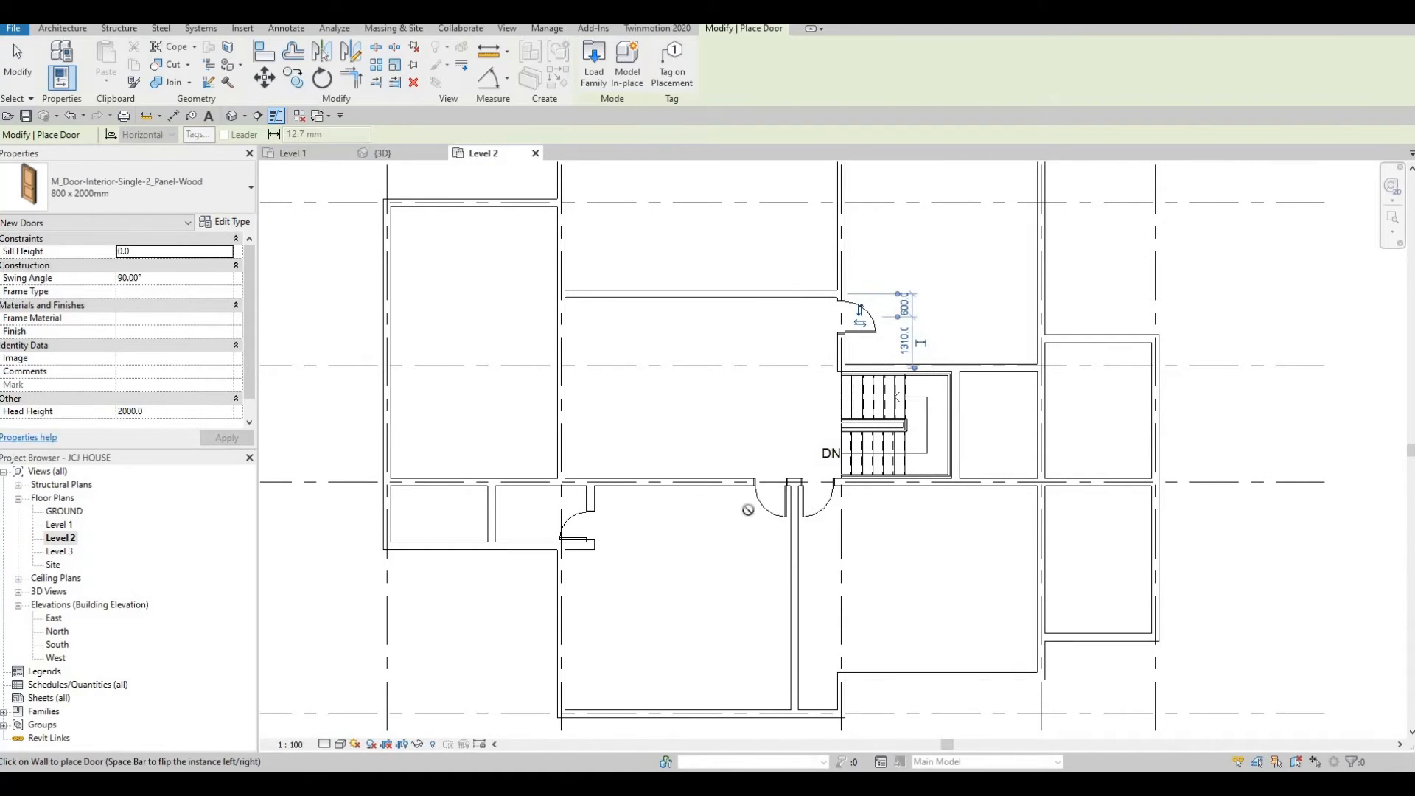
{"action": "left_click", "coordinate": [1102, 485]}
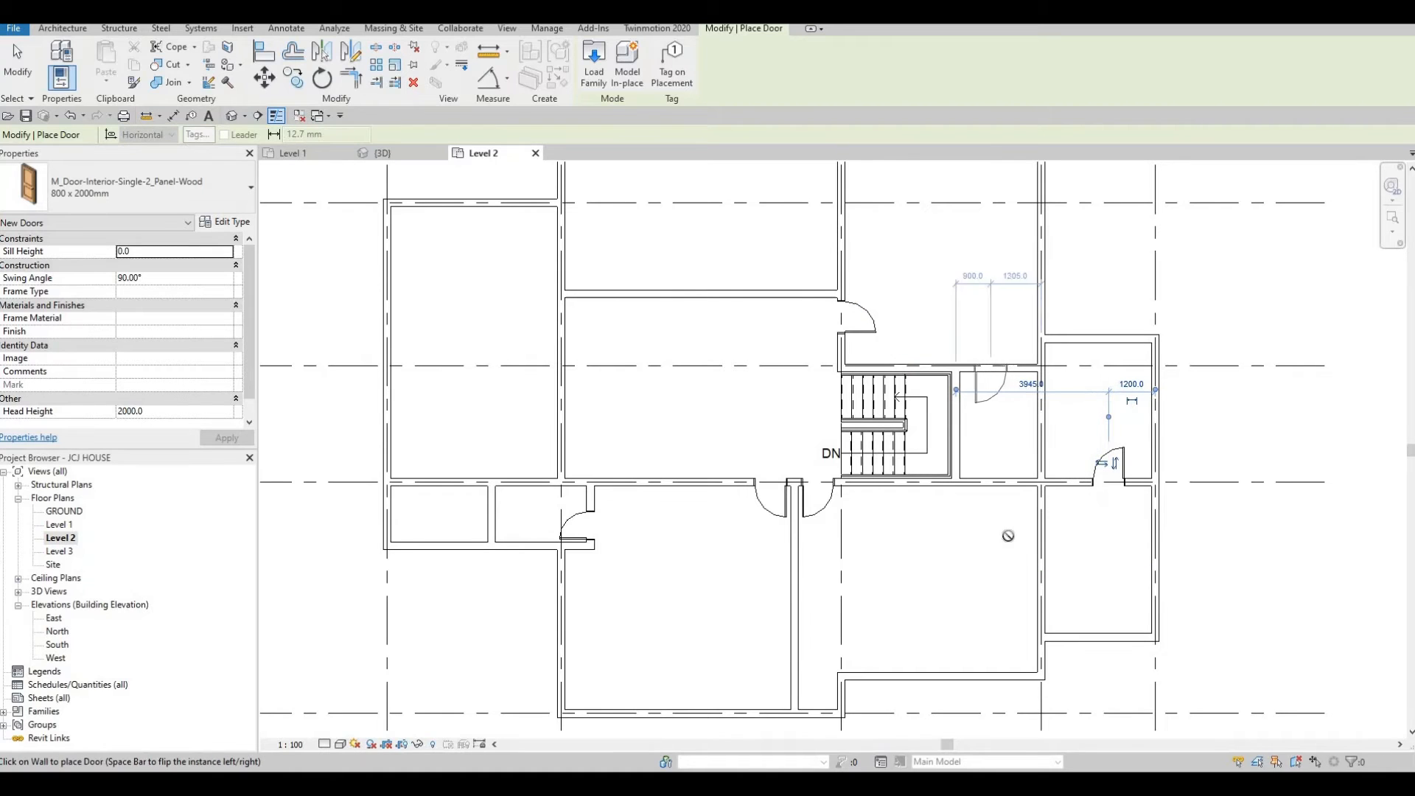
Place another door in the vertical wall just north of grid D on the west side of the central room.
{"action": "middle_click_drag", "start_coordinate": [981, 380], "coordinate": [1003, 536]}
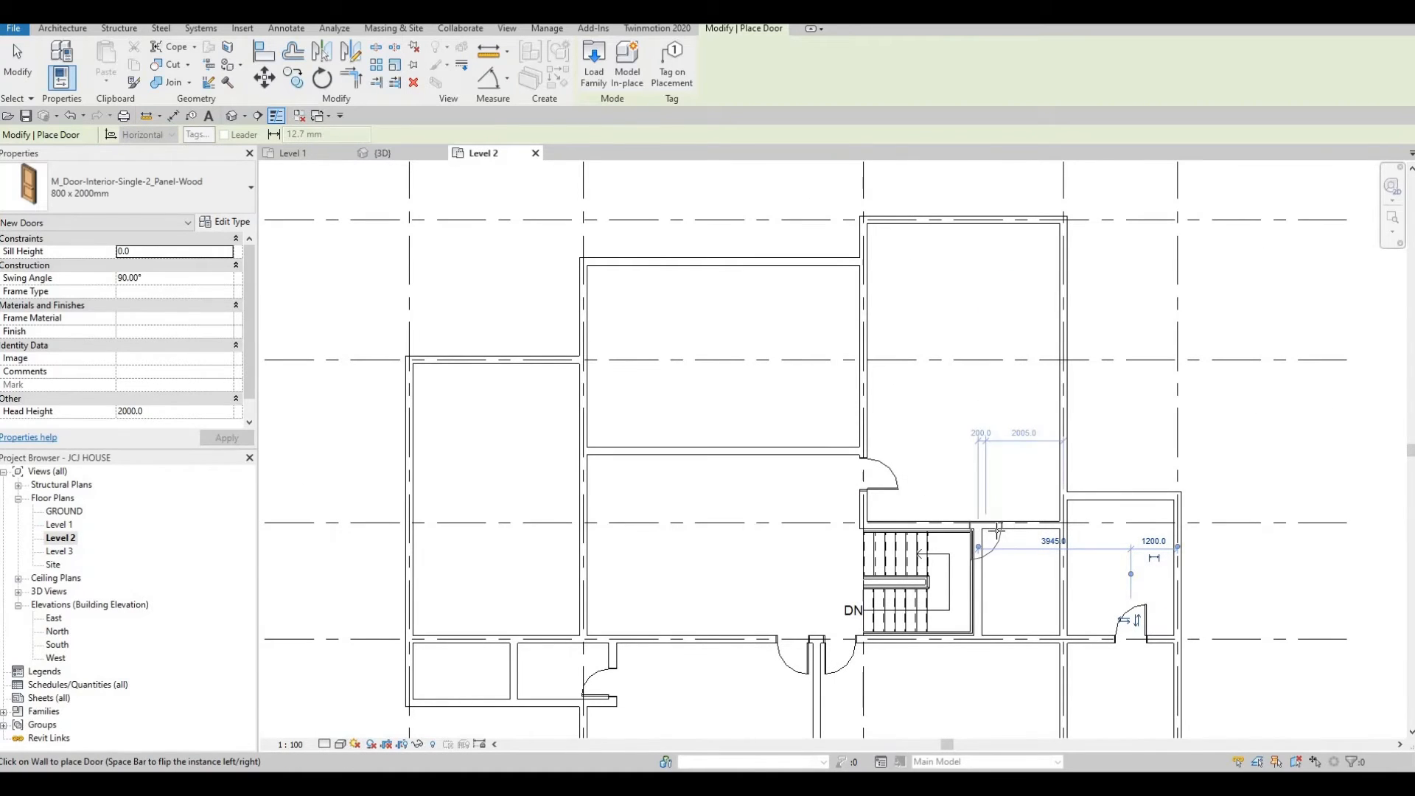
{"action": "scroll", "coordinate": [998, 518], "scroll_direction": "down", "scroll_amount": 2}
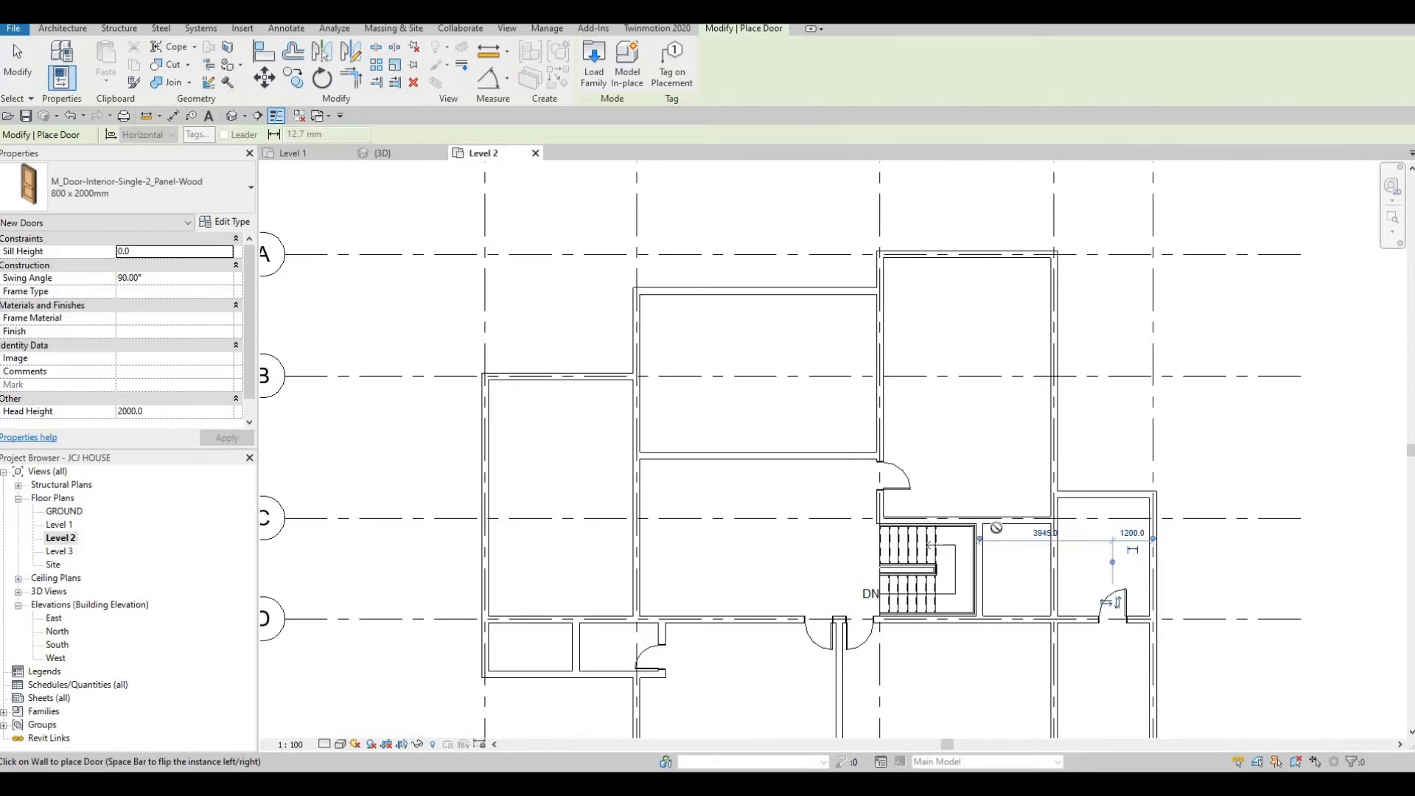
{"action": "middle_click_drag", "start_coordinate": [927, 462], "coordinate": [998, 490]}
{"action": "scroll", "coordinate": [908, 459], "scroll_direction": "up", "scroll_amount": 1}
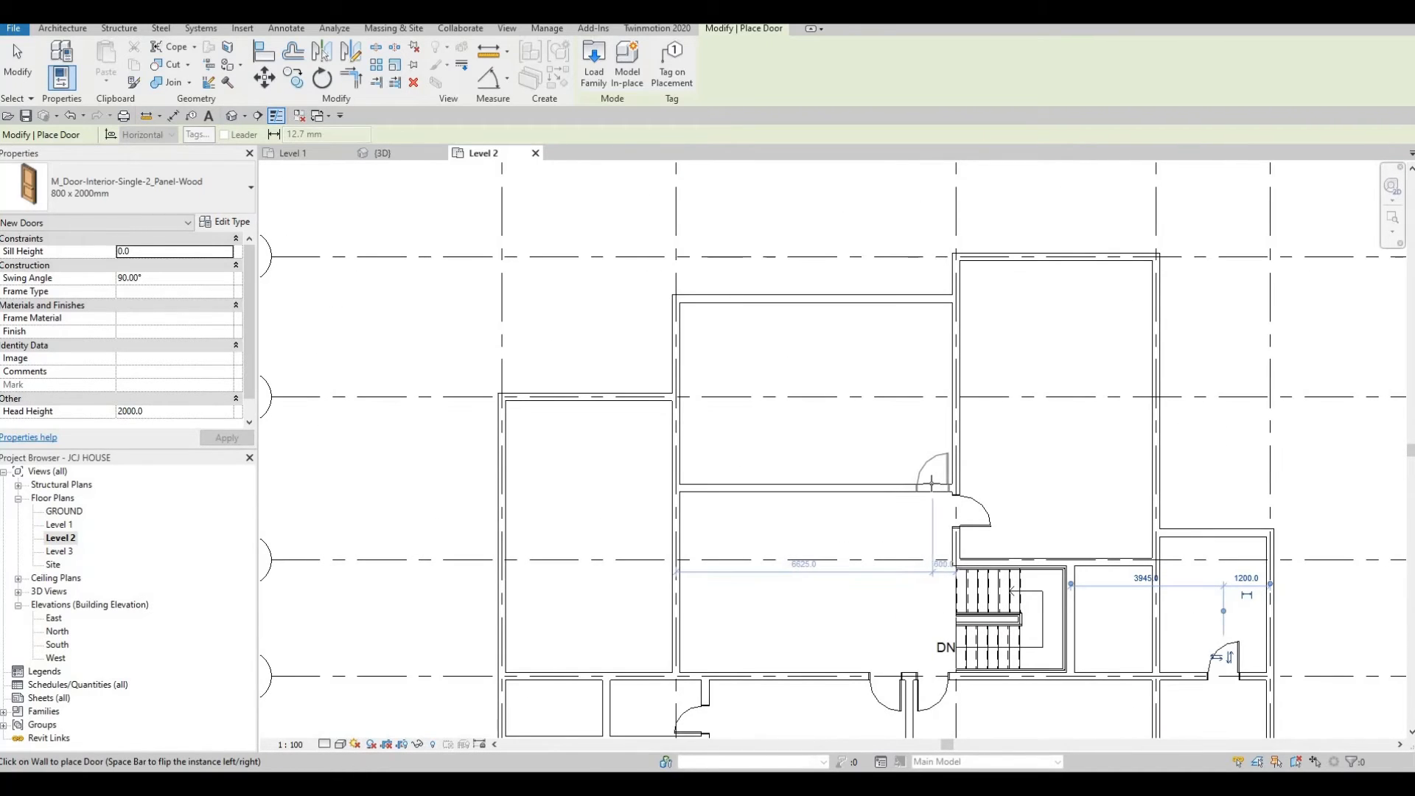
{"action": "scroll", "coordinate": [752, 511], "scroll_direction": "up", "scroll_amount": 4}
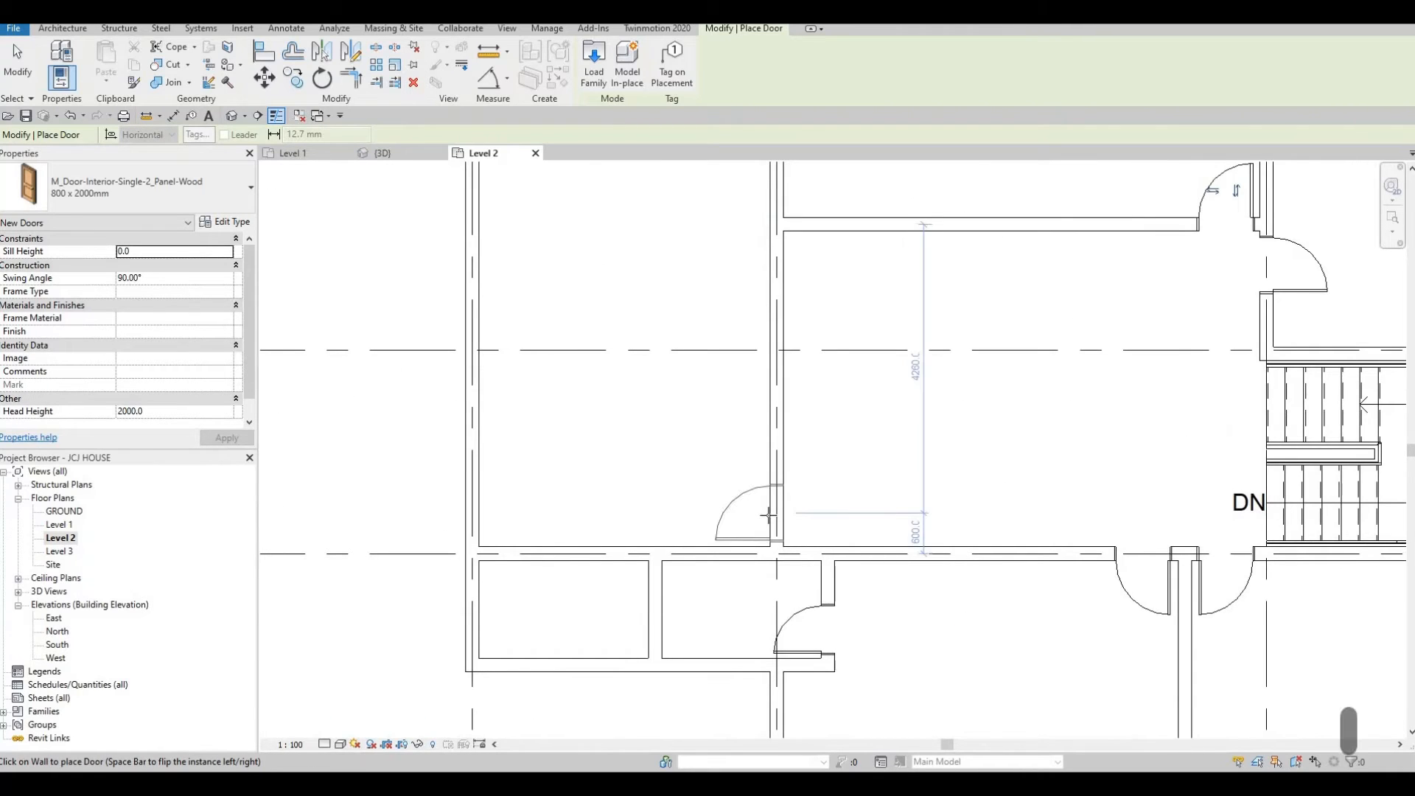
{"action": "left_click", "coordinate": [767, 505]}
{"action": "scroll", "coordinate": [767, 508], "scroll_direction": "down", "scroll_amount": 3}
{"action": "key", "text": "Escape"}
{"action": "key", "text": "Escape"}
{"action": "key", "text": "Escape"}
Create a similar 700 x 2000mm door, flipped, in the grid D wall at the west end of the plan.
{"action": "left_click", "coordinate": [796, 578]}
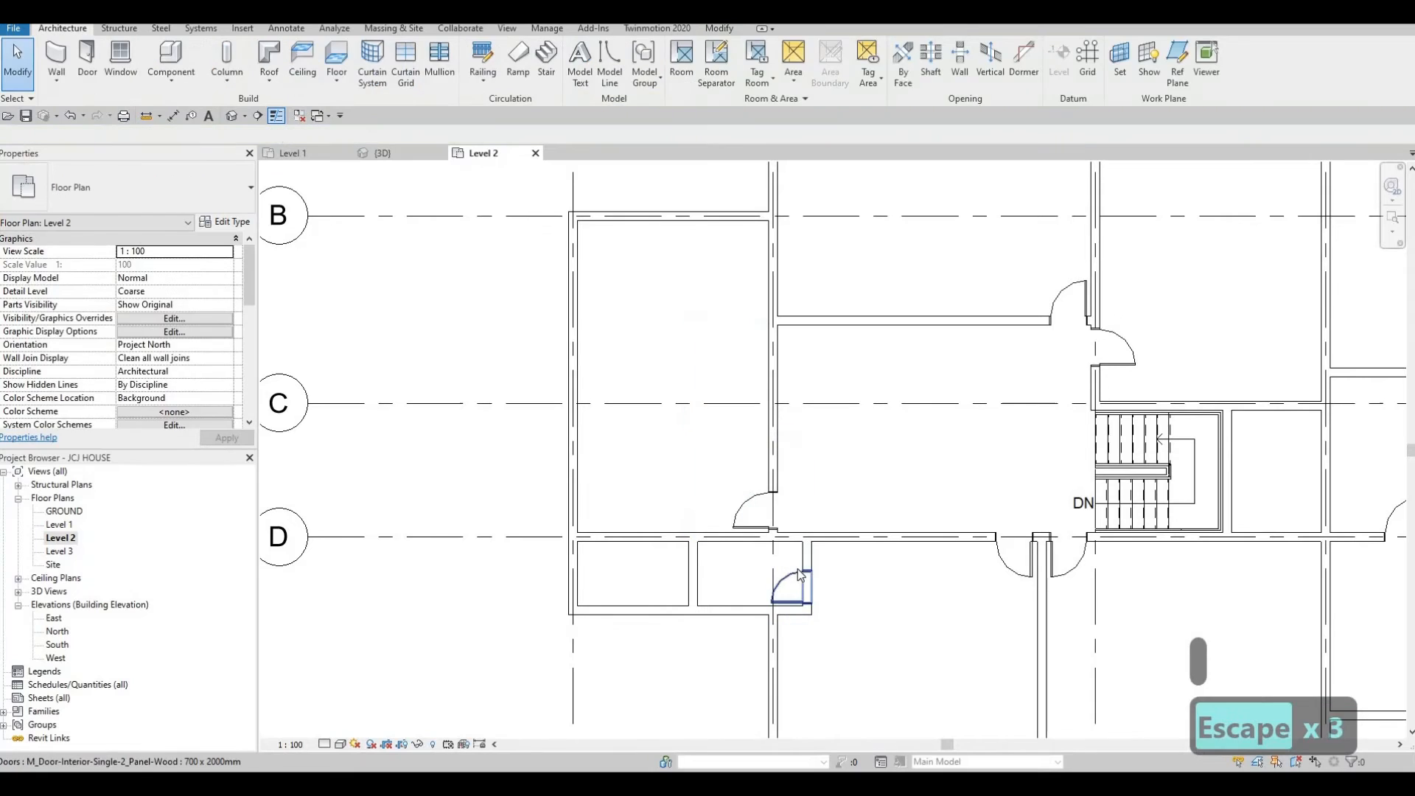
{"action": "key", "text": "c"}
{"action": "key", "text": "s"}
{"action": "scroll", "coordinate": [692, 537], "scroll_direction": "up", "scroll_amount": 1}
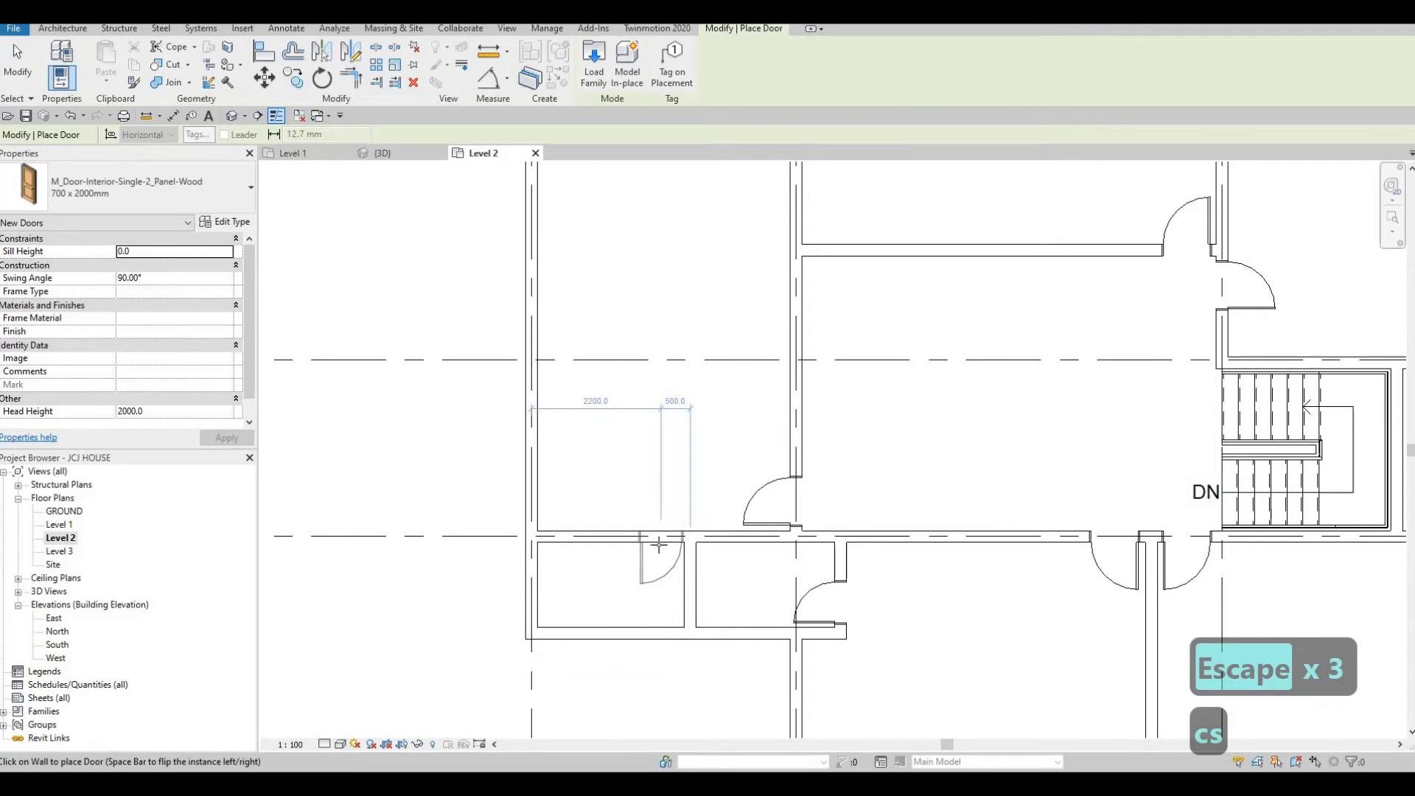
{"action": "key", "text": "space"}
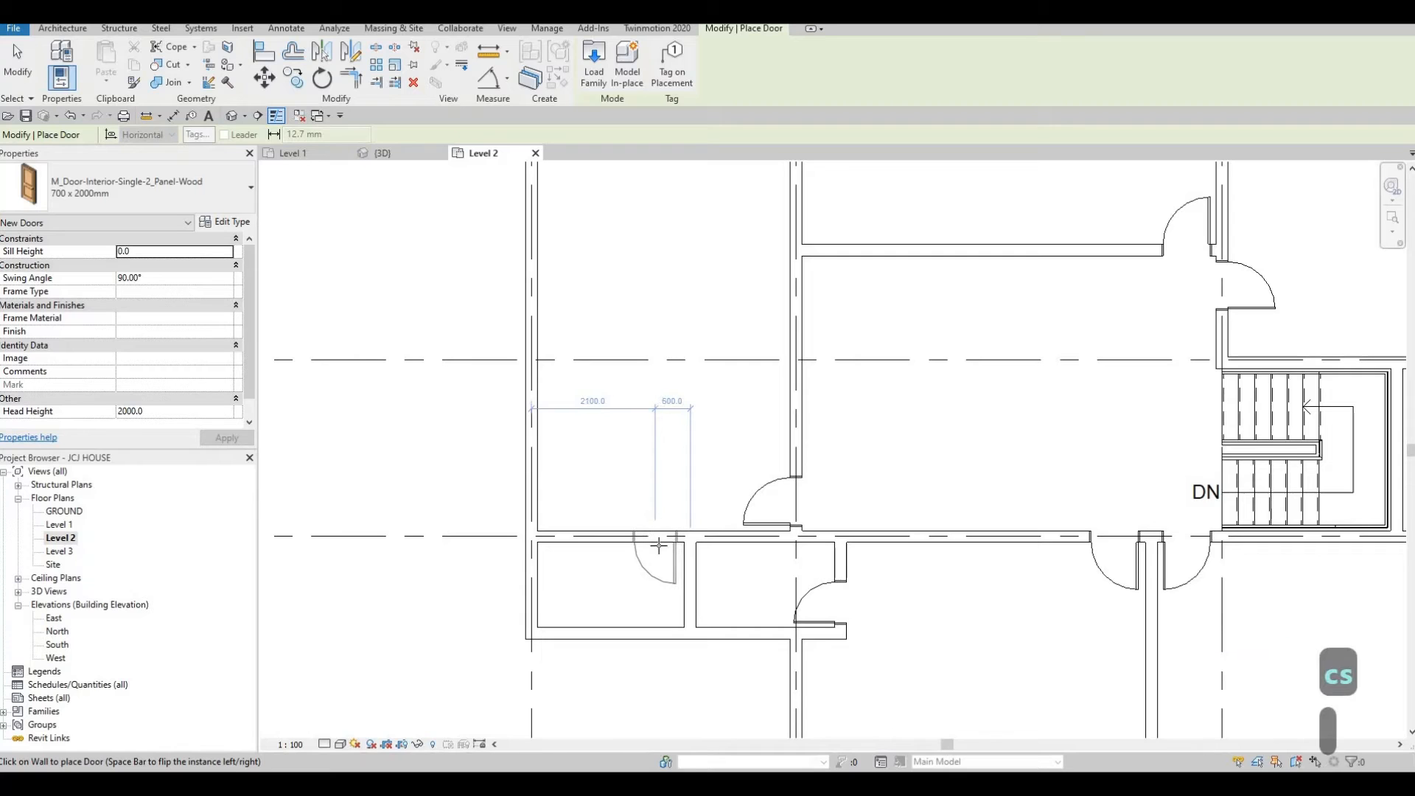
{"action": "scroll", "coordinate": [1002, 509], "scroll_direction": "down", "scroll_amount": 4}
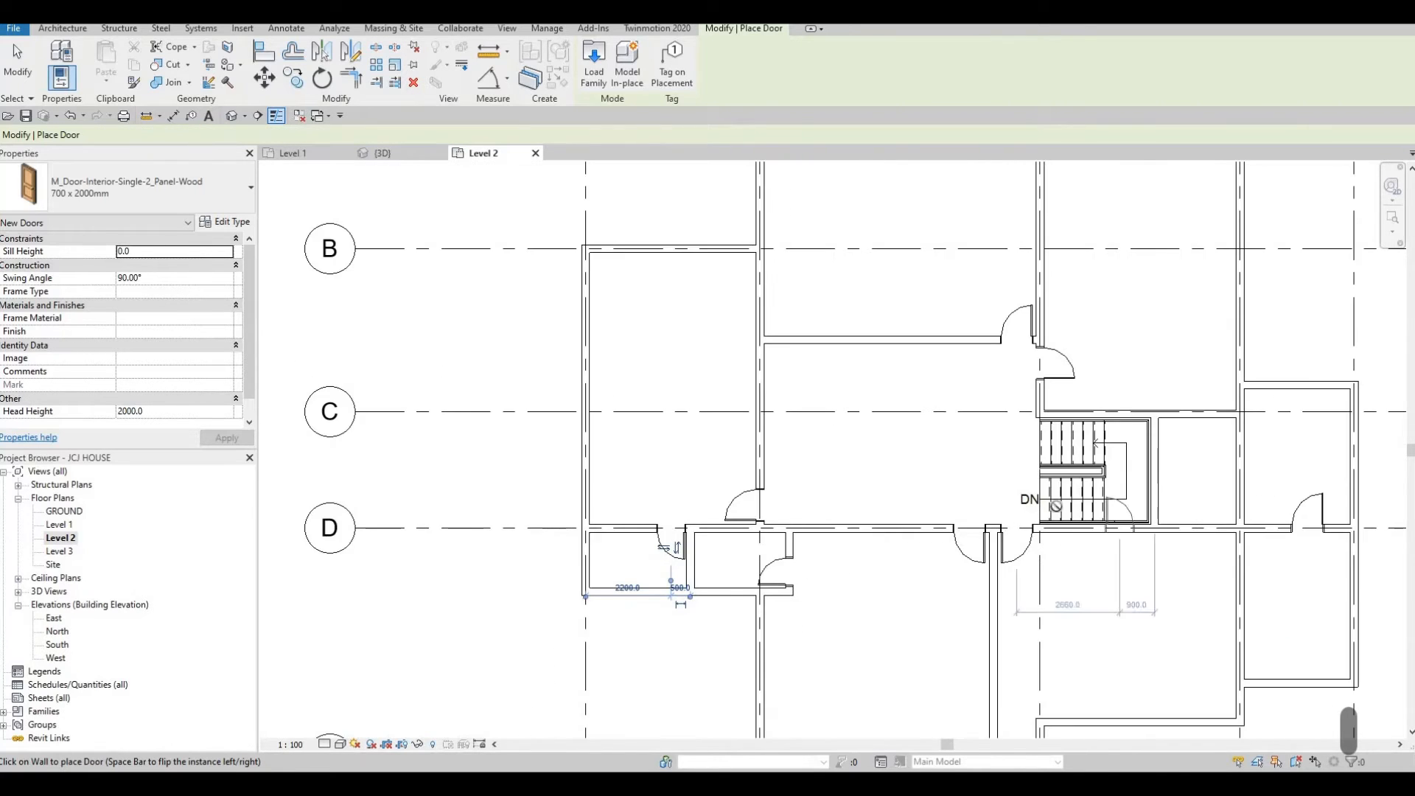
{"action": "scroll", "coordinate": [1147, 481], "scroll_direction": "up", "scroll_amount": 2}
{"action": "scroll", "coordinate": [1147, 481], "scroll_direction": "up", "scroll_amount": 1}
{"action": "left_click", "coordinate": [1146, 482]}
{"action": "key", "text": "Escape"}
{"action": "key", "text": "Escape"}
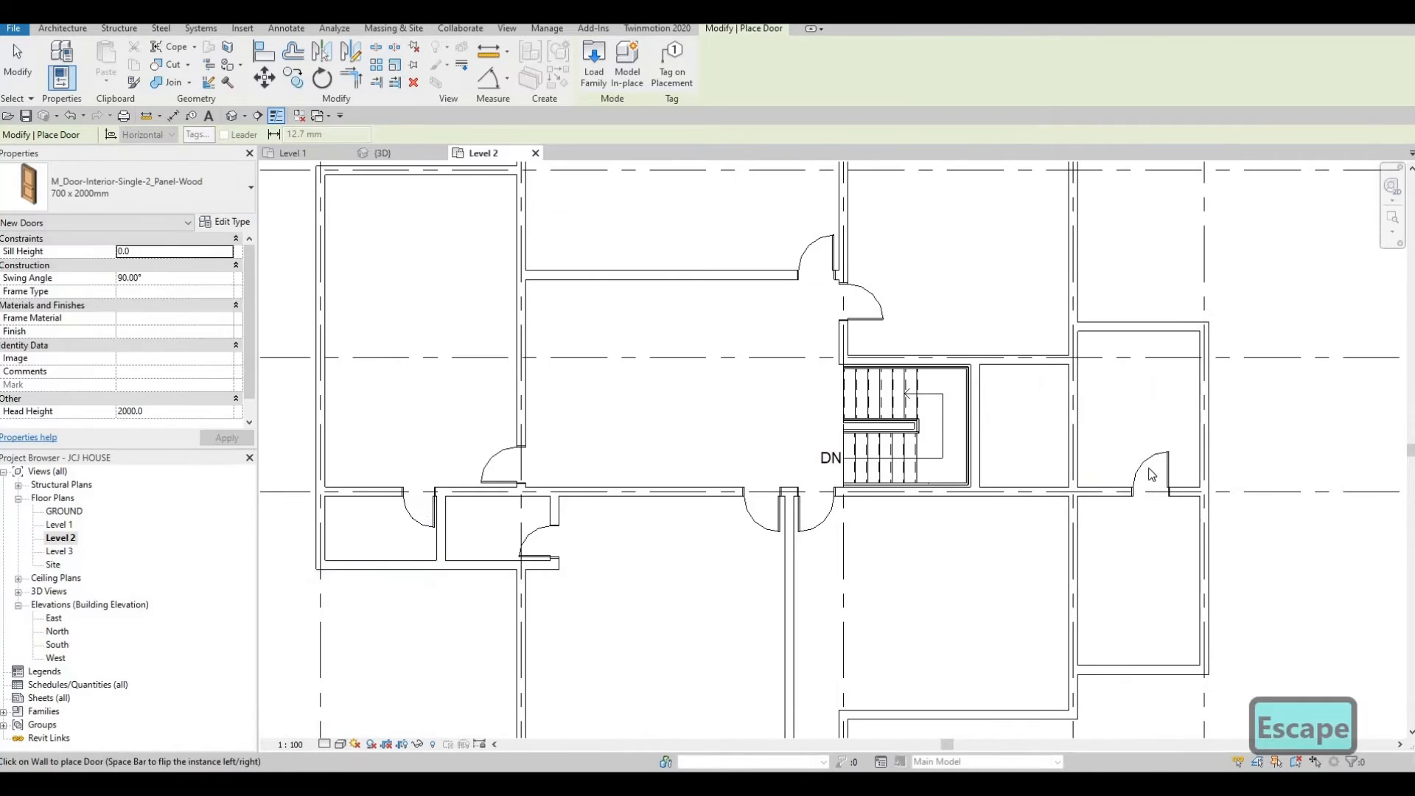
{"action": "key", "text": "Delete"}
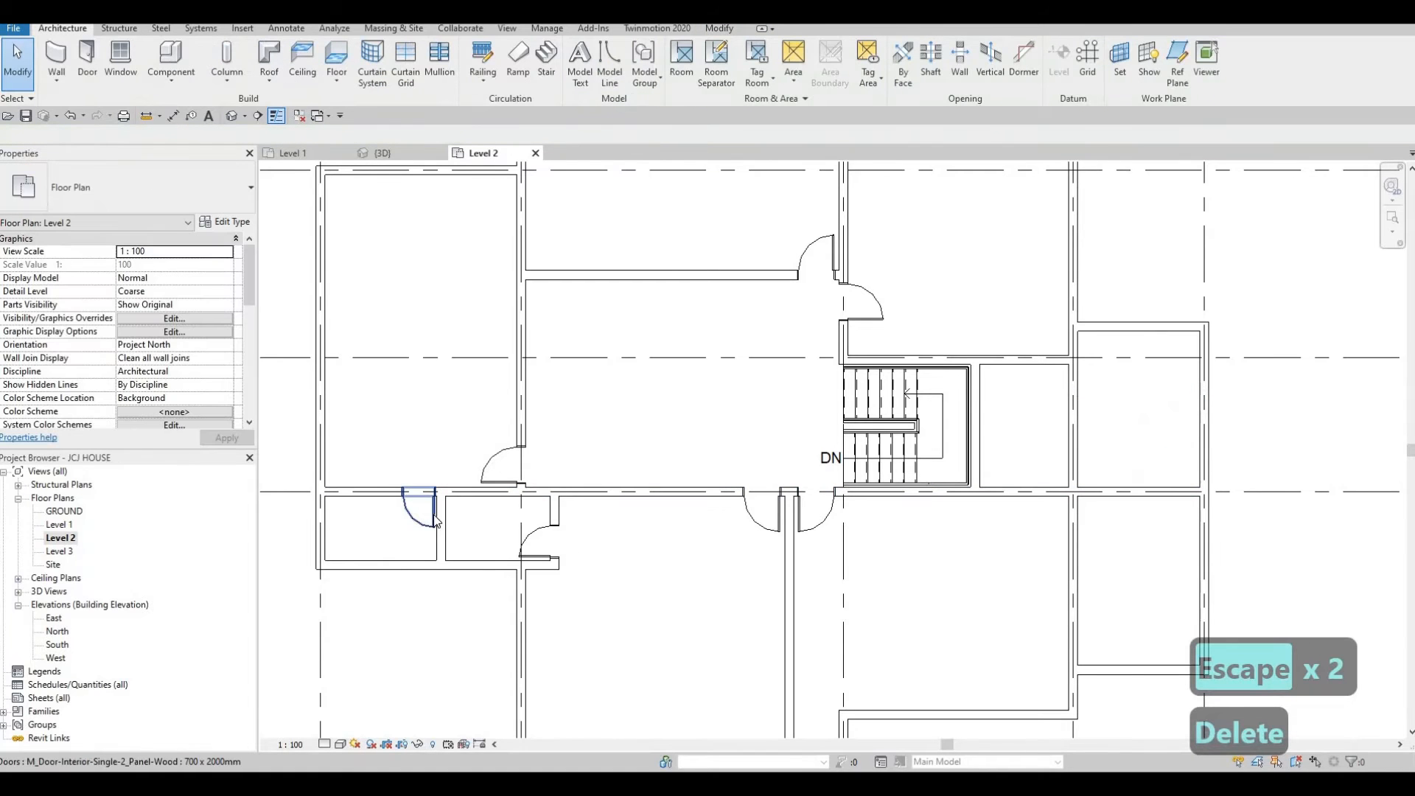
Create a similar door in the short vertical wall east of the stair, between grids C and D.
{"action": "left_click", "coordinate": [418, 508]}
{"action": "key", "text": "c"}
{"action": "key", "text": "s"}
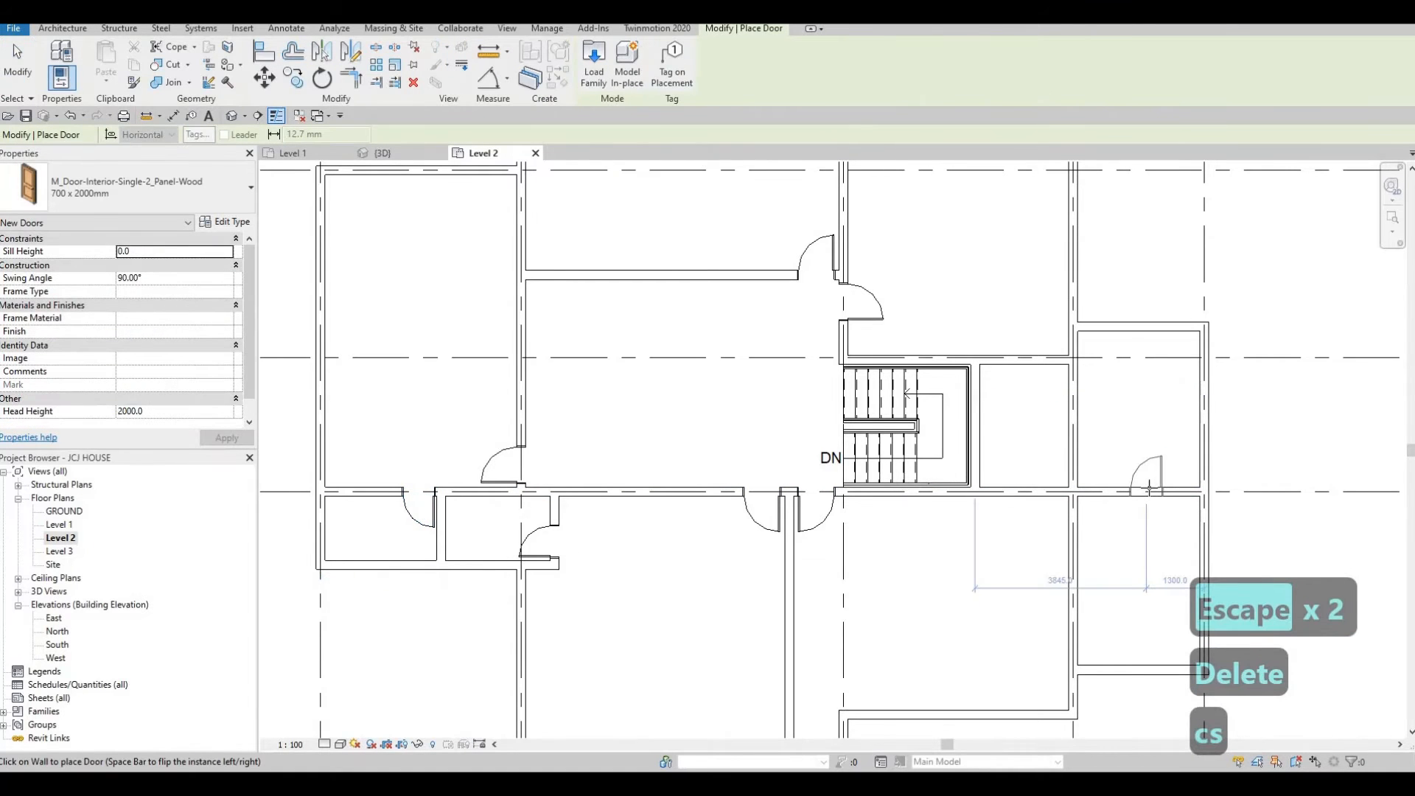
{"action": "left_click", "coordinate": [1047, 489]}
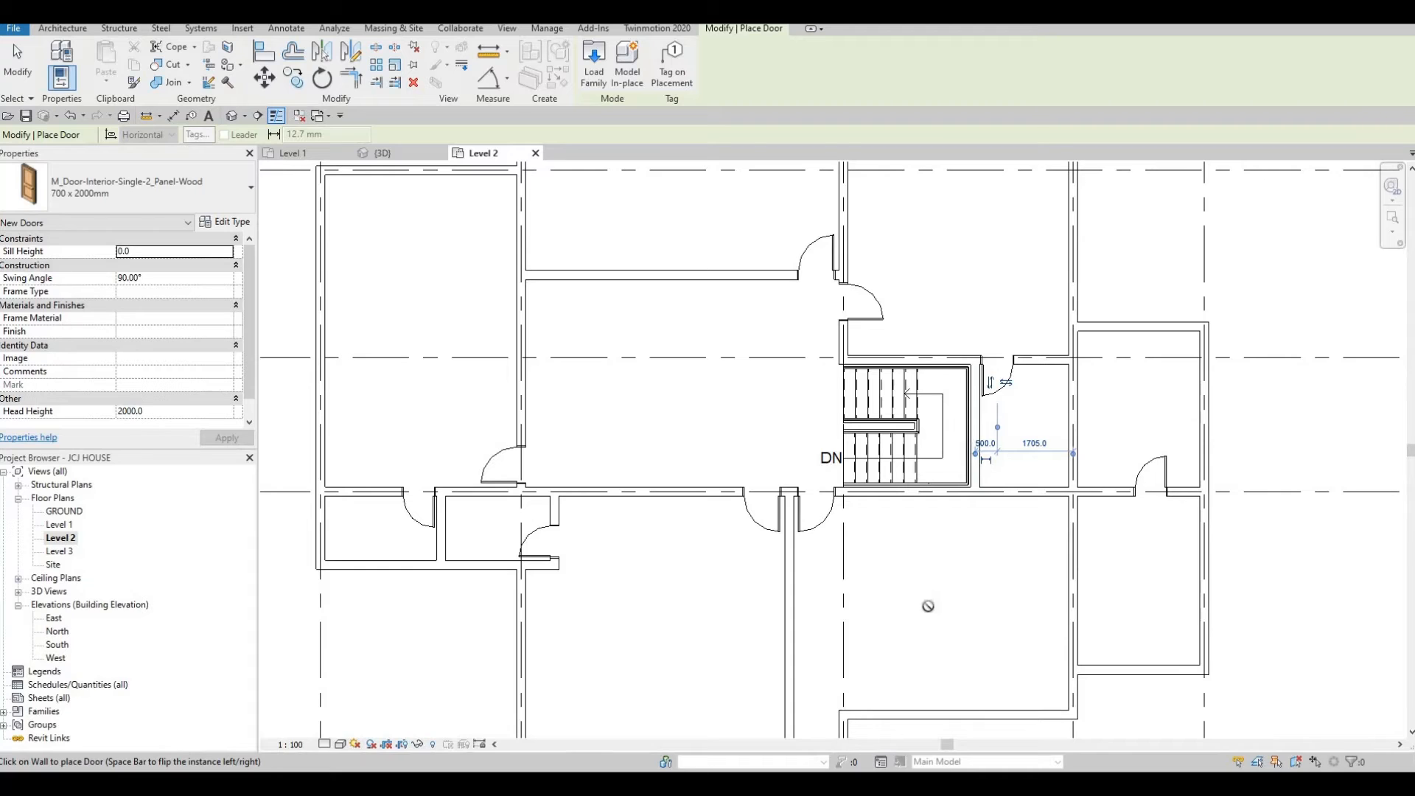
{"action": "scroll", "coordinate": [963, 556], "scroll_direction": "down", "scroll_amount": 2}
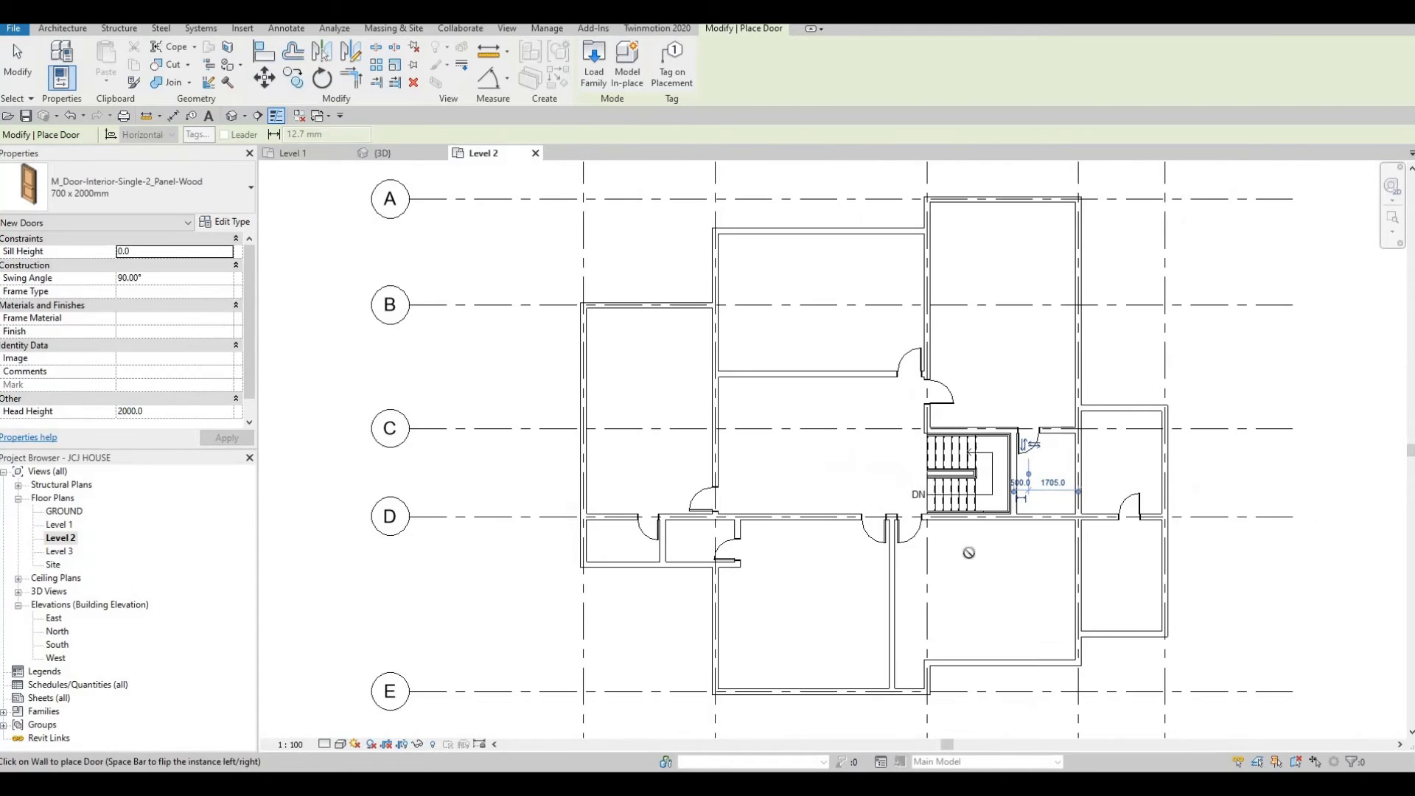
{"action": "middle_click_drag", "start_coordinate": [842, 472], "coordinate": [861, 566]}
{"action": "key", "text": "Escape"}
{"action": "key", "text": "Escape"}
{"action": "key", "text": "Escape"}
Create a similar interior wall running vertically from the north exterior wall down to the interior wall between grids B and C.
{"action": "left_click", "coordinate": [846, 466]}
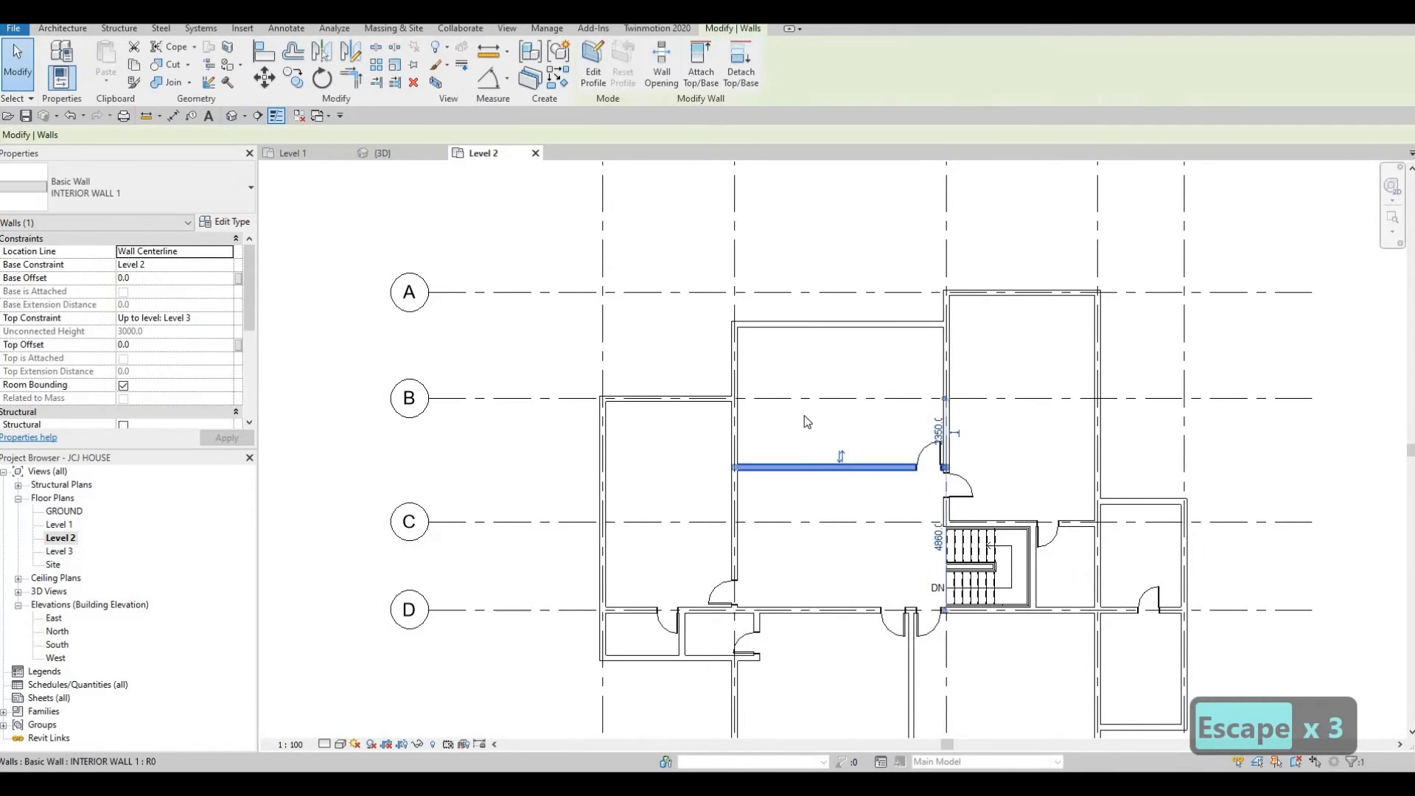
{"action": "key", "text": "c"}
{"action": "key", "text": "s"}
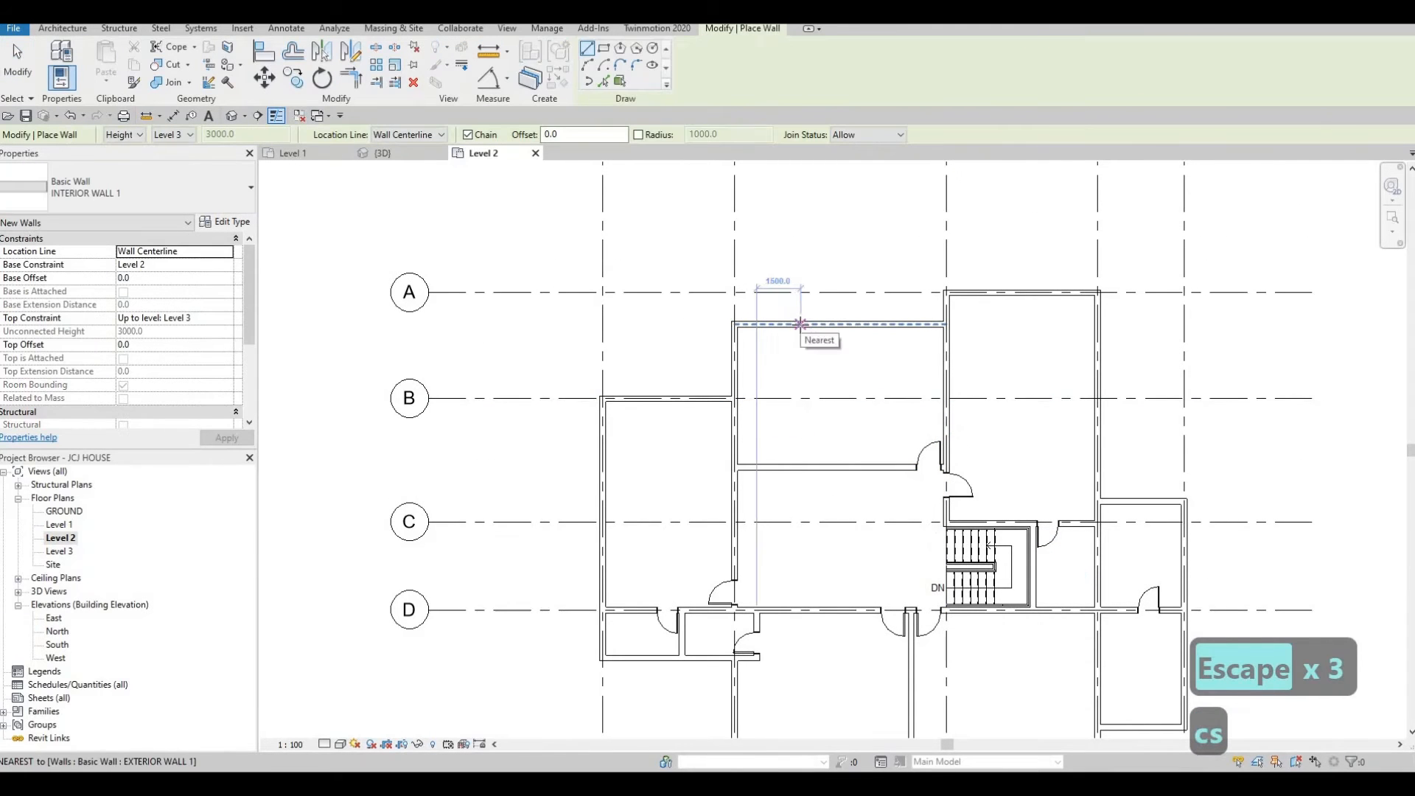
{"action": "left_click", "coordinate": [800, 324]}
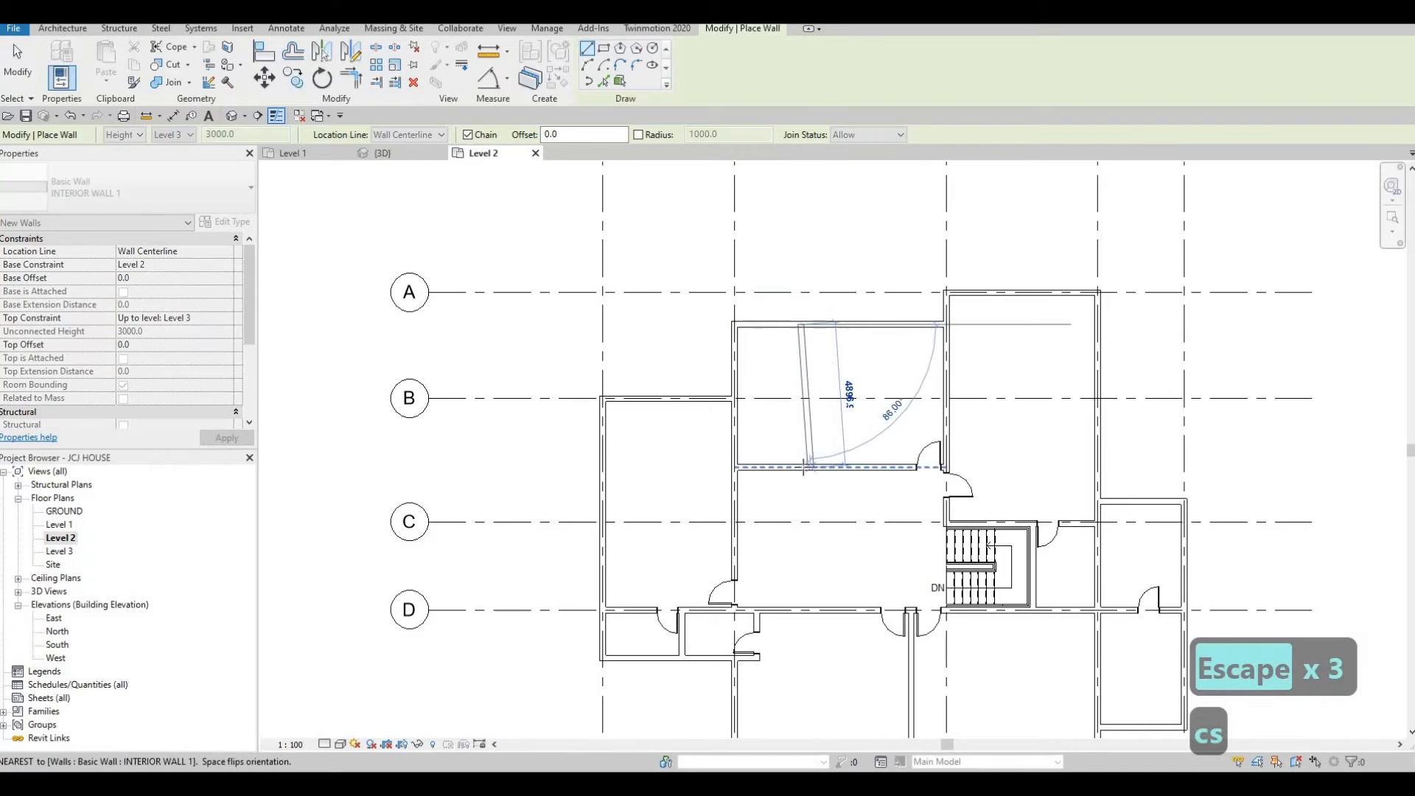
{"action": "left_click", "coordinate": [800, 467]}
{"action": "key", "text": "Escape"}
Set the new vertical wall's distance from the west wall to 1700 mm.
{"action": "key", "text": "Escape"}
{"action": "left_click", "coordinate": [639, 611]}
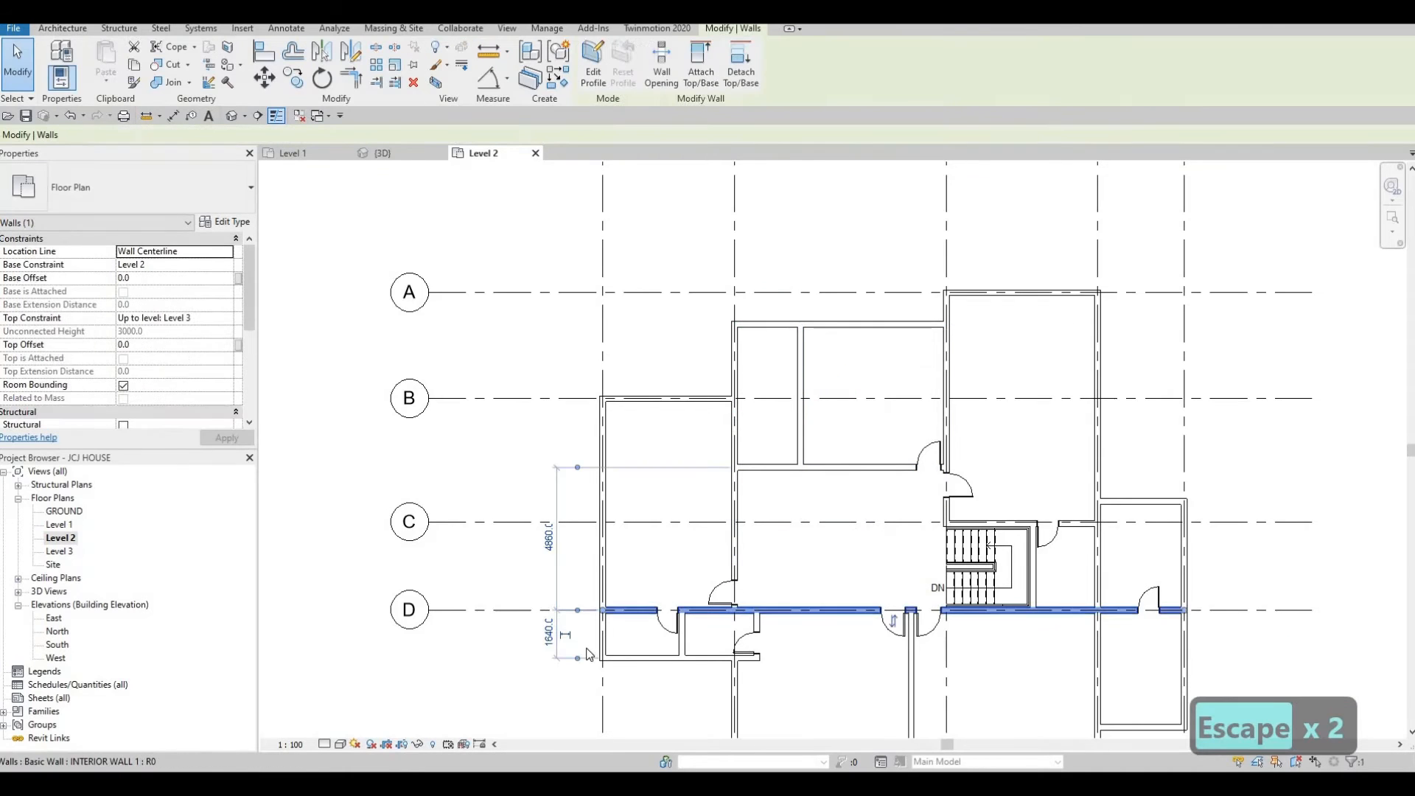
{"action": "key", "text": "Escape"}
{"action": "key", "text": "Escape"}
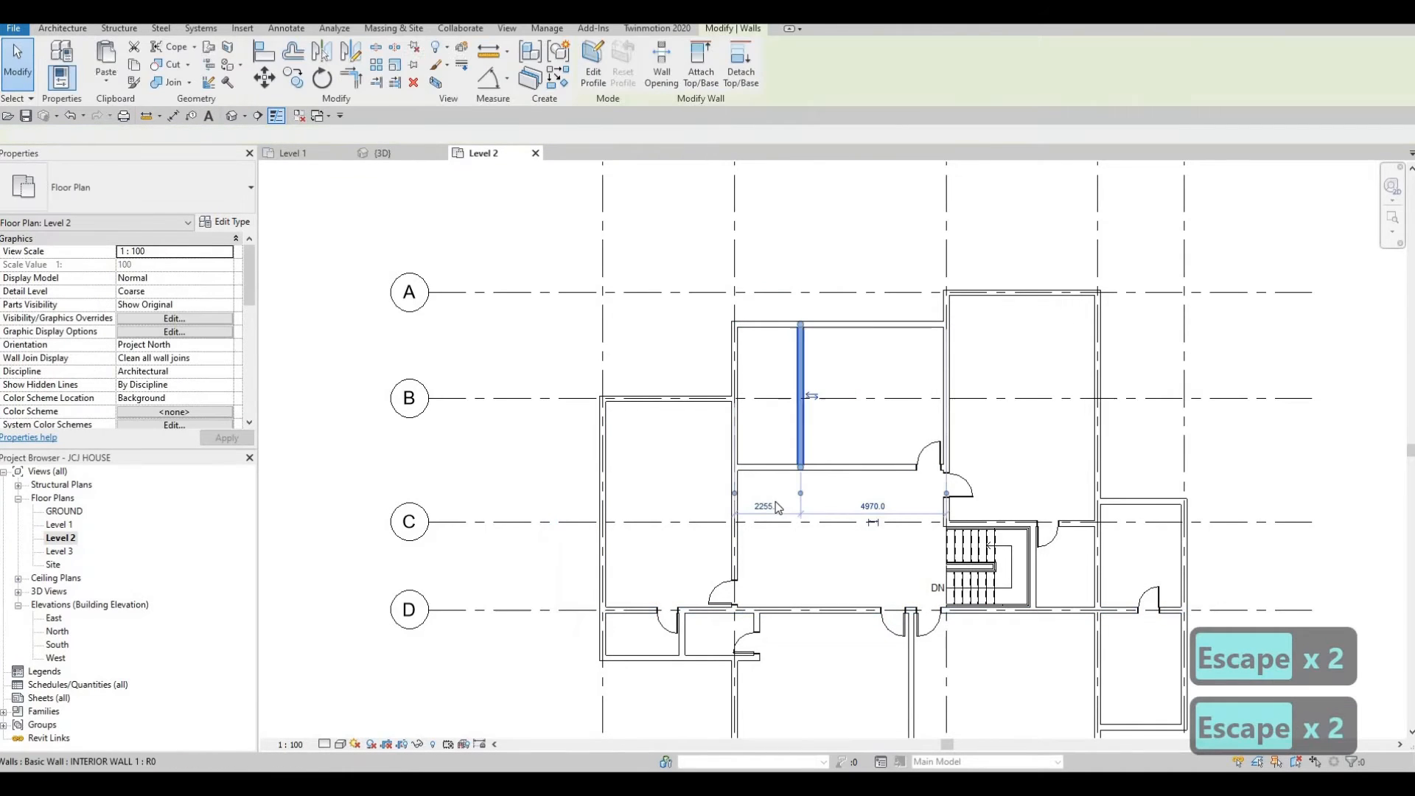
{"action": "left_click", "coordinate": [801, 353]}
{"action": "left_click", "coordinate": [766, 506]}
{"action": "type", "text": "1700"}
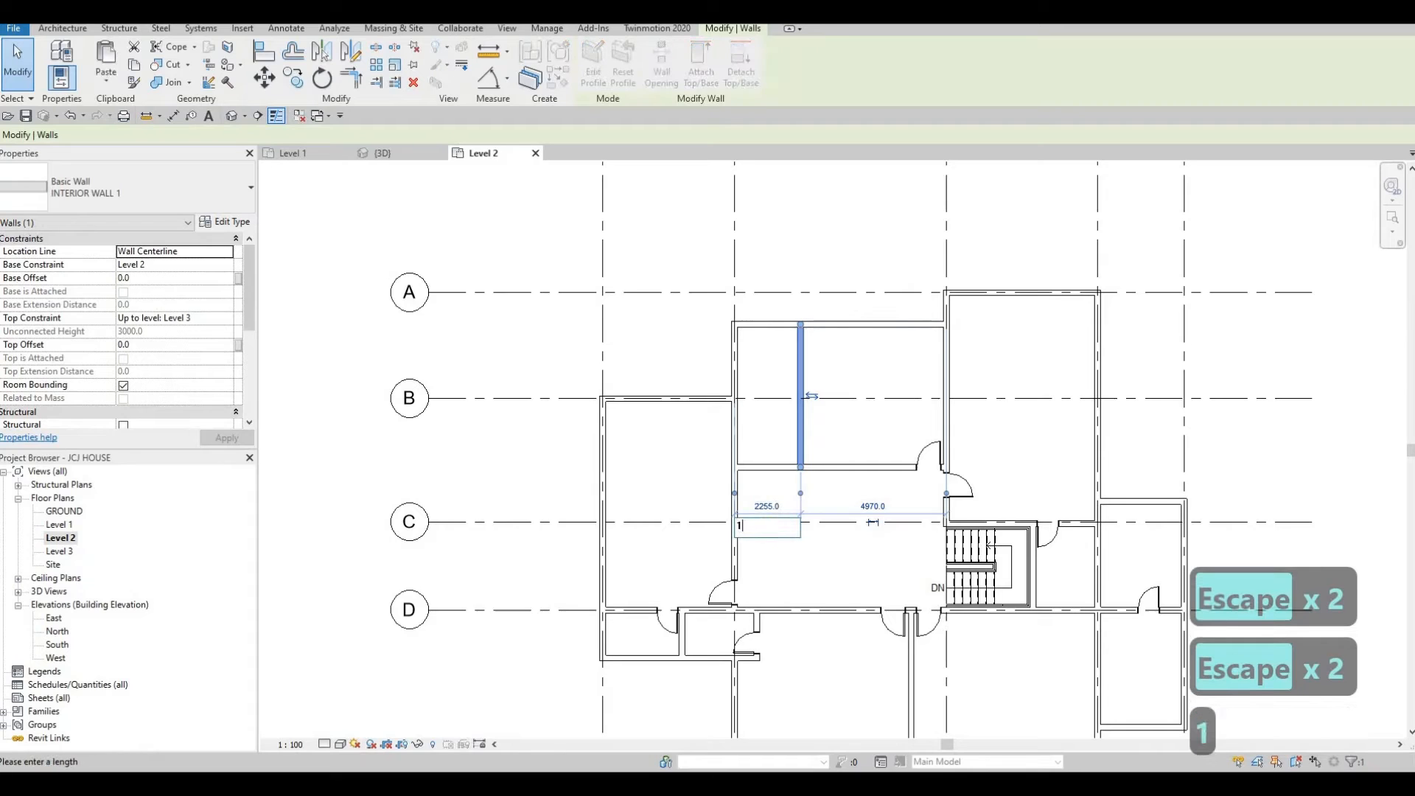
{"action": "key", "text": "Return"}
{"action": "key", "text": "Escape"}
{"action": "key", "text": "Escape"}
{"action": "key", "text": "Escape"}
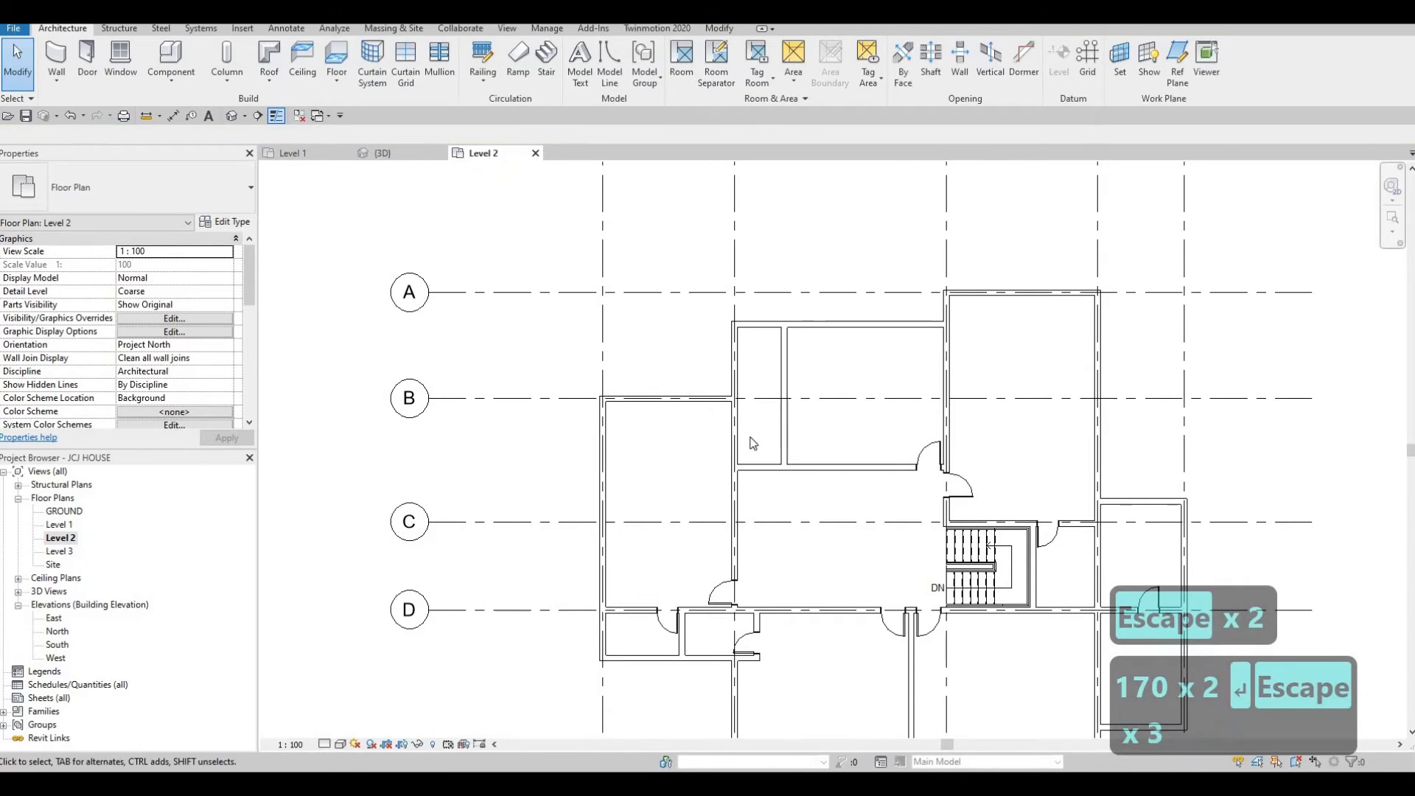
Draw a short similar wall along grid B between the west room wall and the new vertical wall.
{"action": "left_click", "coordinate": [790, 414]}
{"action": "key", "text": "c"}
{"action": "key", "text": "s"}
{"action": "scroll", "coordinate": [717, 412], "scroll_direction": "up", "scroll_amount": 3}
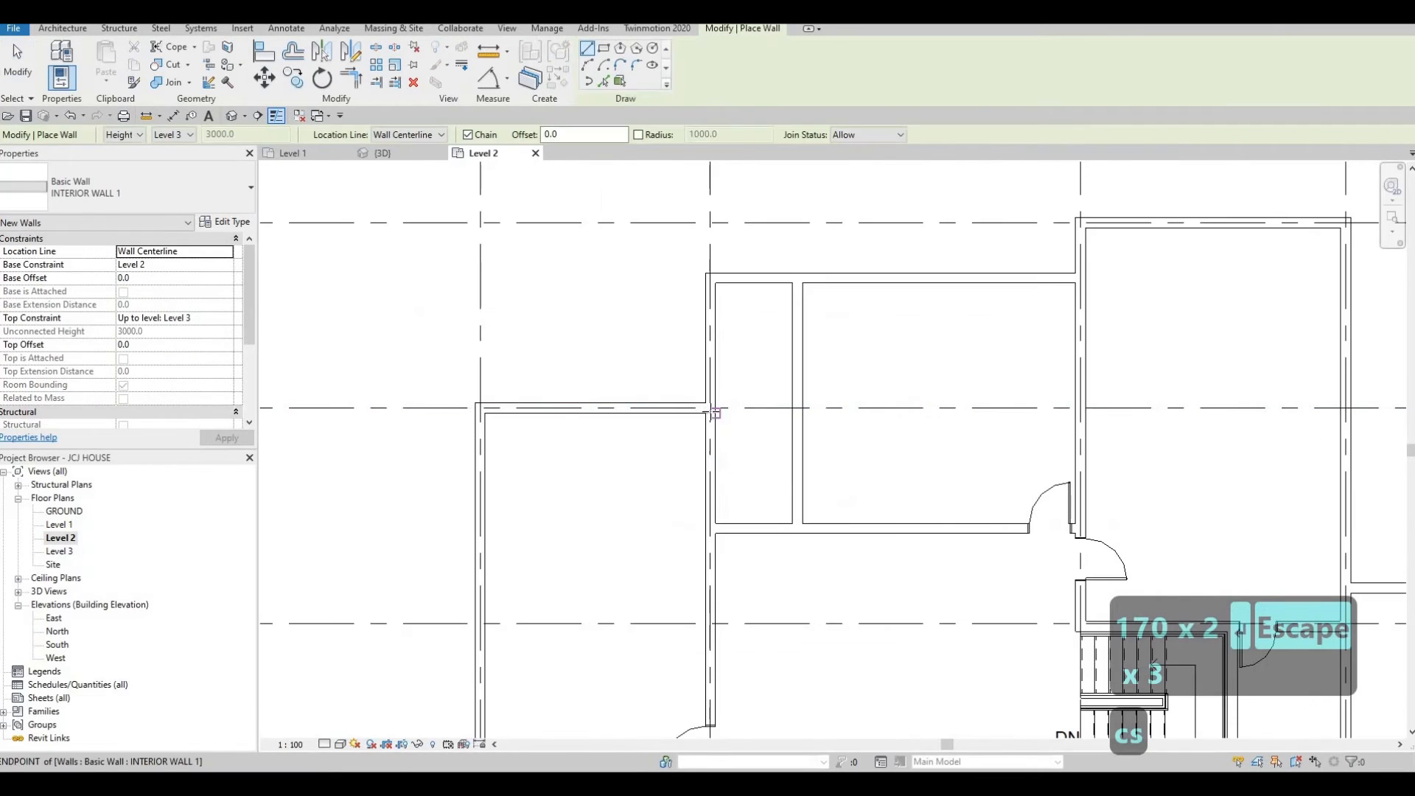
{"action": "left_click", "coordinate": [795, 407]}
{"action": "key", "text": "Escape"}
{"action": "key", "text": "Escape"}
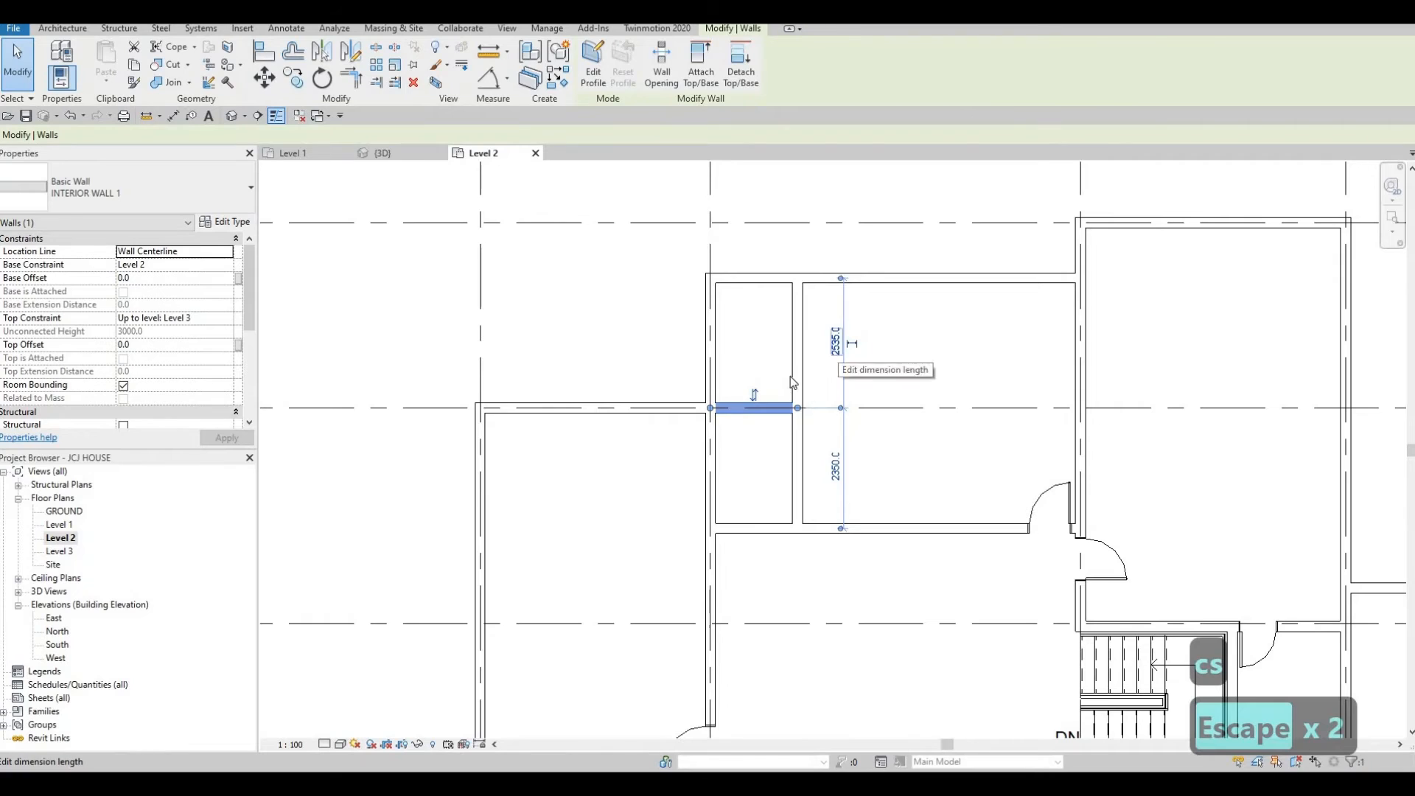
{"action": "key", "text": "Escape"}
{"action": "key", "text": "Escape"}
{"action": "scroll", "coordinate": [811, 428], "scroll_direction": "down", "scroll_amount": 2}
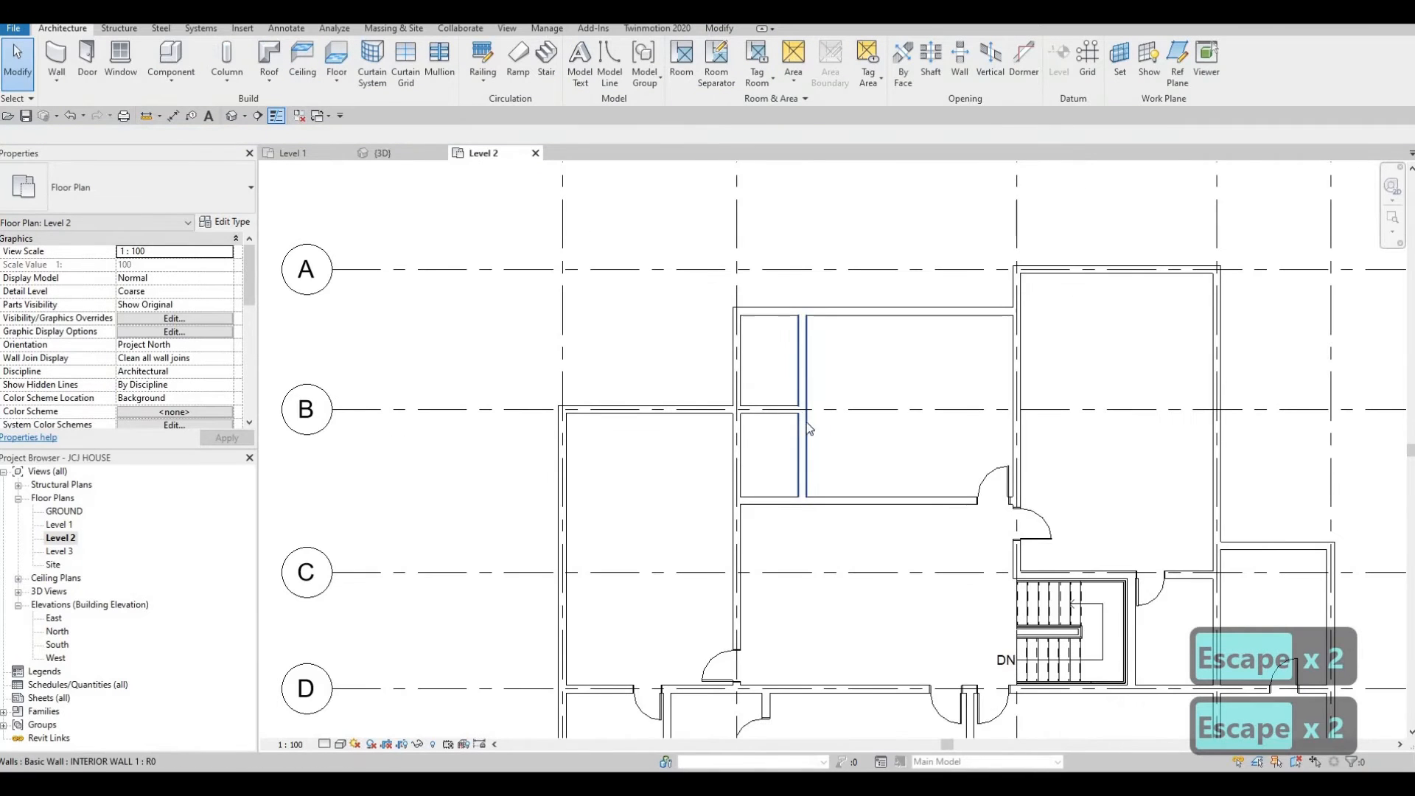
Create a similar 700 x 2000mm door in the short grid B wall, opening into the northern room.
{"action": "left_click", "coordinate": [722, 665]}
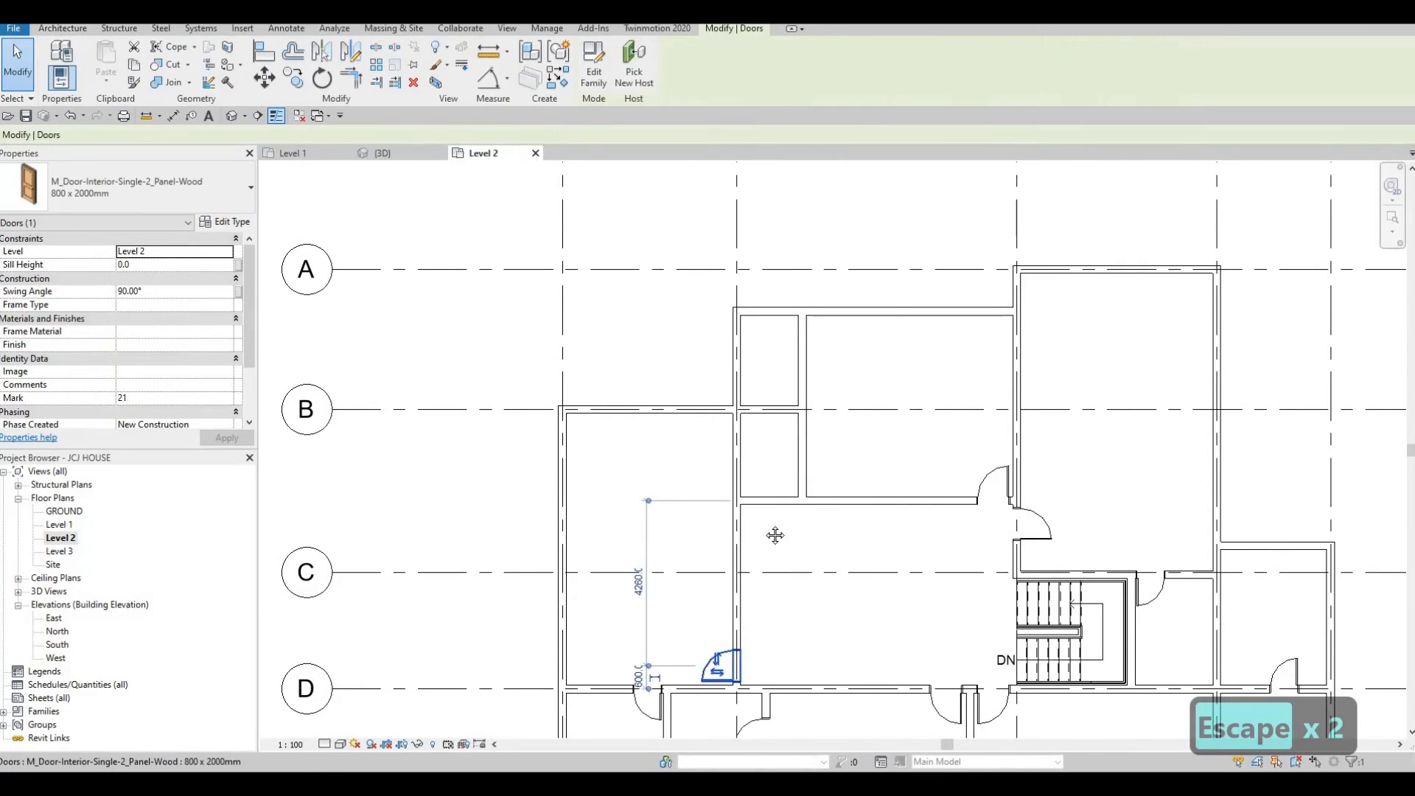
{"action": "key", "text": "Escape"}
{"action": "scroll", "coordinate": [713, 591], "scroll_direction": "down", "scroll_amount": 1}
{"action": "key", "text": "c"}
{"action": "key", "text": "s"}
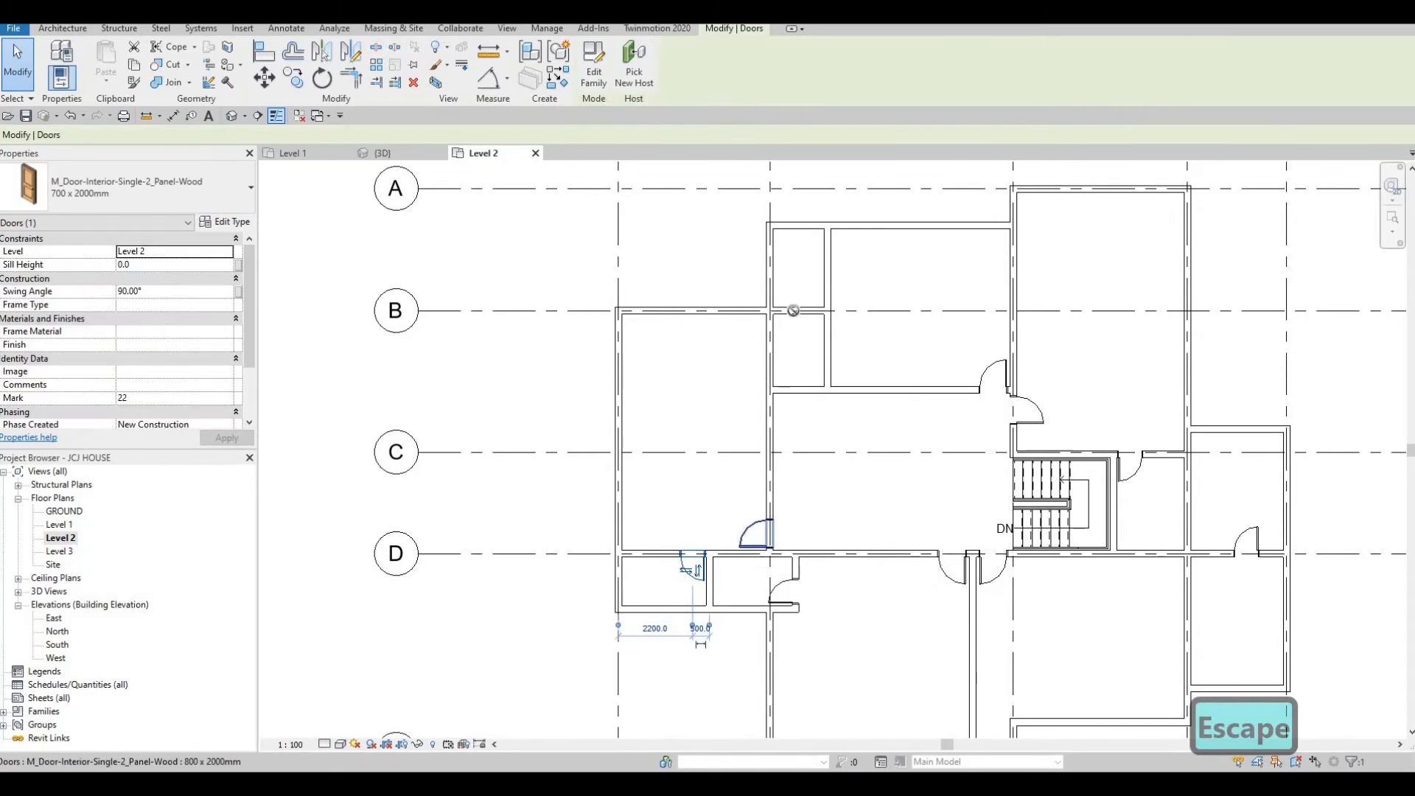
{"action": "scroll", "coordinate": [792, 308], "scroll_direction": "up", "scroll_amount": 1}
{"action": "scroll", "coordinate": [791, 308], "scroll_direction": "up", "scroll_amount": 1}
{"action": "scroll", "coordinate": [820, 292], "scroll_direction": "up", "scroll_amount": 1}
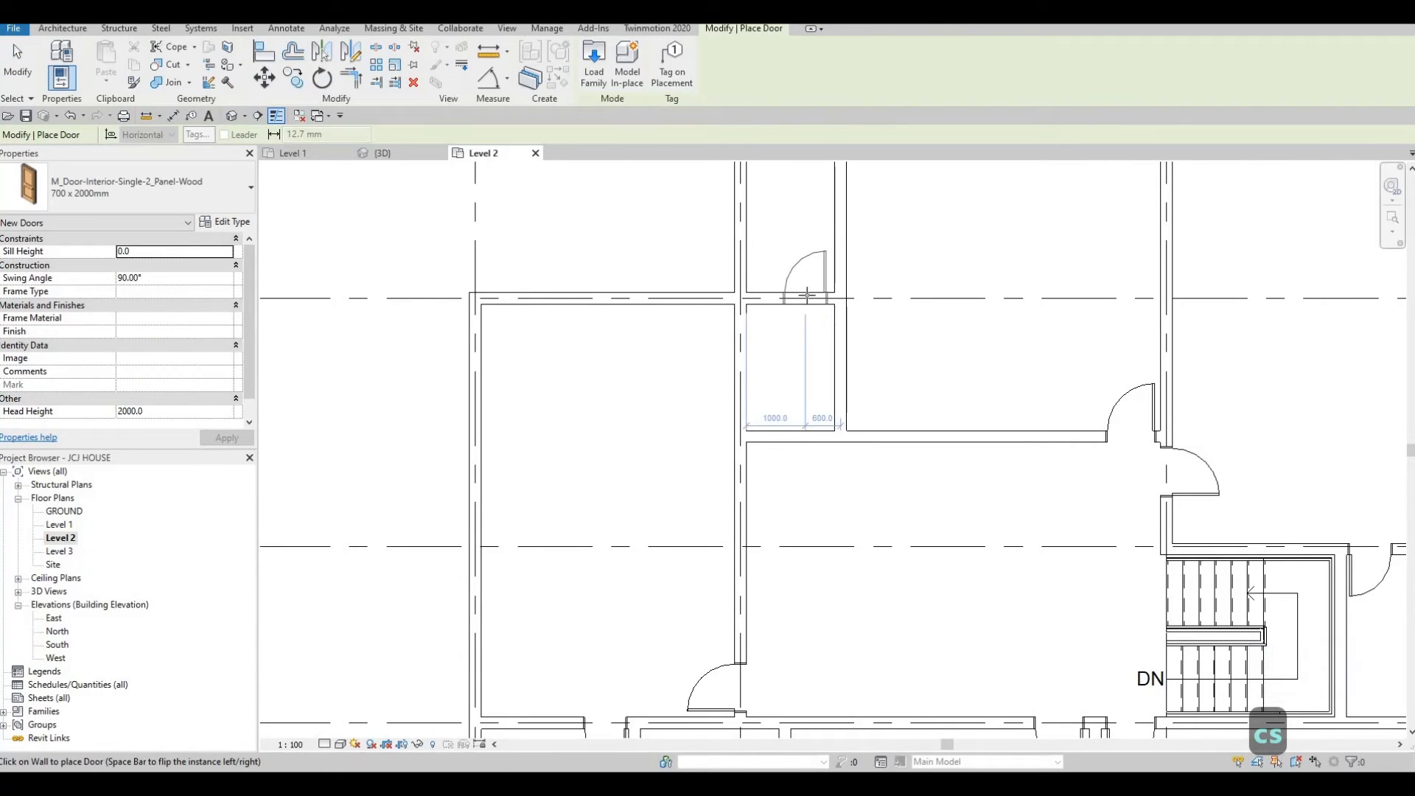
{"action": "left_click", "coordinate": [814, 296]}
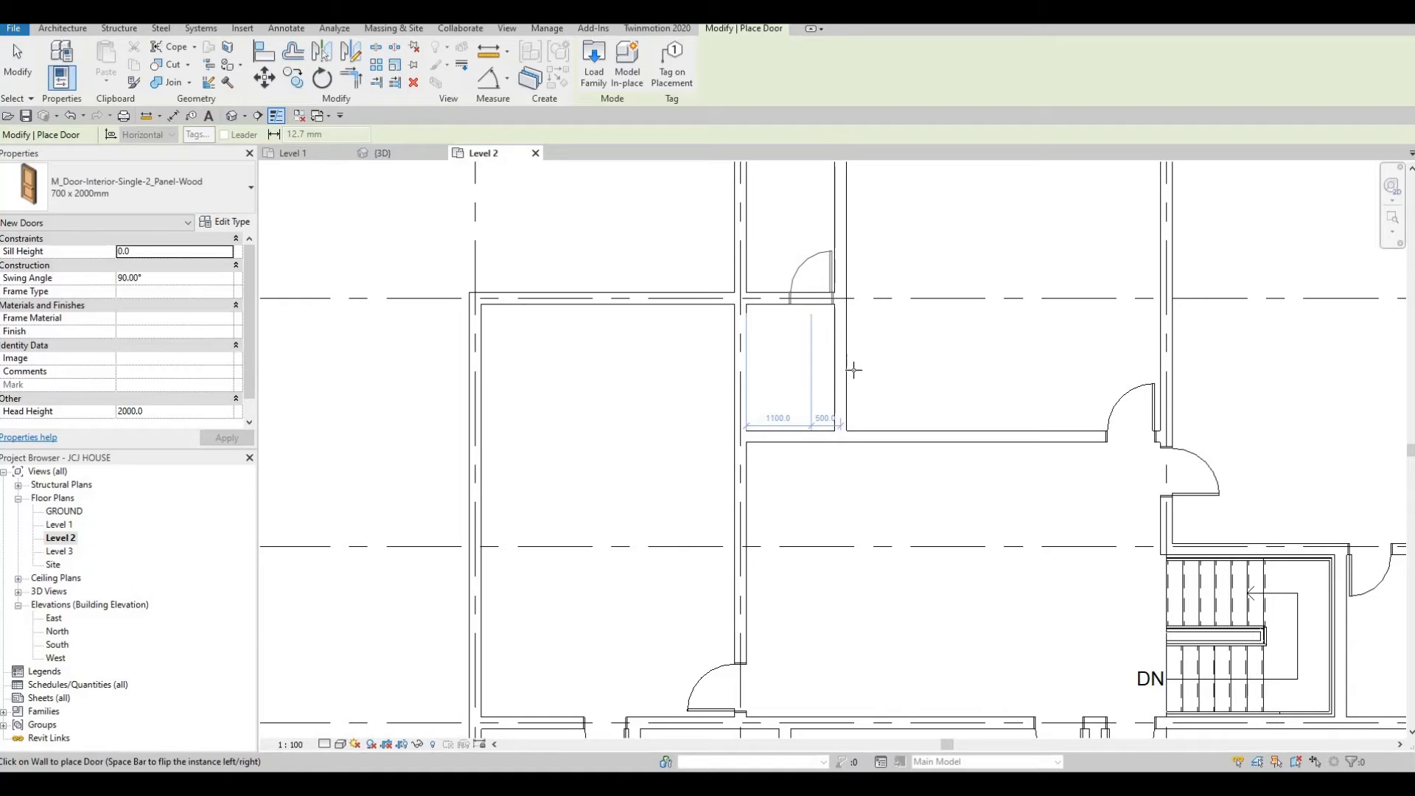
{"action": "key", "text": "Escape"}
{"action": "key", "text": "Escape"}
{"action": "key", "text": "Escape"}
Inspect the Level 2 plan around the new interior walls and the east rooms.
{"action": "left_click", "coordinate": [844, 337]}
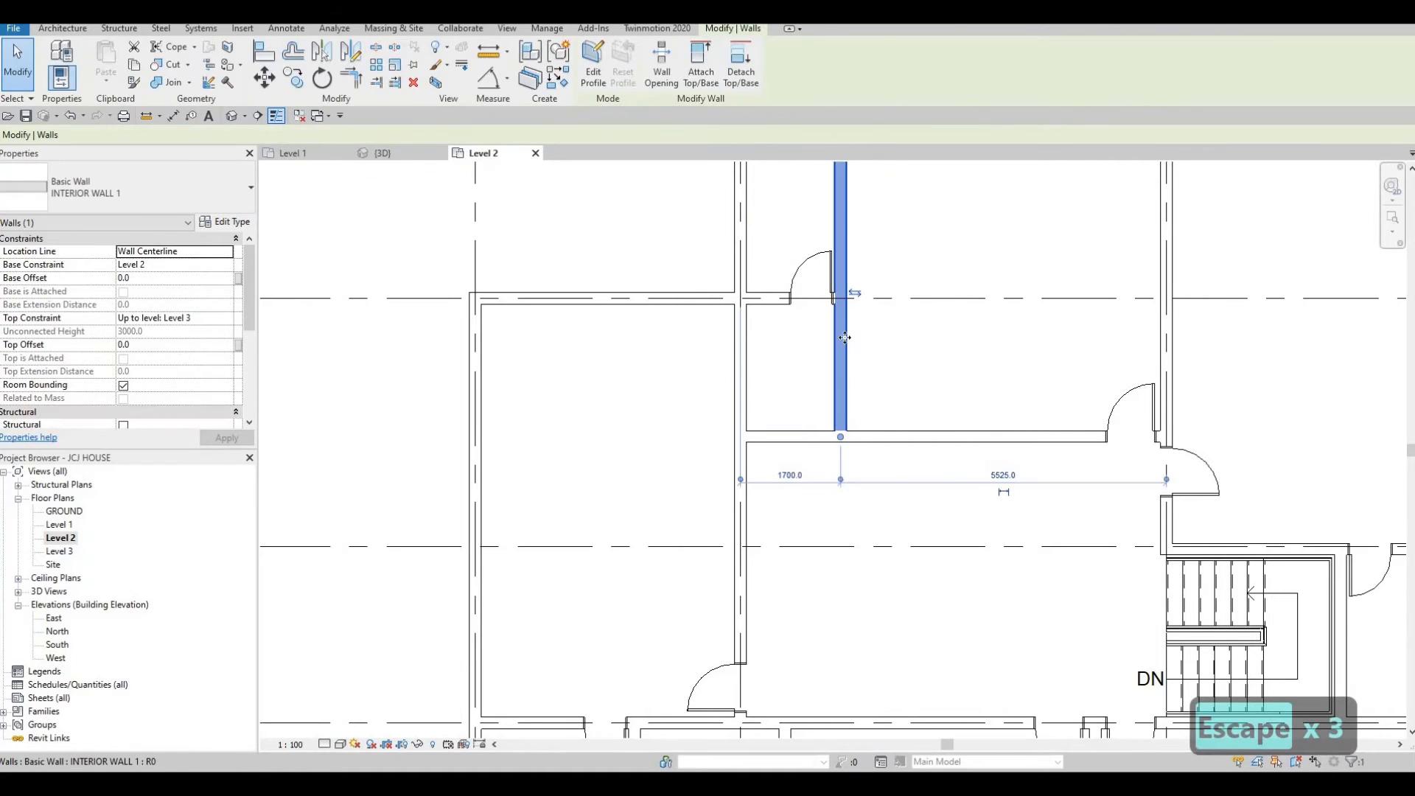
{"action": "scroll", "coordinate": [834, 322], "scroll_direction": "down", "scroll_amount": 3}
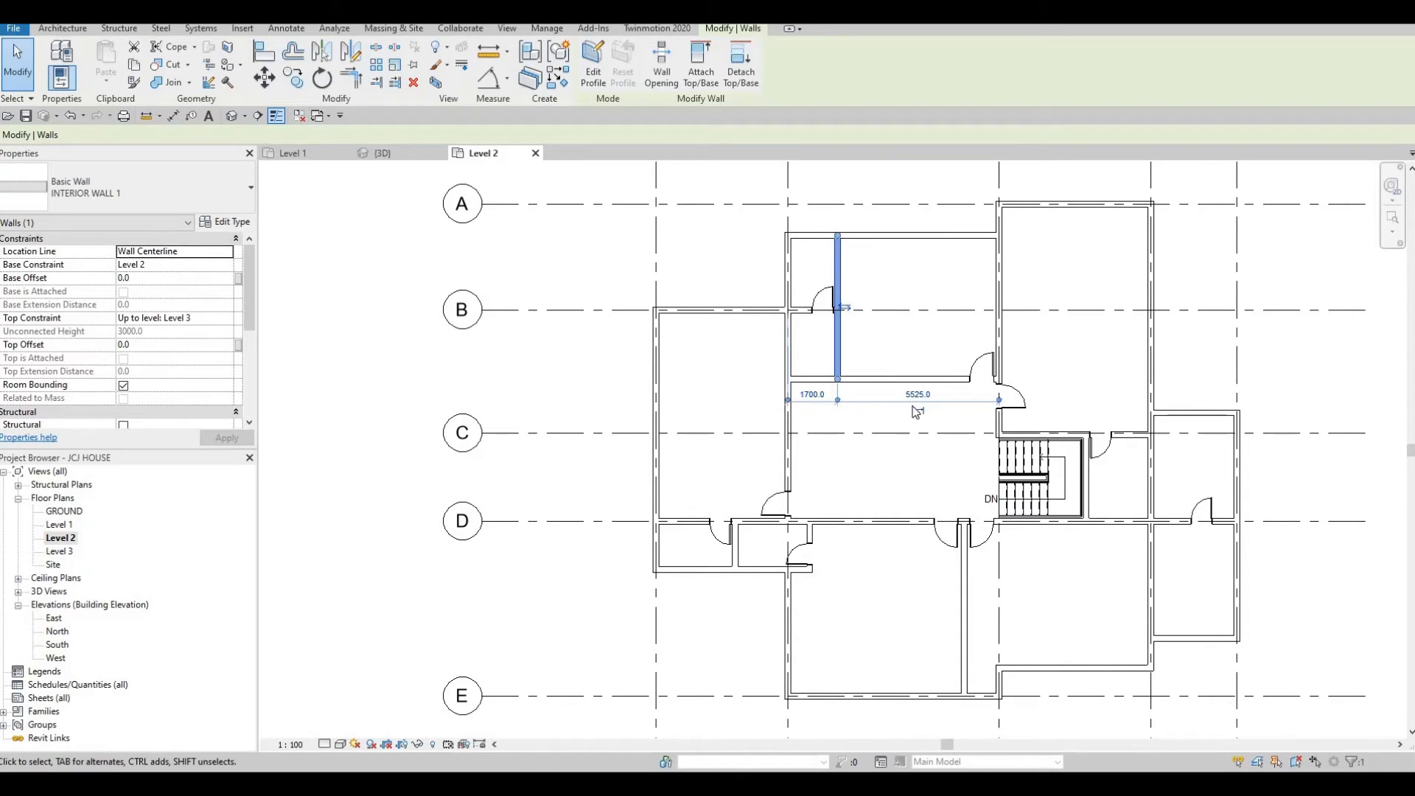
{"action": "scroll", "coordinate": [840, 339], "scroll_direction": "up", "scroll_amount": 1}
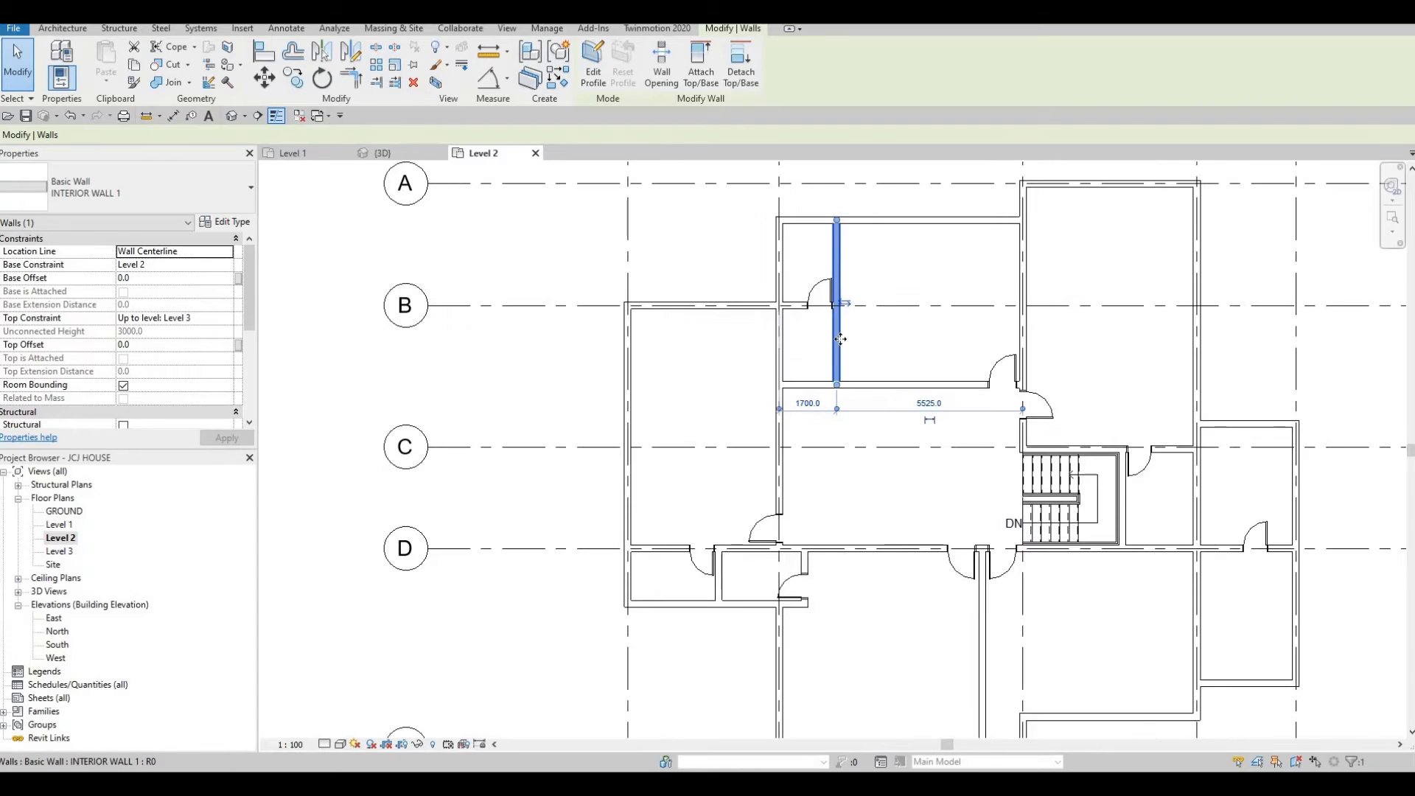
{"action": "scroll", "coordinate": [841, 339], "scroll_direction": "up", "scroll_amount": 2}
{"action": "key", "text": "Escape"}
{"action": "key", "text": "Escape"}
{"action": "scroll", "coordinate": [1161, 411], "scroll_direction": "down", "scroll_amount": 1}
{"action": "middle_click_drag", "start_coordinate": [1161, 411], "coordinate": [1022, 377]}
{"action": "scroll", "coordinate": [1022, 377], "scroll_direction": "down", "scroll_amount": 2}
{"action": "middle_click_drag", "start_coordinate": [1060, 475], "coordinate": [968, 443]}
{"action": "scroll", "coordinate": [1061, 467], "scroll_direction": "up", "scroll_amount": 1}
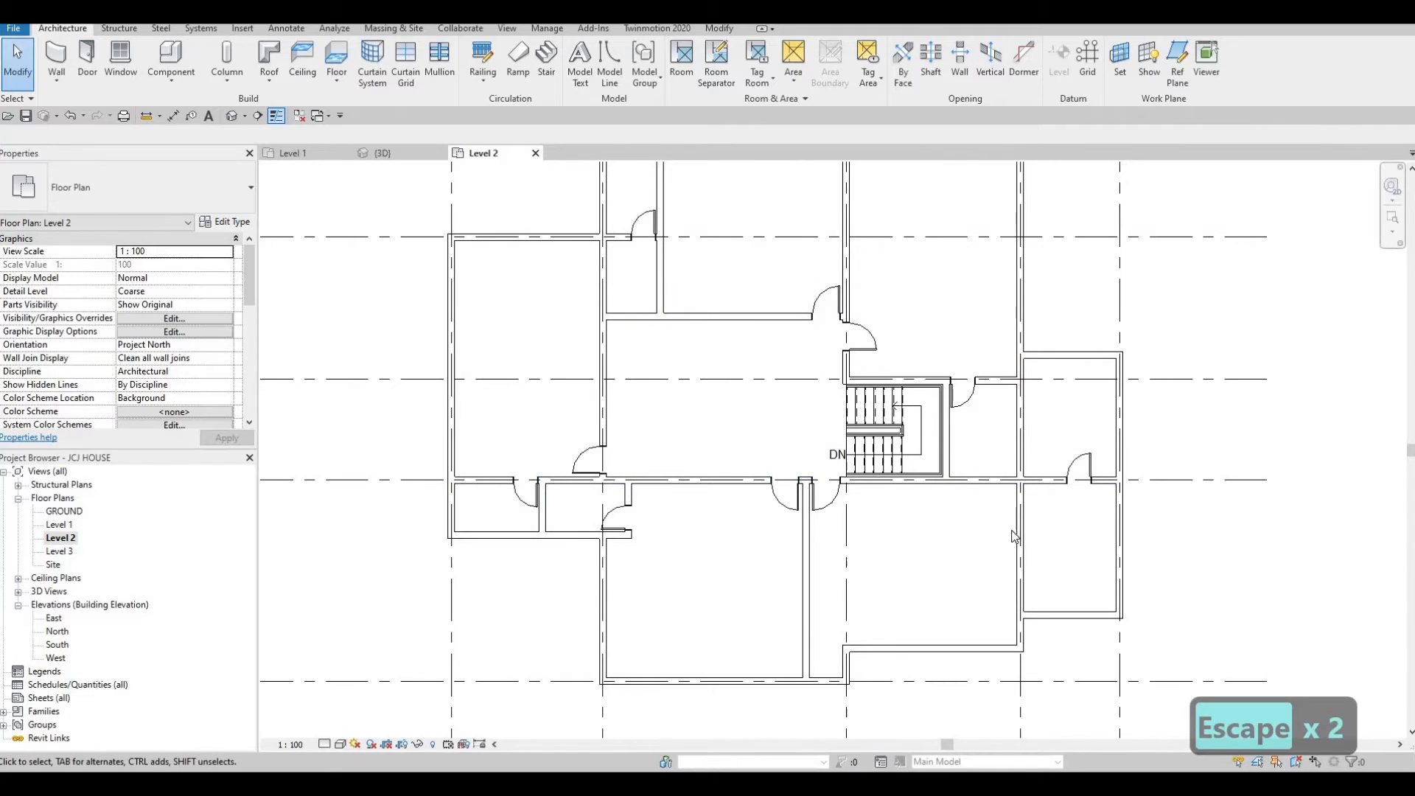
{"action": "key", "text": "Escape"}
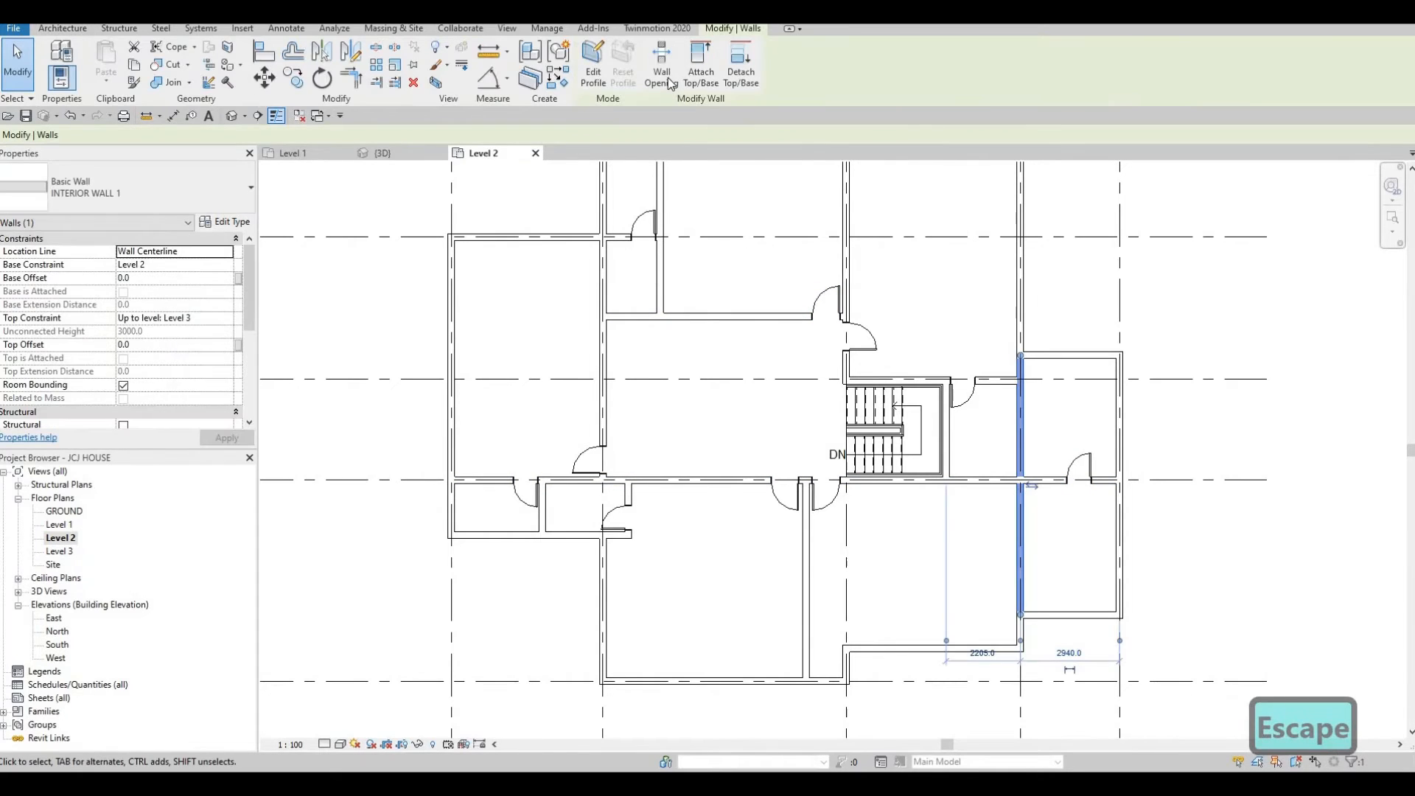
Cut a rectangular wall opening in the east room's vertical wall below grid D.
{"action": "left_click", "coordinate": [661, 73]}
{"action": "scroll", "coordinate": [1040, 532], "scroll_direction": "up", "scroll_amount": 3}
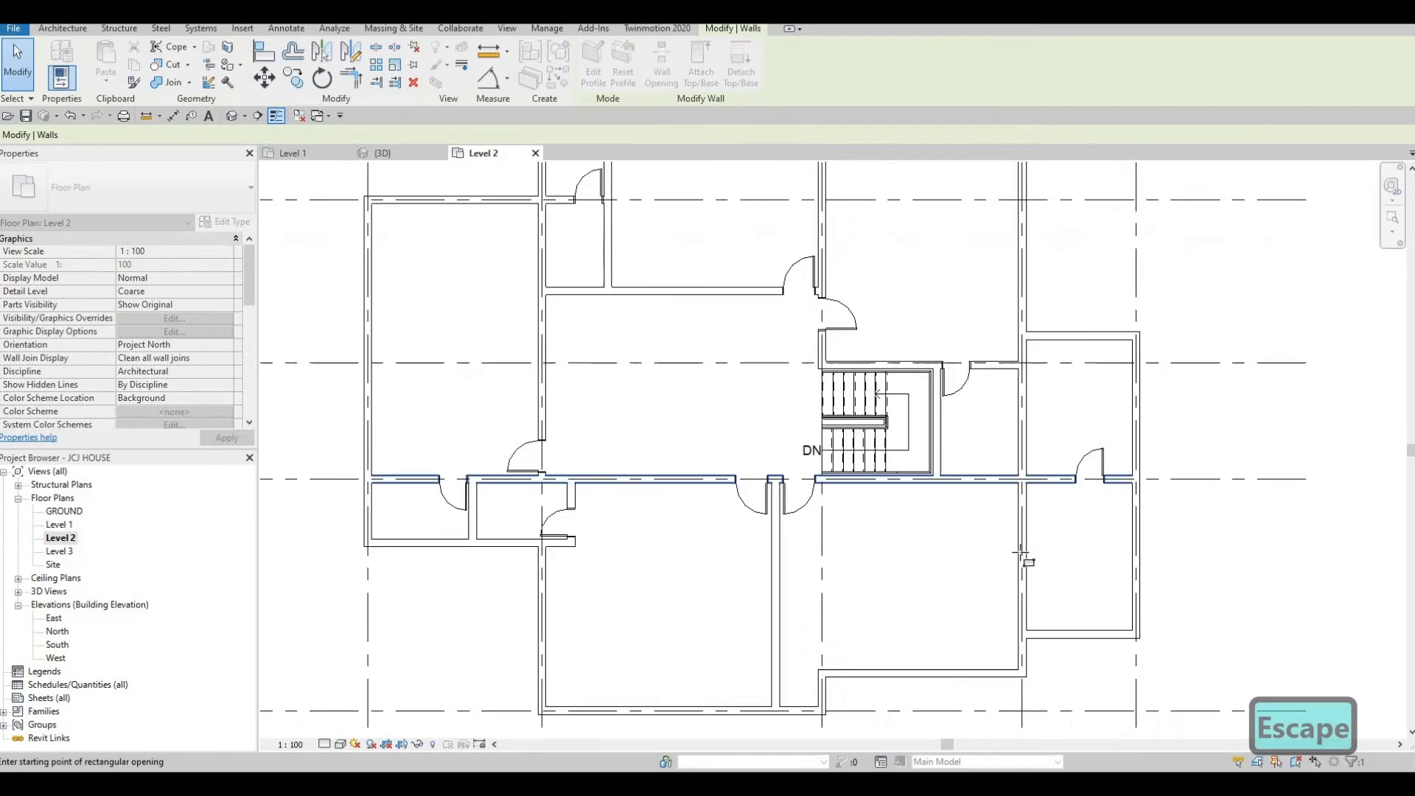
{"action": "left_click", "coordinate": [1024, 566]}
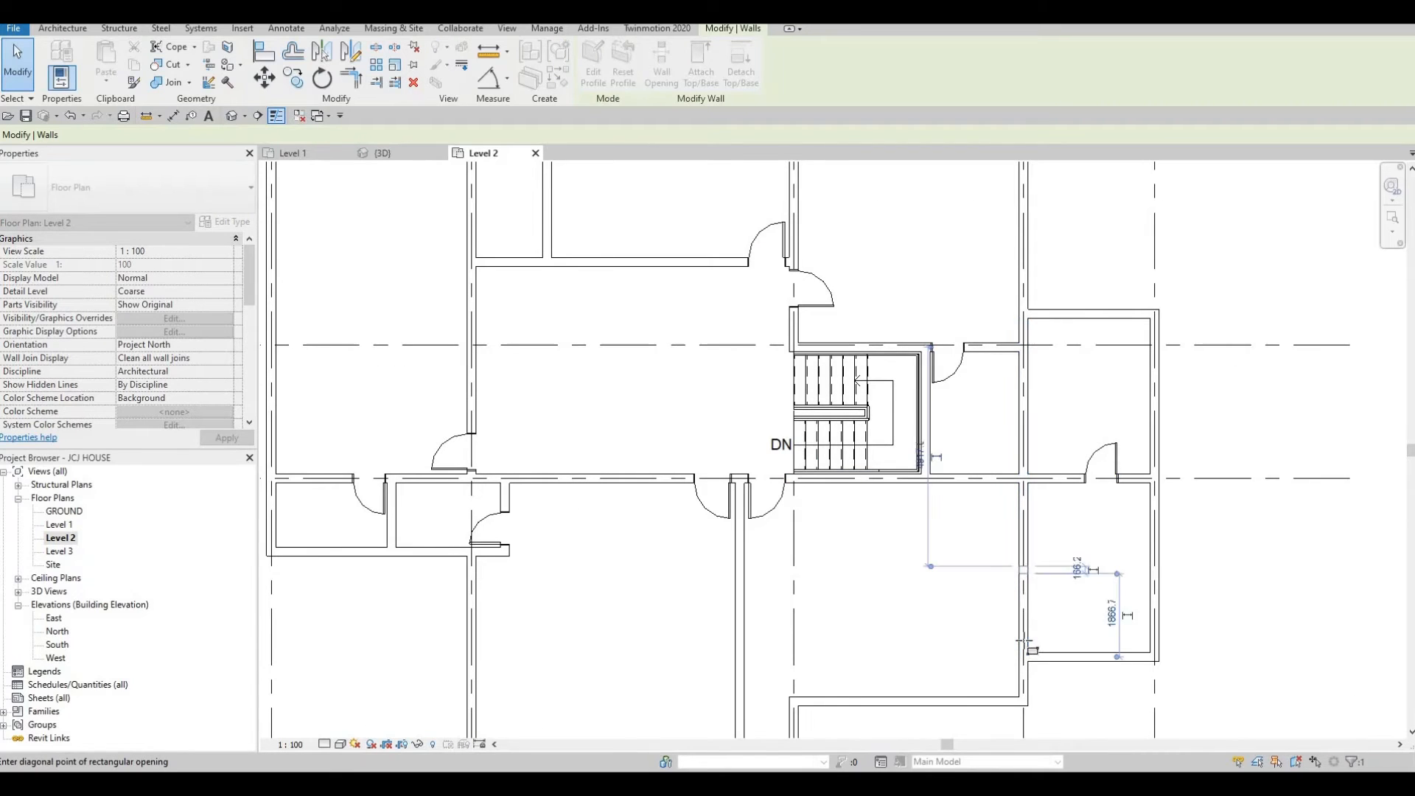
{"action": "left_click", "coordinate": [1024, 642]}
{"action": "scroll", "coordinate": [1010, 484], "scroll_direction": "down", "scroll_amount": 2}
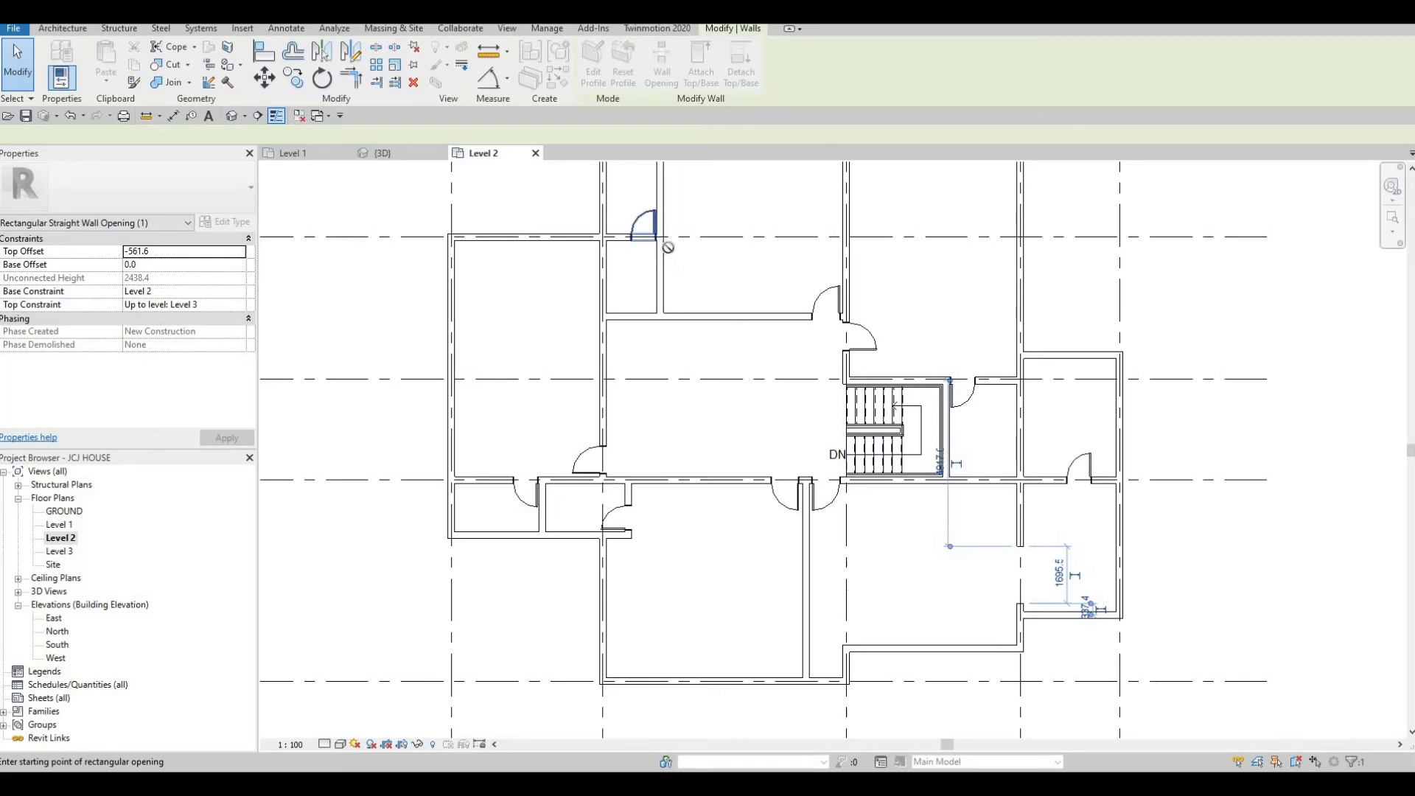
{"action": "key", "text": "Escape"}
{"action": "key", "text": "Escape"}
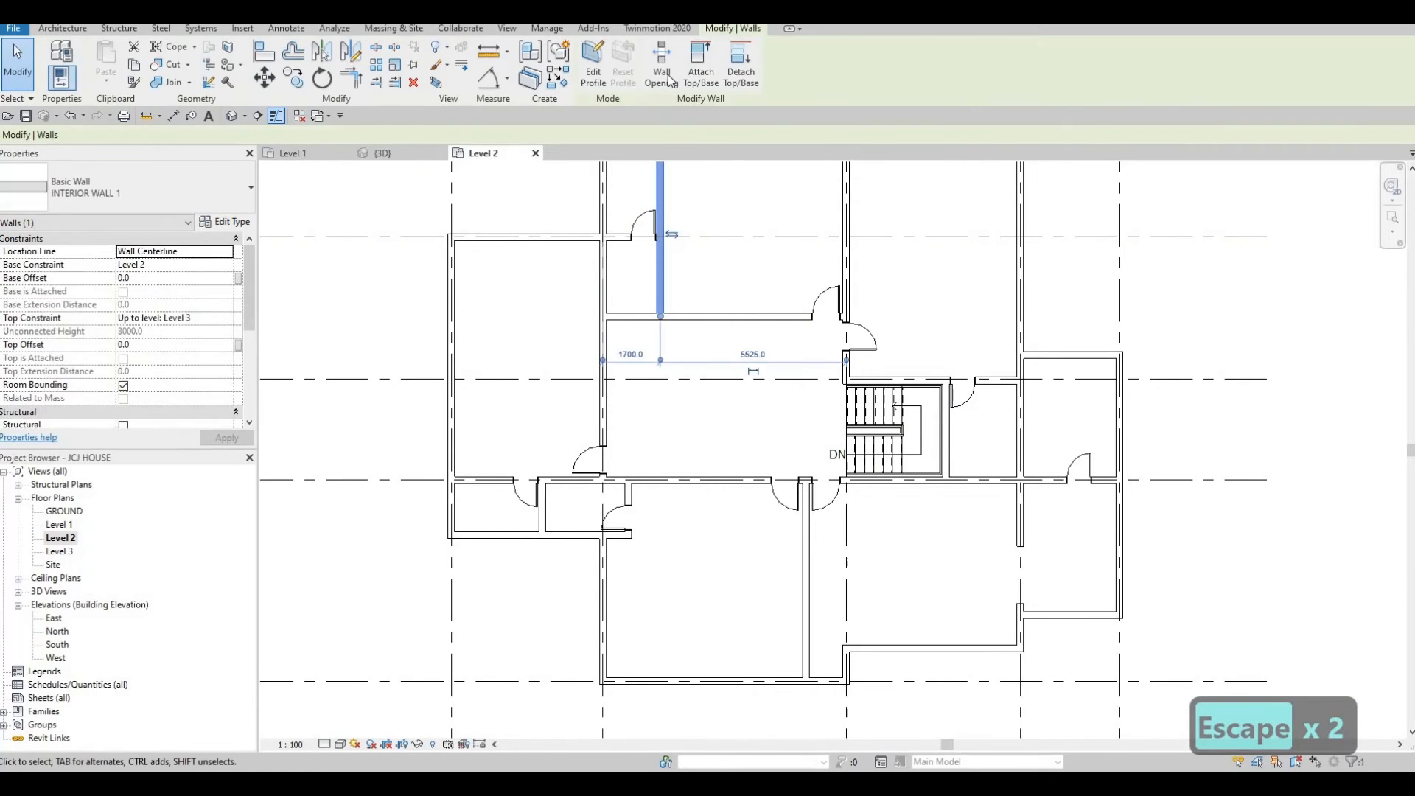
Cut a rectangular wall opening in the new vertical wall north of the corridor, between grids B and C.
{"action": "left_click", "coordinate": [662, 74]}
{"action": "scroll", "coordinate": [665, 269], "scroll_direction": "up", "scroll_amount": 1}
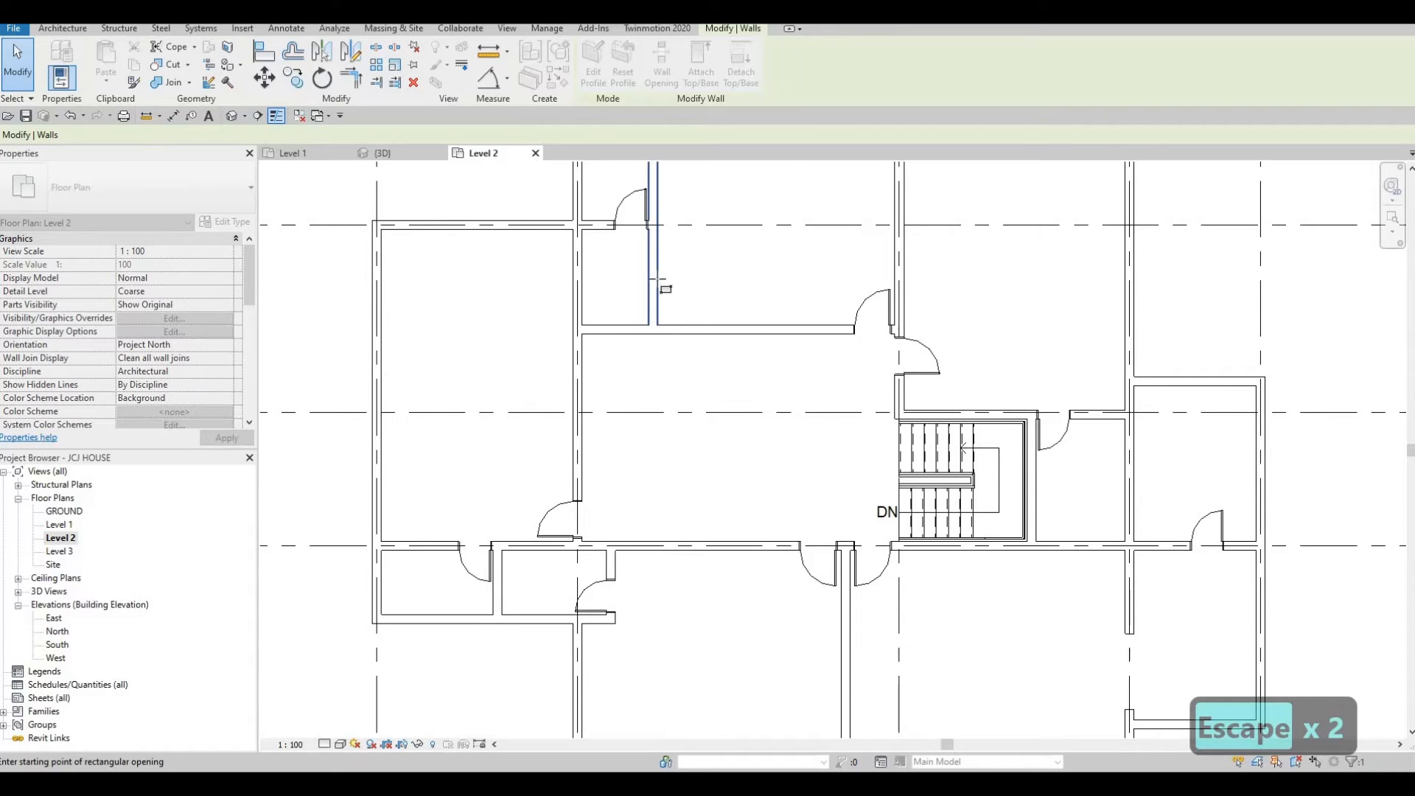
{"action": "left_click", "coordinate": [657, 256]}
{"action": "scroll", "coordinate": [683, 273], "scroll_direction": "down", "scroll_amount": 1}
{"action": "left_click", "coordinate": [659, 286]}
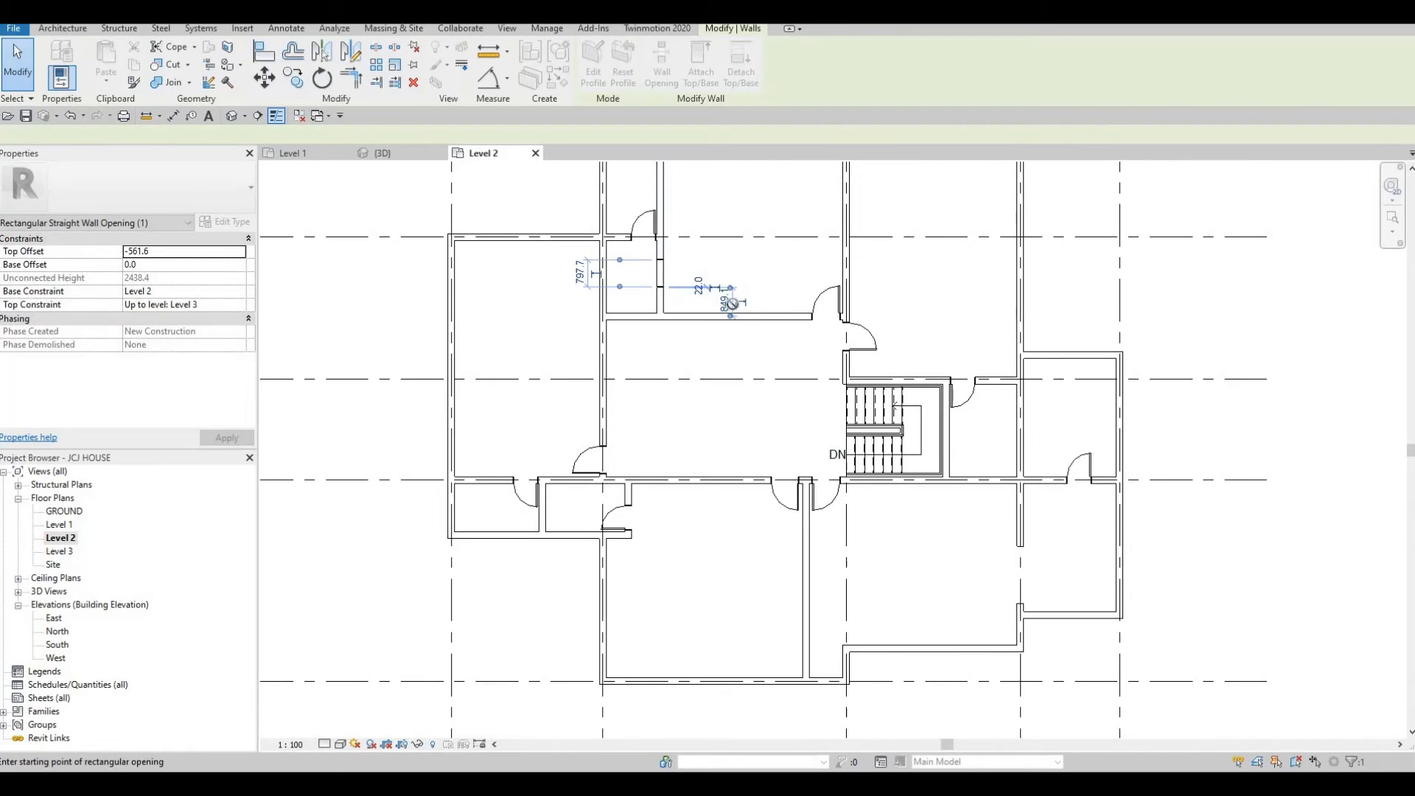
{"action": "key", "text": "Escape"}
{"action": "scroll", "coordinate": [667, 273], "scroll_direction": "up", "scroll_amount": 3}
{"action": "key", "text": "Escape"}
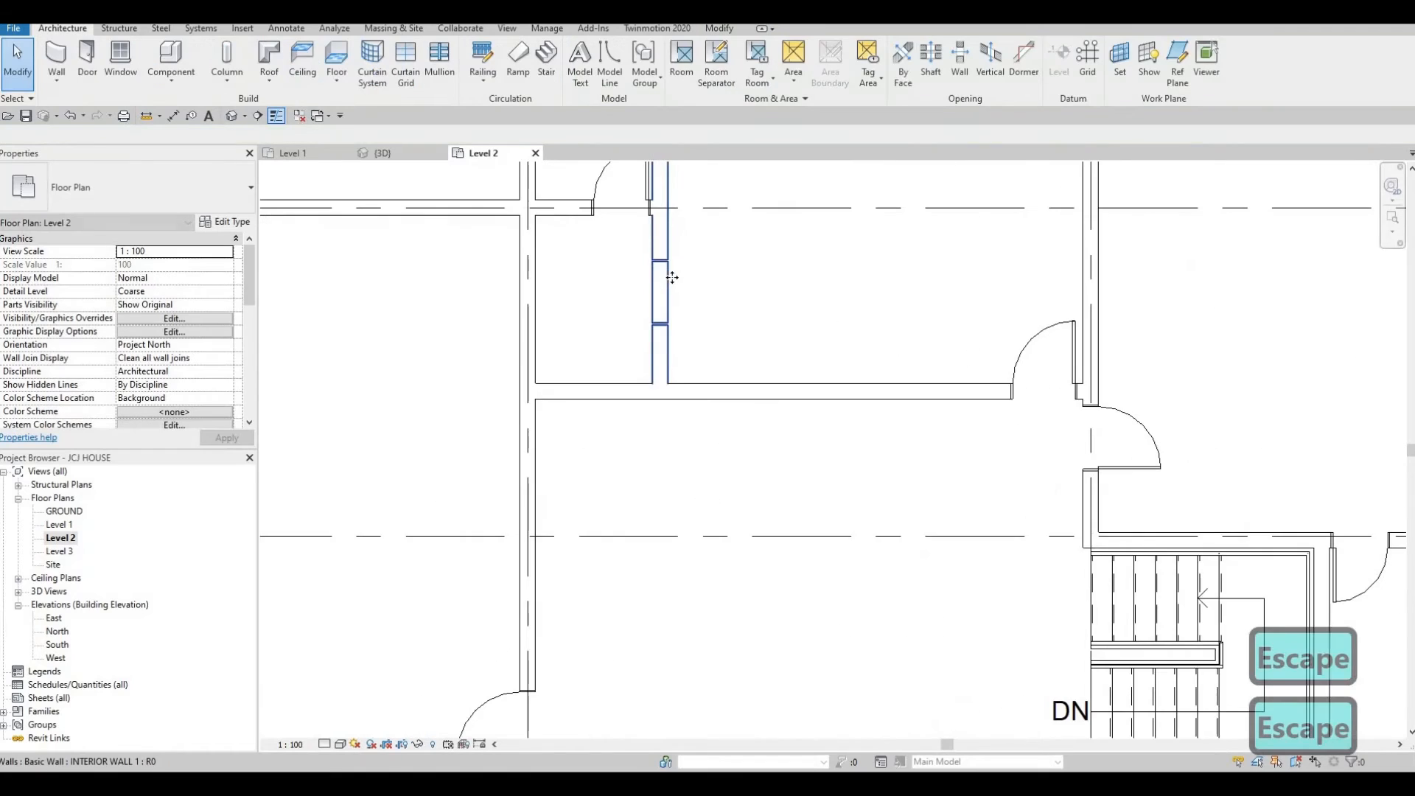
Undo the last two wall openings.
{"action": "key", "text": "Escape"}
{"action": "key", "text": "Escape"}
{"action": "left_click", "coordinate": [671, 277]}
{"action": "key", "text": "Escape"}
{"action": "key", "text": "ctrl+z"}
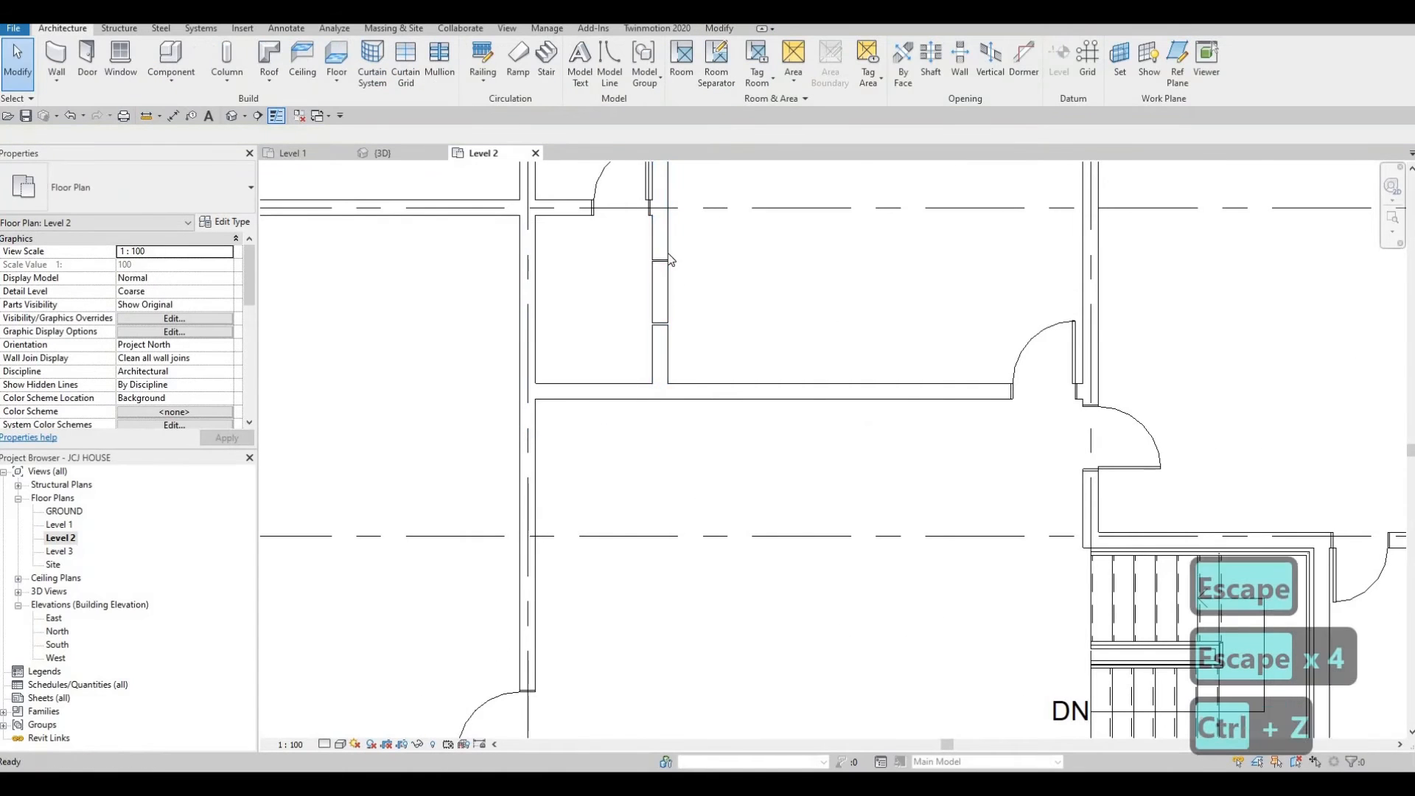
{"action": "scroll", "coordinate": [668, 264], "scroll_direction": "down", "scroll_amount": 3}
{"action": "key", "text": "ctrl+z"}
Cut a rectangular wall opening in the new vertical wall between grids B and C, north of the corridor.
{"action": "key", "text": "Escape"}
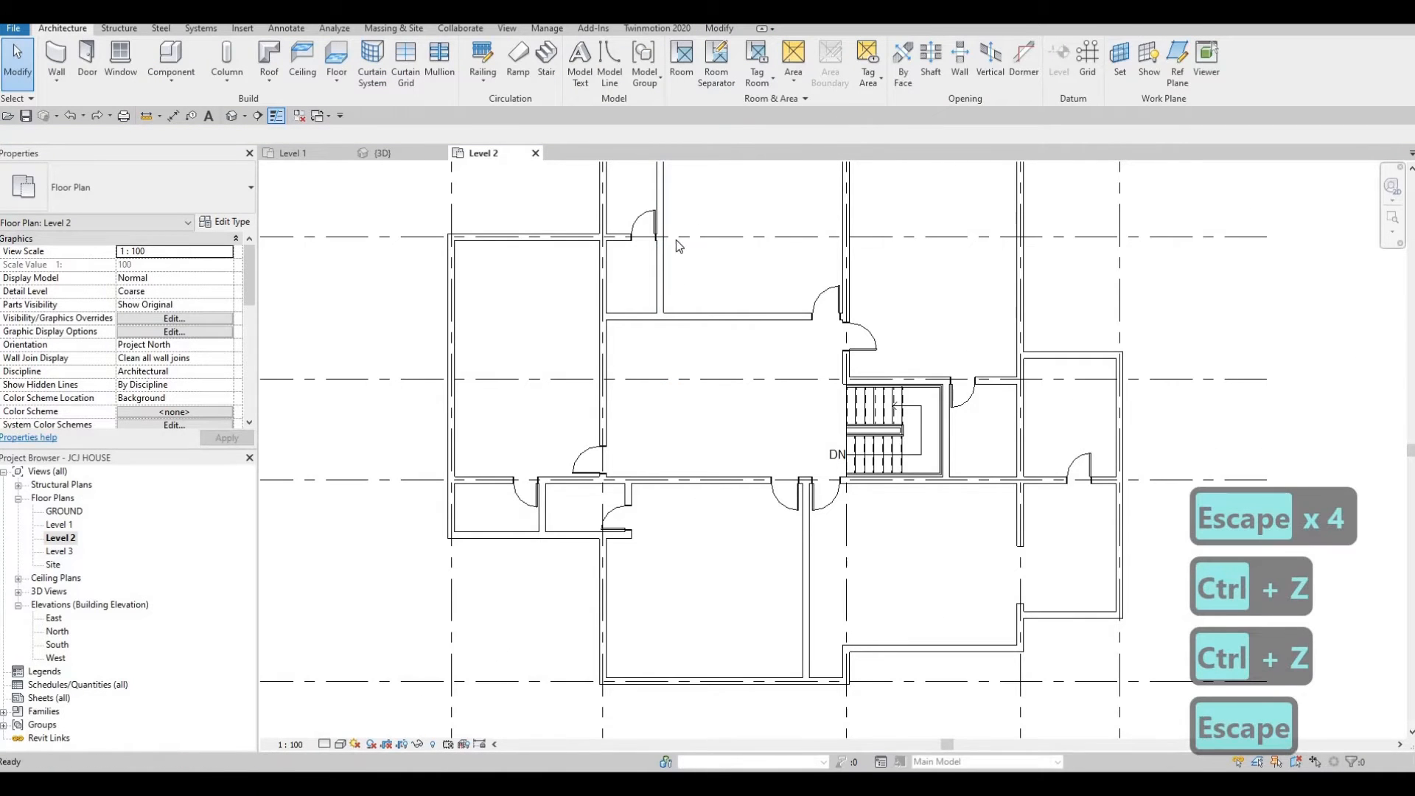
{"action": "key", "text": "Escape"}
{"action": "left_click", "coordinate": [664, 265]}
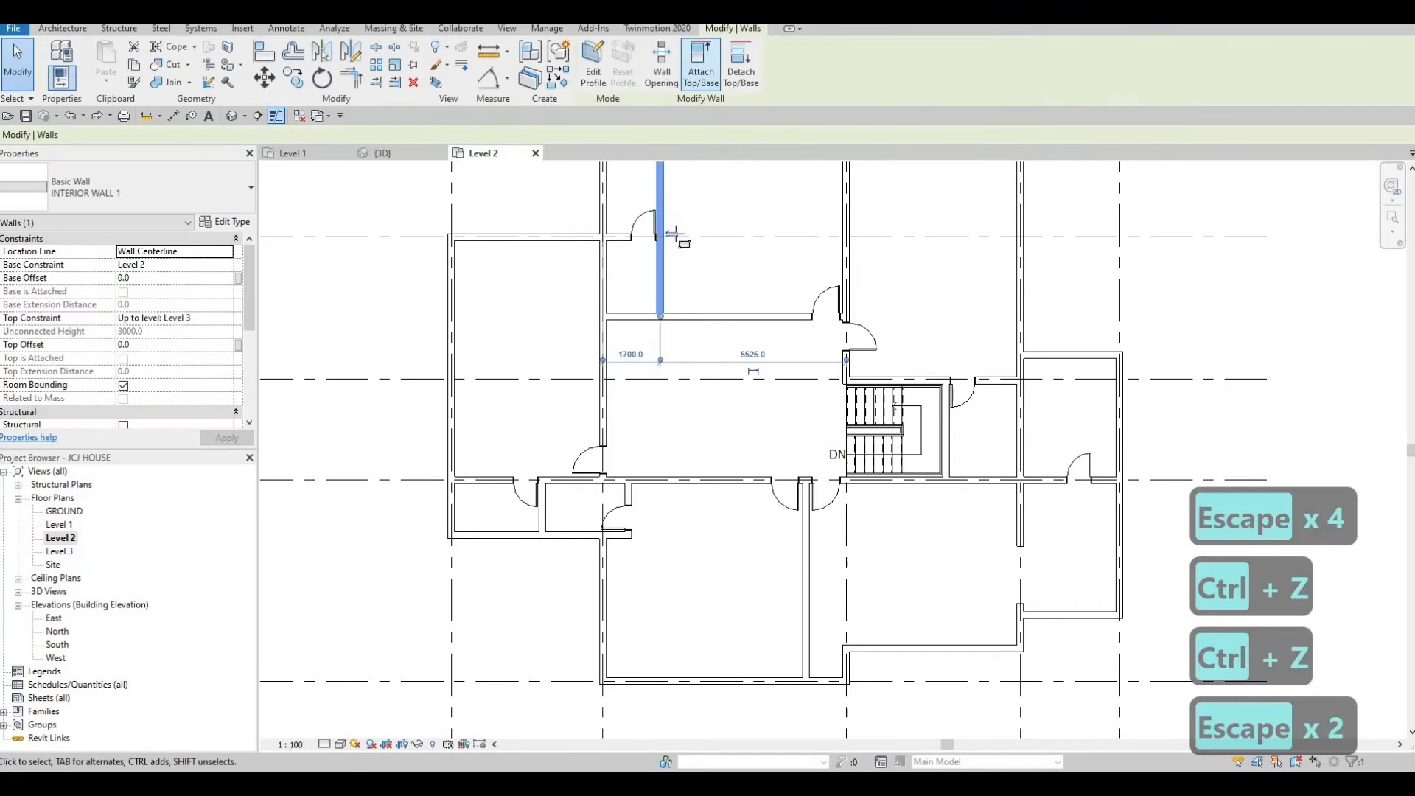
{"action": "left_click", "coordinate": [662, 62]}
{"action": "scroll", "coordinate": [649, 286], "scroll_direction": "up", "scroll_amount": 3}
{"action": "scroll", "coordinate": [648, 286], "scroll_direction": "up", "scroll_amount": 2}
{"action": "left_click", "coordinate": [648, 288]}
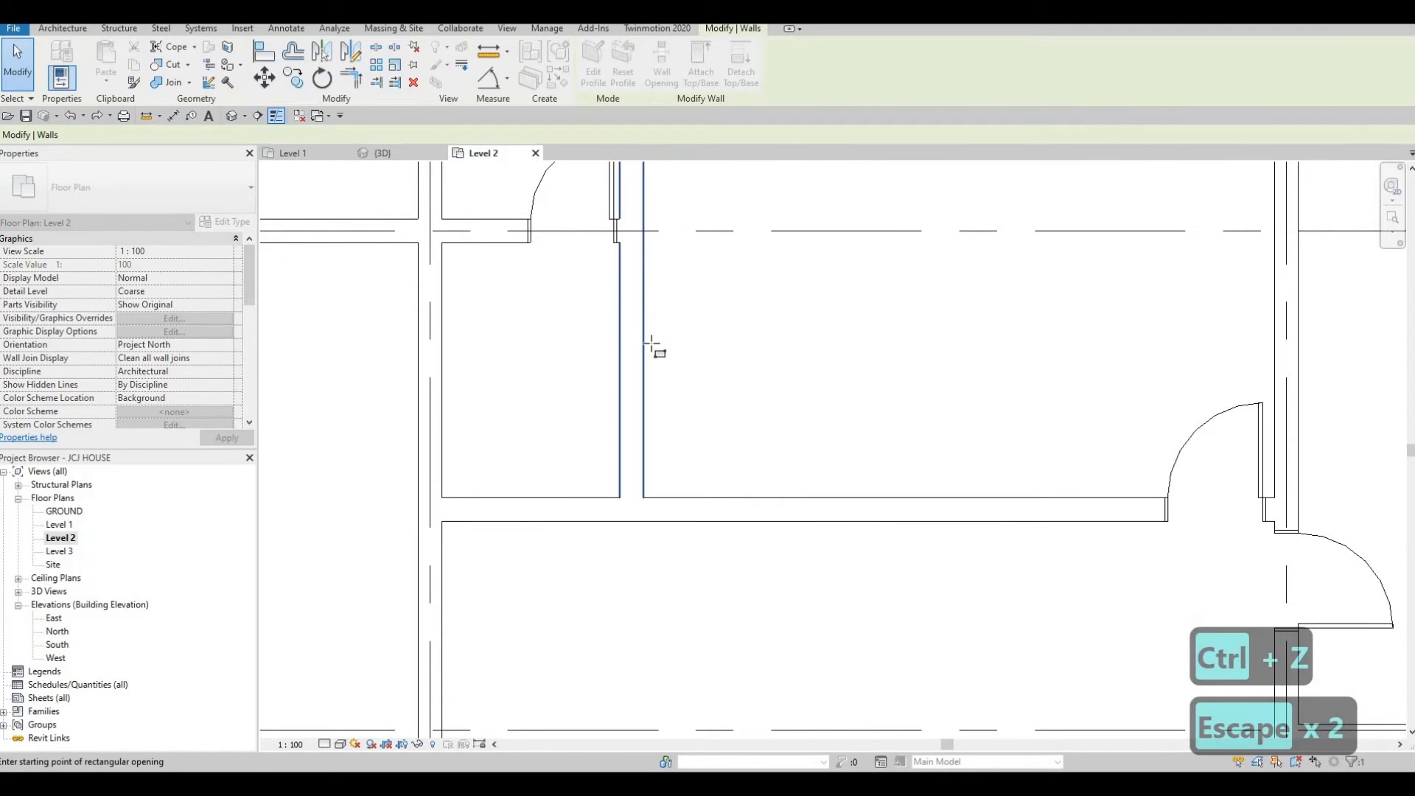
{"action": "left_click", "coordinate": [654, 378]}
{"action": "scroll", "coordinate": [643, 275], "scroll_direction": "down", "scroll_amount": 4}
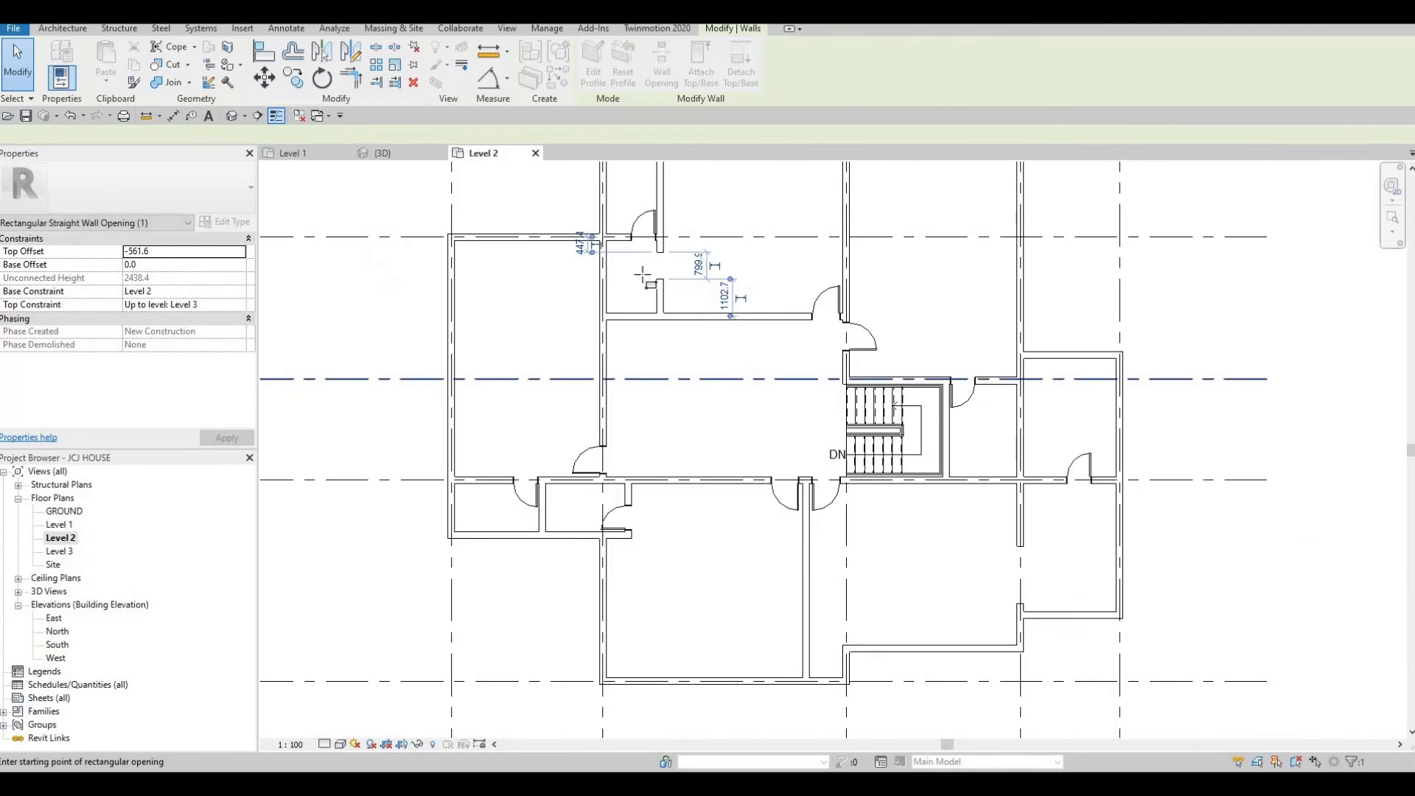
{"action": "key", "text": "Escape"}
{"action": "key", "text": "Escape"}
{"action": "key", "text": "Escape"}
{"action": "scroll", "coordinate": [679, 294], "scroll_direction": "up", "scroll_amount": 2}
Resize the wall opening to 800 mm long, about 747 mm from the north wall.
{"action": "left_click", "coordinate": [680, 284]}
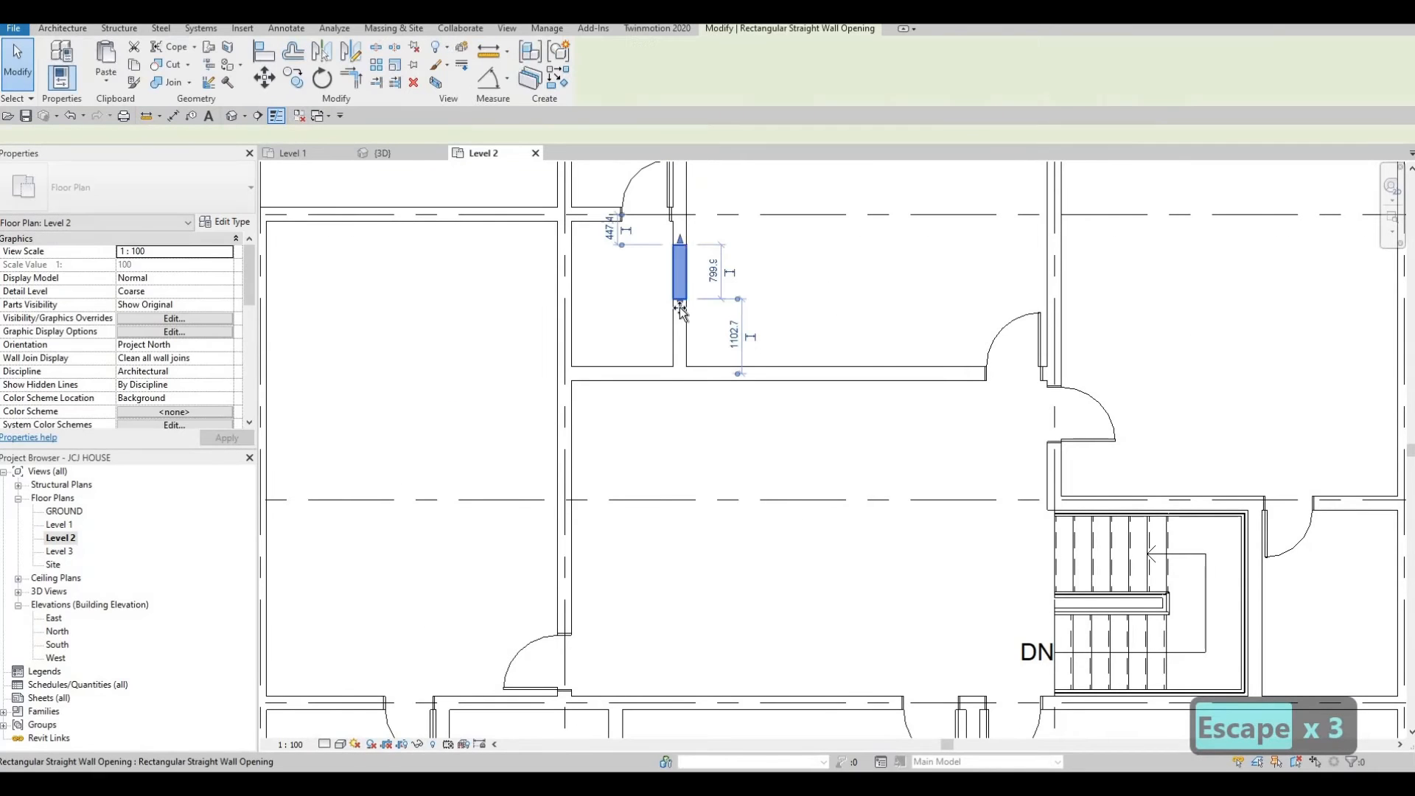
{"action": "left_click_drag", "start_coordinate": [682, 241], "coordinate": [683, 248]}
{"action": "left_click_drag", "start_coordinate": [681, 304], "coordinate": [682, 322]}
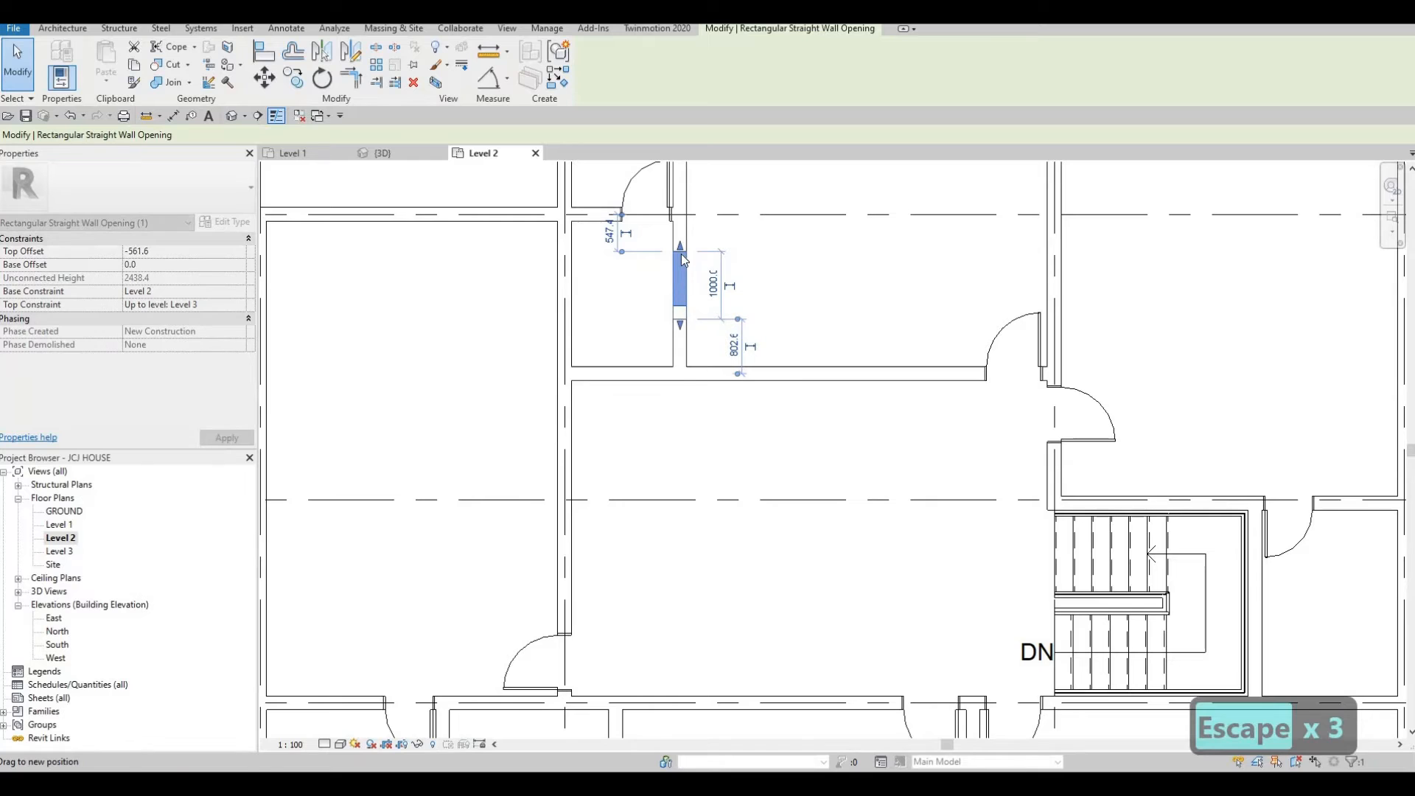
{"action": "left_click_drag", "start_coordinate": [684, 259], "coordinate": [683, 272]}
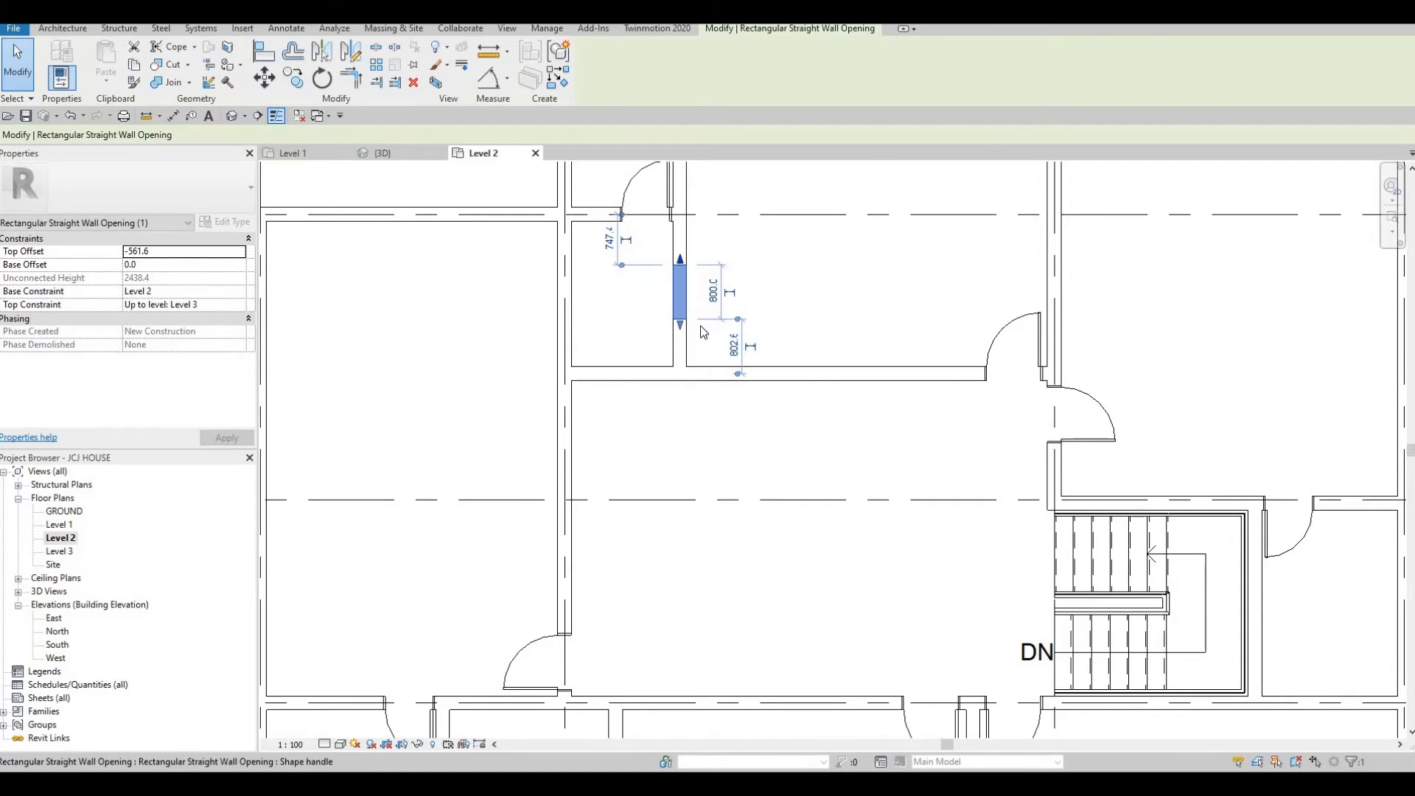
{"action": "scroll", "coordinate": [697, 320], "scroll_direction": "down", "scroll_amount": 5}
{"action": "key", "text": "Escape"}
{"action": "key", "text": "Escape"}
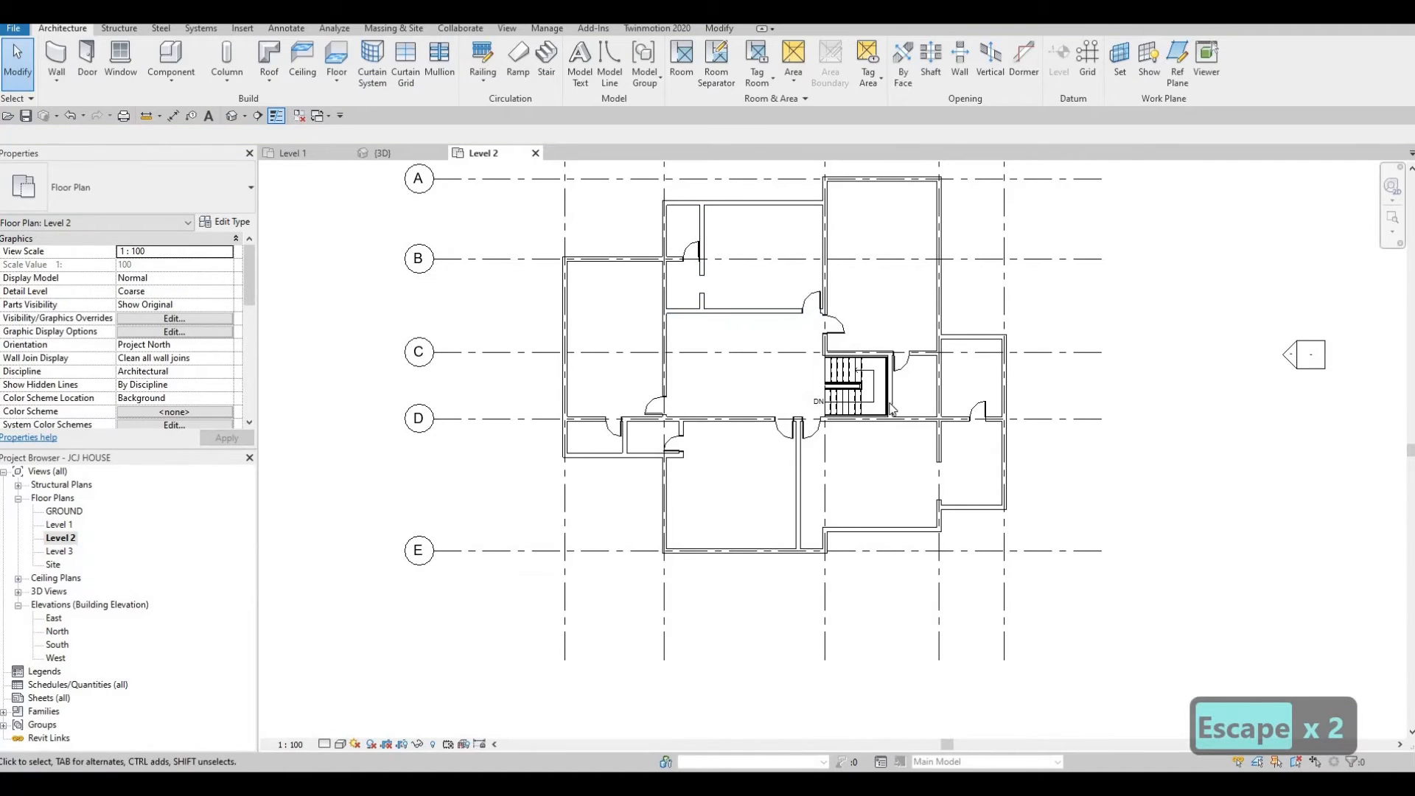
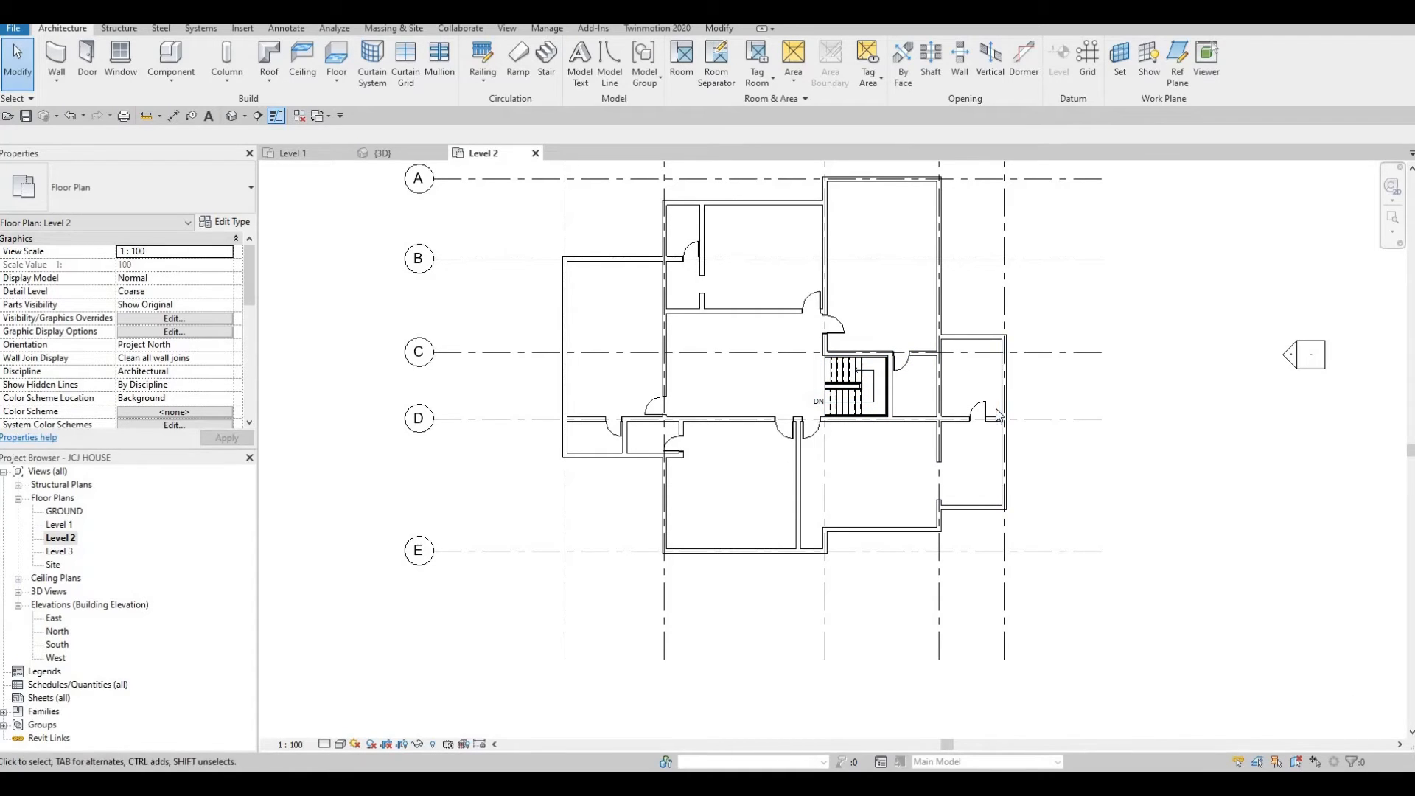
Flip the hand of the interior door in the east room near grid D.
{"action": "scroll", "coordinate": [963, 369], "scroll_direction": "up", "scroll_amount": 2}
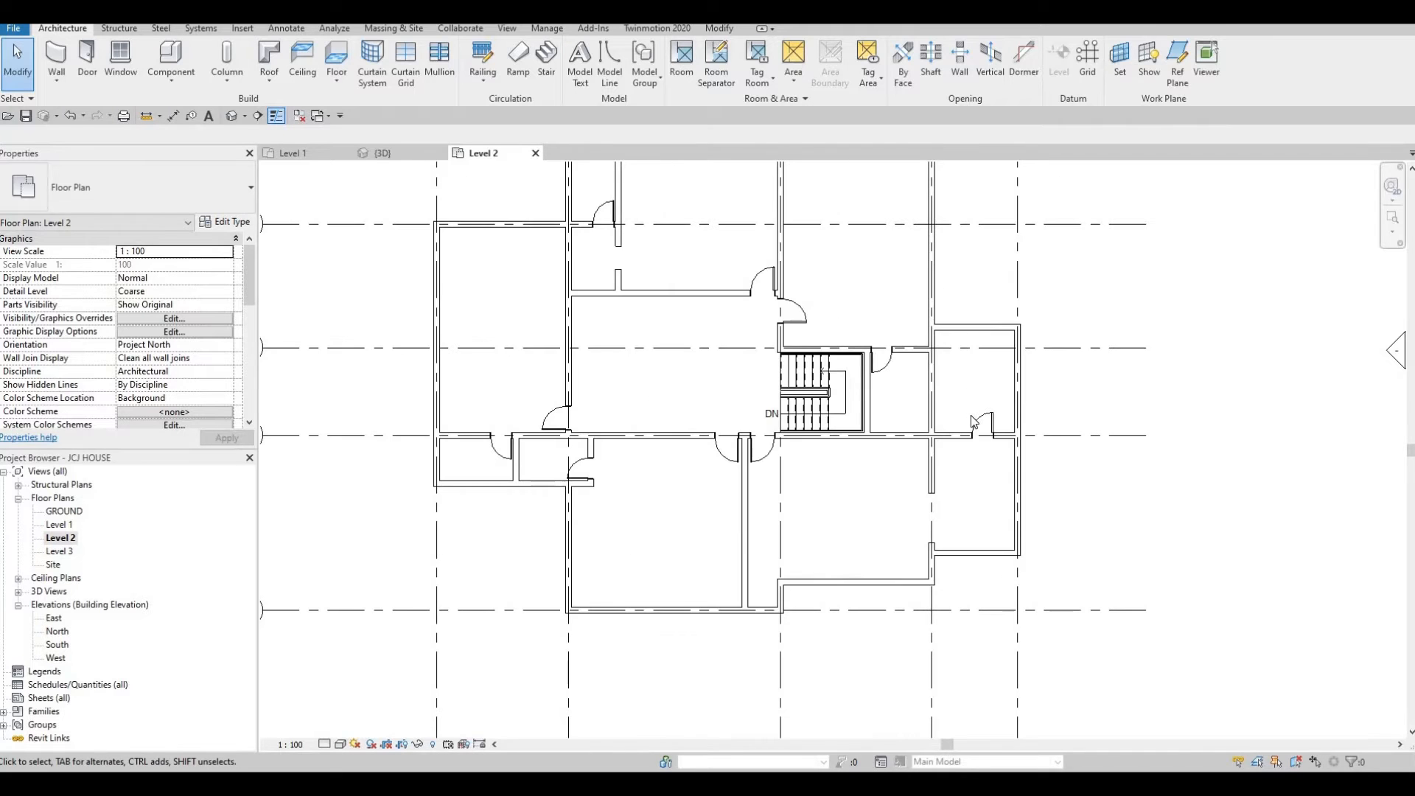
{"action": "left_click", "coordinate": [976, 426]}
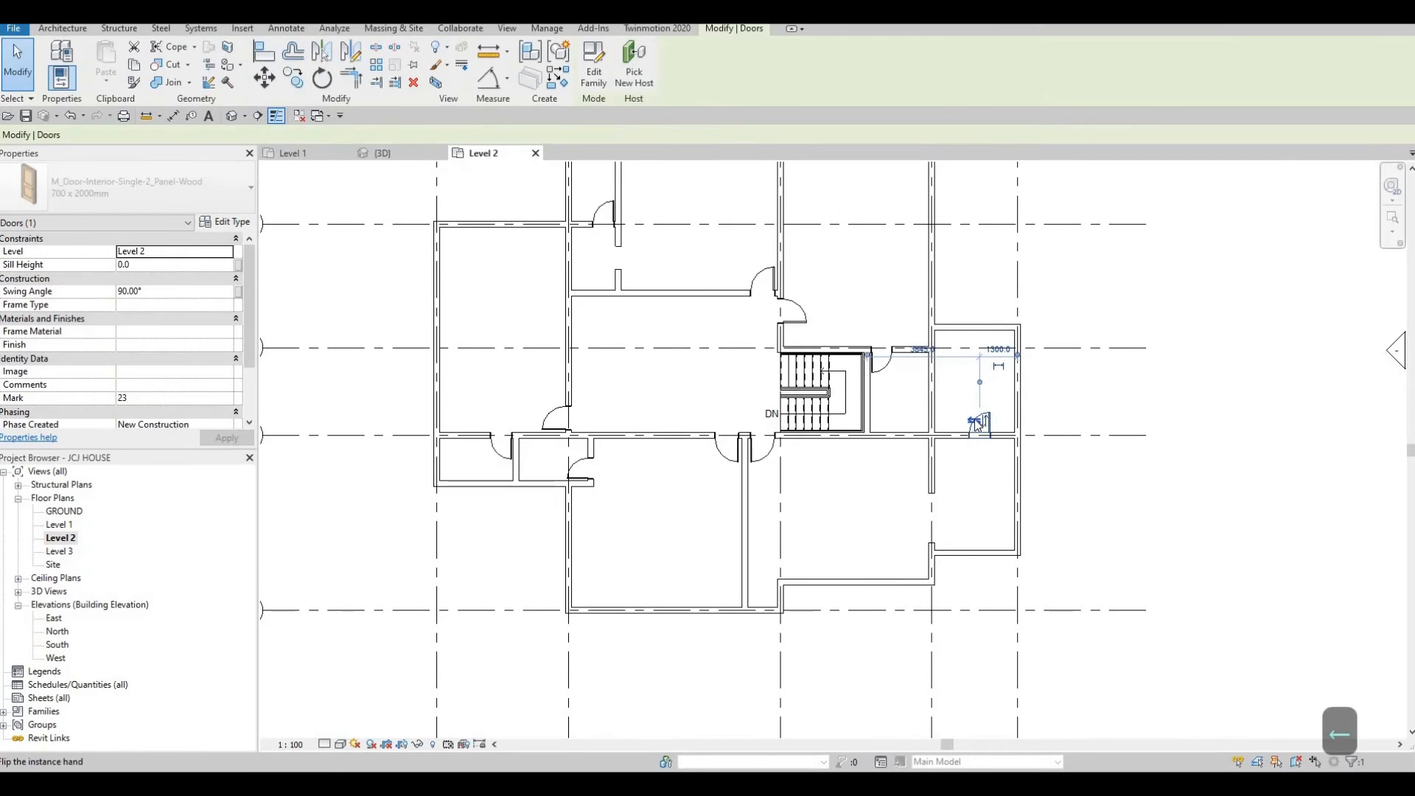
{"action": "key", "text": "Escape"}
{"action": "key", "text": "Escape"}
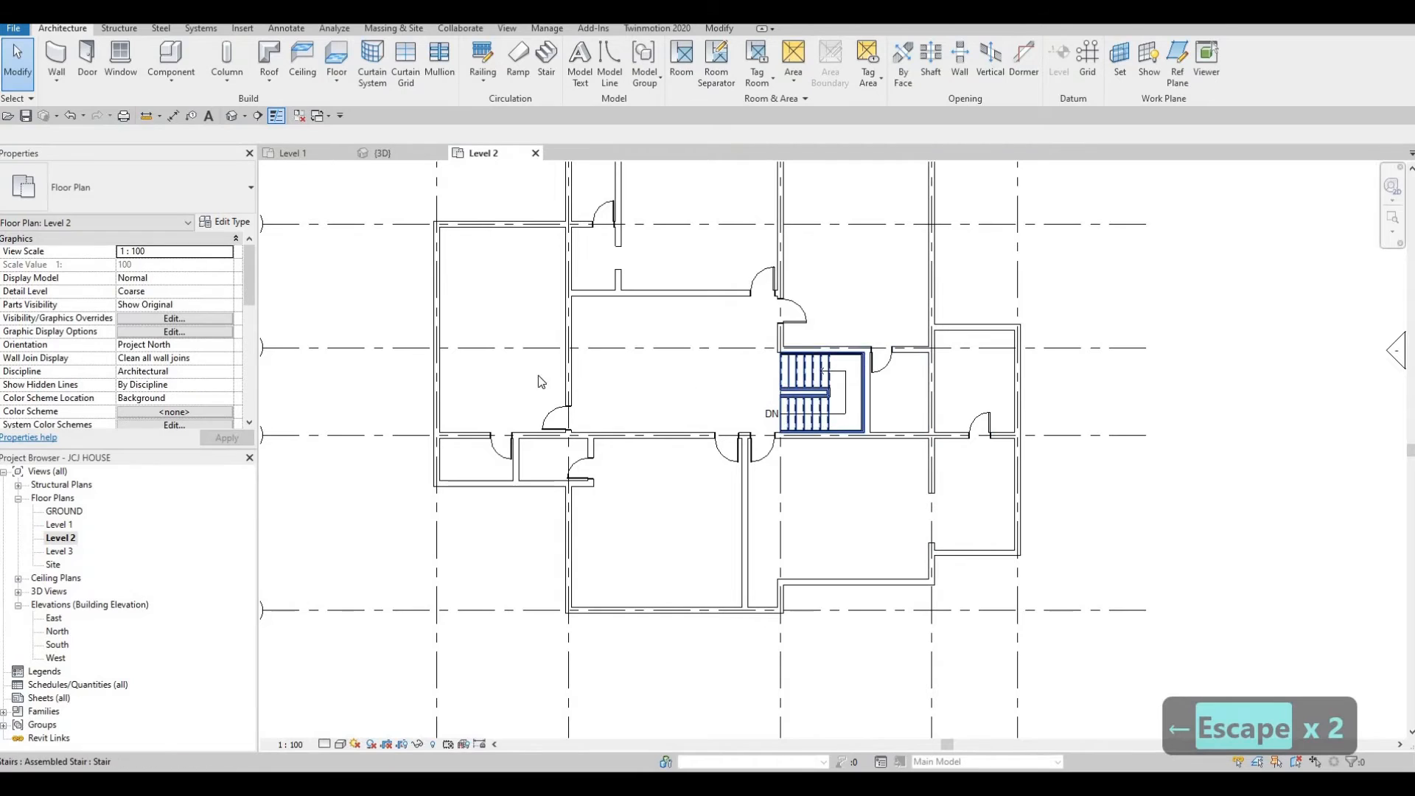
Draw a vertical INTERIOR WALL 2 wall about 3700 mm long along the west side of the south room, below the corridor.
{"action": "scroll", "coordinate": [674, 351], "scroll_direction": "up", "scroll_amount": 5}
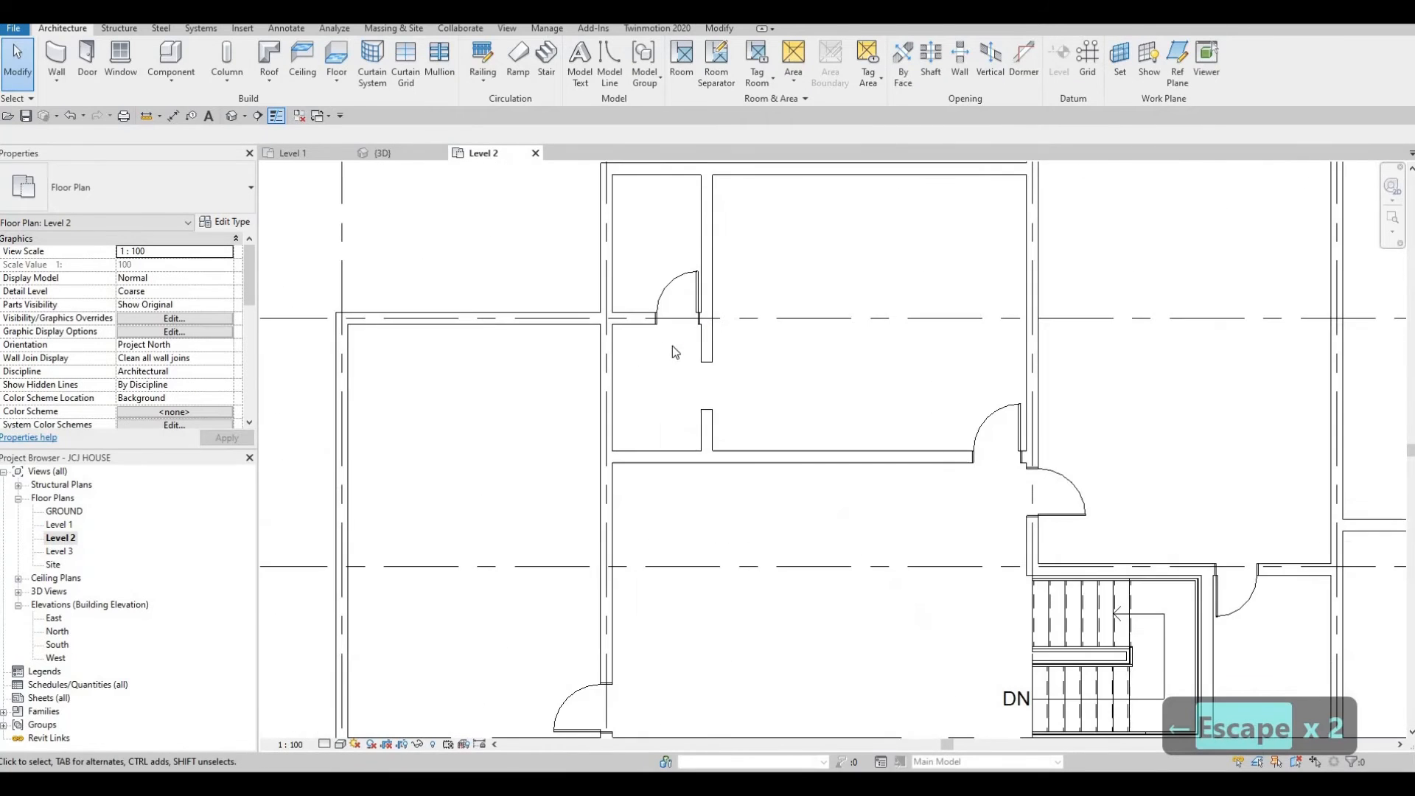
{"action": "scroll", "coordinate": [690, 352], "scroll_direction": "down", "scroll_amount": 3}
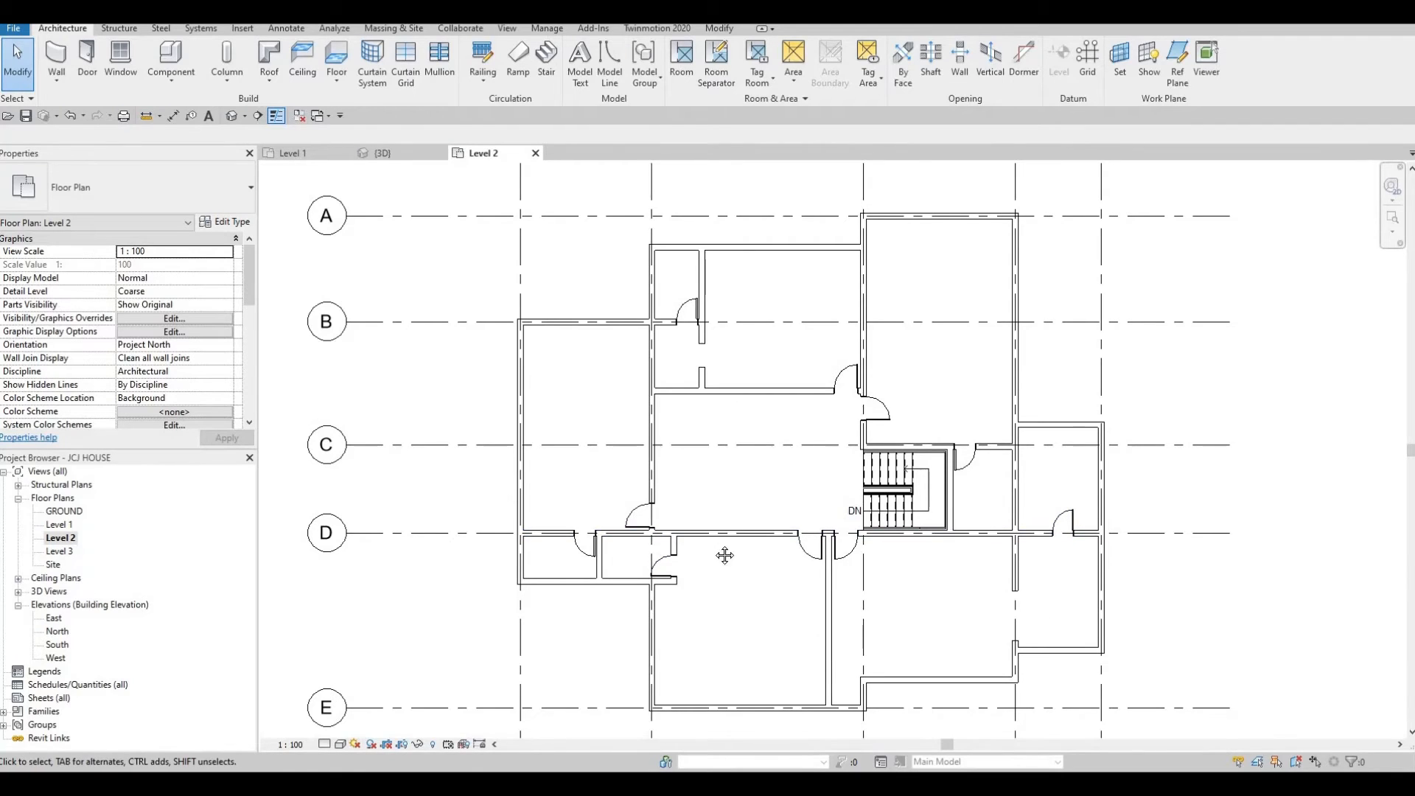
{"action": "scroll", "coordinate": [711, 554], "scroll_direction": "down", "scroll_amount": 1}
{"action": "middle_click_drag", "start_coordinate": [690, 560], "coordinate": [702, 525]}
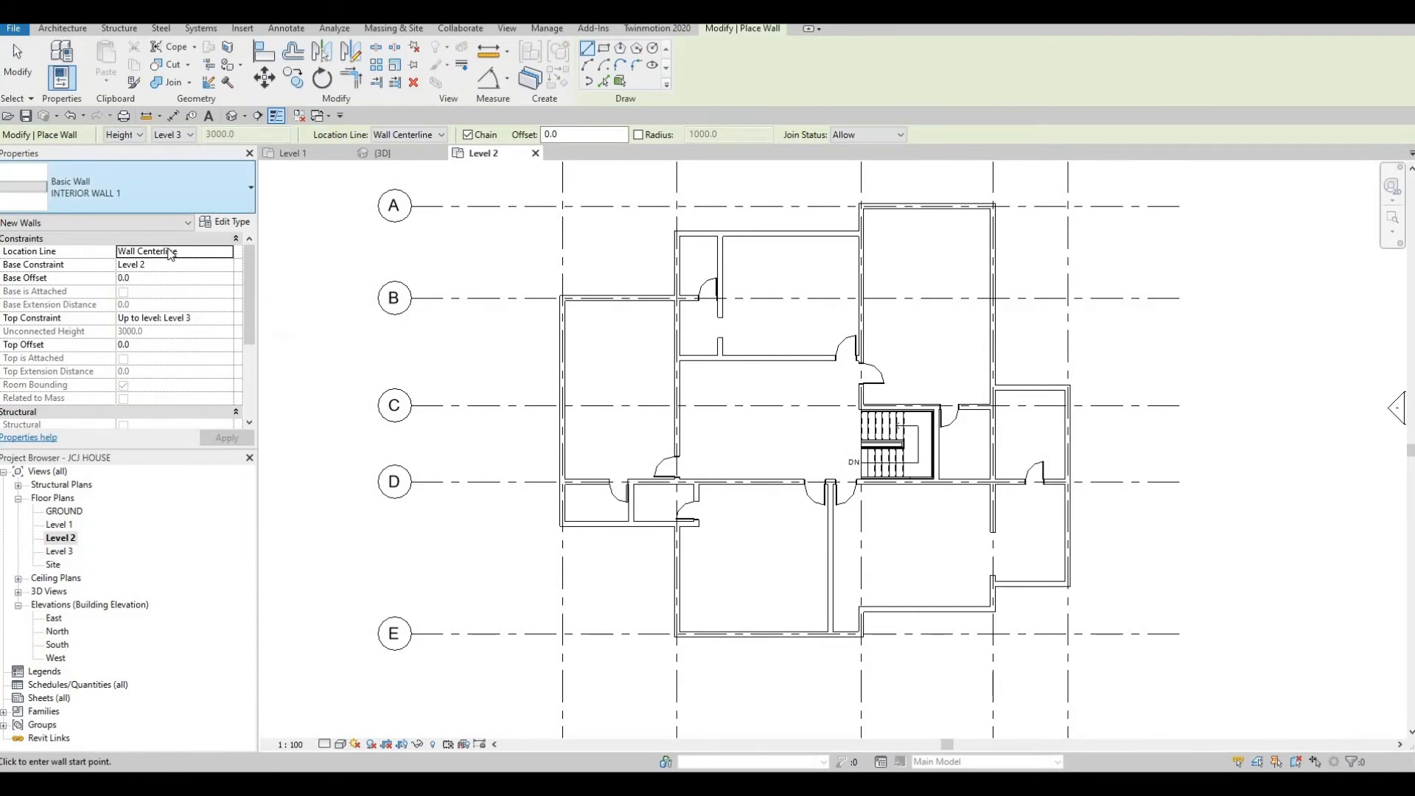
{"action": "left_click", "coordinate": [206, 202]}
{"action": "left_click", "coordinate": [121, 300]}
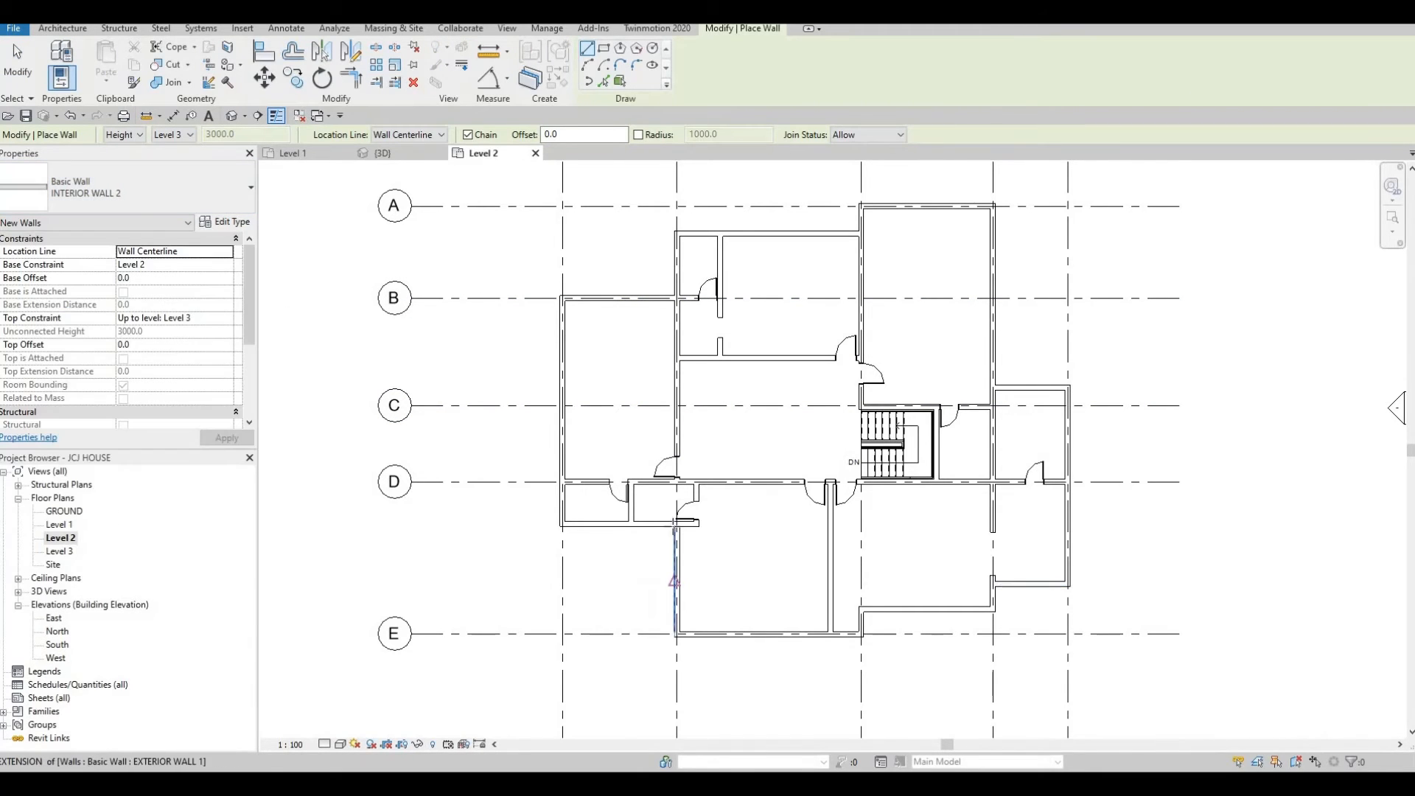
{"action": "scroll", "coordinate": [739, 569], "scroll_direction": "up", "scroll_amount": 2}
{"action": "scroll", "coordinate": [682, 537], "scroll_direction": "up", "scroll_amount": 2}
{"action": "middle_click_drag", "start_coordinate": [692, 647], "coordinate": [691, 589]}
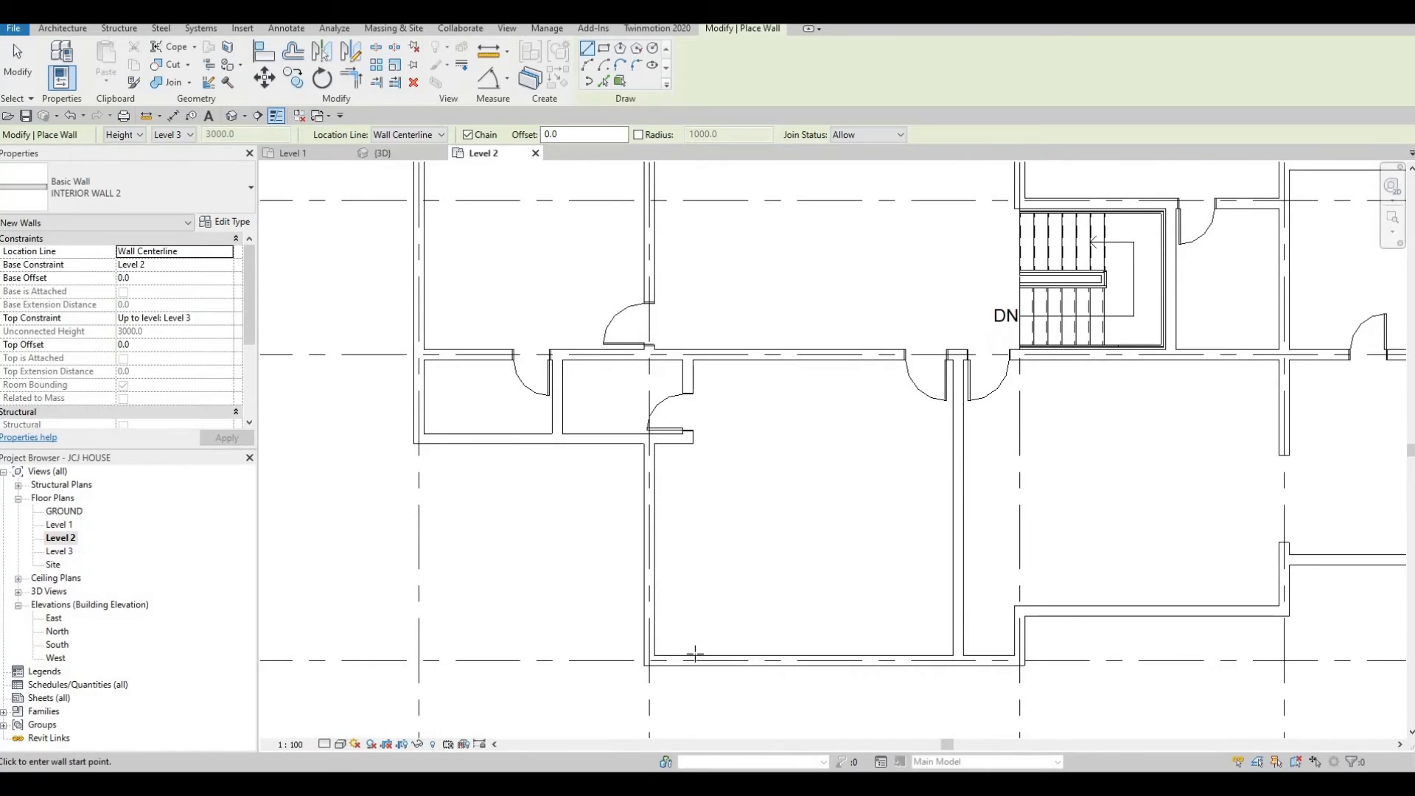
{"action": "left_click", "coordinate": [691, 589]}
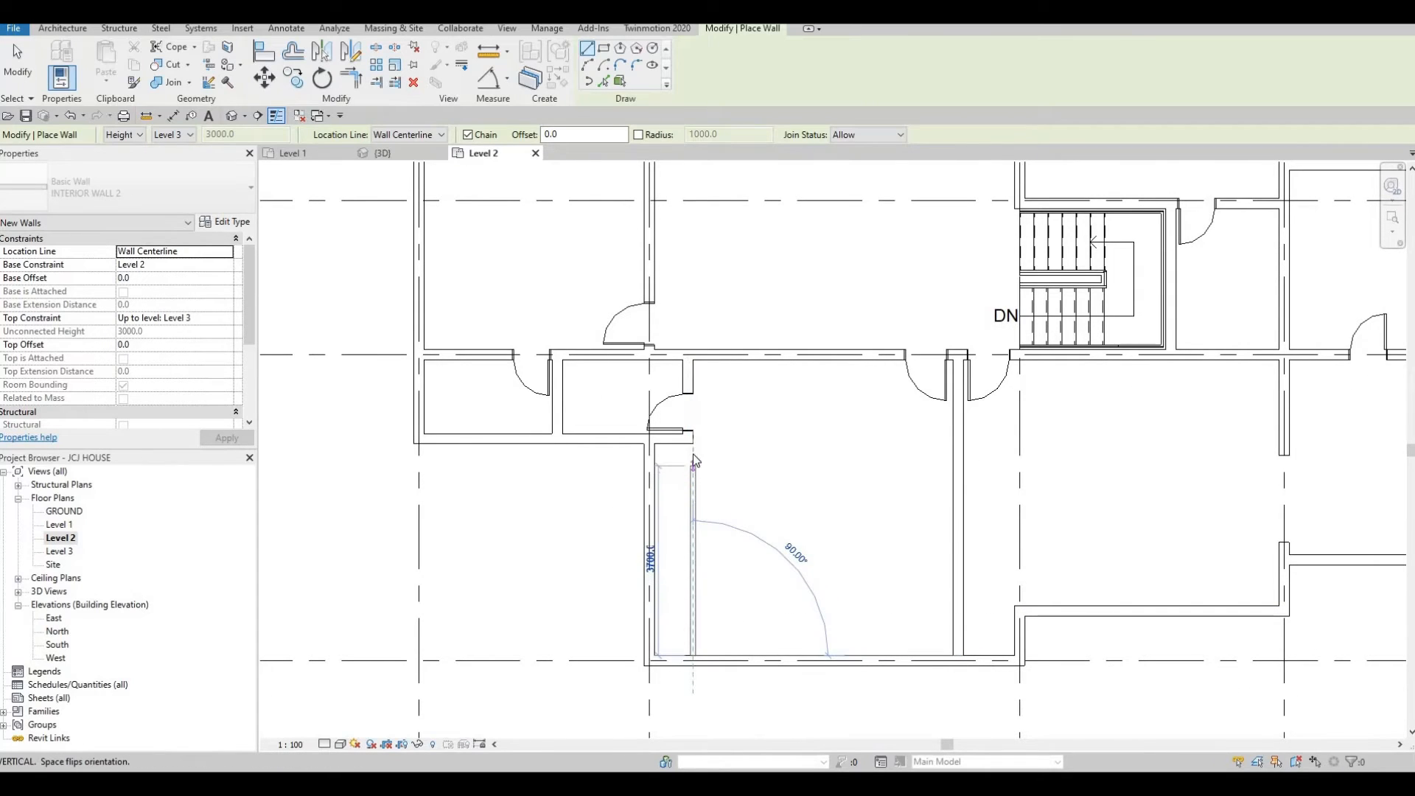
{"action": "left_click", "coordinate": [693, 462]}
Align the new wall's north end to the corridor's south wall.
{"action": "key", "text": "Escape"}
{"action": "key", "text": "Escape"}
{"action": "key", "text": "Escape"}
{"action": "scroll", "coordinate": [691, 441], "scroll_direction": "up", "scroll_amount": 2}
{"action": "key", "text": "a"}
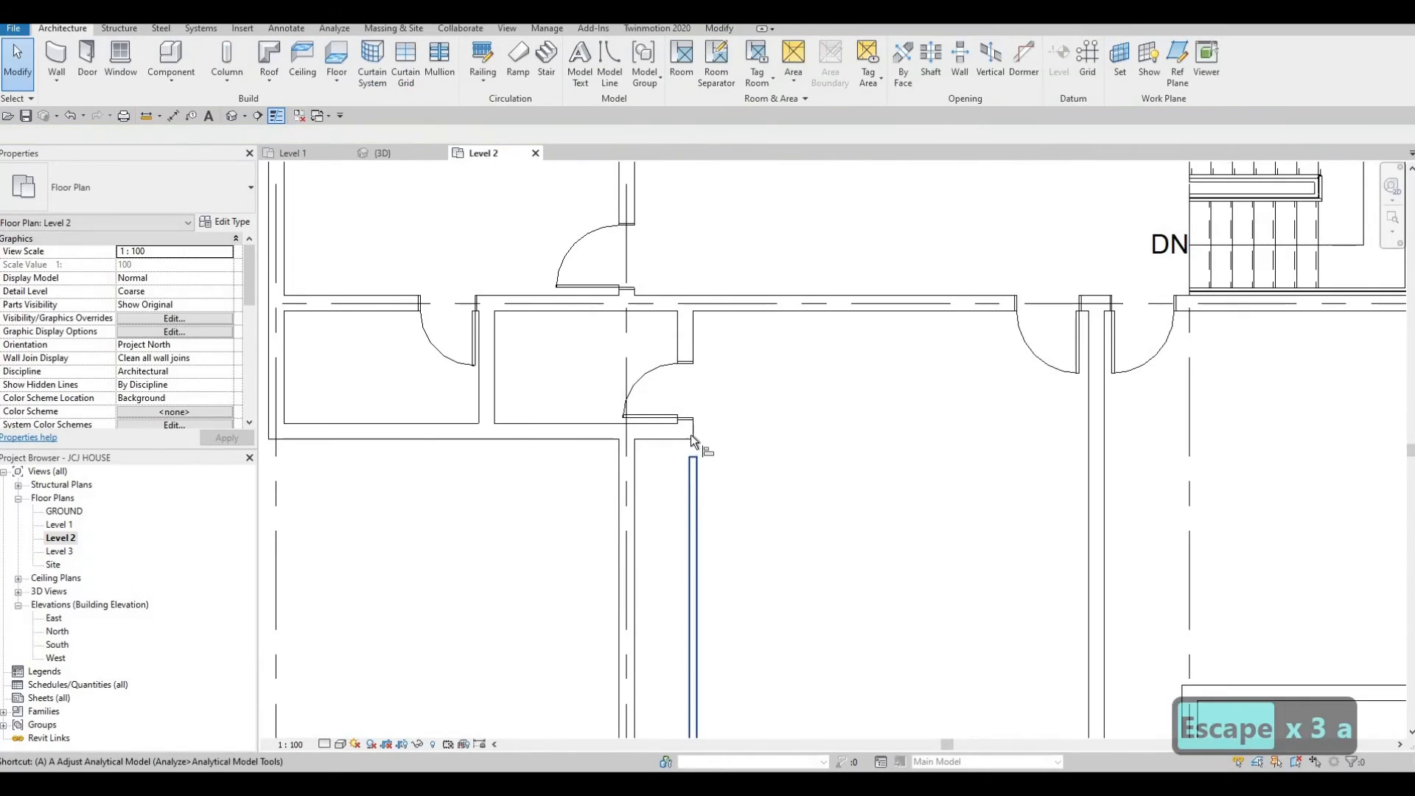
{"action": "key", "text": "l"}
{"action": "left_click", "coordinate": [694, 431]}
{"action": "left_click", "coordinate": [694, 465]}
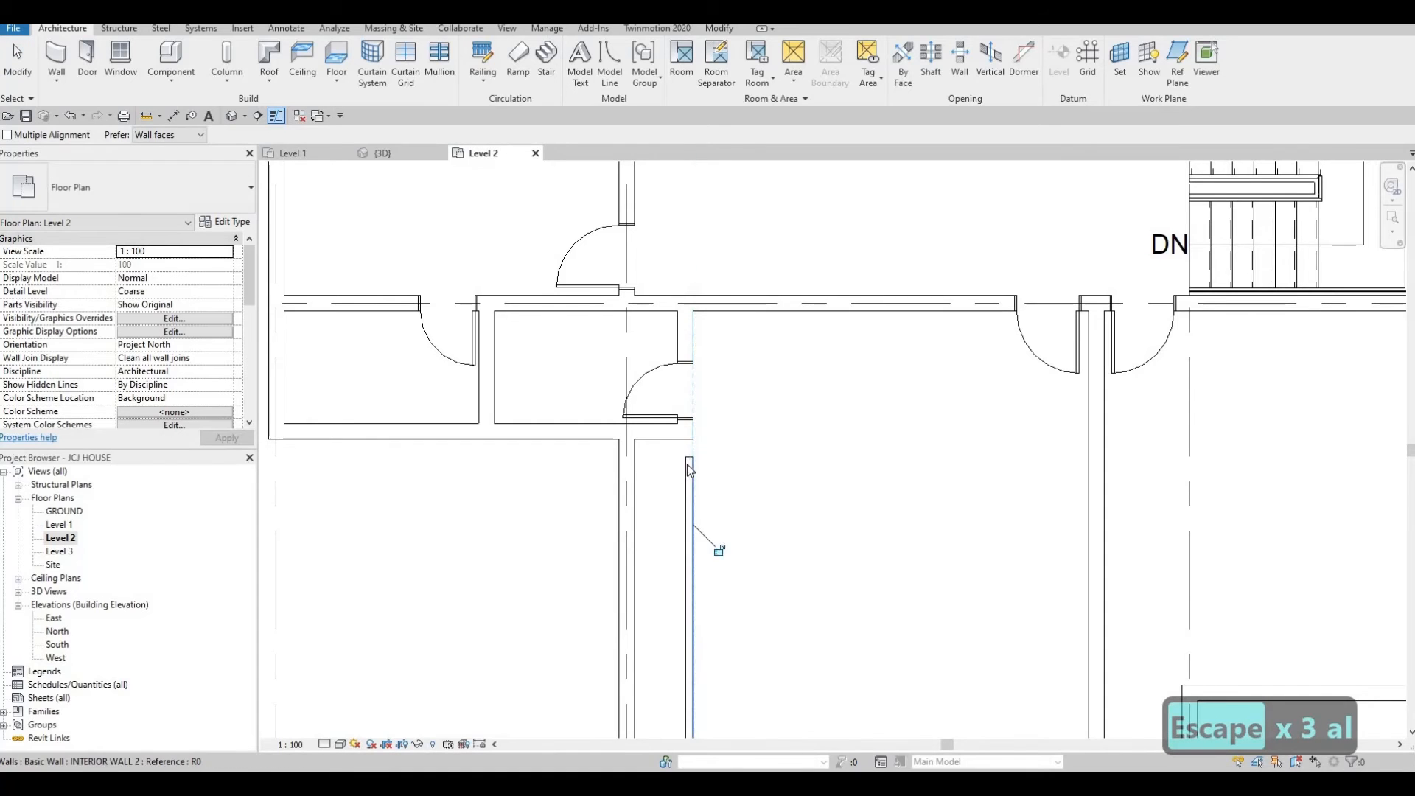
{"action": "key", "text": "Escape"}
{"action": "key", "text": "Escape"}
{"action": "scroll", "coordinate": [689, 460], "scroll_direction": "up", "scroll_amount": 1}
{"action": "left_click", "coordinate": [691, 471]}
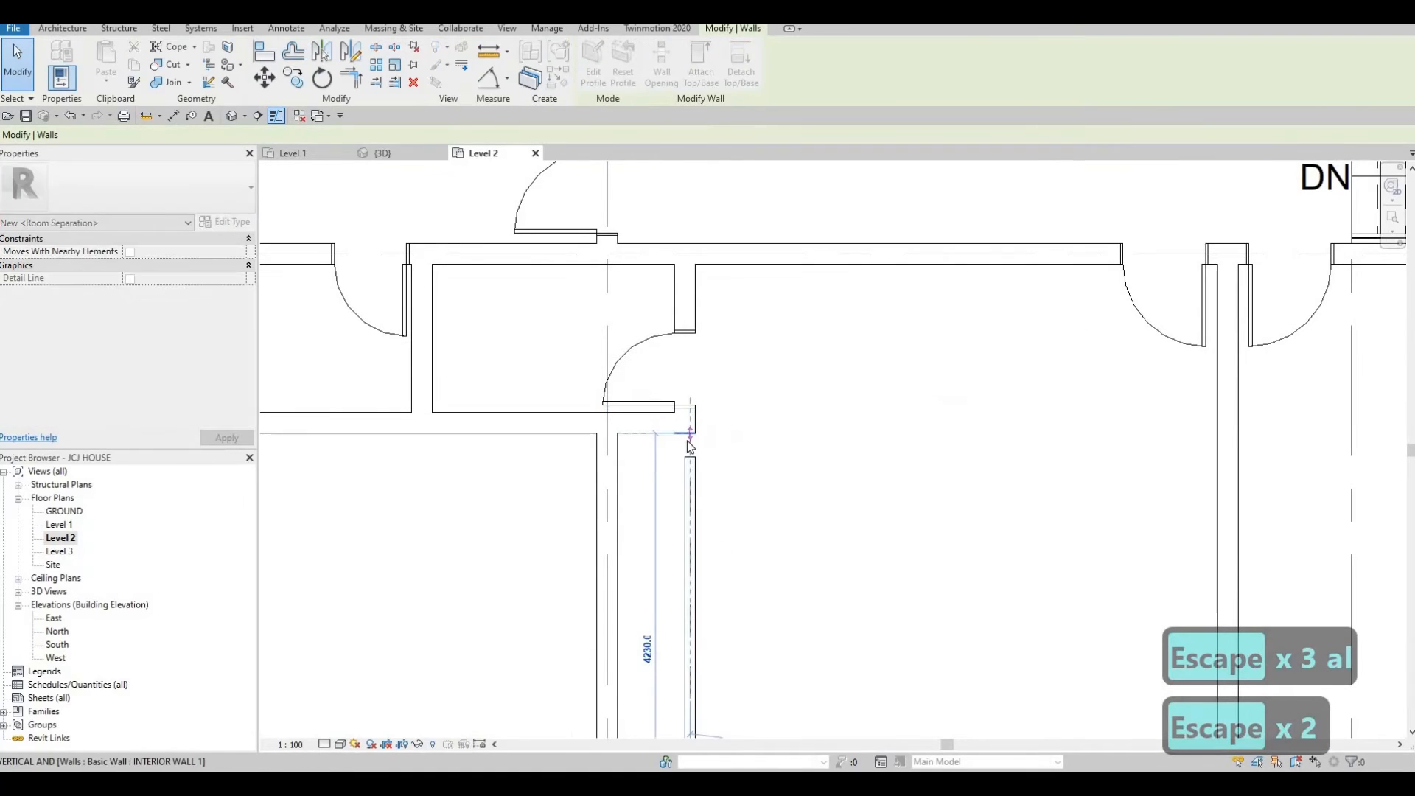
{"action": "key", "text": "Escape"}
Draw a horizontal INTERIOR WALL 1 wall about 3000 mm long from the west exterior wall, between grids C and D.
{"action": "scroll", "coordinate": [754, 470], "scroll_direction": "down", "scroll_amount": 3}
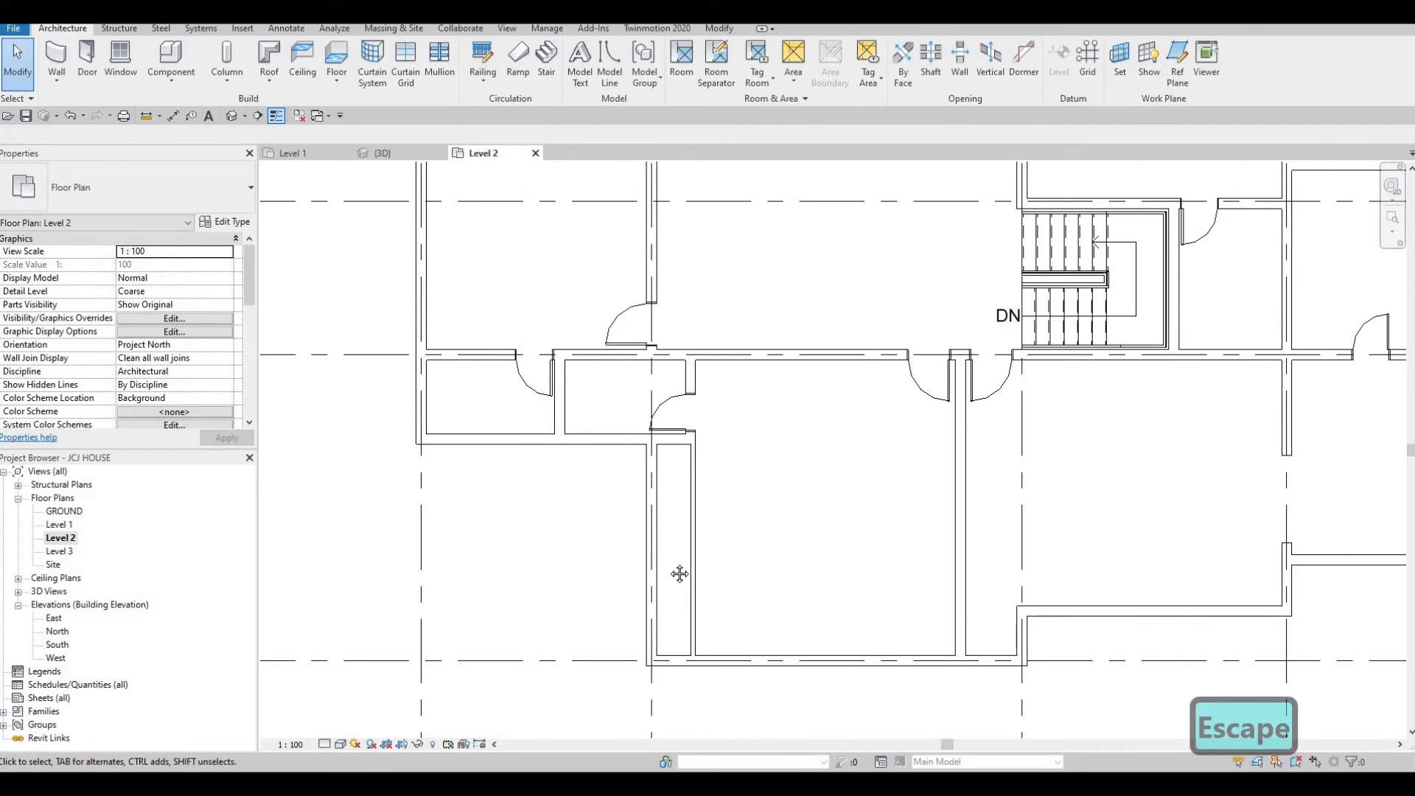
{"action": "scroll", "coordinate": [720, 550], "scroll_direction": "down", "scroll_amount": 1}
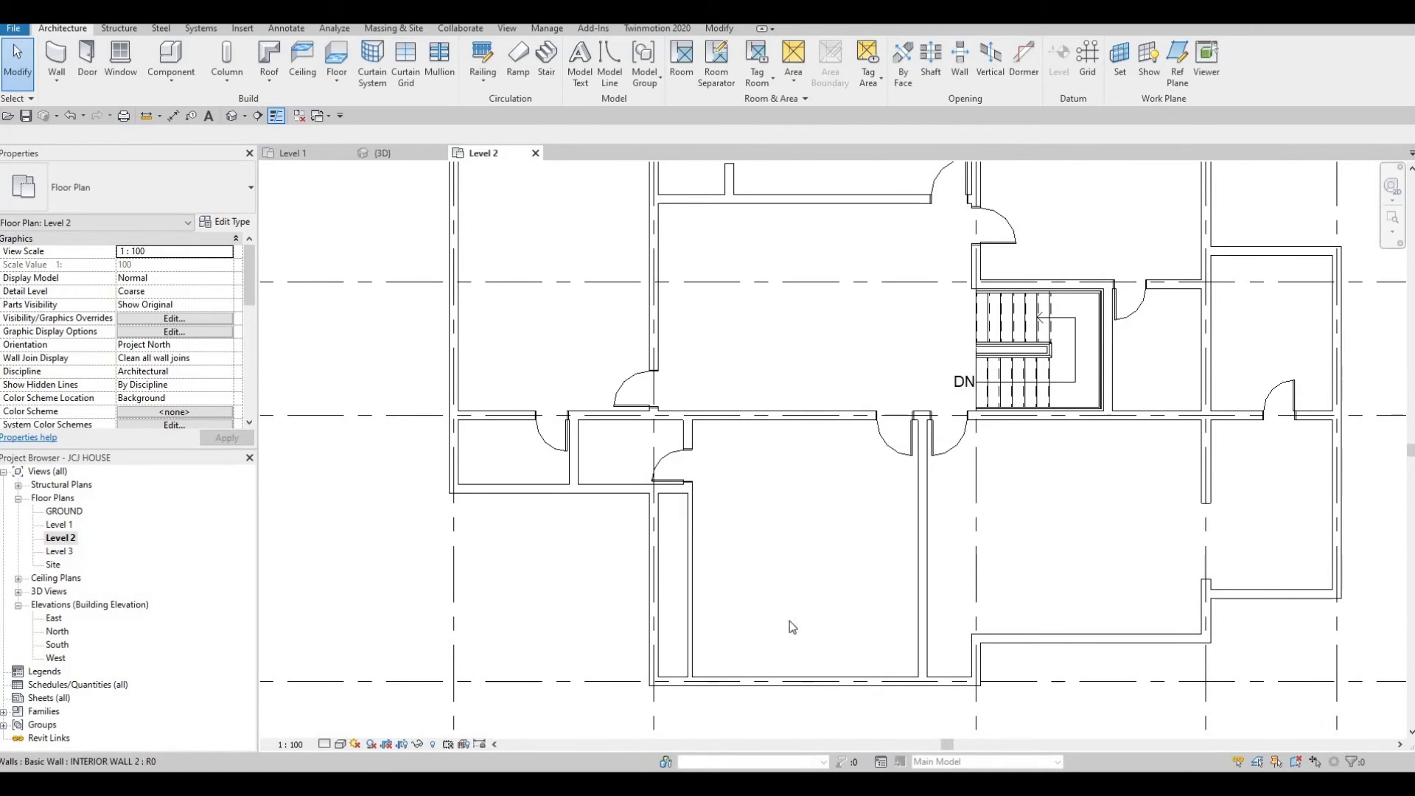
{"action": "scroll", "coordinate": [659, 519], "scroll_direction": "down", "scroll_amount": 1}
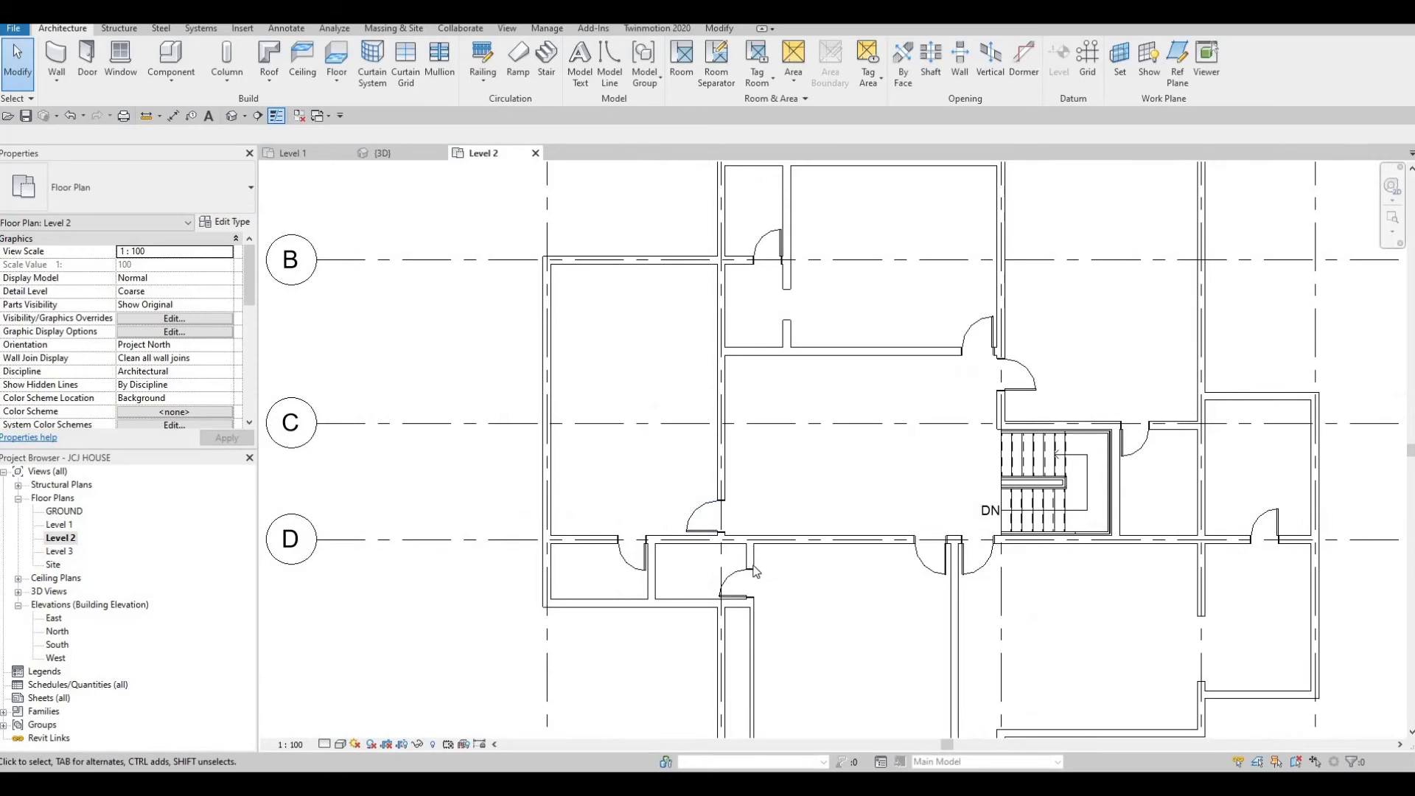
{"action": "middle_click_drag", "start_coordinate": [679, 541], "coordinate": [714, 554]}
{"action": "key", "text": "Escape"}
{"action": "key", "text": "Escape"}
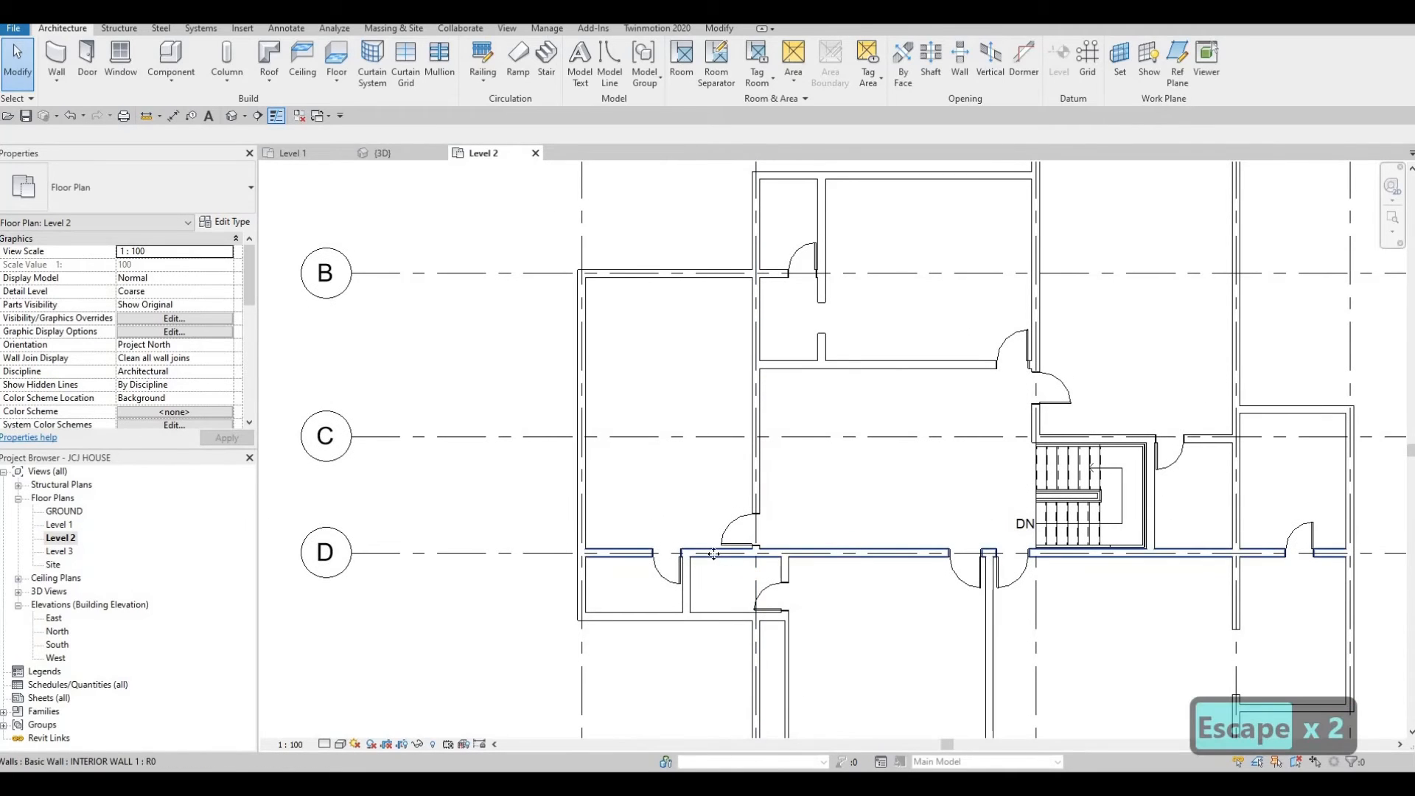
{"action": "left_click", "coordinate": [713, 554]}
{"action": "key", "text": "c"}
{"action": "key", "text": "s"}
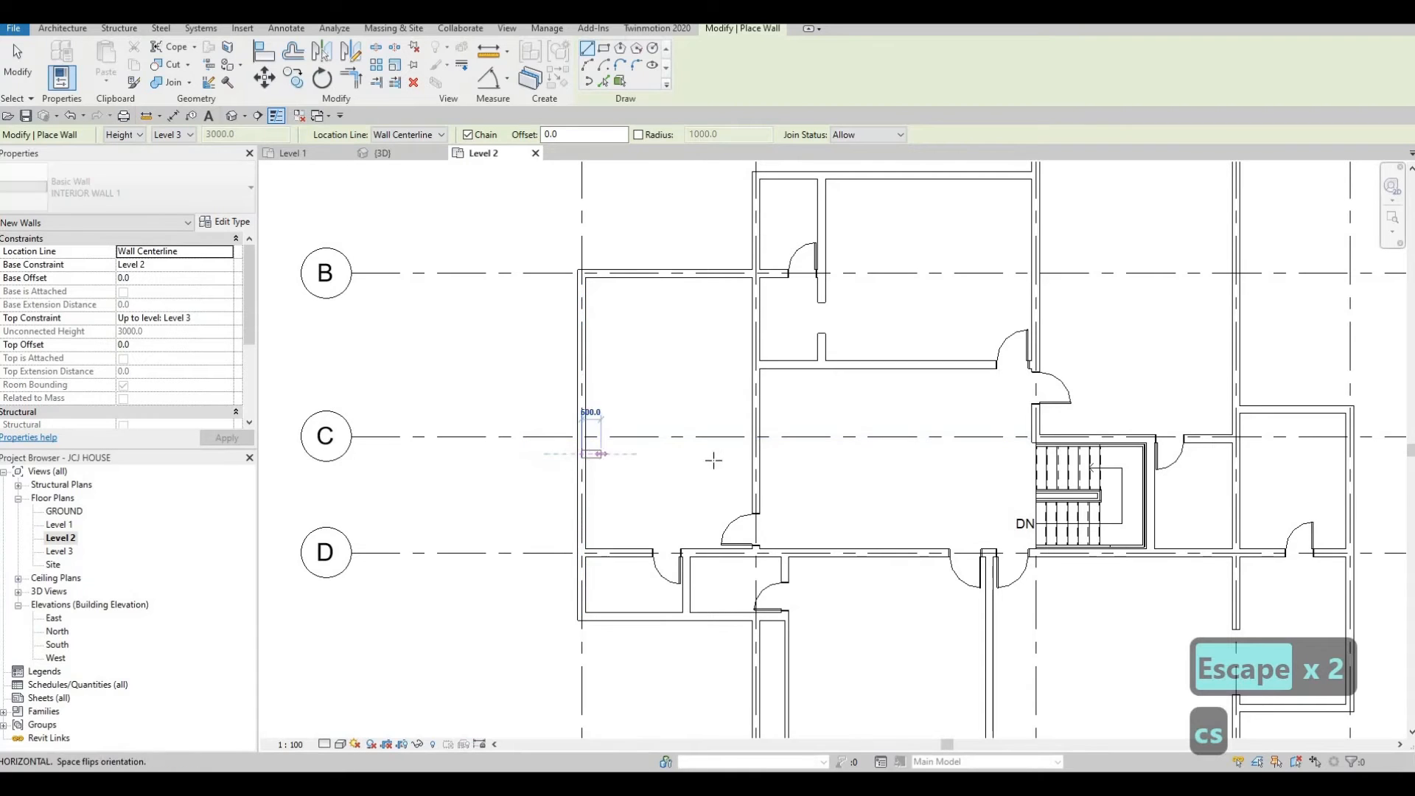
{"action": "left_click", "coordinate": [582, 453]}
{"action": "left_click", "coordinate": [699, 435]}
Draw a short vertical wall about 1600 mm long across the east end of the new horizontal wall.
{"action": "key", "text": "Escape"}
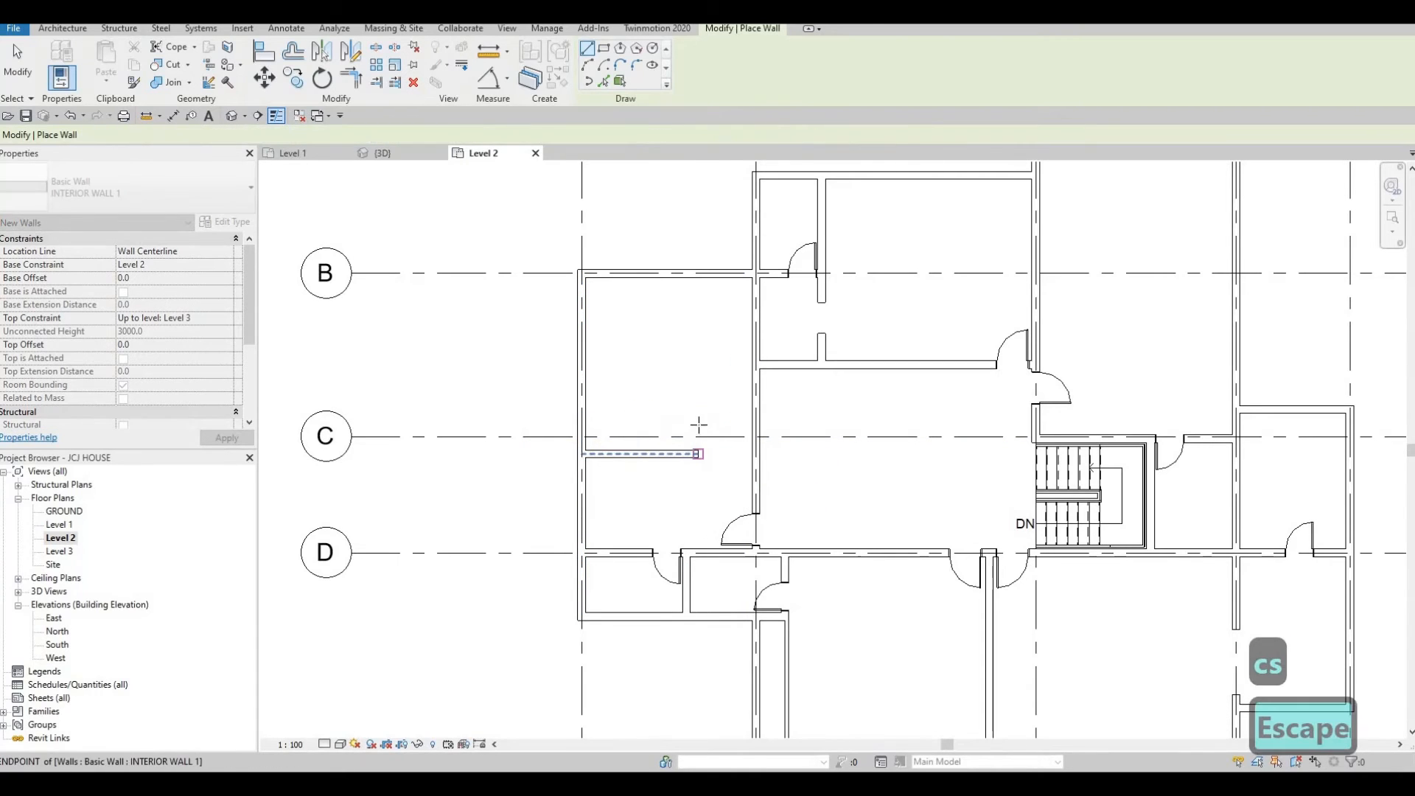
{"action": "left_click", "coordinate": [697, 424]}
{"action": "left_click", "coordinate": [699, 483]}
{"action": "key", "text": "Escape"}
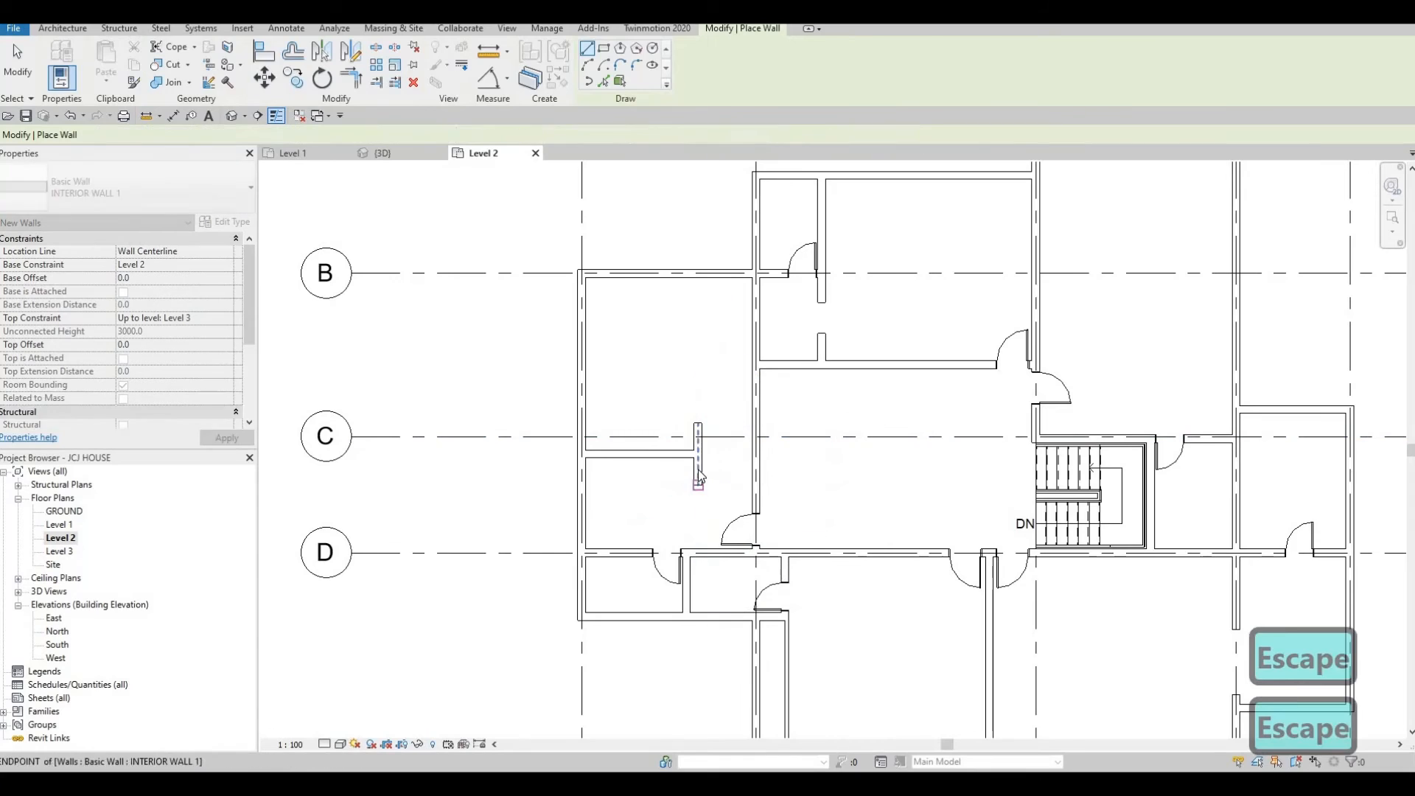
{"action": "key", "text": "Escape"}
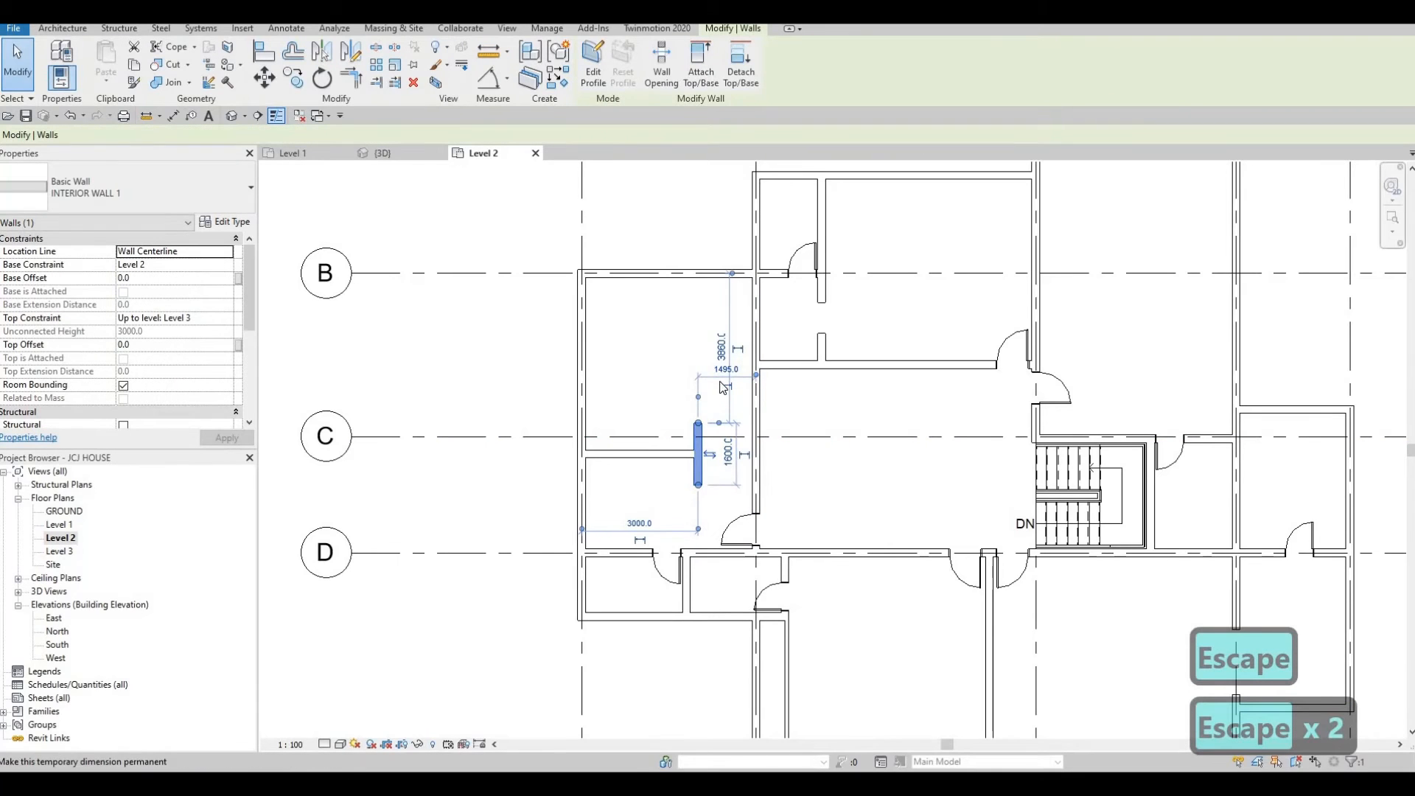
Set the short vertical wall's distance from the wall to its east to 1300 mm.
{"action": "left_click", "coordinate": [724, 371]}
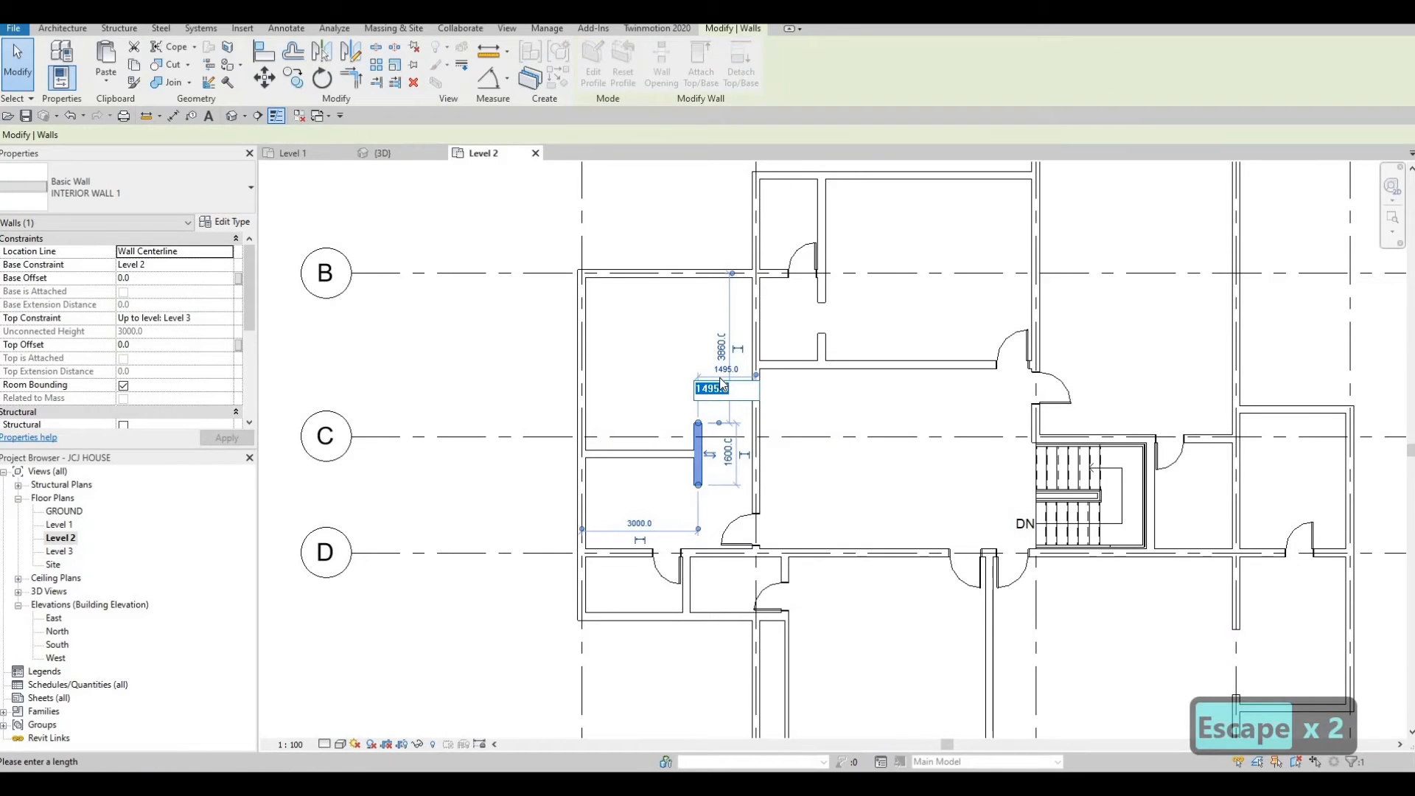
{"action": "type", "text": "1300"}
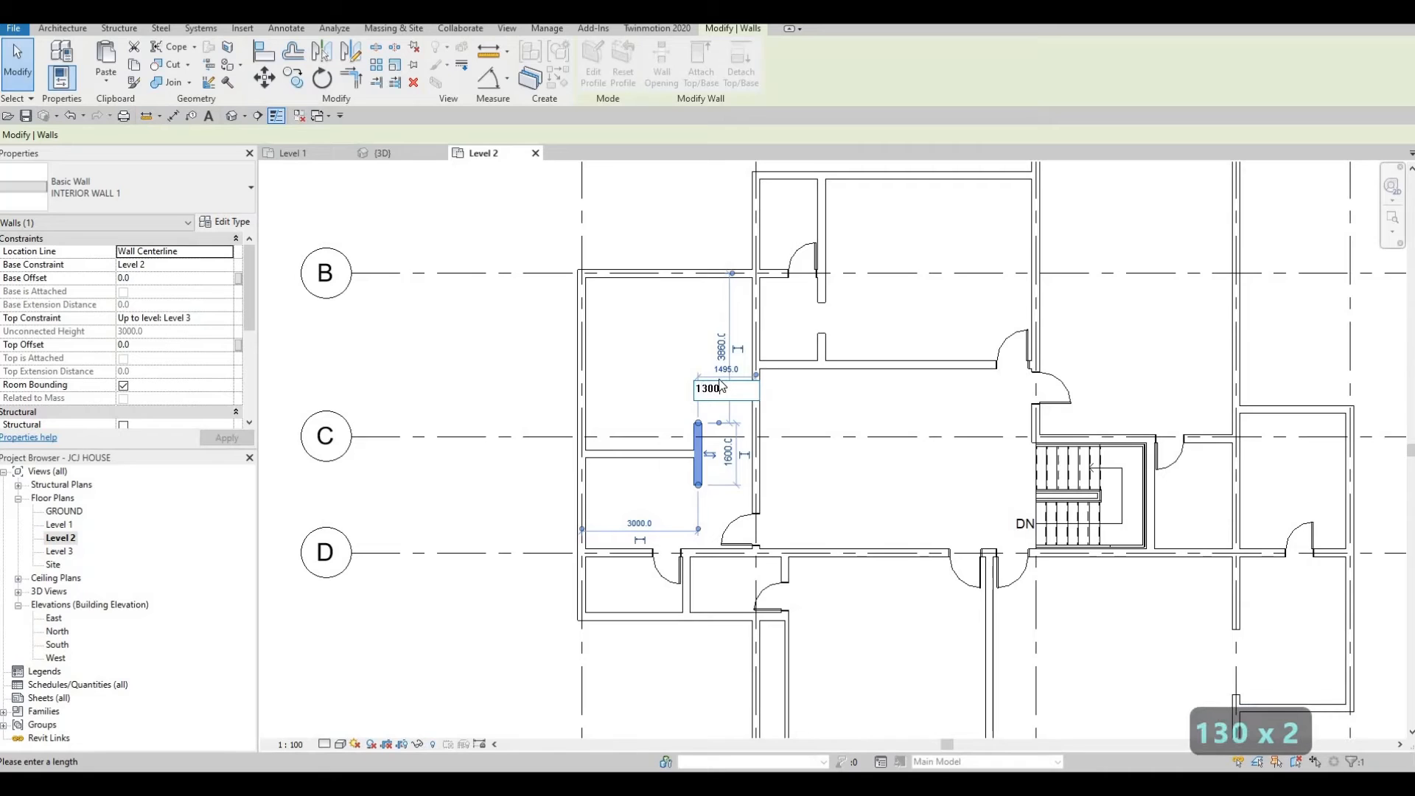
{"action": "key", "text": "Return"}
{"action": "key", "text": "Escape"}
{"action": "key", "text": "Escape"}
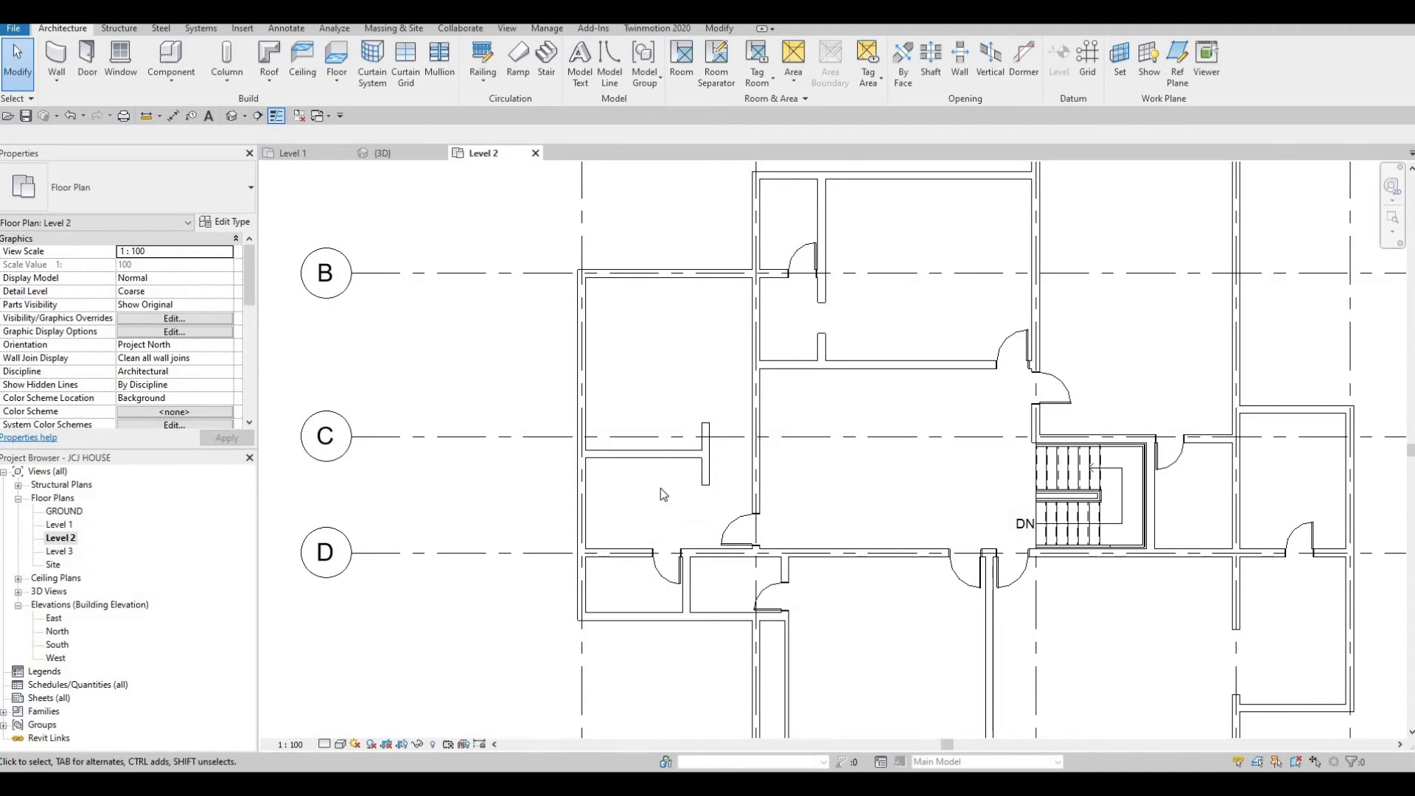
Draw a vertical interior wall about 1970 mm long north of the stair, between grids B and C.
{"action": "middle_click_drag", "start_coordinate": [748, 537], "coordinate": [744, 549]}
{"action": "scroll", "coordinate": [745, 549], "scroll_direction": "down", "scroll_amount": 1}
{"action": "key", "text": "Escape"}
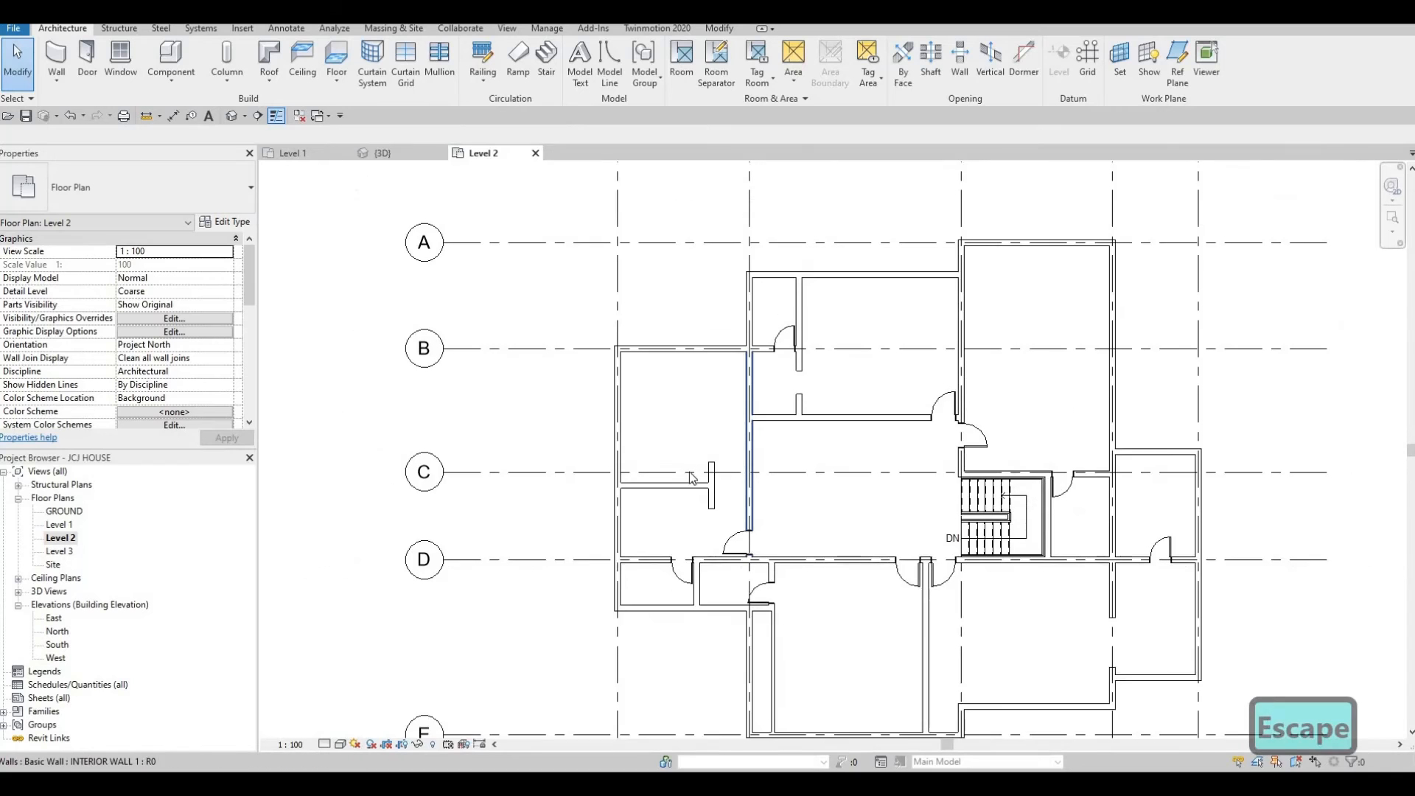
{"action": "middle_click_drag", "start_coordinate": [692, 477], "coordinate": [661, 491]}
{"action": "middle_click_drag", "start_coordinate": [819, 437], "coordinate": [764, 474]}
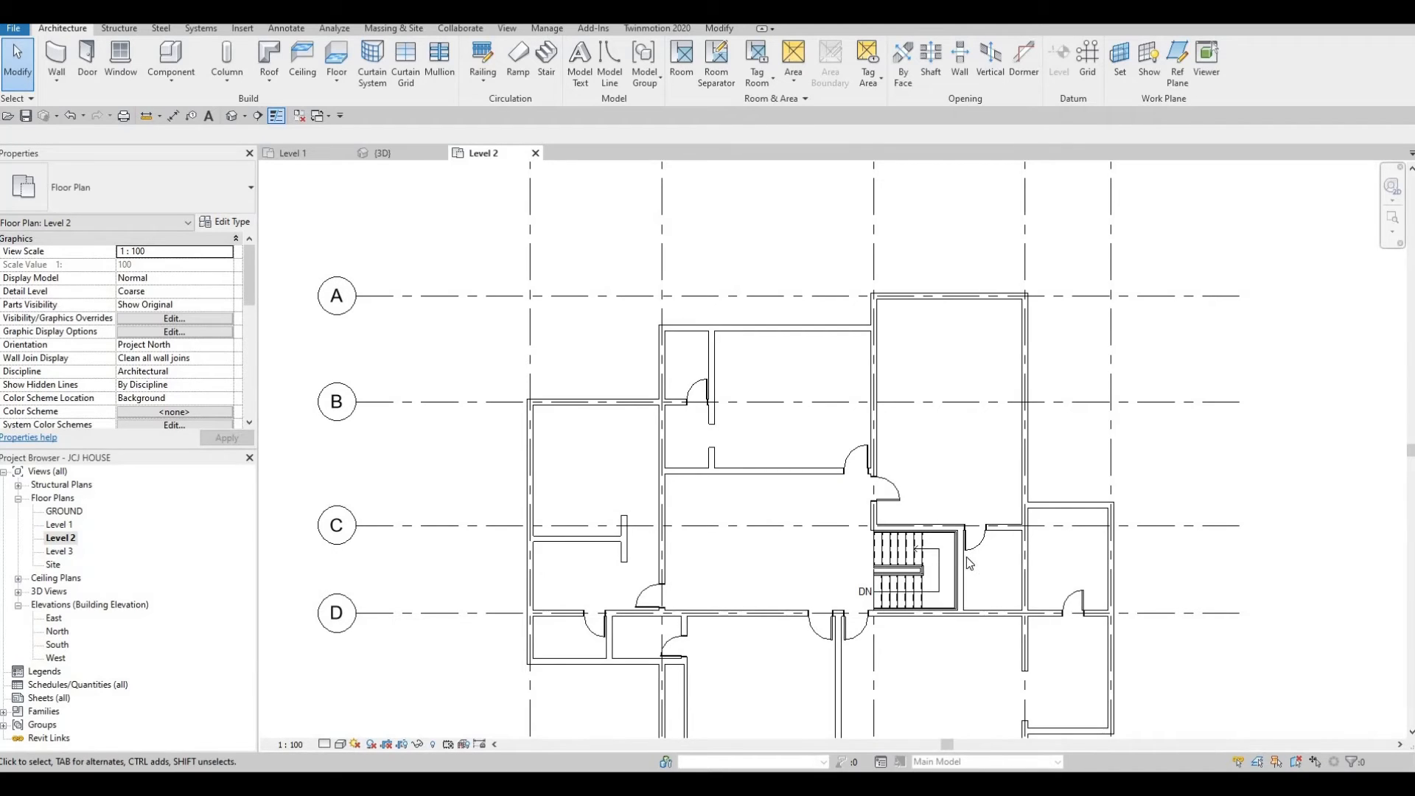
{"action": "key", "text": "c"}
{"action": "key", "text": "s"}
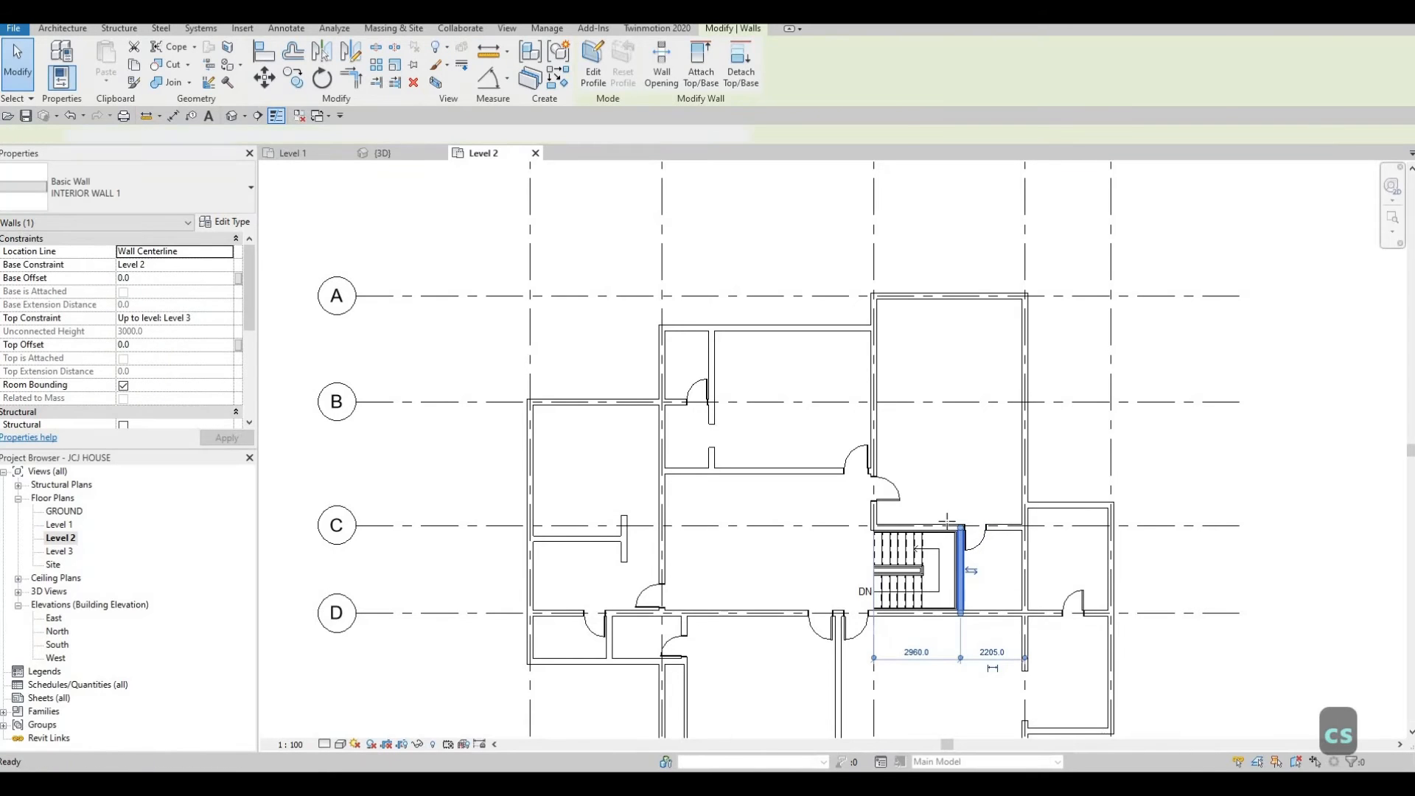
{"action": "left_click", "coordinate": [948, 472]}
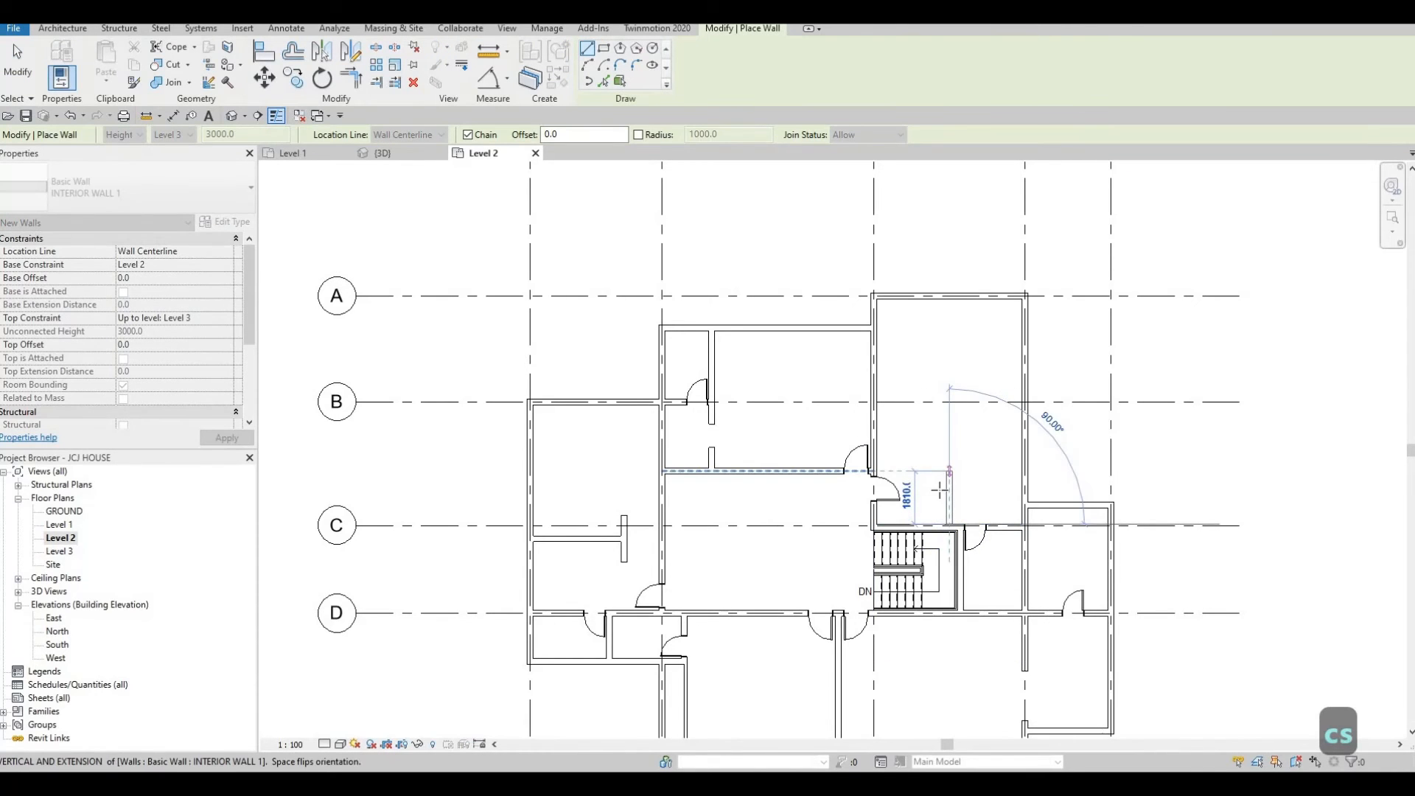
{"action": "key", "text": "Escape"}
{"action": "key", "text": "Escape"}
Move the new vertical wall west to about 1600 mm from the room's west wall.
{"action": "left_click", "coordinate": [948, 497]}
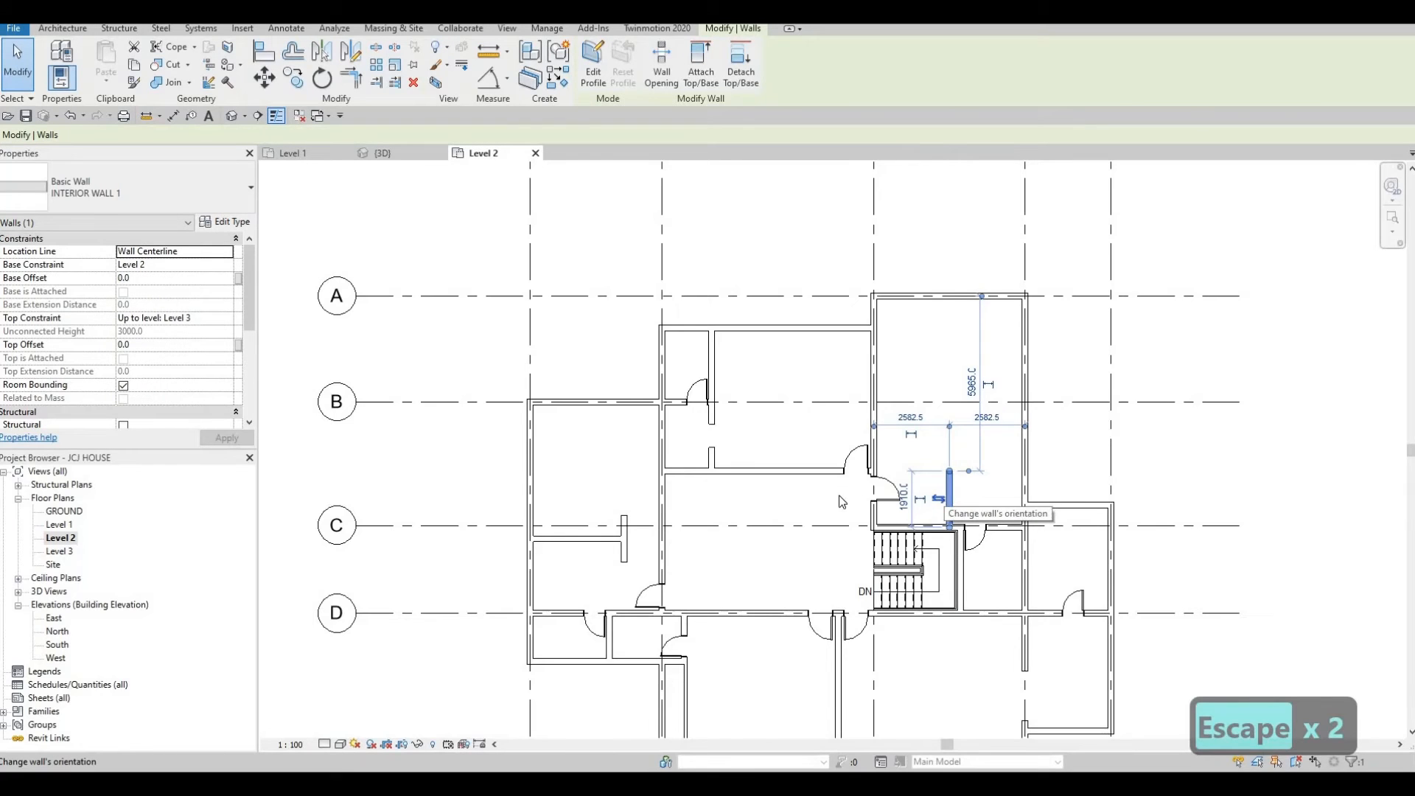
{"action": "left_click_drag", "start_coordinate": [949, 461], "coordinate": [922, 475]}
{"action": "key", "text": "Escape"}
{"action": "key", "text": "Escape"}
Draw a horizontal interior wall from the top of the vertical wall east to the exterior wall.
{"action": "left_click", "coordinate": [919, 477]}
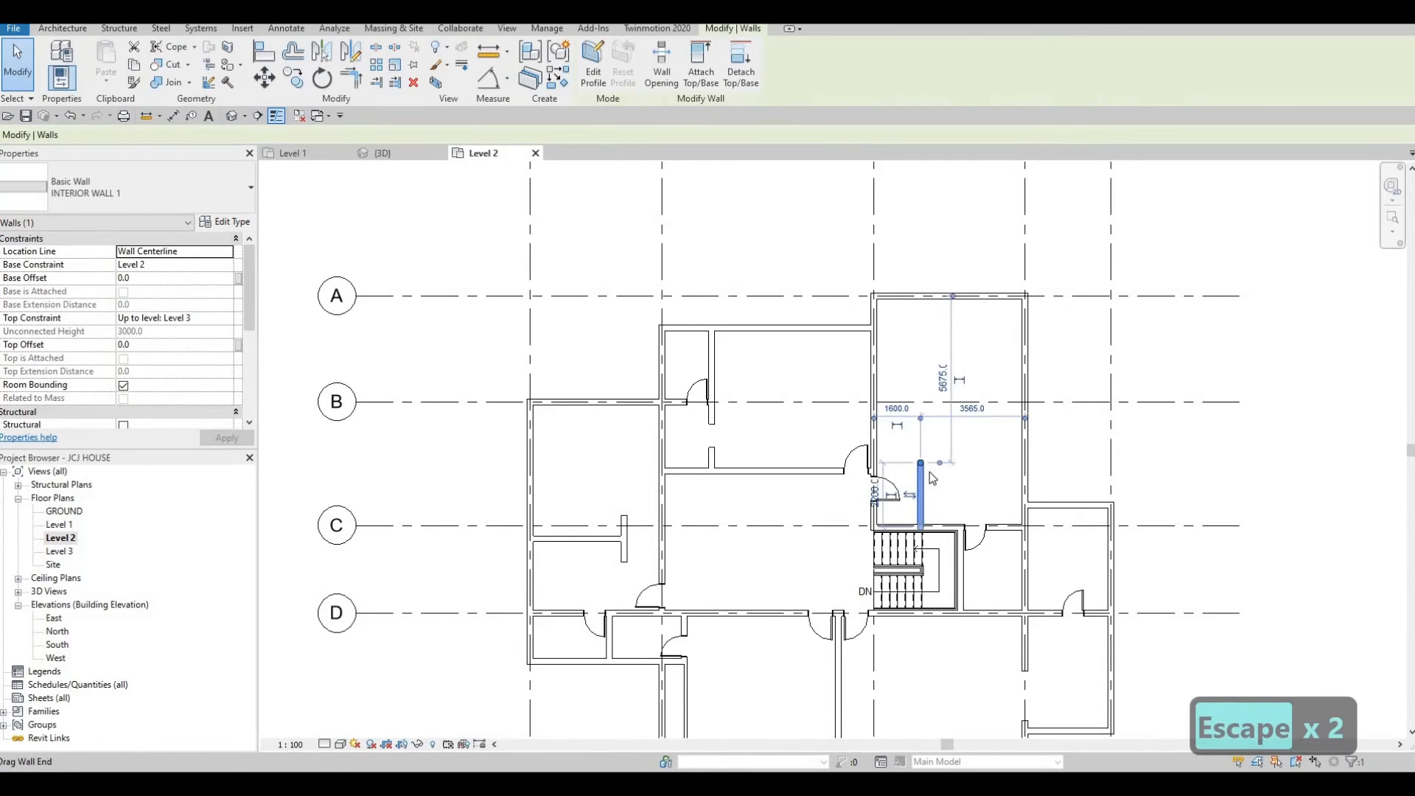
{"action": "key", "text": "c"}
{"action": "key", "text": "s"}
{"action": "scroll", "coordinate": [925, 460], "scroll_direction": "up", "scroll_amount": 3}
{"action": "left_click", "coordinate": [917, 465]}
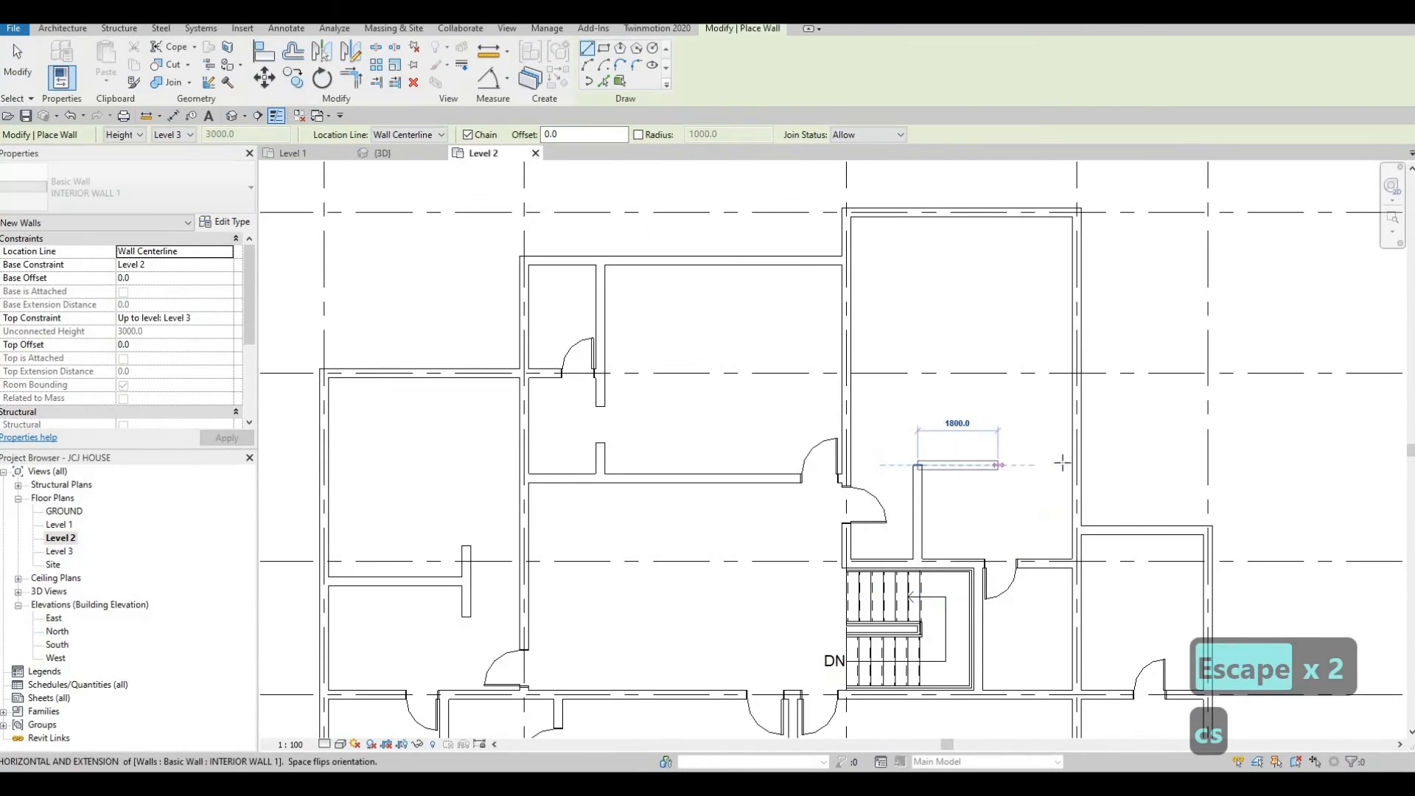
{"action": "left_click", "coordinate": [1064, 465]}
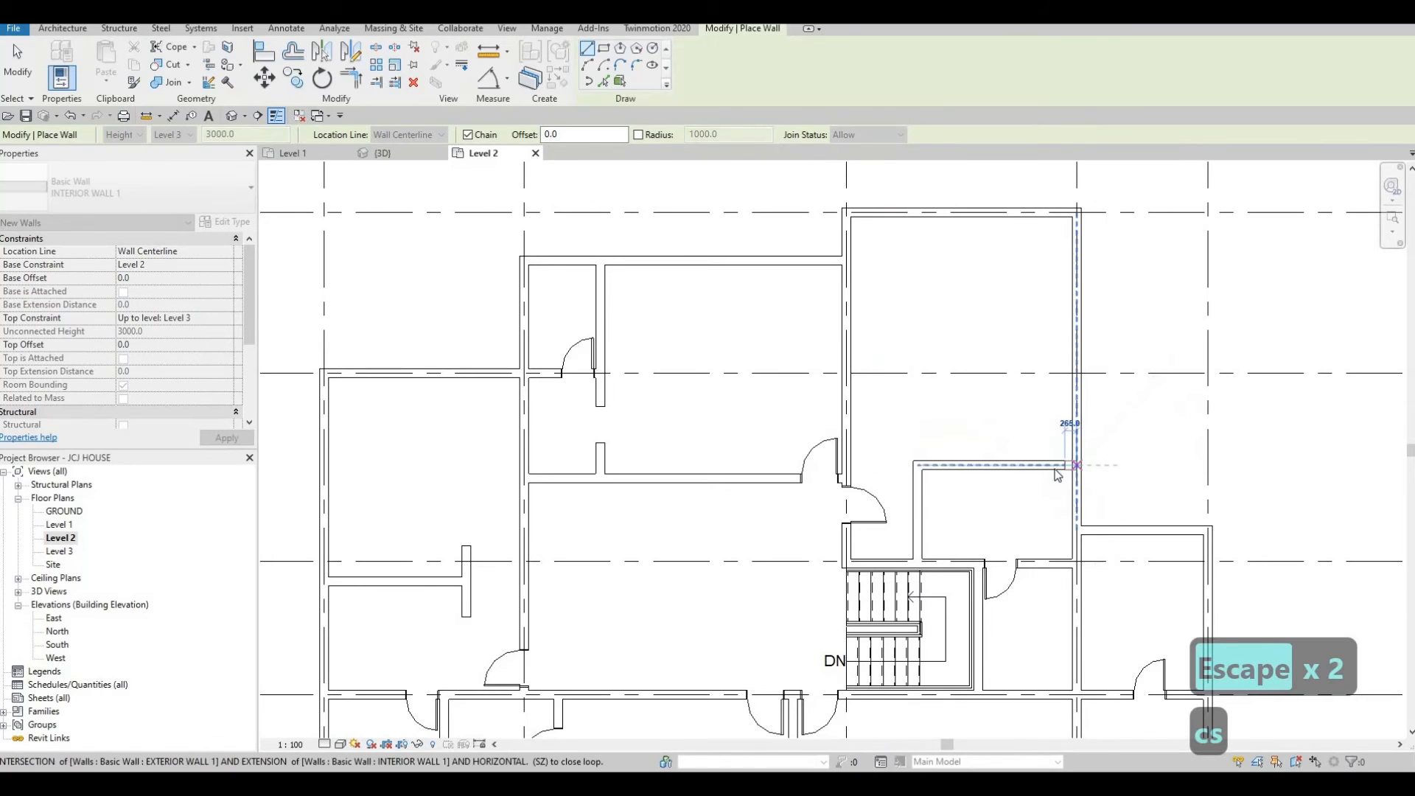
Extend the horizontal wall's east end onto the exterior wall.
{"action": "key", "text": "Escape"}
{"action": "key", "text": "Escape"}
{"action": "scroll", "coordinate": [1065, 468], "scroll_direction": "up", "scroll_amount": 1}
{"action": "left_click", "coordinate": [1063, 466]}
{"action": "left_click_drag", "start_coordinate": [1067, 465], "coordinate": [1076, 465]}
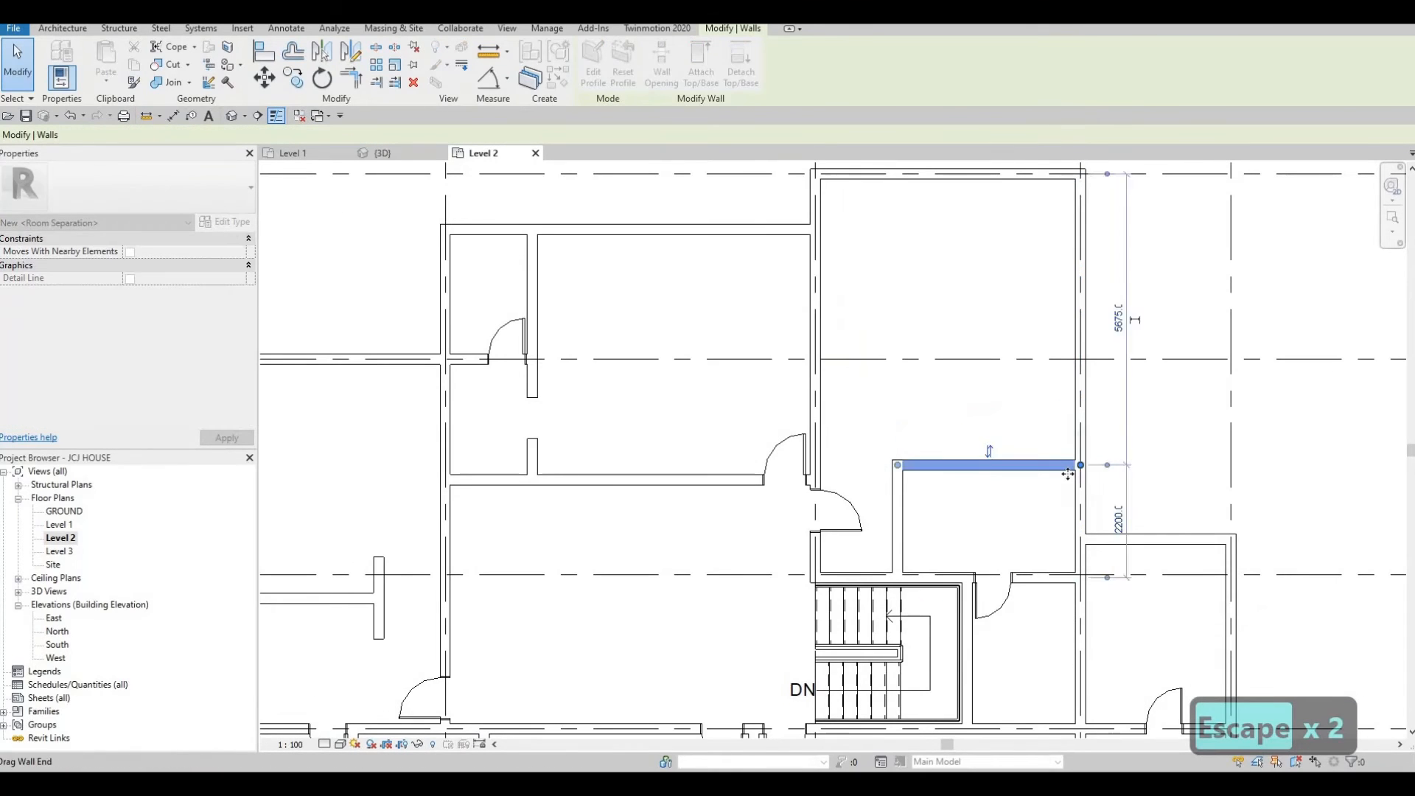
{"action": "key", "text": "Escape"}
Set the horizontal wall's distance from the wall to its south to 2000 mm.
{"action": "left_click", "coordinate": [1117, 519]}
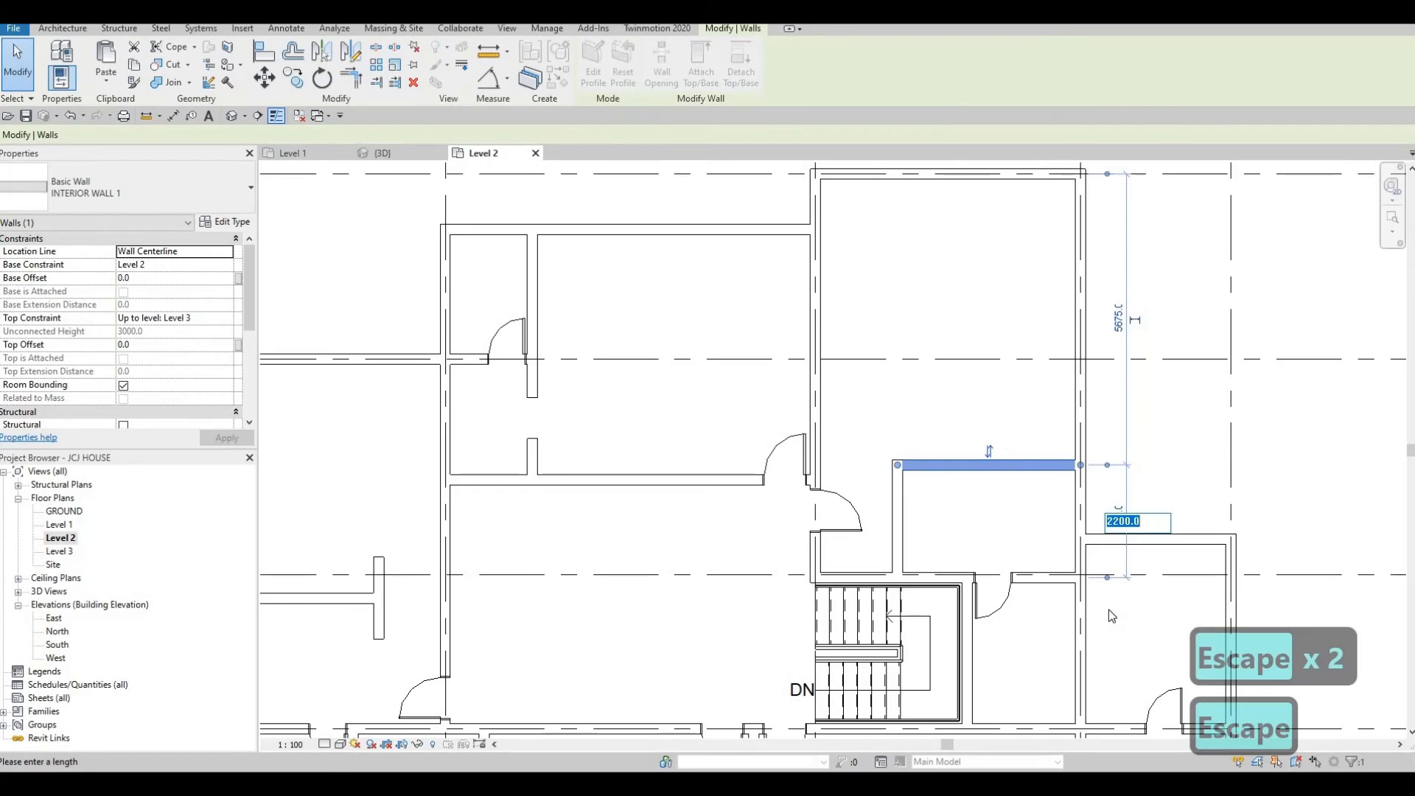
{"action": "type", "text": "200"}
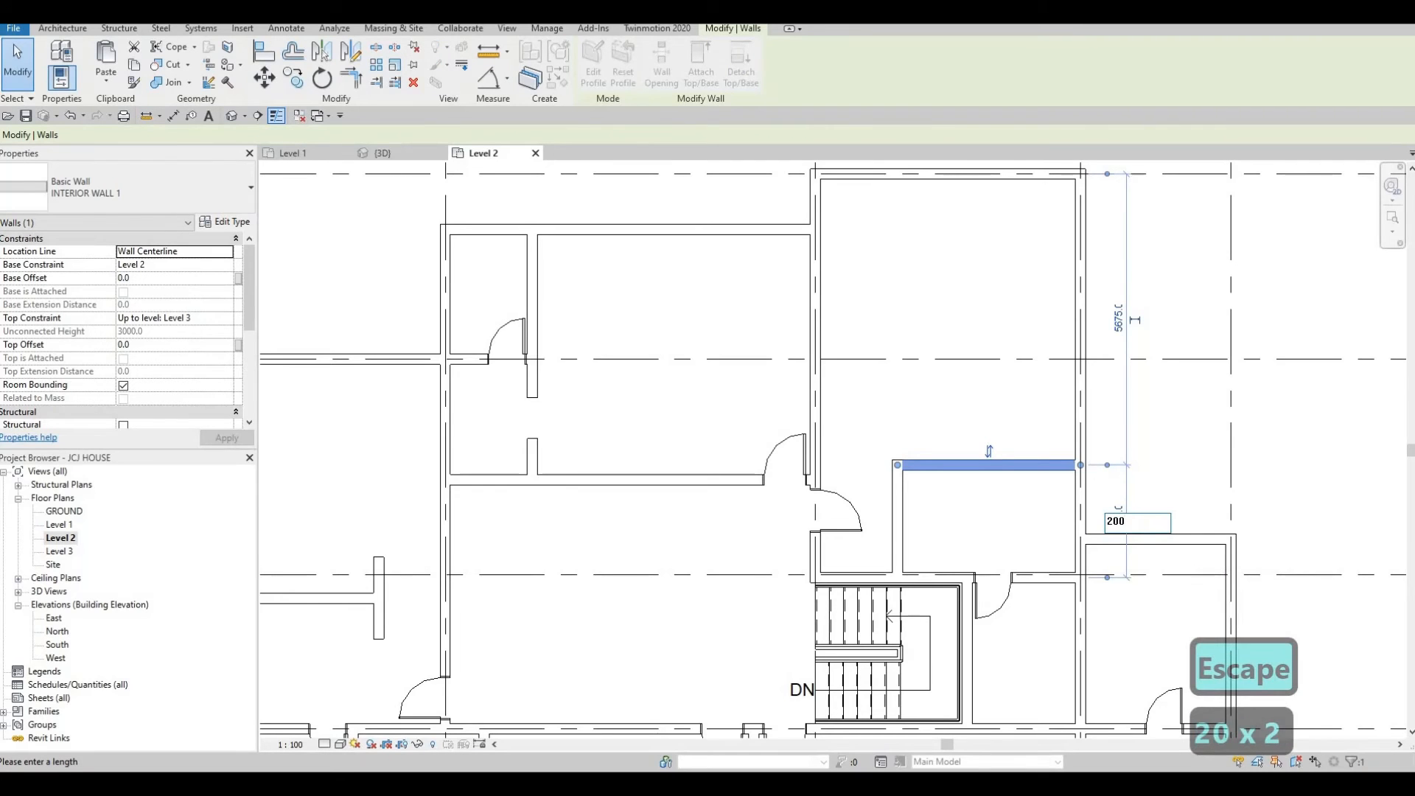
{"action": "type", "text": "0"}
{"action": "key", "text": "Return"}
{"action": "key", "text": "Escape"}
{"action": "key", "text": "Escape"}
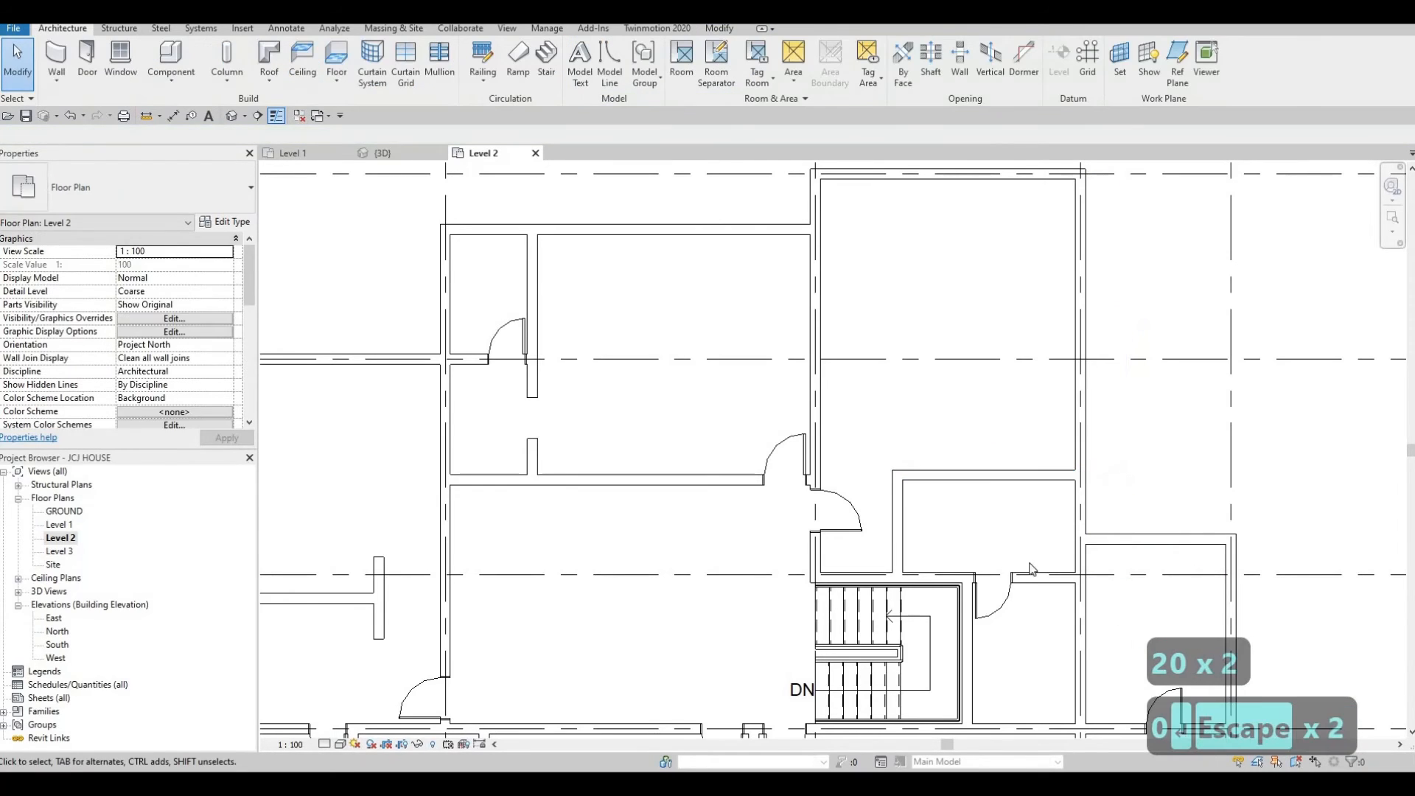
Cut a rectangular wall opening into the new horizontal interior wall near its east end.
{"action": "scroll", "coordinate": [959, 464], "scroll_direction": "down", "scroll_amount": 2}
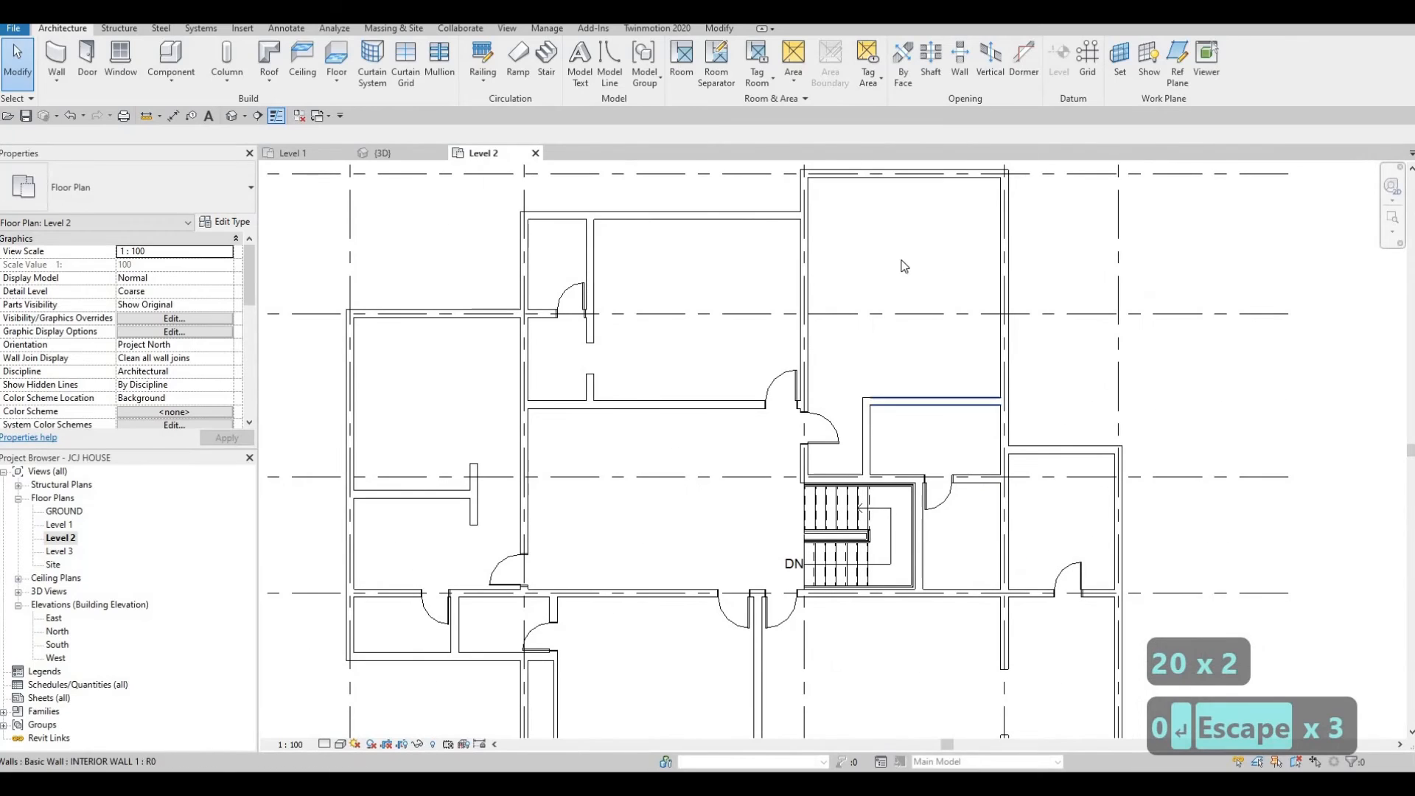
{"action": "left_click", "coordinate": [934, 400]}
{"action": "left_click", "coordinate": [663, 65]}
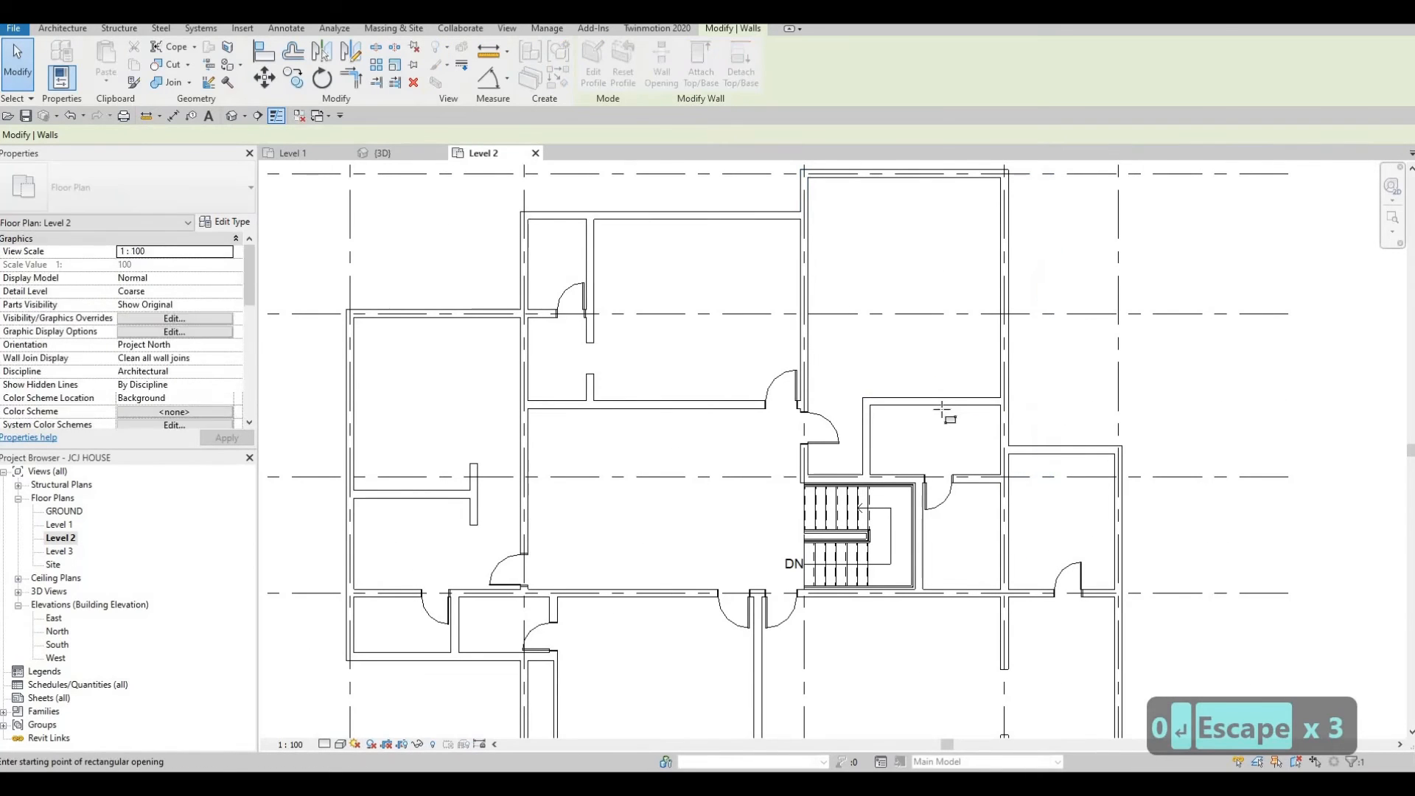
{"action": "scroll", "coordinate": [939, 334], "scroll_direction": "up", "scroll_amount": 1}
{"action": "left_click", "coordinate": [981, 424]}
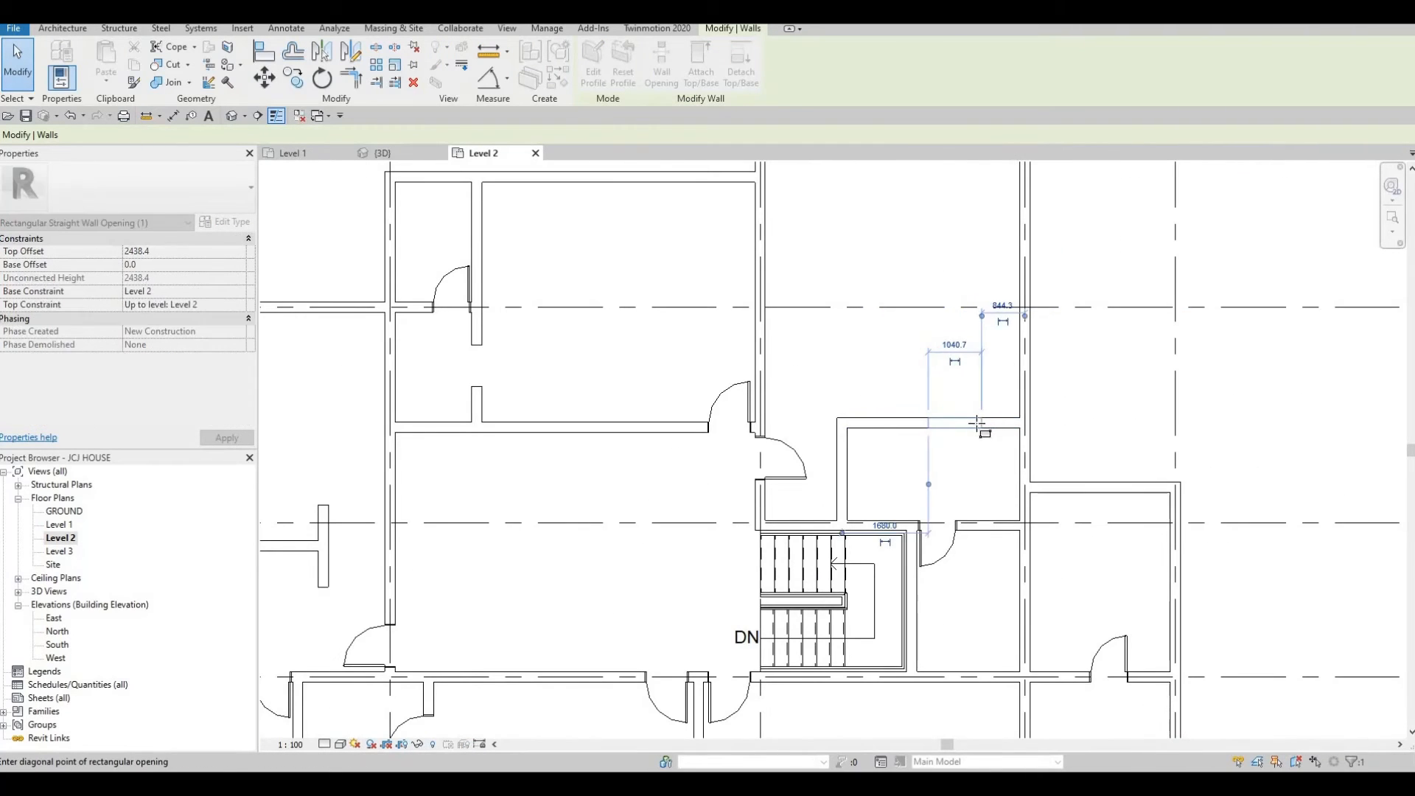
{"action": "left_click", "coordinate": [963, 417]}
Resize the wall opening by dragging its end handle along the wall.
{"action": "scroll", "coordinate": [962, 417], "scroll_direction": "down", "scroll_amount": 2}
{"action": "key", "text": "Escape"}
{"action": "key", "text": "Escape"}
{"action": "key", "text": "Escape"}
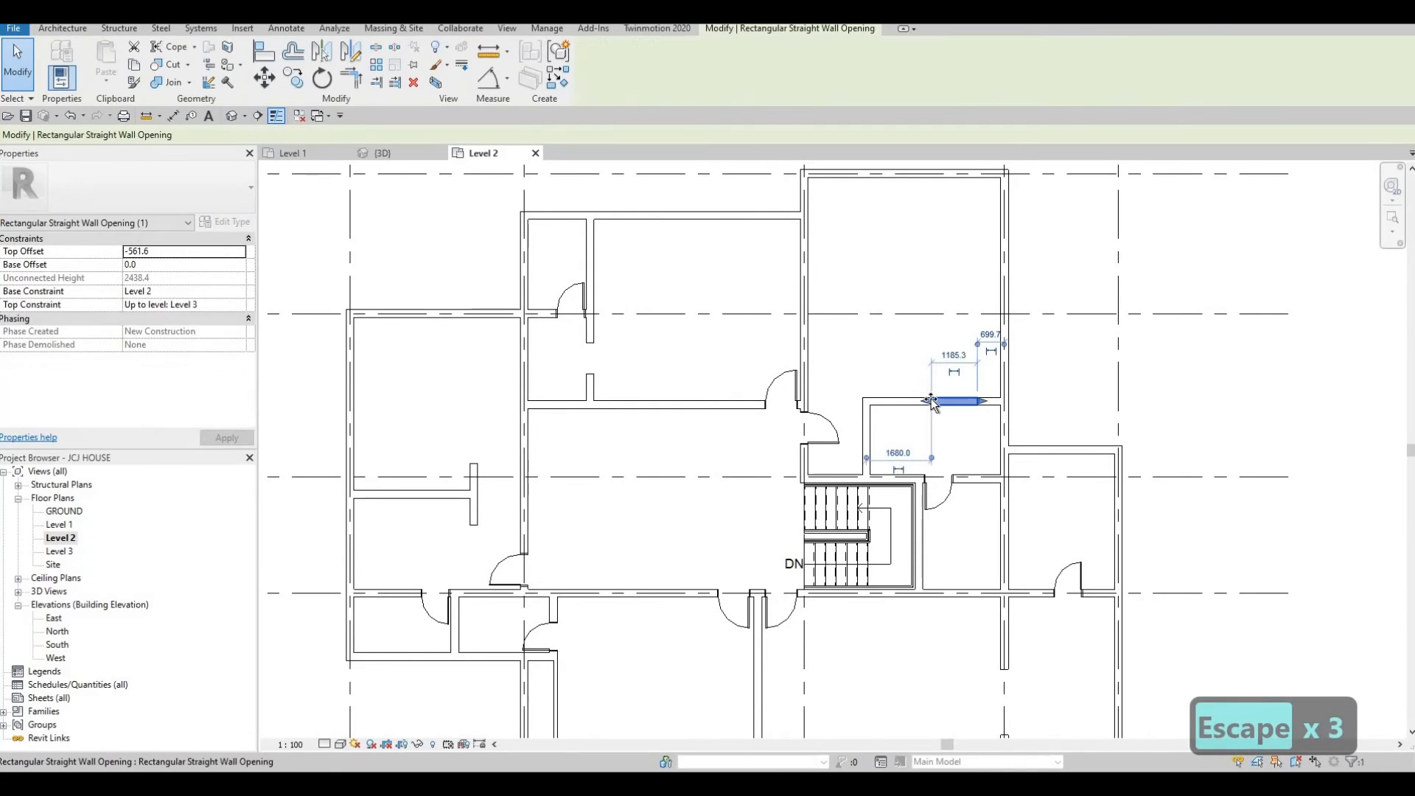
{"action": "left_click_drag", "start_coordinate": [934, 402], "coordinate": [974, 401]}
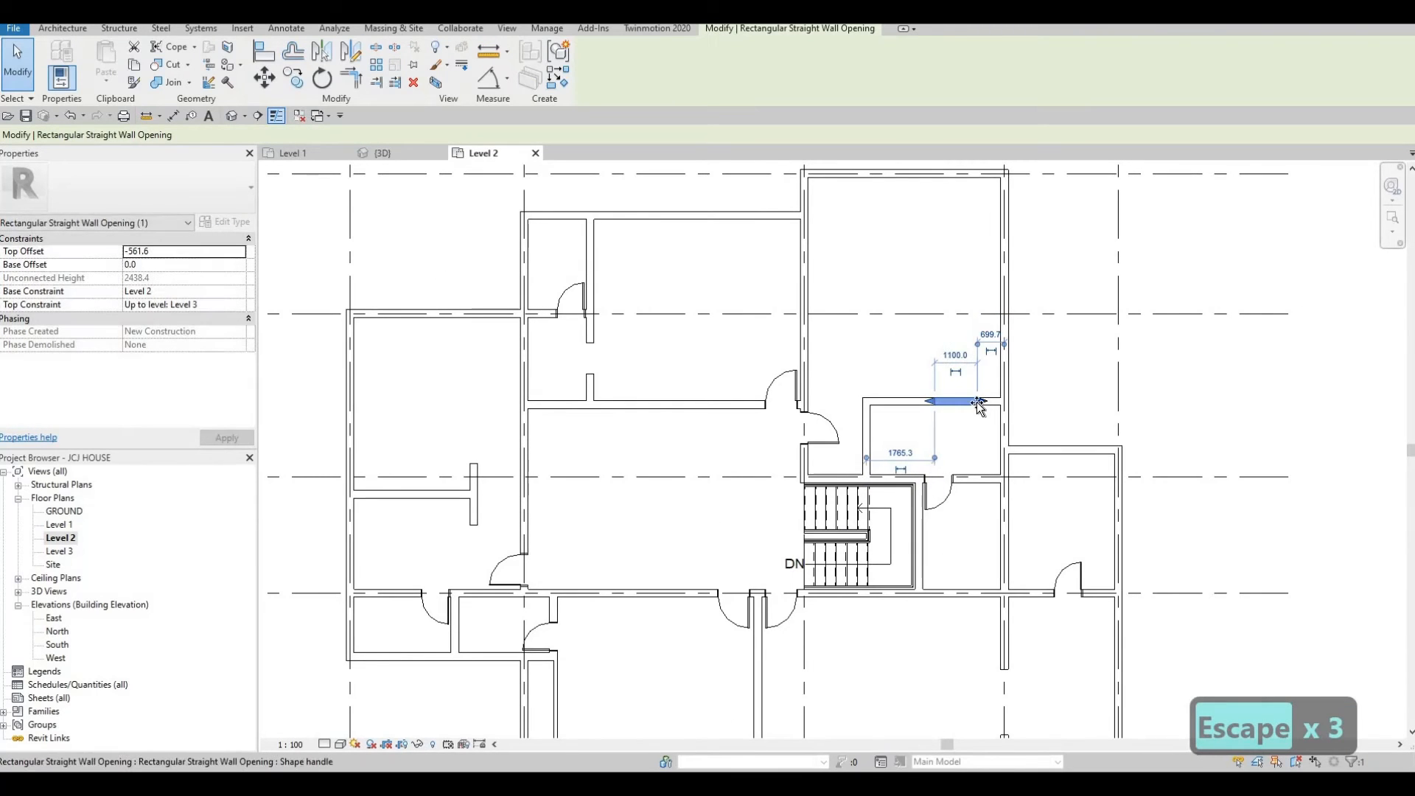
{"action": "key", "text": "Escape"}
{"action": "key", "text": "Escape"}
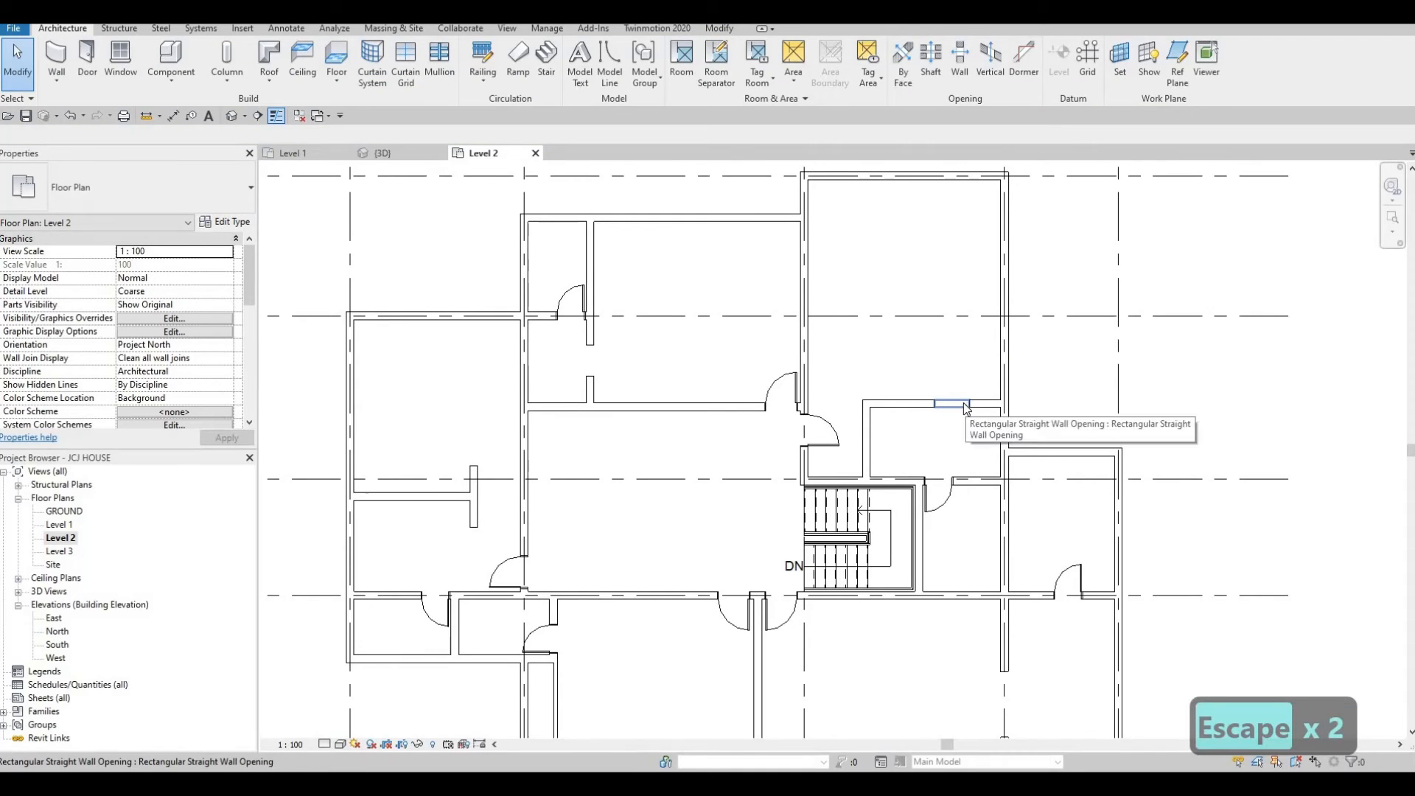
Nudge the wall opening west along the horizontal wall.
{"action": "scroll", "coordinate": [957, 396], "scroll_direction": "down", "scroll_amount": 2}
{"action": "key", "text": "Escape"}
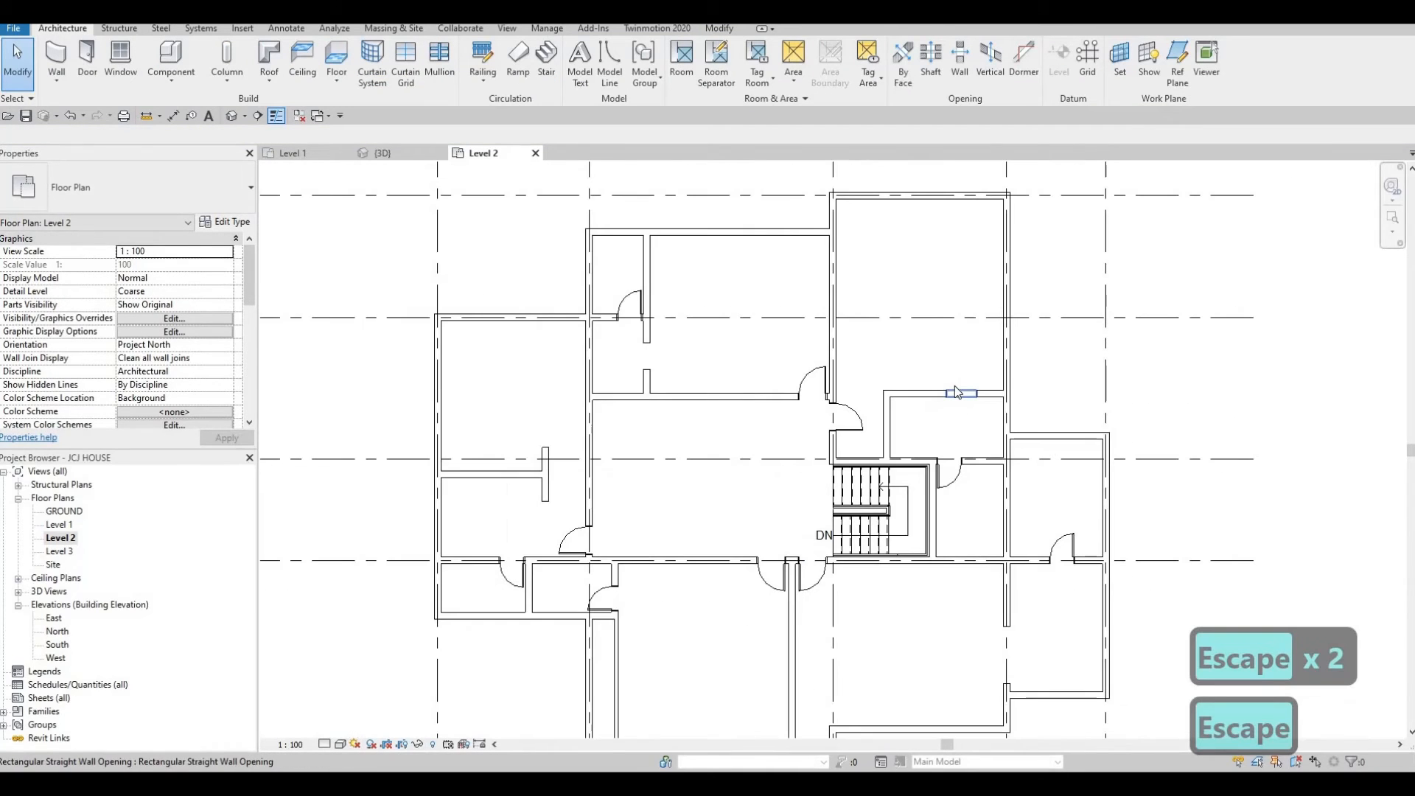
{"action": "left_click", "coordinate": [954, 392]}
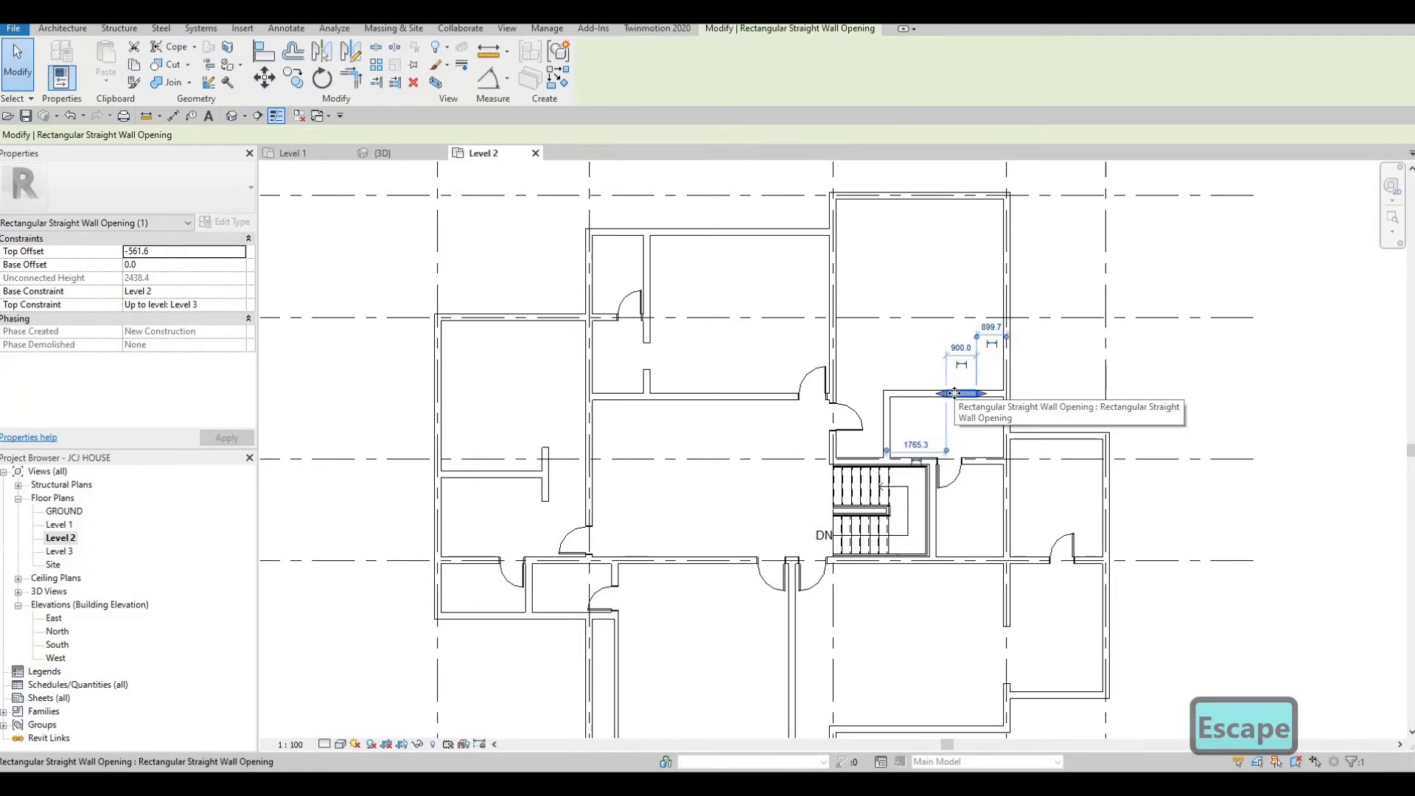
{"action": "key", "text": "Left"}
{"action": "key", "text": "Left"}
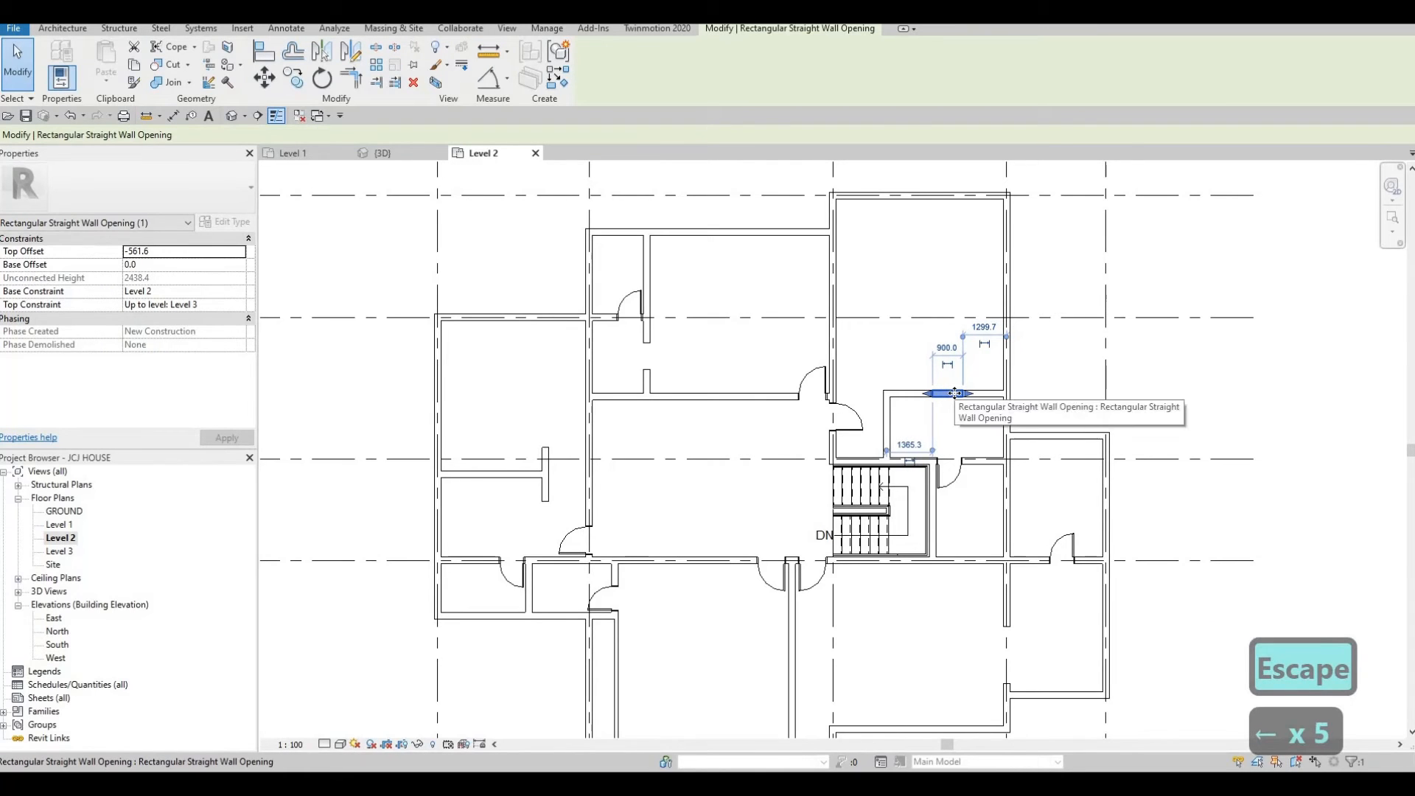
{"action": "key", "text": "Escape"}
{"action": "key", "text": "Escape"}
{"action": "key", "text": "Escape"}
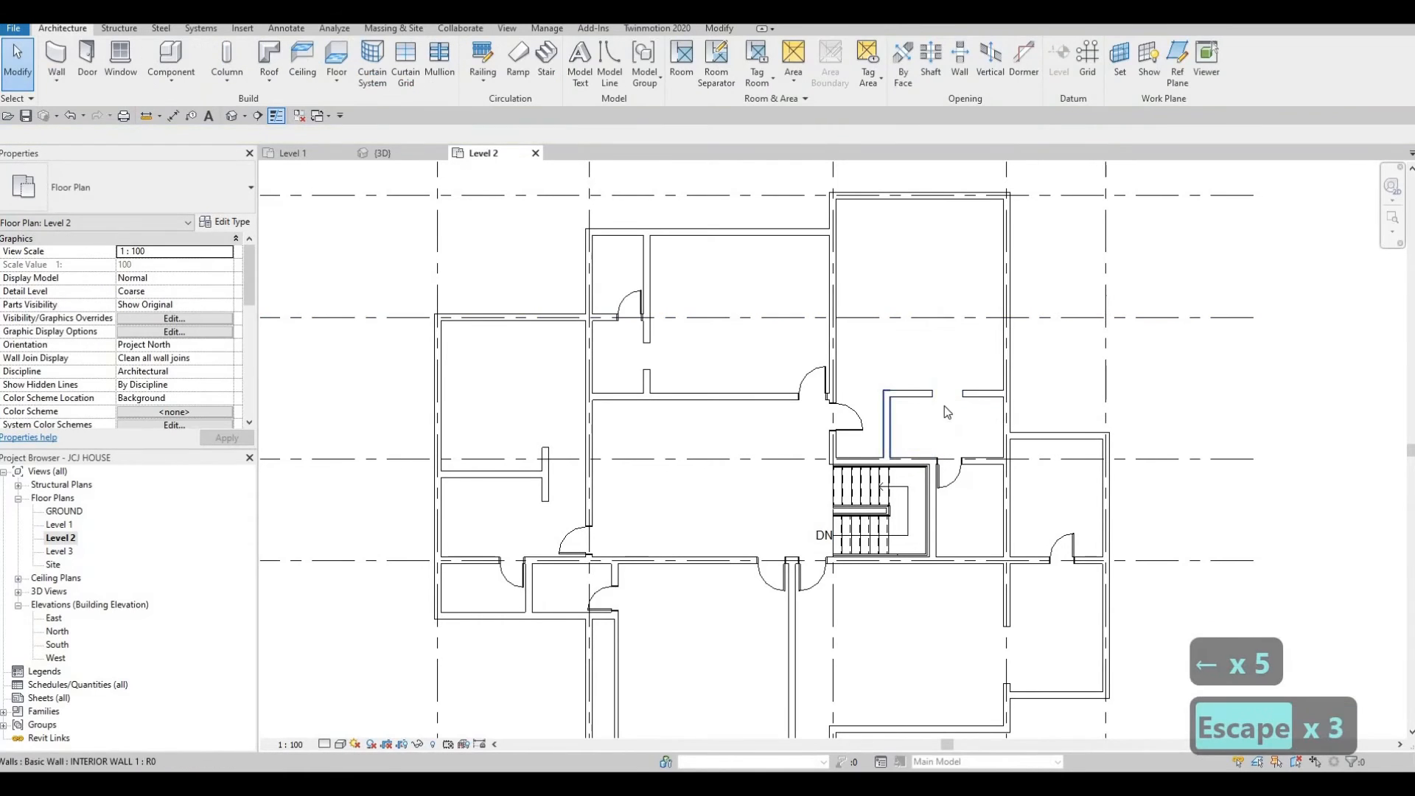
{"action": "scroll", "coordinate": [957, 442], "scroll_direction": "down", "scroll_amount": 1}
{"action": "scroll", "coordinate": [930, 426], "scroll_direction": "down", "scroll_amount": 2}
{"action": "key", "text": "Escape"}
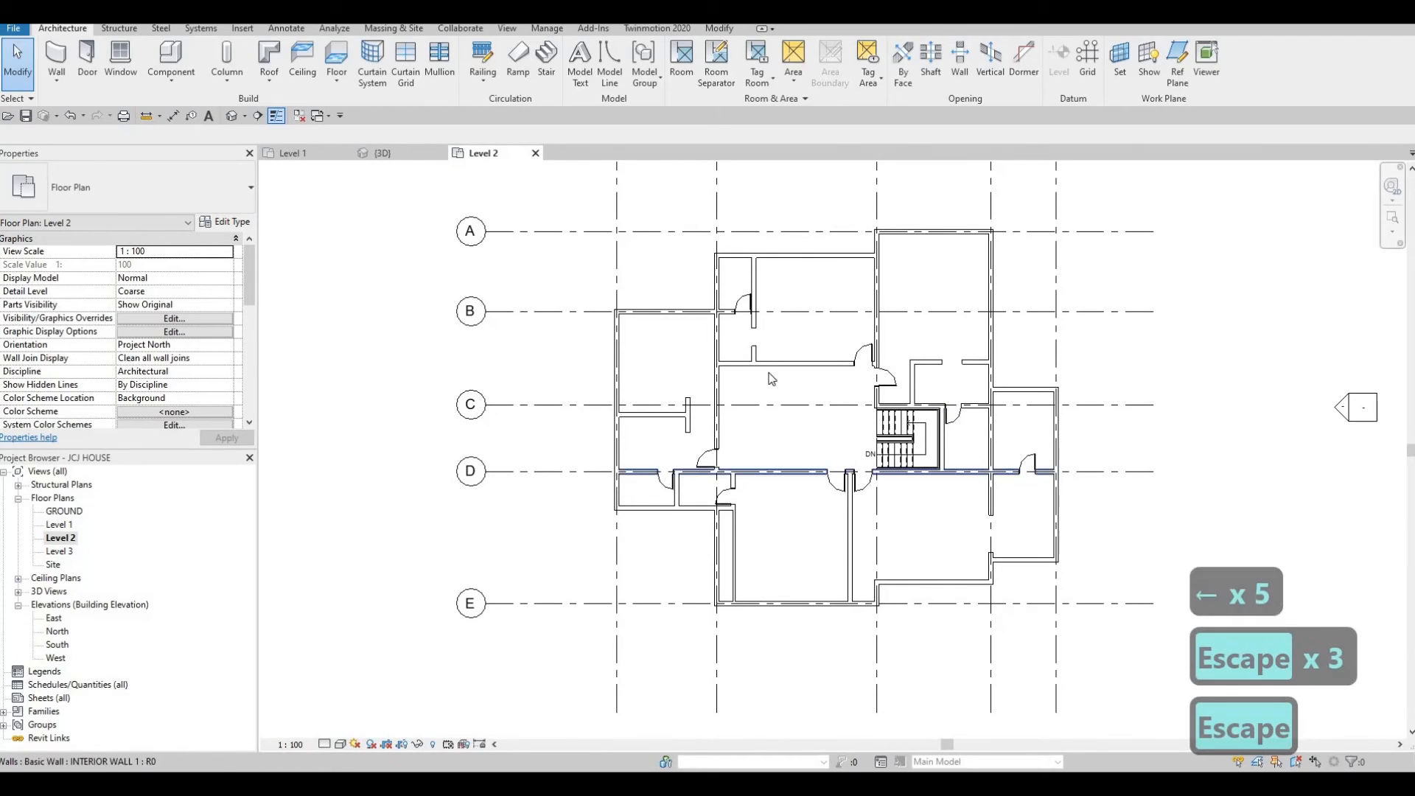
{"action": "key", "text": "Escape"}
{"action": "scroll", "coordinate": [988, 490], "scroll_direction": "up", "scroll_amount": 2}
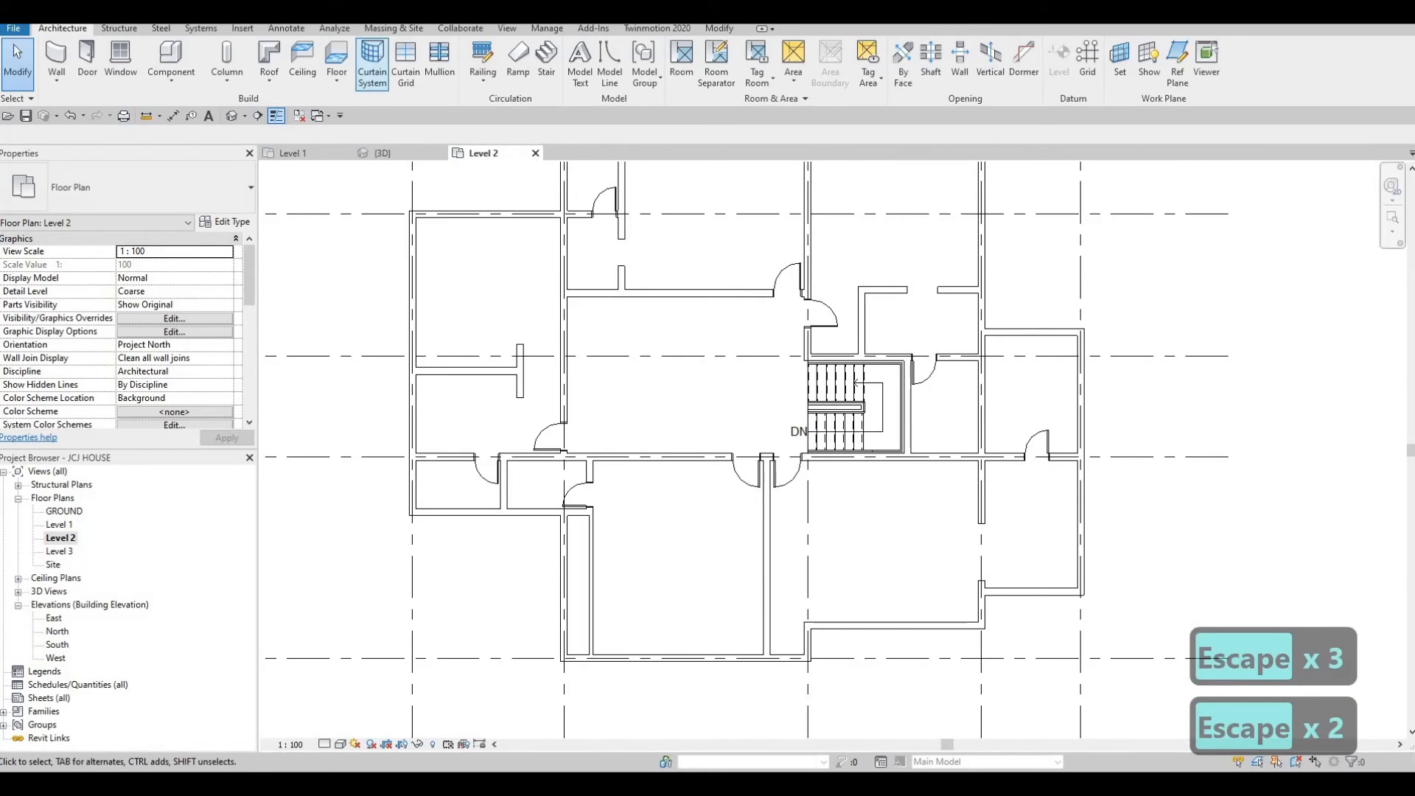
Draw a vertical detail line in Demolished style along the interior wall of the south-west room.
{"action": "left_click", "coordinate": [283, 28]}
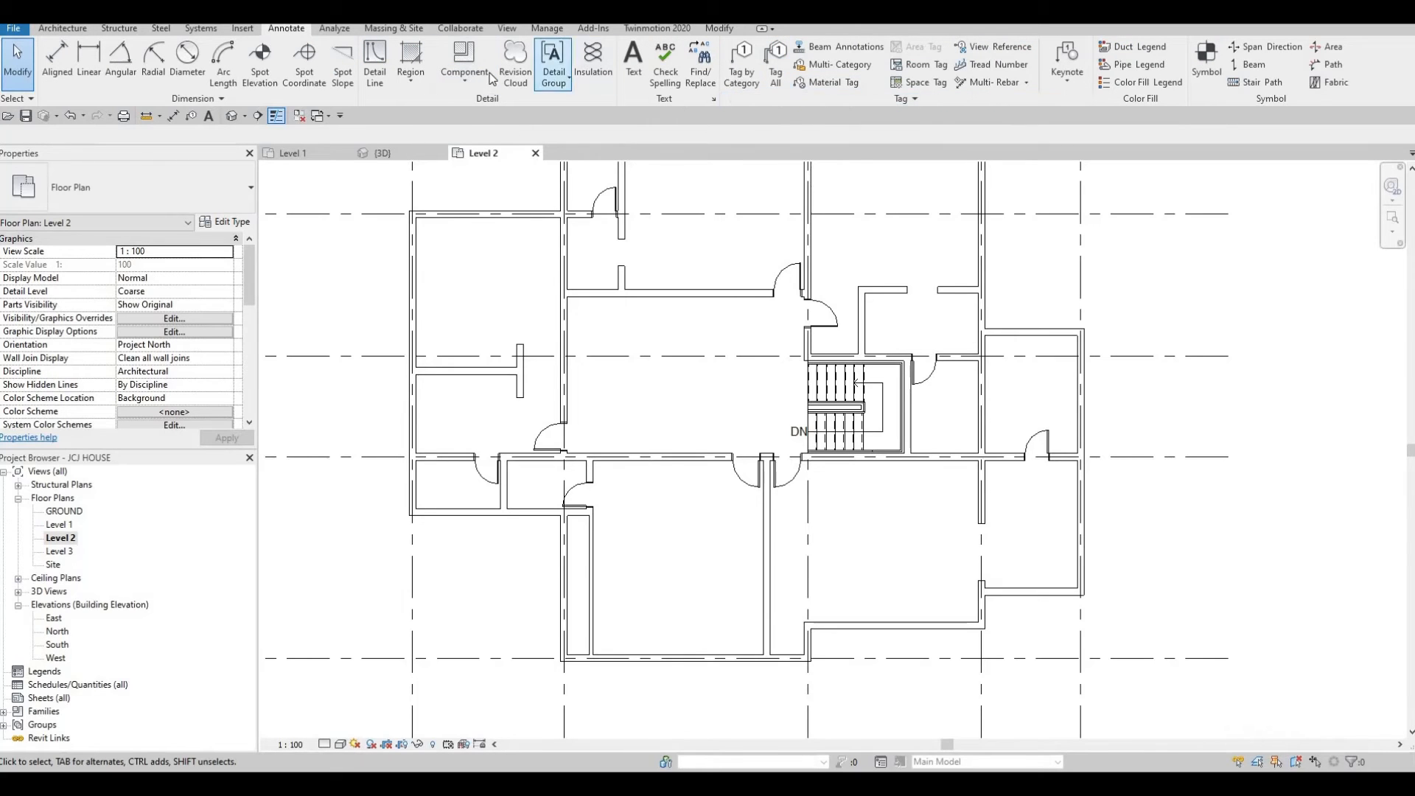
{"action": "left_click", "coordinate": [374, 63]}
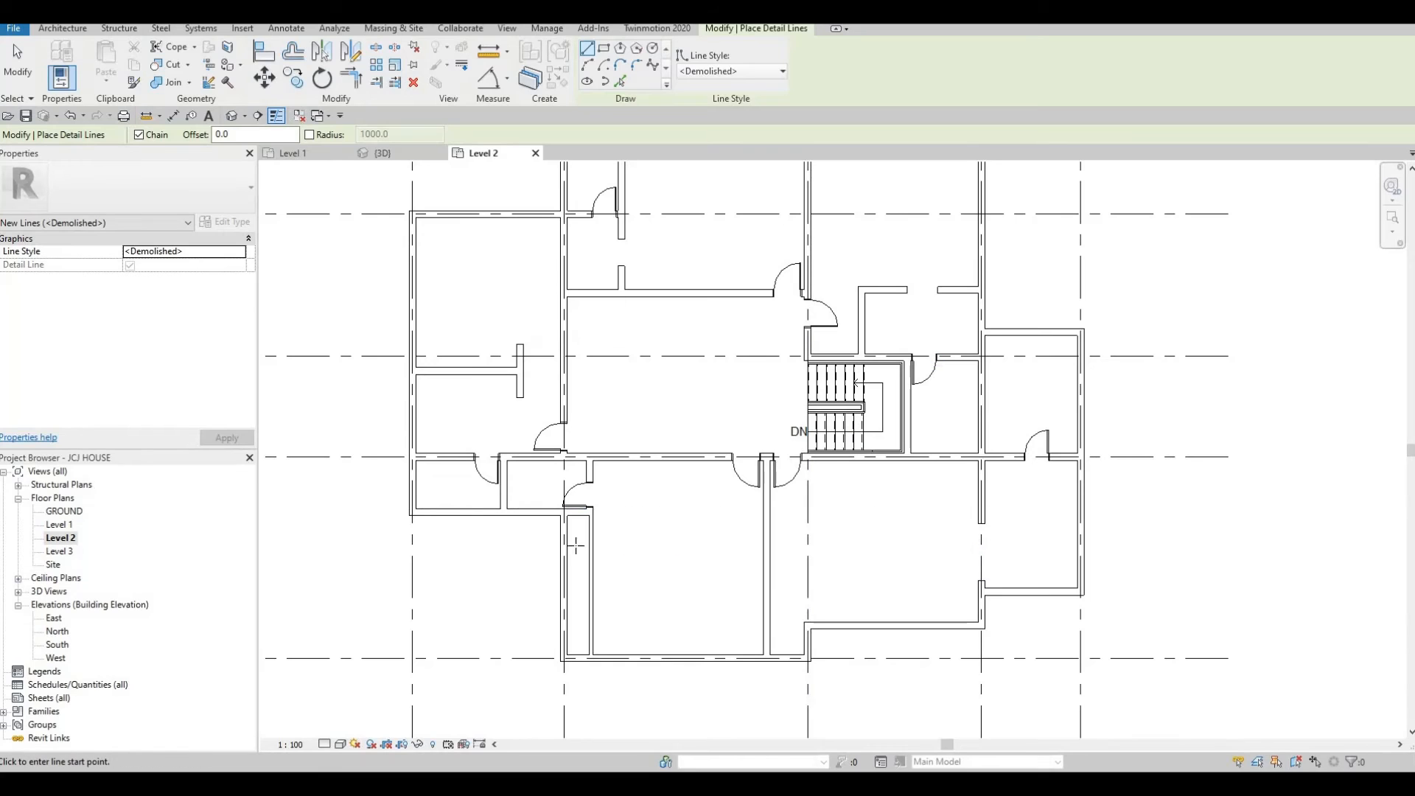
{"action": "scroll", "coordinate": [577, 542], "scroll_direction": "up", "scroll_amount": 3}
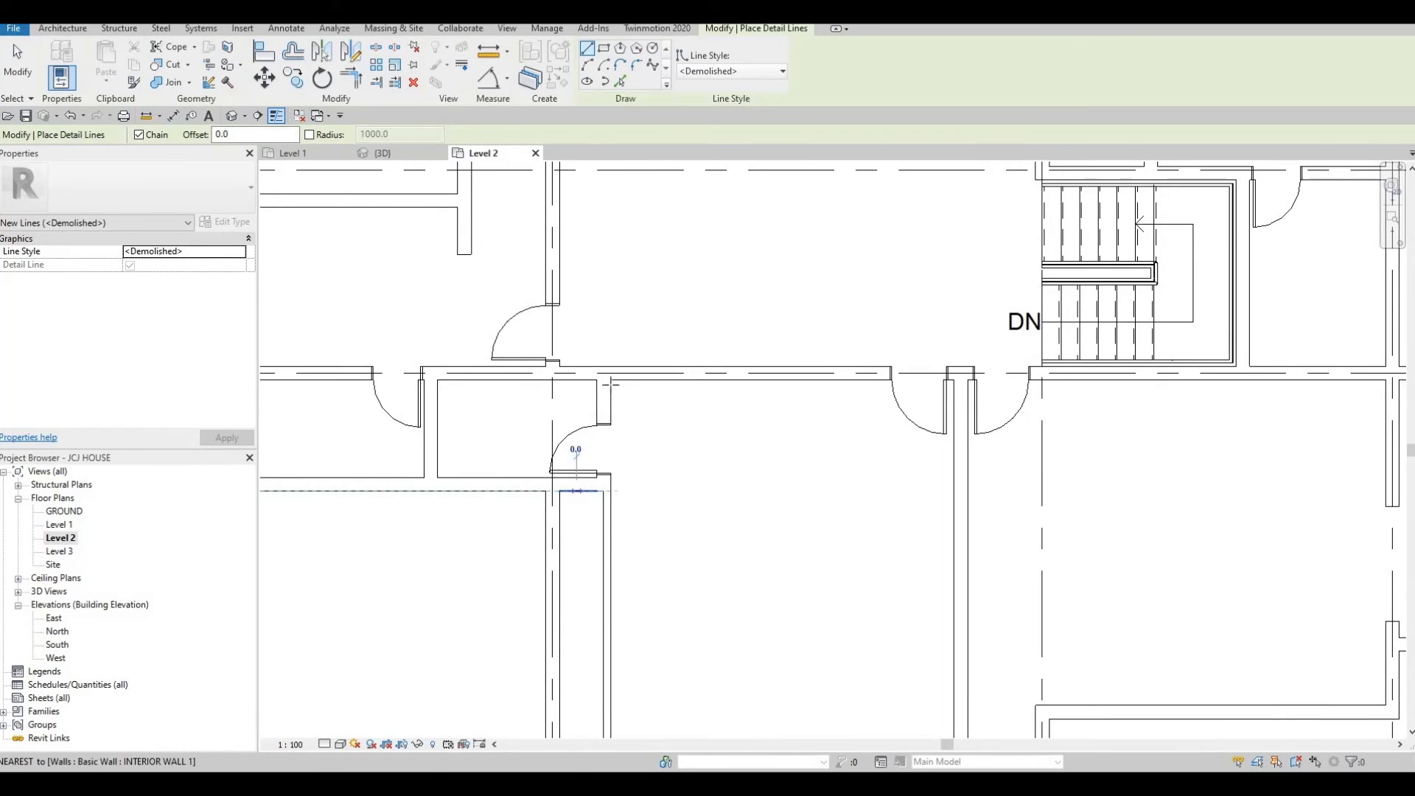
{"action": "left_click", "coordinate": [576, 491]}
{"action": "middle_click_drag", "start_coordinate": [594, 634], "coordinate": [628, 380]}
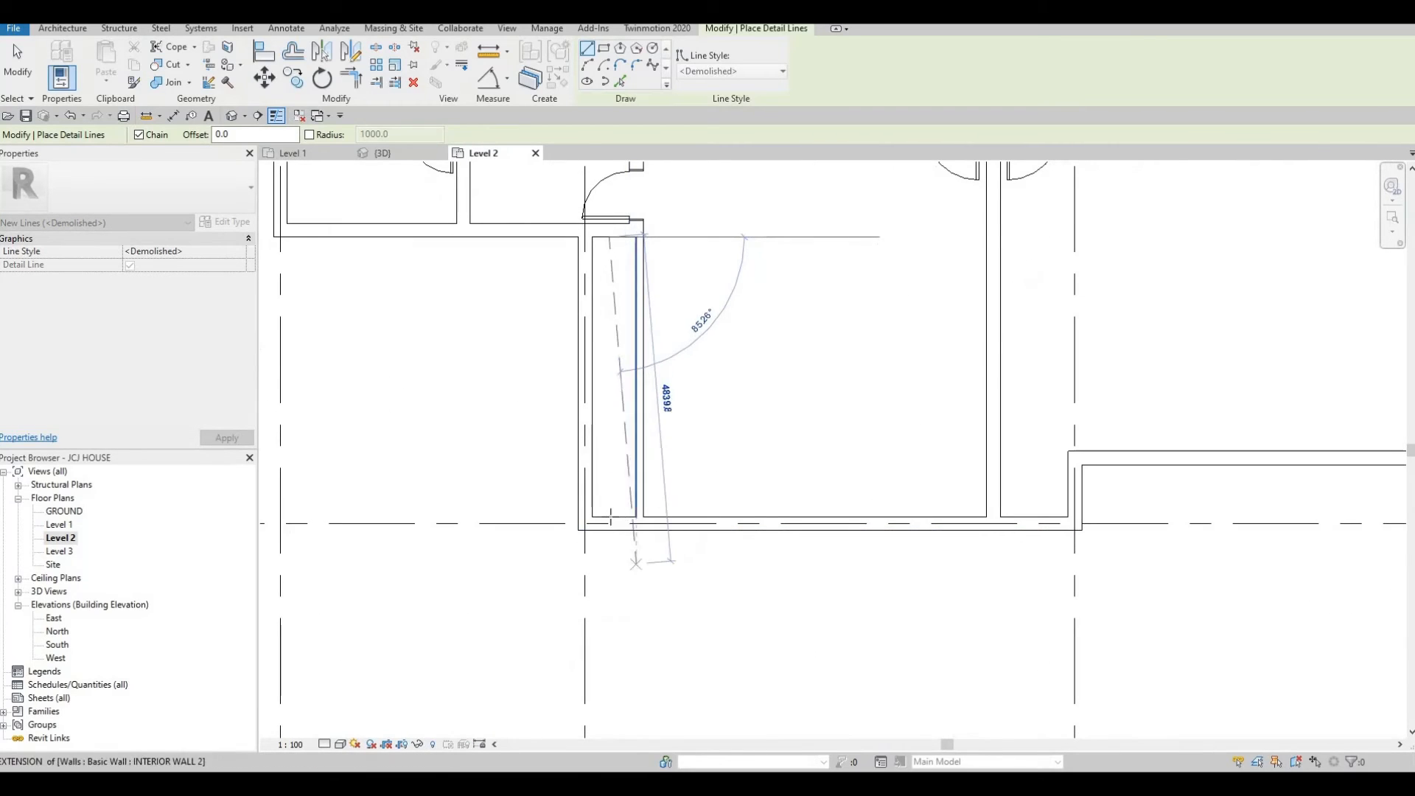
{"action": "key", "text": "Escape"}
{"action": "left_click", "coordinate": [616, 515]}
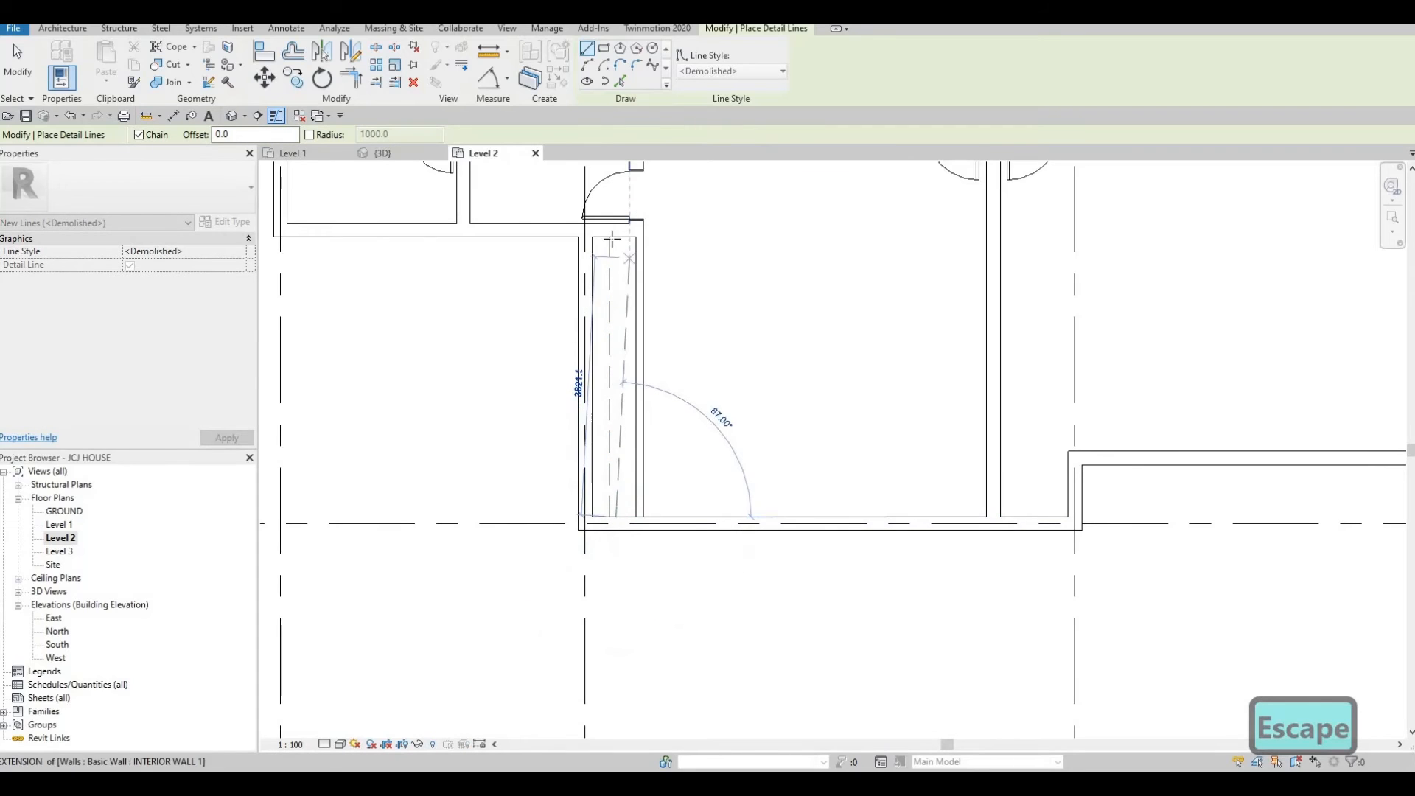
{"action": "key", "text": "Escape"}
{"action": "scroll", "coordinate": [1049, 467], "scroll_direction": "down", "scroll_amount": 4}
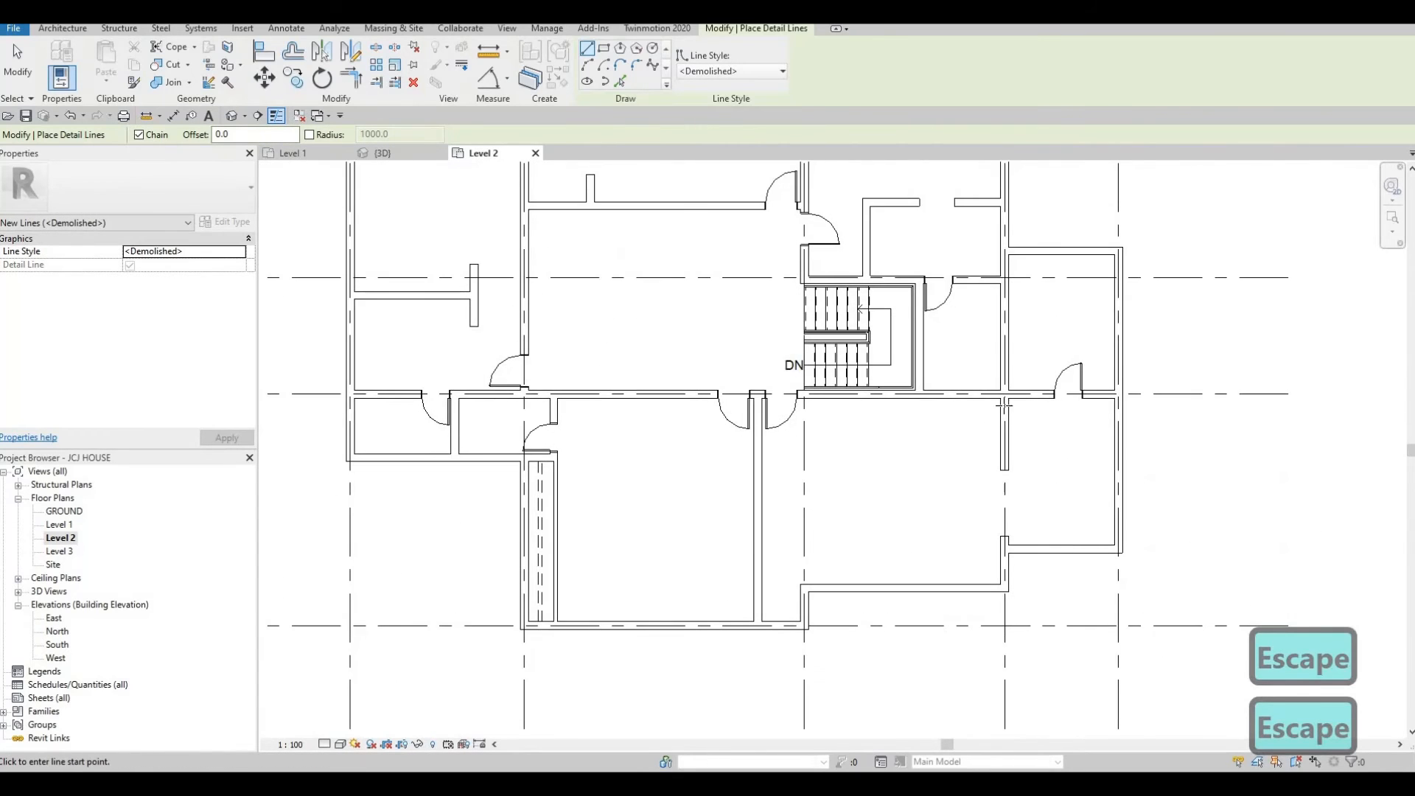
{"action": "scroll", "coordinate": [1003, 405], "scroll_direction": "up", "scroll_amount": 2}
{"action": "left_click", "coordinate": [1083, 408]}
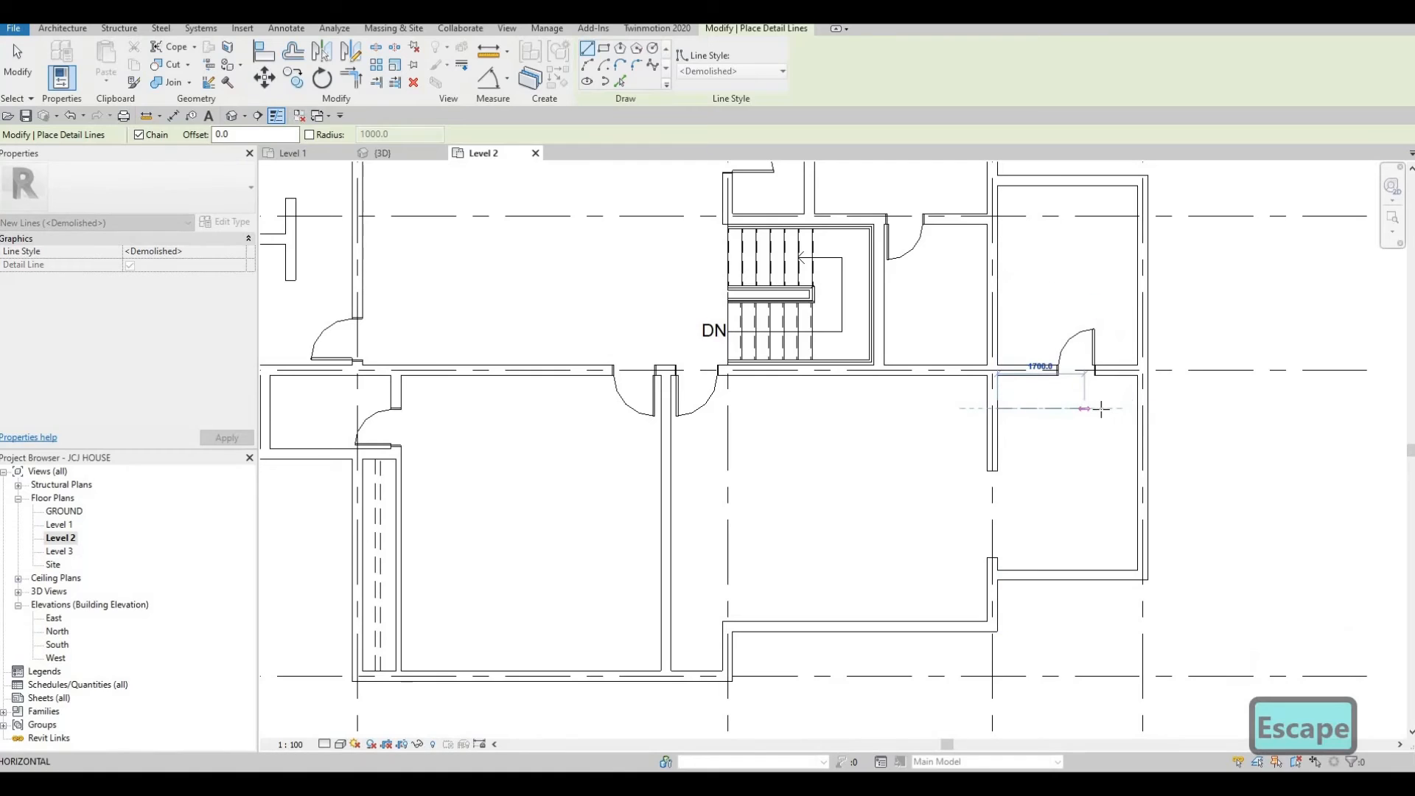
{"action": "key", "text": "Escape"}
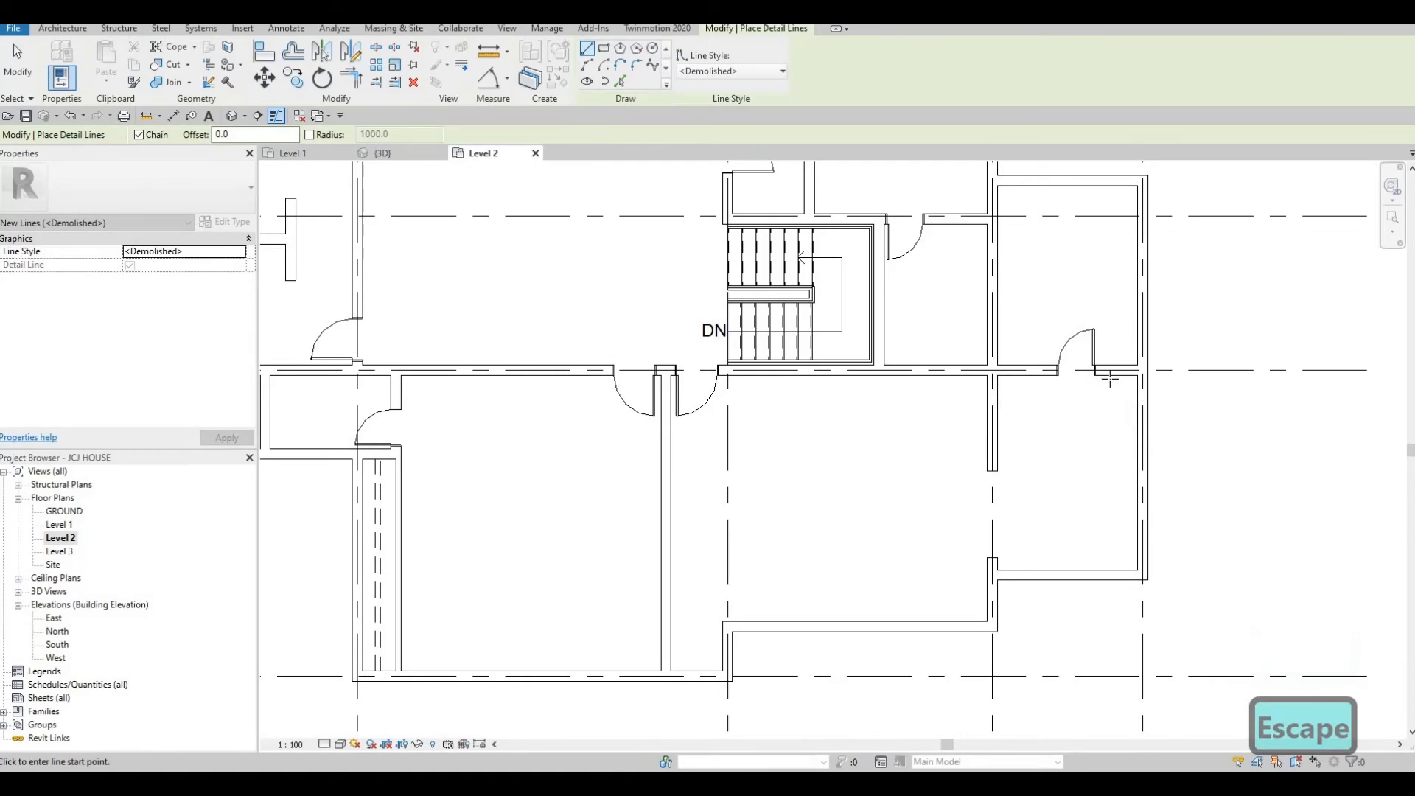
Draw an L-shaped detail line from the east room's north wall south about 3300 mm, then west to the interior wall.
{"action": "left_click", "coordinate": [1111, 376]}
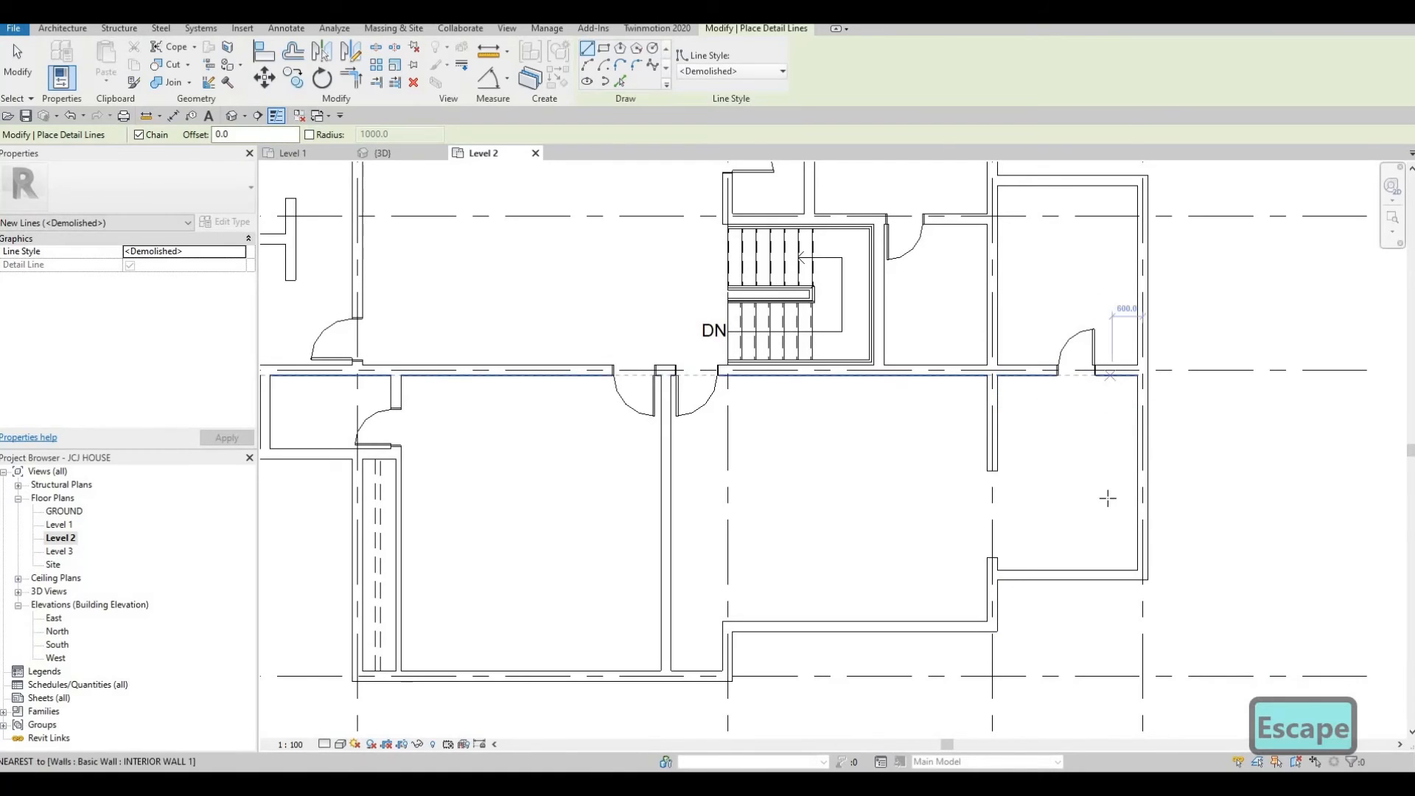
{"action": "left_click", "coordinate": [1112, 544]}
{"action": "left_click", "coordinate": [999, 544]}
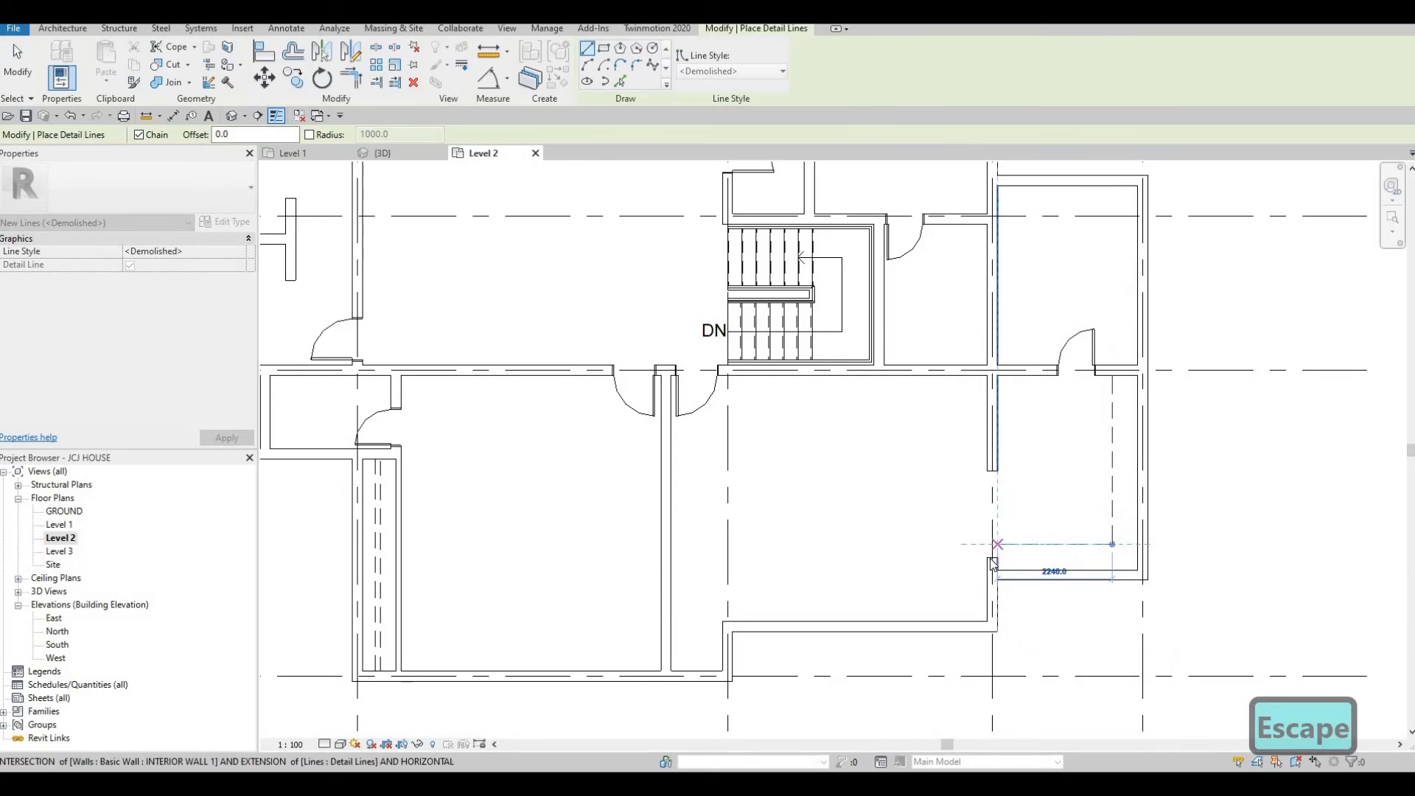
{"action": "key", "text": "Escape"}
Shorten the wall opening in the east room's west wall to about 950 mm by dragging its north end.
{"action": "scroll", "coordinate": [995, 563], "scroll_direction": "up", "scroll_amount": 2}
{"action": "left_click", "coordinate": [992, 451]}
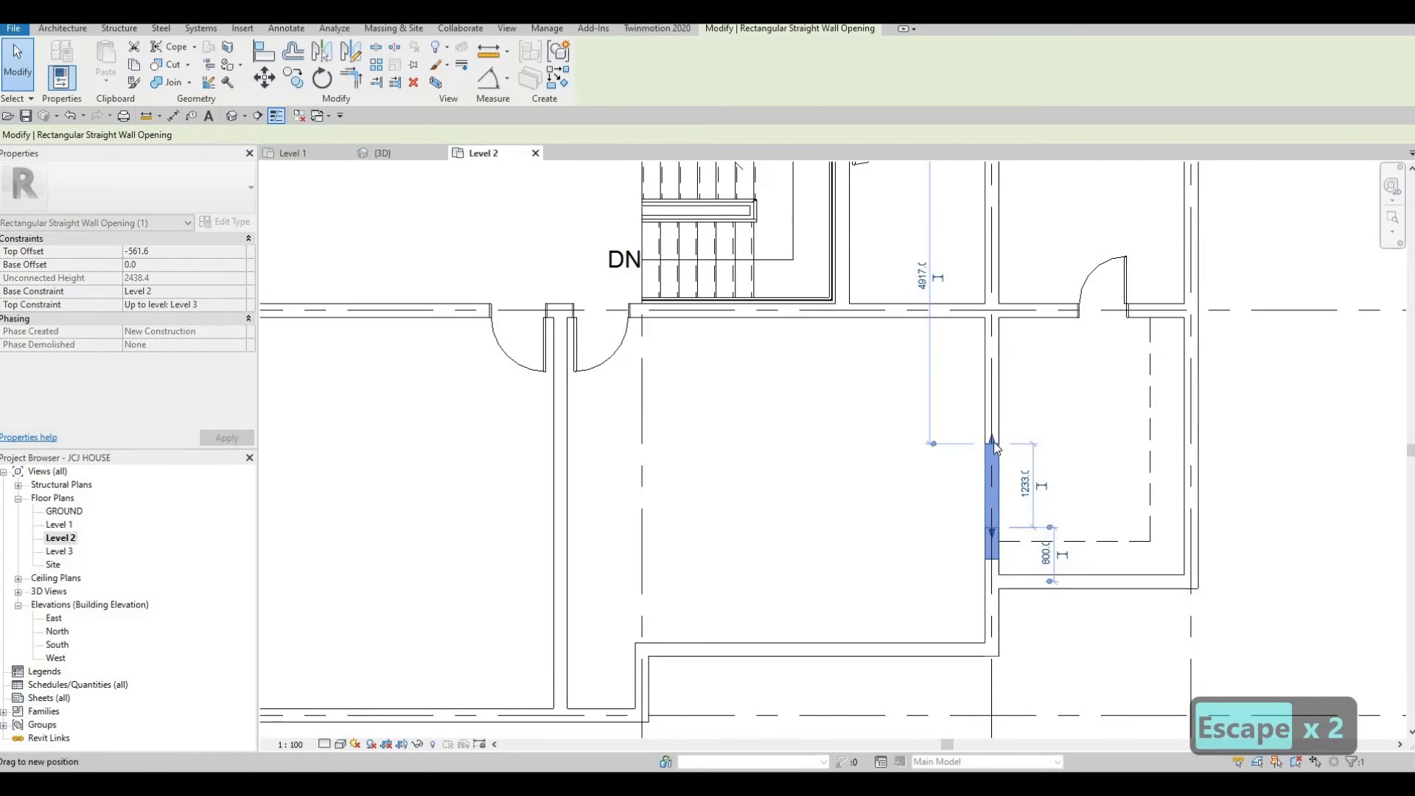
{"action": "key", "text": "Escape"}
{"action": "key", "text": "Escape"}
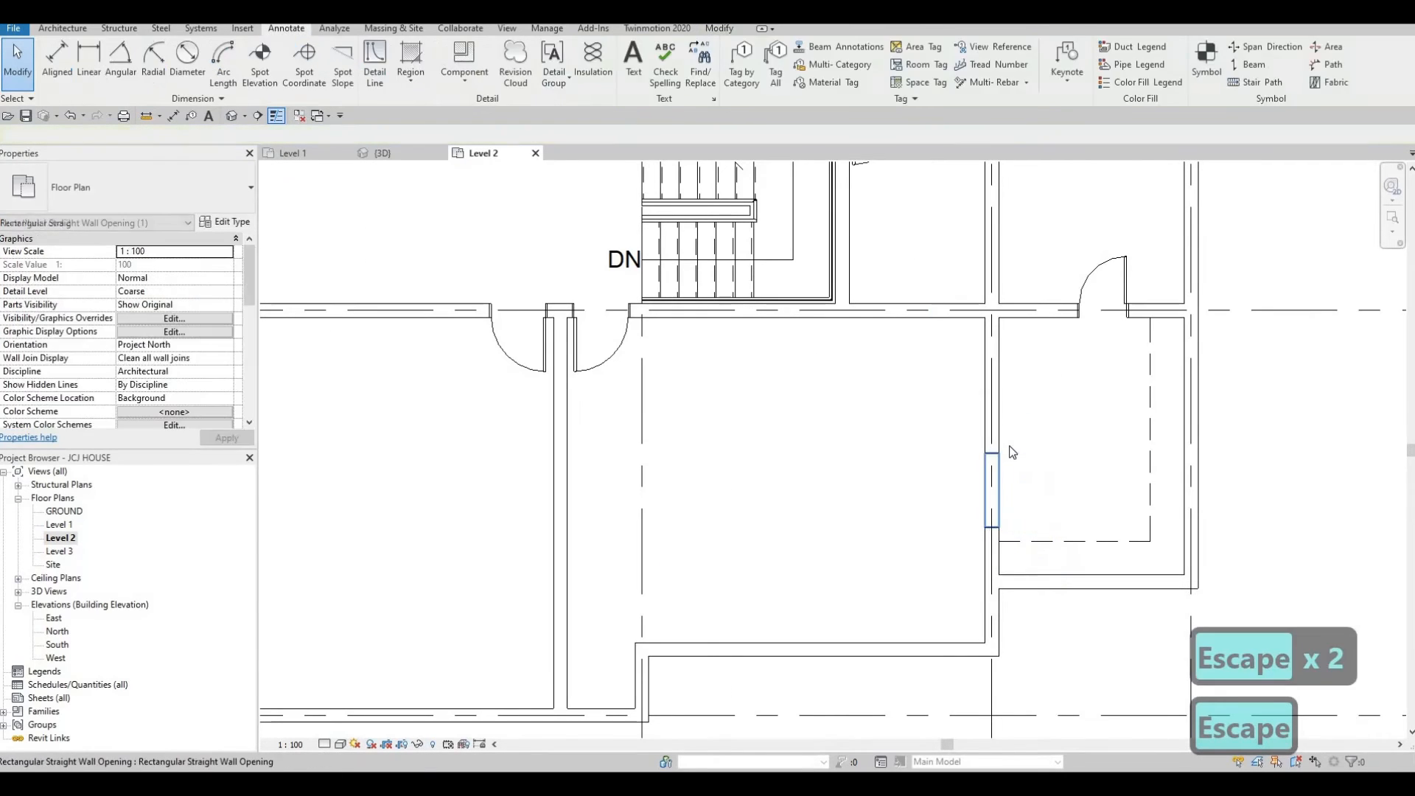
{"action": "left_click", "coordinate": [1148, 432]}
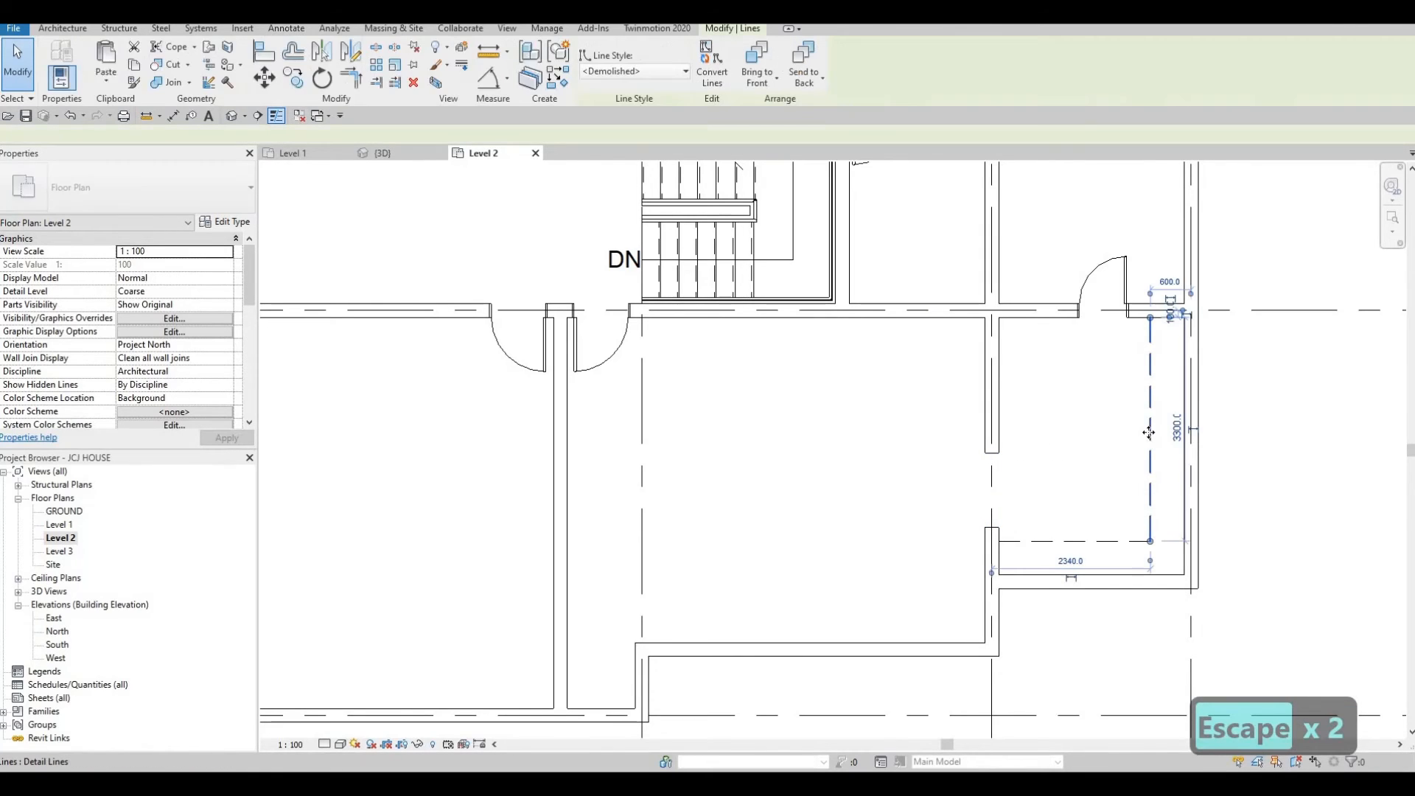
{"action": "key", "text": "Escape"}
{"action": "key", "text": "Escape"}
{"action": "left_click", "coordinate": [992, 520]}
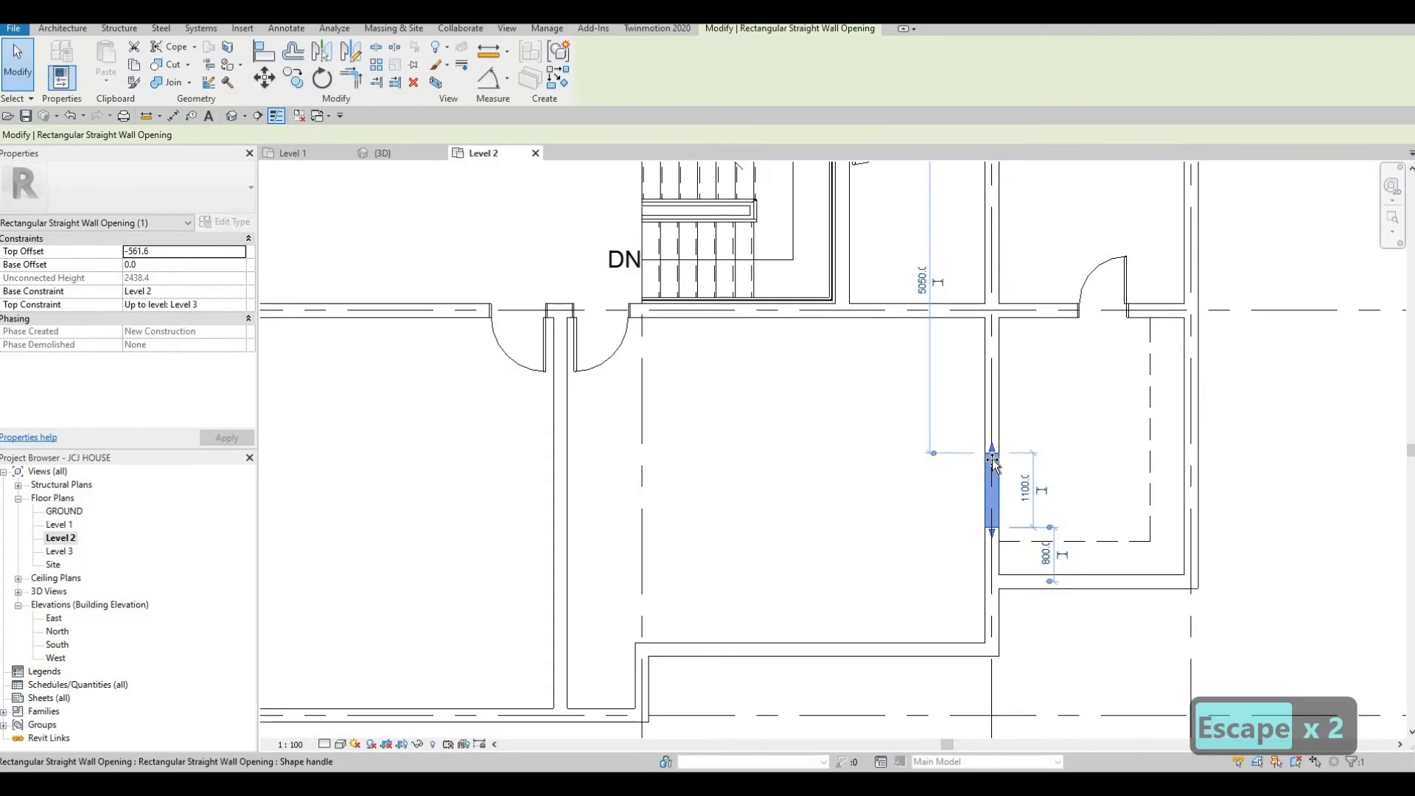
{"action": "left_click_drag", "start_coordinate": [992, 460], "coordinate": [993, 465]}
{"action": "key", "text": "Escape"}
{"action": "key", "text": "Escape"}
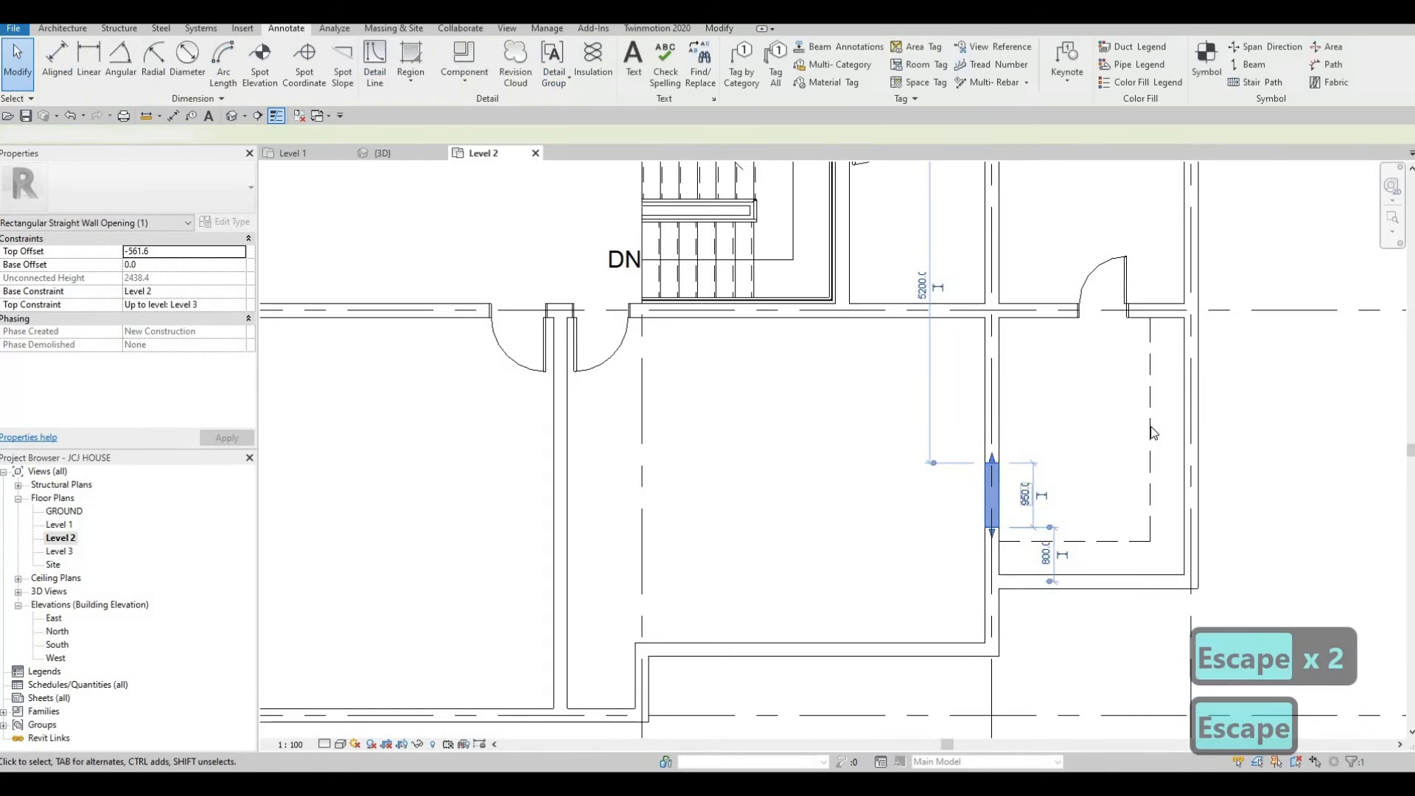
Nudge the horizontal detail line north.
{"action": "left_click", "coordinate": [1067, 539]}
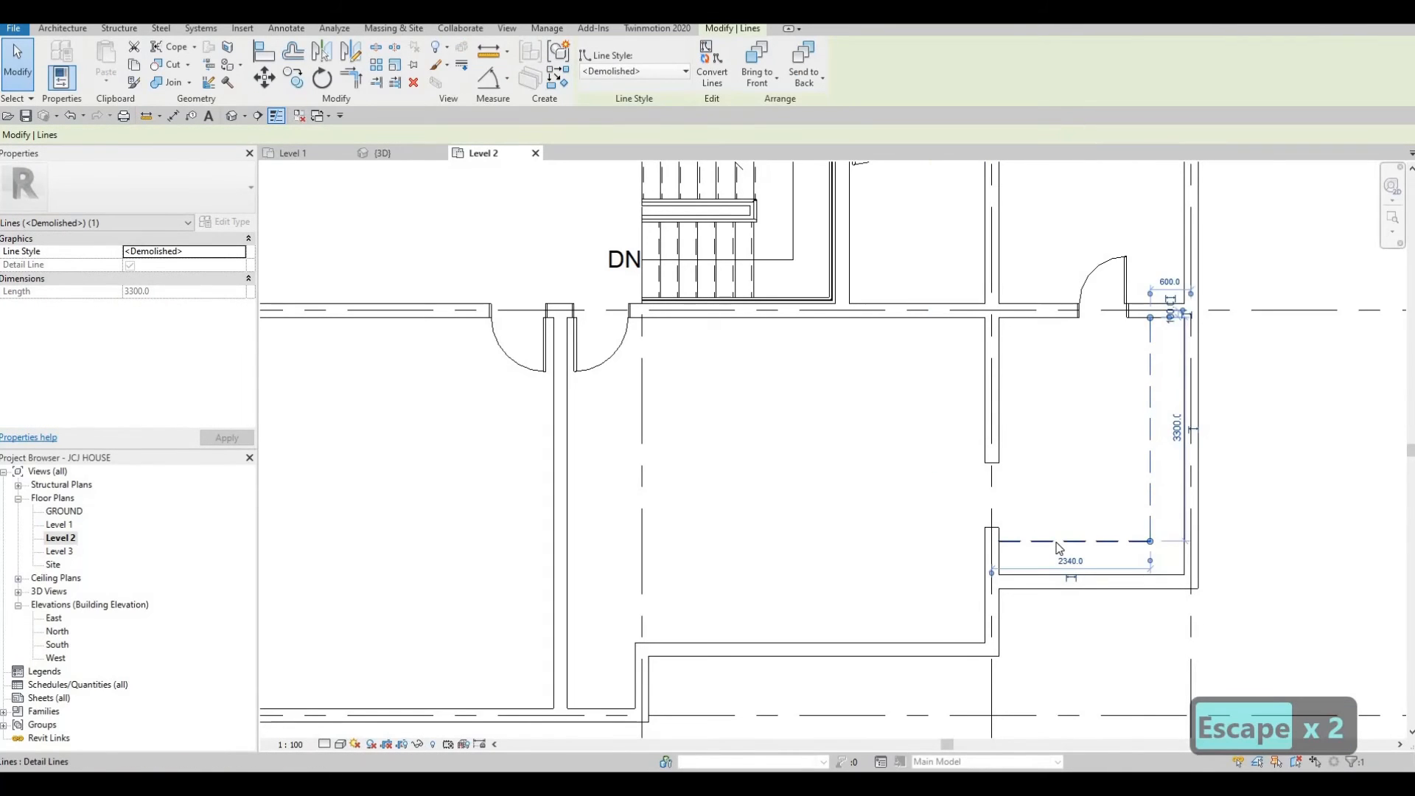
{"action": "left_click", "coordinate": [1059, 543]}
{"action": "key", "text": "Up"}
{"action": "key", "text": "Up"}
{"action": "key", "text": "Up"}
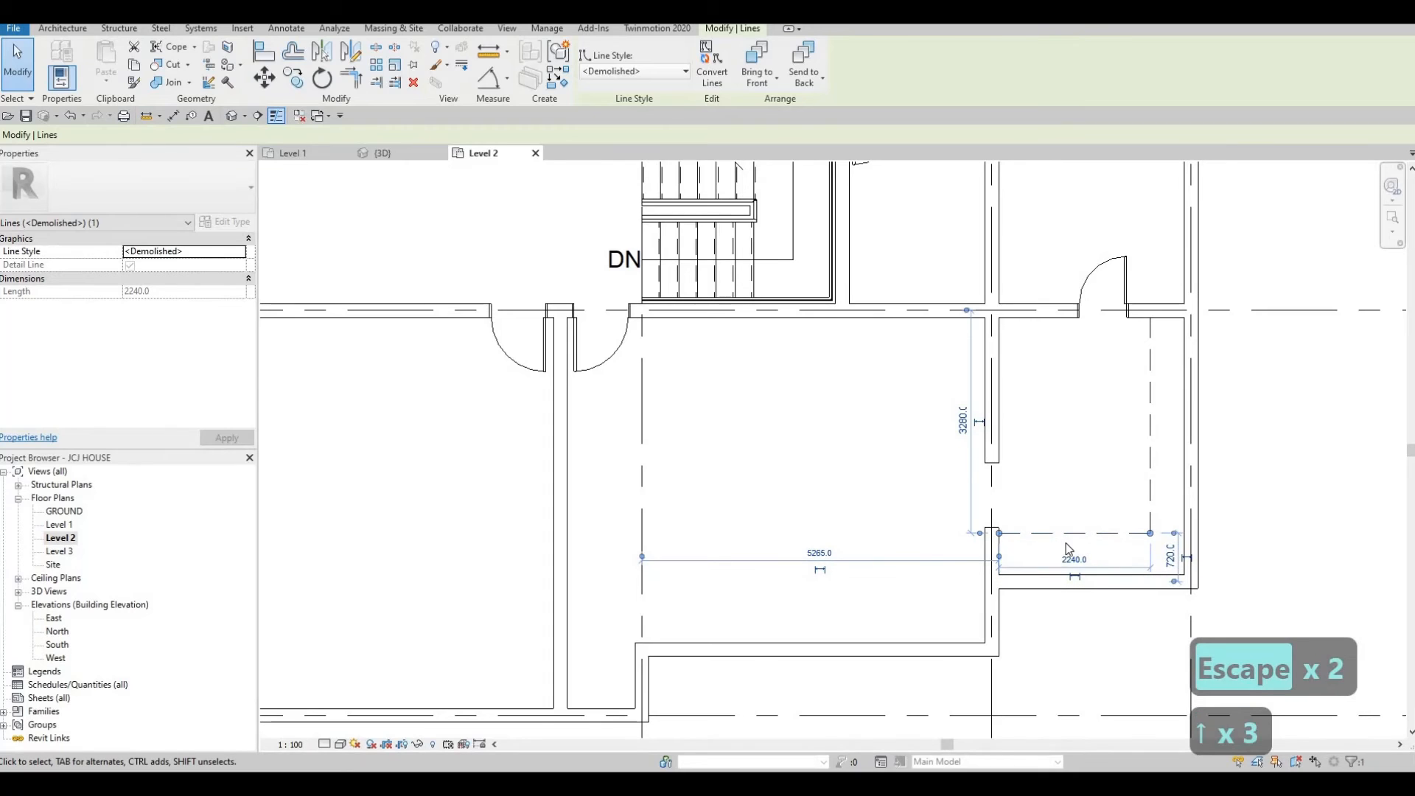
{"action": "key", "text": "Escape"}
Nudge the vertical detail line west.
{"action": "left_click", "coordinate": [1149, 432]}
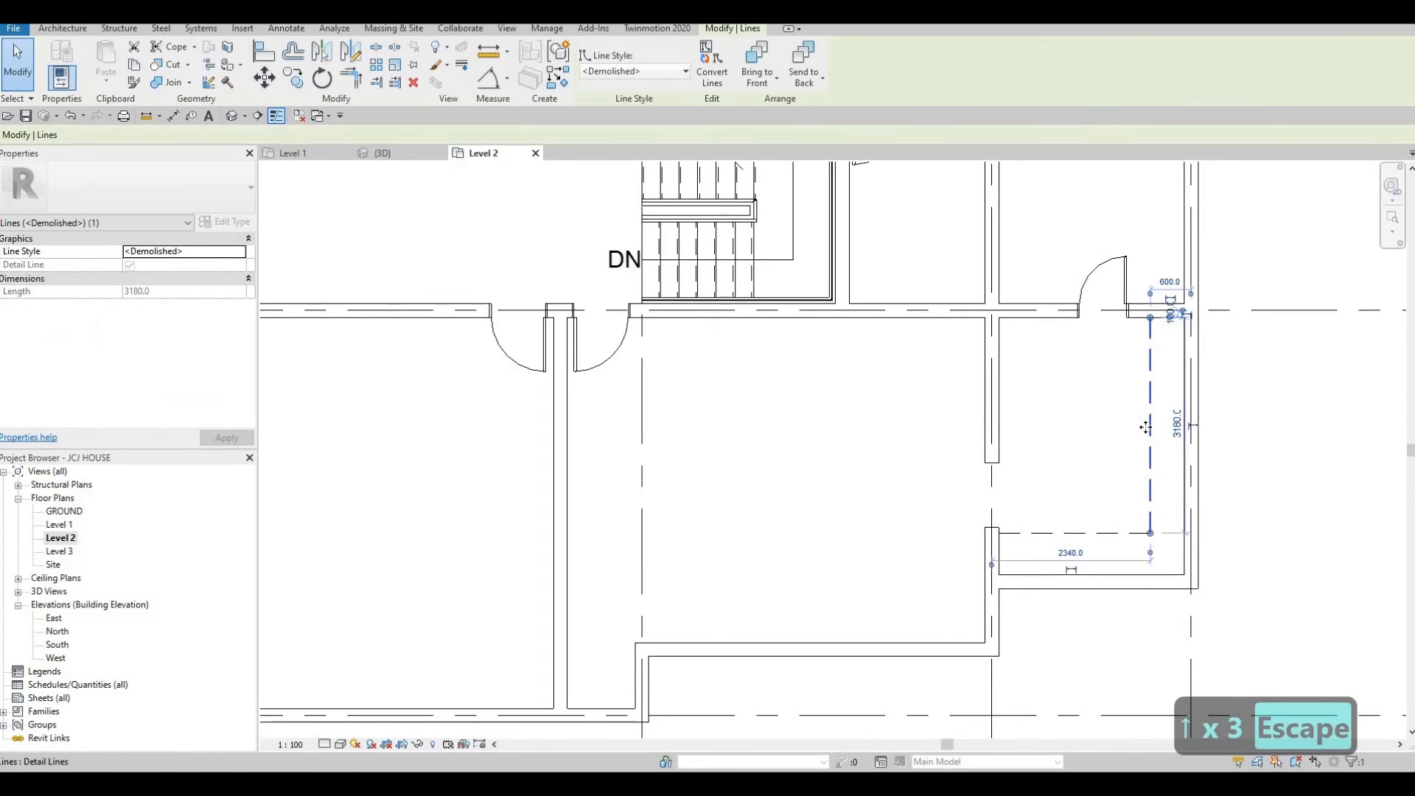
{"action": "key", "text": "Left"}
{"action": "key", "text": "Escape"}
Nudge the wall opening in the east room's west wall north.
{"action": "left_click", "coordinate": [991, 518]}
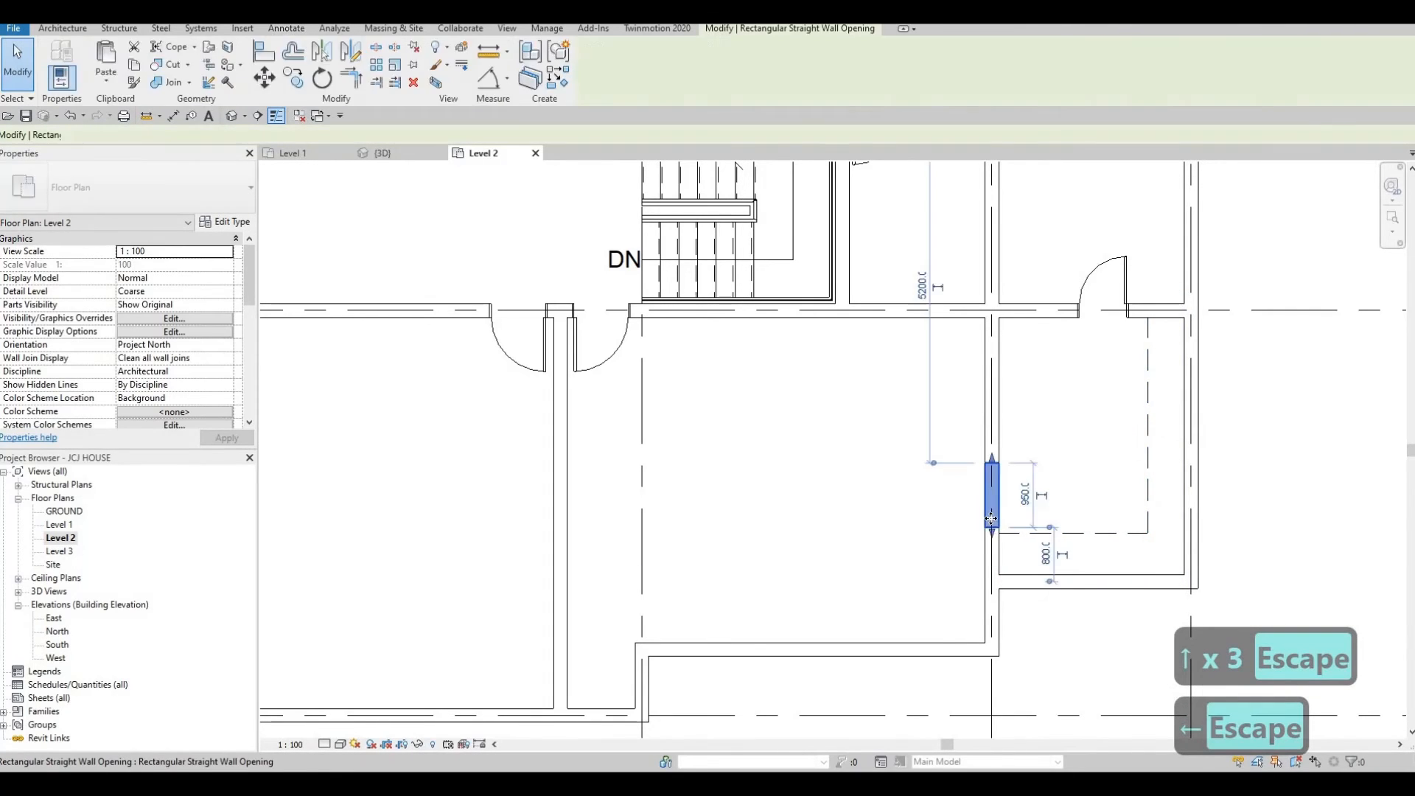
{"action": "key", "text": "Up"}
{"action": "key", "text": "Up"}
{"action": "key", "text": "Up"}
{"action": "key", "text": "Escape"}
{"action": "key", "text": "Escape"}
{"action": "key", "text": "Escape"}
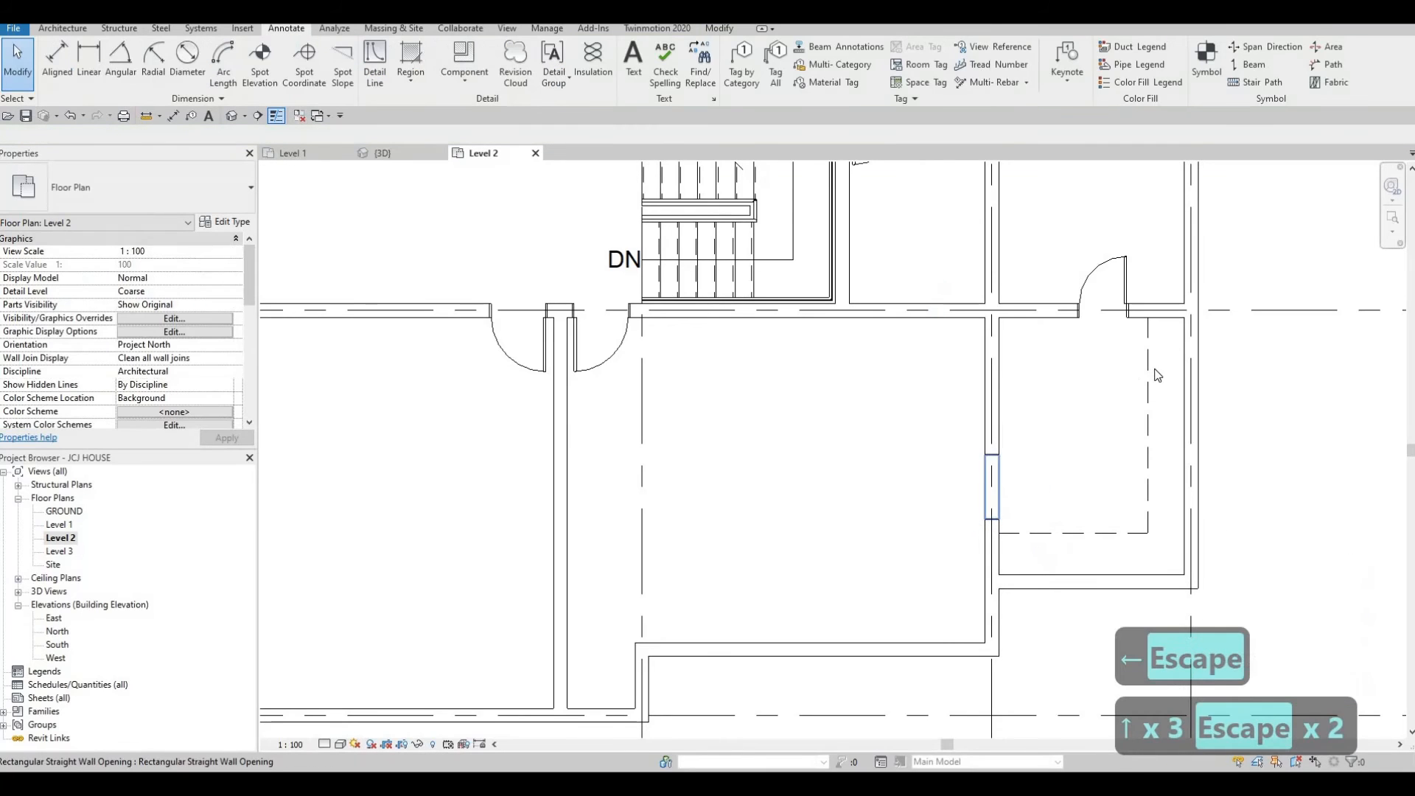
Draw a similar demolished detail line about 1840 mm long running south from the north wall, west of the east room's door.
{"action": "left_click", "coordinate": [1146, 378]}
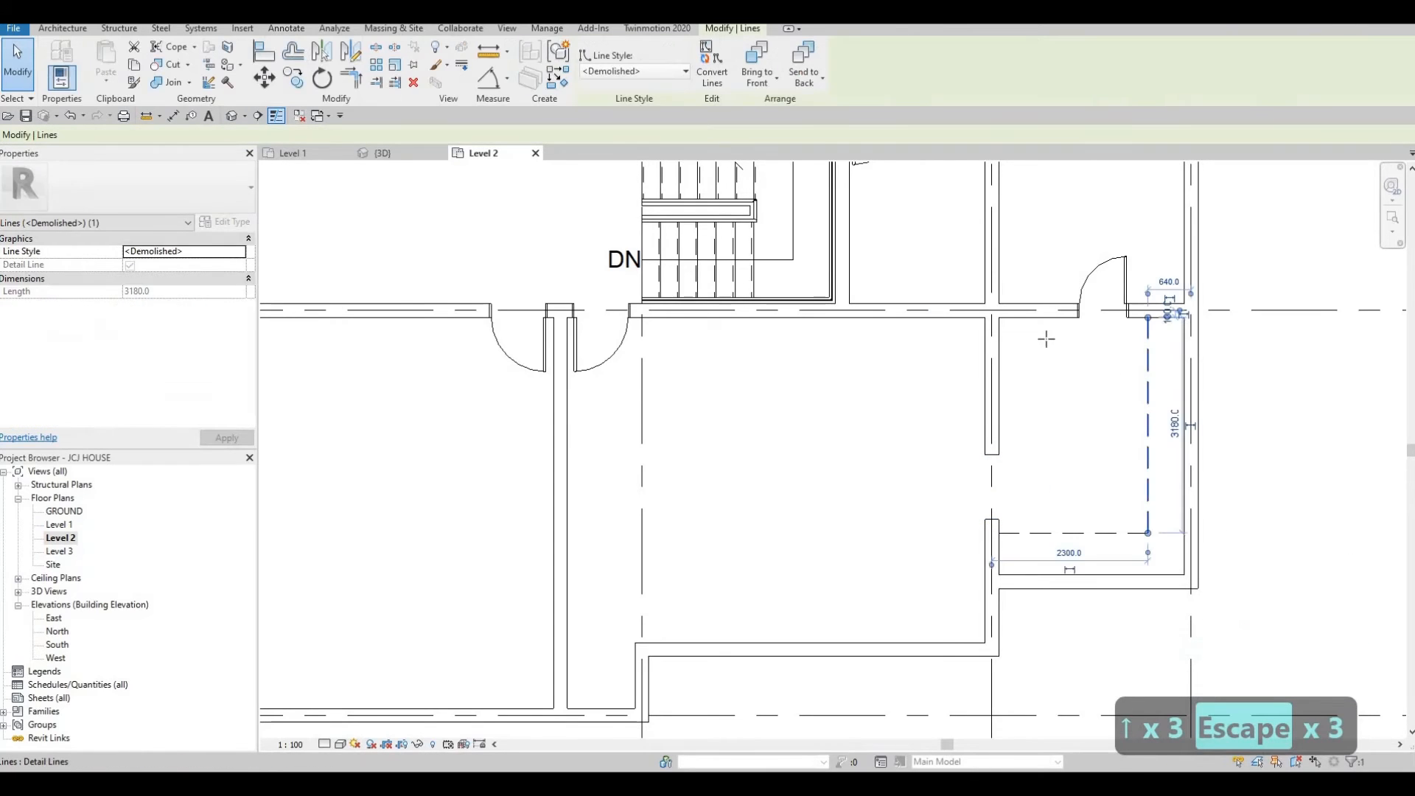
{"action": "key", "text": "c"}
{"action": "key", "text": "s"}
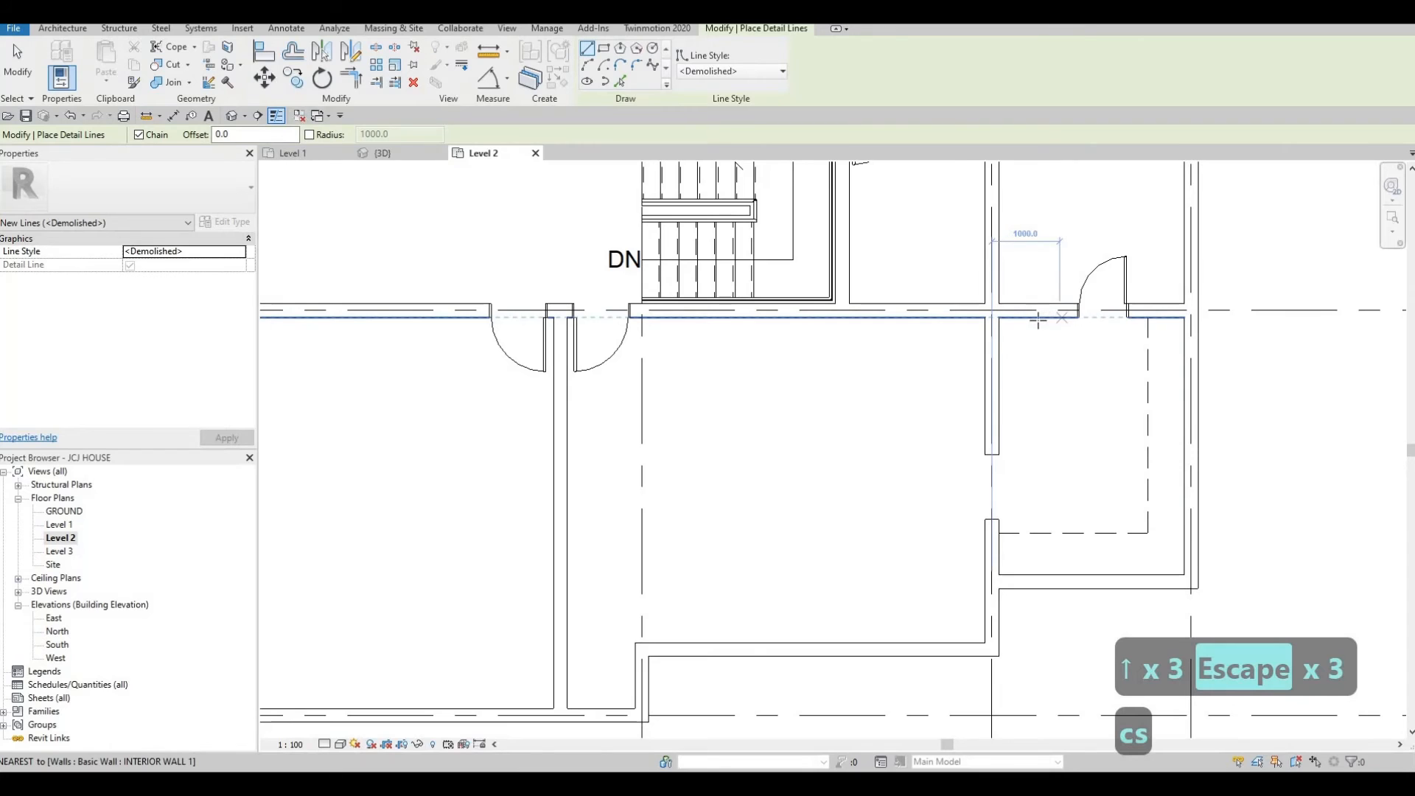
{"action": "left_click", "coordinate": [1033, 317]}
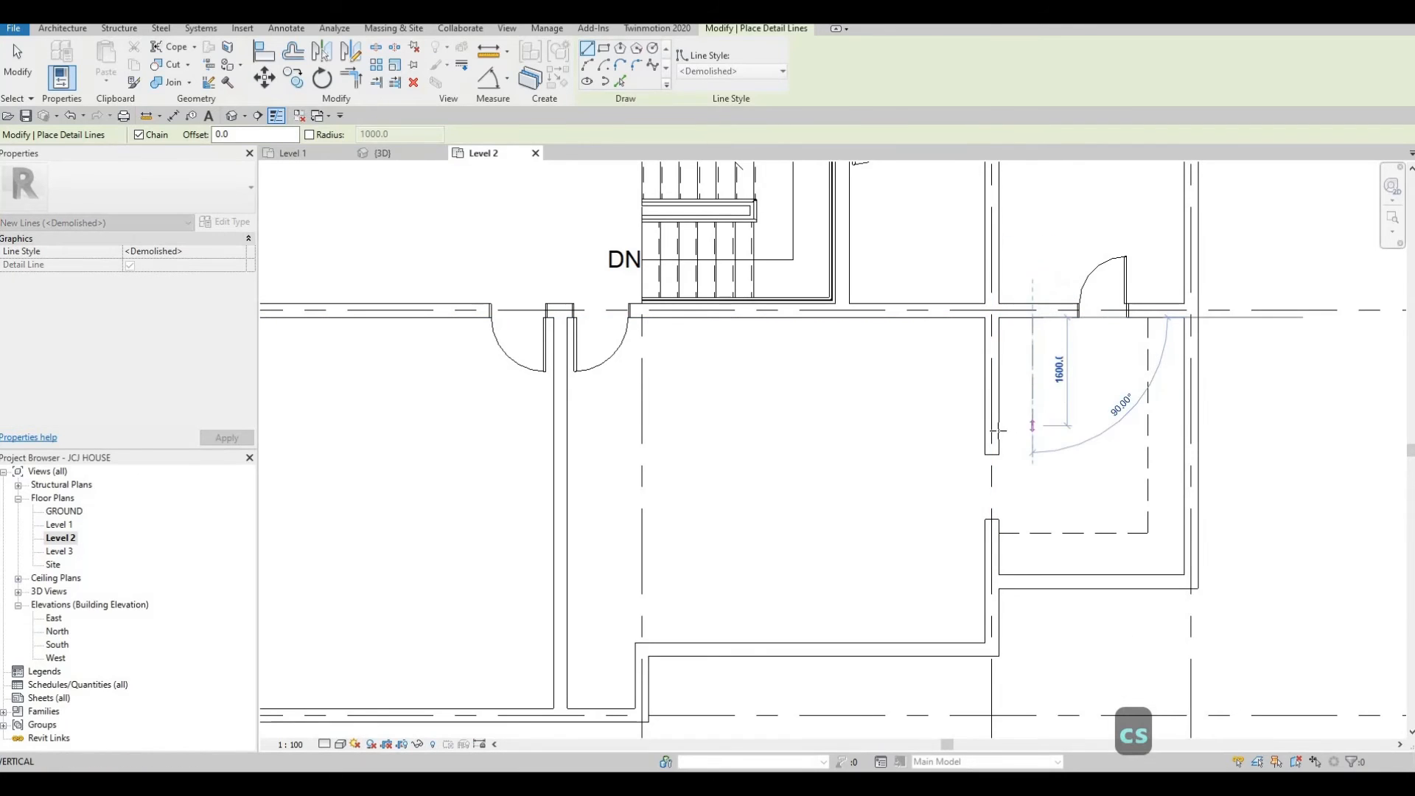
{"action": "left_click", "coordinate": [1024, 431]}
{"action": "key", "text": "Escape"}
{"action": "key", "text": "Escape"}
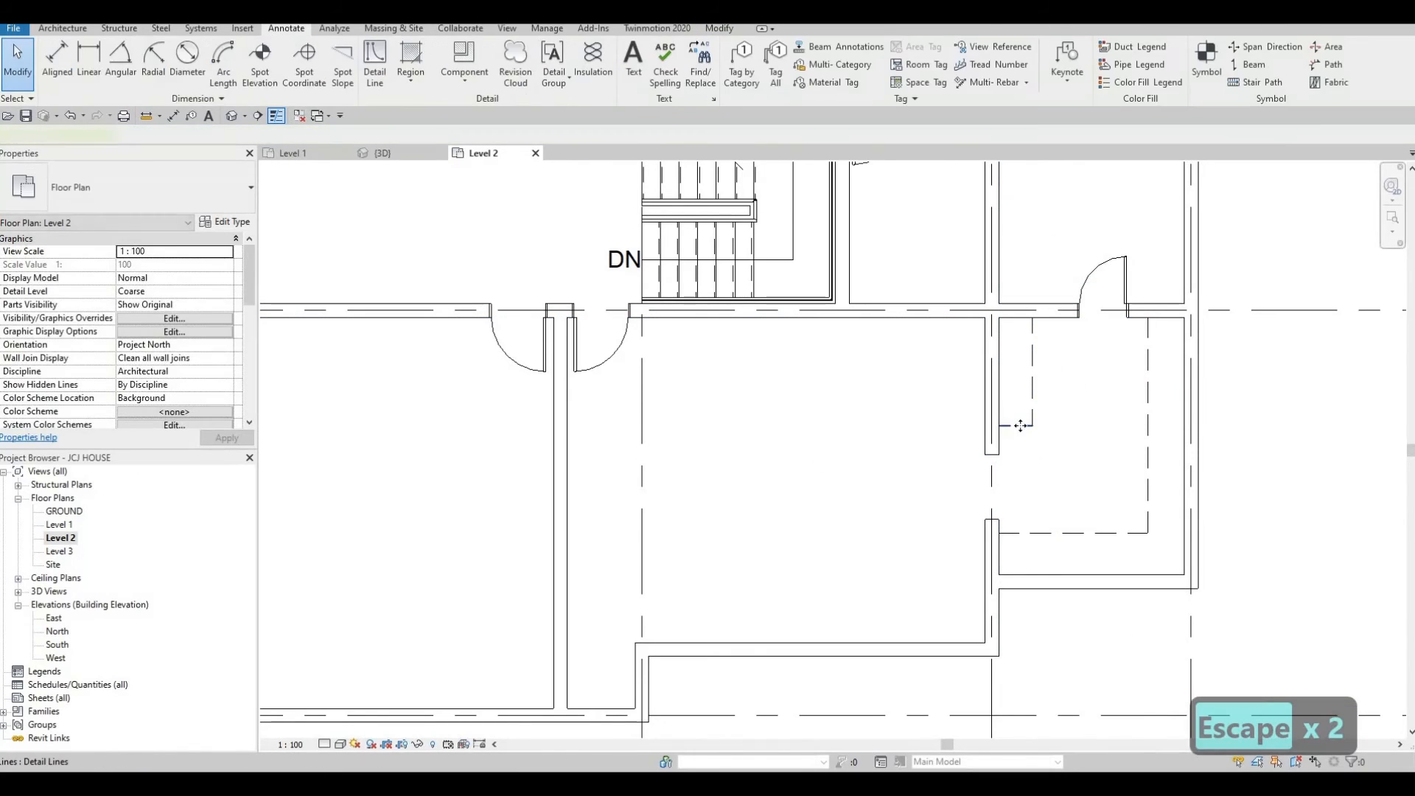
Nudge the short horizontal demolished detail line at the new line's foot south and slightly east.
{"action": "left_click", "coordinate": [1025, 431]}
{"action": "key", "text": "Down"}
{"action": "key", "text": "Down"}
{"action": "key", "text": "Down"}
{"action": "key", "text": "Down"}
{"action": "key", "text": "Down"}
{"action": "key", "text": "Down"}
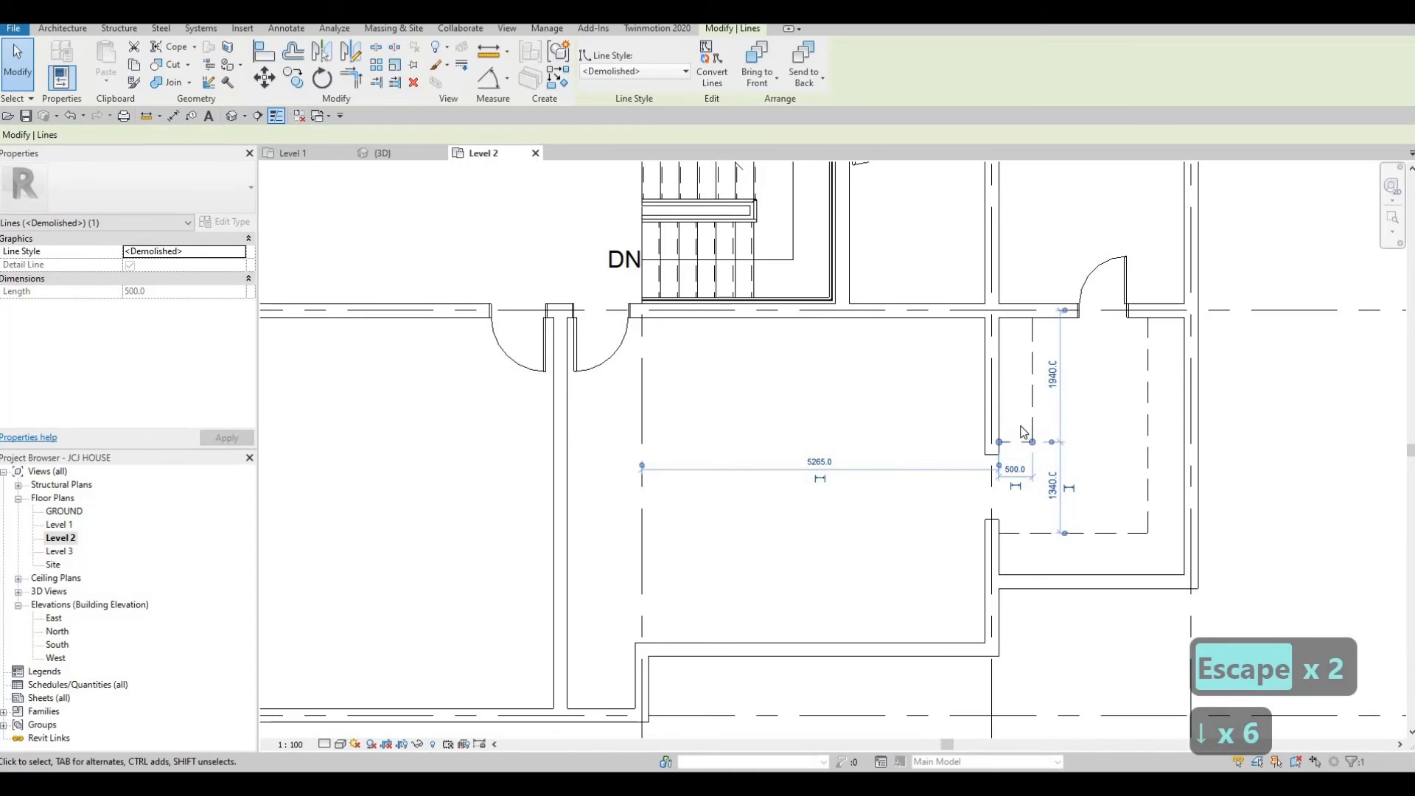
{"action": "key", "text": "Right"}
{"action": "key", "text": "Right"}
{"action": "key", "text": "Escape"}
Nudge the new vertical demolished detail line east.
{"action": "left_click", "coordinate": [1033, 385]}
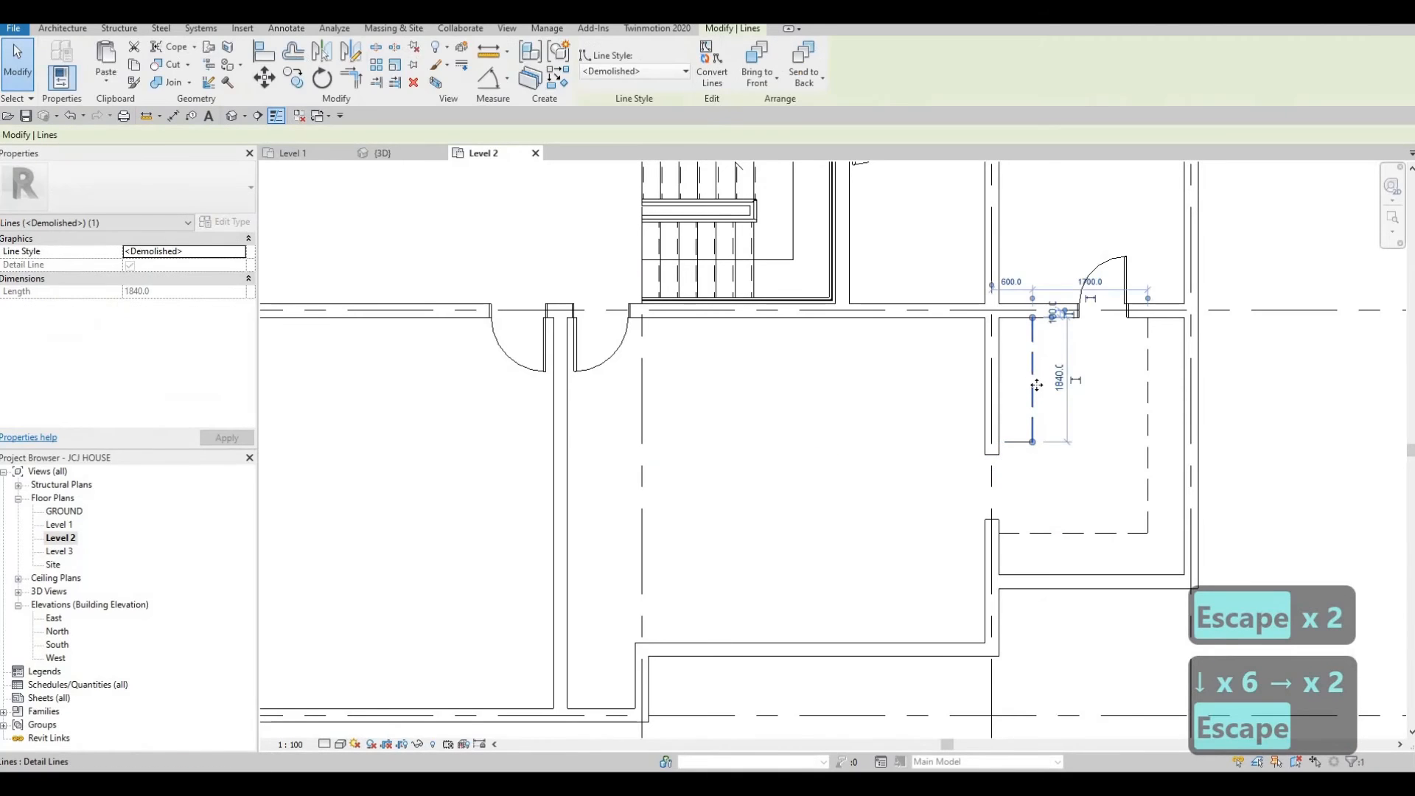
{"action": "key", "text": "Right"}
{"action": "key", "text": "Right"}
{"action": "key", "text": "Right"}
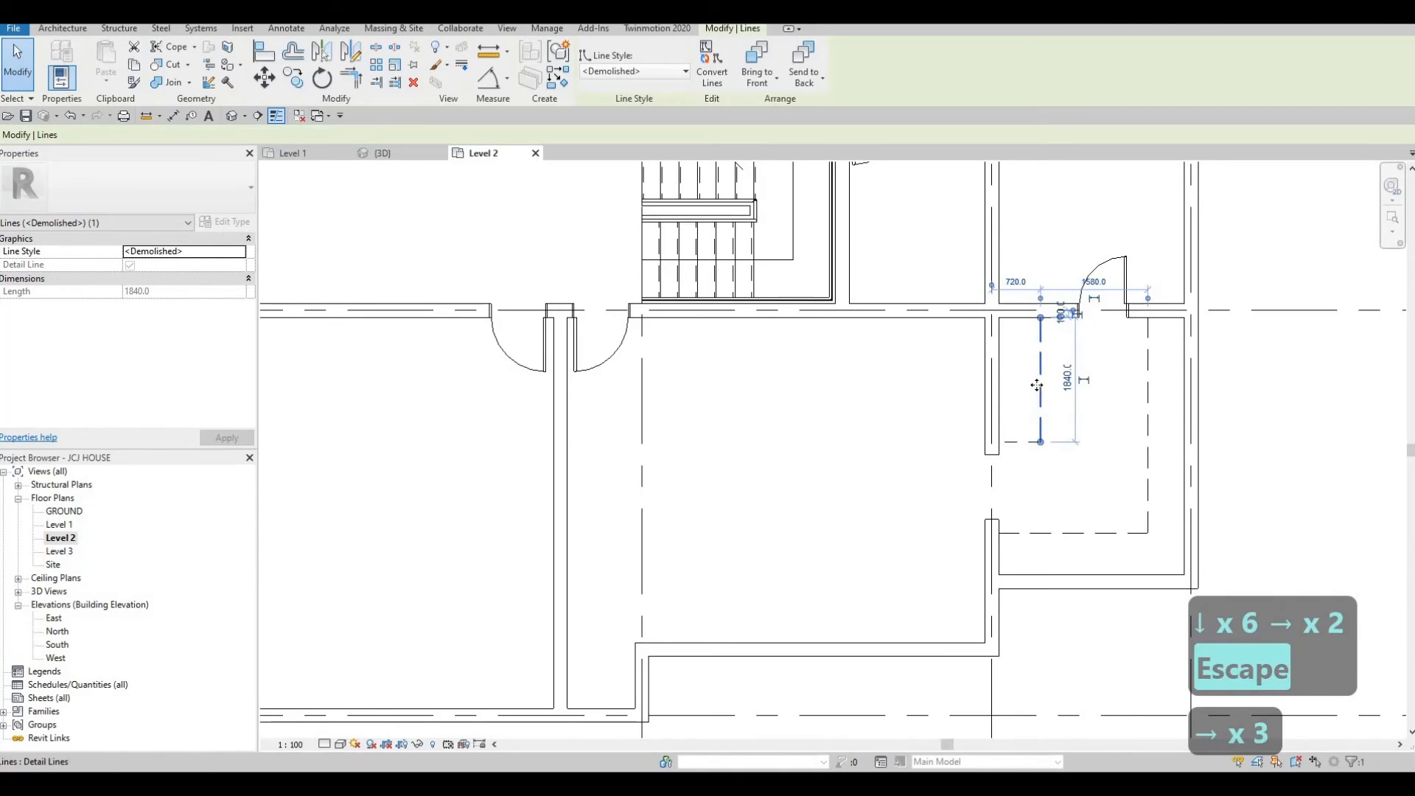
Extend the short horizontal detail line's west end to the wall, making it about 620 mm long.
{"action": "left_click", "coordinate": [1004, 443]}
{"action": "left_click_drag", "start_coordinate": [1004, 442], "coordinate": [1000, 442]}
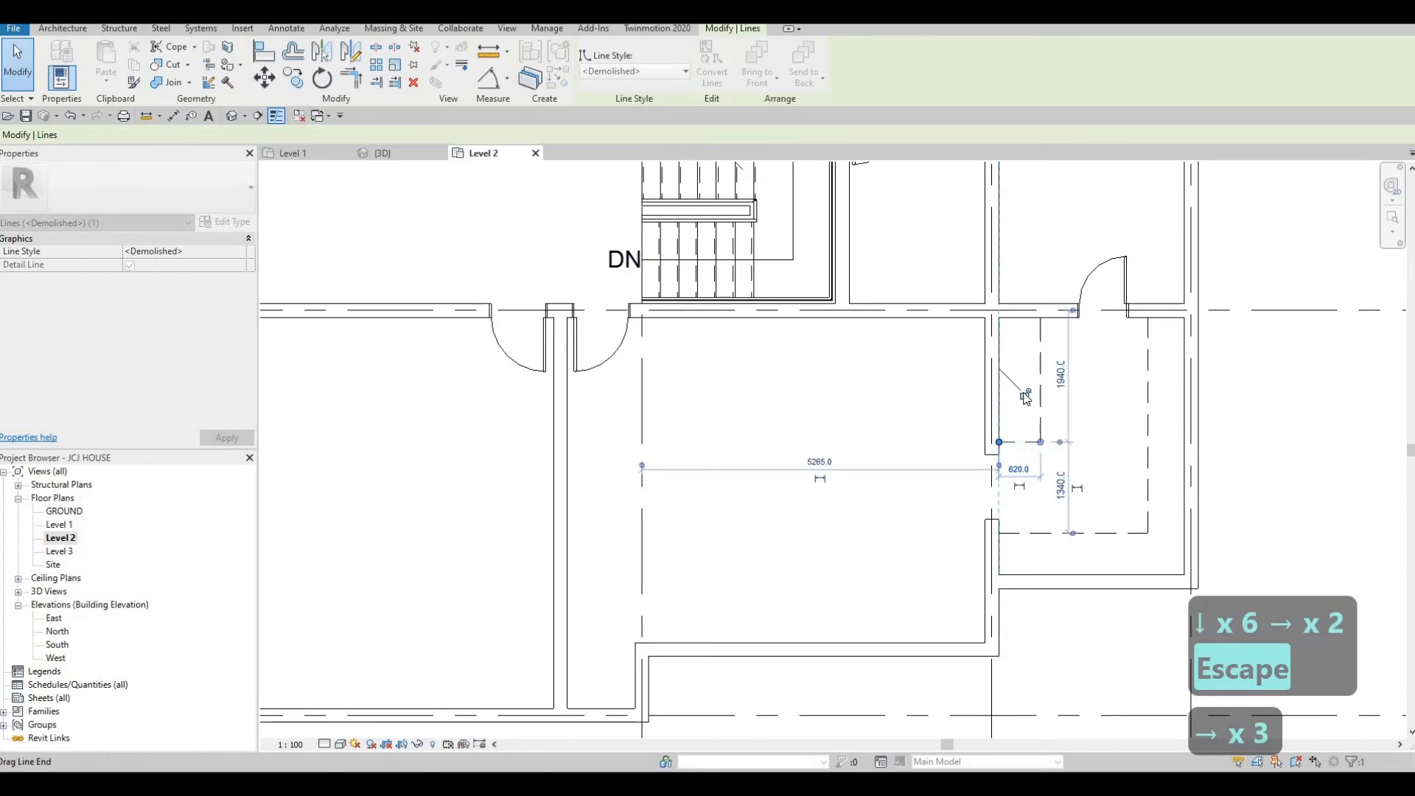
{"action": "key", "text": "Escape"}
{"action": "key", "text": "Escape"}
Draw a chain of similar demolished detail lines in the room below grid C: west from the wall stub, south, then east.
{"action": "left_click", "coordinate": [1041, 368]}
{"action": "key", "text": "c"}
{"action": "key", "text": "s"}
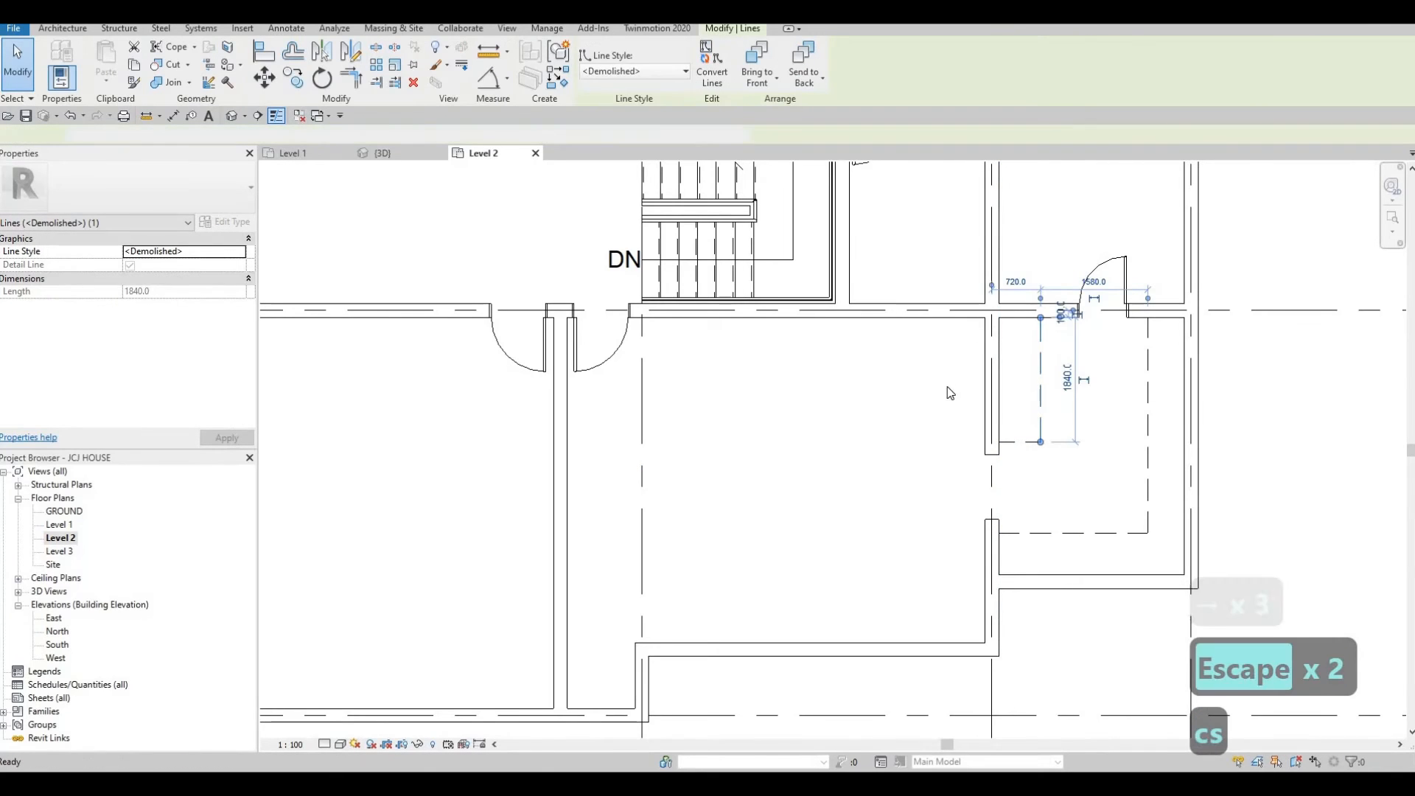
{"action": "scroll", "coordinate": [982, 323], "scroll_direction": "down", "scroll_amount": 2}
{"action": "scroll", "coordinate": [823, 345], "scroll_direction": "down", "scroll_amount": 2}
{"action": "middle_click_drag", "start_coordinate": [824, 346], "coordinate": [1050, 533]}
{"action": "scroll", "coordinate": [1051, 532], "scroll_direction": "down", "scroll_amount": 1}
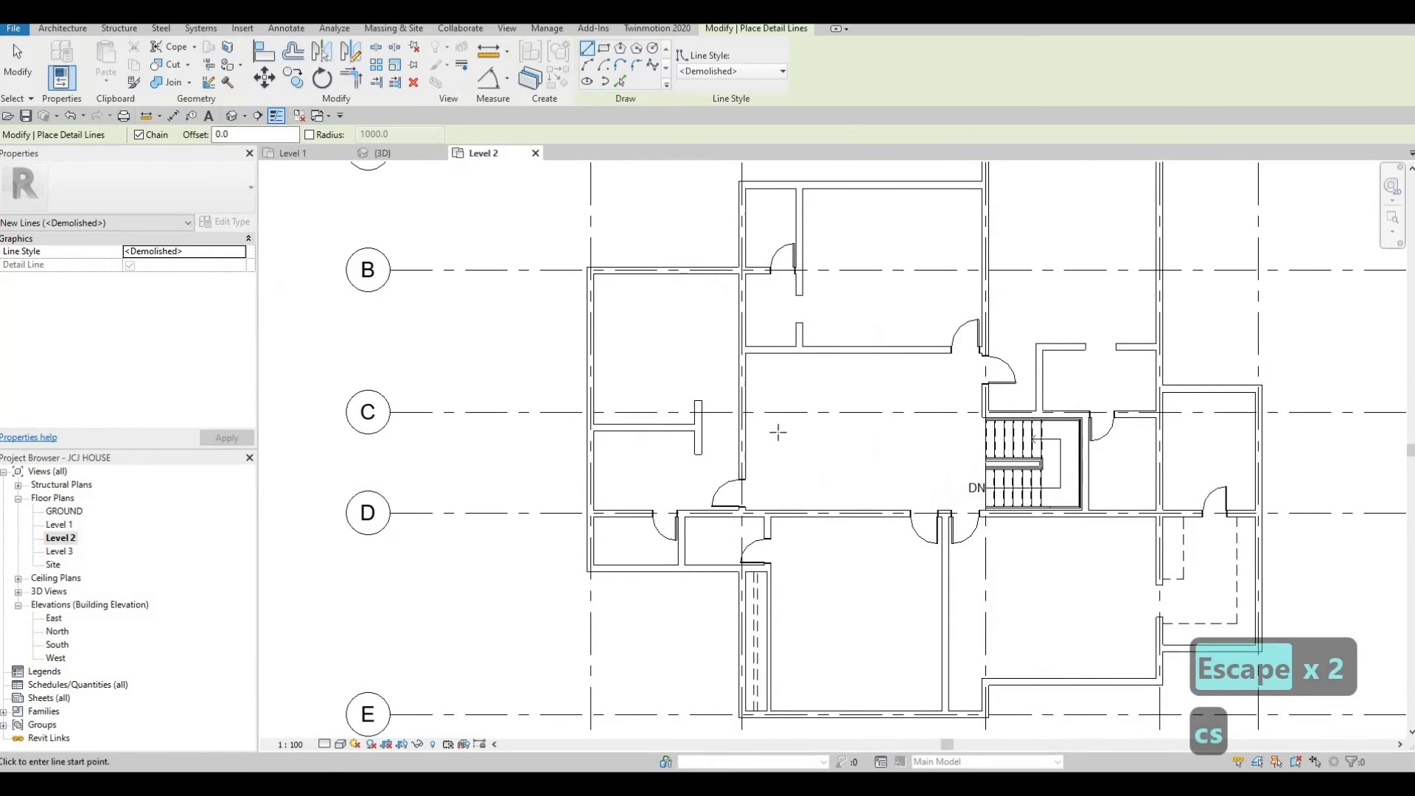
{"action": "middle_click_drag", "start_coordinate": [817, 475], "coordinate": [869, 405]}
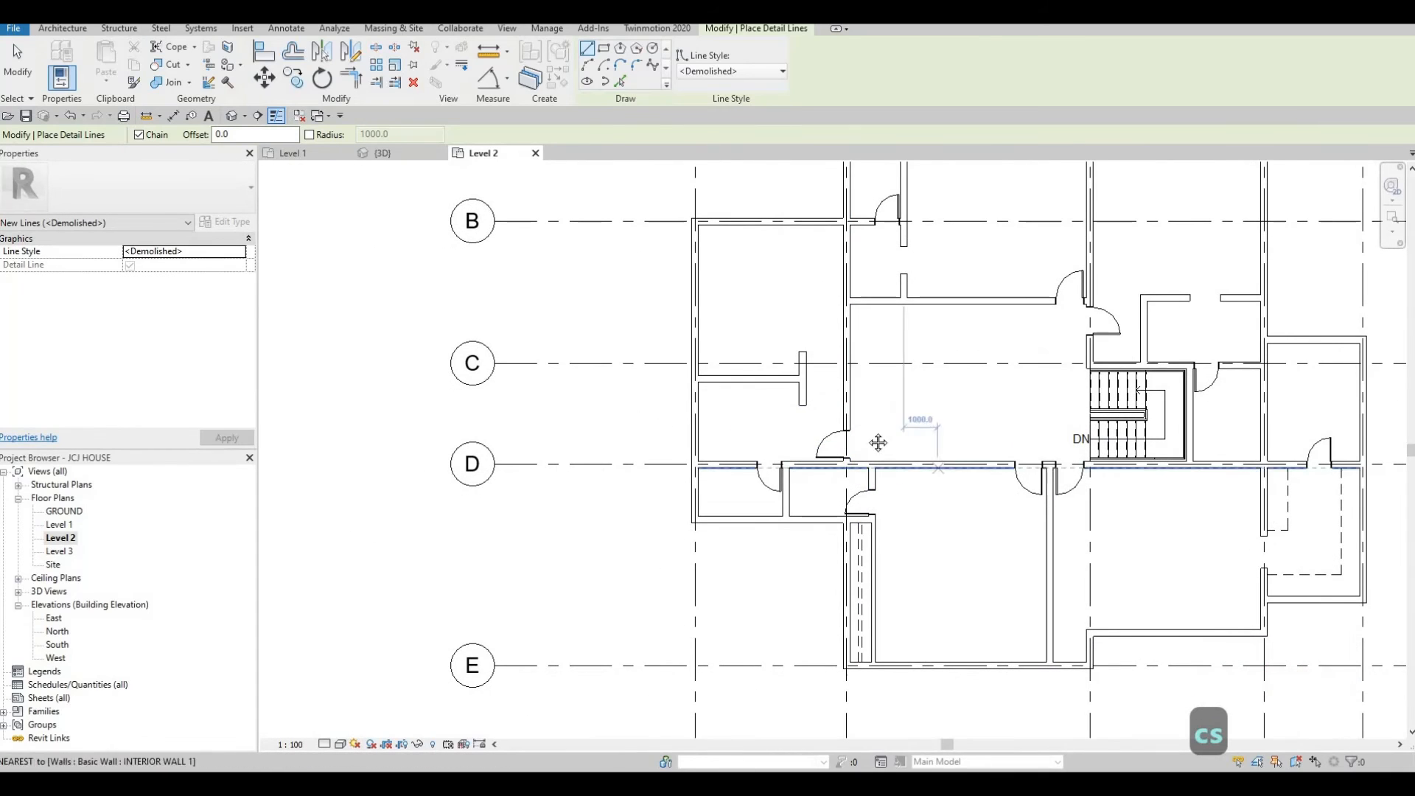
{"action": "middle_click_drag", "start_coordinate": [786, 419], "coordinate": [799, 445]}
{"action": "scroll", "coordinate": [770, 418], "scroll_direction": "up", "scroll_amount": 3}
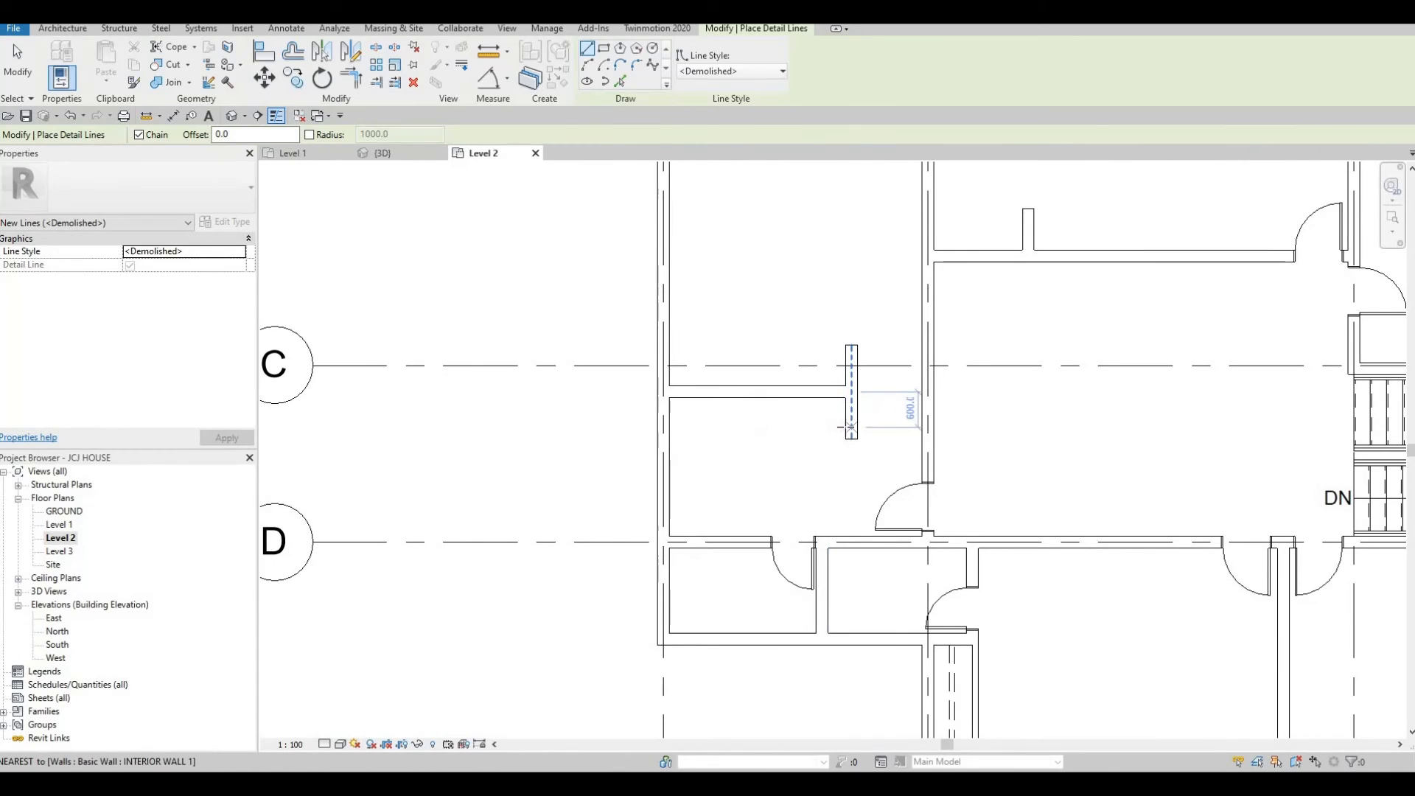
{"action": "left_click", "coordinate": [845, 427]}
{"action": "left_click", "coordinate": [690, 427]}
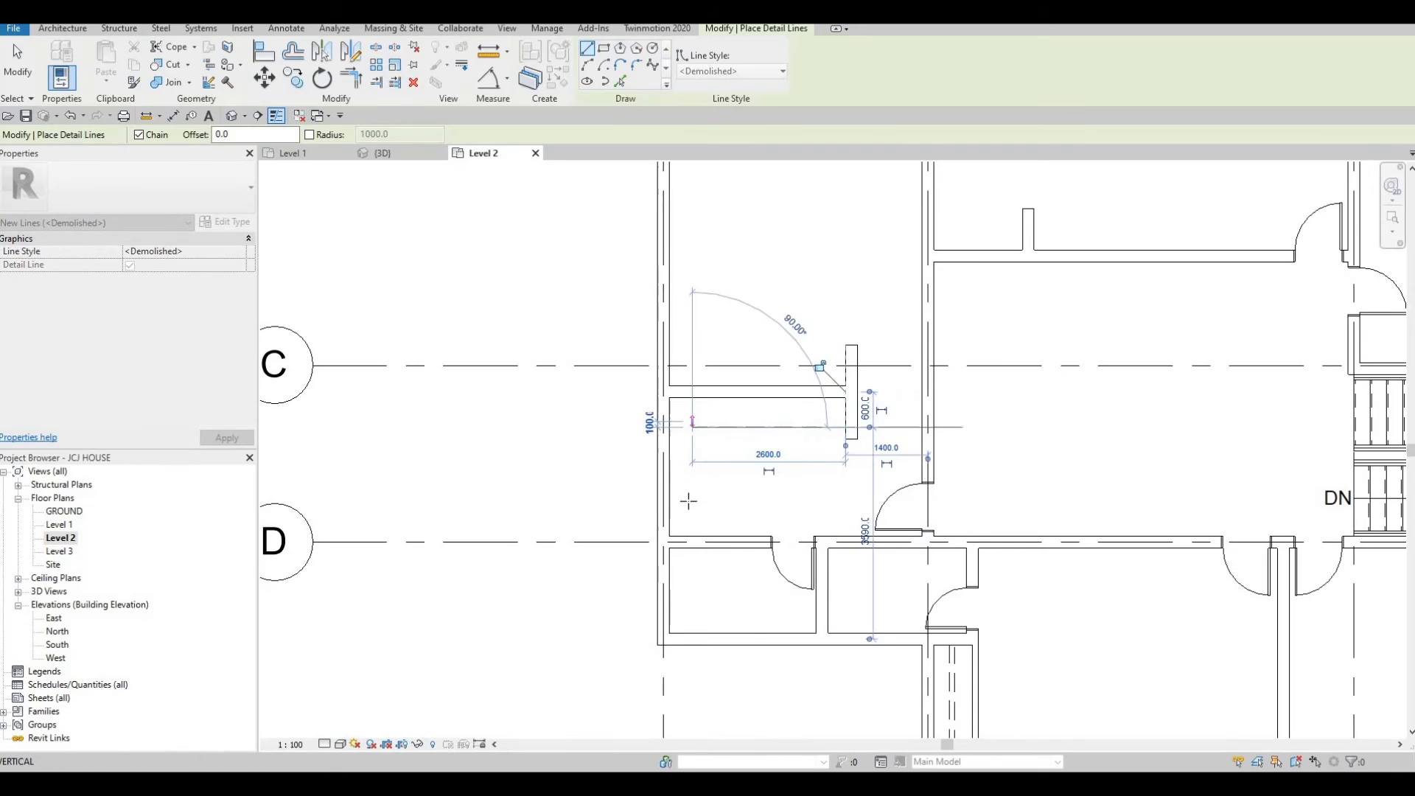
{"action": "left_click", "coordinate": [762, 503]}
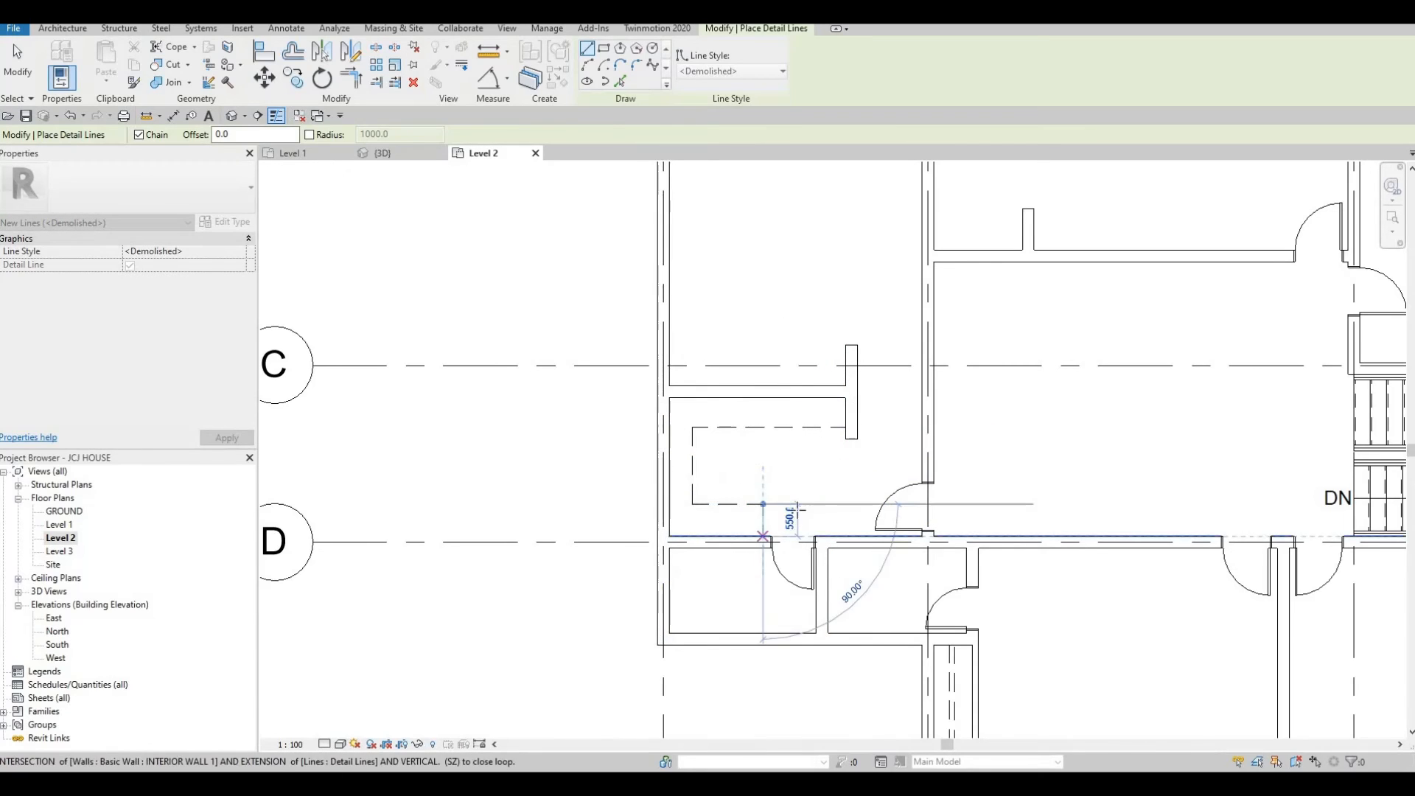
{"action": "key", "text": "Escape"}
{"action": "key", "text": "Escape"}
Nudge the vertical segment of the new demolished detail lines east.
{"action": "scroll", "coordinate": [767, 516], "scroll_direction": "down", "scroll_amount": 3}
{"action": "scroll", "coordinate": [720, 474], "scroll_direction": "up", "scroll_amount": 2}
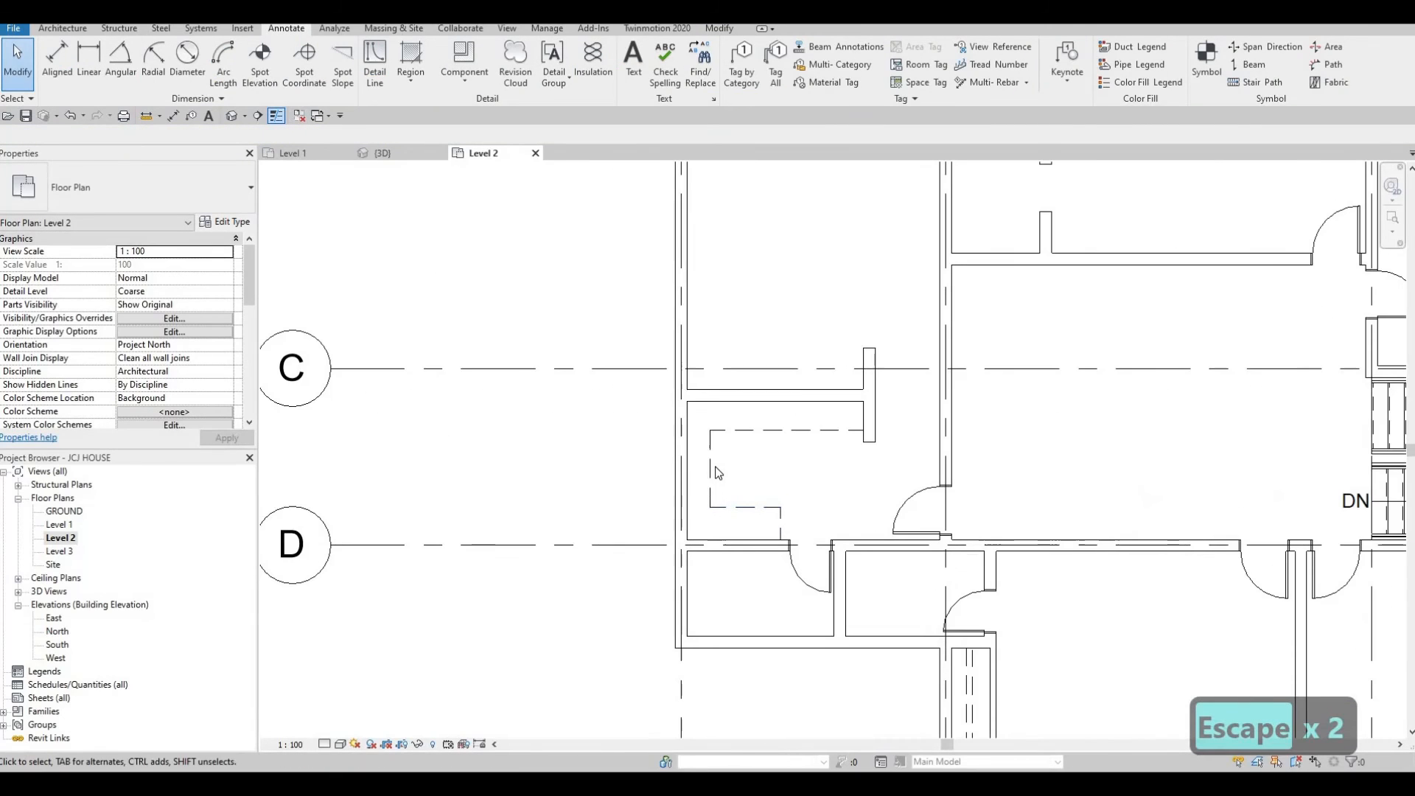
{"action": "left_click", "coordinate": [712, 466]}
{"action": "key", "text": "Right"}
{"action": "key", "text": "Right"}
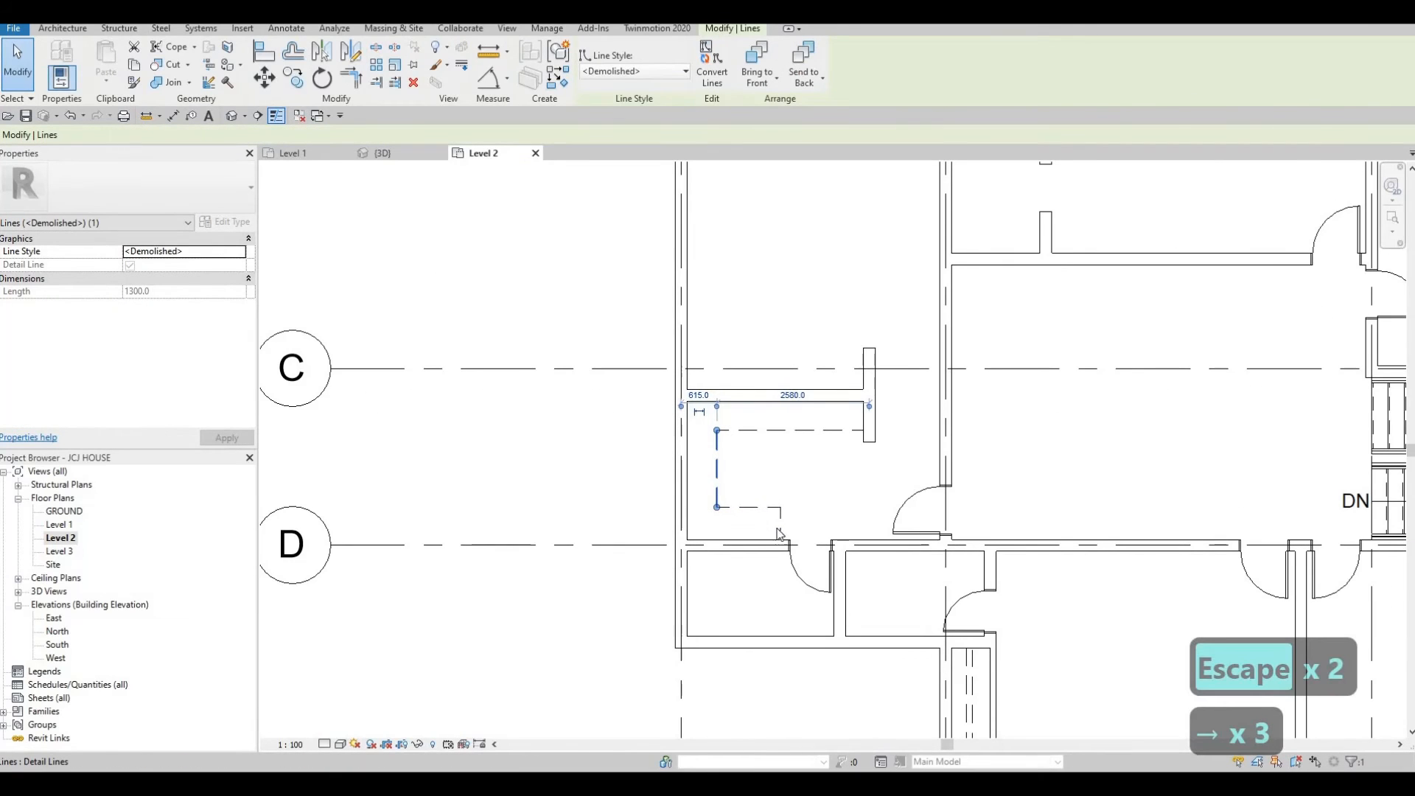
{"action": "key", "text": "Escape"}
{"action": "key", "text": "Escape"}
Nudge the bottom horizontal segment of those detail lines south.
{"action": "left_click", "coordinate": [765, 510]}
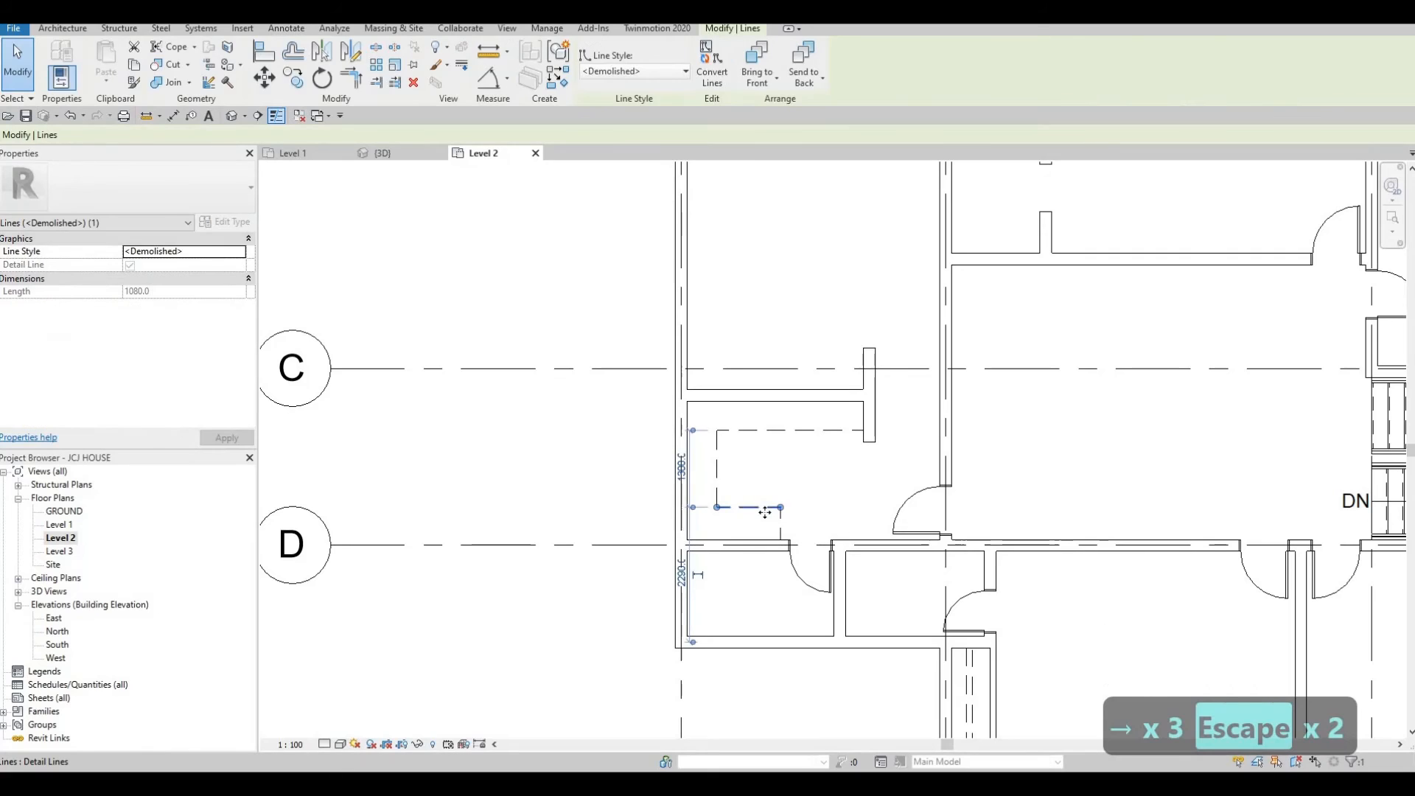
{"action": "key", "text": "Down"}
{"action": "key", "text": "Escape"}
{"action": "key", "text": "Escape"}
Draw two similar vertical demolished detail lines running south from the wall ends in the small room above the stairs.
{"action": "scroll", "coordinate": [868, 487], "scroll_direction": "down", "scroll_amount": 3}
{"action": "mouse_move", "coordinate": [1021, 461]}
{"action": "middle_mouse_down"}
{"action": "mouse_move", "coordinate": [841, 460]}
{"action": "mouse_move", "coordinate": [809, 494]}
{"action": "middle_mouse_up"}
{"action": "scroll", "coordinate": [854, 472], "scroll_direction": "down", "scroll_amount": 1}
{"action": "middle_click_drag", "start_coordinate": [944, 376], "coordinate": [876, 403]}
{"action": "scroll", "coordinate": [969, 529], "scroll_direction": "up", "scroll_amount": 2}
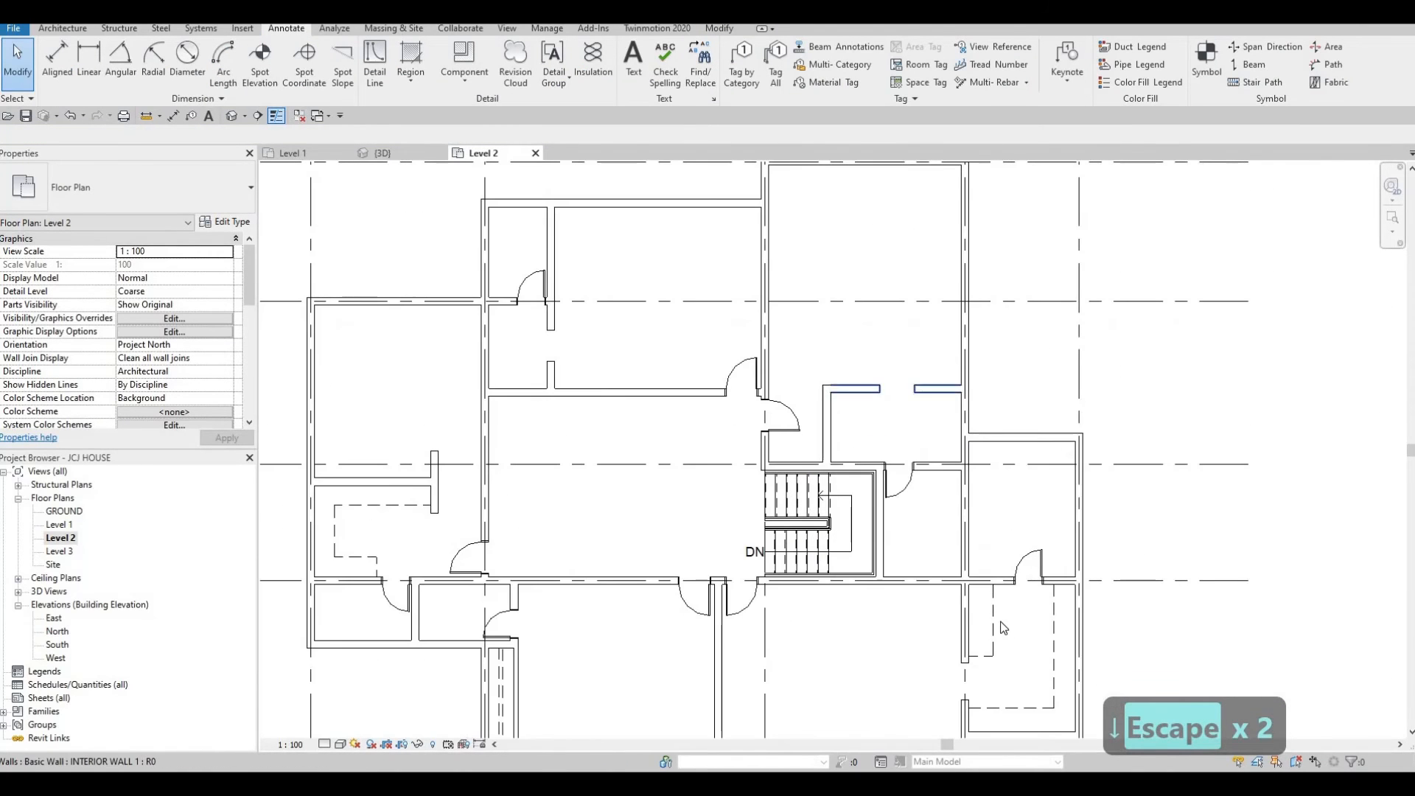
{"action": "left_click", "coordinate": [991, 593]}
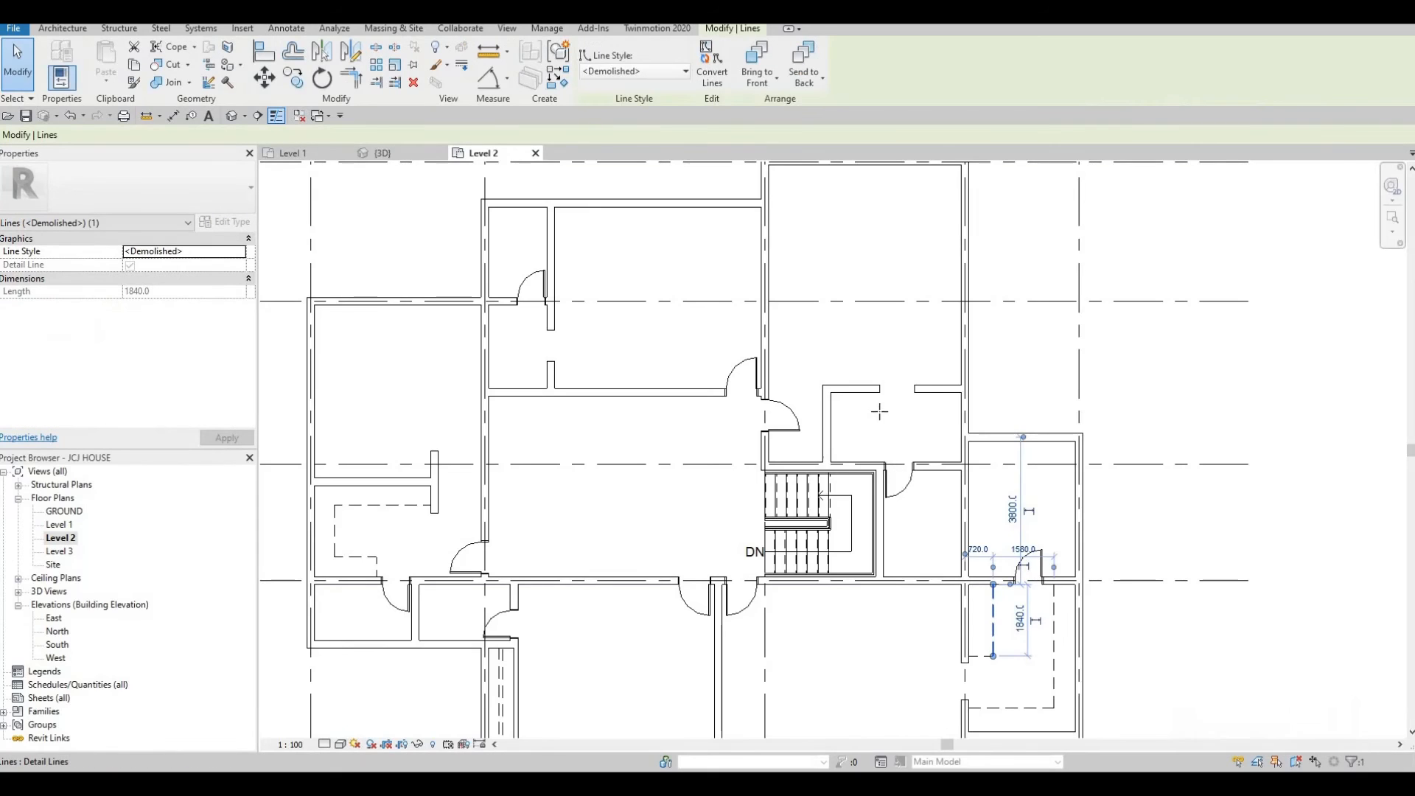
{"action": "key", "text": "c"}
{"action": "key", "text": "s"}
{"action": "scroll", "coordinate": [942, 373], "scroll_direction": "up", "scroll_amount": 2}
{"action": "left_click", "coordinate": [950, 366]}
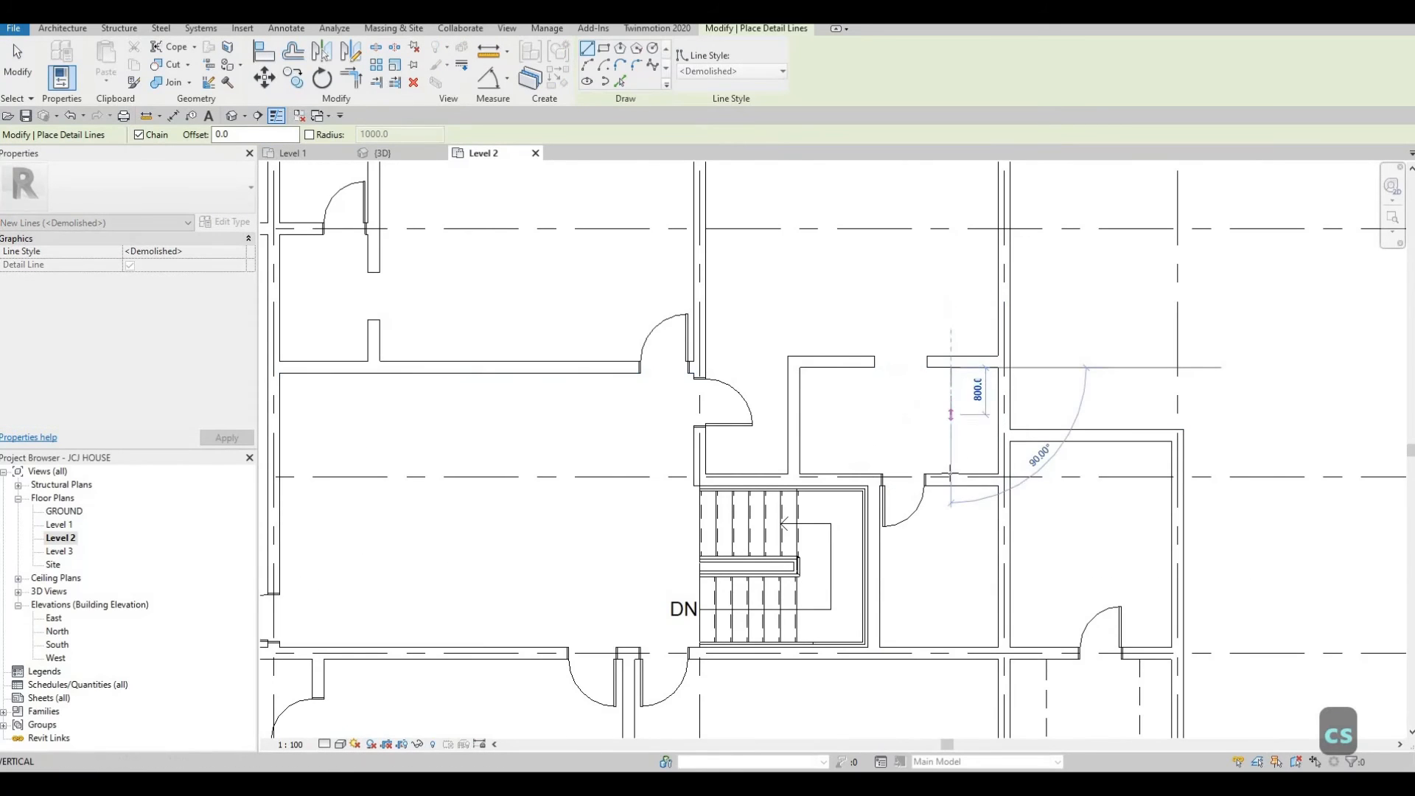
{"action": "key", "text": "Escape"}
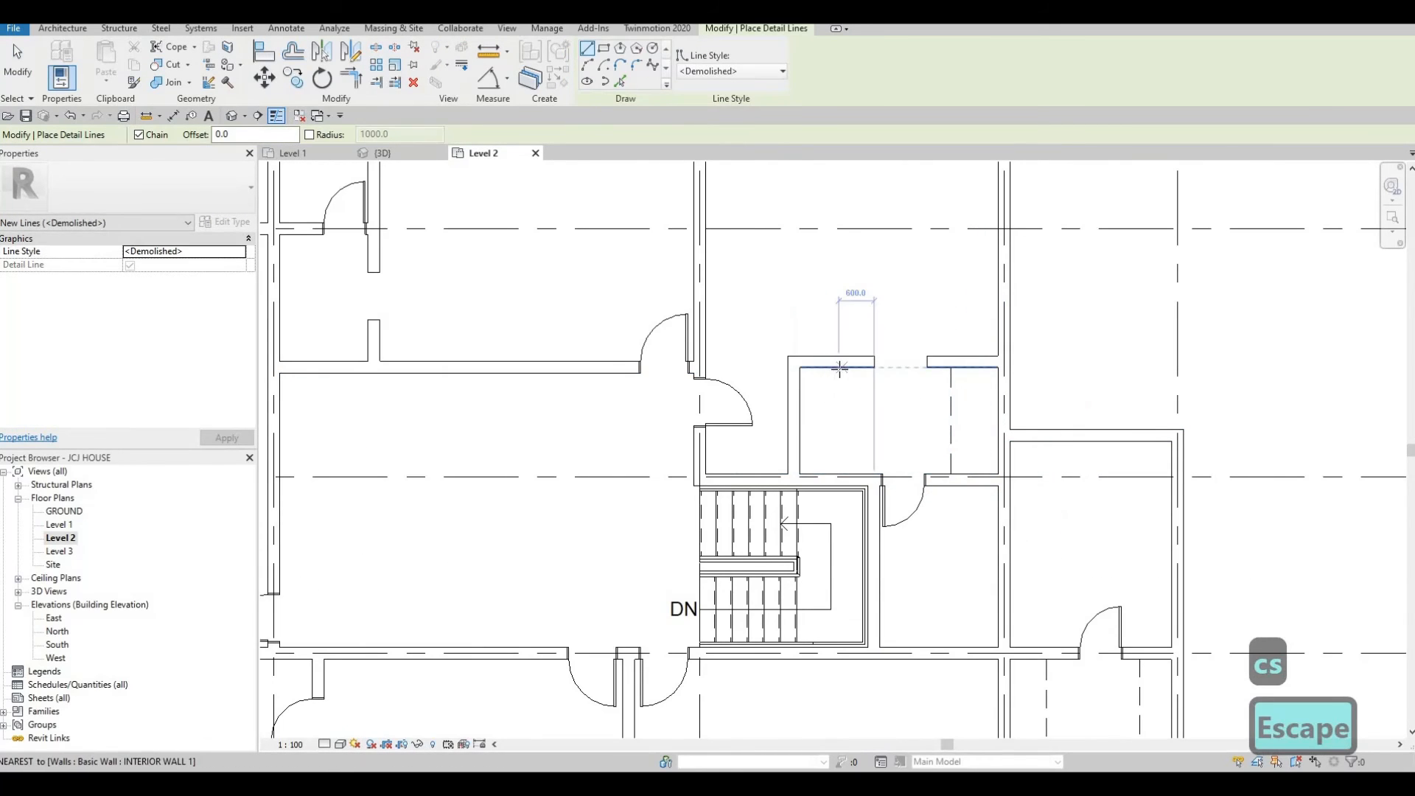
{"action": "left_click", "coordinate": [840, 367]}
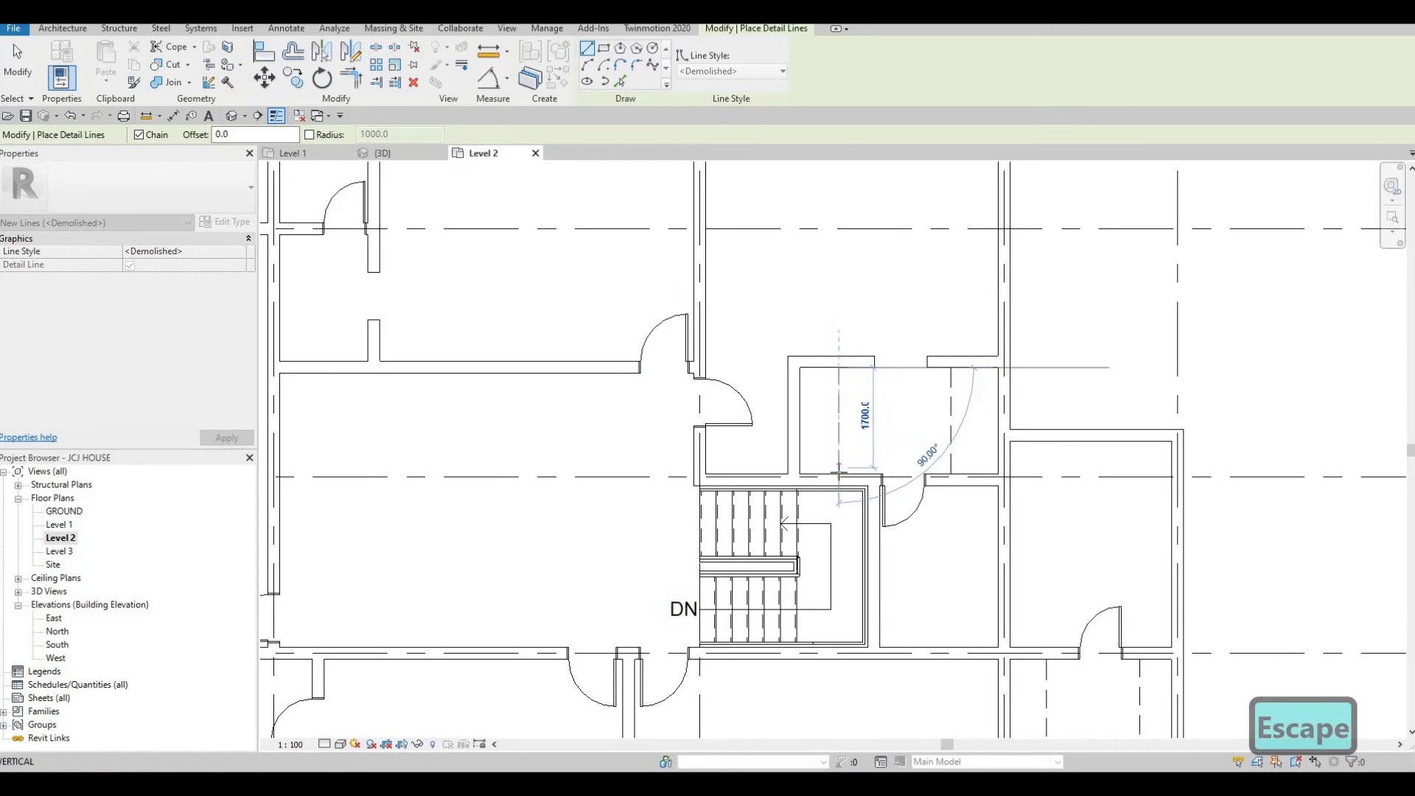
{"action": "key", "text": "Escape"}
Nudge the eastern vertical detail line of that room east.
{"action": "key", "text": "Escape"}
{"action": "left_click", "coordinate": [954, 412]}
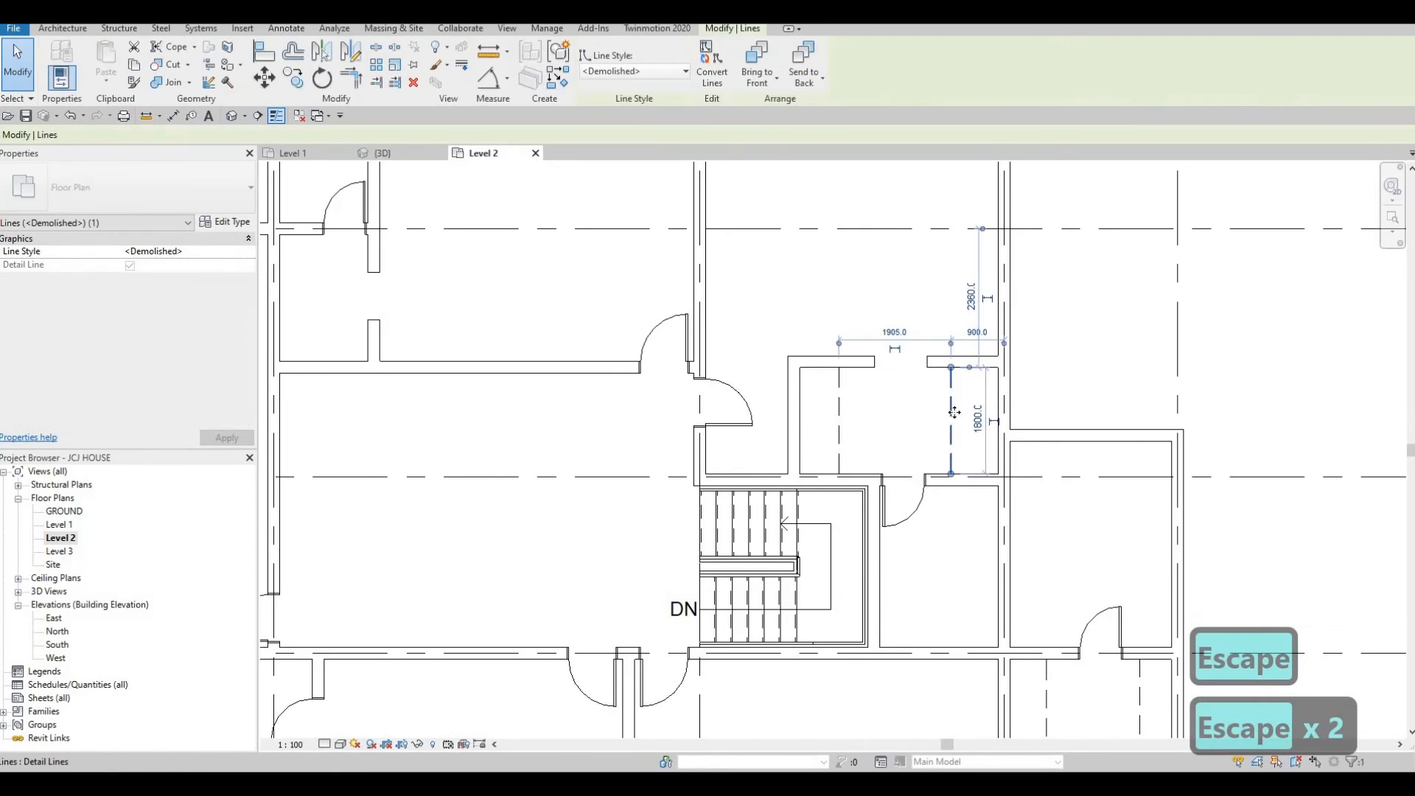
{"action": "key", "text": "Right"}
{"action": "key", "text": "Right"}
{"action": "key", "text": "Escape"}
{"action": "key", "text": "Escape"}
Draw Thin Lines detail lines in the east room below grid D: about 1920 mm south from the north wall, then west to the wall.
{"action": "scroll", "coordinate": [943, 428], "scroll_direction": "down", "scroll_amount": 2}
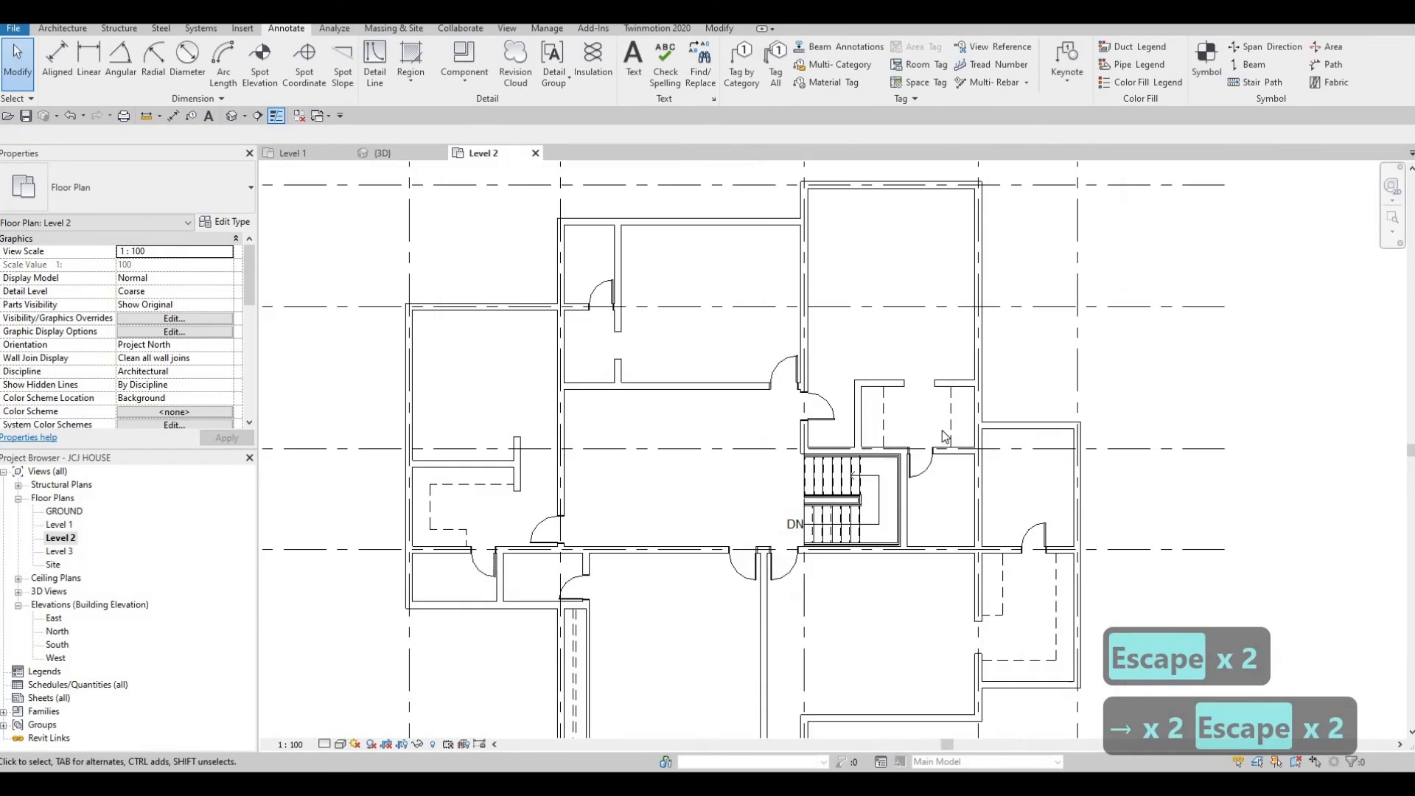
{"action": "scroll", "coordinate": [940, 413], "scroll_direction": "up", "scroll_amount": 1}
{"action": "scroll", "coordinate": [940, 396], "scroll_direction": "down", "scroll_amount": 4}
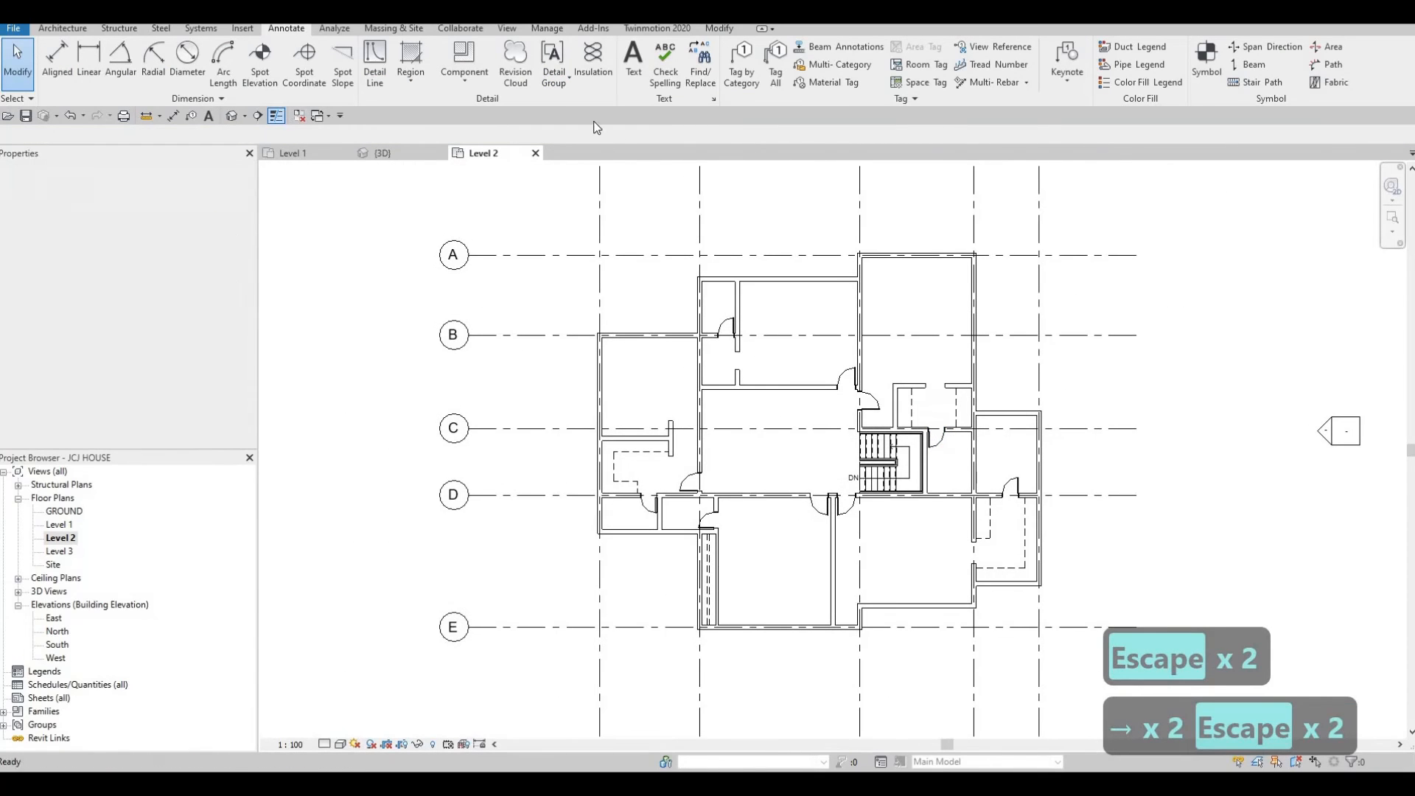
{"action": "key", "text": "Escape"}
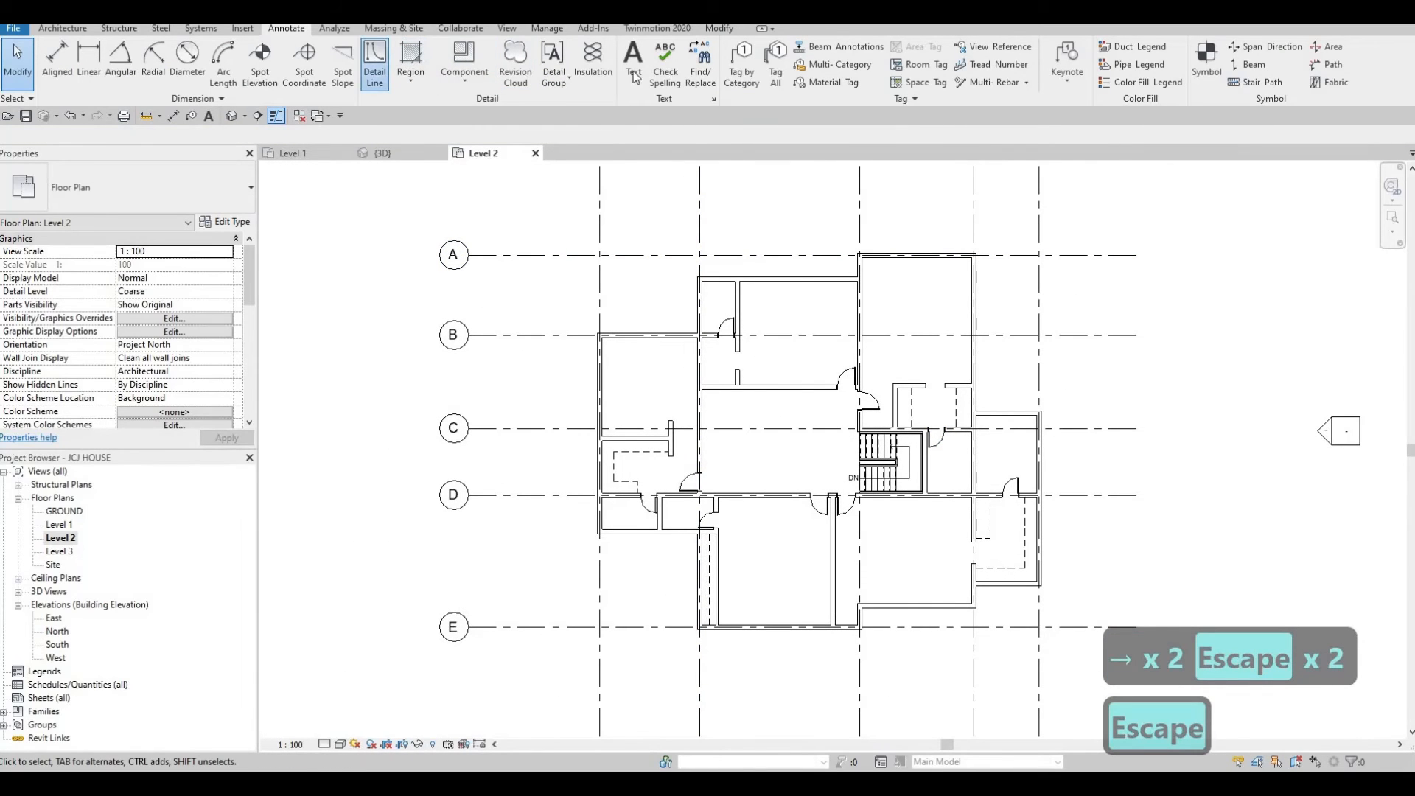
{"action": "key", "text": "d"}
{"action": "key", "text": "l"}
{"action": "left_click", "coordinate": [709, 71]}
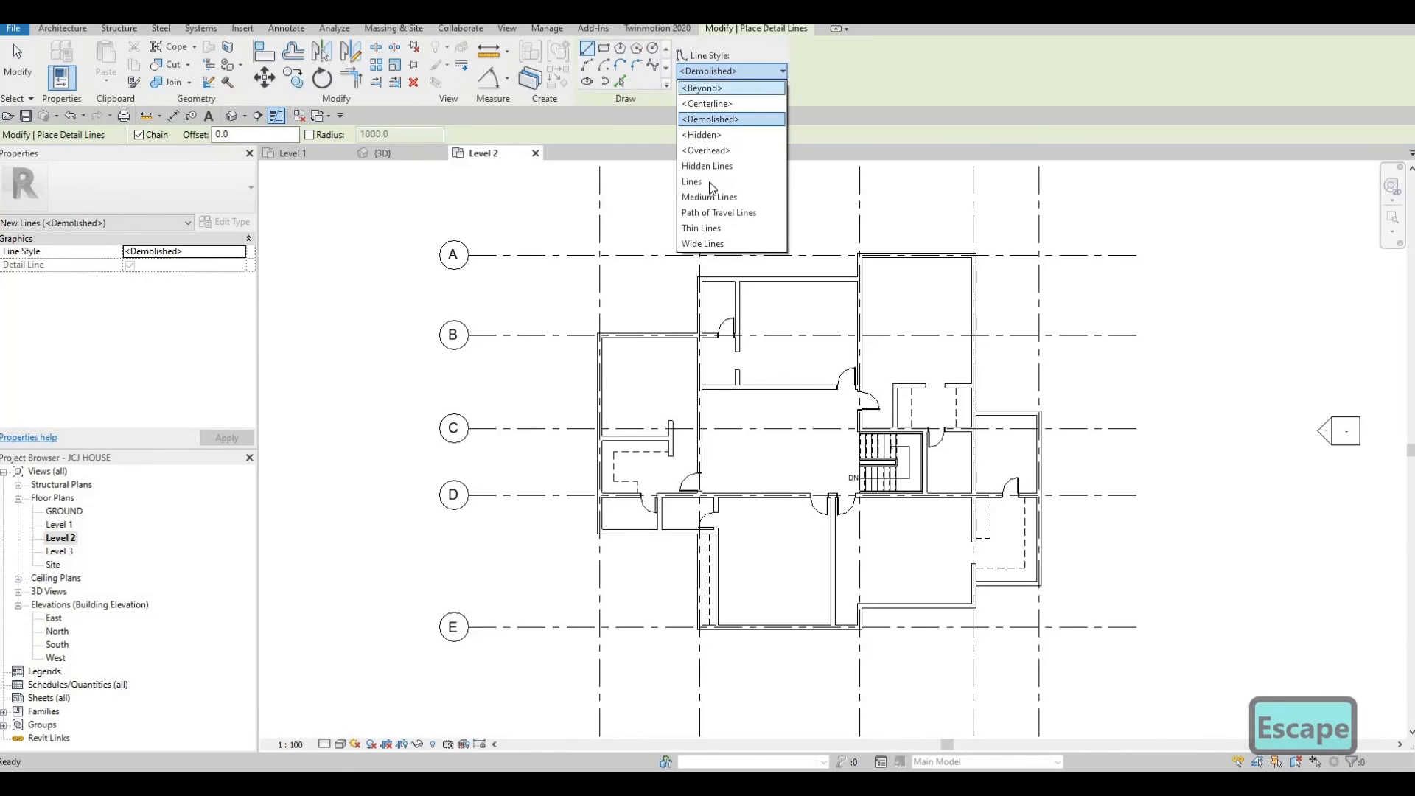
{"action": "left_click", "coordinate": [709, 227]}
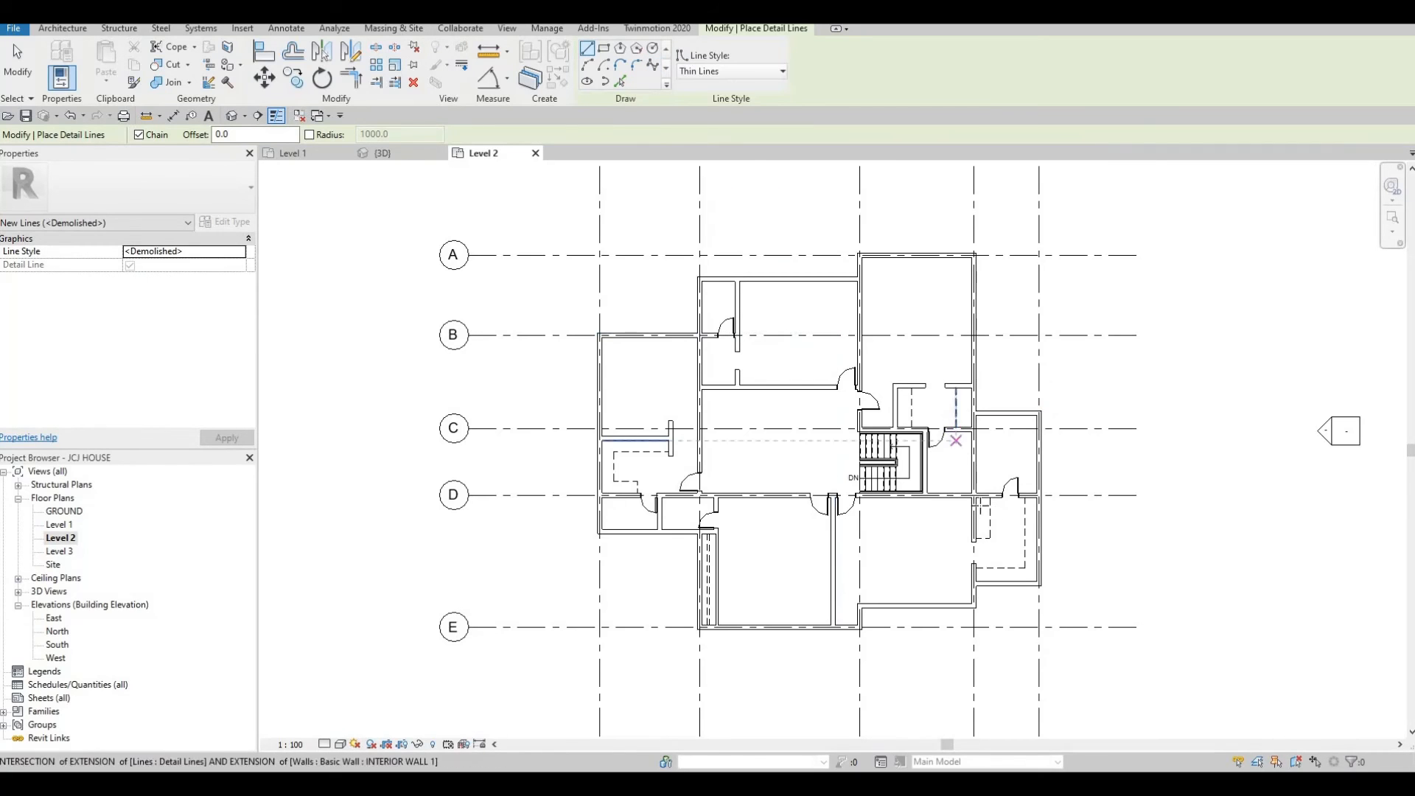
{"action": "scroll", "coordinate": [1010, 519], "scroll_direction": "up", "scroll_amount": 3}
{"action": "scroll", "coordinate": [957, 424], "scroll_direction": "up", "scroll_amount": 2}
{"action": "left_click", "coordinate": [955, 417]}
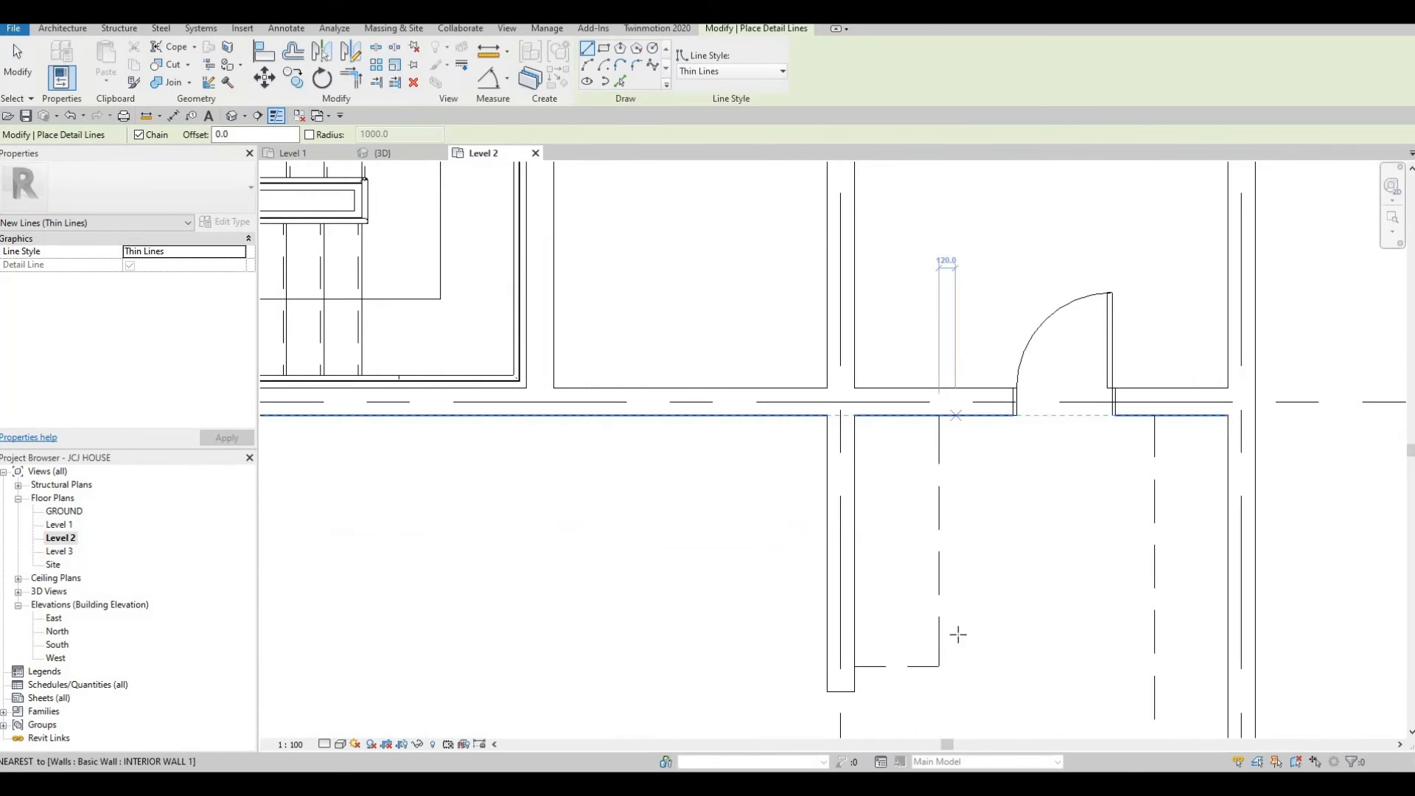
{"action": "left_click", "coordinate": [955, 671]}
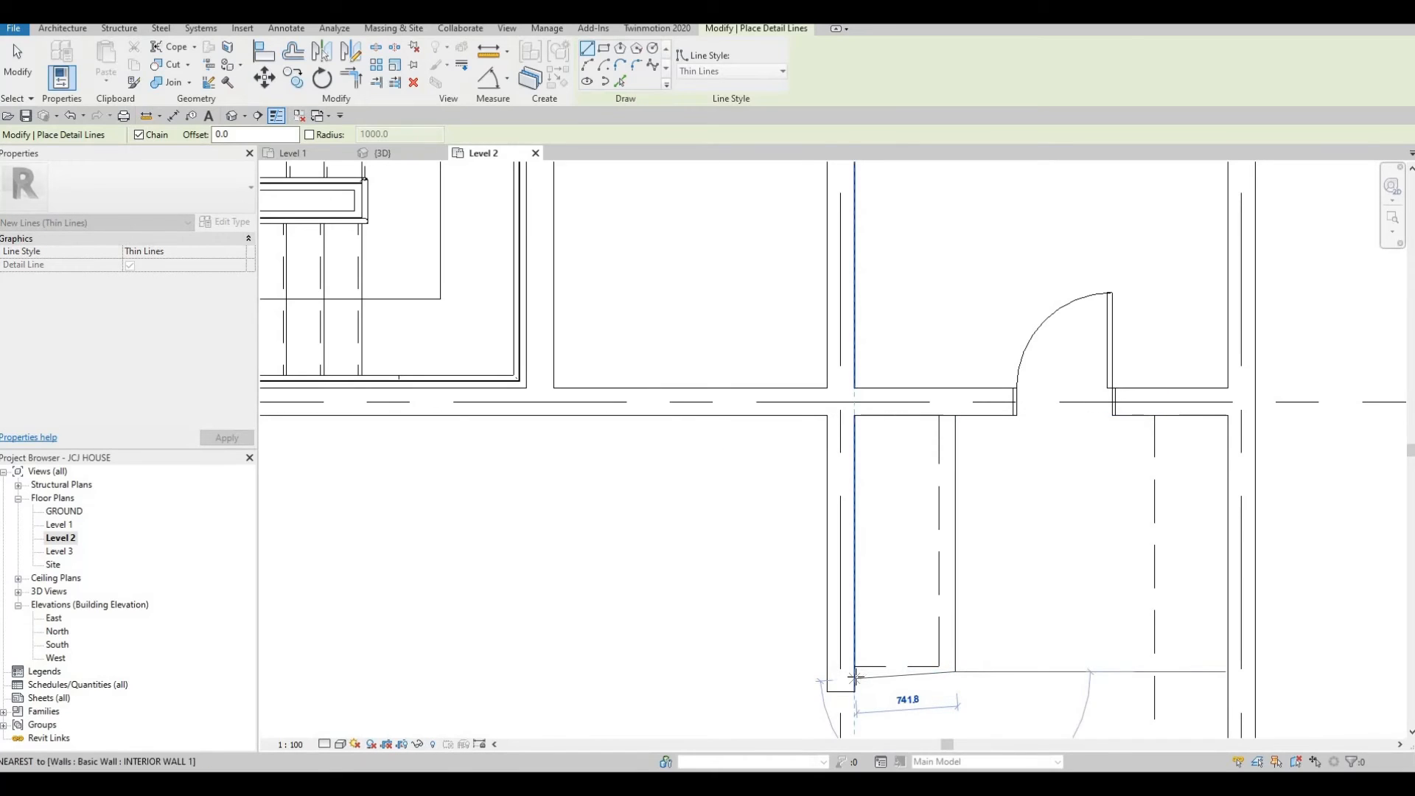
{"action": "left_click", "coordinate": [854, 672]}
{"action": "key", "text": "Escape"}
{"action": "key", "text": "Escape"}
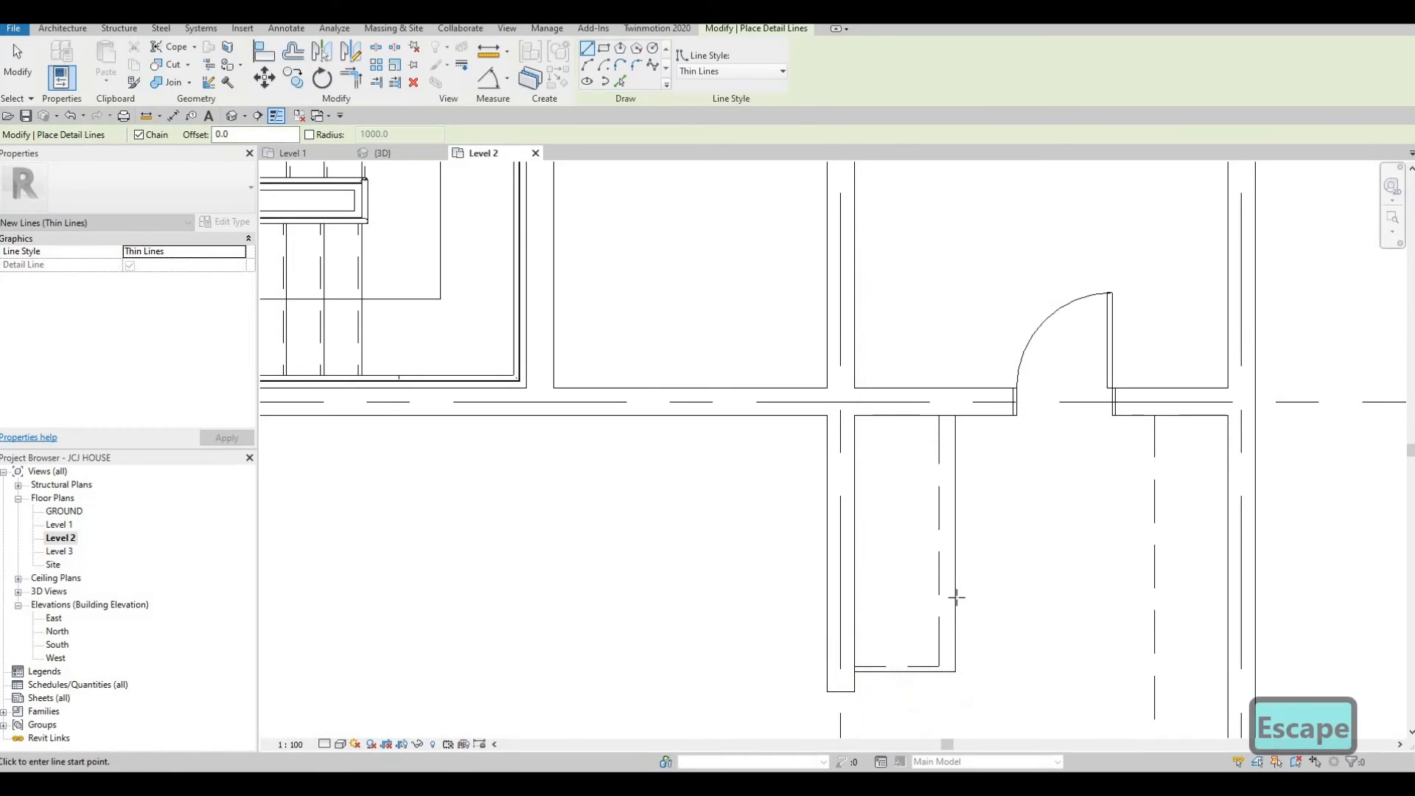
Nudge the bottom thin horizontal detail line south.
{"action": "left_click", "coordinate": [932, 672]}
{"action": "key", "text": "Down"}
{"action": "key", "text": "Down"}
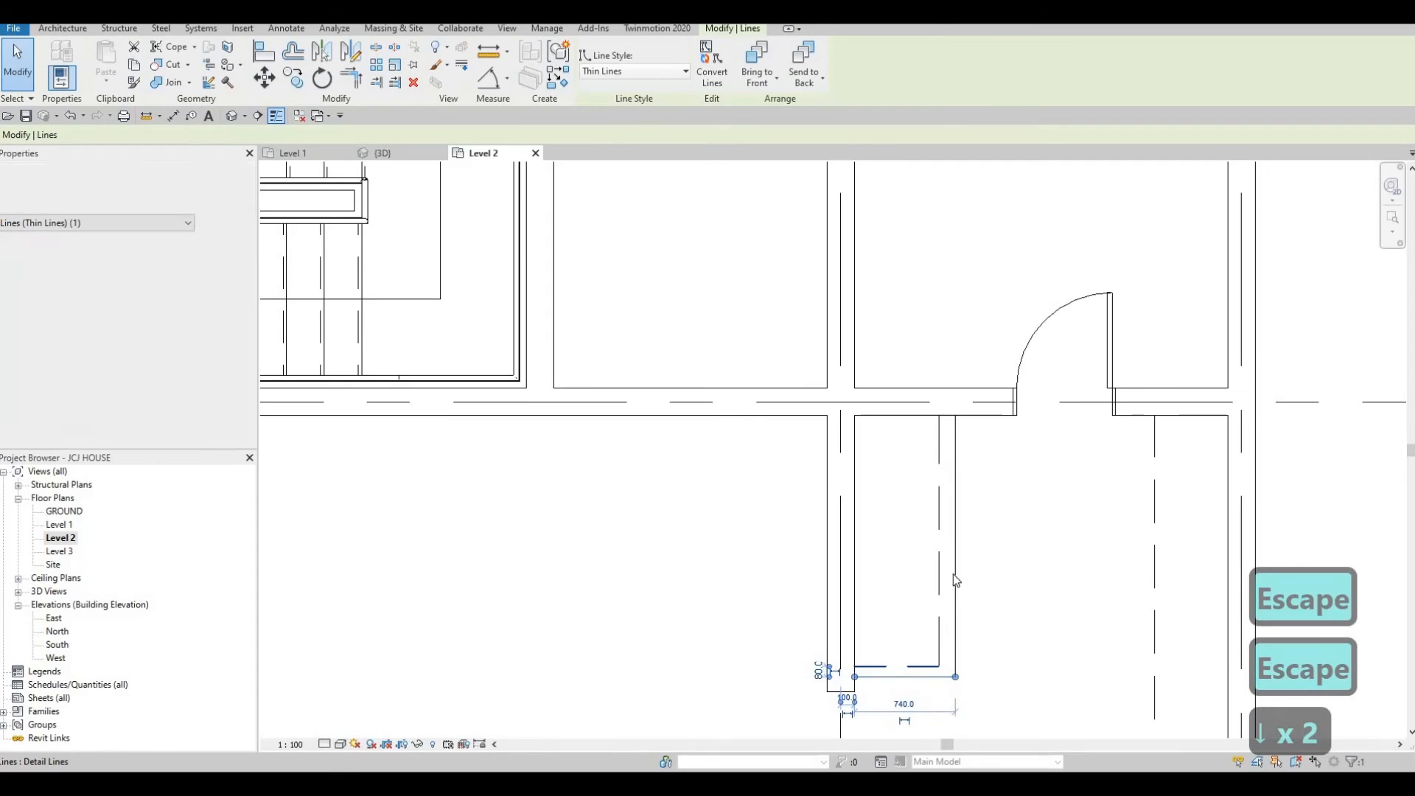
{"action": "key", "text": "Escape"}
{"action": "key", "text": "Escape"}
Draw a similar thin detail line south from the wall east of the door, then west about 1380 mm to the wall.
{"action": "key", "text": "c"}
{"action": "key", "text": "s"}
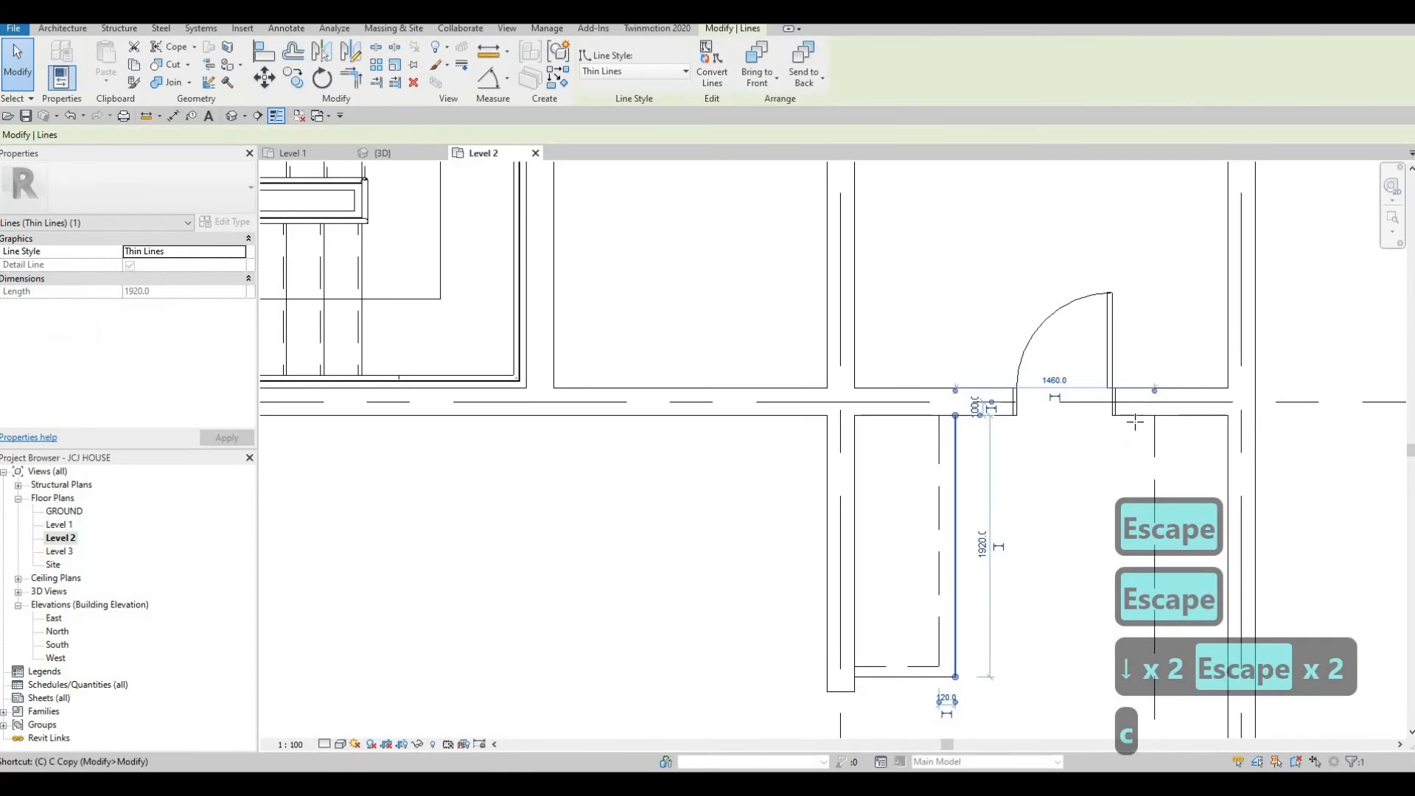
{"action": "scroll", "coordinate": [1134, 442], "scroll_direction": "up", "scroll_amount": 1}
{"action": "left_click", "coordinate": [1151, 405]}
{"action": "scroll", "coordinate": [1146, 508], "scroll_direction": "down", "scroll_amount": 2}
{"action": "middle_click_drag", "start_coordinate": [1147, 582], "coordinate": [1137, 151]}
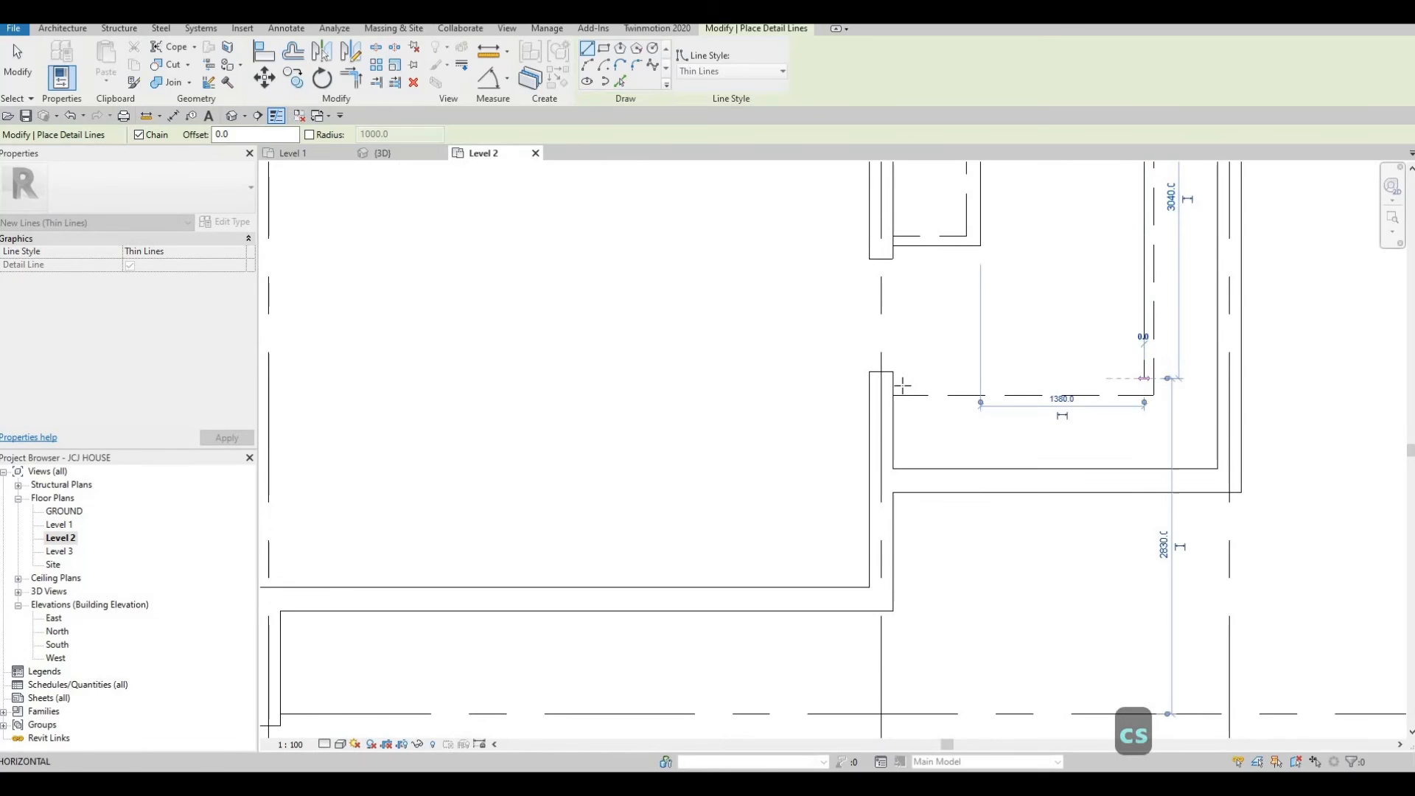
{"action": "left_click", "coordinate": [893, 405]}
{"action": "key", "text": "Escape"}
{"action": "key", "text": "Escape"}
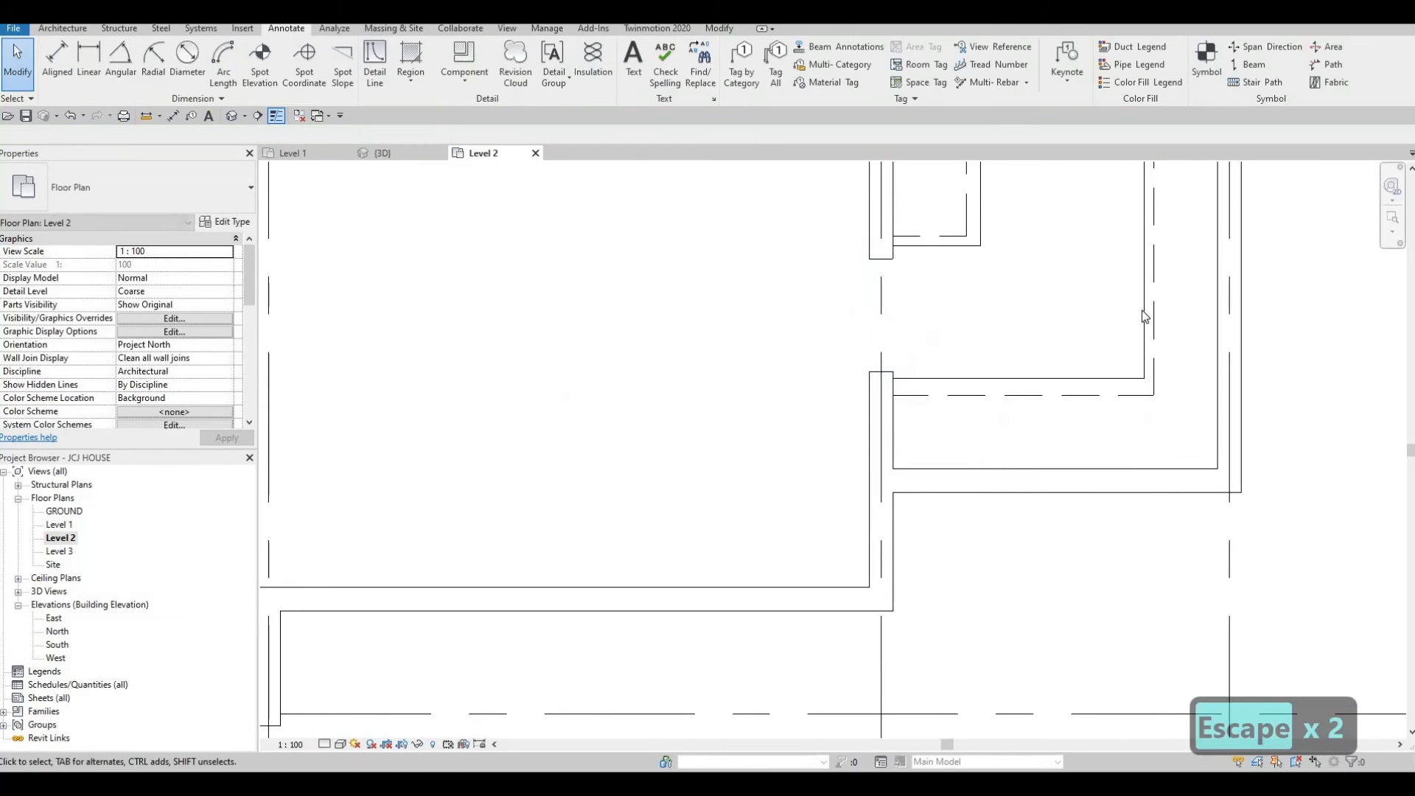
{"action": "left_click", "coordinate": [1143, 316]}
{"action": "key", "text": "Escape"}
{"action": "key", "text": "Escape"}
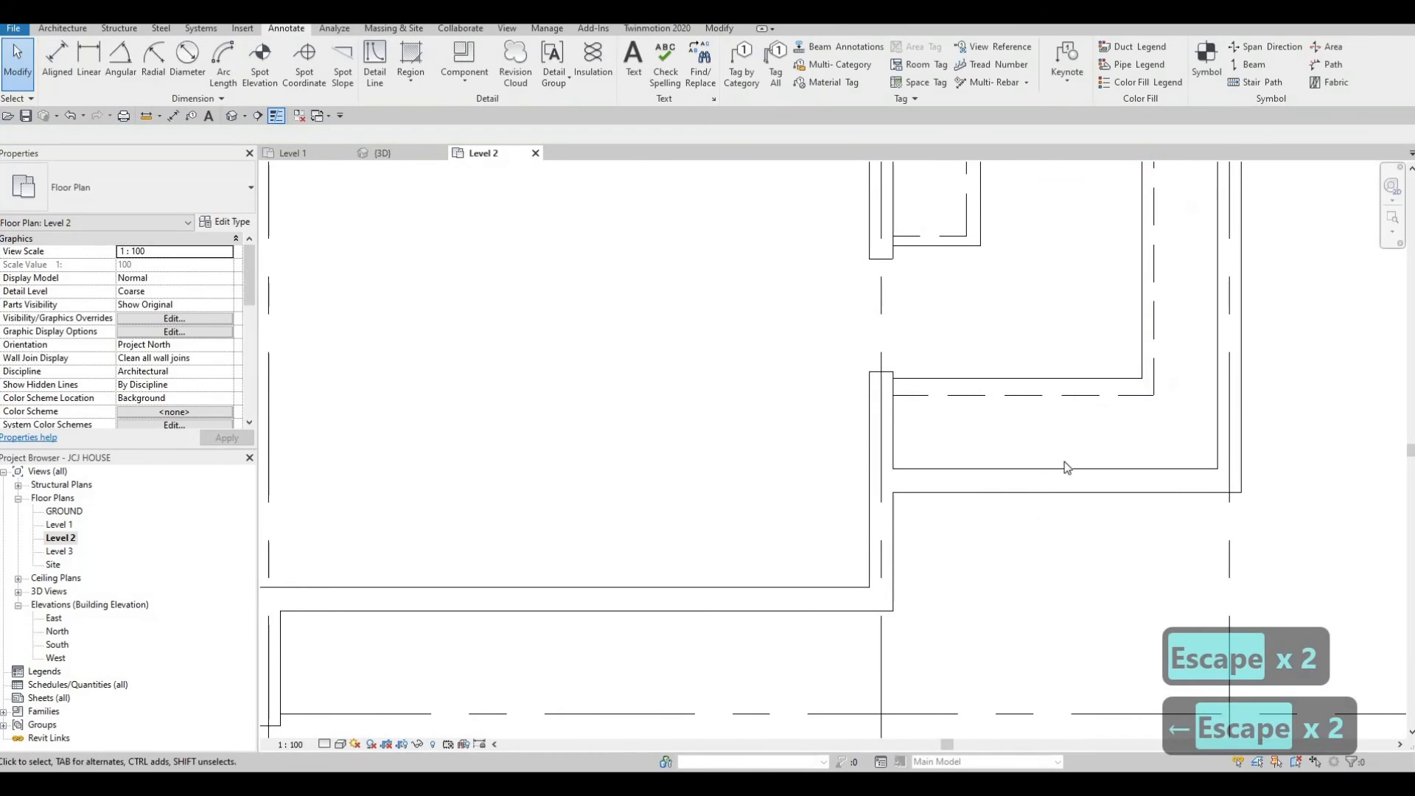
{"action": "scroll", "coordinate": [1065, 462], "scroll_direction": "down", "scroll_amount": 4}
{"action": "key", "text": "Escape"}
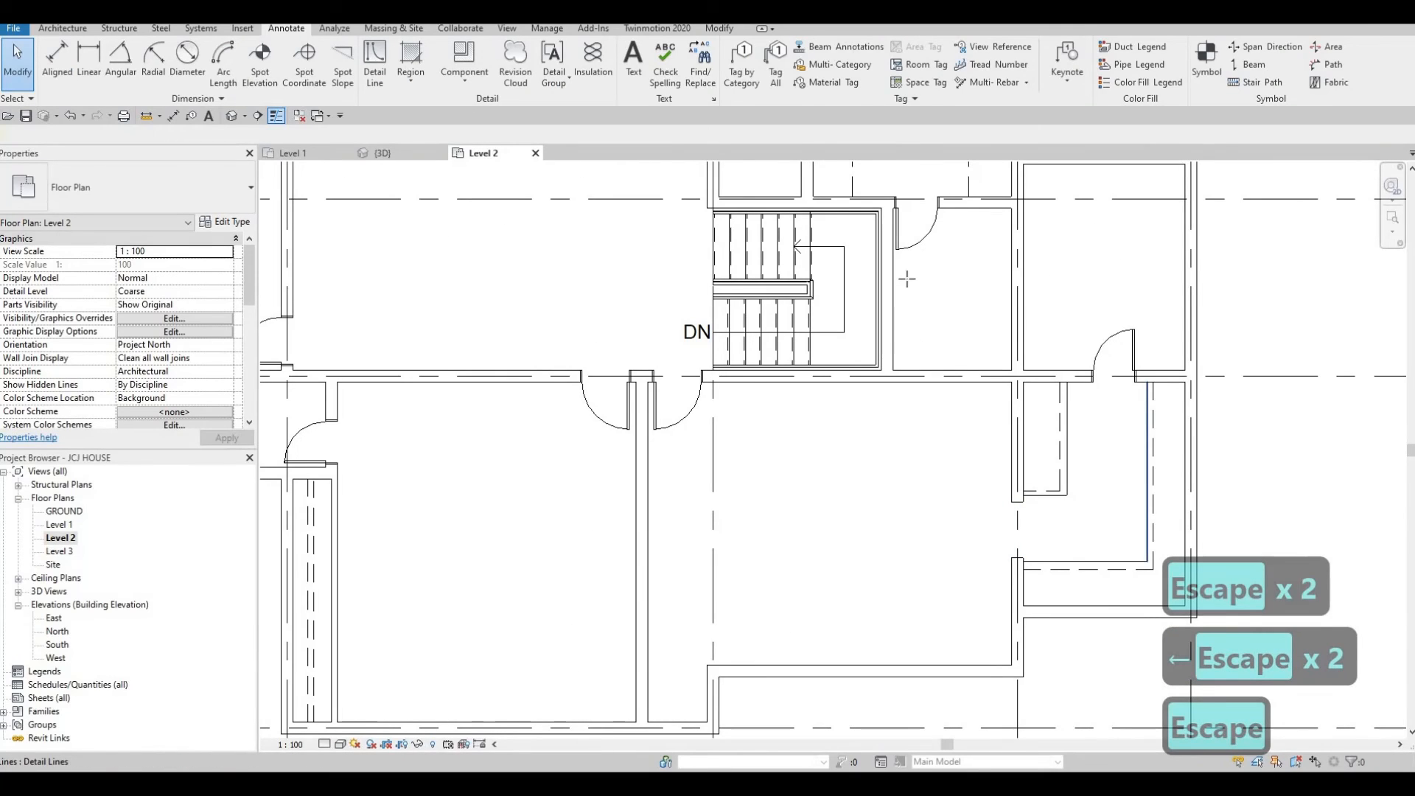
Draw vertical Thin Lines detail lines in the two small rooms north of the stair, from the north walls down to grid C.
{"action": "left_click", "coordinate": [1146, 471]}
{"action": "key", "text": "c"}
{"action": "key", "text": "s"}
{"action": "scroll", "coordinate": [854, 357], "scroll_direction": "up", "scroll_amount": 1}
{"action": "middle_click_drag", "start_coordinate": [854, 357], "coordinate": [843, 666]}
{"action": "scroll", "coordinate": [847, 368], "scroll_direction": "up", "scroll_amount": 2}
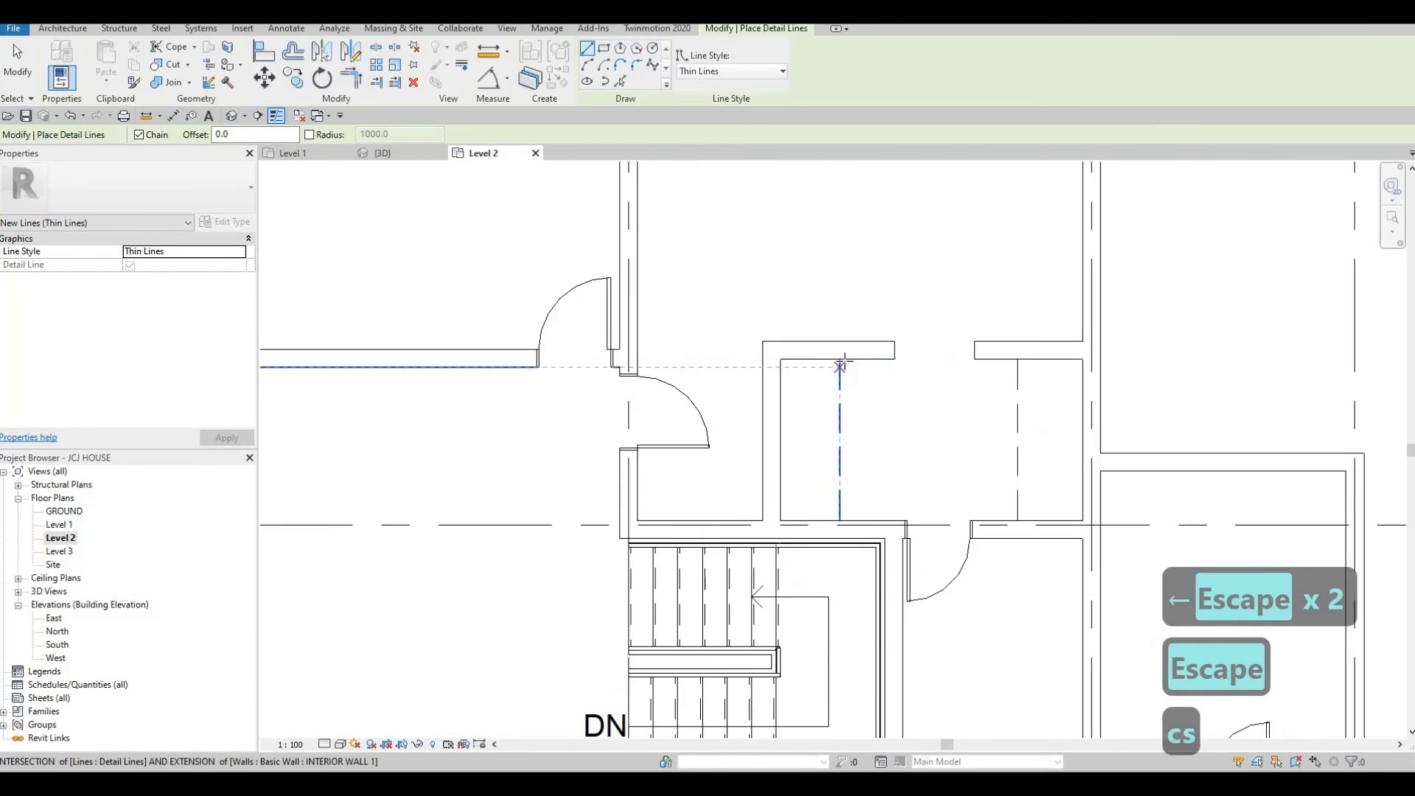
{"action": "left_click", "coordinate": [849, 519]}
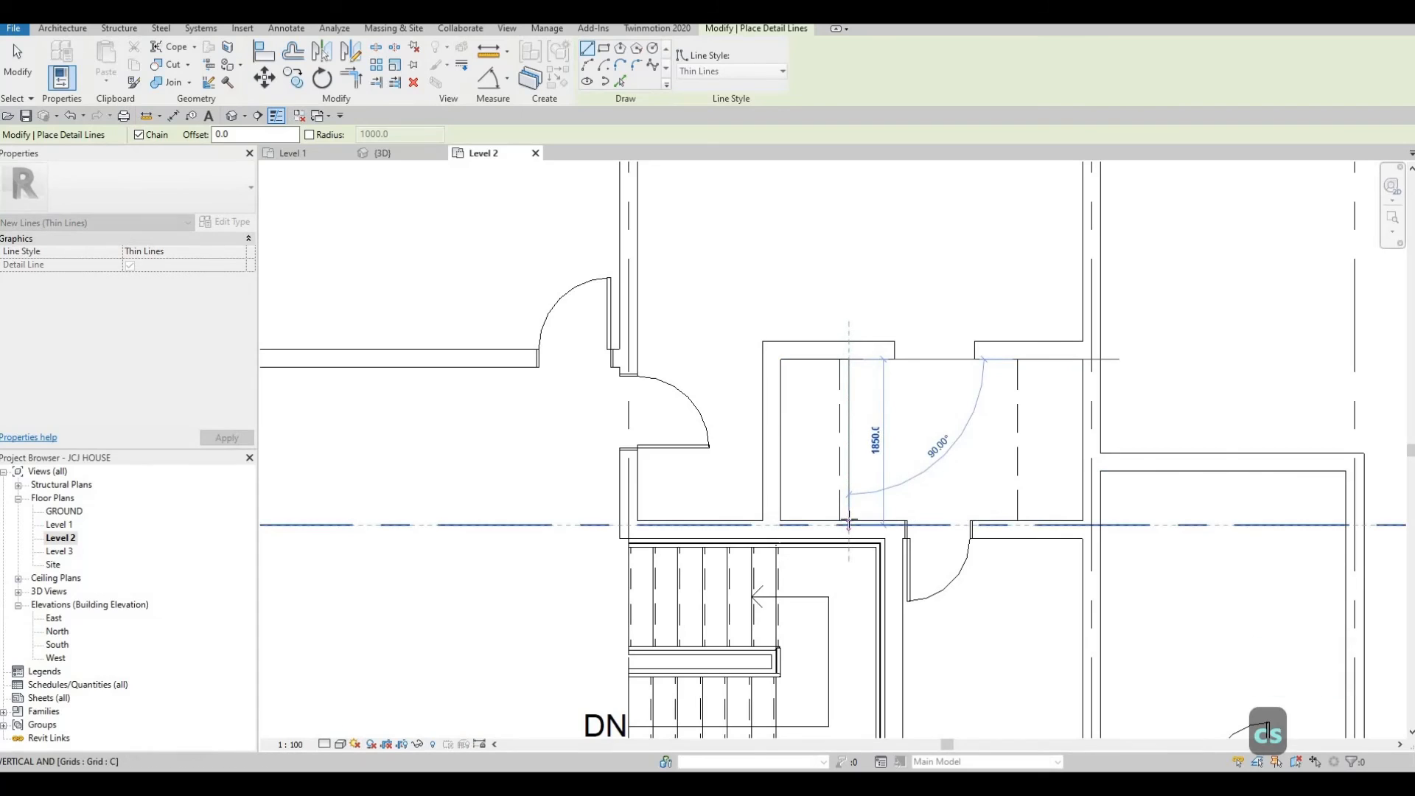
{"action": "key", "text": "Escape"}
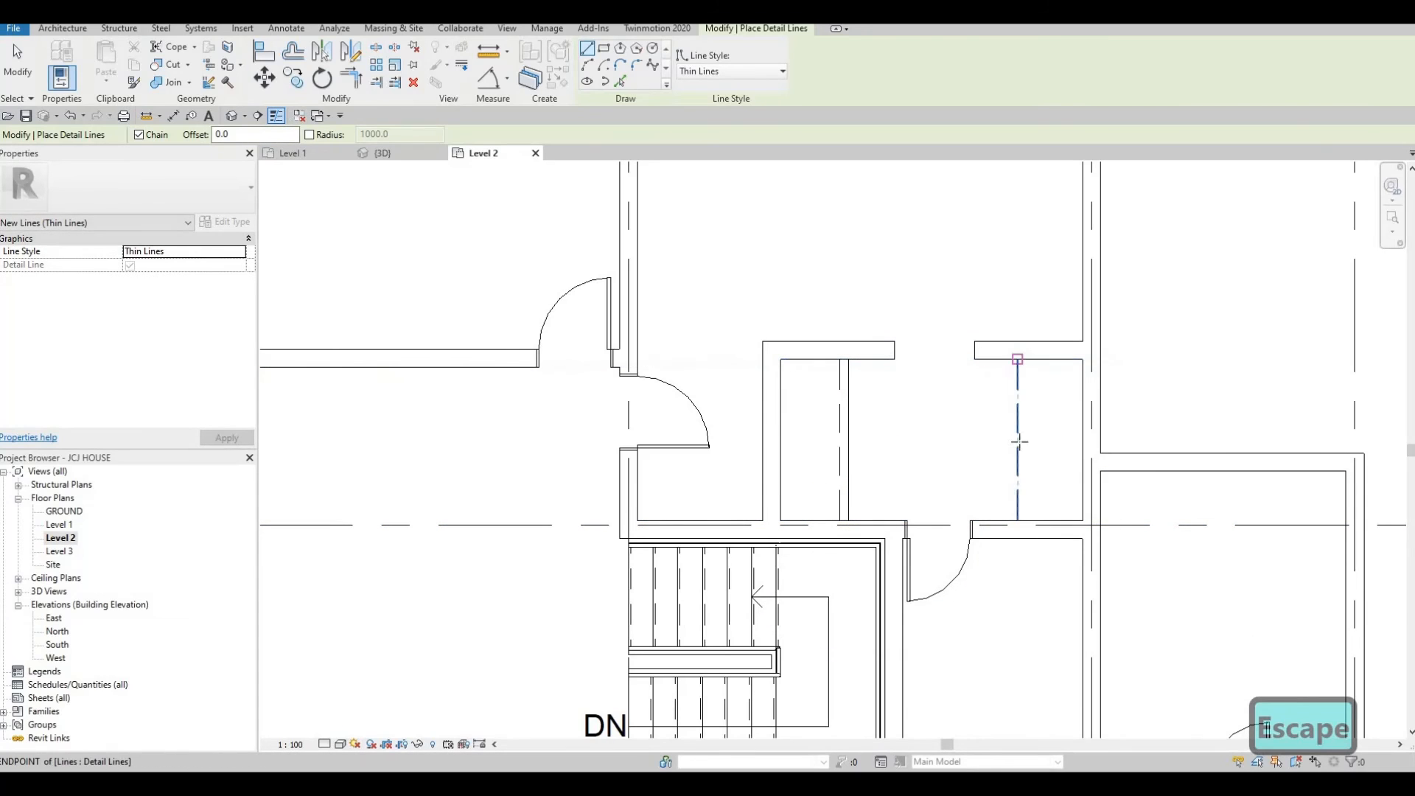
{"action": "left_click", "coordinate": [1008, 359]}
{"action": "left_click", "coordinate": [1009, 520]}
{"action": "key", "text": "Escape"}
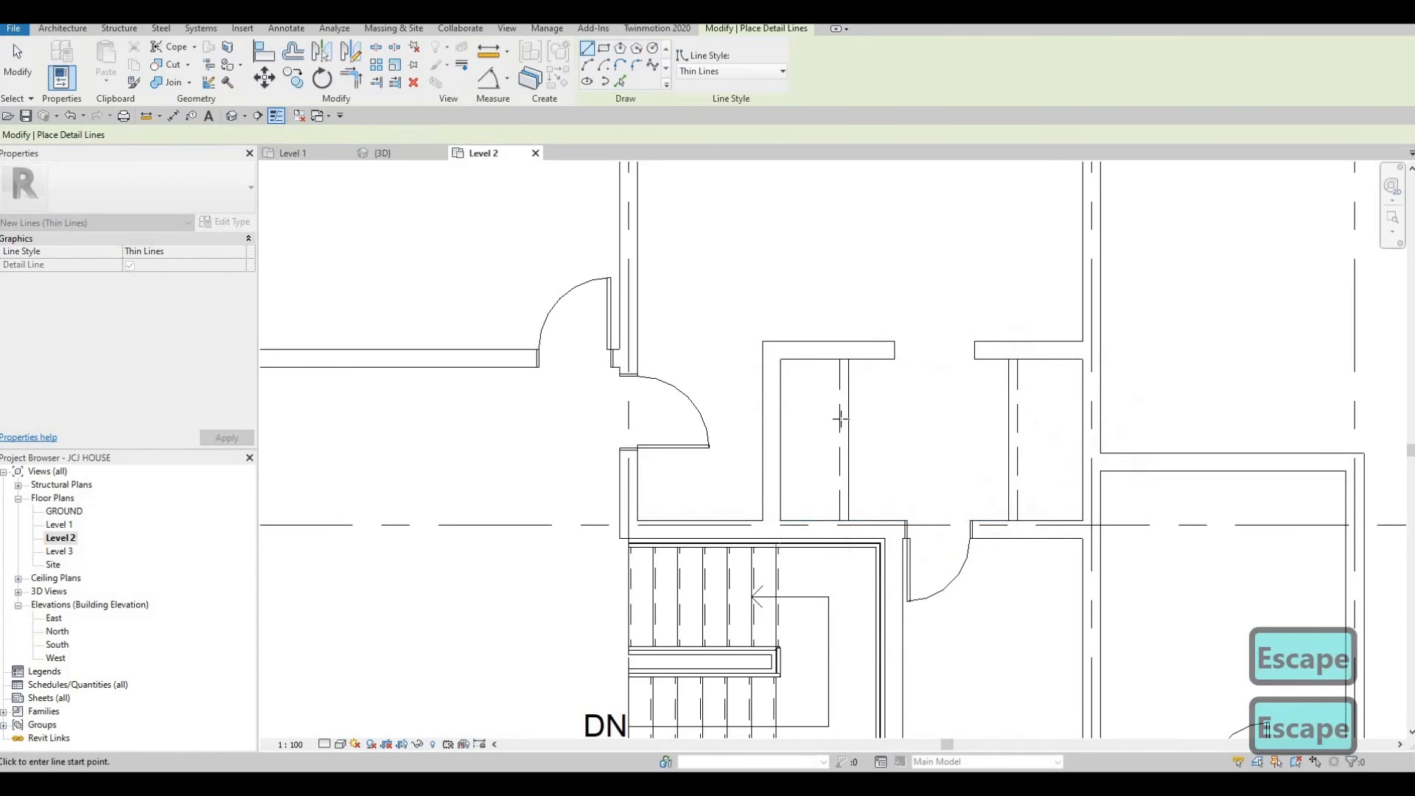
Draw a chain of thin detail lines in the western room: west from the wall end, south, east about 960 mm, then south to the wall.
{"action": "scroll", "coordinate": [639, 456], "scroll_direction": "down", "scroll_amount": 2}
{"action": "middle_click_drag", "start_coordinate": [639, 455], "coordinate": [802, 439]}
{"action": "scroll", "coordinate": [737, 453], "scroll_direction": "down", "scroll_amount": 3}
{"action": "scroll", "coordinate": [688, 468], "scroll_direction": "up", "scroll_amount": 5}
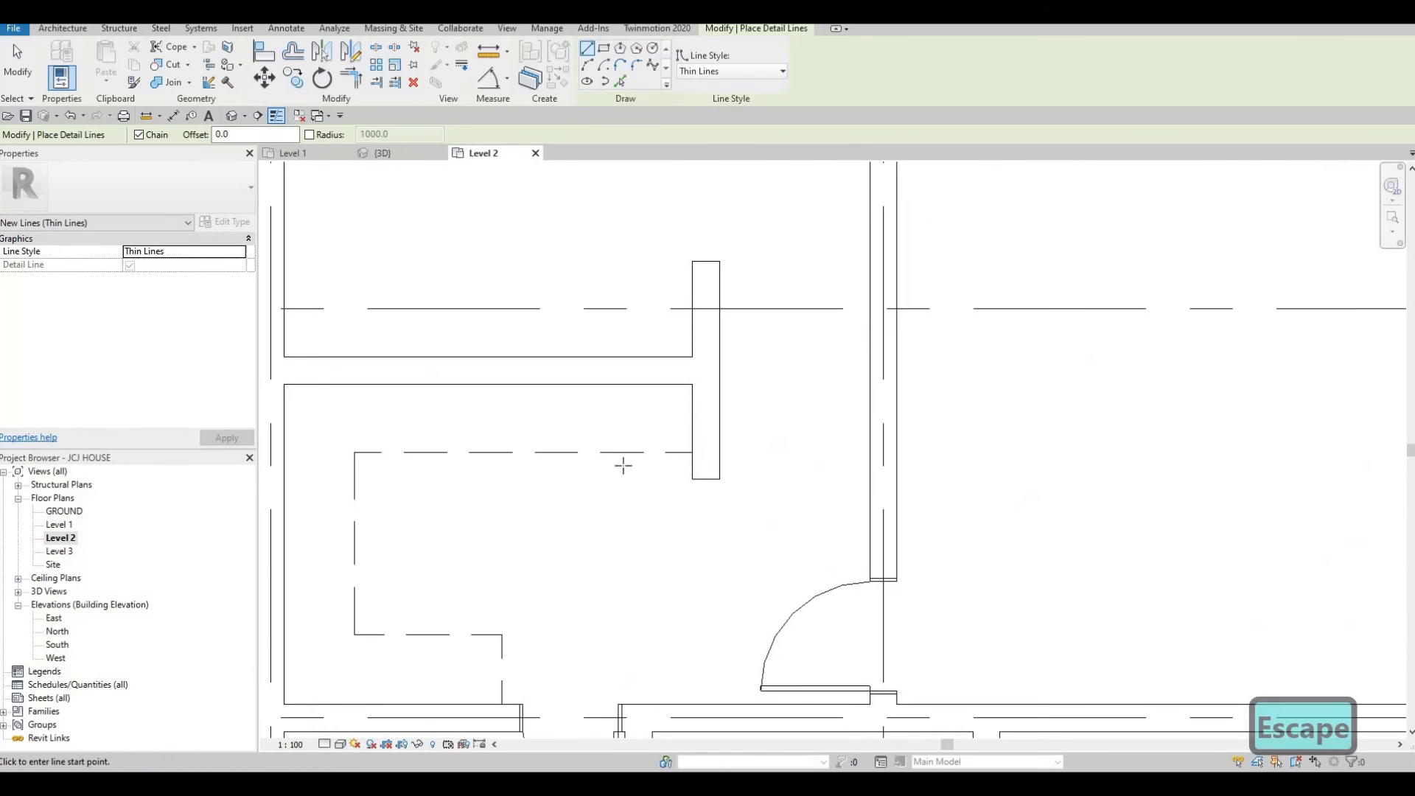
{"action": "left_click", "coordinate": [692, 466]}
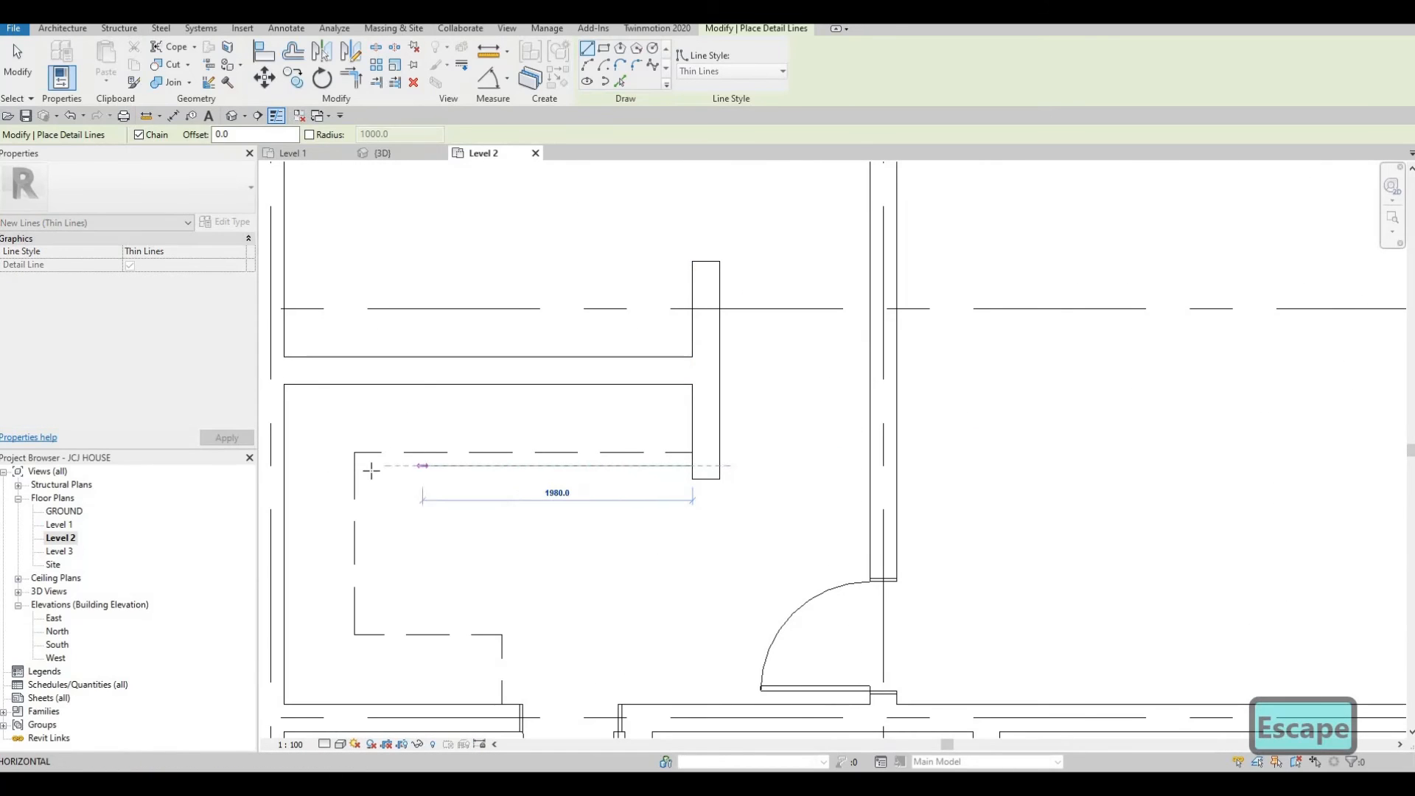
{"action": "left_click", "coordinate": [368, 621]}
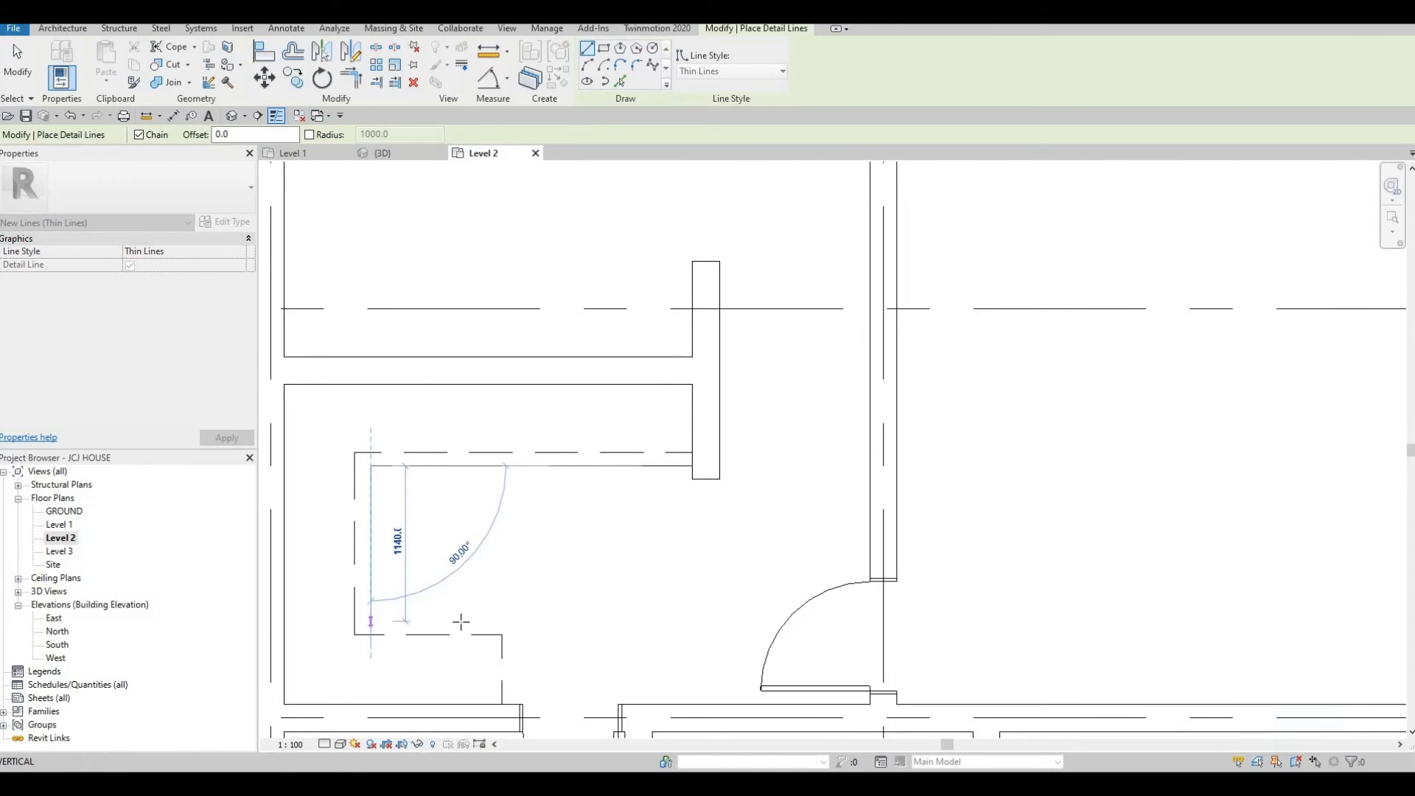
{"action": "left_click", "coordinate": [512, 621]}
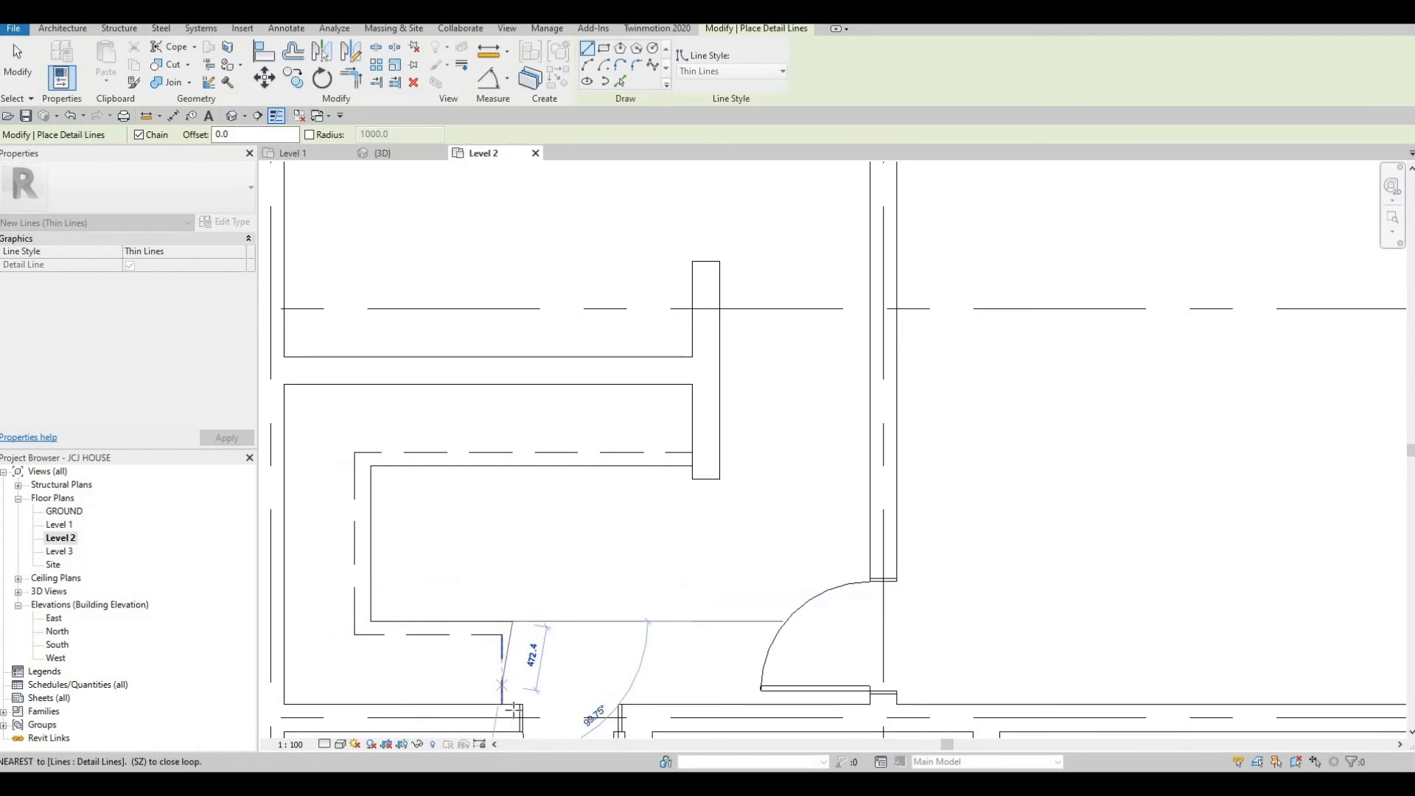
{"action": "left_click", "coordinate": [512, 704]}
{"action": "key", "text": "Escape"}
Nudge the short vertical detail line near the bottom wall west.
{"action": "key", "text": "Escape"}
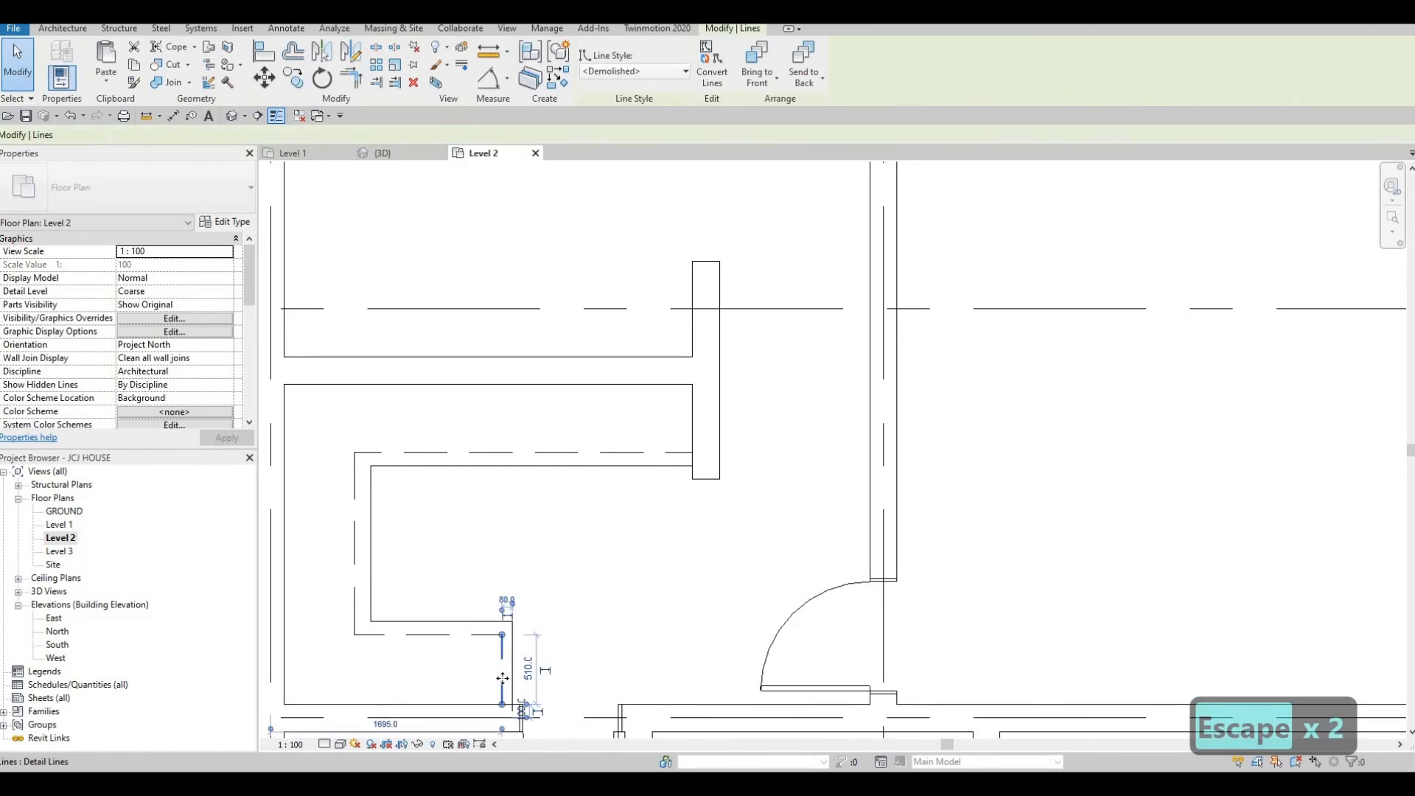
{"action": "left_click", "coordinate": [502, 674]}
{"action": "key", "text": "Left"}
{"action": "key", "text": "Left"}
{"action": "key", "text": "Escape"}
{"action": "scroll", "coordinate": [508, 687], "scroll_direction": "up", "scroll_amount": 3}
{"action": "middle_click_drag", "start_coordinate": [511, 726], "coordinate": [640, 443]}
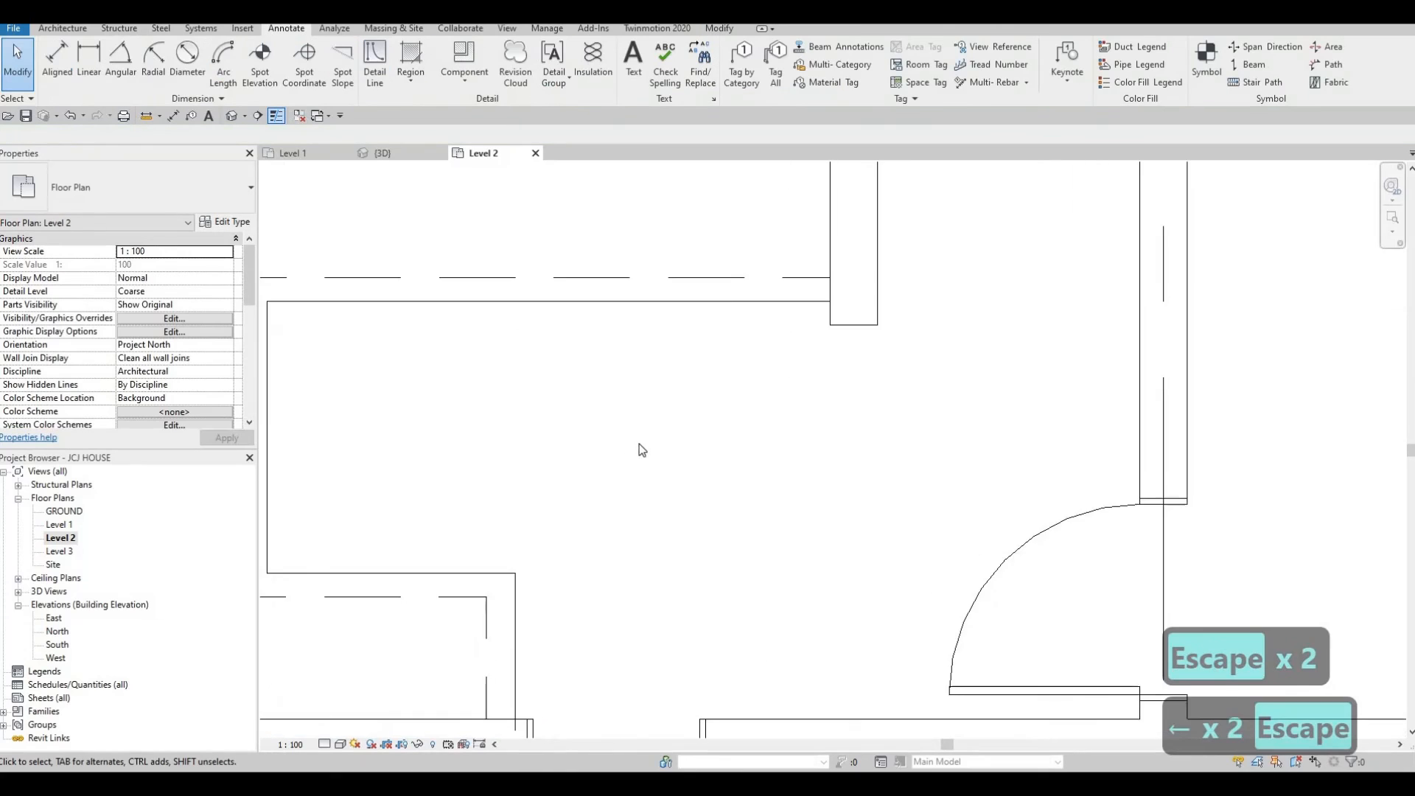
{"action": "left_click", "coordinate": [643, 431]}
{"action": "left_click_drag", "start_coordinate": [643, 446], "coordinate": [643, 434]}
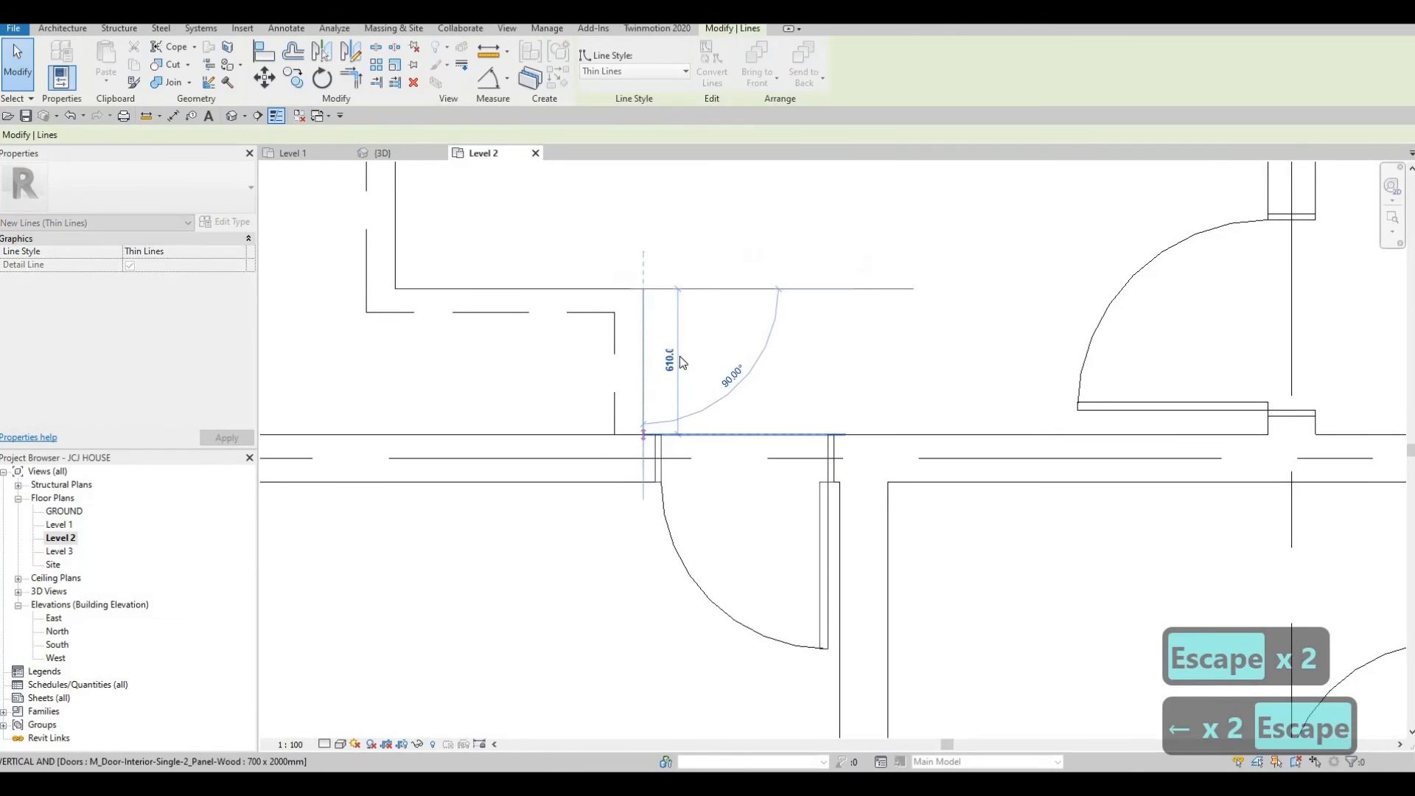
{"action": "key", "text": "Escape"}
{"action": "scroll", "coordinate": [773, 354], "scroll_direction": "down", "scroll_amount": 5}
{"action": "scroll", "coordinate": [763, 480], "scroll_direction": "down", "scroll_amount": 5}
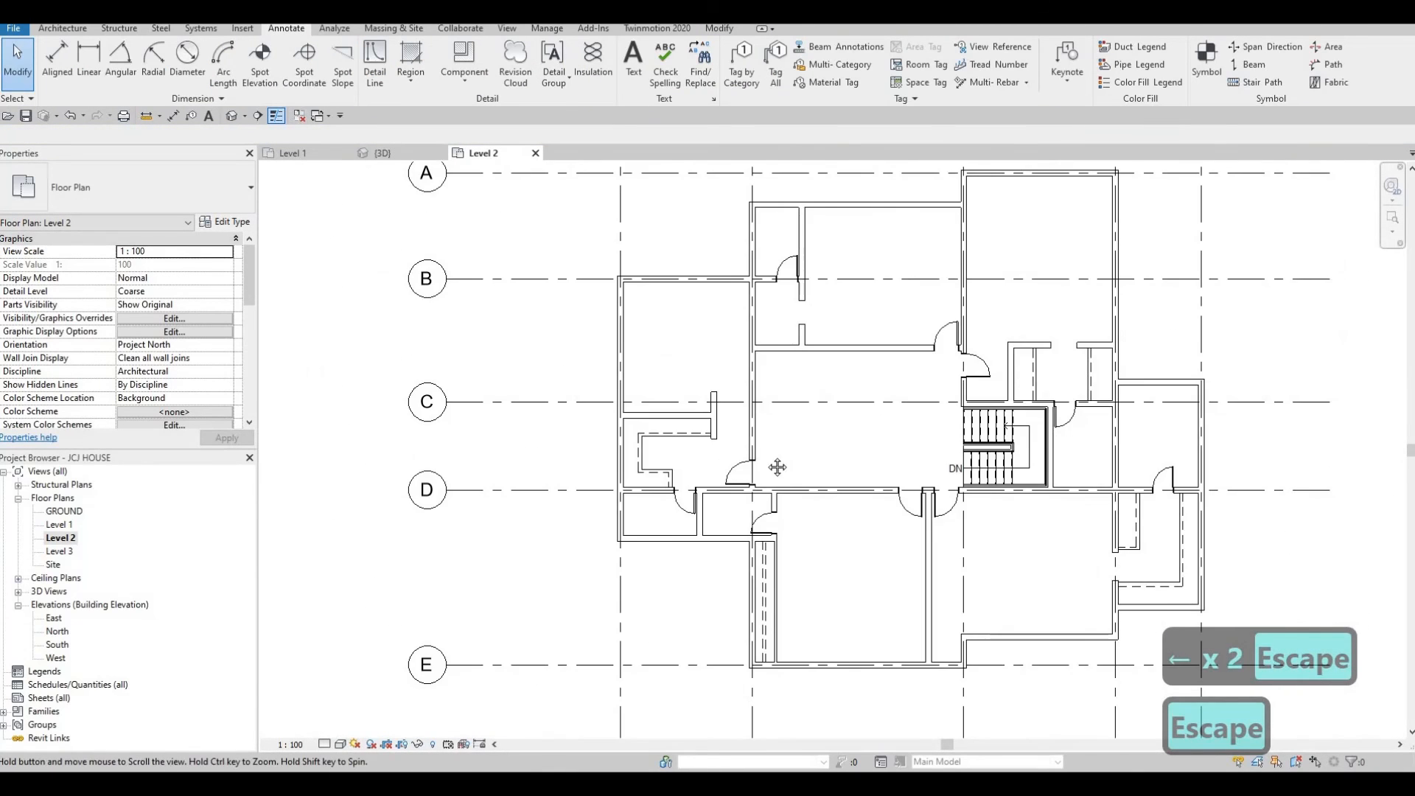
{"action": "scroll", "coordinate": [564, 510], "scroll_direction": "up", "scroll_amount": 5}
{"action": "key", "text": "Escape"}
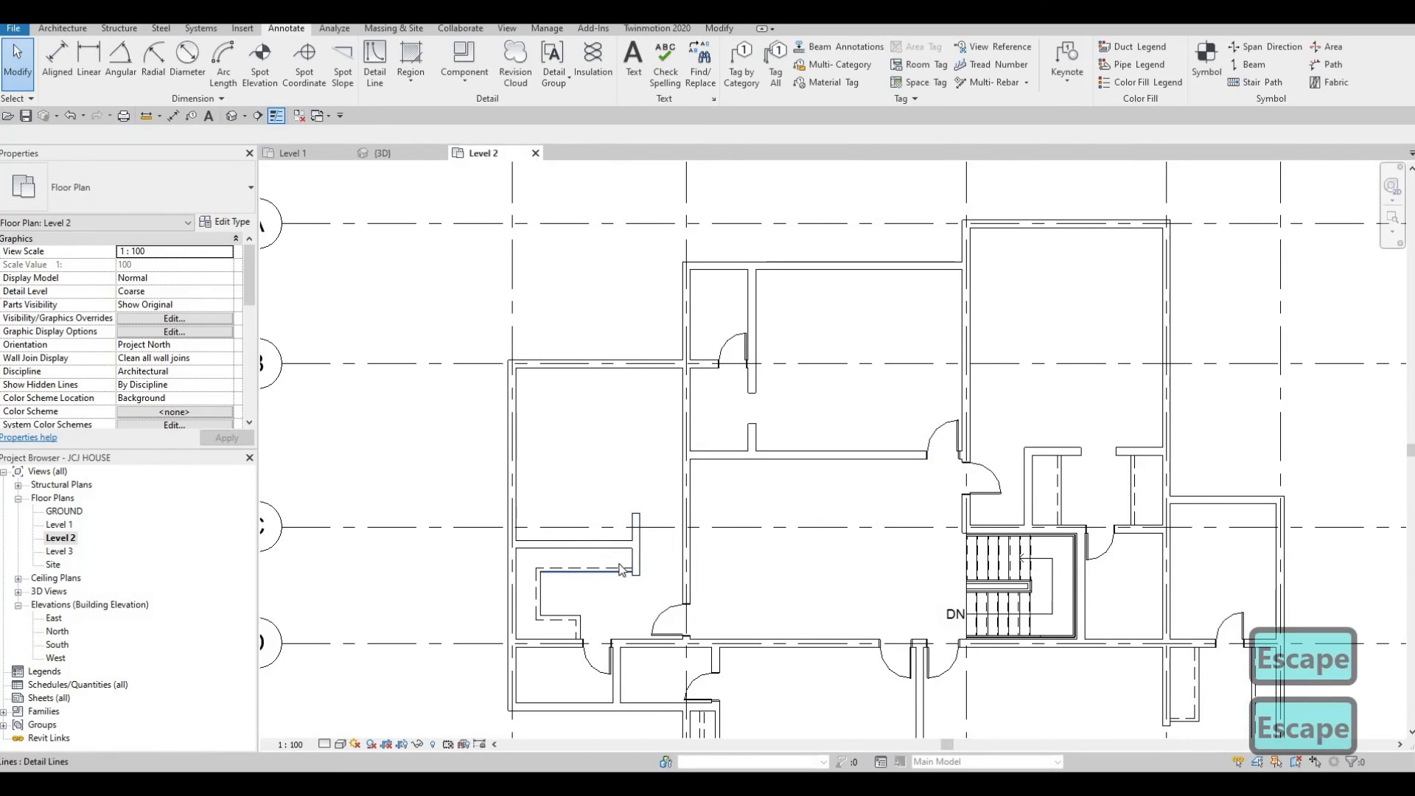
Draw thin detail lines in the room below grid C: west from the wall stub, north about 1380 mm, then east about 420 mm.
{"action": "left_click", "coordinate": [748, 434]}
{"action": "key", "text": "c"}
{"action": "key", "text": "s"}
{"action": "scroll", "coordinate": [747, 443], "scroll_direction": "up", "scroll_amount": 4}
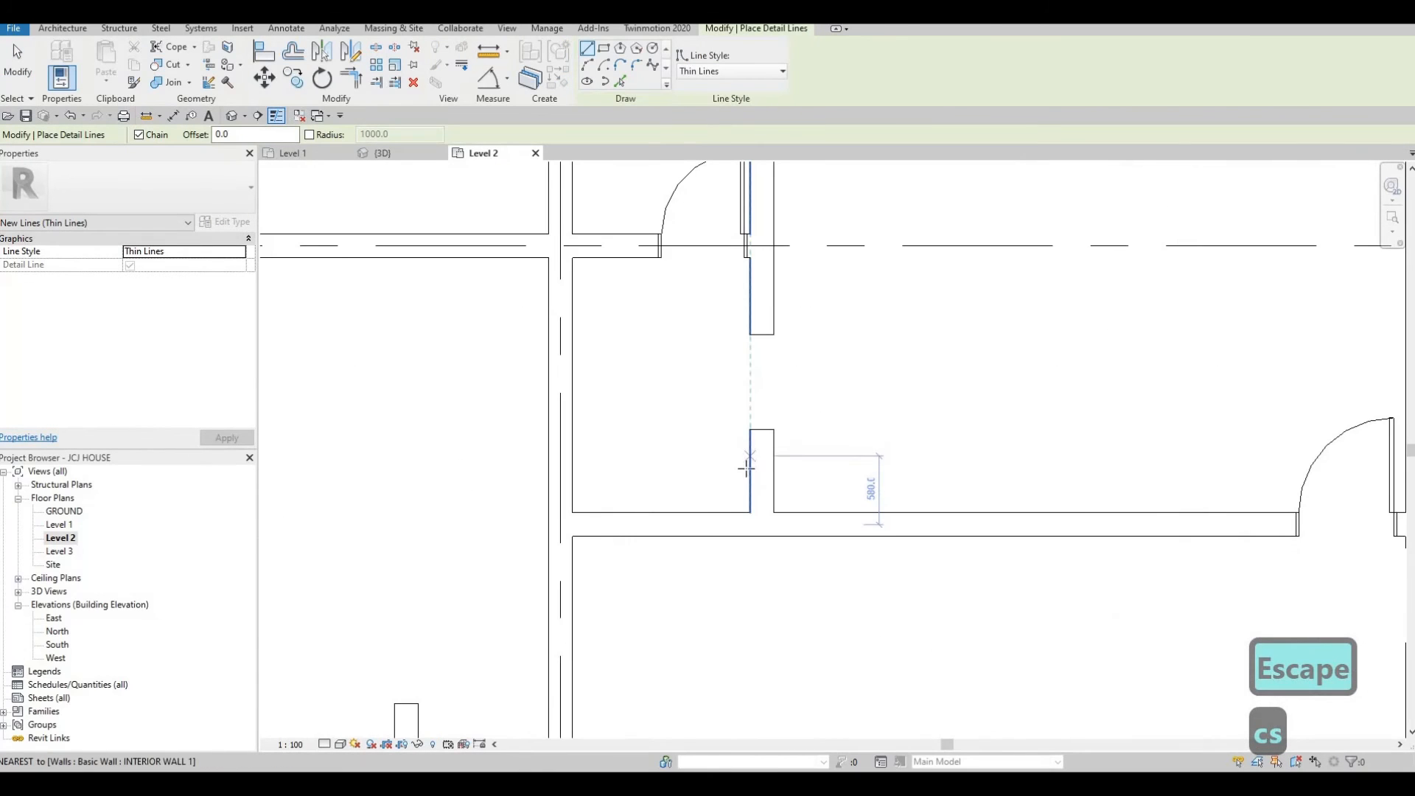
{"action": "left_click", "coordinate": [750, 469]}
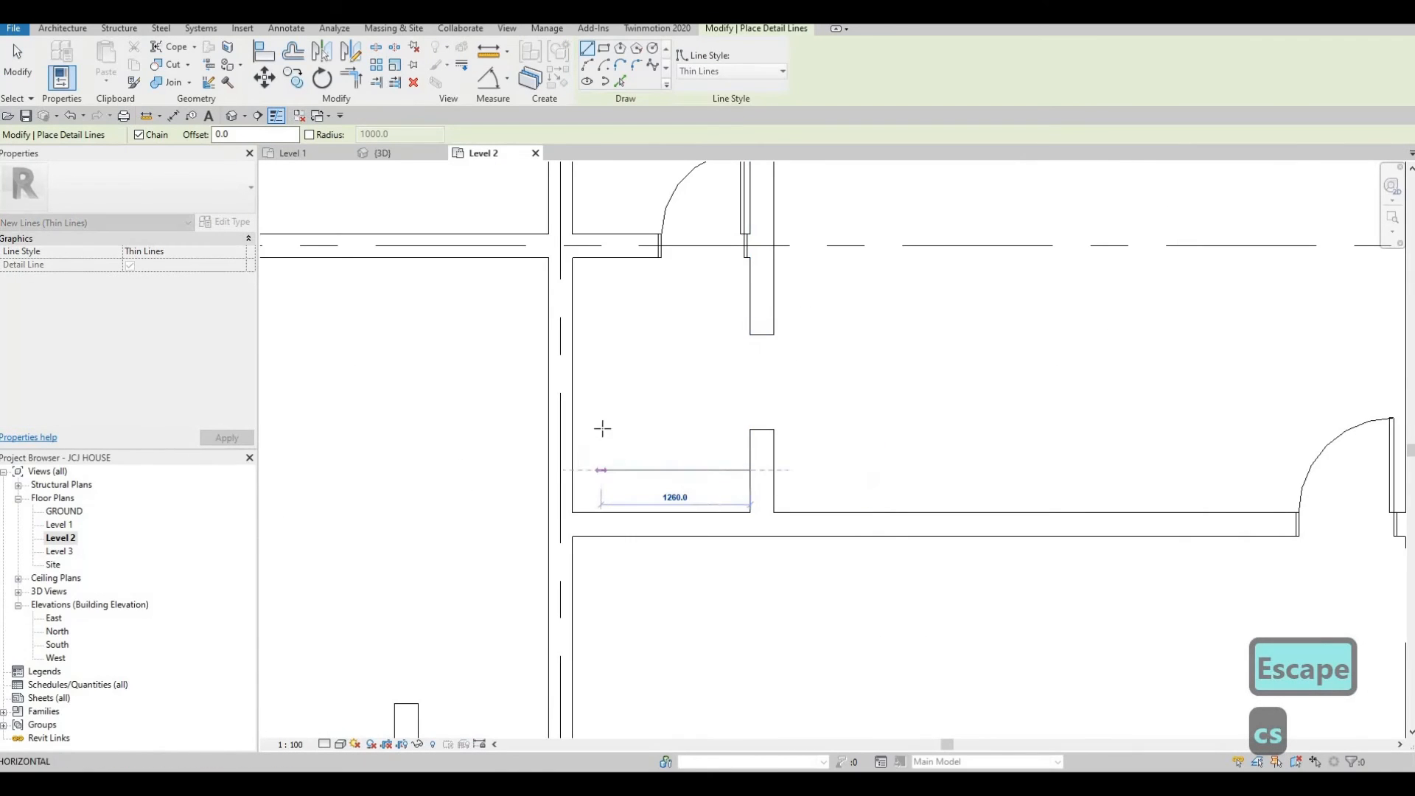
{"action": "left_click", "coordinate": [602, 298]}
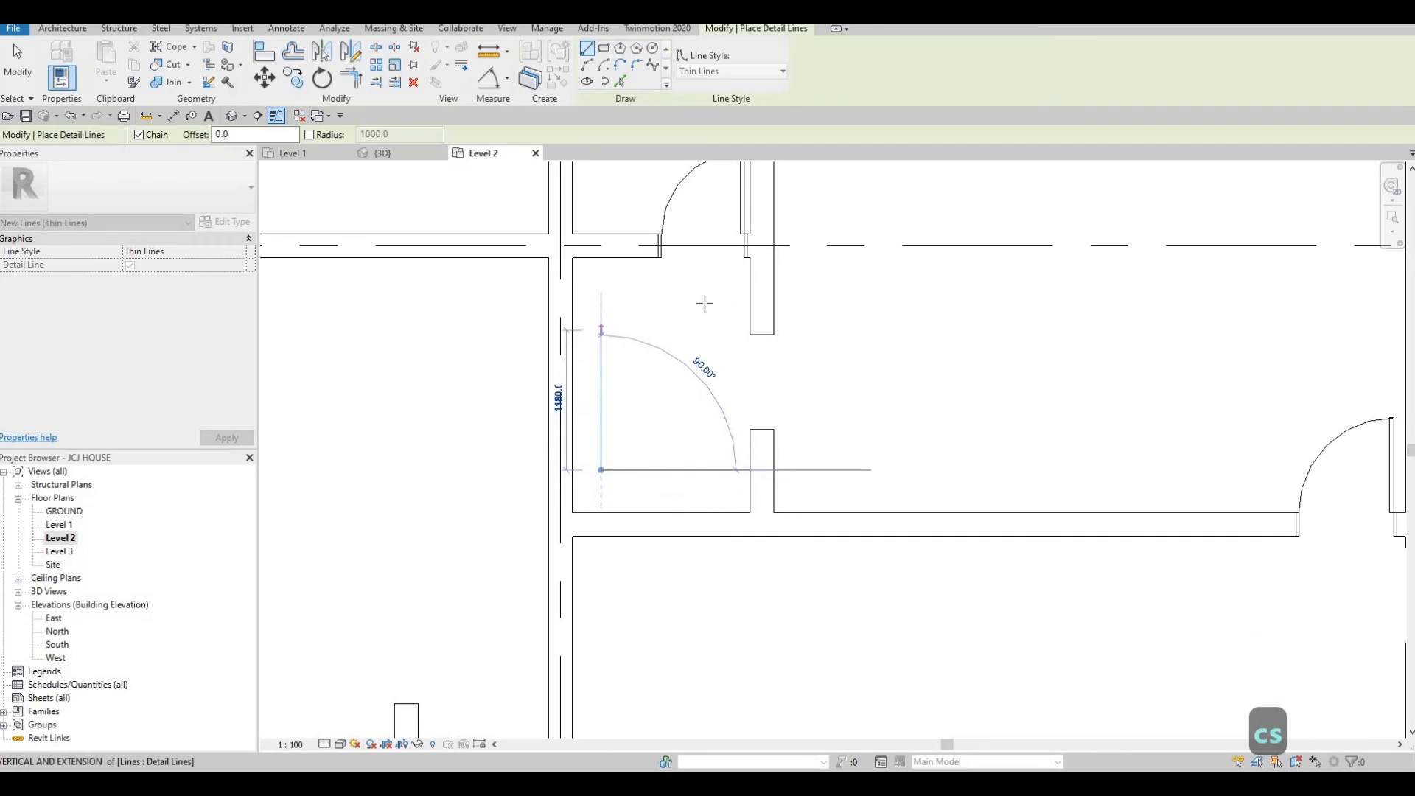
{"action": "left_click", "coordinate": [652, 297]}
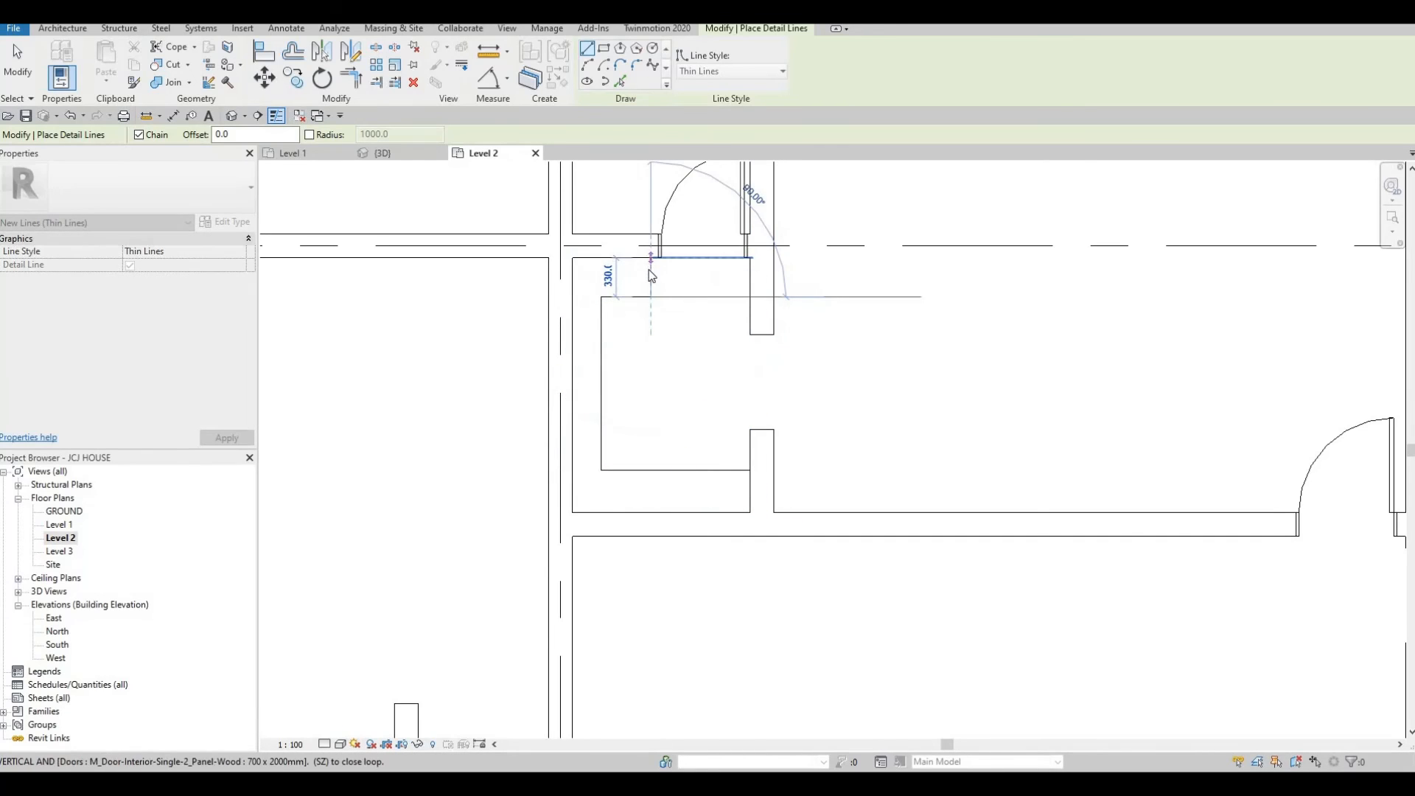
{"action": "key", "text": "Escape"}
{"action": "key", "text": "Escape"}
Nudge the short top thin detail line south.
{"action": "left_click", "coordinate": [652, 298]}
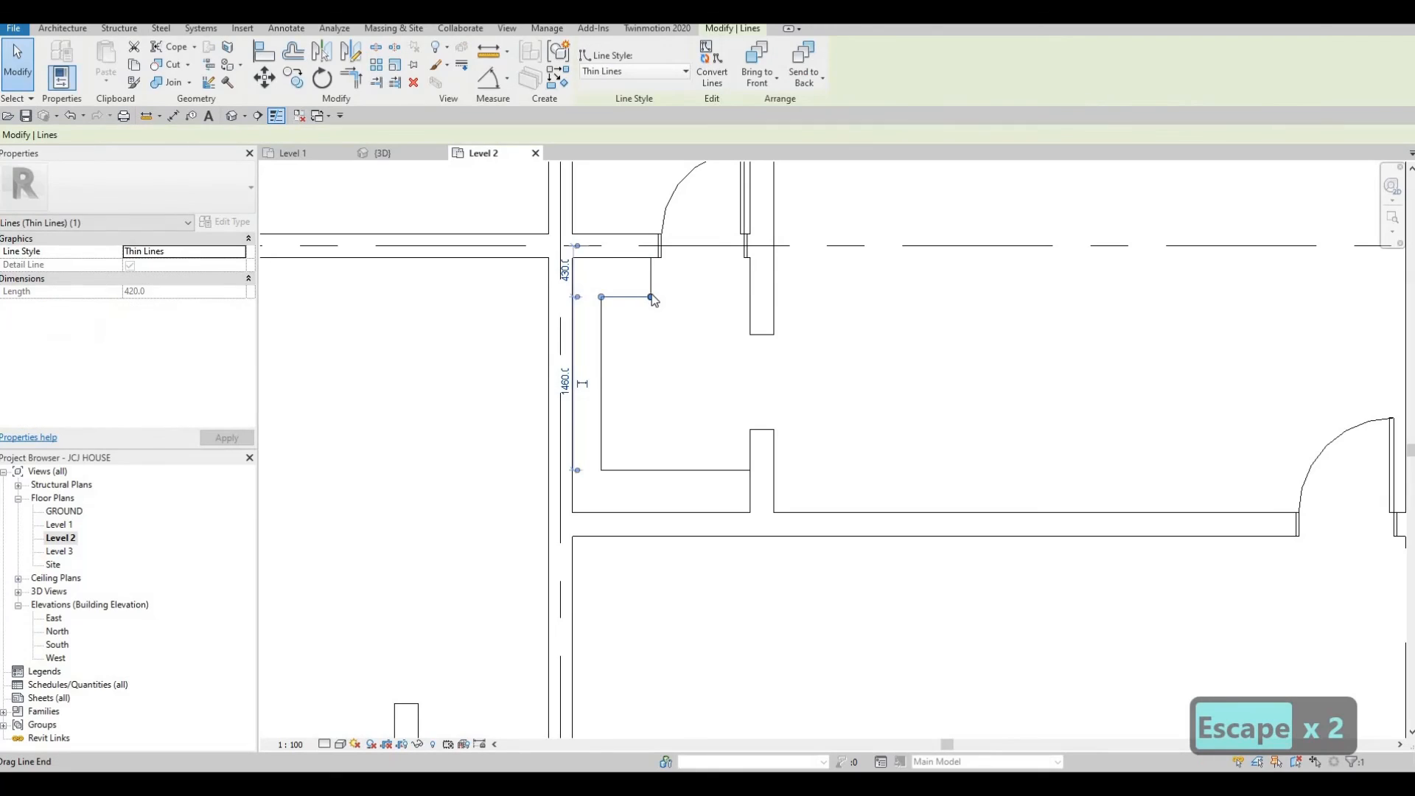
{"action": "key", "text": "Down"}
{"action": "key", "text": "Down"}
{"action": "key", "text": "Down"}
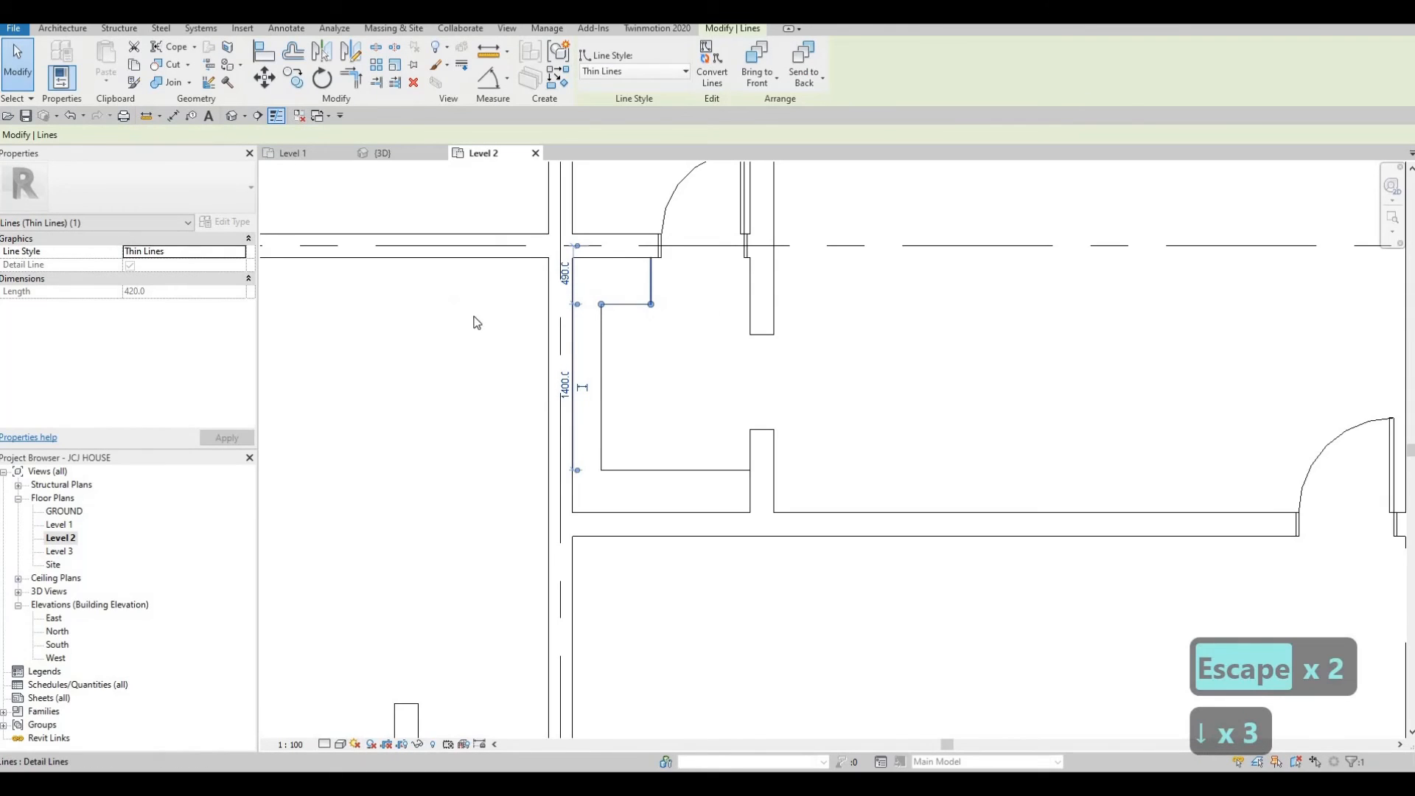
{"action": "left_click", "coordinate": [603, 345]}
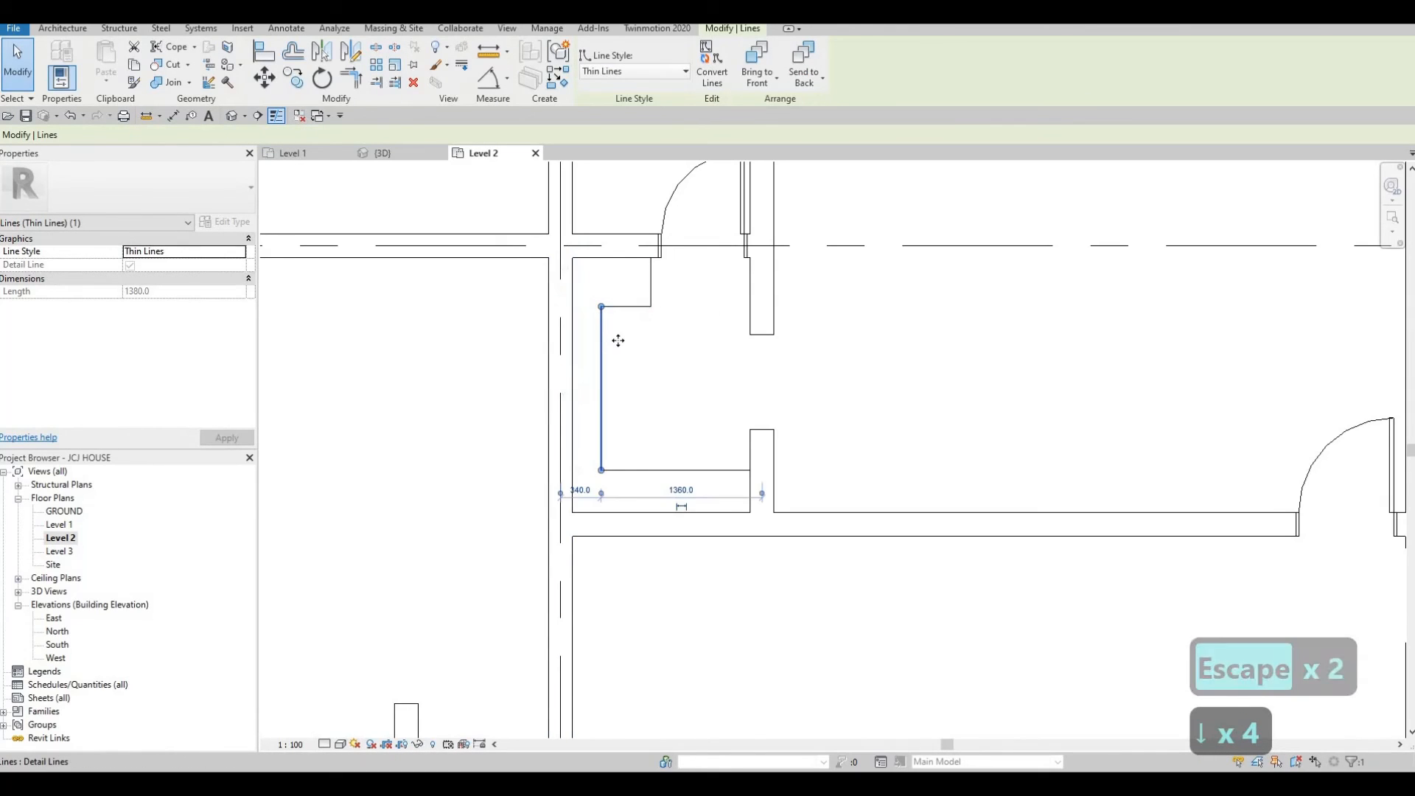
{"action": "left_click_drag", "start_coordinate": [622, 343], "coordinate": [666, 445]}
{"action": "key", "text": "Escape"}
{"action": "scroll", "coordinate": [737, 531], "scroll_direction": "down", "scroll_amount": 3}
{"action": "key", "text": "Escape"}
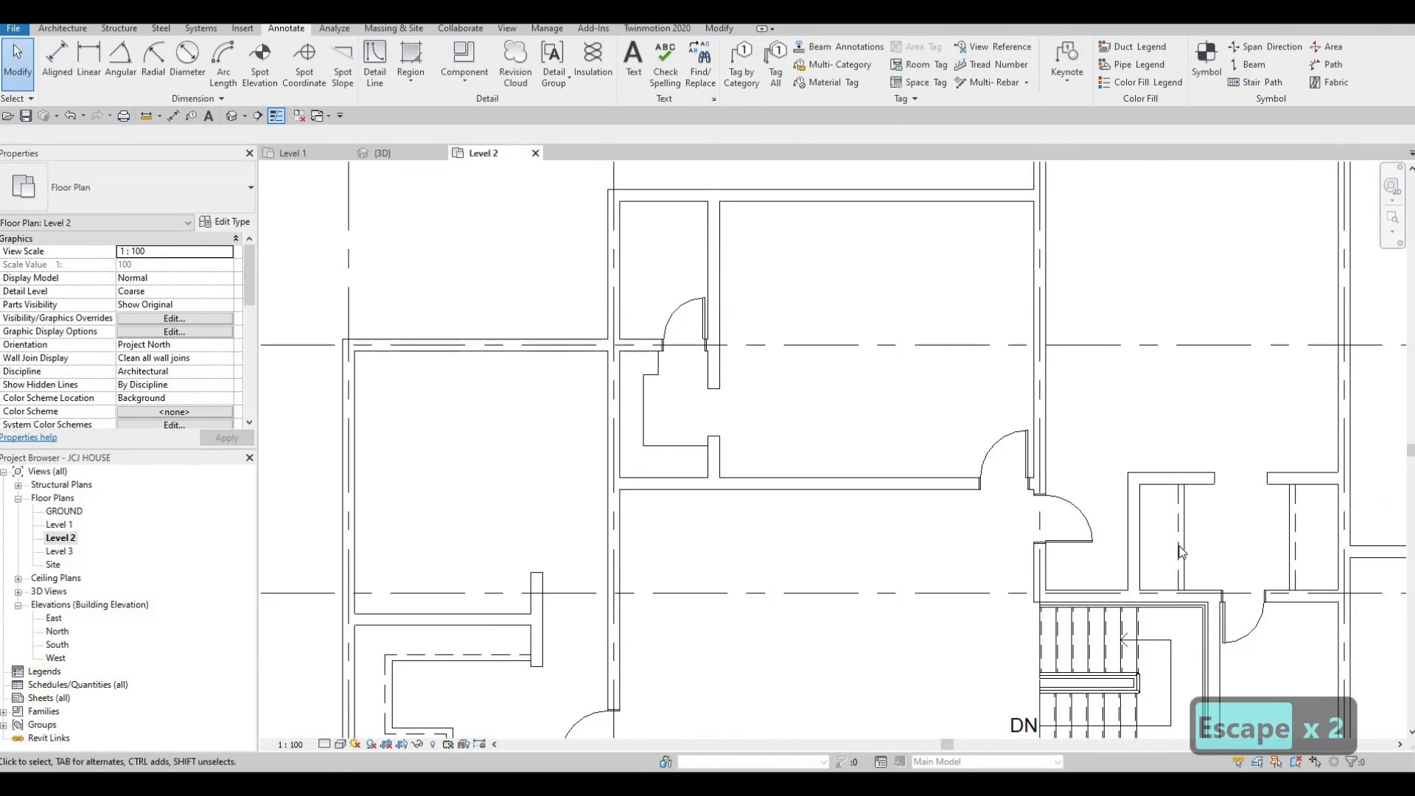
Draw Demolished detail lines in the small room near grid B: west from the door wall, then south along the room.
{"action": "left_click", "coordinate": [1178, 538]}
{"action": "key", "text": "c"}
{"action": "key", "text": "s"}
{"action": "scroll", "coordinate": [662, 374], "scroll_direction": "up", "scroll_amount": 4}
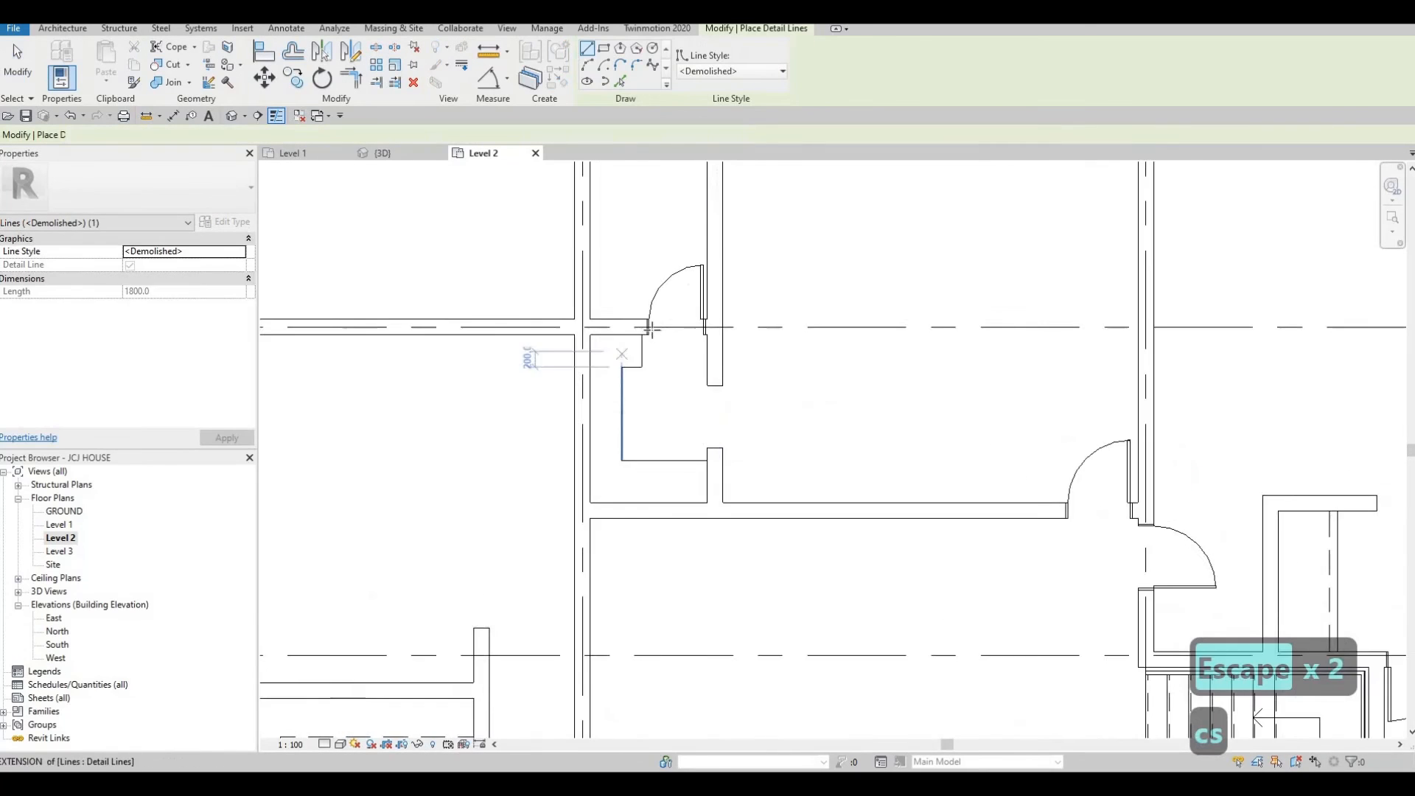
{"action": "left_click", "coordinate": [644, 356]}
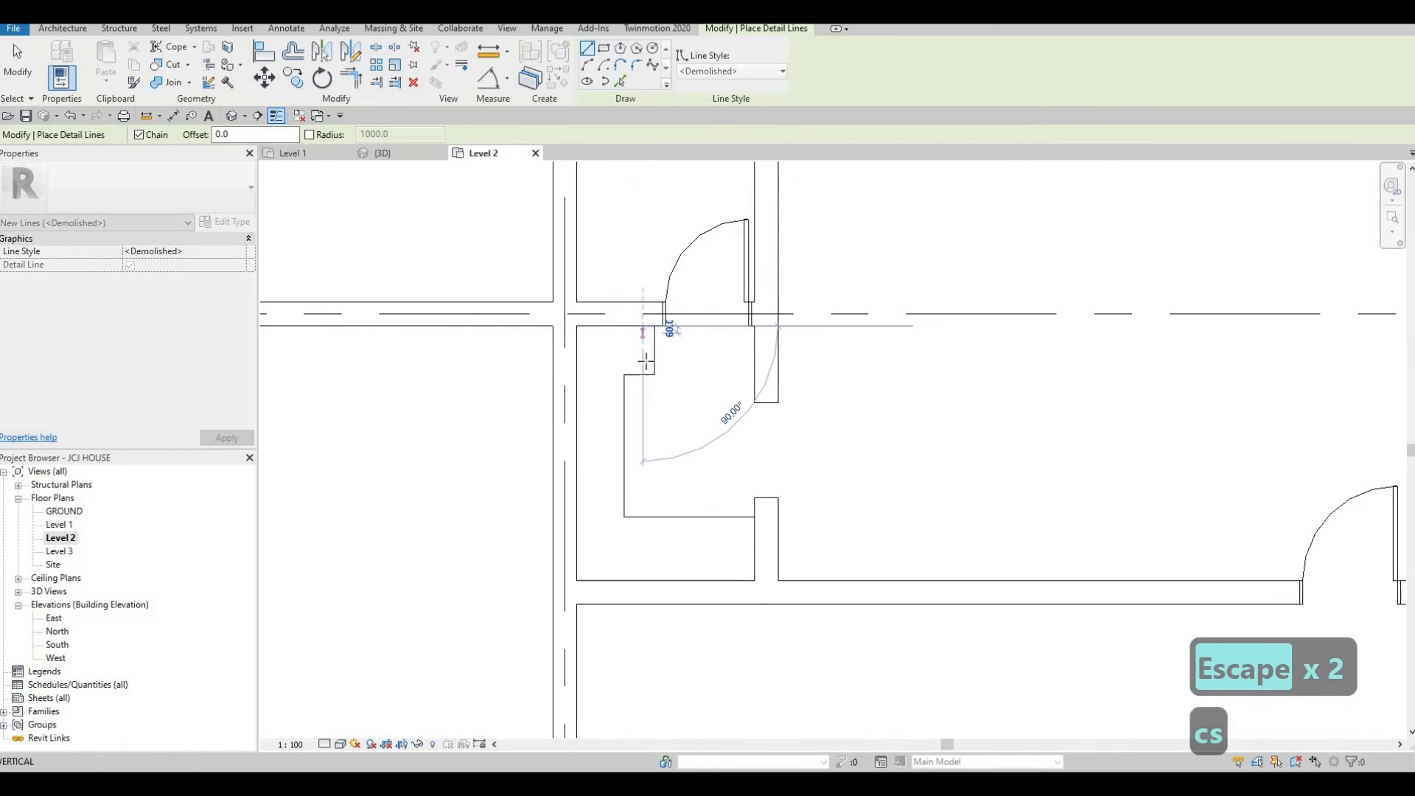
{"action": "left_click", "coordinate": [611, 362]}
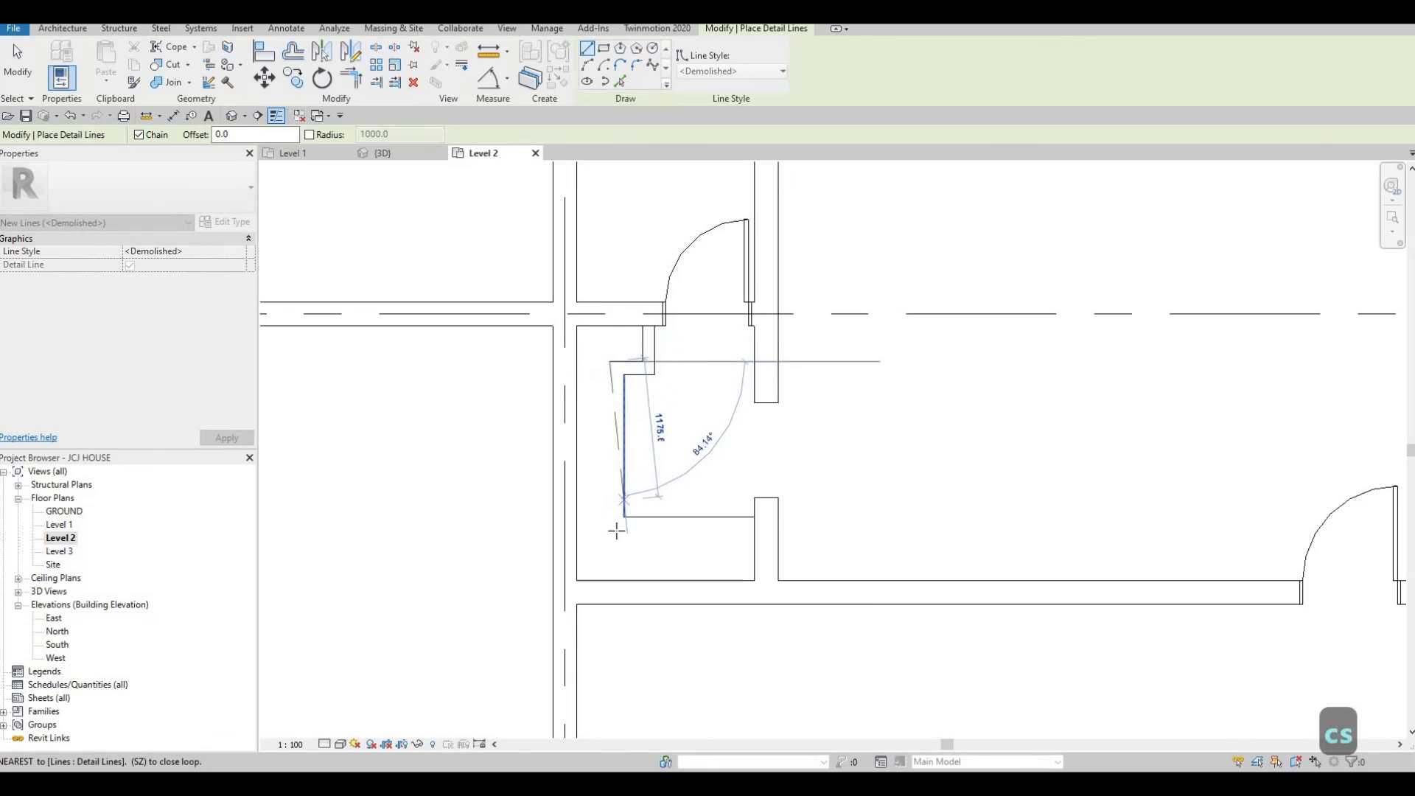
{"action": "left_click", "coordinate": [611, 529]}
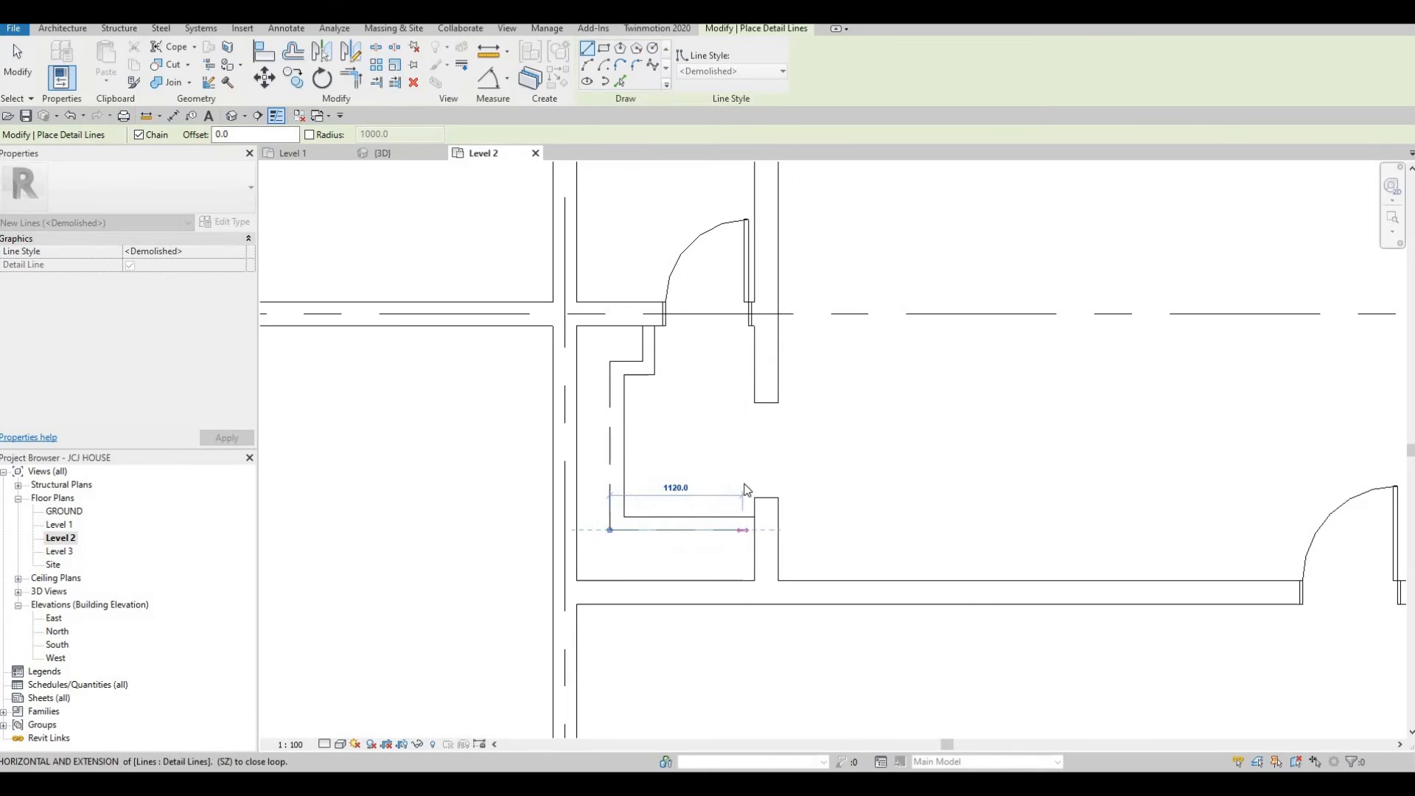
{"action": "key", "text": "Escape"}
{"action": "key", "text": "Escape"}
Delete the short detail line segments at the room's corner beside the door.
{"action": "scroll", "coordinate": [798, 424], "scroll_direction": "down", "scroll_amount": 6}
{"action": "middle_click_drag", "start_coordinate": [824, 347], "coordinate": [825, 282]}
{"action": "scroll", "coordinate": [746, 361], "scroll_direction": "up", "scroll_amount": 3}
{"action": "middle_click_drag", "start_coordinate": [747, 359], "coordinate": [746, 337]}
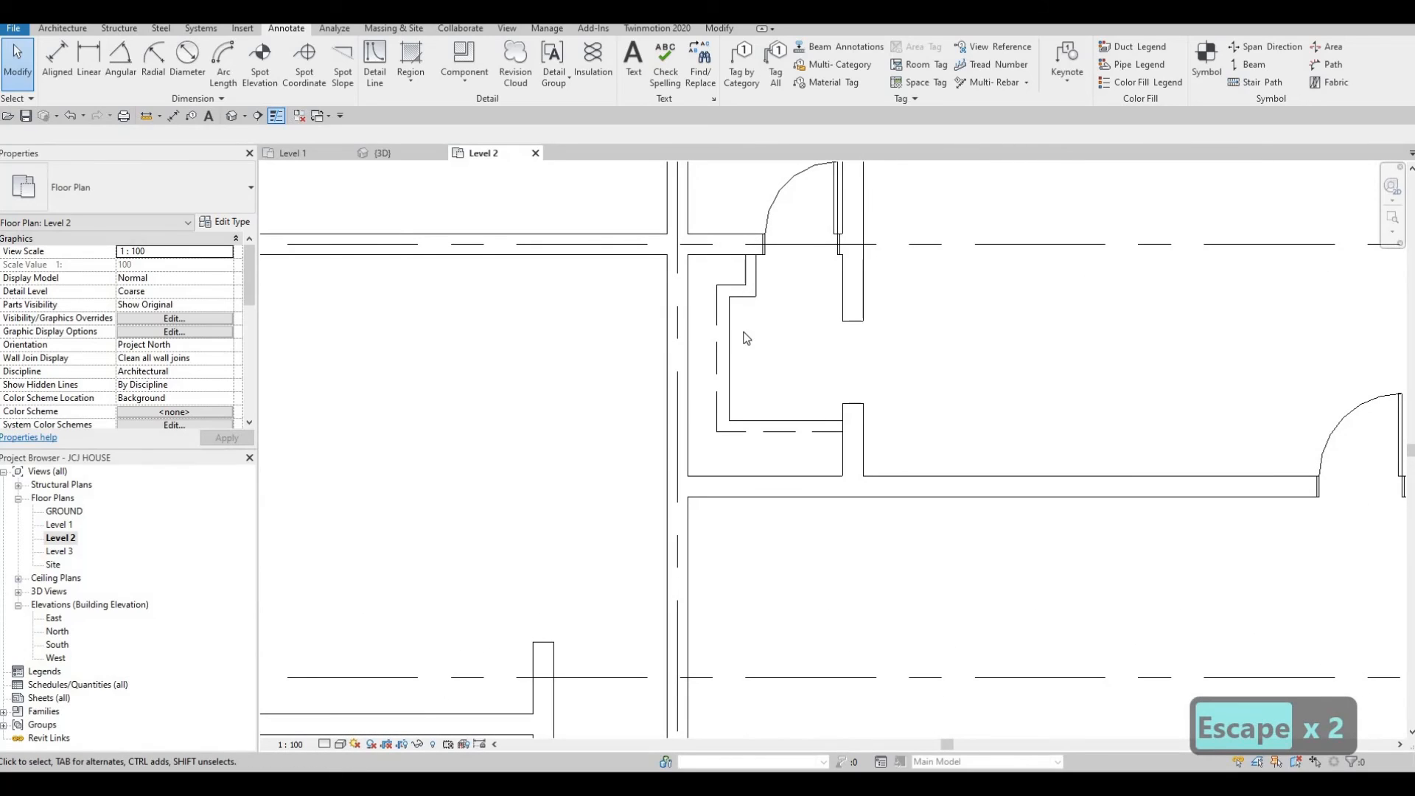
{"action": "left_click", "coordinate": [749, 286]}
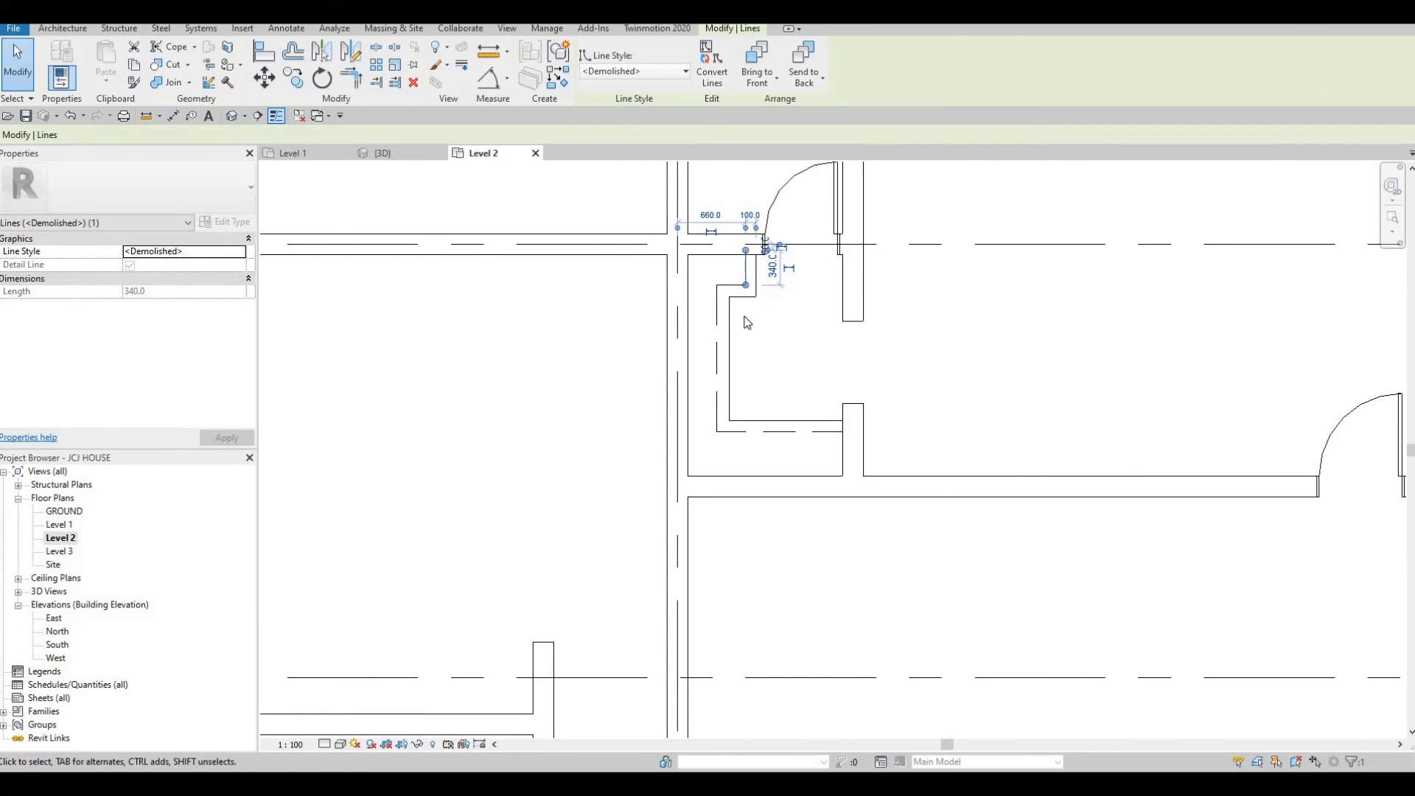
{"action": "key", "text": "Delete"}
{"action": "left_click", "coordinate": [738, 288]}
{"action": "key", "text": "Delete"}
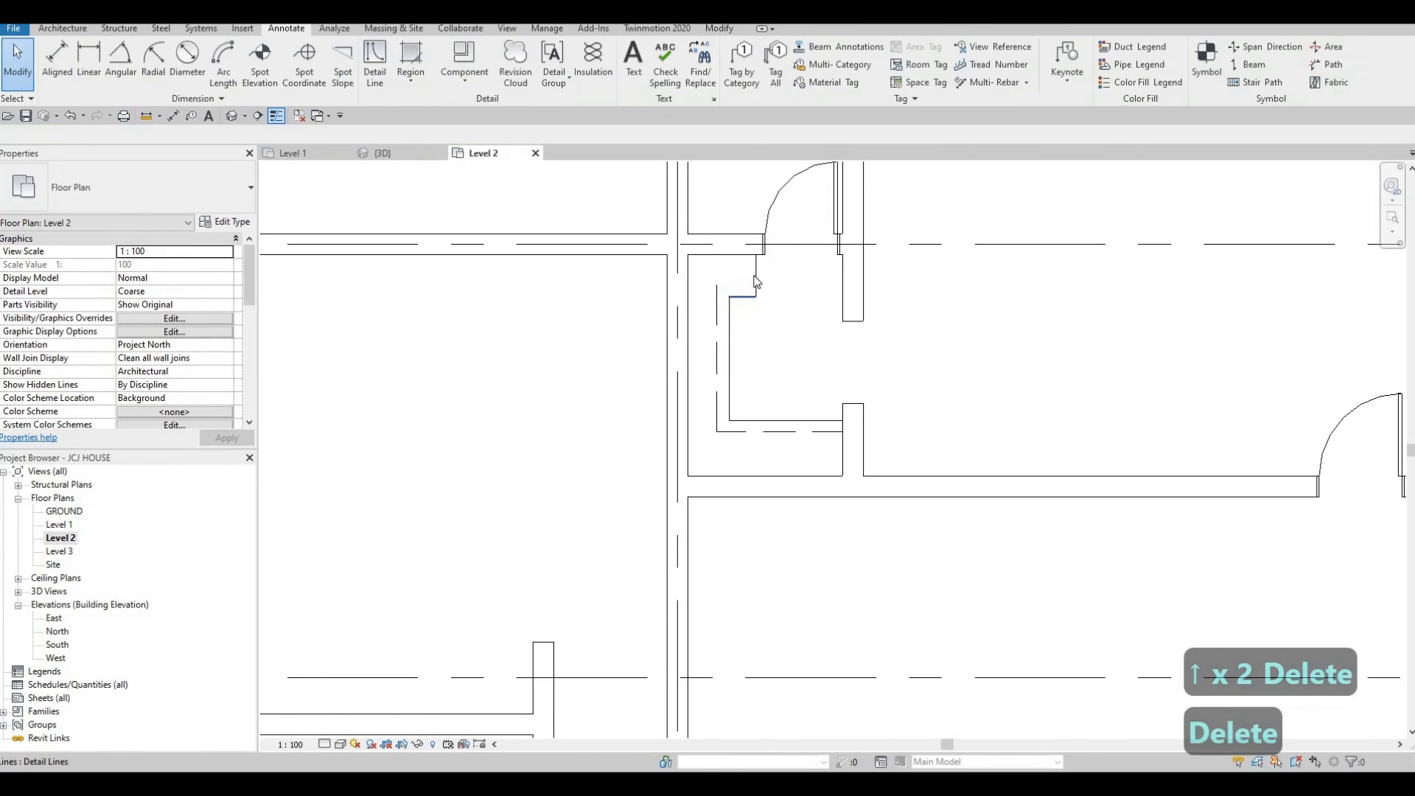
{"action": "left_click", "coordinate": [747, 297]}
{"action": "key", "text": "Delete"}
Select the vertical thin and demolished detail lines on the room's west side and nudge them east.
{"action": "left_click", "coordinate": [731, 302]}
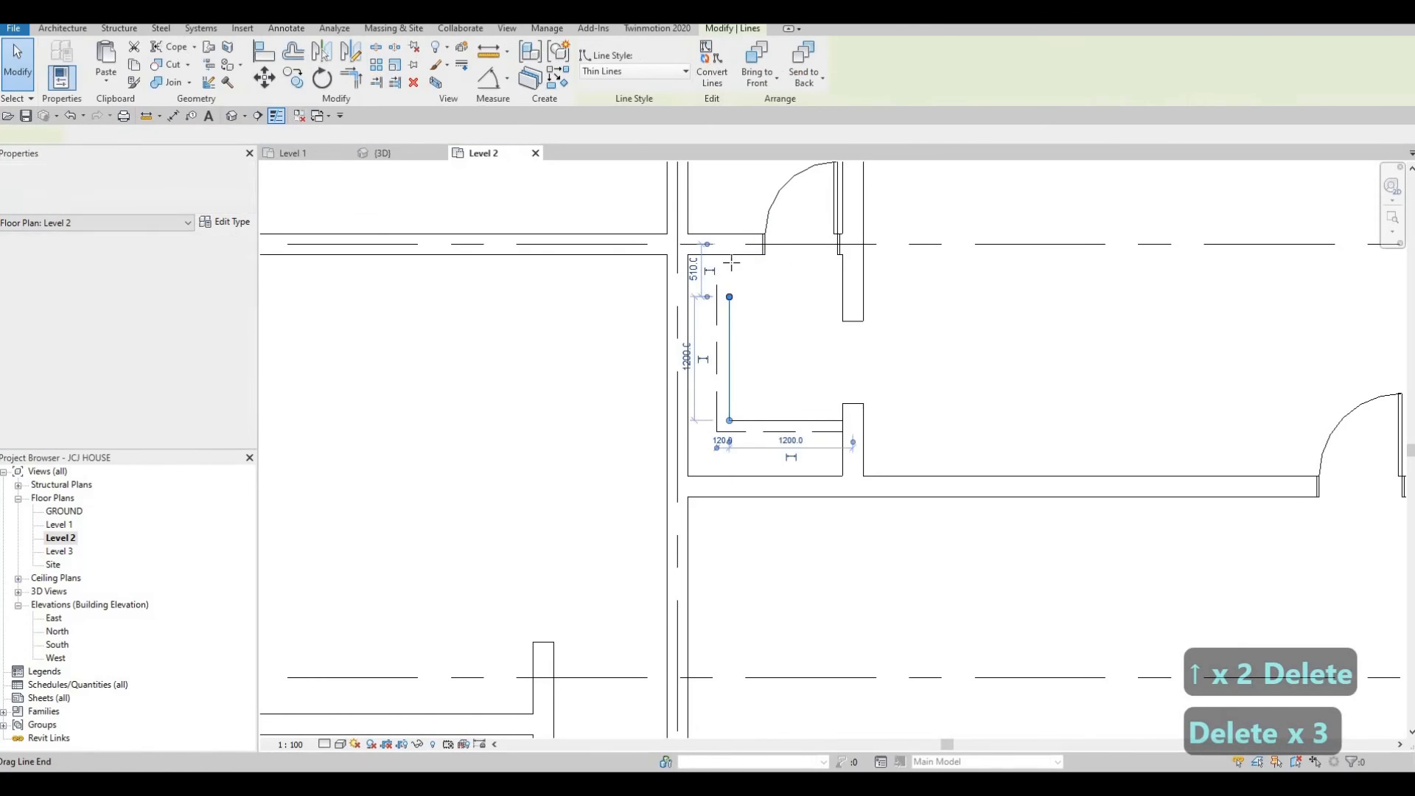
{"action": "left_click", "coordinate": [718, 284]}
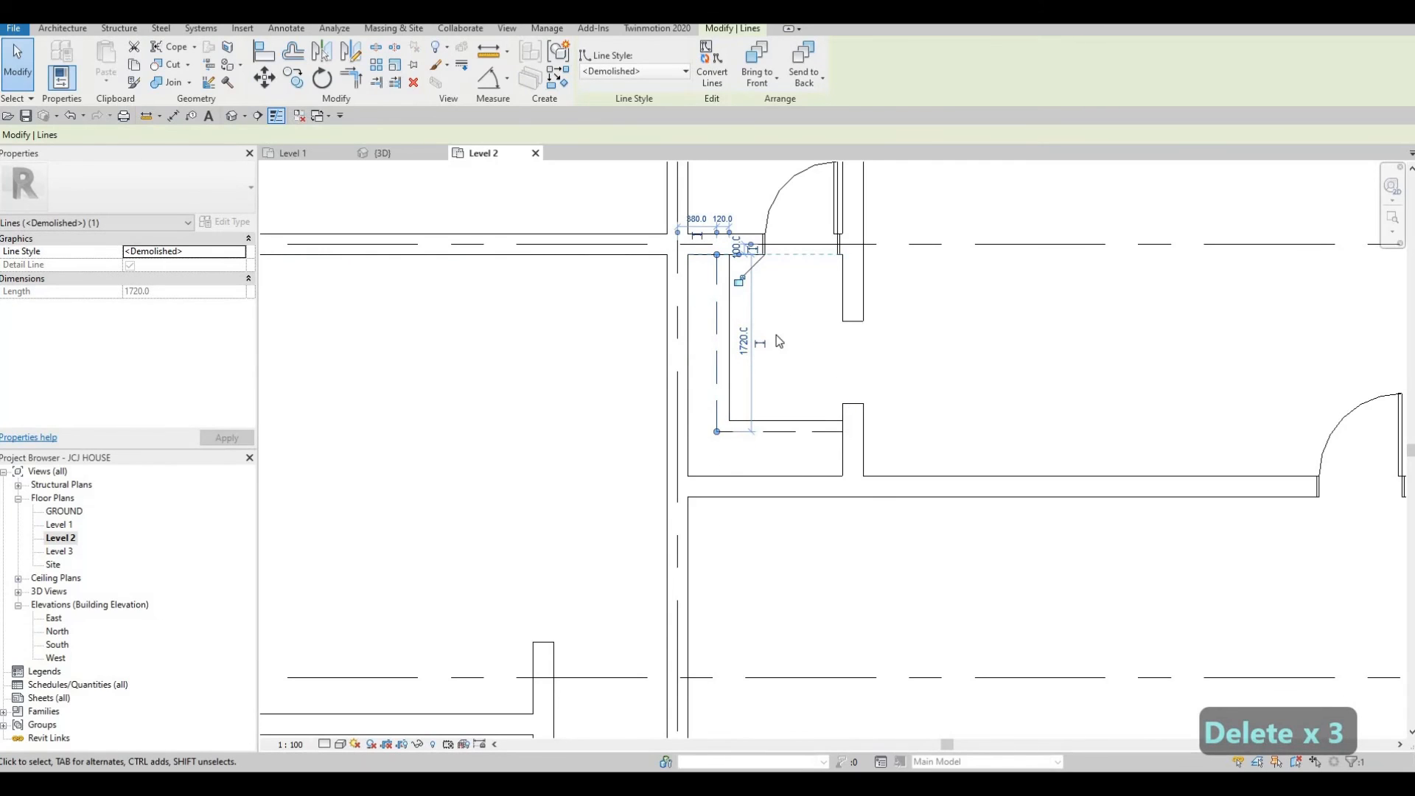
{"action": "scroll", "coordinate": [776, 334], "scroll_direction": "up", "scroll_amount": 1}
{"action": "key", "text": "Escape"}
{"action": "left_click_drag", "start_coordinate": [778, 342], "coordinate": [695, 294]}
{"action": "key", "text": "Escape"}
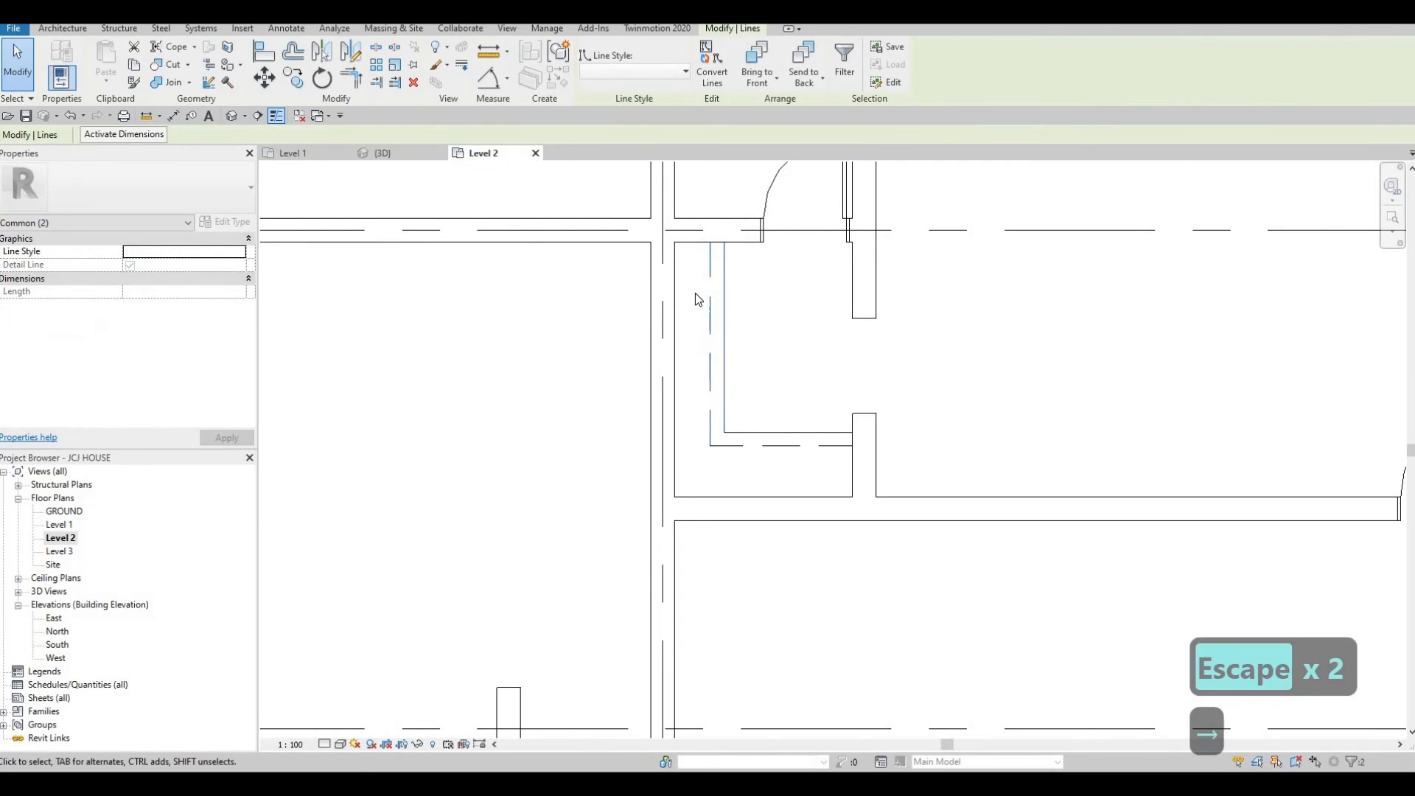
{"action": "key", "text": "Right"}
{"action": "key", "text": "Right"}
{"action": "key", "text": "Right"}
{"action": "key", "text": "Right"}
{"action": "key", "text": "Right"}
{"action": "key", "text": "Right"}
{"action": "key", "text": "Right"}
{"action": "key", "text": "Right"}
{"action": "key", "text": "Escape"}
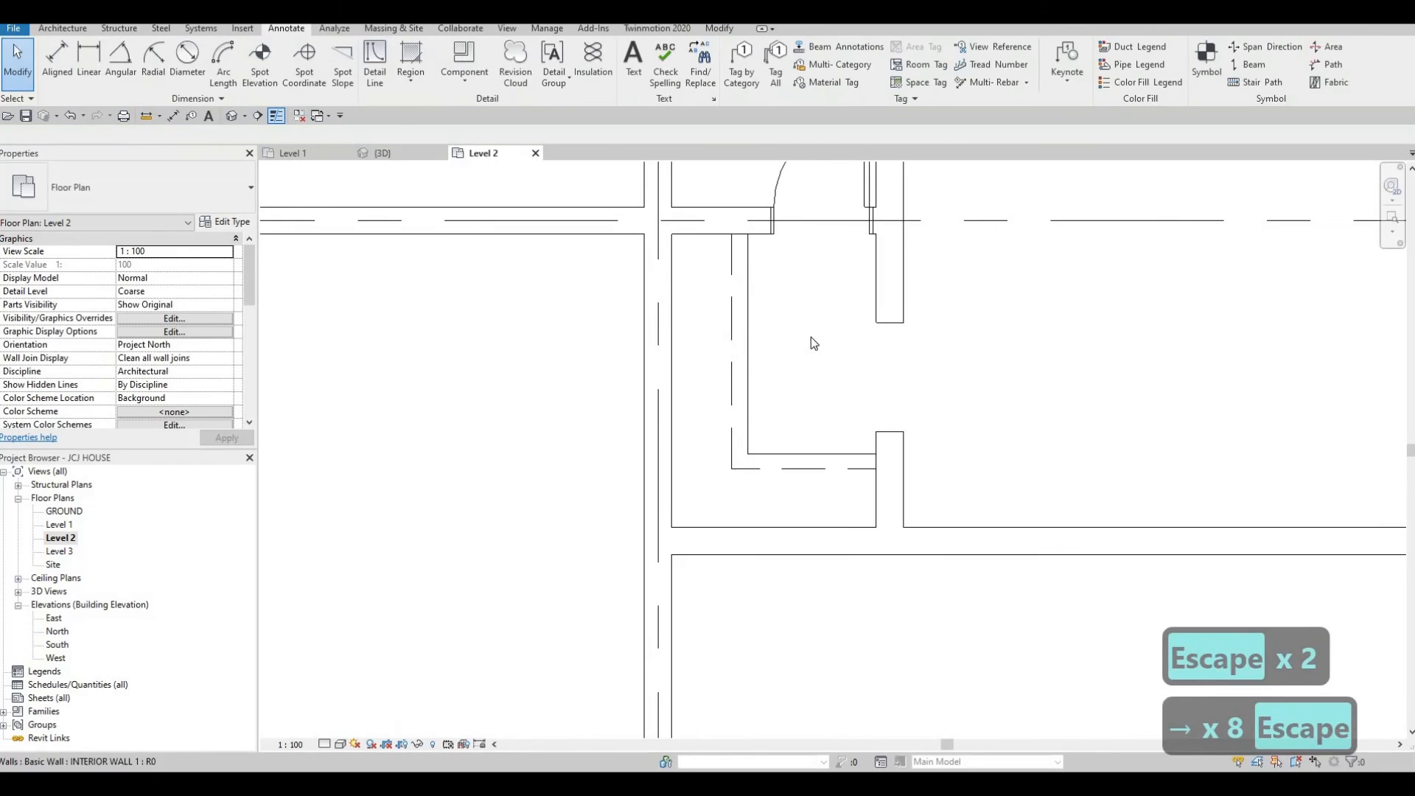
{"action": "scroll", "coordinate": [811, 338], "scroll_direction": "down", "scroll_amount": 5}
{"action": "scroll", "coordinate": [804, 412], "scroll_direction": "down", "scroll_amount": 2}
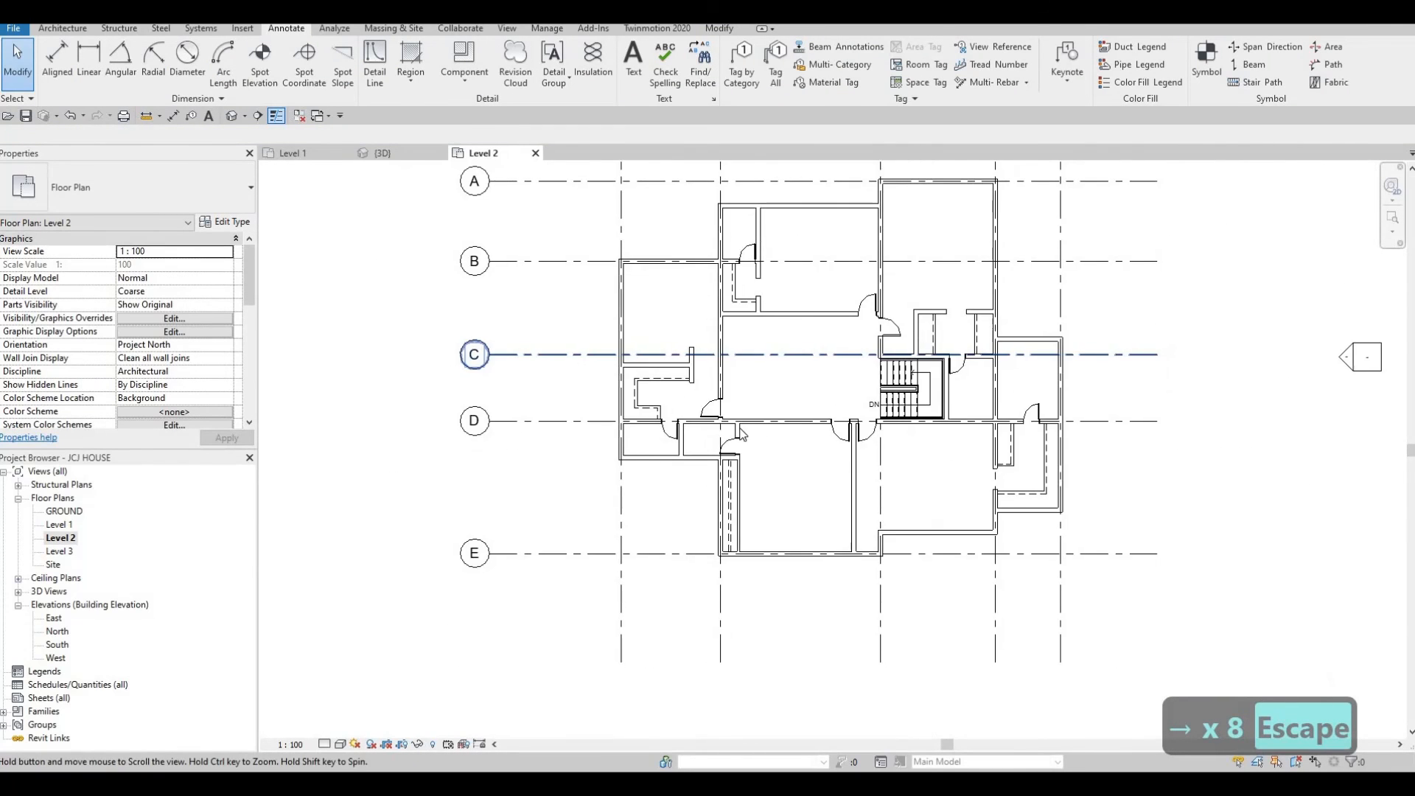
Place an M_Door-Interior-Double-Sliding-2_Panel-Wood 1200 x 2000mm door in the vertical wall south of grid D.
{"action": "mouse_move", "coordinate": [921, 457]}
{"action": "middle_mouse_down"}
{"action": "mouse_move", "coordinate": [919, 405]}
{"action": "mouse_move", "coordinate": [912, 418]}
{"action": "mouse_move", "coordinate": [944, 462]}
{"action": "middle_mouse_up"}
{"action": "scroll", "coordinate": [916, 411], "scroll_direction": "up", "scroll_amount": 3}
{"action": "scroll", "coordinate": [911, 439], "scroll_direction": "down", "scroll_amount": 2}
{"action": "middle_click_drag", "start_coordinate": [937, 412], "coordinate": [977, 427]}
{"action": "middle_click_drag", "start_coordinate": [911, 416], "coordinate": [959, 459]}
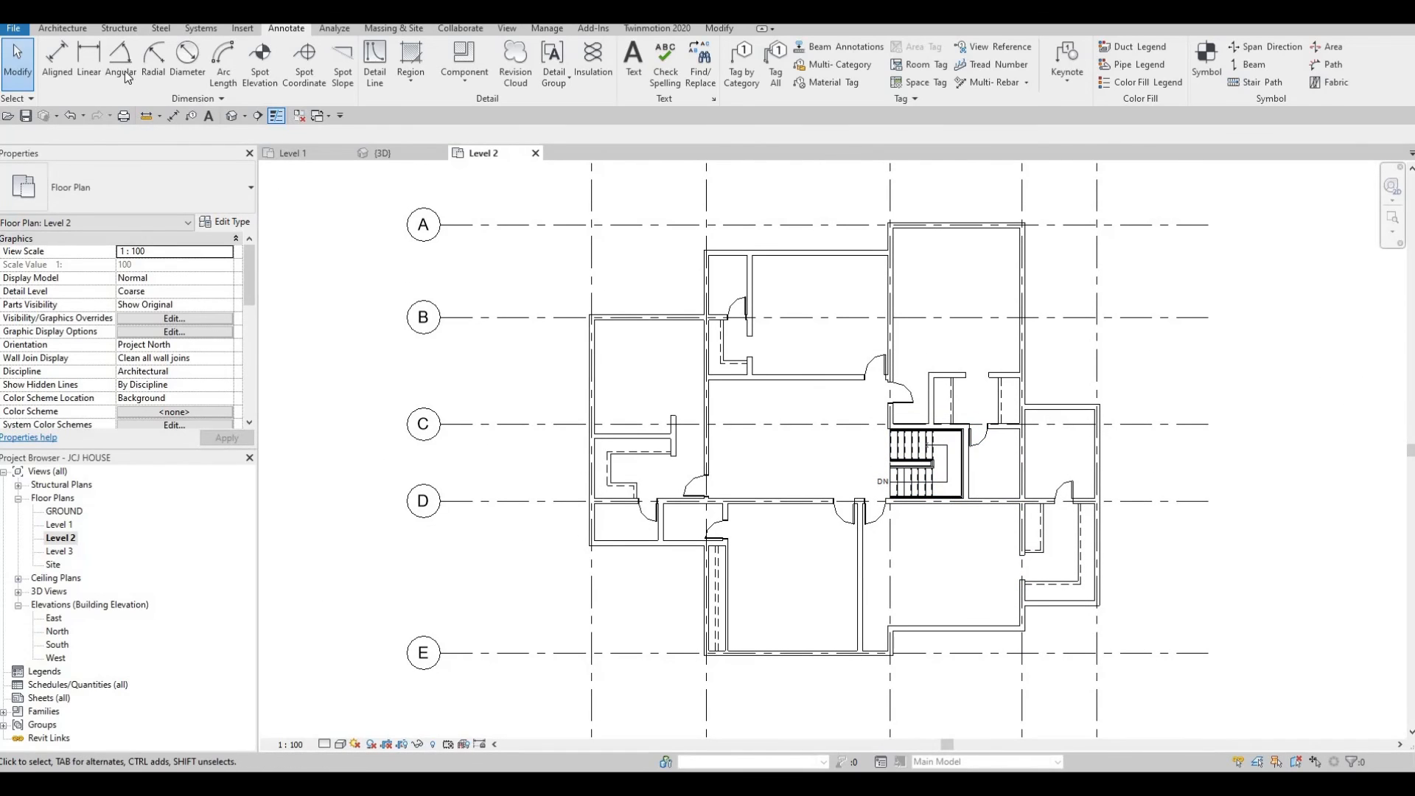
{"action": "left_click", "coordinate": [62, 28]}
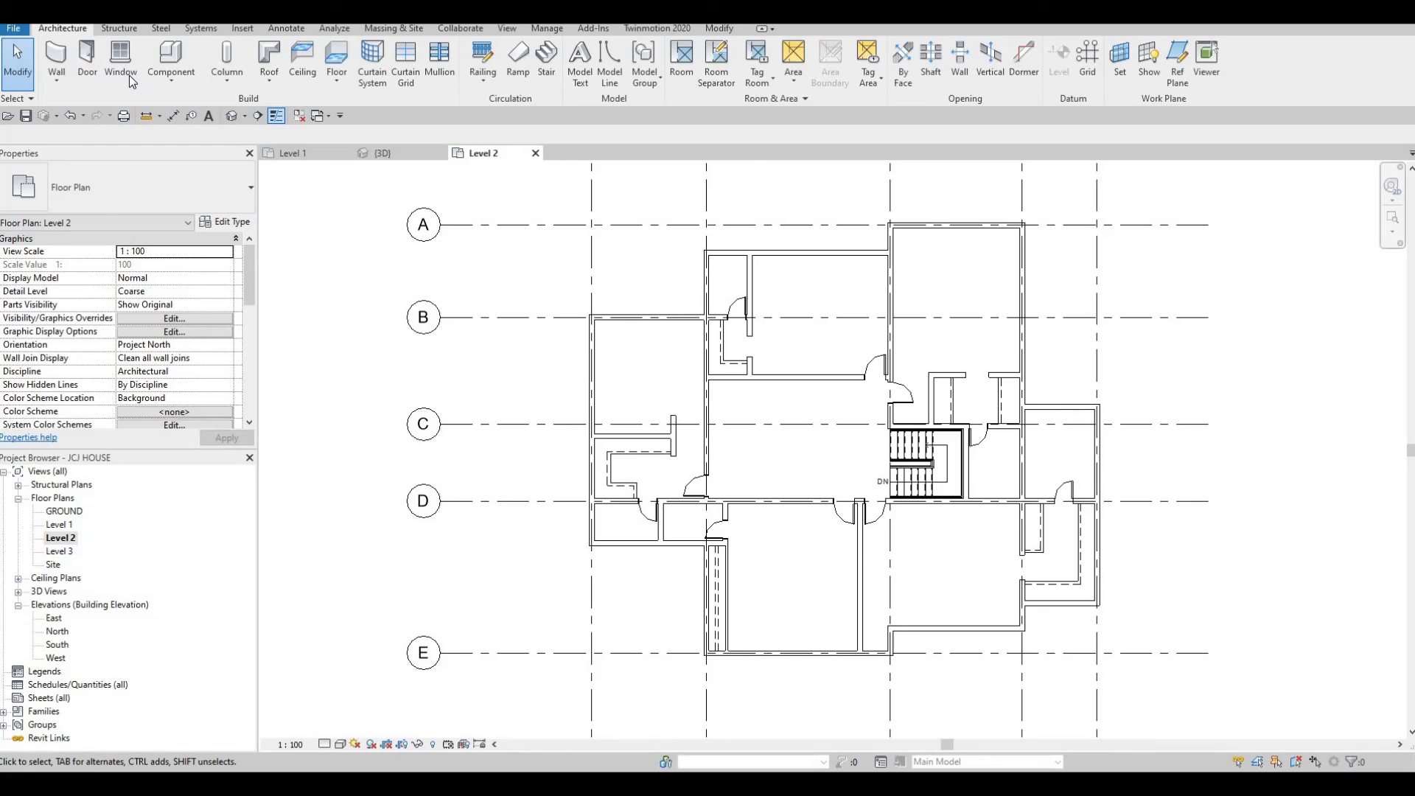
{"action": "left_click", "coordinate": [87, 59]}
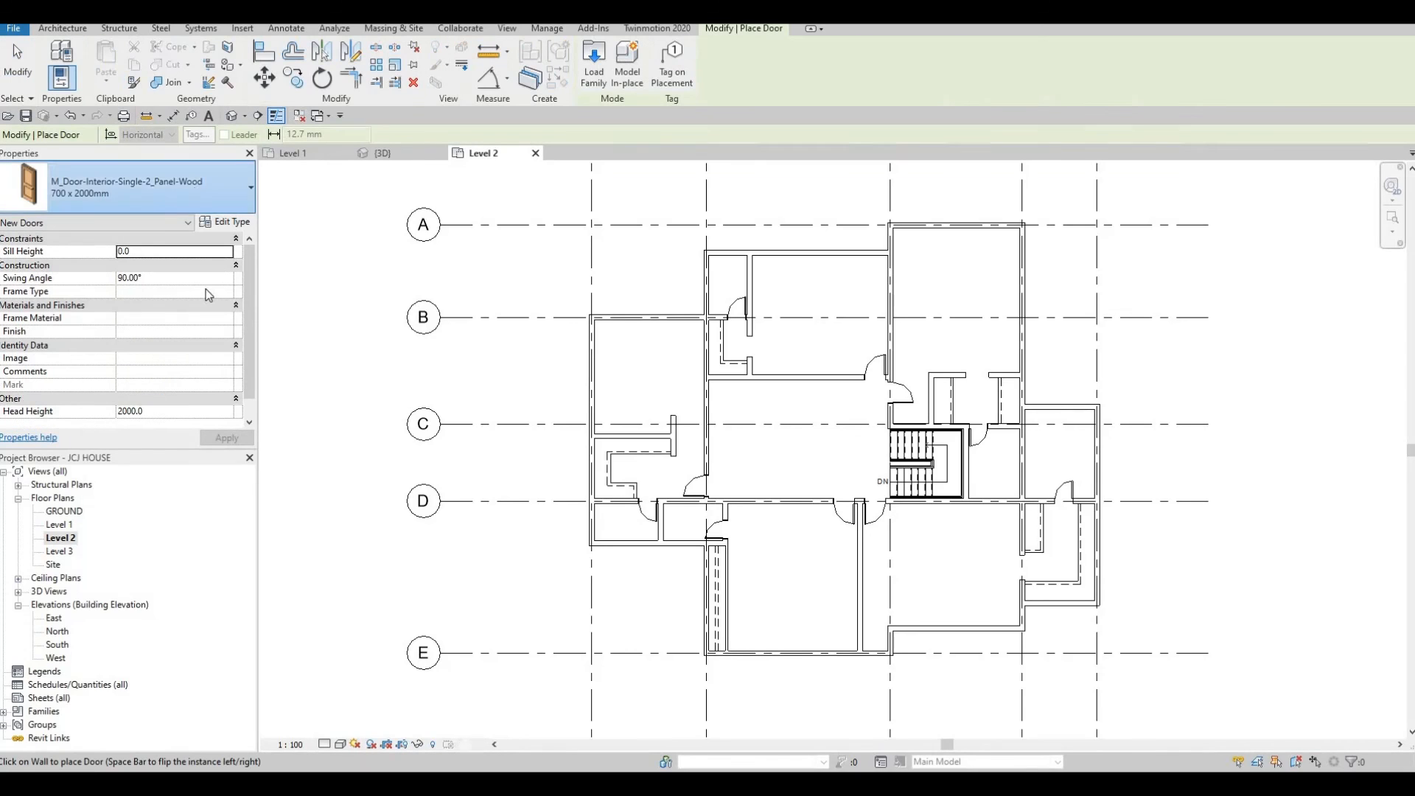
{"action": "left_click", "coordinate": [140, 188]}
{"action": "scroll", "coordinate": [136, 358], "scroll_direction": "up", "scroll_amount": 5}
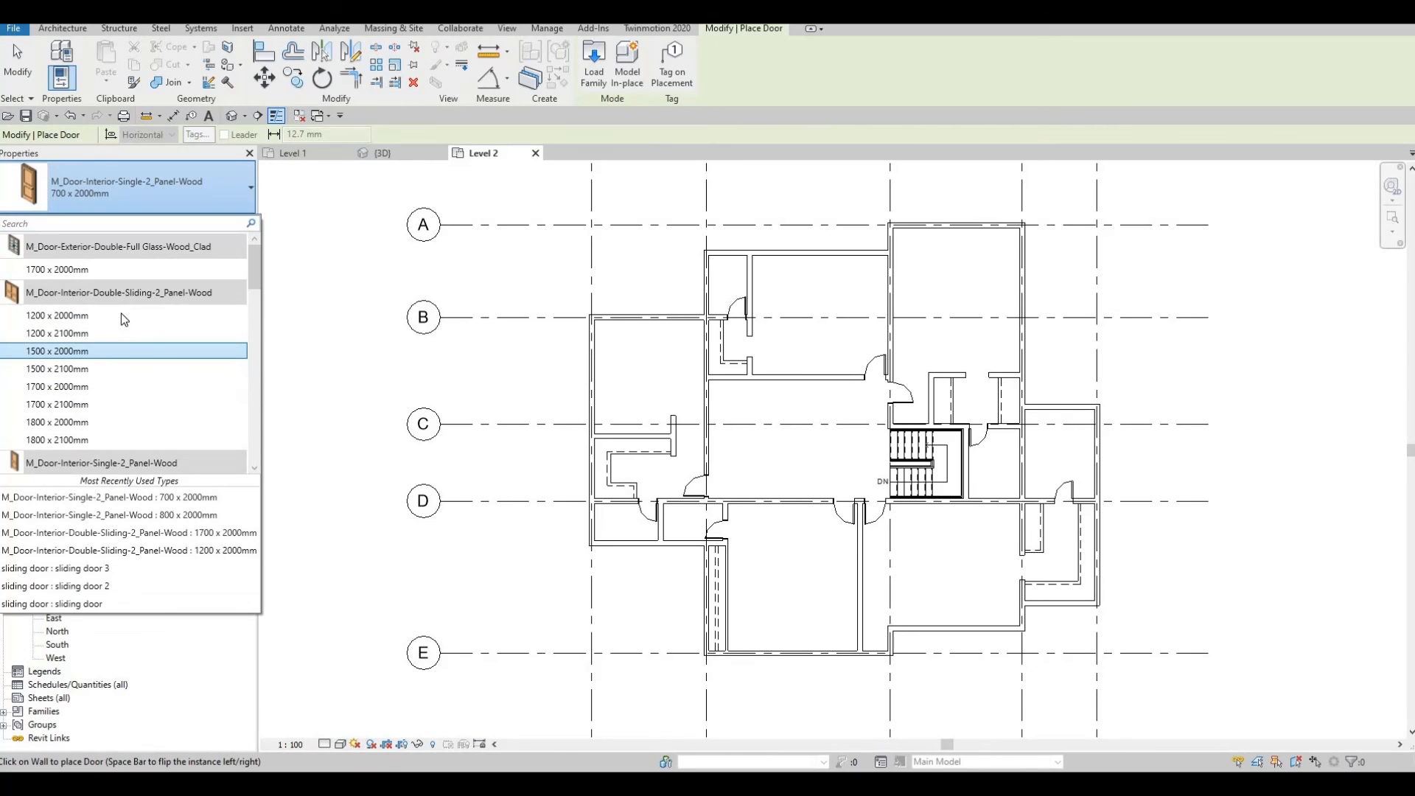
{"action": "left_click", "coordinate": [121, 315]}
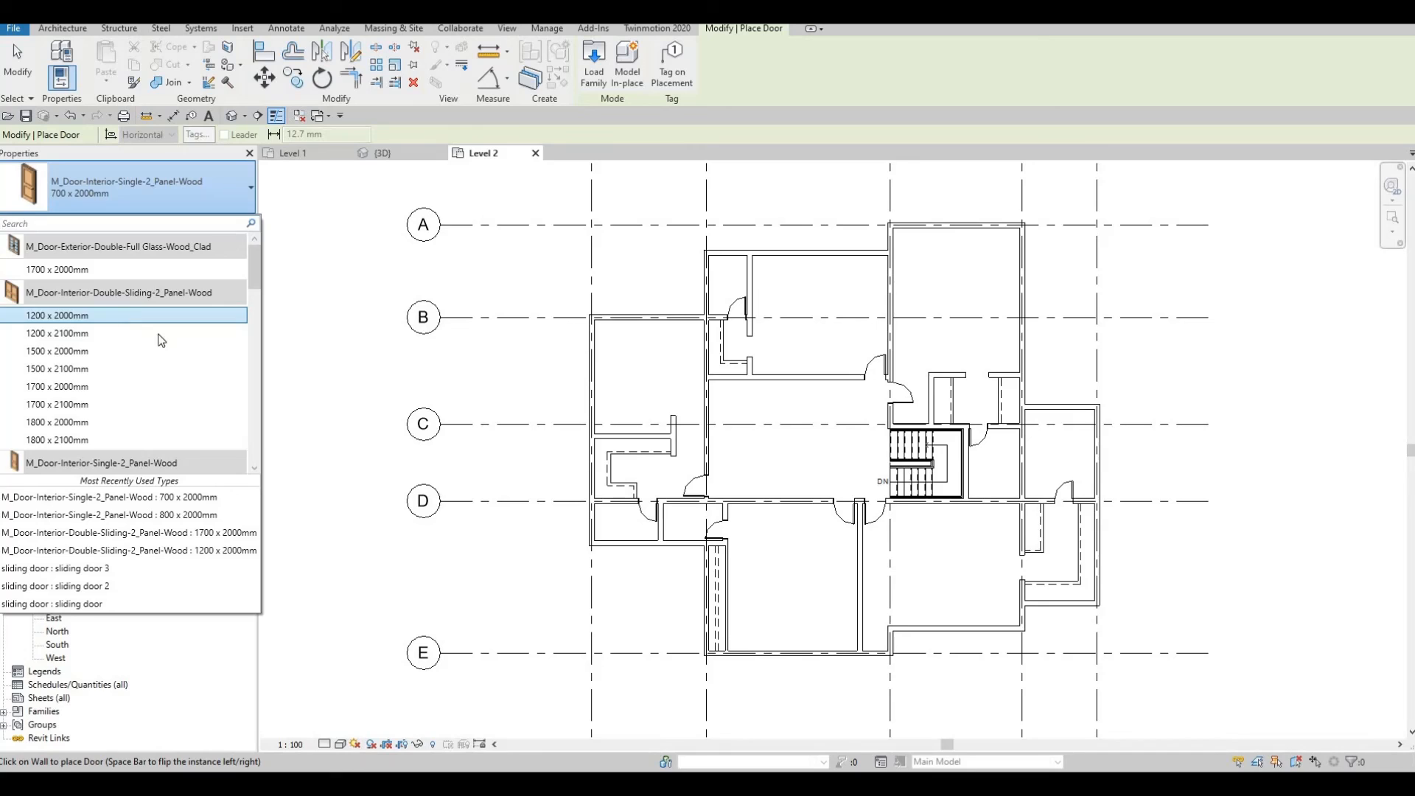
{"action": "scroll", "coordinate": [708, 568], "scroll_direction": "up", "scroll_amount": 3}
{"action": "left_click", "coordinate": [684, 575]}
{"action": "key", "text": "Escape"}
{"action": "key", "text": "Escape"}
{"action": "key", "text": "Escape"}
Change the placed sliding door's type to 1800 x 2000mm.
{"action": "scroll", "coordinate": [684, 571], "scroll_direction": "up", "scroll_amount": 2}
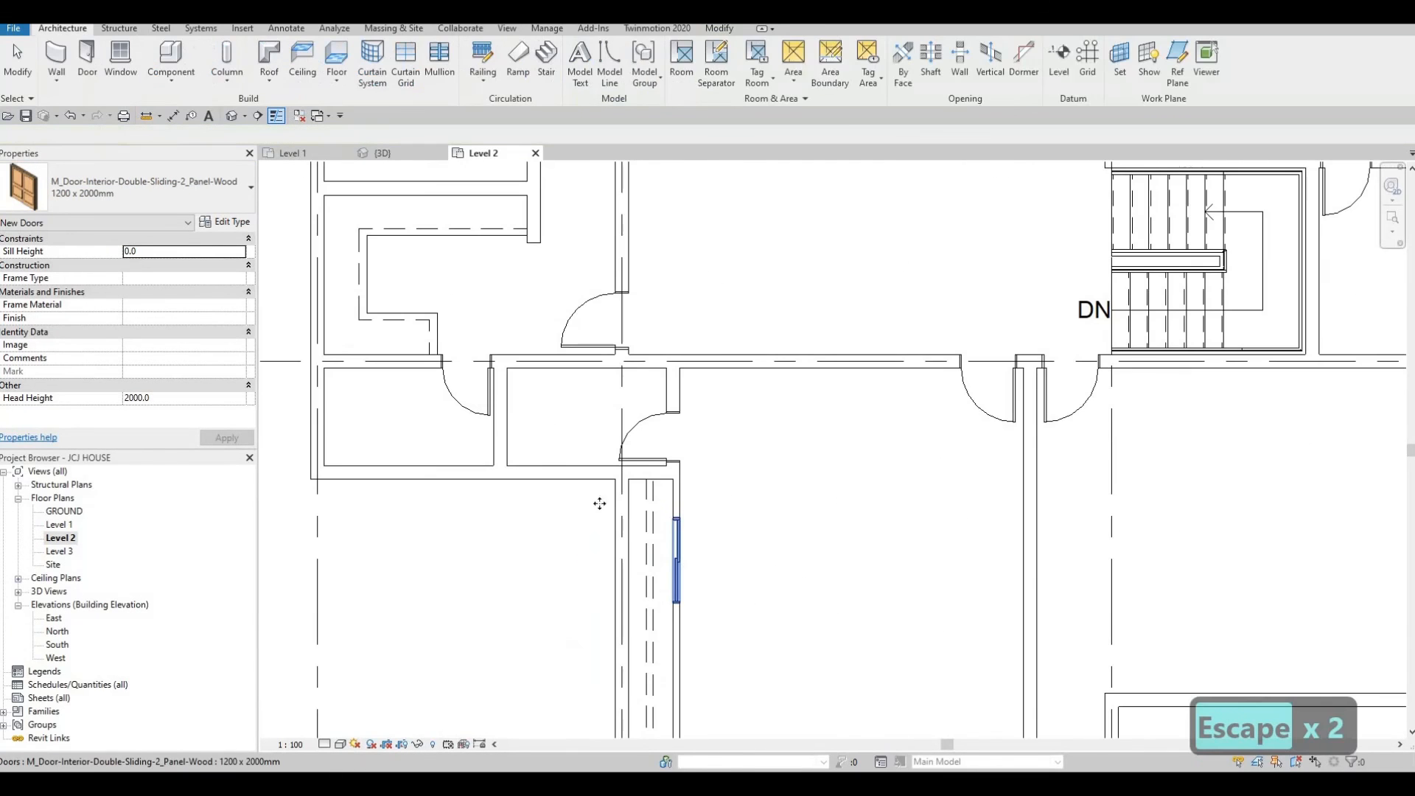
{"action": "left_click", "coordinate": [148, 188]}
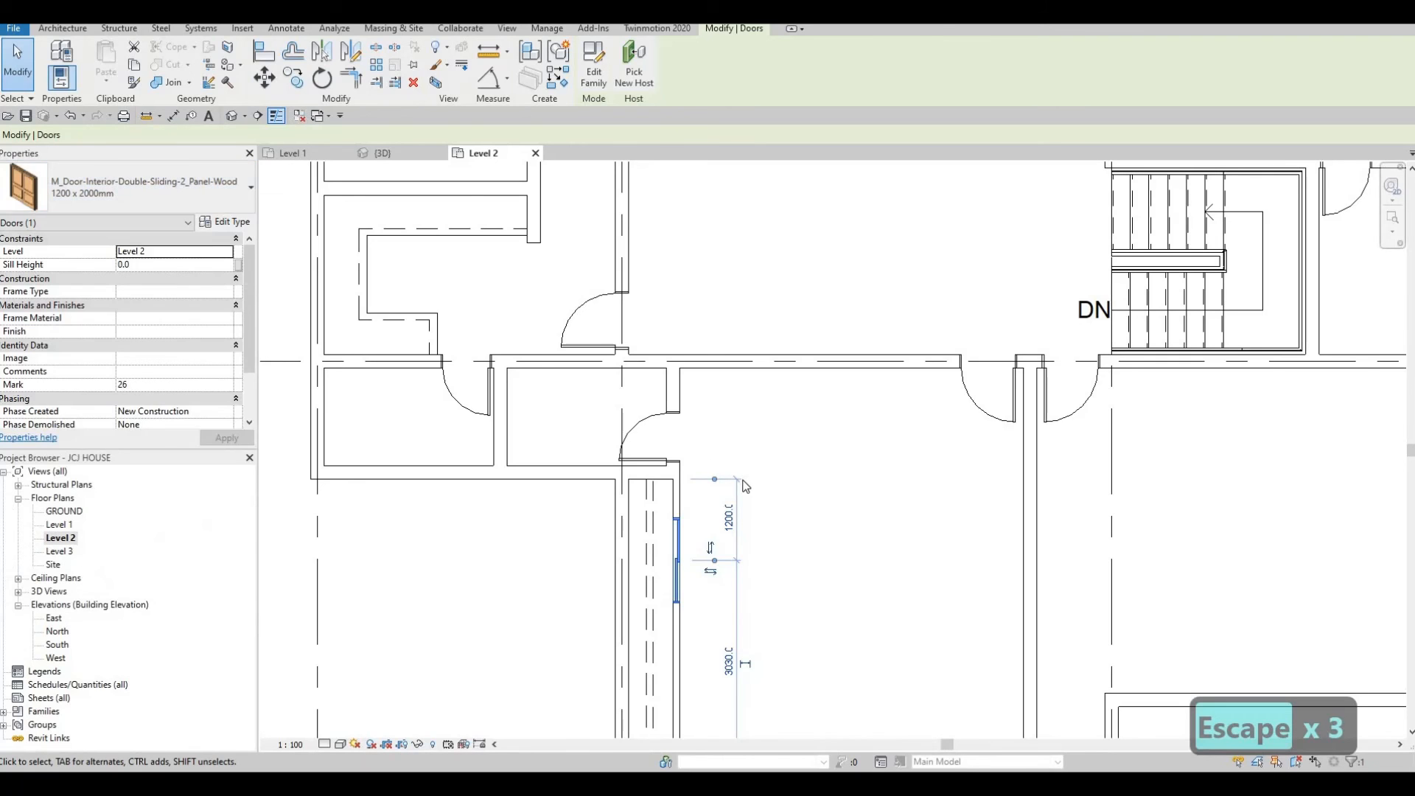
{"action": "scroll", "coordinate": [682, 456], "scroll_direction": "up", "scroll_amount": 3}
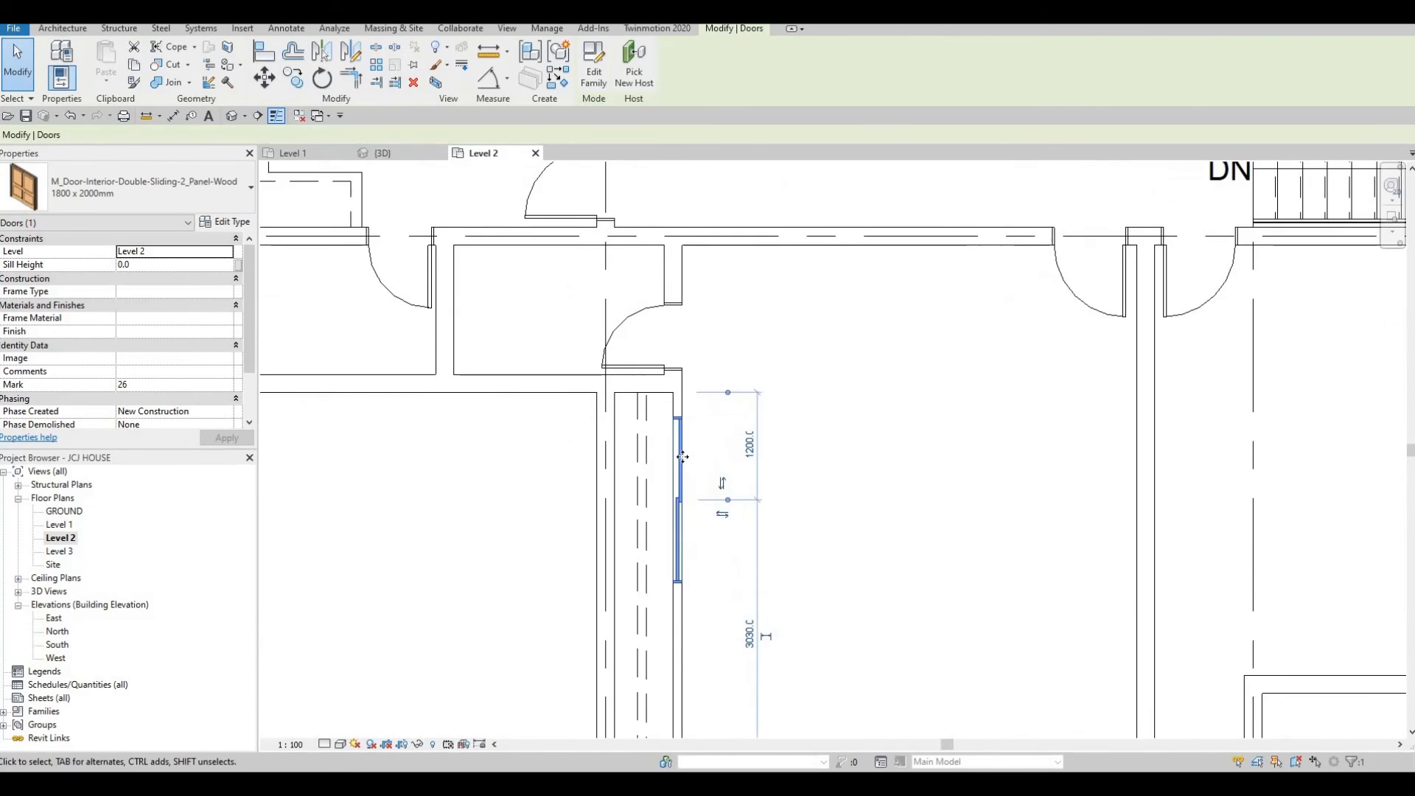
{"action": "key", "text": "Escape"}
Place a second matching sliding door further south along the same wall with Create Similar.
{"action": "left_click", "coordinate": [681, 457]}
{"action": "key", "text": "shift"}
{"action": "key", "text": "shift"}
{"action": "key", "text": "shift"}
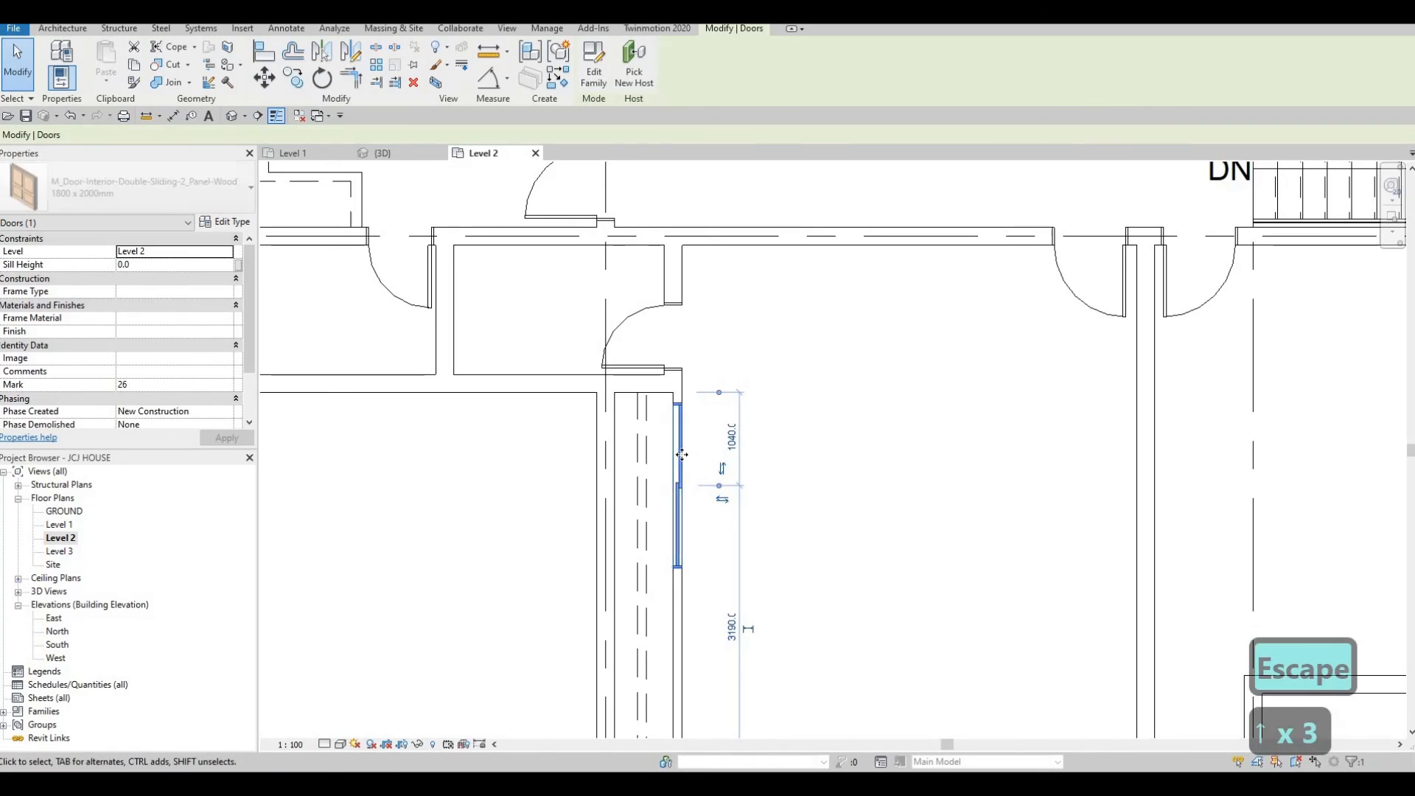
{"action": "key", "text": "c"}
{"action": "key", "text": "s"}
{"action": "middle_click_drag", "start_coordinate": [680, 642], "coordinate": [673, 474]}
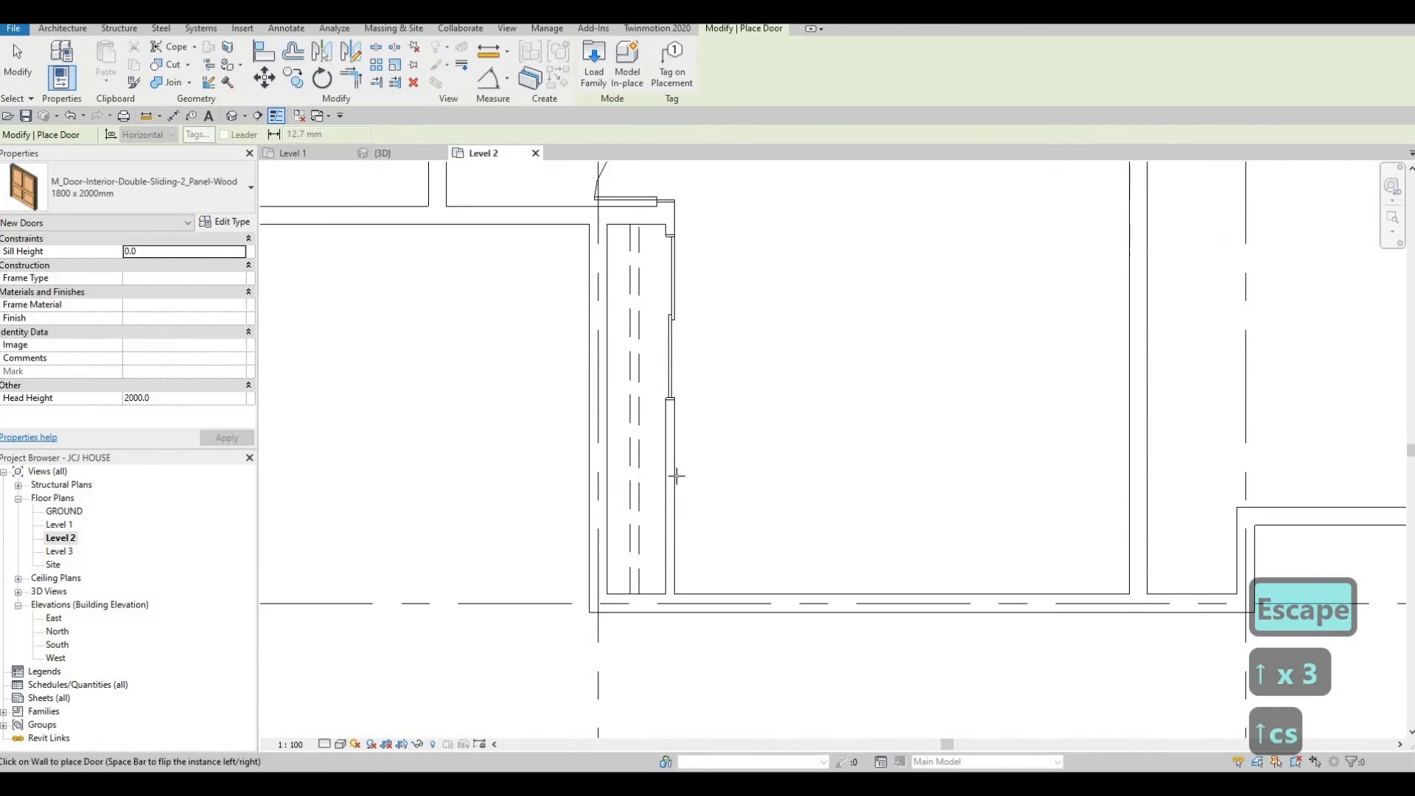
{"action": "left_click", "coordinate": [674, 476]}
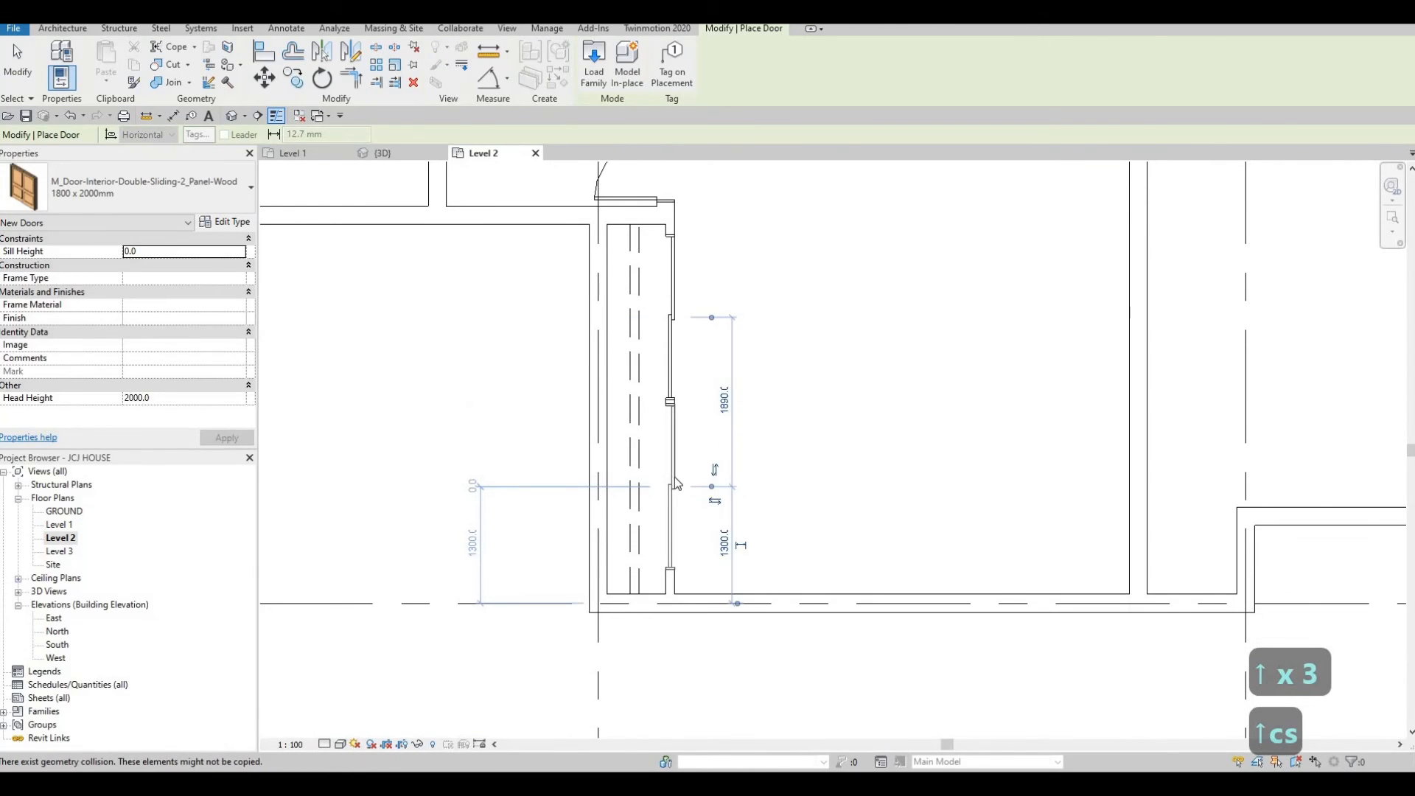
Nudge the new sliding door south toward the end of the wall.
{"action": "key", "text": "Escape"}
{"action": "key", "text": "Escape"}
{"action": "key", "text": "Down"}
{"action": "key", "text": "Down"}
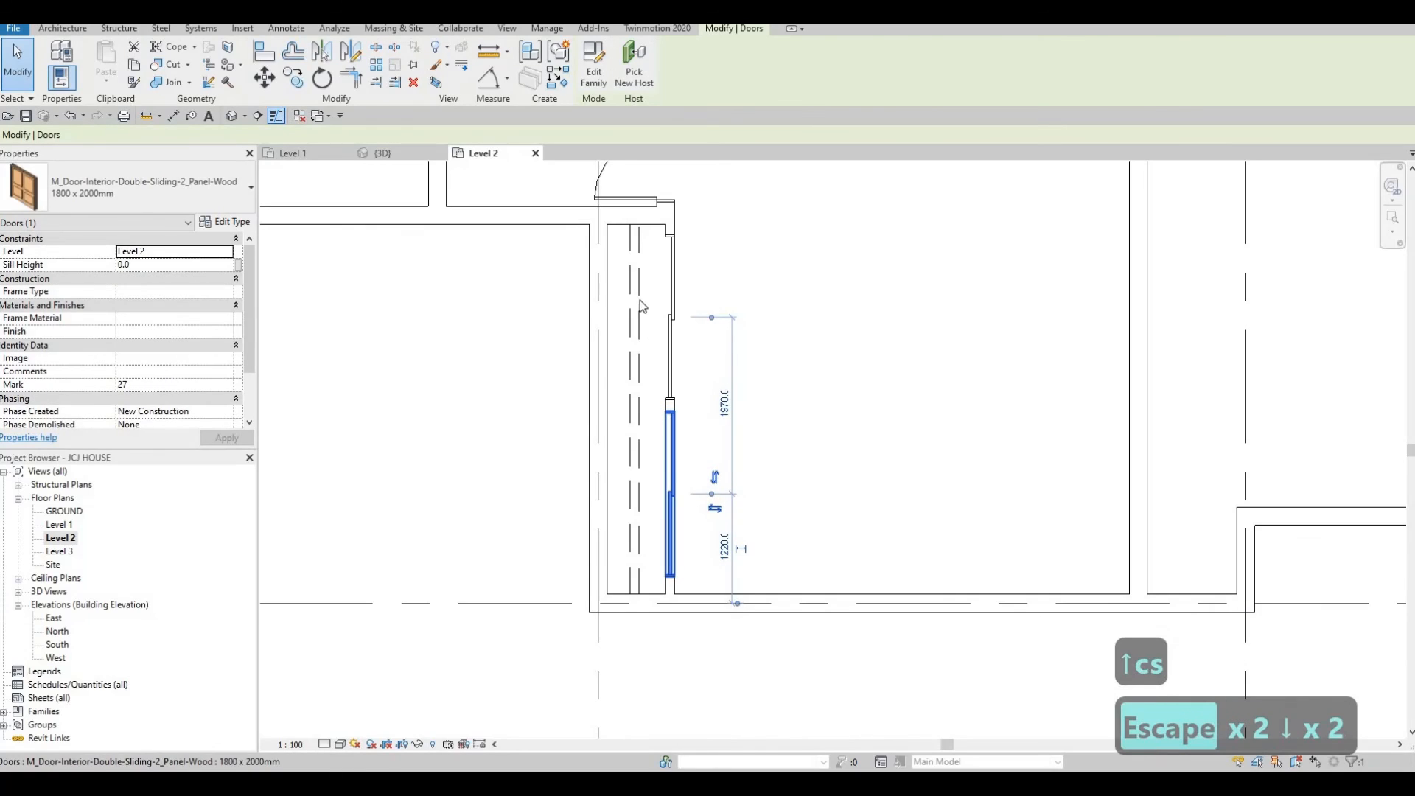
{"action": "key", "text": "Escape"}
{"action": "key", "text": "Escape"}
{"action": "key", "text": "Escape"}
Review the Level 2 plan around the new sliding doors and the central rooms.
{"action": "scroll", "coordinate": [650, 229], "scroll_direction": "up", "scroll_amount": 2}
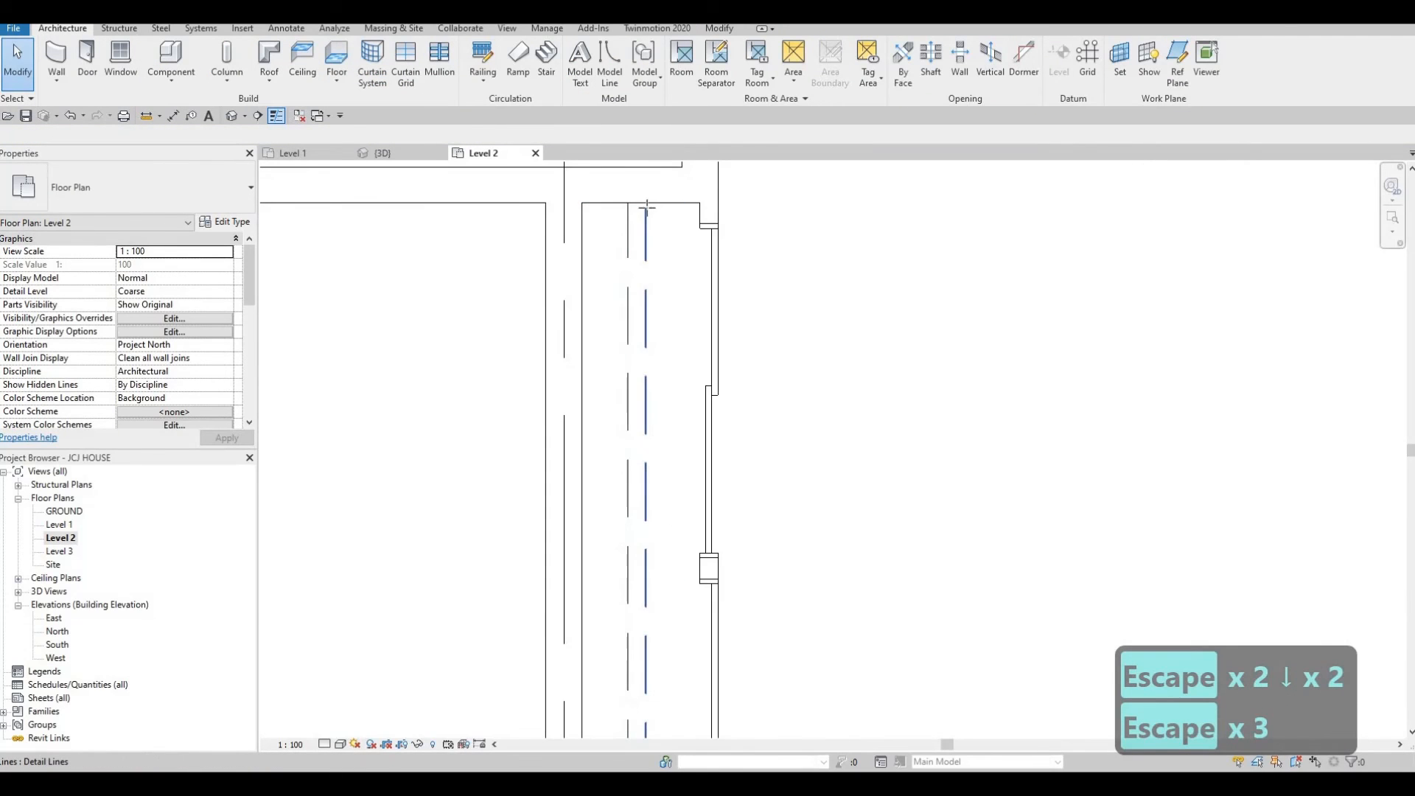
{"action": "left_click", "coordinate": [648, 284]}
{"action": "key", "text": "Escape"}
{"action": "scroll", "coordinate": [683, 325], "scroll_direction": "down", "scroll_amount": 2}
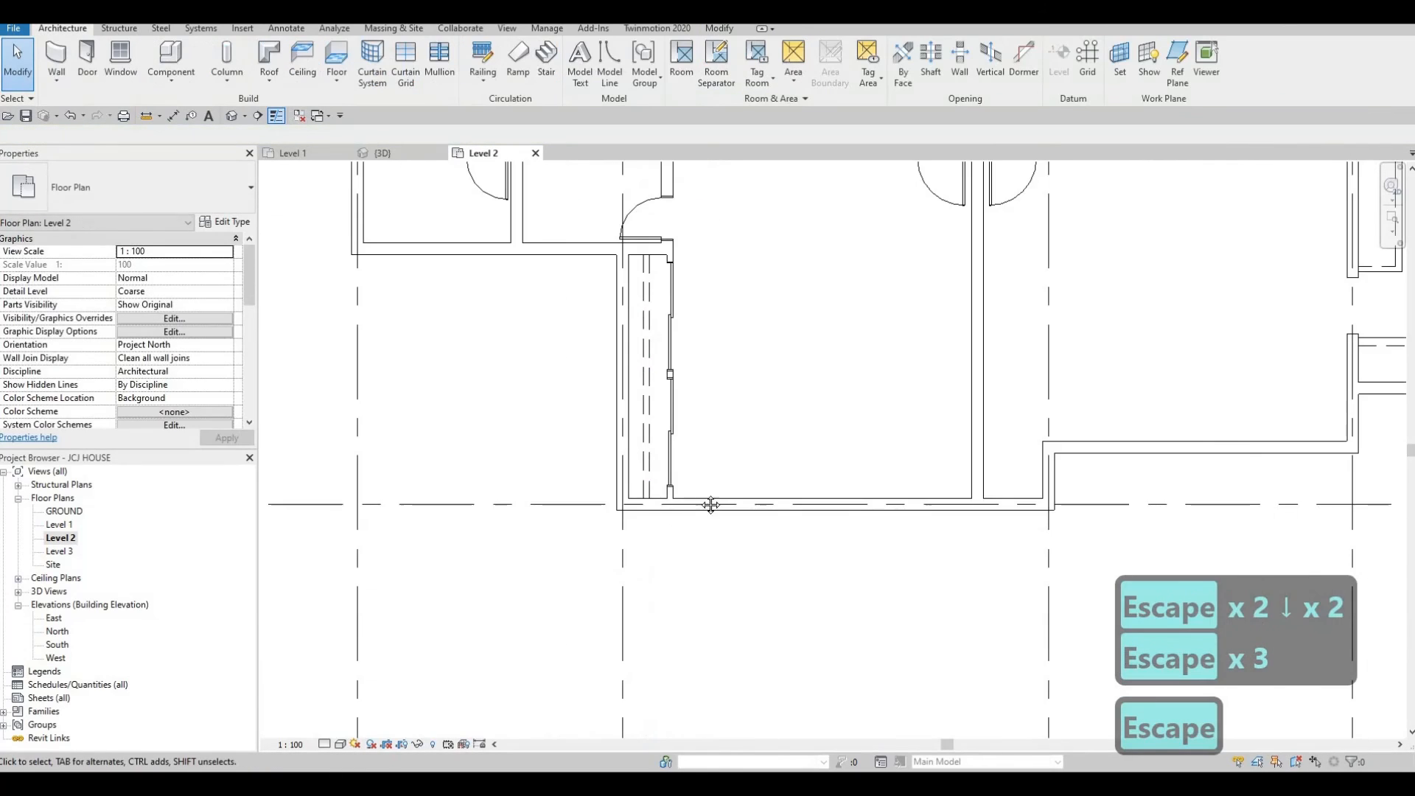
{"action": "key", "text": "Escape"}
{"action": "scroll", "coordinate": [877, 457], "scroll_direction": "down", "scroll_amount": 2}
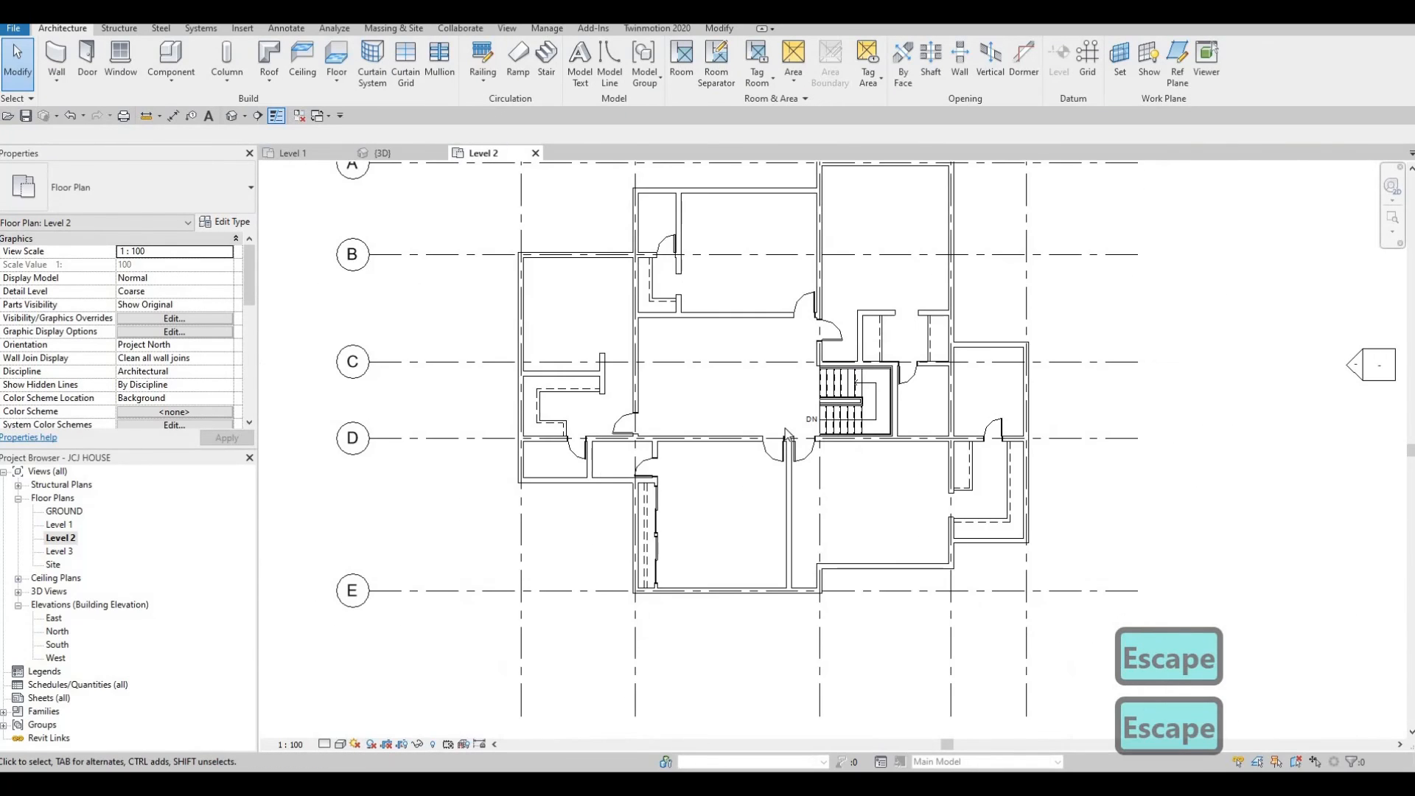
{"action": "scroll", "coordinate": [859, 467], "scroll_direction": "up", "scroll_amount": 3}
{"action": "middle_click_drag", "start_coordinate": [911, 483], "coordinate": [895, 560]}
{"action": "middle_click_drag", "start_coordinate": [845, 401], "coordinate": [844, 487]}
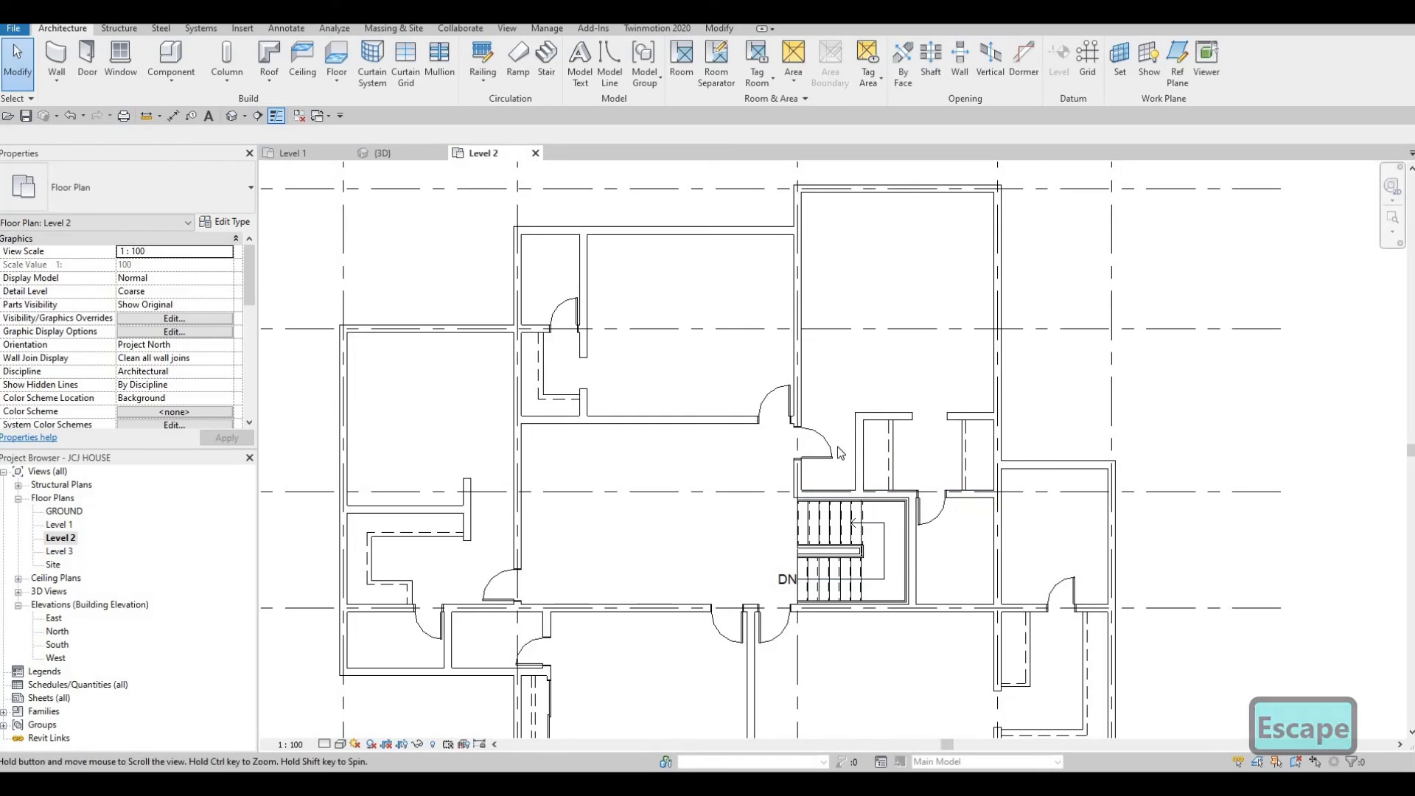
{"action": "scroll", "coordinate": [837, 447], "scroll_direction": "down", "scroll_amount": 1}
{"action": "middle_click_drag", "start_coordinate": [743, 432], "coordinate": [782, 453]}
{"action": "middle_click_drag", "start_coordinate": [672, 441], "coordinate": [715, 435]}
{"action": "scroll", "coordinate": [715, 435], "scroll_direction": "up", "scroll_amount": 2}
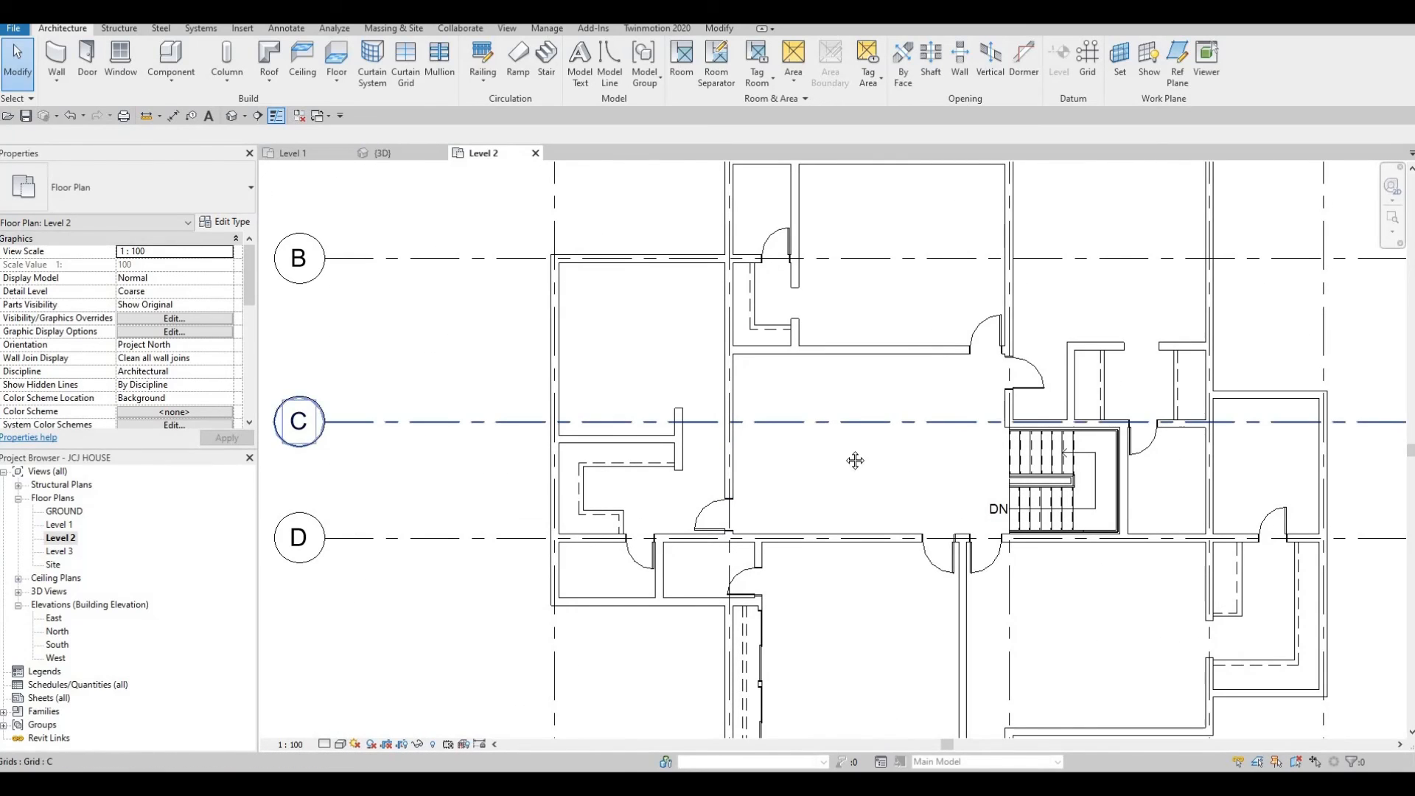
{"action": "scroll", "coordinate": [785, 445], "scroll_direction": "down", "scroll_amount": 2}
{"action": "middle_click_drag", "start_coordinate": [853, 462], "coordinate": [775, 451]}
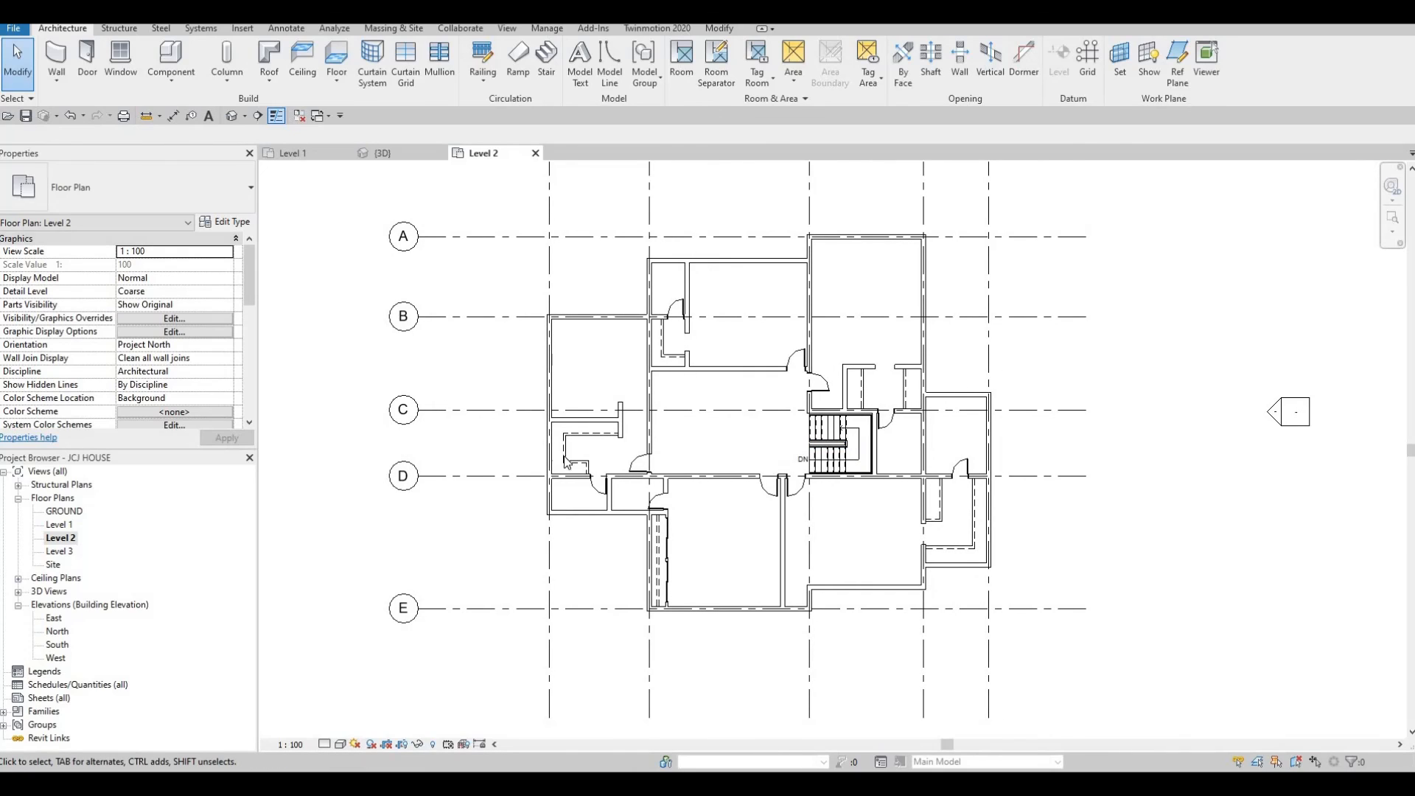
{"action": "scroll", "coordinate": [144, 339], "scroll_direction": "down", "scroll_amount": 4}
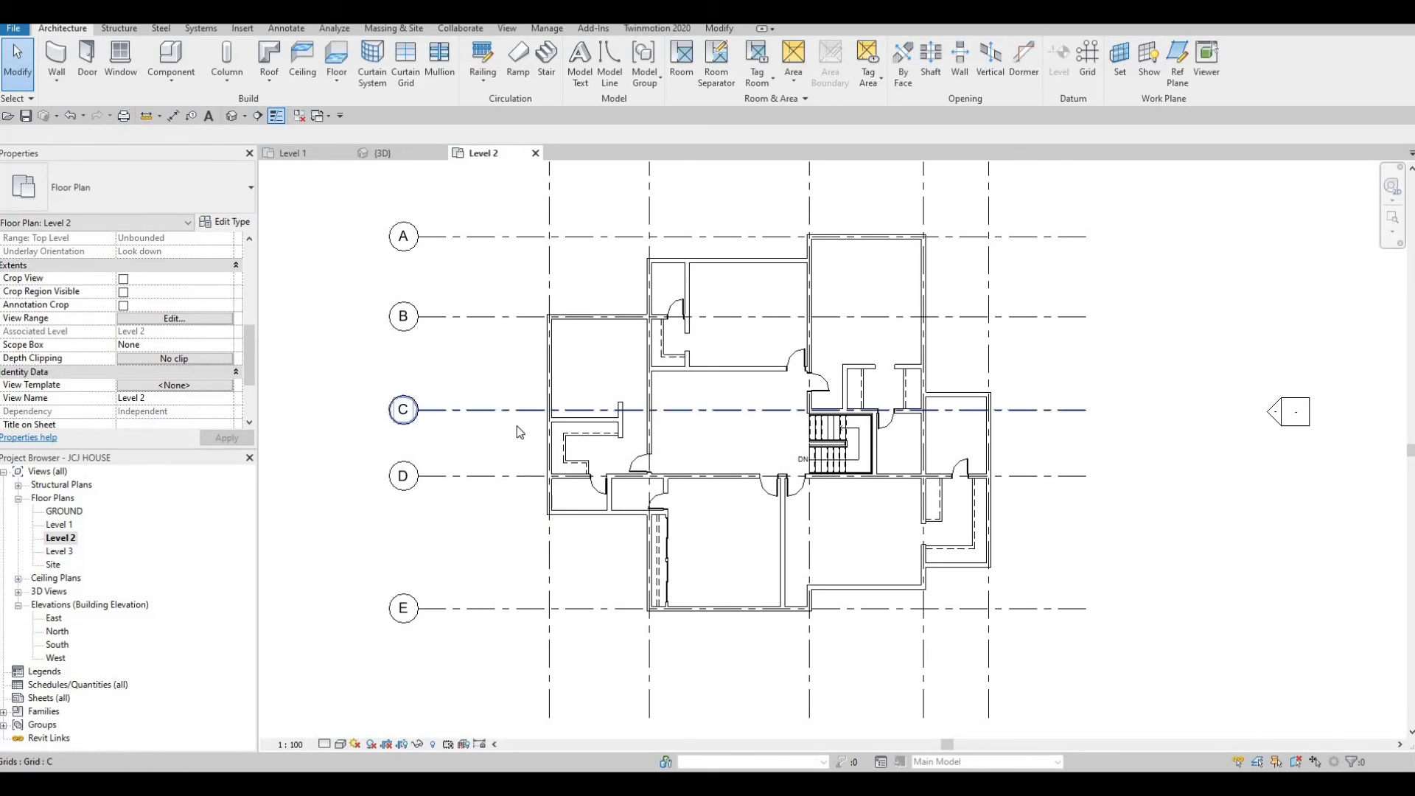
Open the Level 1 plan to compare its layout, then return to Level 2.
{"action": "left_click", "coordinate": [299, 153]}
{"action": "scroll", "coordinate": [536, 344], "scroll_direction": "down", "scroll_amount": 2}
{"action": "scroll", "coordinate": [536, 343], "scroll_direction": "up", "scroll_amount": 2}
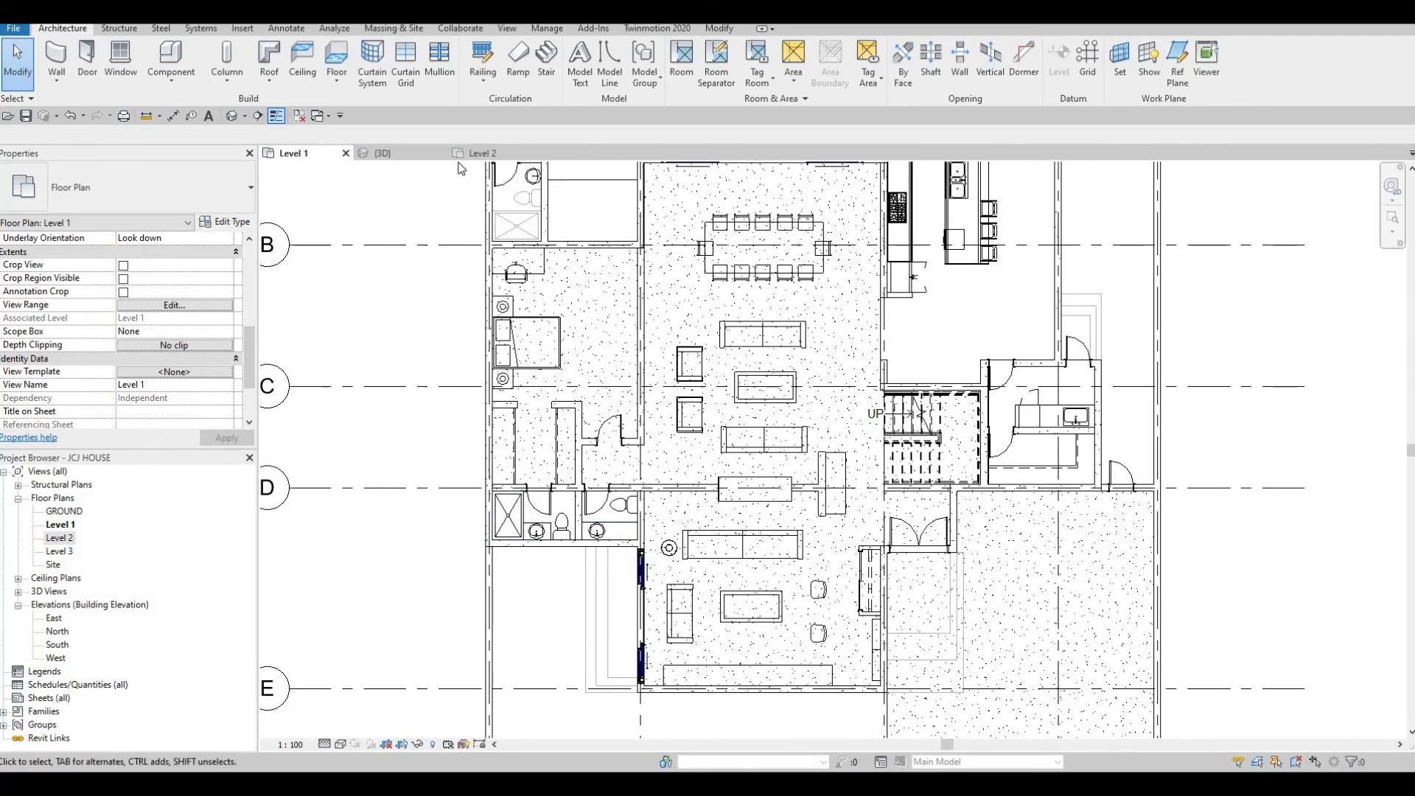
{"action": "left_click", "coordinate": [481, 153]}
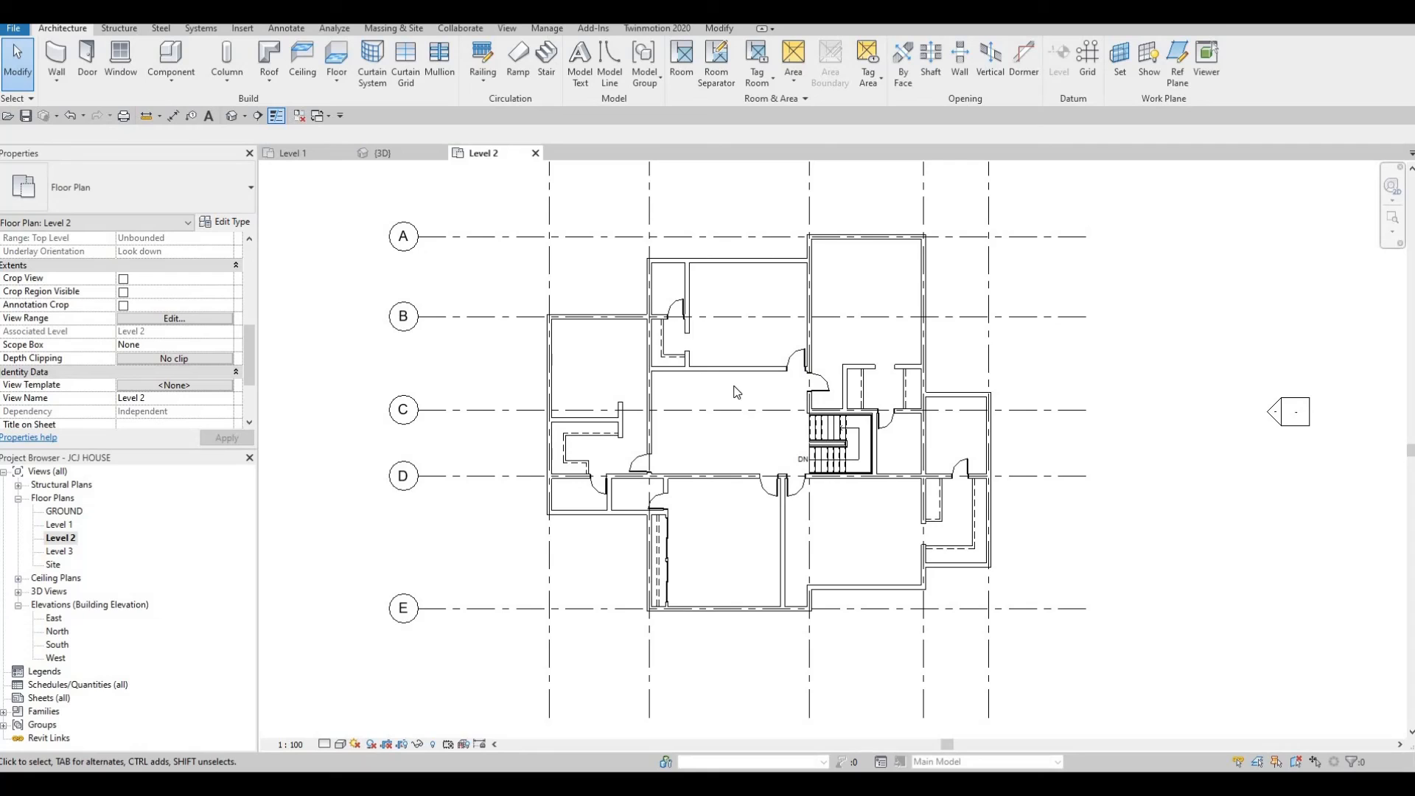
Flip the facing of the single door north of the stair near grid C.
{"action": "scroll", "coordinate": [754, 383], "scroll_direction": "down", "scroll_amount": 3}
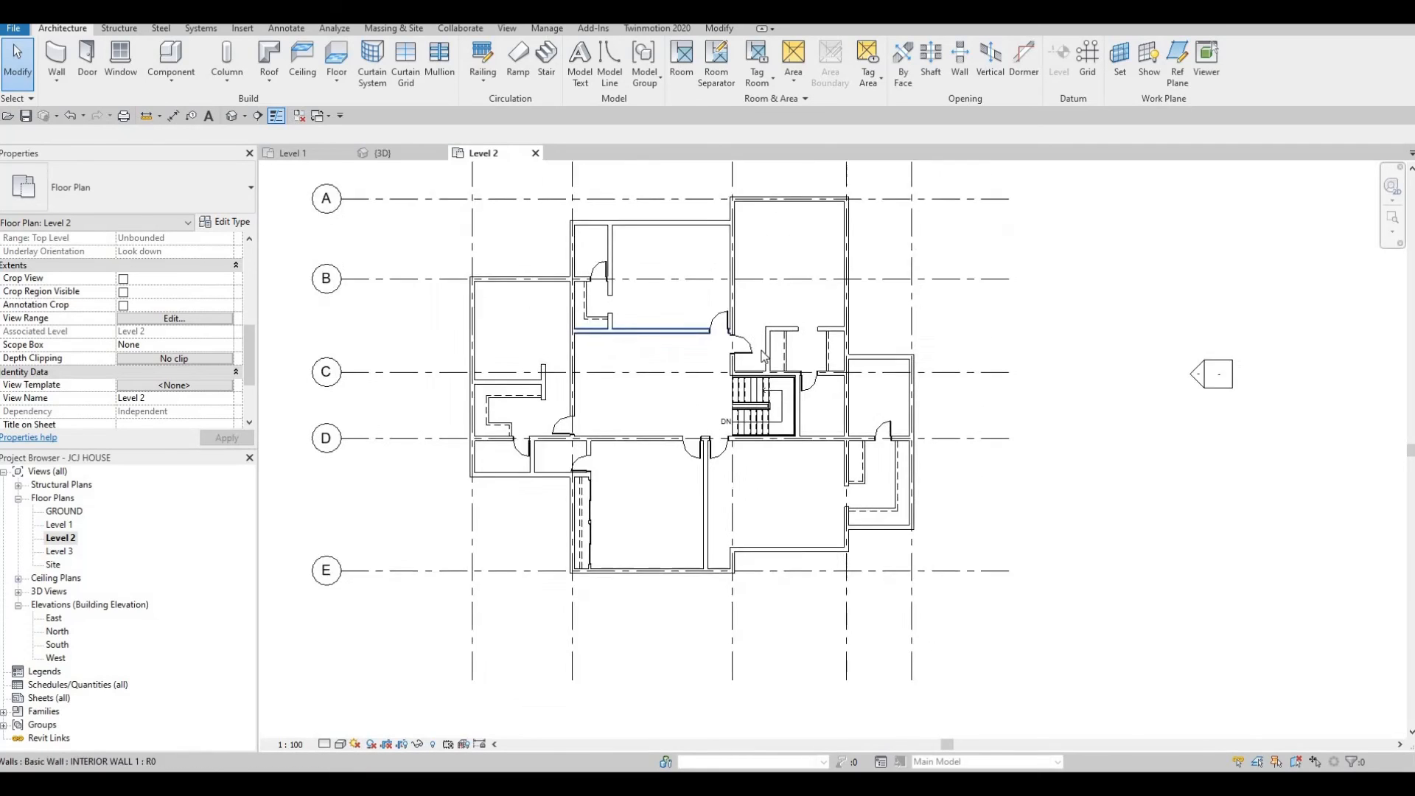
{"action": "scroll", "coordinate": [755, 383], "scroll_direction": "up", "scroll_amount": 4}
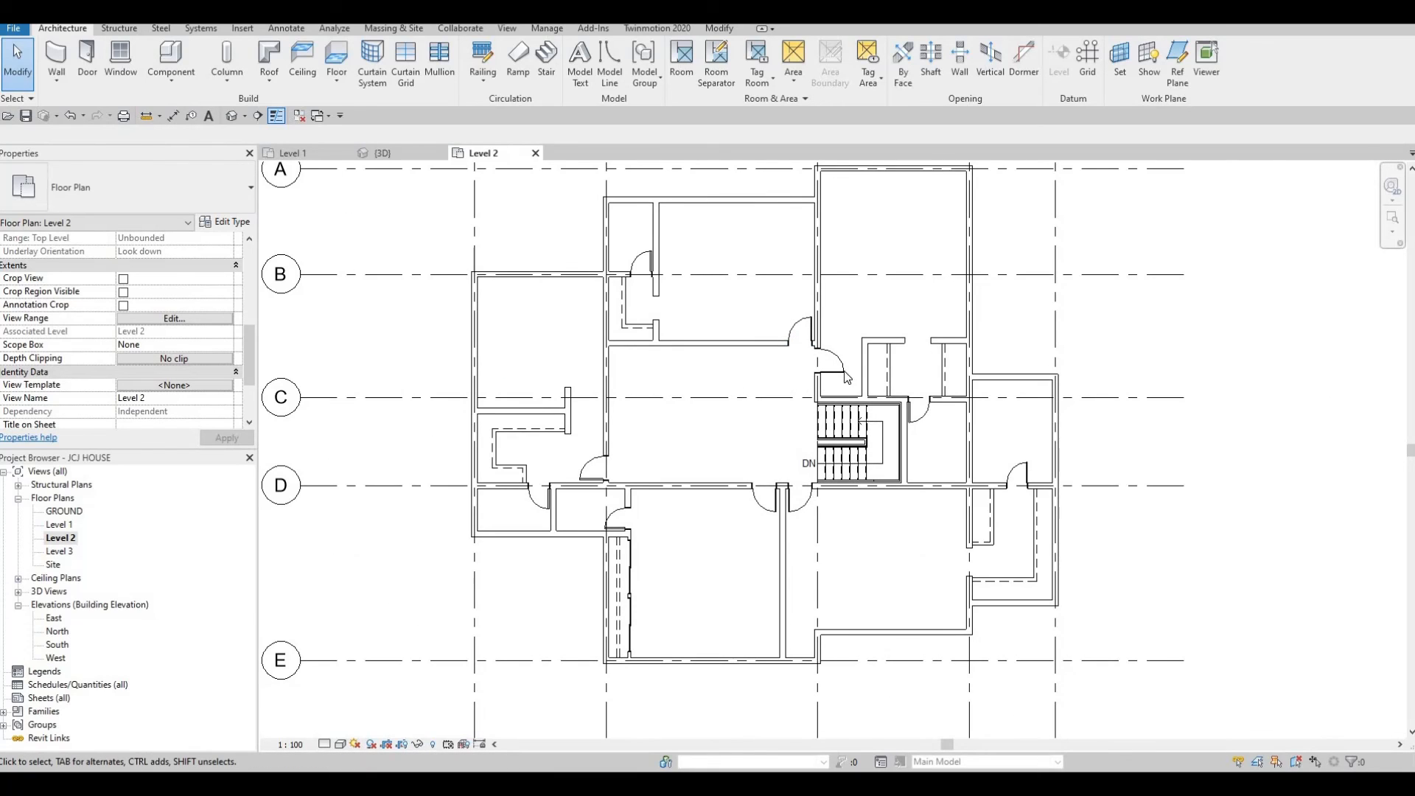
{"action": "scroll", "coordinate": [848, 372], "scroll_direction": "up", "scroll_amount": 2}
{"action": "left_click", "coordinate": [849, 370]}
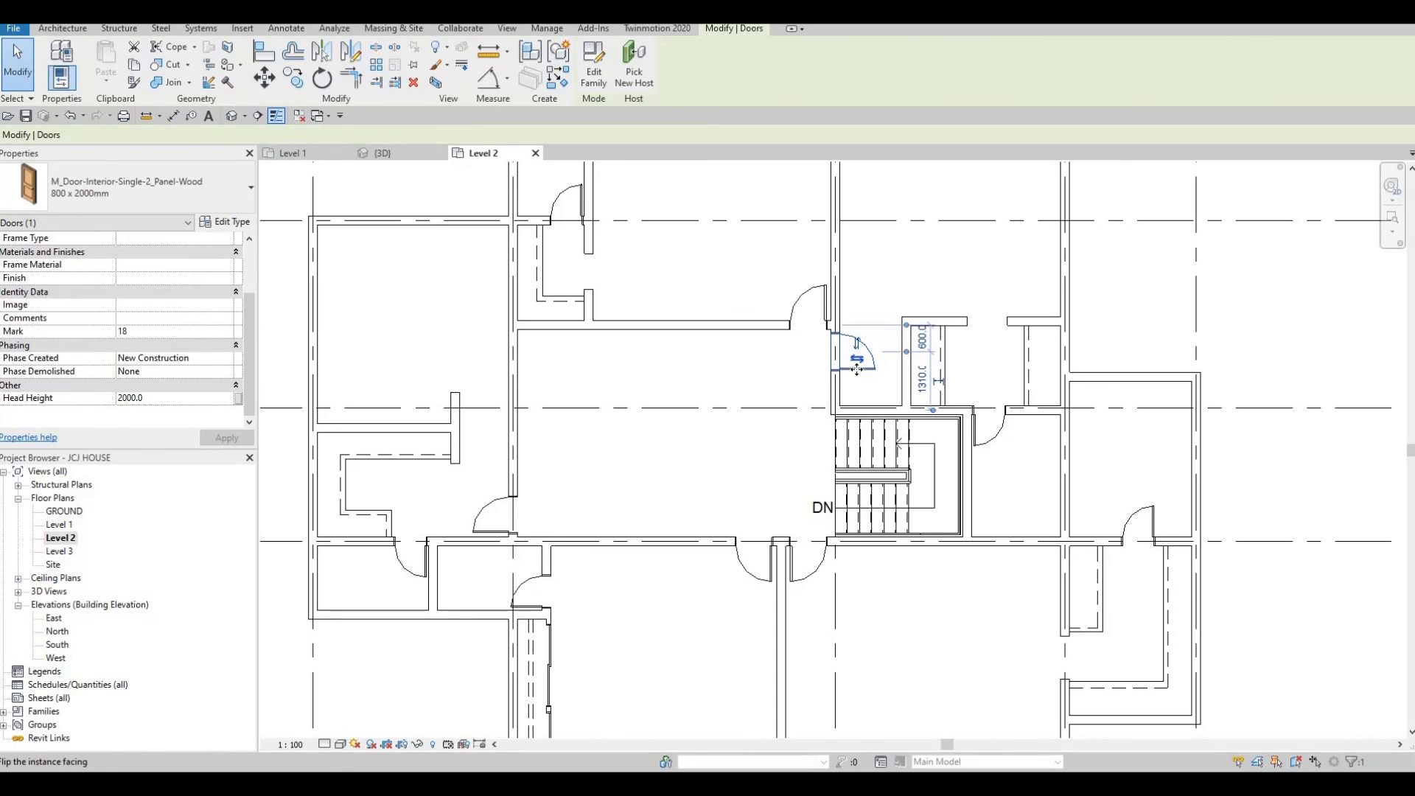
{"action": "left_click_drag", "start_coordinate": [858, 395], "coordinate": [859, 398]}
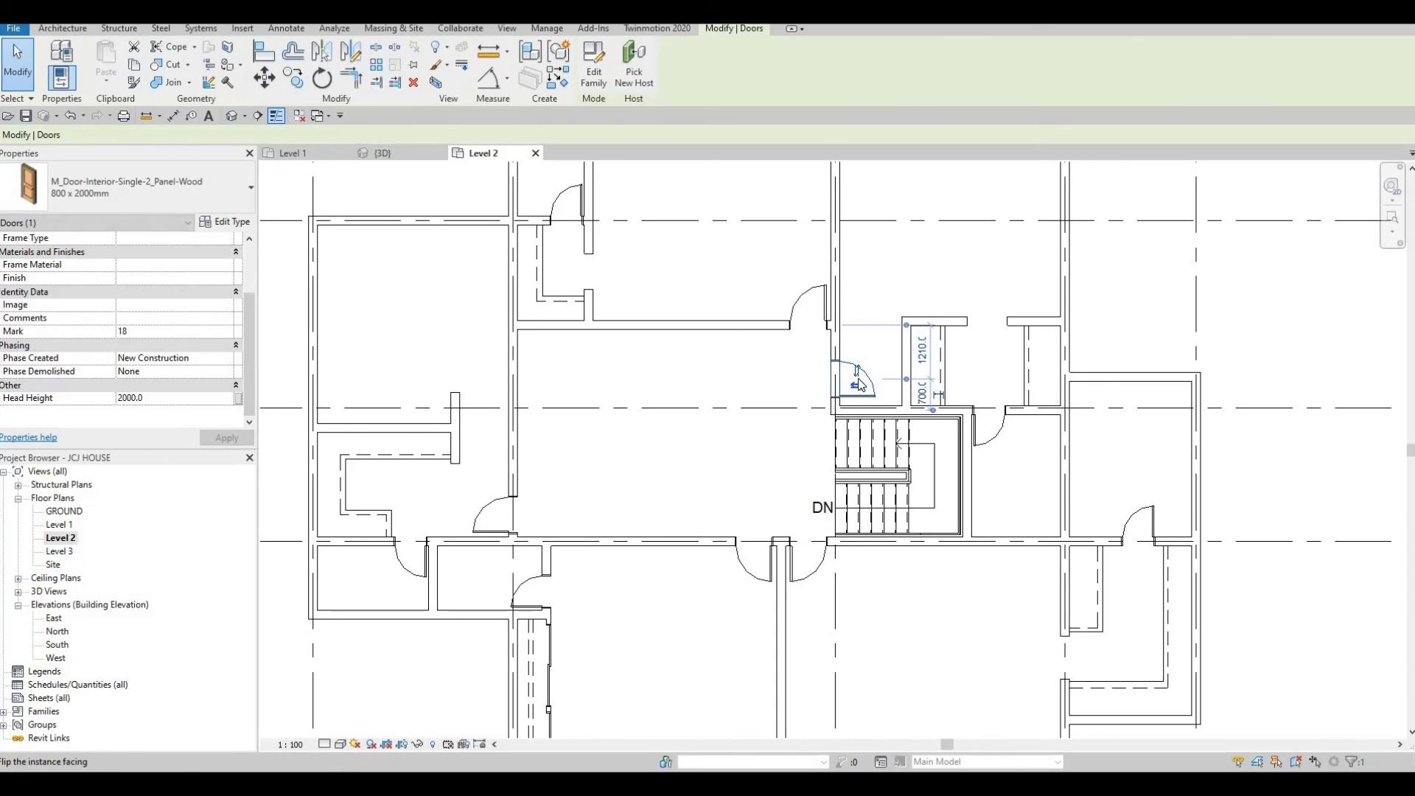
{"action": "key", "text": "Escape"}
{"action": "key", "text": "Escape"}
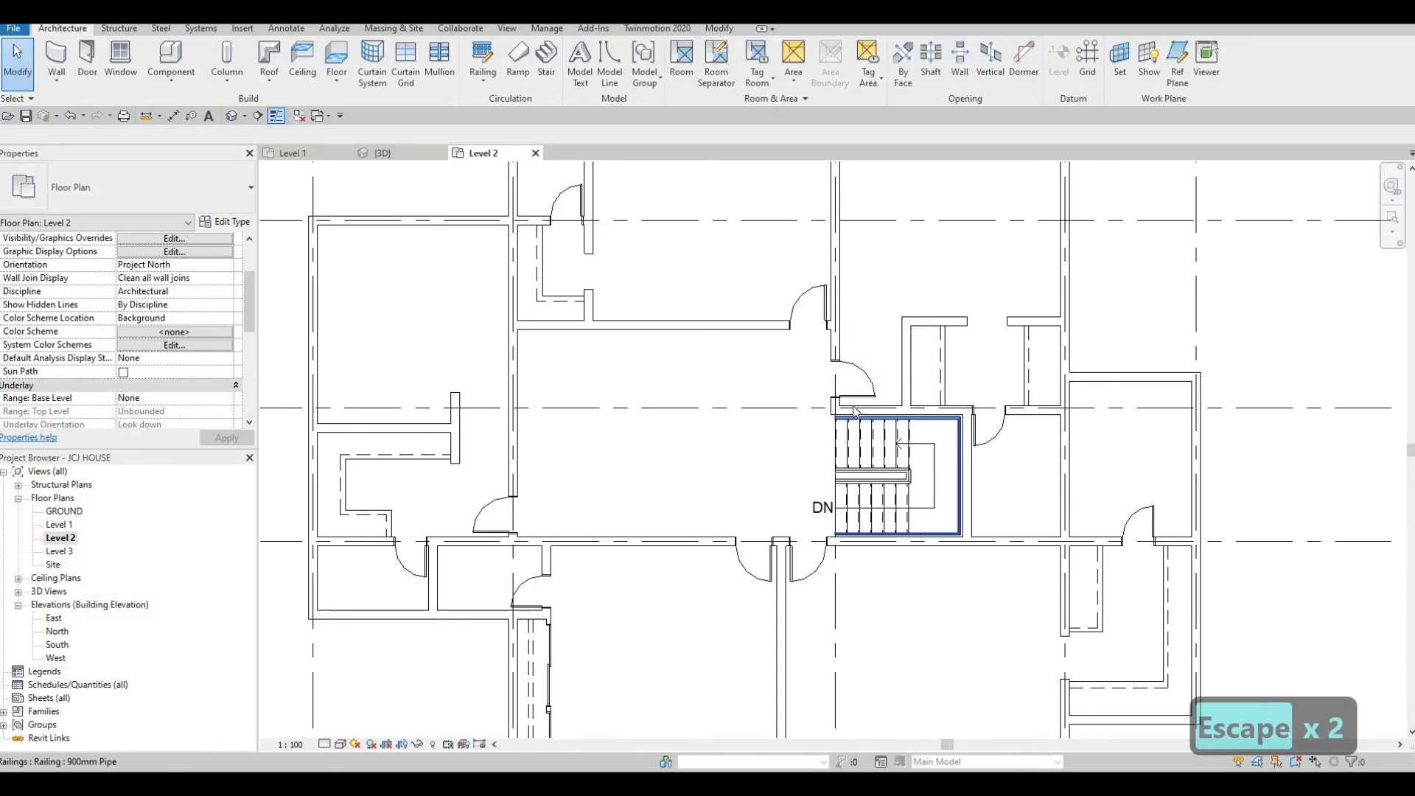
{"action": "middle_click_drag", "start_coordinate": [868, 423], "coordinate": [868, 411]}
{"action": "scroll", "coordinate": [868, 411], "scroll_direction": "down", "scroll_amount": 4}
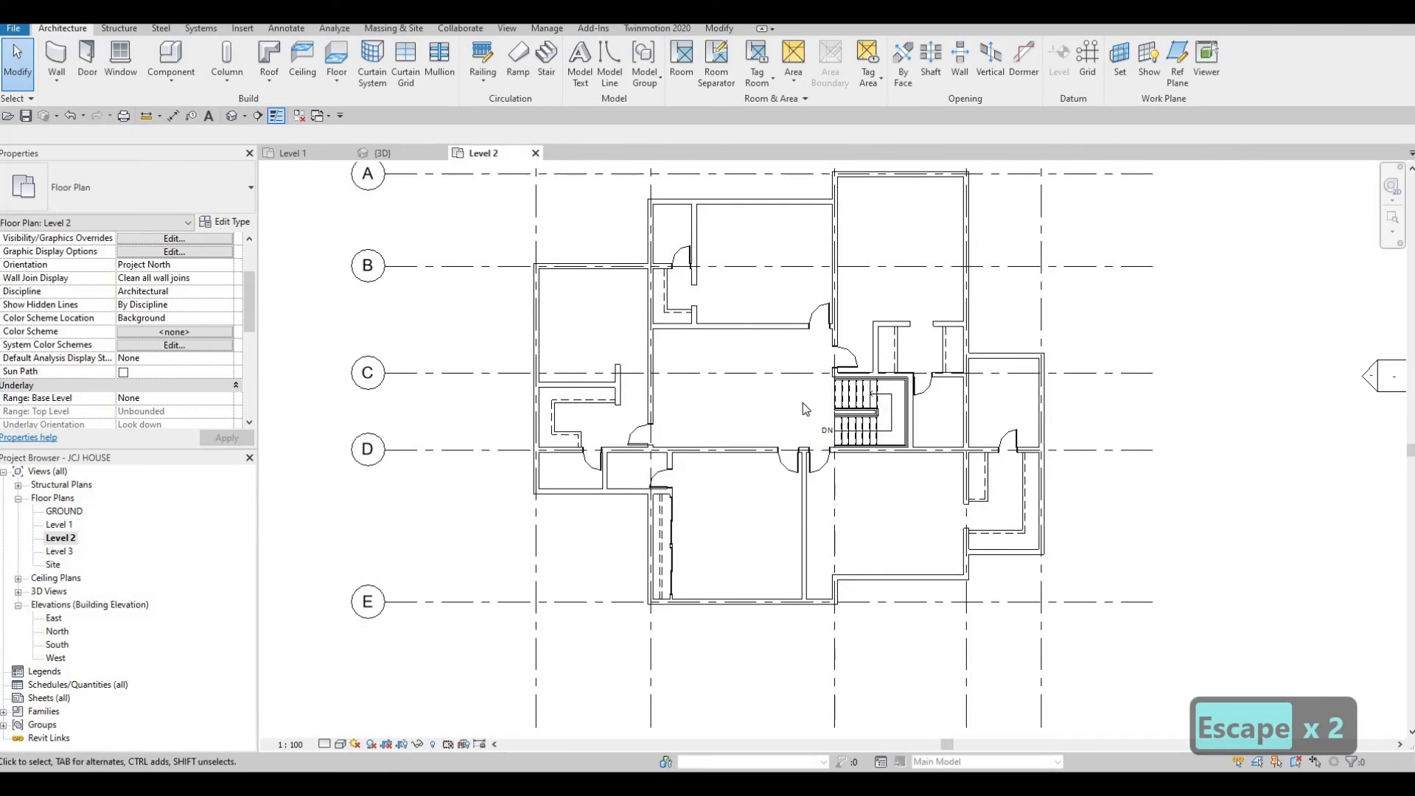